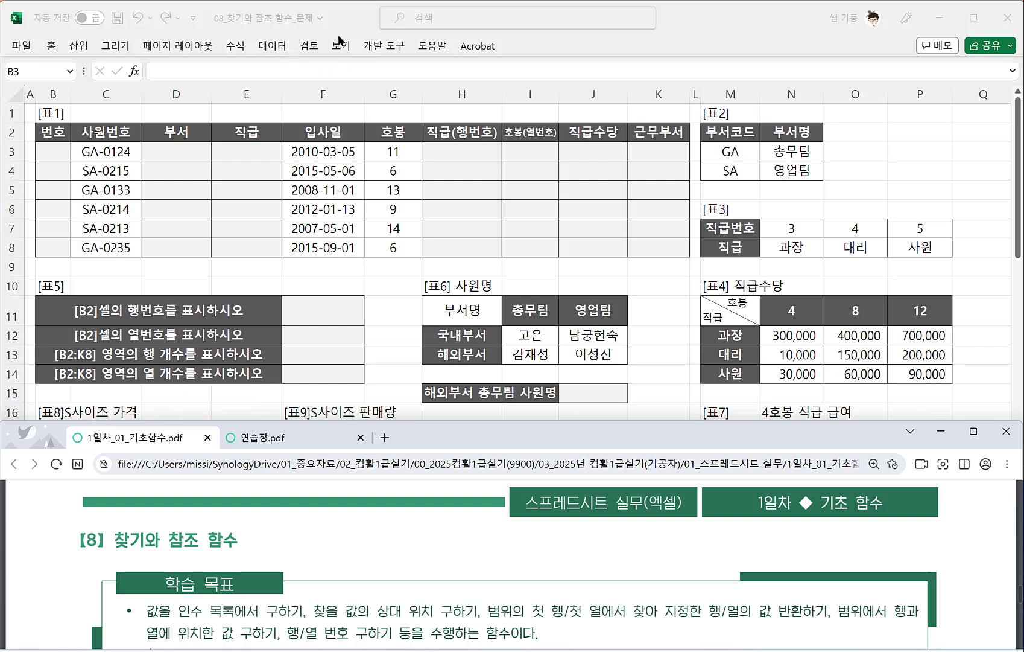
Step: Handwrite =Row() with an arrow at its parentheses beside exercise 1 in the PDF
scroll(387, 568, "down", 8)
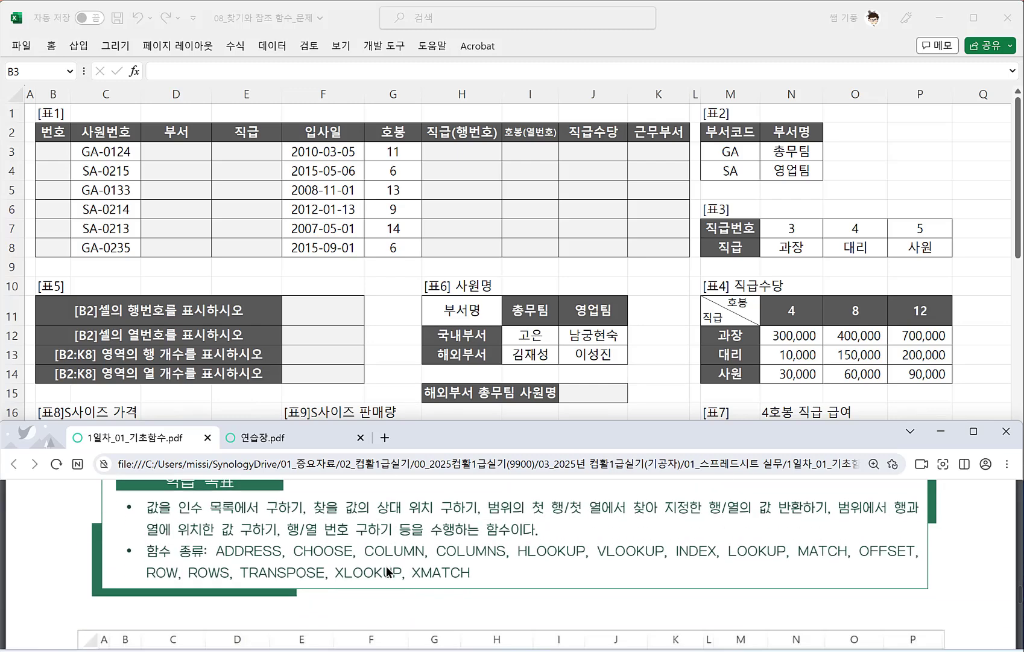
scroll(383, 563, "down", 10)
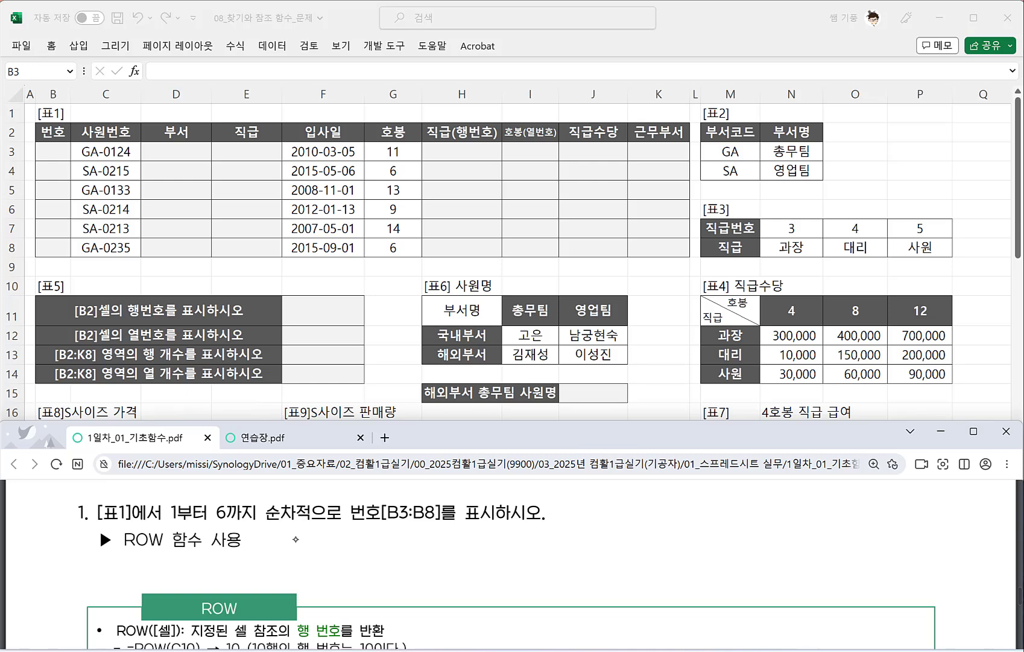
left_click_drag(632, 500, 646, 499)
left_click_drag(635, 506, 654, 518)
left_click_drag(648, 493, 667, 513)
mouse_move(670, 503)
left_mouse_down()
mouse_move(694, 499)
mouse_move(715, 528)
left_mouse_up()
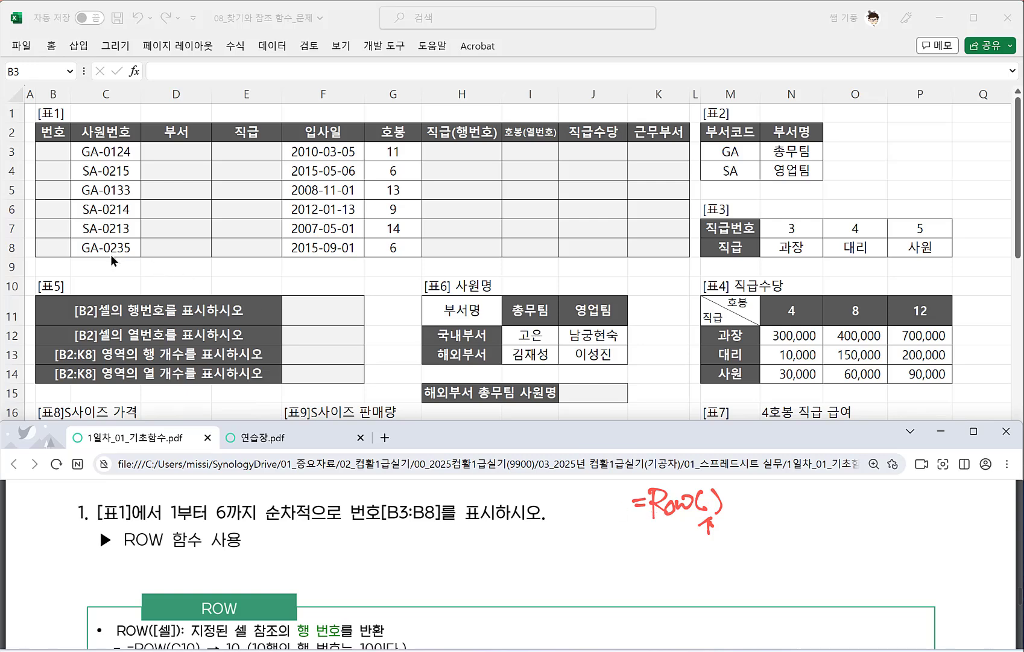
Step: Test the formula =ROW() in cell C9 of the workbook, and clear the cell
left_click(115, 271)
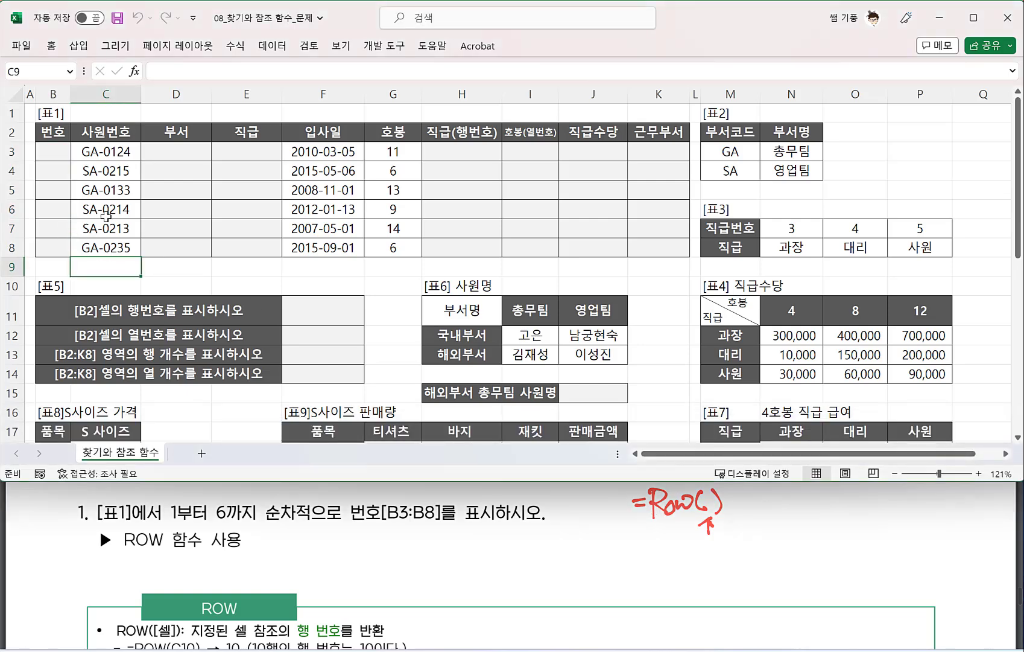
type("=")
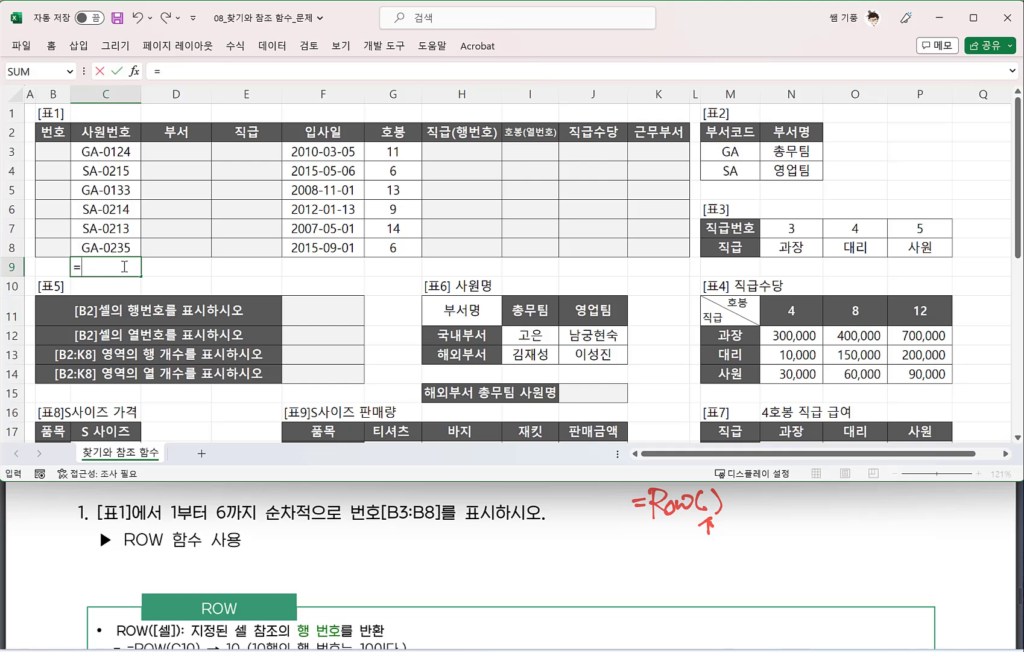
type("ROW")
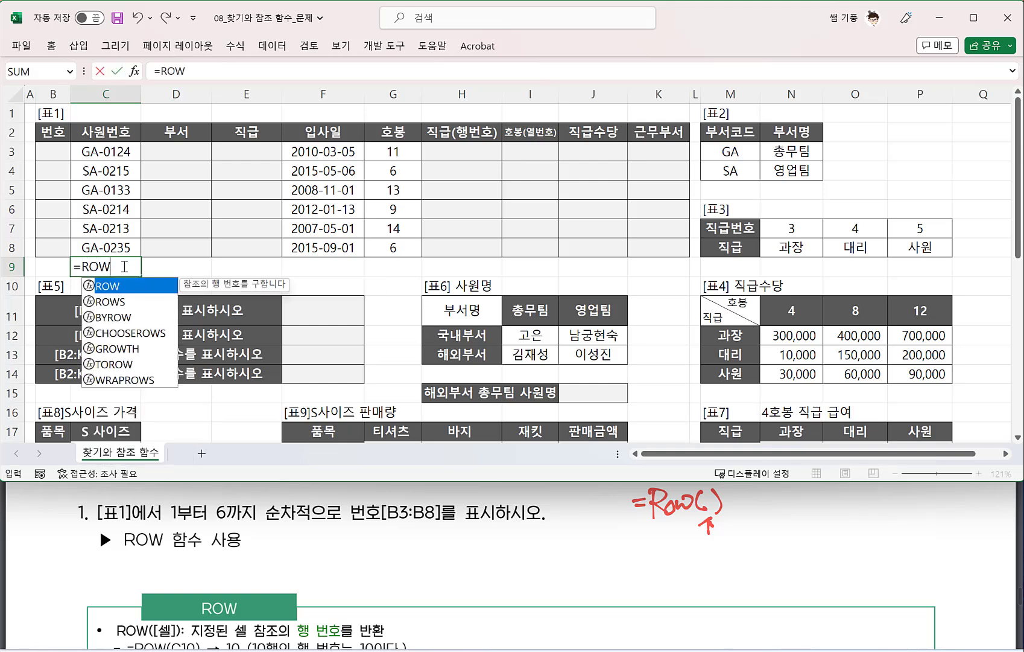
type("()")
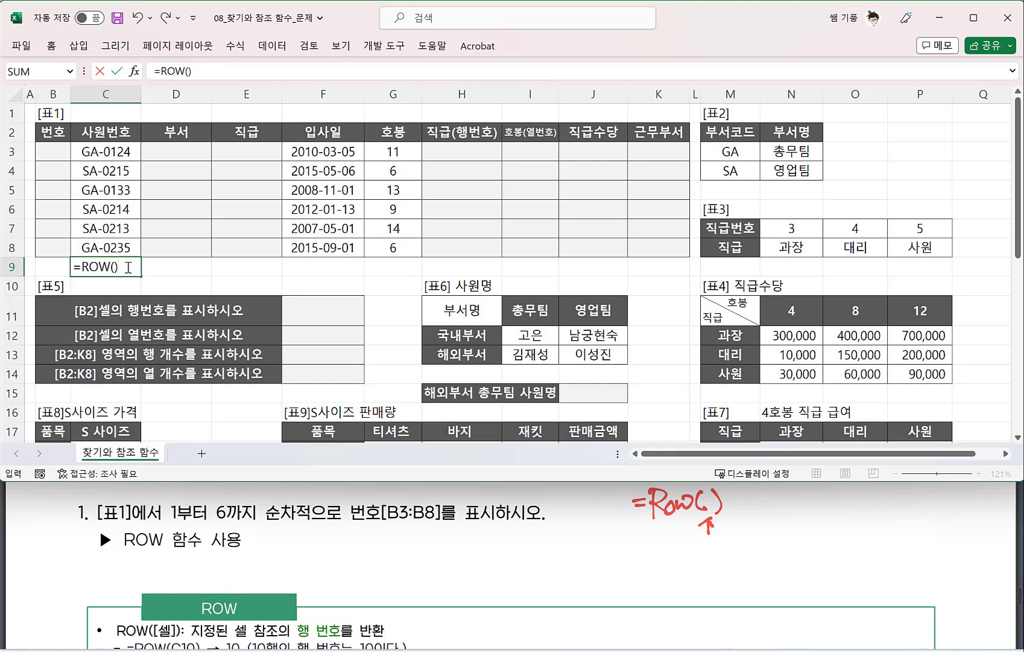
key("Return")
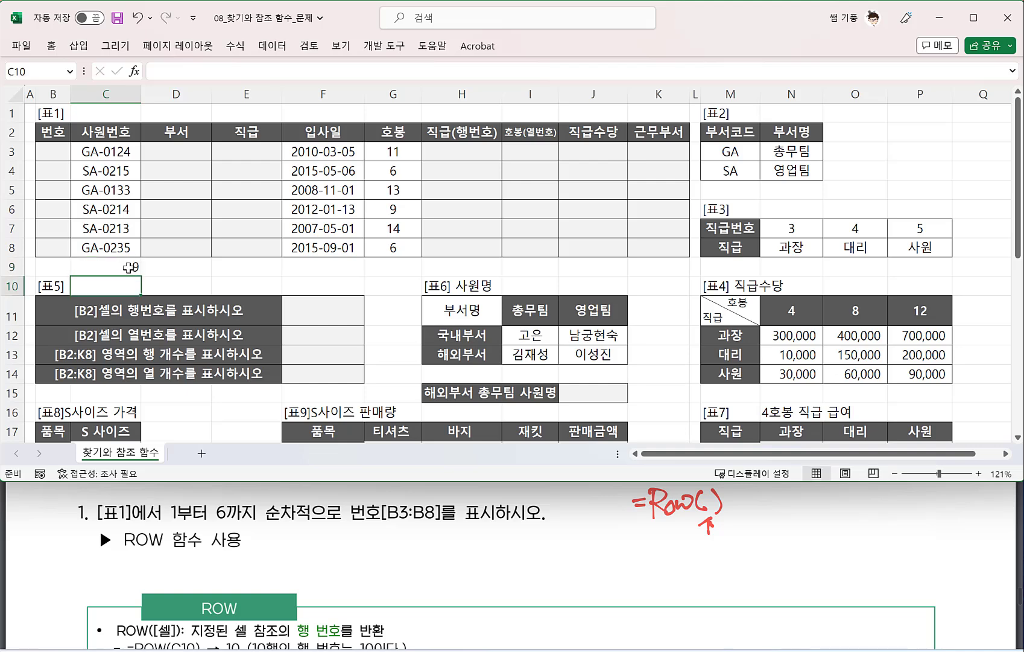
left_click(184, 285)
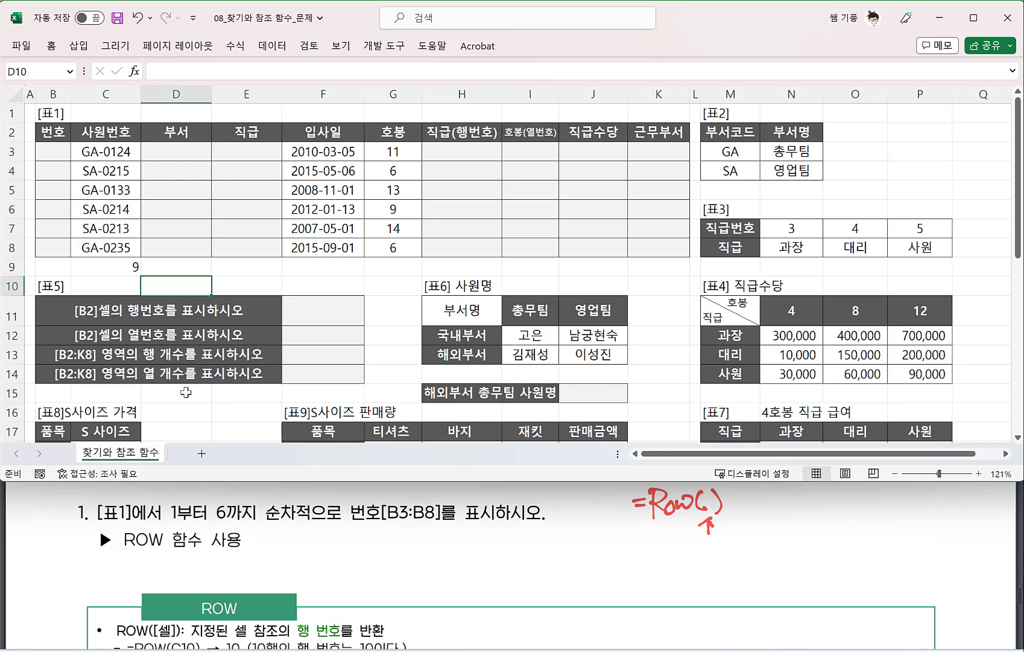
left_click(186, 392)
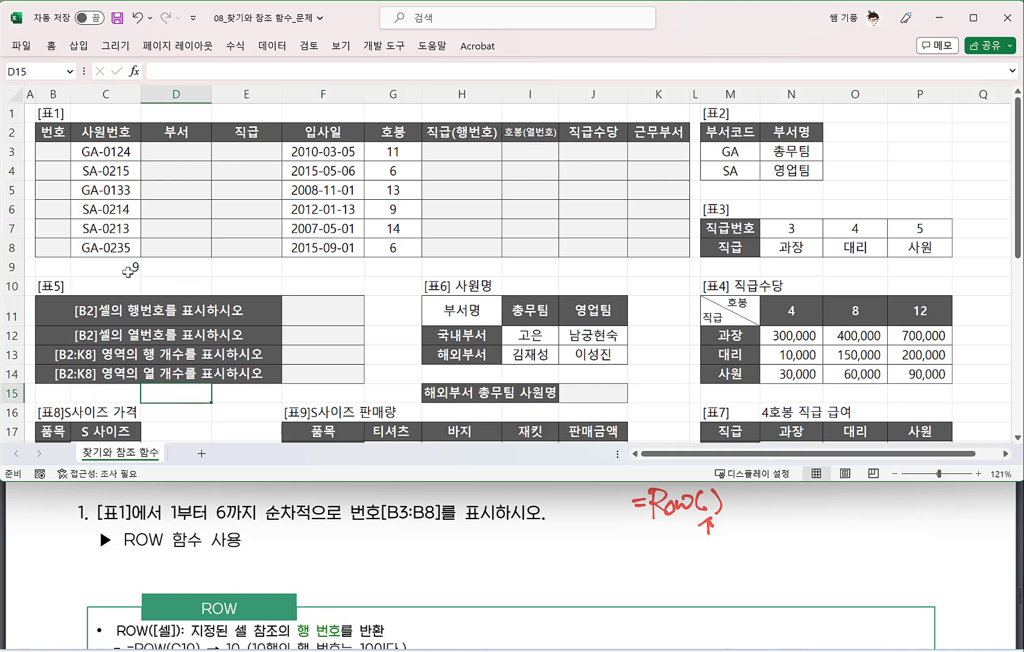
left_click(126, 269)
key("Delete")
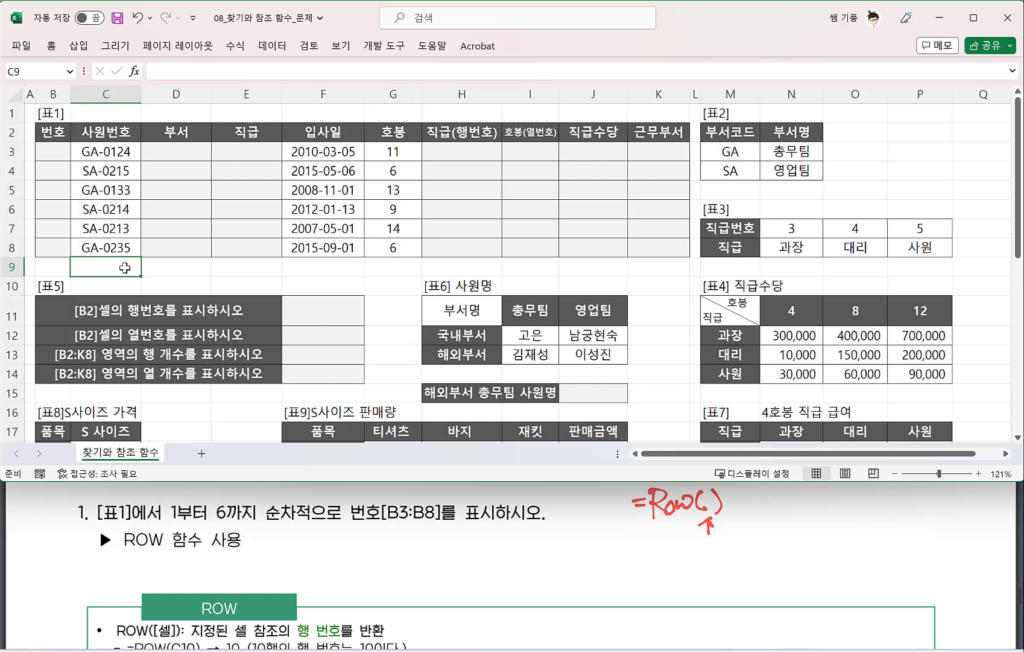
Step: Handwrite the example =Row(C20) → 20 beside the first ROW note in the PDF
mouse_move(757, 499)
left_mouse_down()
mouse_move(769, 499)
mouse_move(780, 522)
mouse_move(810, 501)
mouse_move(843, 514)
left_mouse_up()
mouse_move(849, 497)
left_mouse_down()
mouse_move(863, 498)
mouse_move(864, 513)
mouse_move(872, 499)
left_mouse_up()
mouse_move(880, 491)
left_mouse_down()
mouse_move(882, 517)
mouse_move(911, 504)
left_mouse_up()
mouse_move(904, 496)
left_mouse_down()
mouse_move(905, 514)
mouse_move(931, 491)
mouse_move(936, 510)
left_mouse_up()
left_click_drag(948, 497, 947, 498)
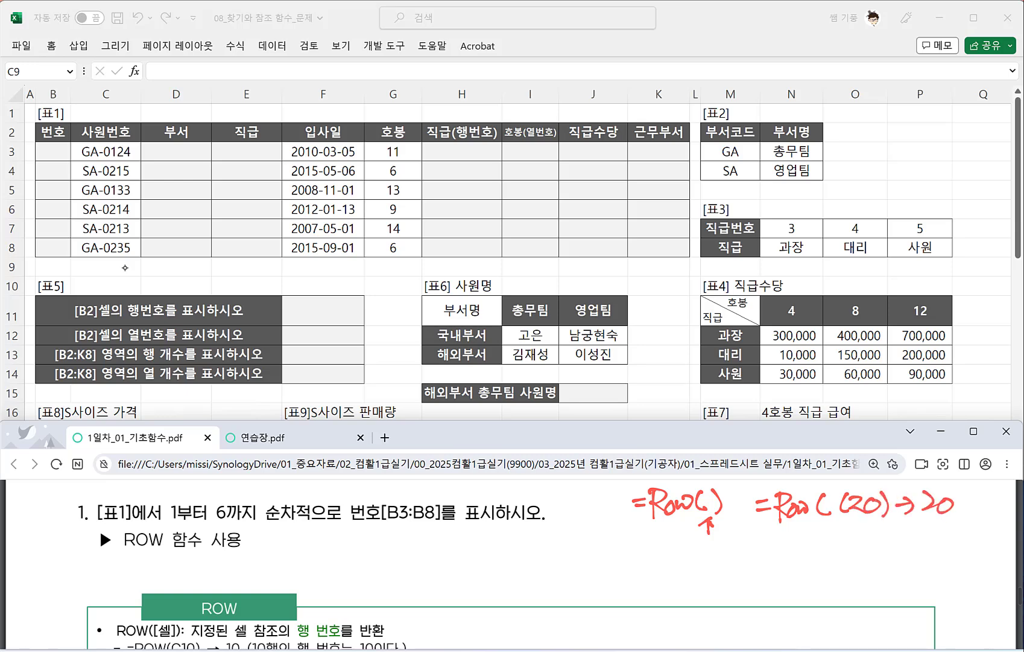
Step: Handwrite a second example, =Row(H50) → 50, below the C20 example and underline its H50 argument
left_click_drag(763, 531, 777, 530)
mouse_move(765, 541)
left_mouse_down()
mouse_move(778, 539)
mouse_move(785, 555)
left_mouse_up()
left_click_drag(782, 527, 802, 550)
mouse_move(803, 550)
left_mouse_down()
mouse_move(810, 537)
mouse_move(824, 533)
mouse_move(839, 551)
mouse_move(861, 536)
left_mouse_up()
mouse_move(861, 527)
left_mouse_down()
mouse_move(857, 555)
mouse_move(866, 526)
left_mouse_up()
mouse_move(865, 526)
left_mouse_down()
mouse_move(867, 551)
mouse_move(878, 534)
left_mouse_up()
mouse_move(886, 526)
left_mouse_down()
mouse_move(888, 549)
mouse_move(918, 537)
mouse_move(908, 549)
left_mouse_up()
mouse_move(932, 525)
left_mouse_down()
mouse_move(920, 550)
mouse_move(940, 535)
left_mouse_up()
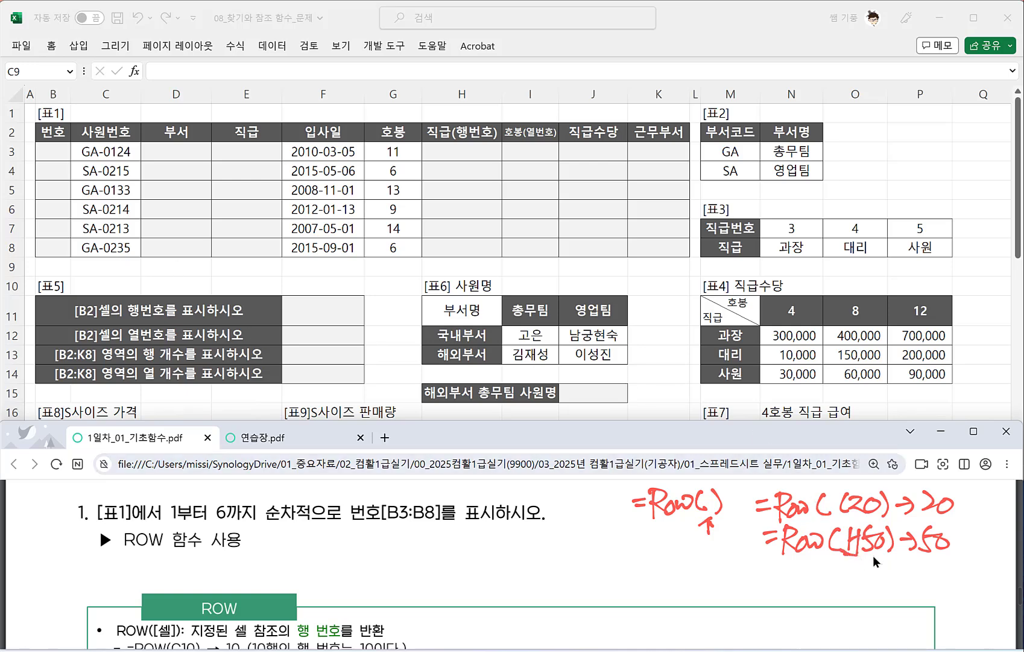
left_click_drag(849, 552, 891, 552)
Step: Test the formula =ROW(H50) in cell D9 of the workbook, and clear the cell
left_click(184, 272)
left_click(172, 267)
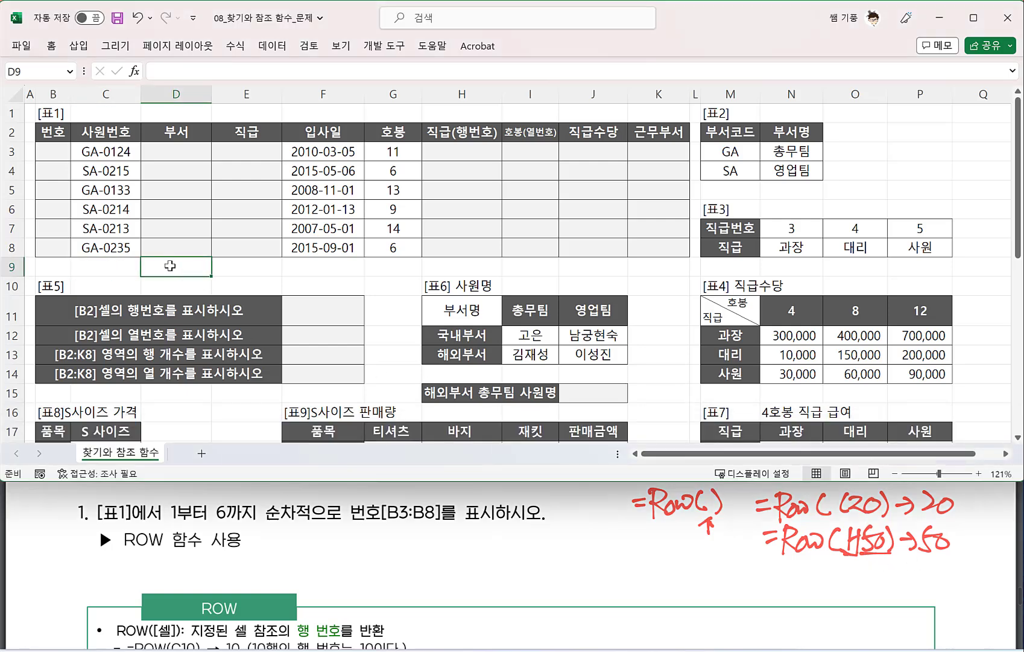
type("=ROW")
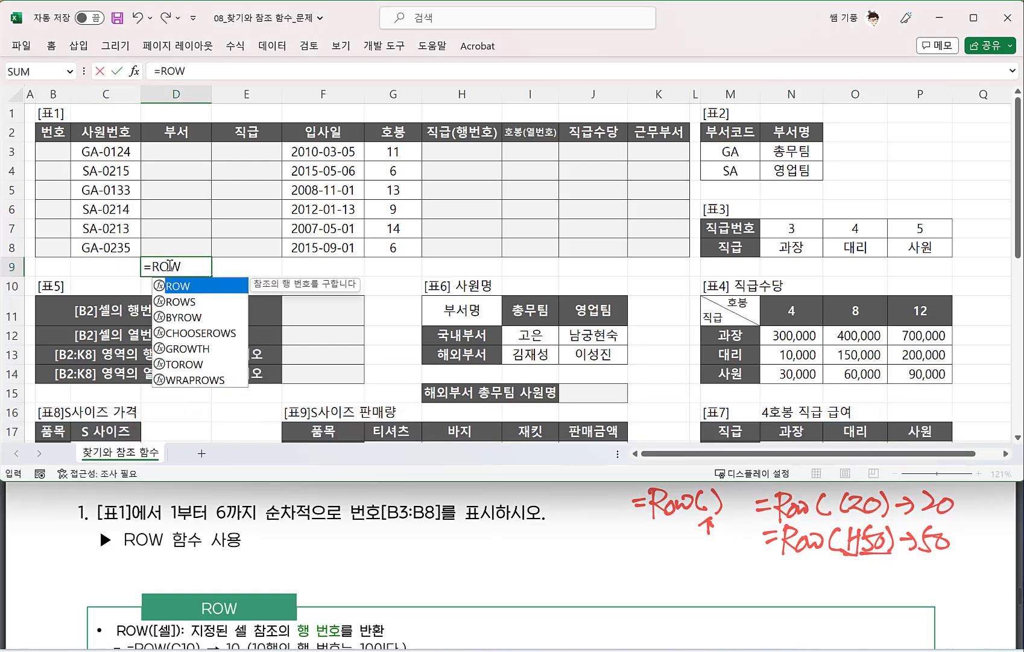
type("(H")
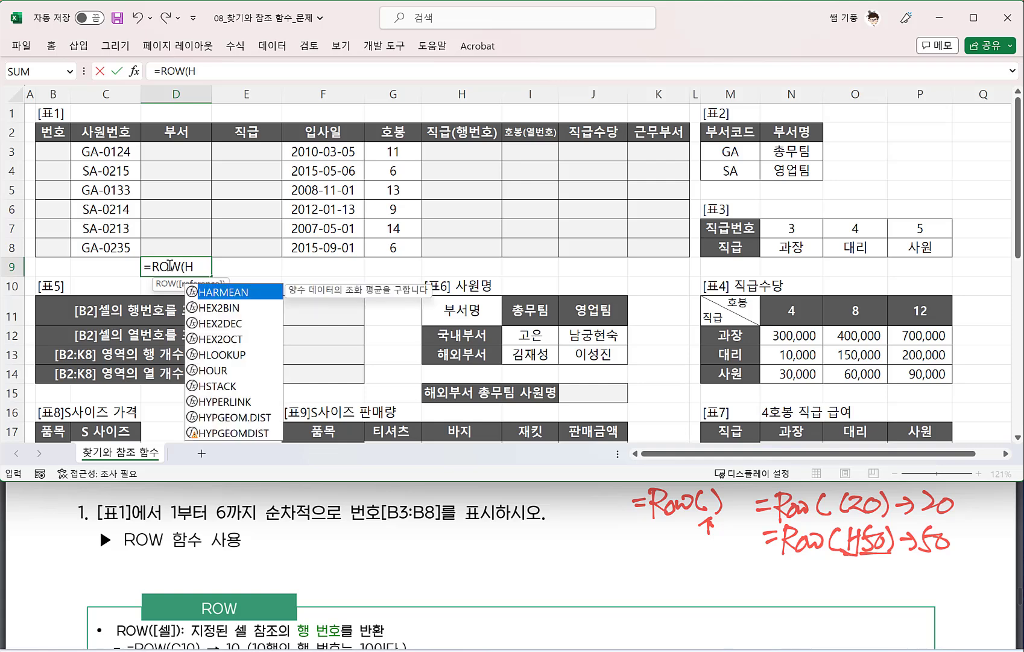
type("50)")
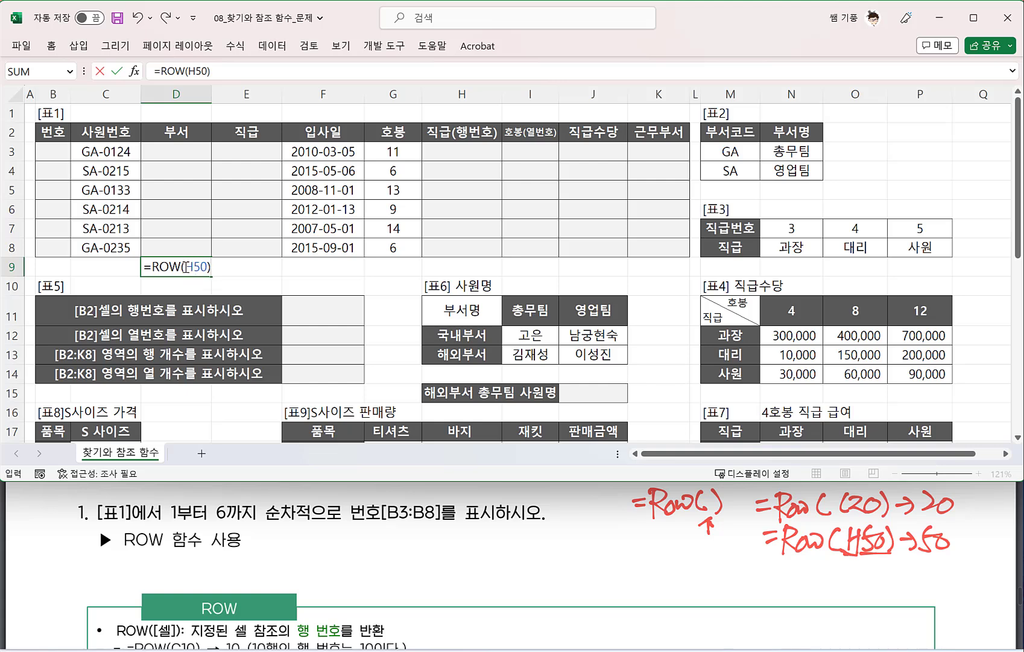
key("Return")
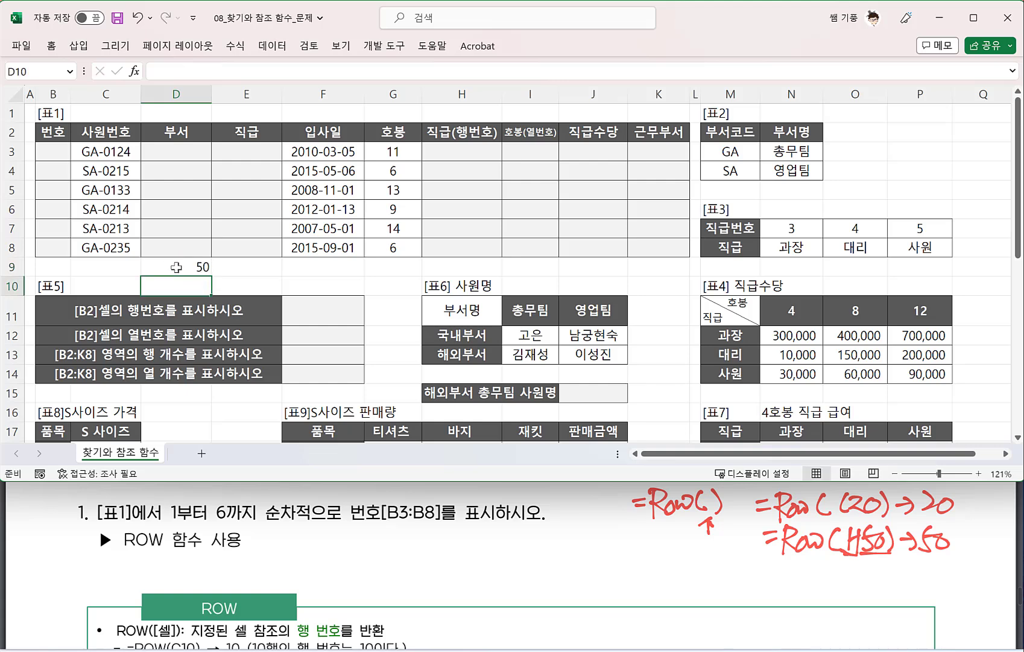
left_click(176, 271)
key("Delete")
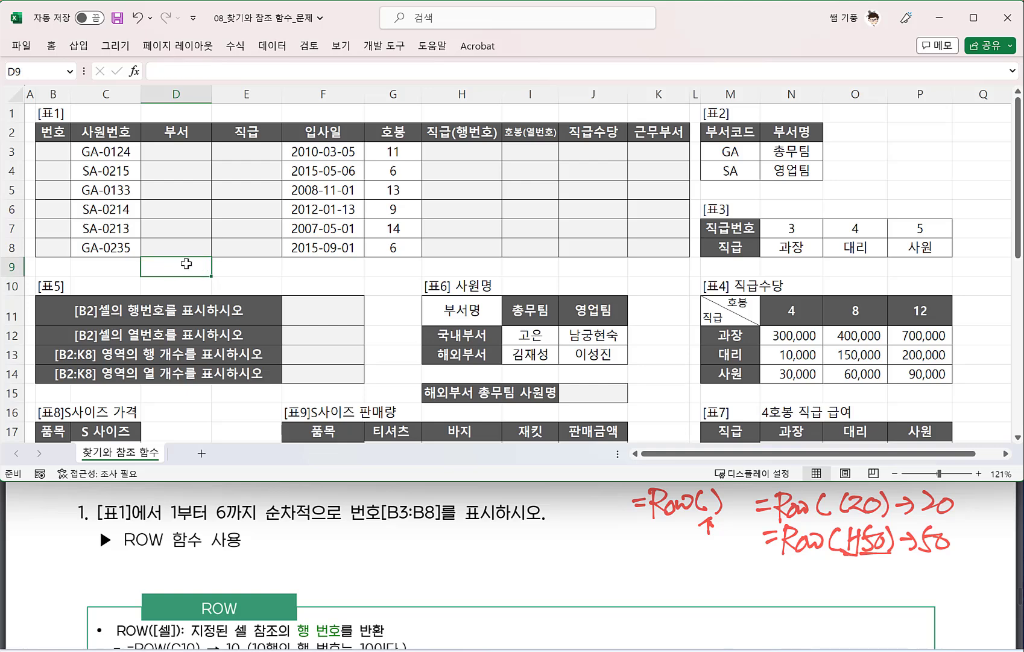
Step: Enter =ROW() in B3 of the 번호 column and fill it down through B8
left_click(52, 152)
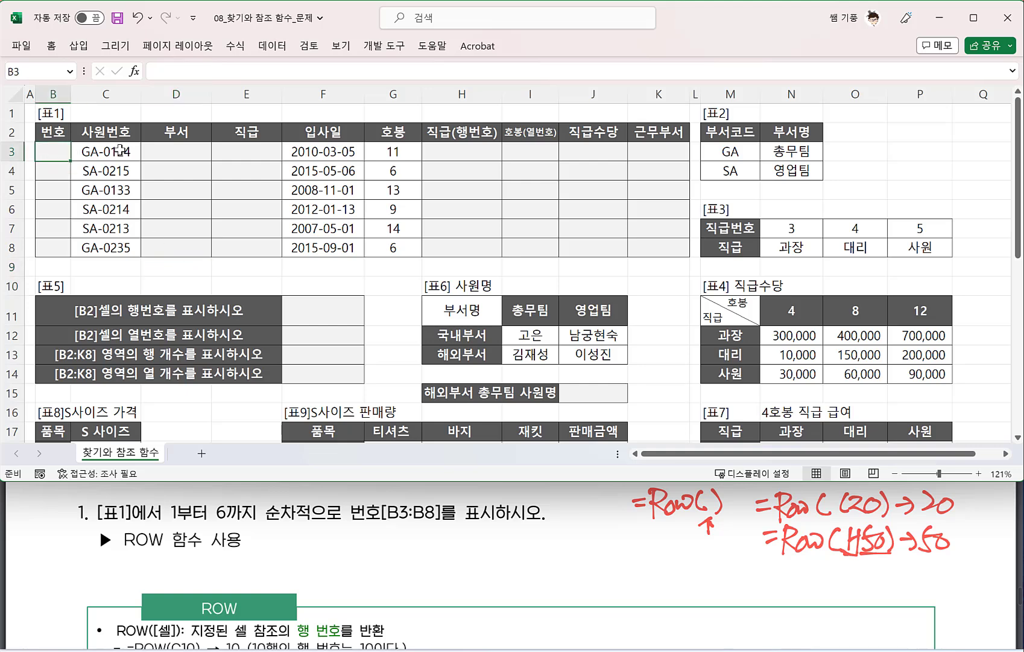
type("=ROW")
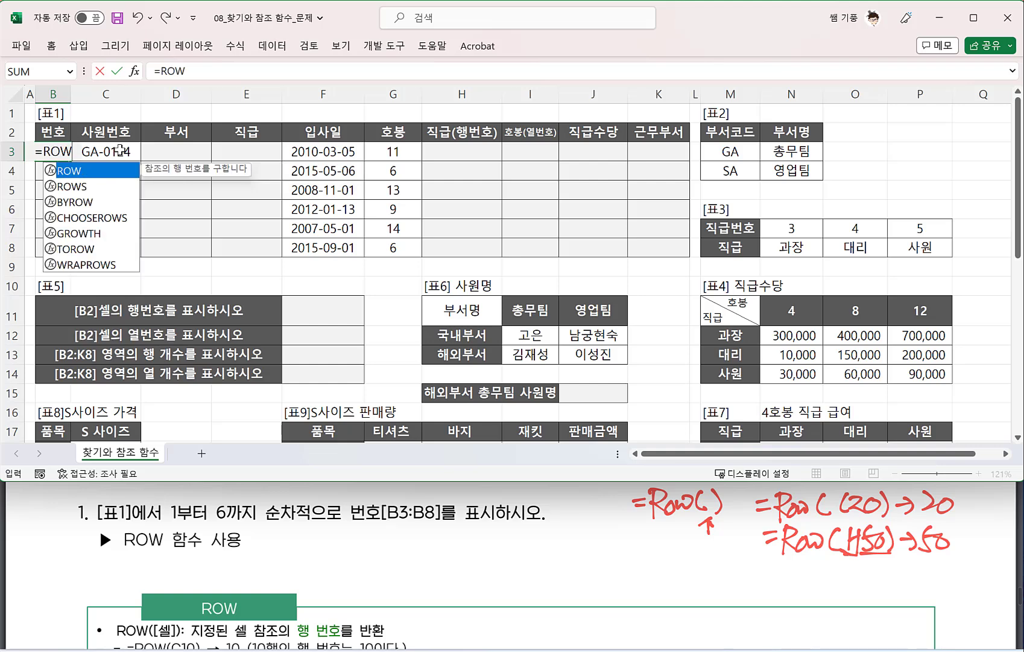
type("()")
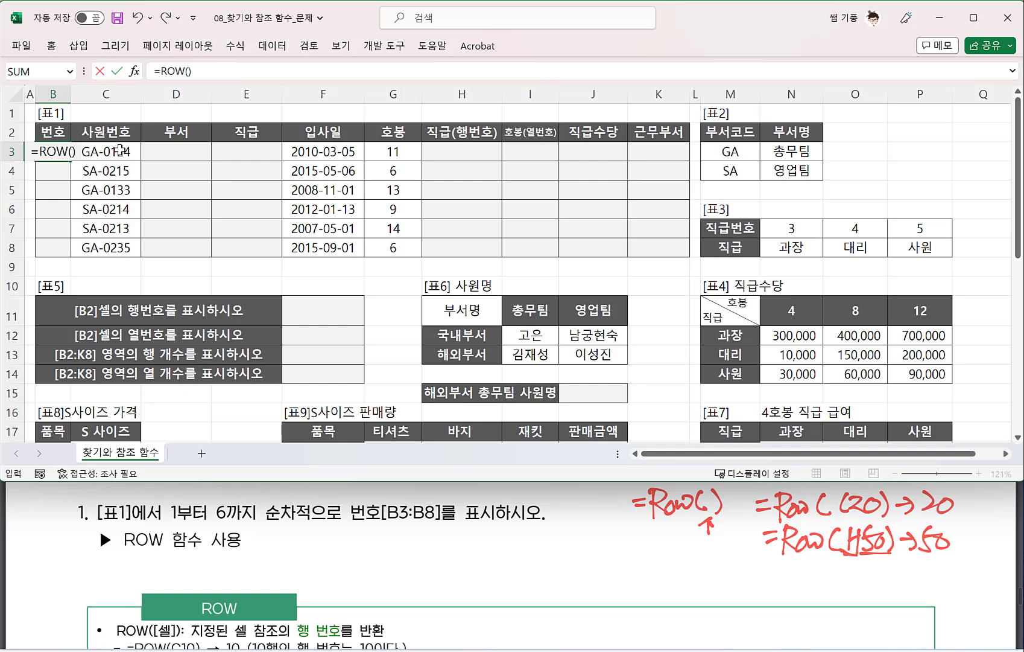
key("Return")
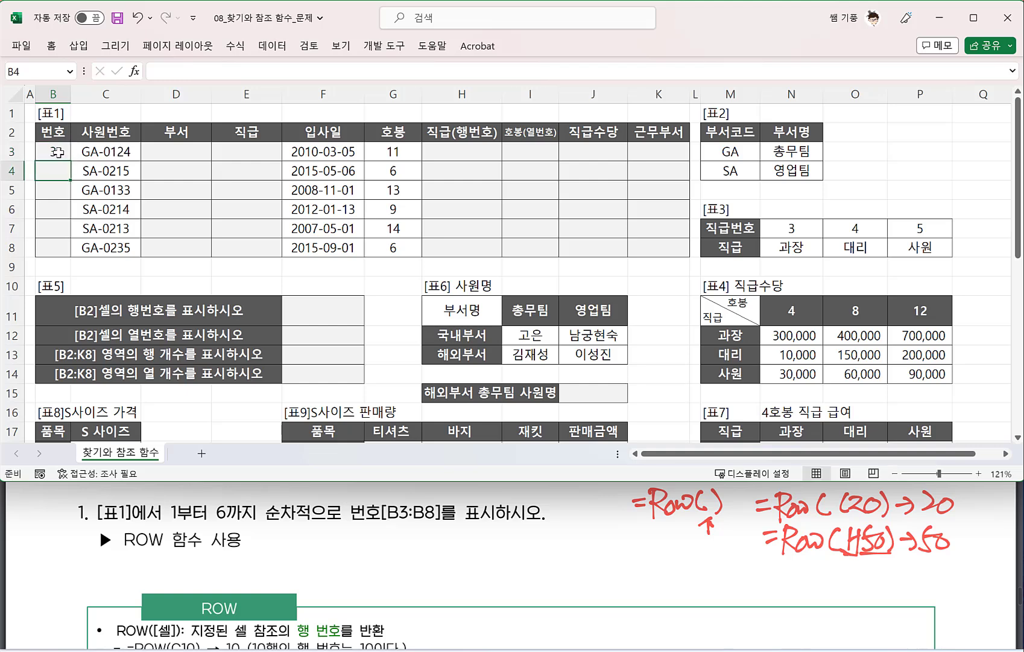
left_click(56, 152)
left_click_drag(71, 161, 68, 254)
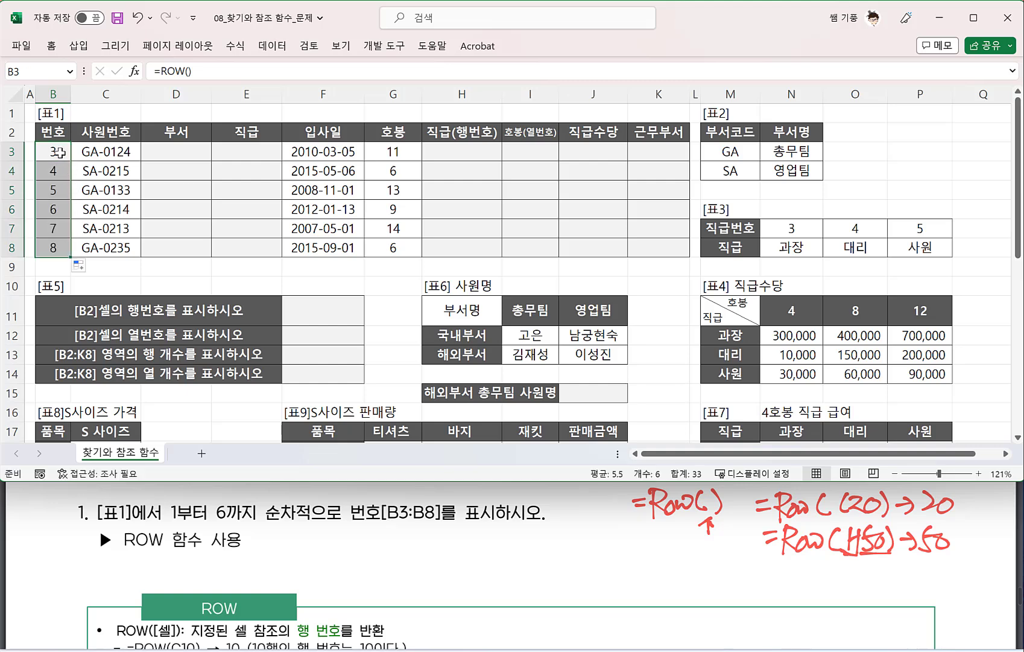
Step: Change the formula in B3 to =ROW()-2 and fill it down through B8
double_click(57, 152)
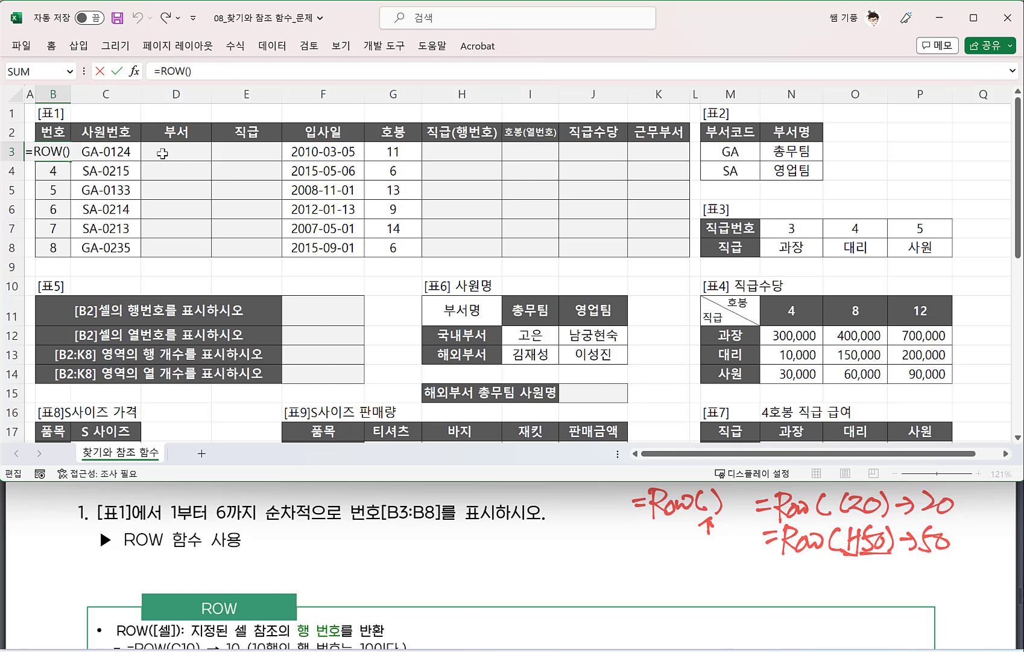
type("-2")
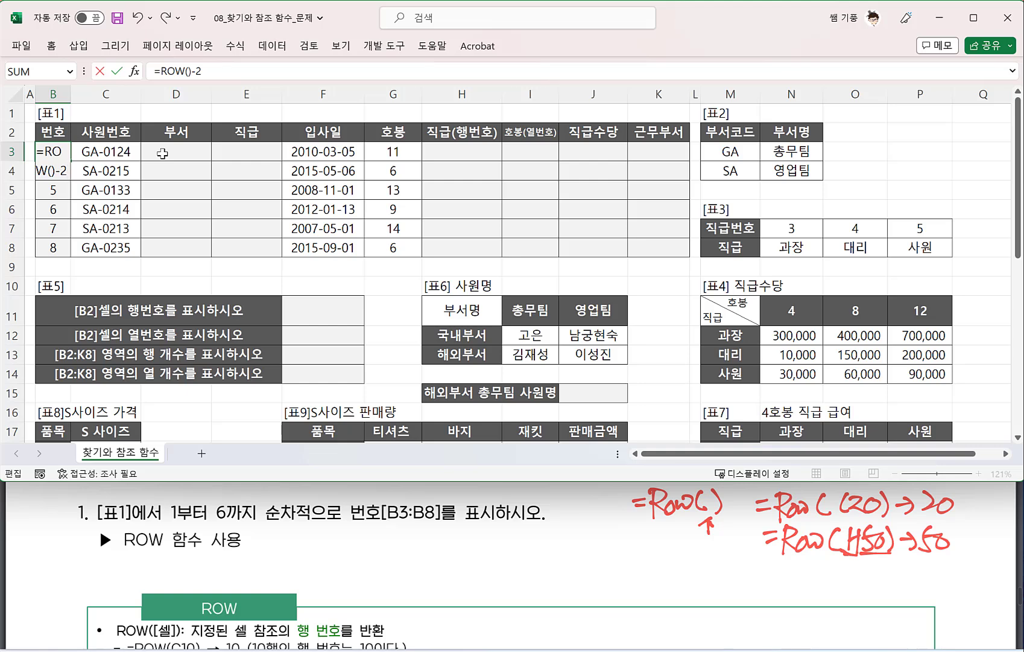
key("Return")
left_click(67, 155)
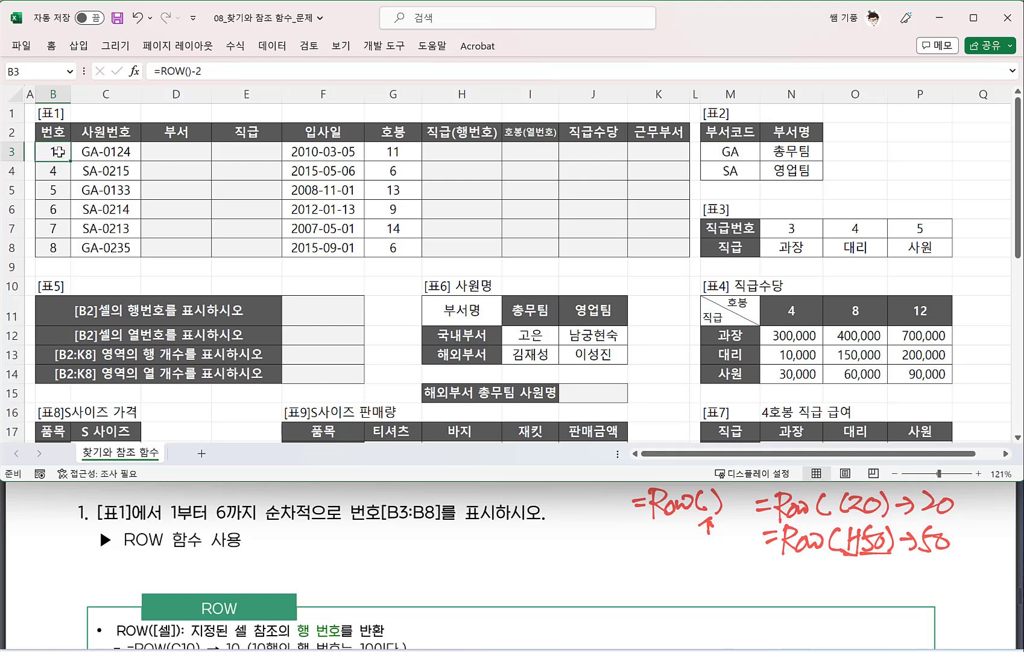
left_click_drag(72, 158, 72, 252)
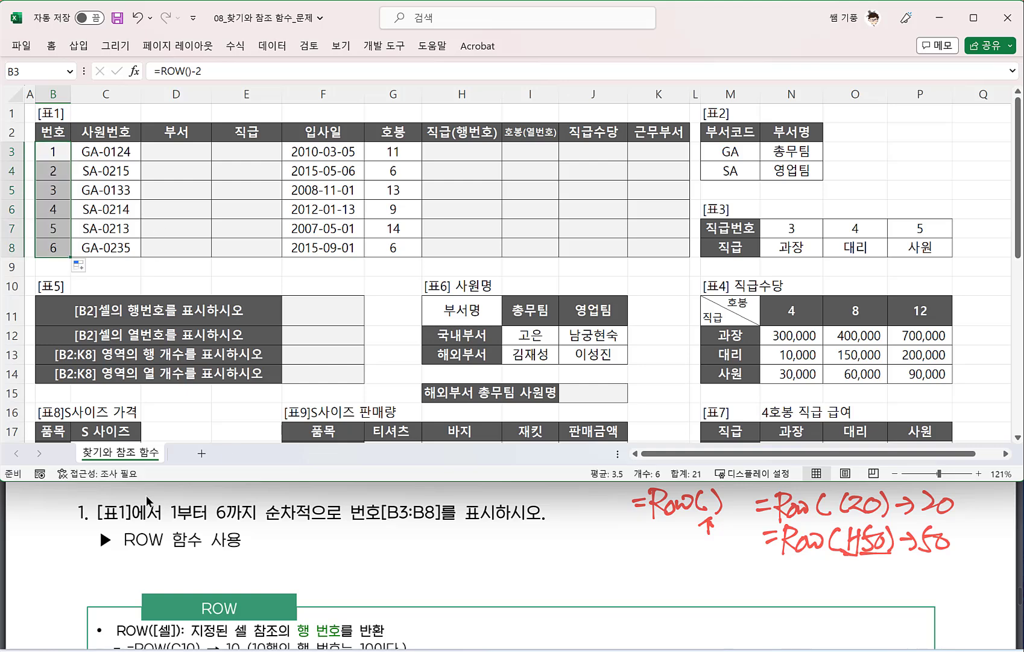
Step: In exercise 2 of the PDF, underline 사원번호[C3:C8]의 왼쪽의 2글자 and [표2]를 이용해 부서[D3:D8]를
scroll(188, 532, "down", 3)
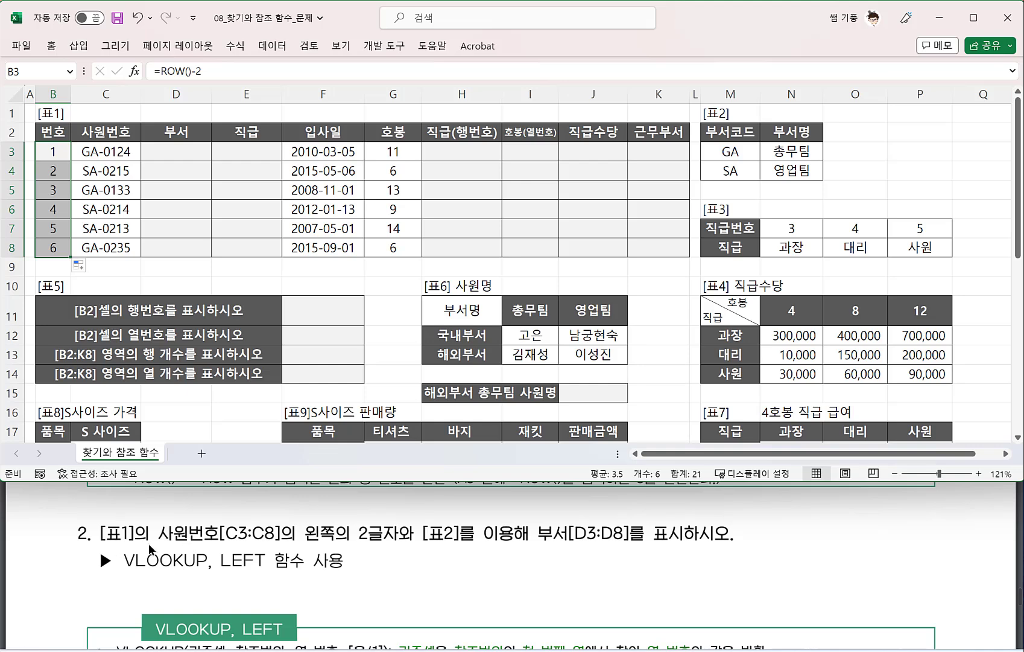
left_click(174, 550)
left_click_drag(255, 546, 331, 550)
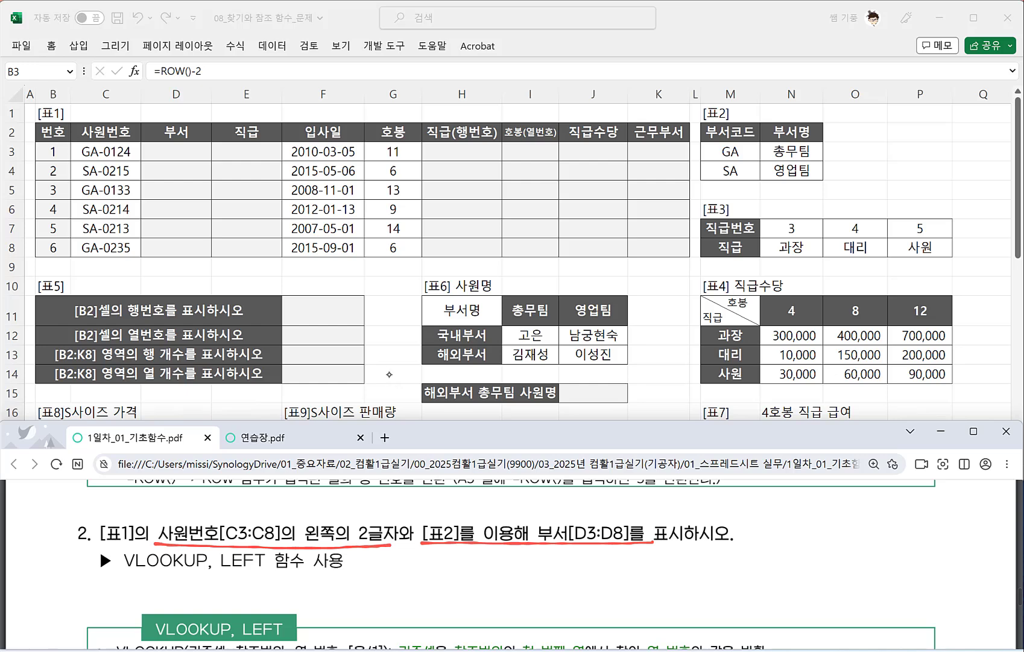
Step: Handwrite =vlookup in the PDF below the exercise 2 sentence
left_click_drag(595, 558, 608, 556)
mouse_move(596, 564)
left_mouse_down()
mouse_move(622, 550)
mouse_move(628, 570)
left_mouse_up()
mouse_move(637, 556)
left_mouse_down()
mouse_move(633, 569)
mouse_move(637, 555)
left_mouse_up()
left_click_drag(645, 555, 646, 556)
left_click_drag(656, 546, 654, 571)
mouse_move(665, 551)
left_mouse_down()
mouse_move(655, 561)
mouse_move(668, 568)
left_mouse_up()
left_click_drag(669, 556, 678, 570)
mouse_move(683, 552)
left_mouse_down()
mouse_move(683, 584)
mouse_move(686, 567)
left_mouse_up()
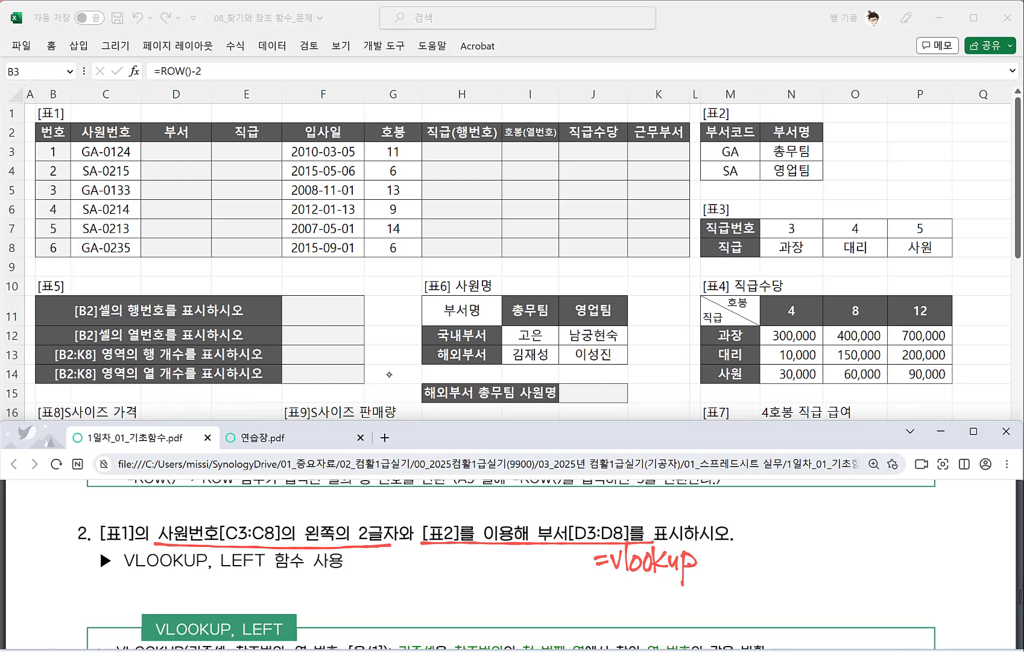
Step: Add the handwritten note 값을 세로 above the vlookup note with an arrow pointing down to it
left_click_drag(643, 511, 644, 539)
mouse_move(635, 529)
left_mouse_down()
mouse_move(648, 527)
mouse_move(670, 493)
mouse_move(664, 520)
mouse_move(684, 513)
left_mouse_up()
mouse_move(668, 515)
left_mouse_down()
mouse_move(682, 522)
mouse_move(709, 500)
mouse_move(711, 518)
mouse_move(732, 517)
left_mouse_up()
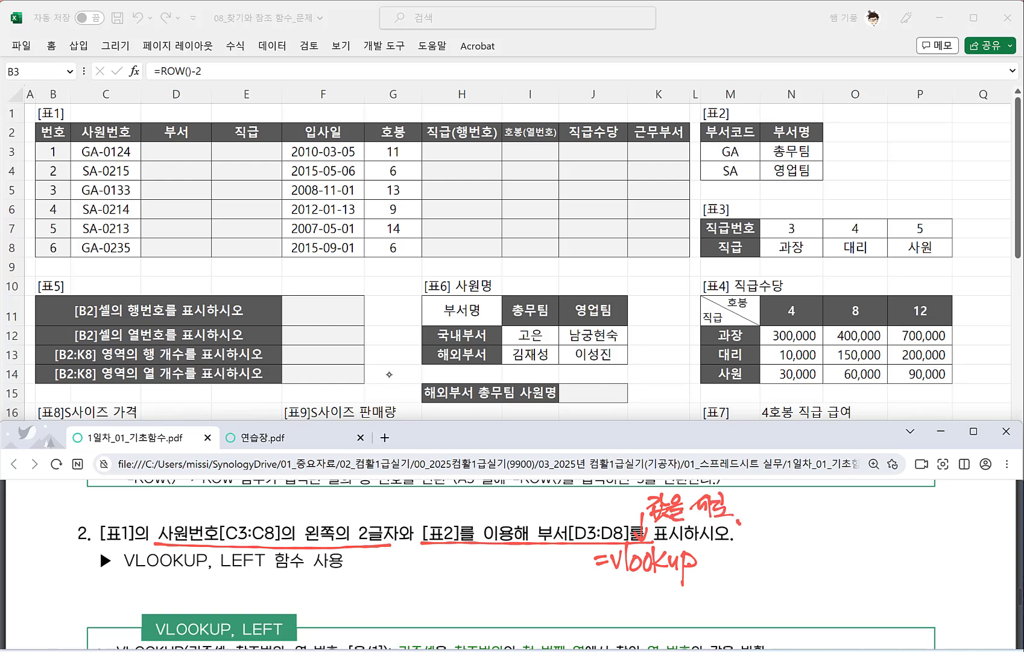
Step: Handwrite the comparison note Hlookup → 값을 가로 next to the 값을 세로 note
left_click_drag(764, 498, 765, 514)
mouse_move(773, 493)
left_mouse_down()
mouse_move(772, 517)
mouse_move(779, 514)
left_mouse_up()
left_click_drag(791, 501, 798, 511)
left_click_drag(806, 487, 807, 513)
mouse_move(819, 500)
left_mouse_down()
mouse_move(819, 511)
mouse_move(831, 499)
left_mouse_up()
mouse_move(833, 494)
left_mouse_down()
mouse_move(835, 522)
mouse_move(834, 512)
mouse_move(864, 502)
left_mouse_up()
mouse_move(859, 493)
left_mouse_down()
mouse_move(861, 510)
mouse_move(884, 506)
left_mouse_up()
mouse_move(886, 491)
left_mouse_down()
mouse_move(897, 503)
mouse_move(886, 517)
left_mouse_up()
mouse_move(880, 507)
left_mouse_down()
mouse_move(898, 502)
mouse_move(898, 519)
left_mouse_up()
mouse_move(898, 491)
left_mouse_down()
mouse_move(911, 514)
mouse_move(932, 516)
left_mouse_up()
left_click_drag(932, 501, 954, 507)
mouse_move(957, 513)
left_mouse_down()
mouse_move(962, 518)
mouse_move(947, 519)
mouse_move(957, 514)
left_mouse_up()
left_click_drag(963, 516, 969, 519)
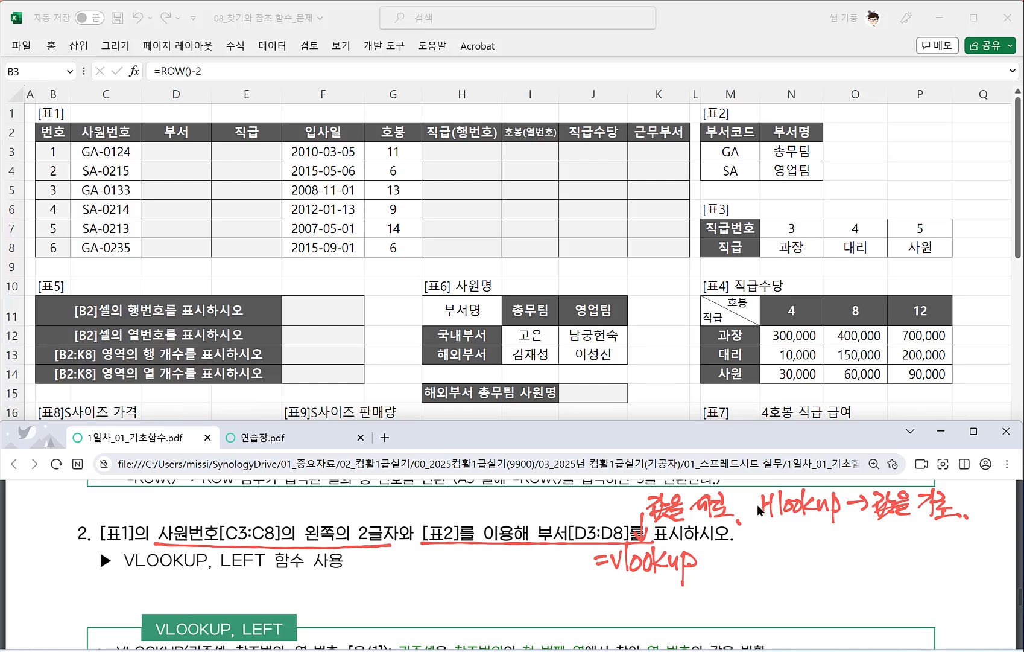
Step: Extend the handwritten vlookup note with an opening parenthesis and the arguments 기준셀, 참조범위, 열번호
left_click_drag(715, 551, 717, 565)
mouse_move(734, 547)
left_mouse_down()
mouse_move(731, 570)
mouse_move(738, 560)
left_mouse_up()
left_click_drag(745, 553, 753, 558)
left_click_drag(748, 559, 754, 570)
mouse_move(764, 550)
left_mouse_down()
mouse_move(755, 560)
mouse_move(773, 572)
left_mouse_up()
mouse_move(778, 567)
left_mouse_down()
mouse_move(775, 577)
mouse_move(801, 551)
left_mouse_up()
left_click_drag(788, 544, 791, 558)
mouse_move(790, 561)
left_mouse_down()
mouse_move(806, 571)
mouse_move(819, 558)
mouse_move(827, 571)
mouse_move(839, 554)
mouse_move(840, 571)
mouse_move(852, 562)
mouse_move(863, 574)
mouse_move(882, 553)
mouse_move(891, 567)
mouse_move(913, 548)
mouse_move(917, 570)
left_mouse_up()
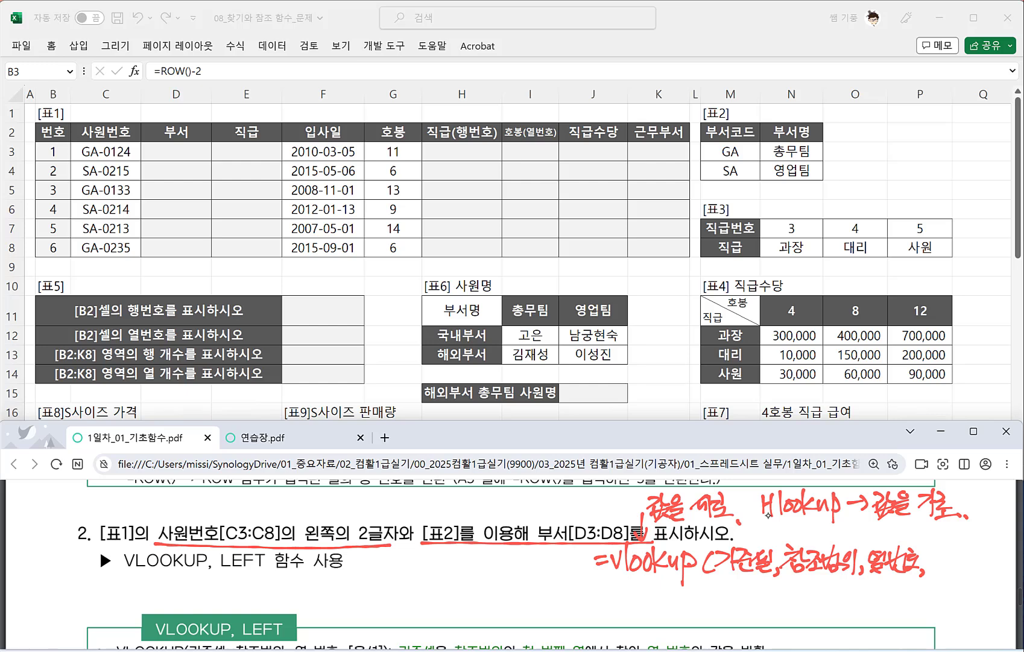
Step: Complete the vlookup note with False as its last argument, True written beneath it, and a closing parenthesis
mouse_move(933, 549)
left_mouse_down()
mouse_move(939, 575)
mouse_move(950, 562)
mouse_move(989, 567)
left_mouse_up()
mouse_move(929, 587)
left_mouse_down()
mouse_move(946, 604)
mouse_move(981, 598)
left_mouse_up()
left_click_drag(990, 547, 992, 577)
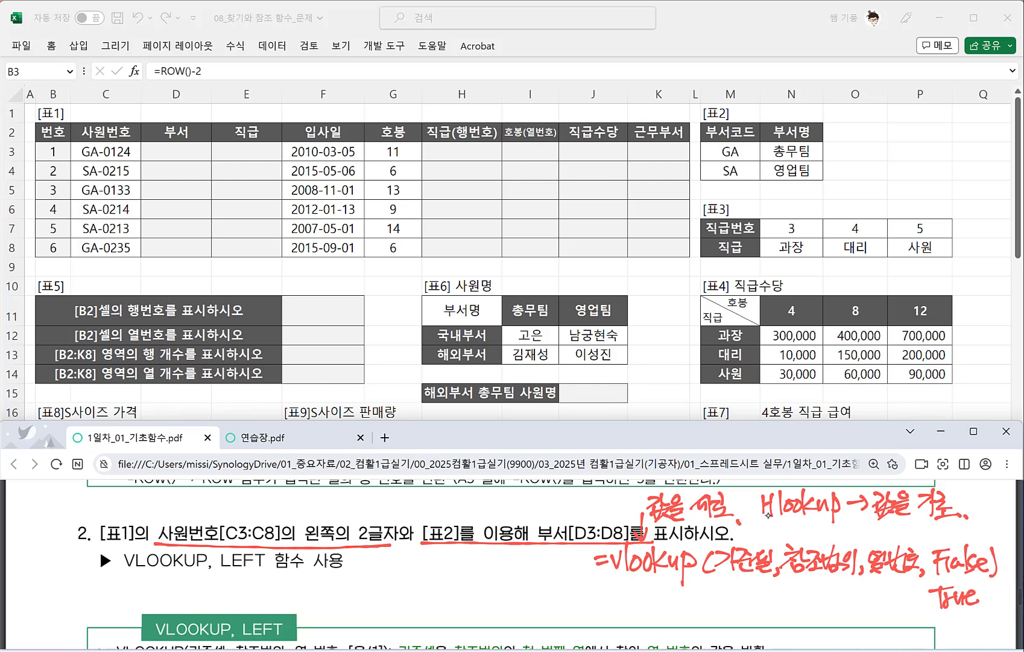
Step: Handwrite the match-option notes False=0 정확한 값 and True=0 유사한 값 beneath the vlookup note
mouse_move(609, 605)
left_mouse_down()
mouse_move(619, 630)
mouse_move(669, 615)
mouse_move(671, 625)
left_mouse_up()
left_click_drag(674, 614, 692, 620)
left_click_drag(703, 600, 700, 601)
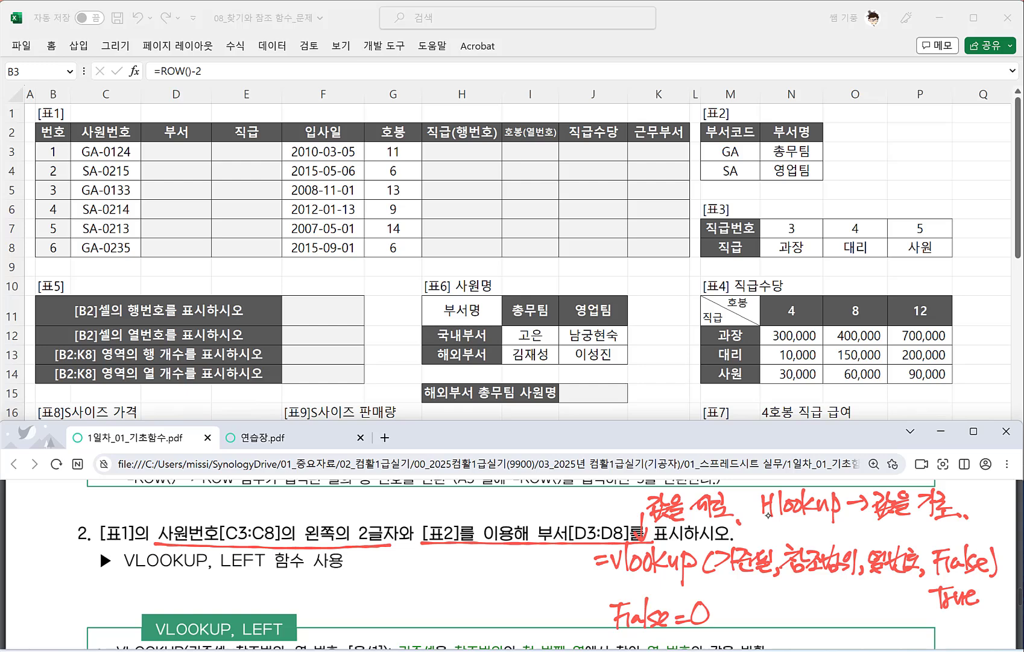
mouse_move(725, 605)
left_mouse_down()
mouse_move(718, 627)
mouse_move(740, 630)
mouse_move(753, 611)
mouse_move(758, 621)
mouse_move(805, 621)
mouse_move(812, 636)
mouse_move(847, 603)
mouse_move(835, 627)
left_mouse_up()
mouse_move(840, 626)
left_mouse_down()
mouse_move(850, 611)
mouse_move(865, 626)
left_mouse_up()
left_click_drag(867, 617, 878, 622)
left_click_drag(884, 610, 885, 610)
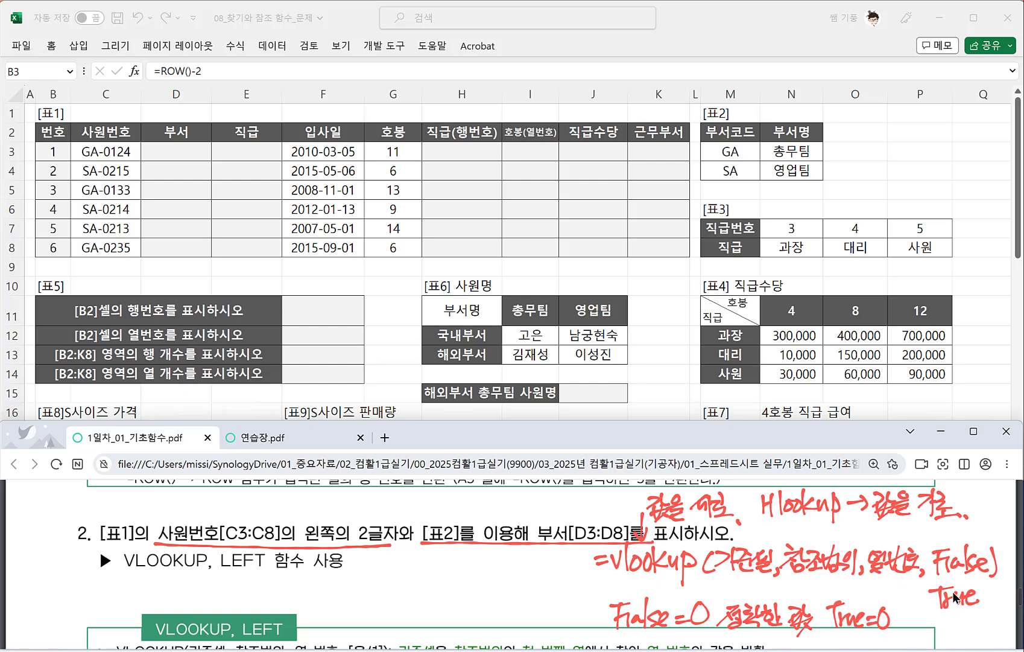
mouse_move(920, 607)
left_mouse_down()
mouse_move(926, 620)
mouse_move(939, 611)
left_mouse_up()
mouse_move(928, 615)
left_mouse_down()
mouse_move(937, 636)
mouse_move(982, 624)
left_mouse_up()
left_click_drag(982, 604, 992, 633)
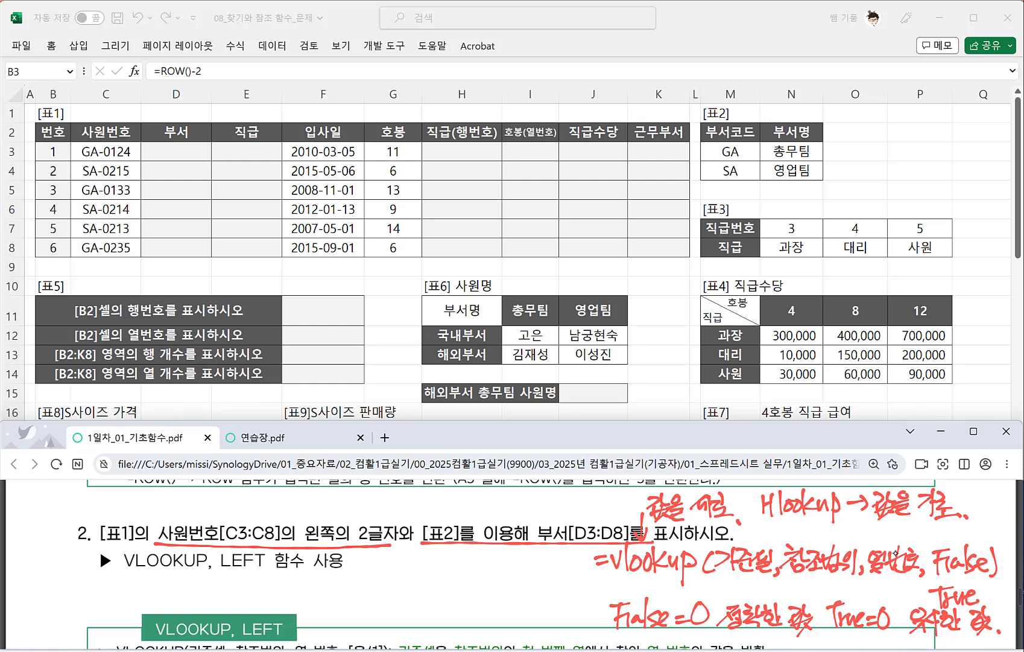
Step: Handwrite the LEFT syntax note =Left(문자,K) below the VLOOKUP, LEFT 함수 사용 line of exercise 2
left_click_drag(228, 597, 242, 592)
mouse_move(250, 579)
left_mouse_down()
mouse_move(245, 597)
mouse_move(259, 597)
left_mouse_up()
left_click_drag(254, 592, 269, 598)
mouse_move(287, 595)
left_mouse_down()
mouse_move(273, 605)
mouse_move(283, 593)
left_mouse_up()
left_click_drag(293, 583, 302, 590)
mouse_move(316, 582)
left_mouse_down()
mouse_move(315, 599)
mouse_move(334, 589)
left_mouse_up()
left_click_drag(321, 585, 333, 590)
mouse_move(325, 594)
left_mouse_down()
mouse_move(335, 601)
mouse_move(350, 578)
left_mouse_up()
mouse_move(343, 579)
left_mouse_down()
mouse_move(335, 596)
mouse_move(351, 594)
left_mouse_up()
left_click_drag(350, 572, 360, 601)
left_click_drag(370, 575, 368, 599)
left_click_drag(381, 579, 387, 605)
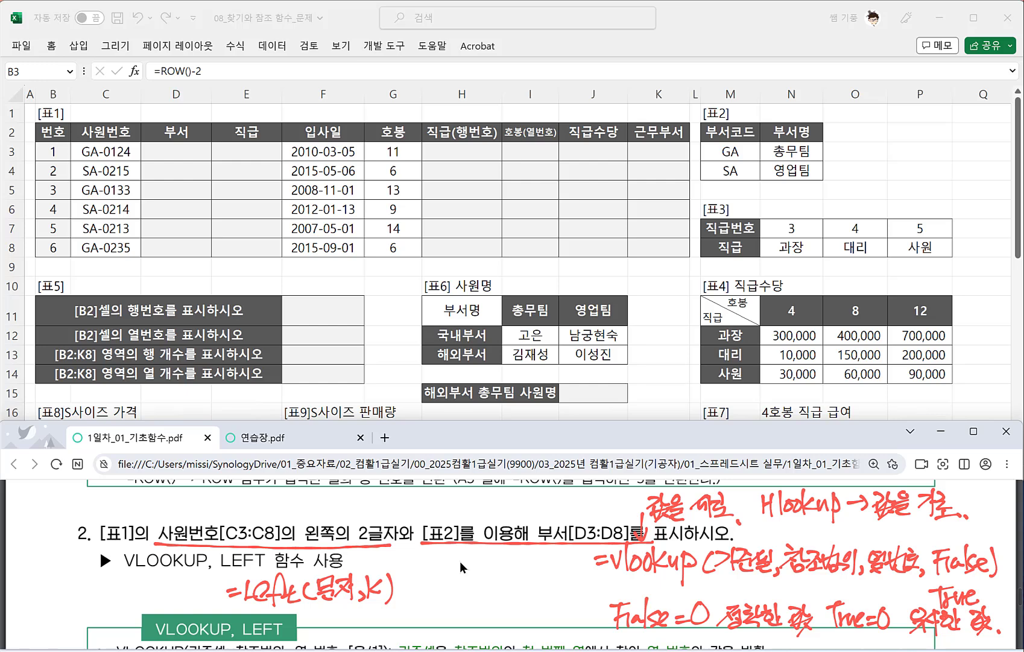
Step: Handwrite an example beneath the LEFT syntax note, with a quoted sample text and 3 as its arguments
left_click_drag(314, 618, 330, 616)
mouse_move(314, 624)
left_mouse_down()
mouse_move(361, 633)
mouse_move(365, 620)
left_mouse_up()
left_click_drag(377, 611, 373, 629)
left_click_drag(373, 630, 391, 618)
mouse_move(395, 615)
left_mouse_down()
mouse_move(389, 632)
mouse_move(401, 612)
left_mouse_up()
left_click_drag(406, 601, 421, 611)
mouse_move(405, 611)
left_mouse_down()
mouse_move(420, 633)
mouse_move(443, 621)
left_mouse_up()
left_click_drag(452, 601, 451, 628)
mouse_move(454, 607)
left_mouse_down()
mouse_move(467, 607)
mouse_move(471, 628)
left_mouse_up()
mouse_move(474, 604)
left_mouse_down()
mouse_move(492, 630)
mouse_move(504, 619)
mouse_move(515, 630)
left_mouse_up()
left_click_drag(522, 603, 536, 622)
left_click_drag(553, 595, 555, 625)
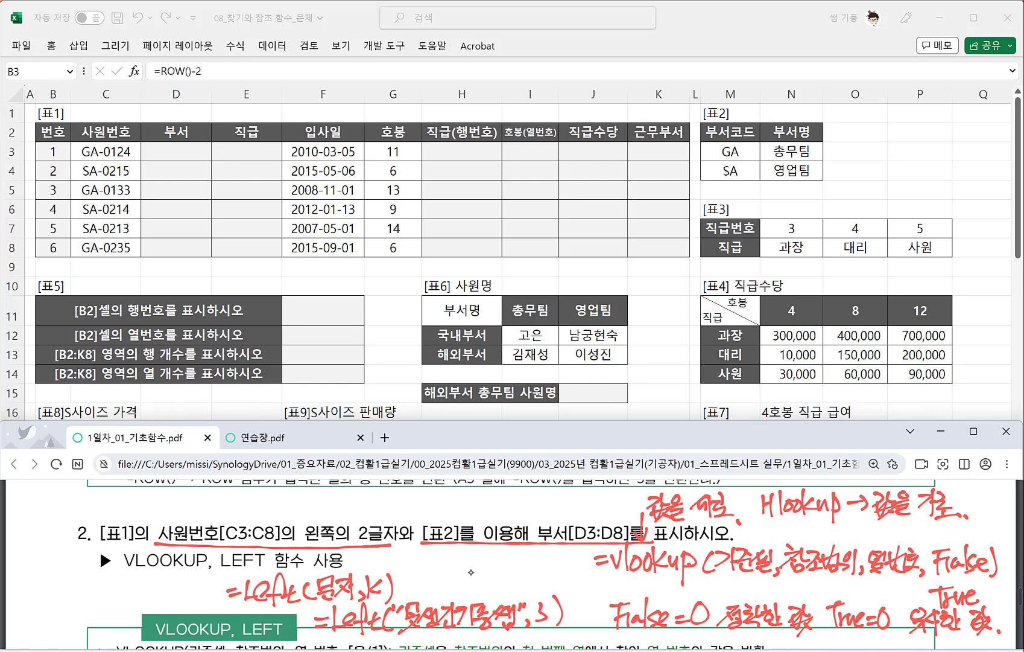
Step: Number the first three characters of the LEFT example's quoted text 1, 2 and 3 underneath
scroll(471, 572, "down", 1)
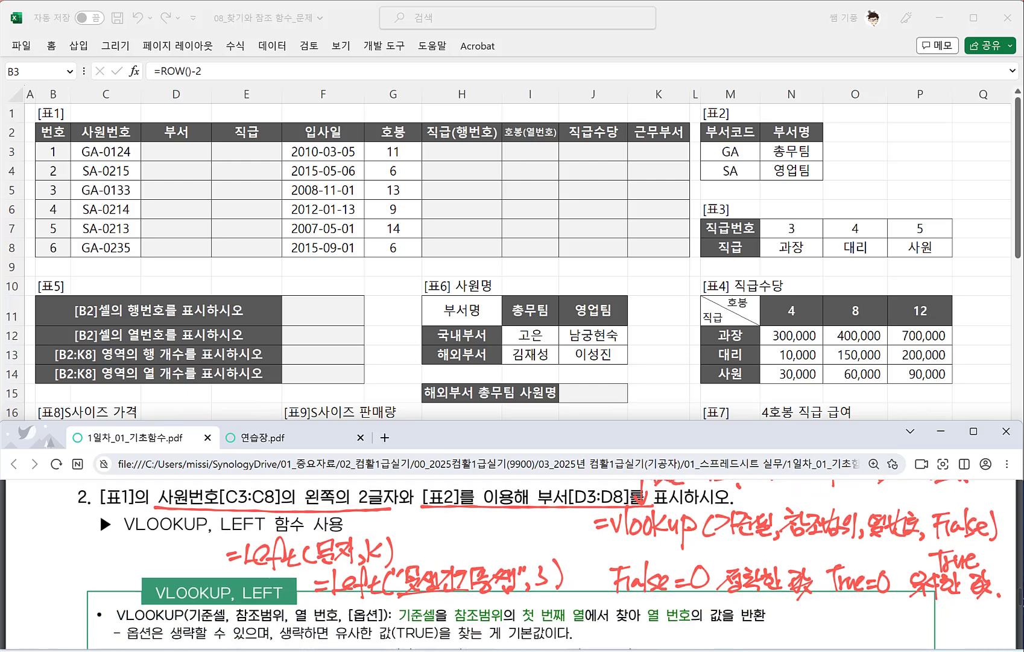
mouse_move(413, 593)
left_mouse_down()
mouse_move(420, 599)
mouse_move(406, 617)
left_mouse_up()
mouse_move(424, 594)
left_mouse_down()
mouse_move(435, 609)
mouse_move(449, 605)
left_mouse_up()
left_click_drag(451, 593, 454, 613)
Step: Draw an upward arrow at the end of the LEFT example and handwrite its result 못생긴 above
mouse_move(571, 554)
left_mouse_down()
mouse_move(568, 577)
mouse_move(580, 564)
left_mouse_up()
left_click_drag(512, 524, 514, 538)
left_click_drag(513, 524, 524, 533)
left_click_drag(519, 533, 530, 537)
mouse_move(521, 542)
left_mouse_down()
mouse_move(505, 556)
mouse_move(527, 540)
left_mouse_up()
left_click_drag(526, 533, 540, 541)
left_click_drag(546, 525, 550, 549)
left_click_drag(549, 525, 562, 534)
left_click_drag(550, 535, 558, 543)
left_click_drag(551, 543, 568, 551)
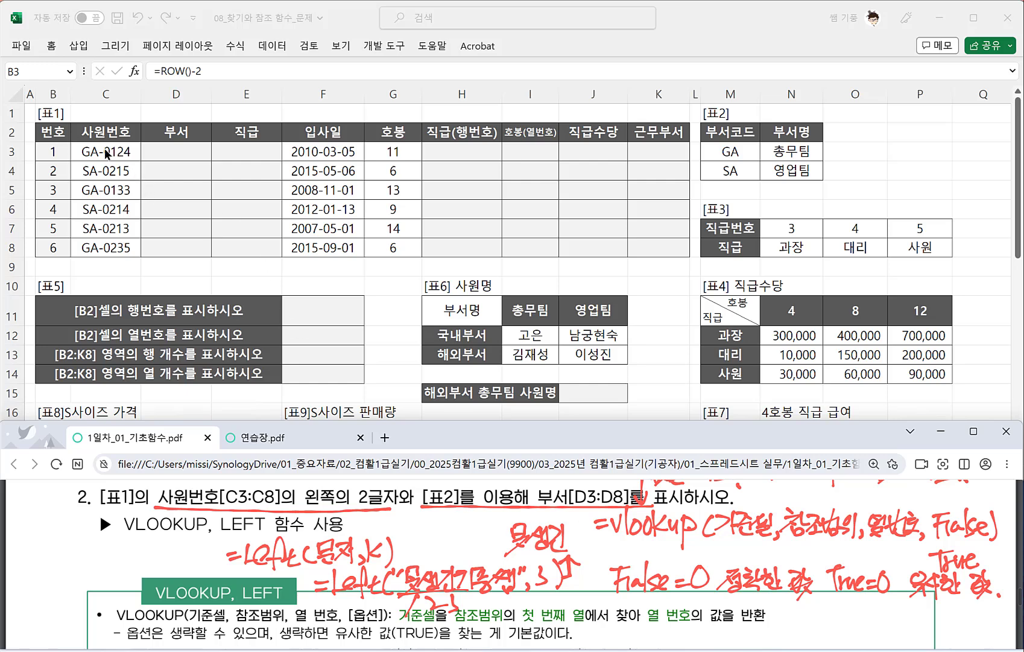
Step: Enter =LEFT(C3,2) in D3 of the 부서 column to extract the first two characters of the 사원번호
left_click(171, 153)
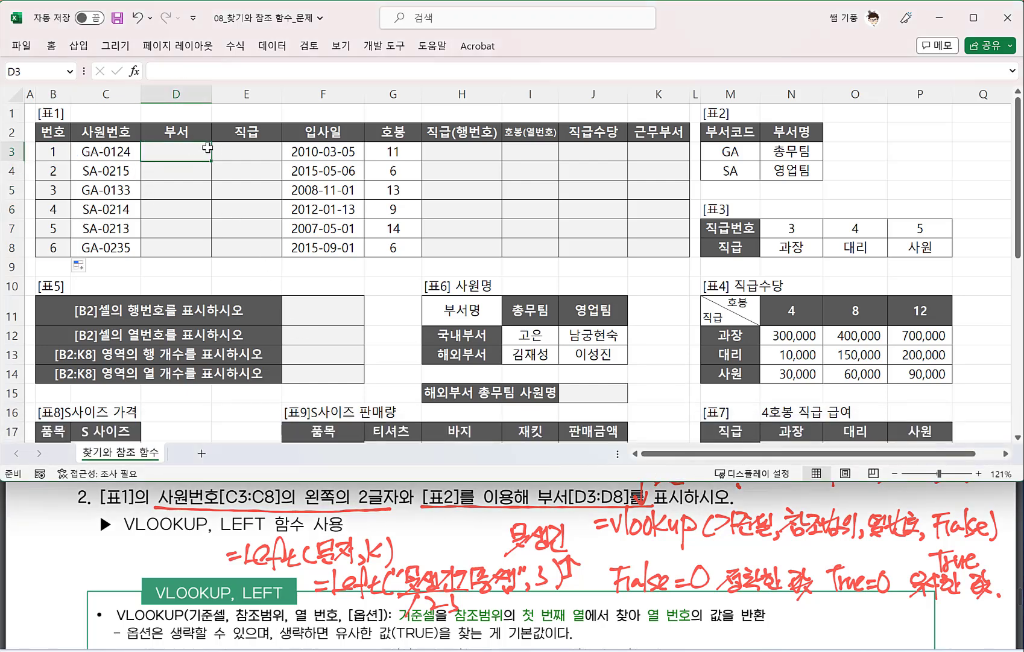
type("=LEFT(")
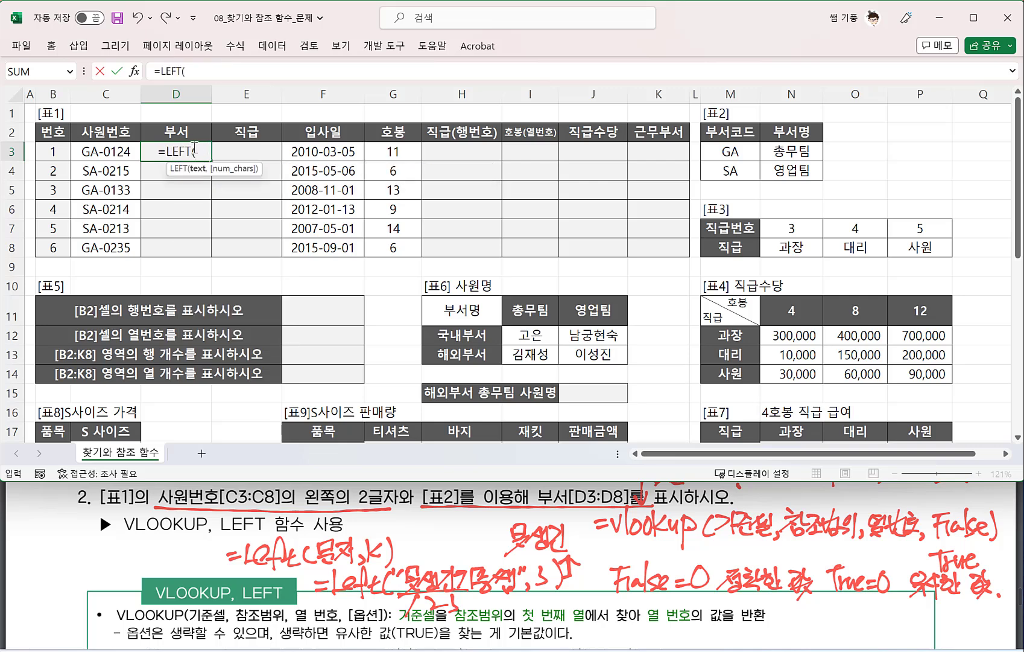
left_click(106, 154)
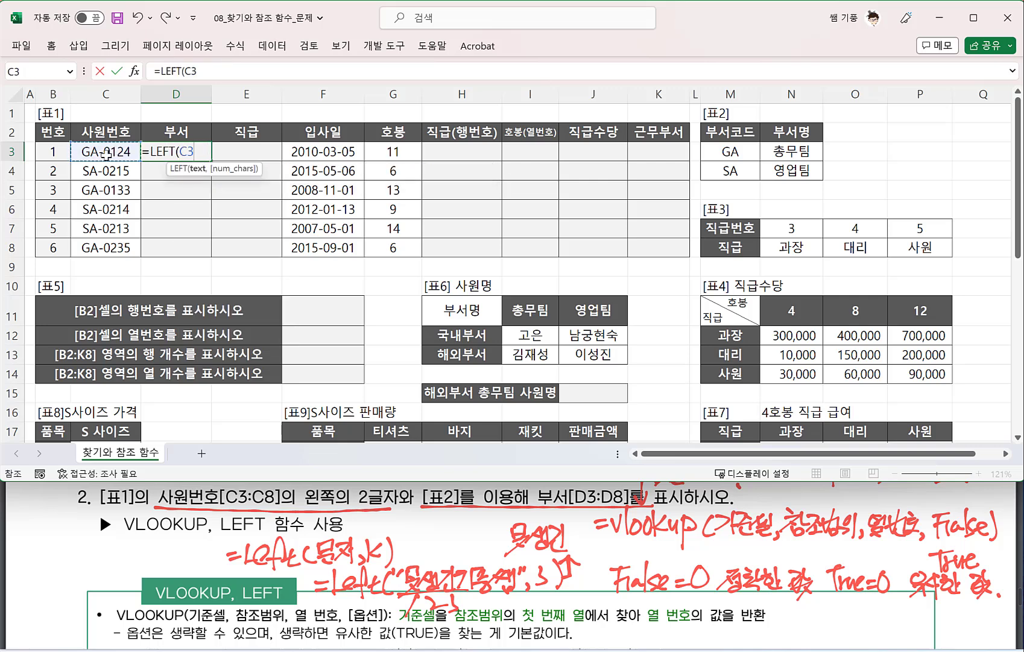
type(",2")
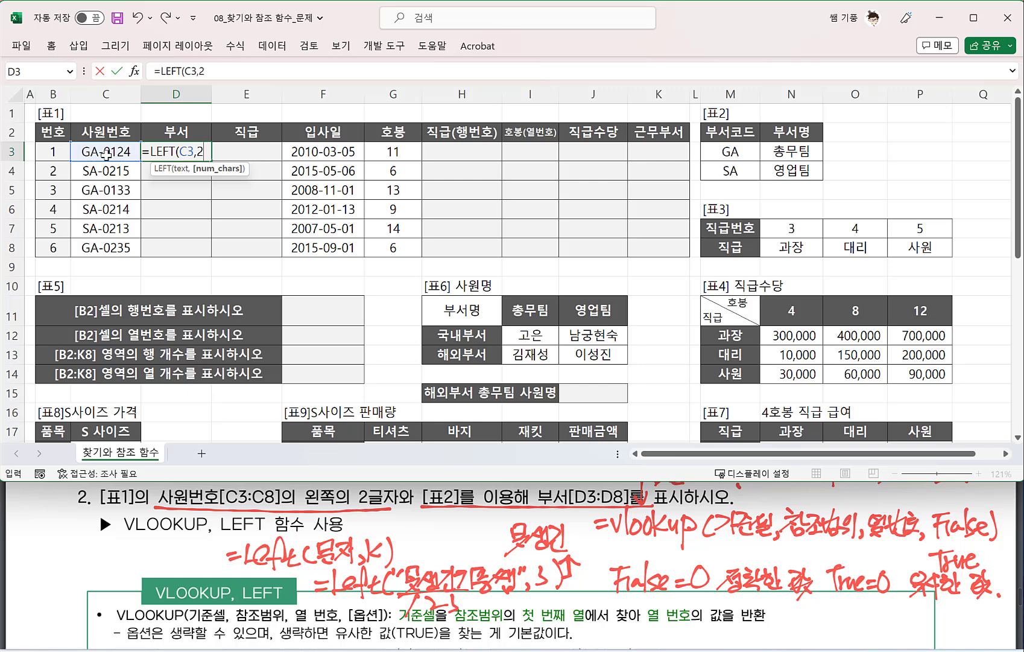
type(")")
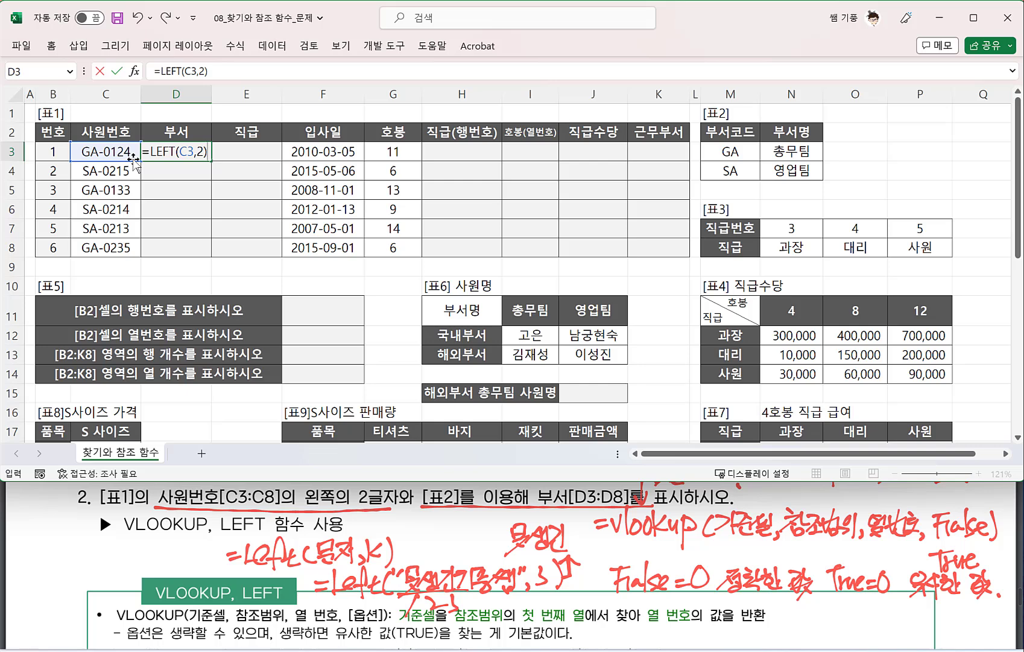
key("Return")
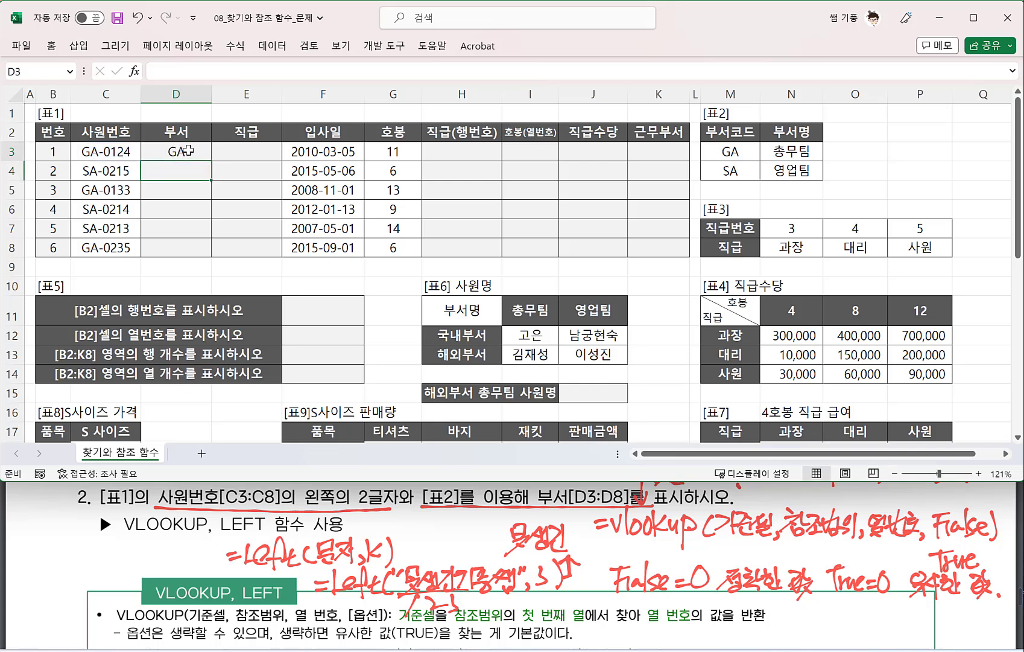
Step: Fill the LEFT formula from D3 down to D8
left_click(188, 151)
left_click_drag(210, 160, 211, 253)
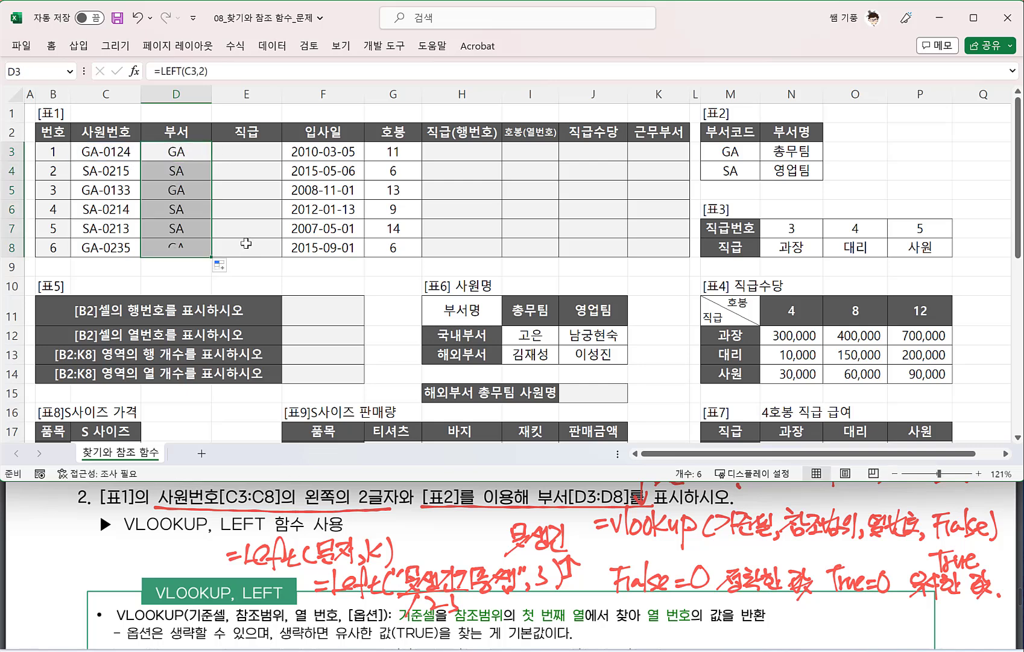
left_click(181, 169)
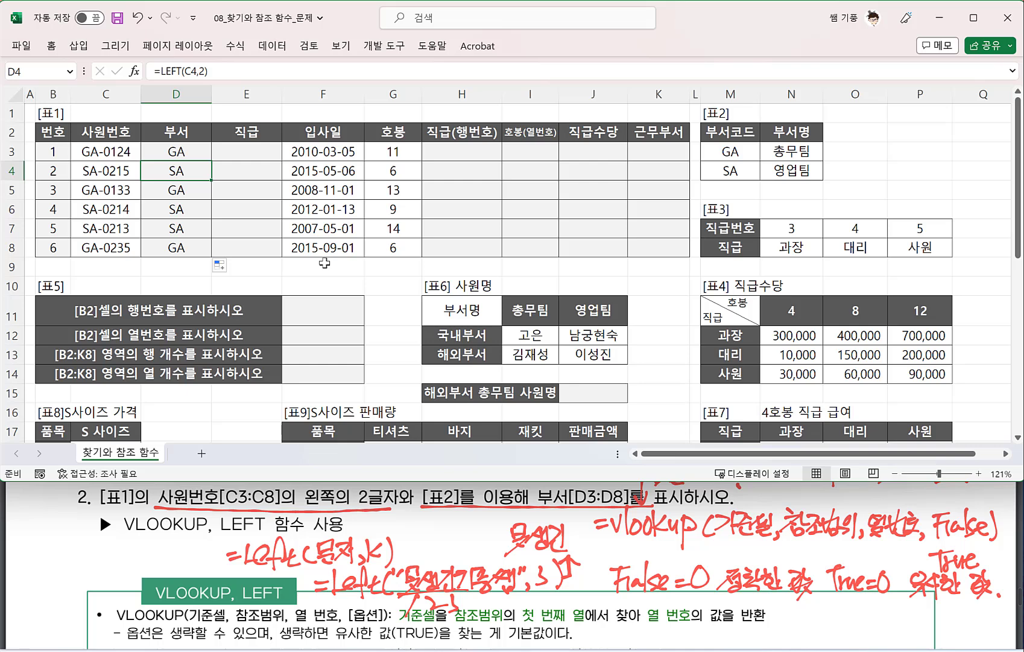
Step: Circle GA in D3 with the red pen and handwrite the label 기준셀 beneath it
left_click_drag(160, 162, 168, 163)
left_click(119, 46)
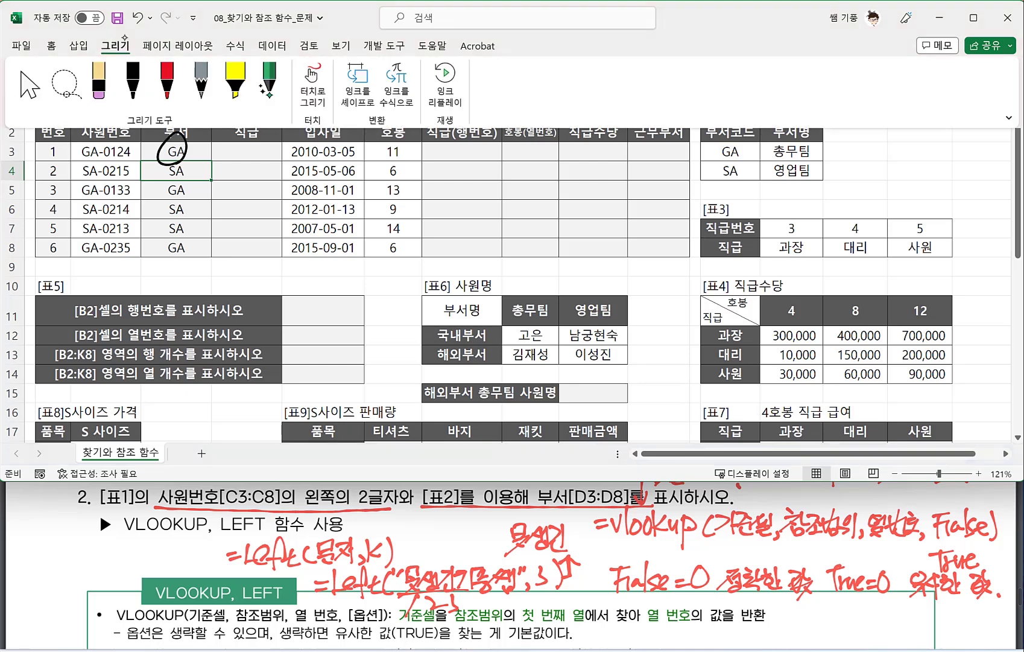
left_click(163, 80)
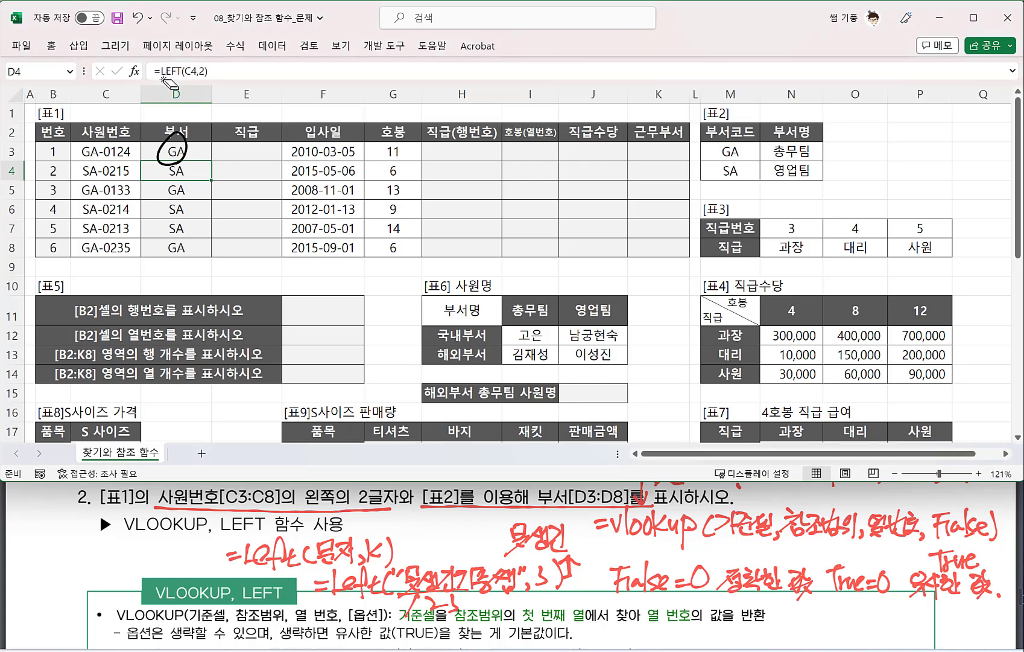
mouse_move(181, 136)
left_mouse_down()
mouse_move(161, 161)
mouse_move(186, 158)
mouse_move(159, 143)
mouse_move(150, 186)
left_mouse_up()
mouse_move(164, 161)
left_mouse_down()
mouse_move(159, 185)
mouse_move(169, 181)
left_mouse_up()
left_click_drag(185, 165, 157, 194)
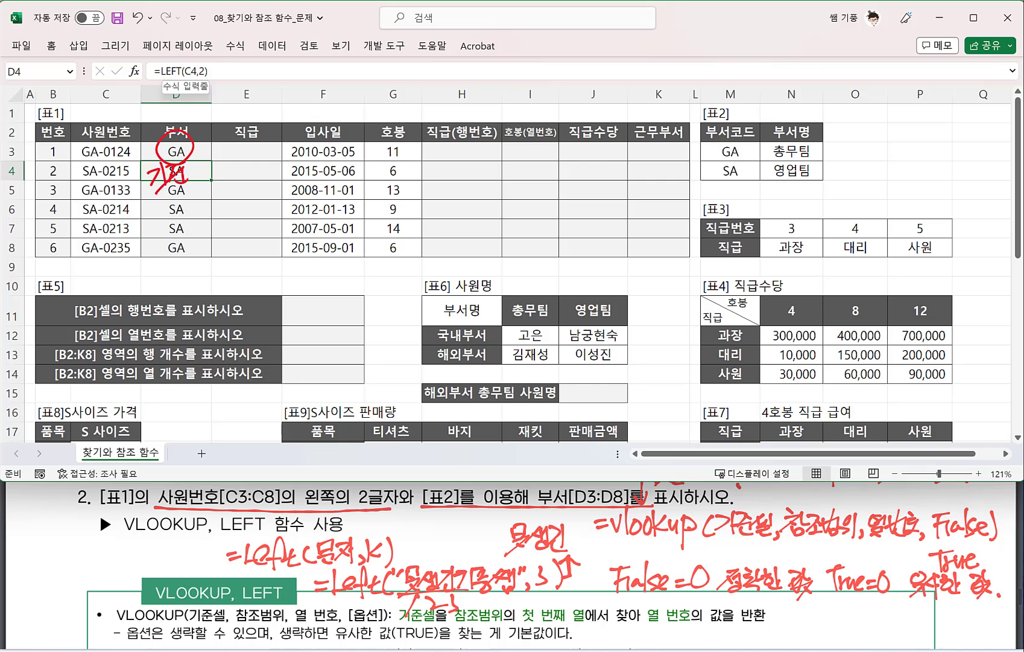
left_click_drag(184, 158, 193, 180)
left_click_drag(188, 163, 205, 171)
left_click_drag(190, 178, 205, 167)
Step: Outline cells M3:N4 of 표2 in red and handwrite the label 참조범위 beside them with an arrow
mouse_move(704, 143)
left_mouse_down()
mouse_move(760, 187)
mouse_move(831, 143)
mouse_move(688, 145)
left_mouse_up()
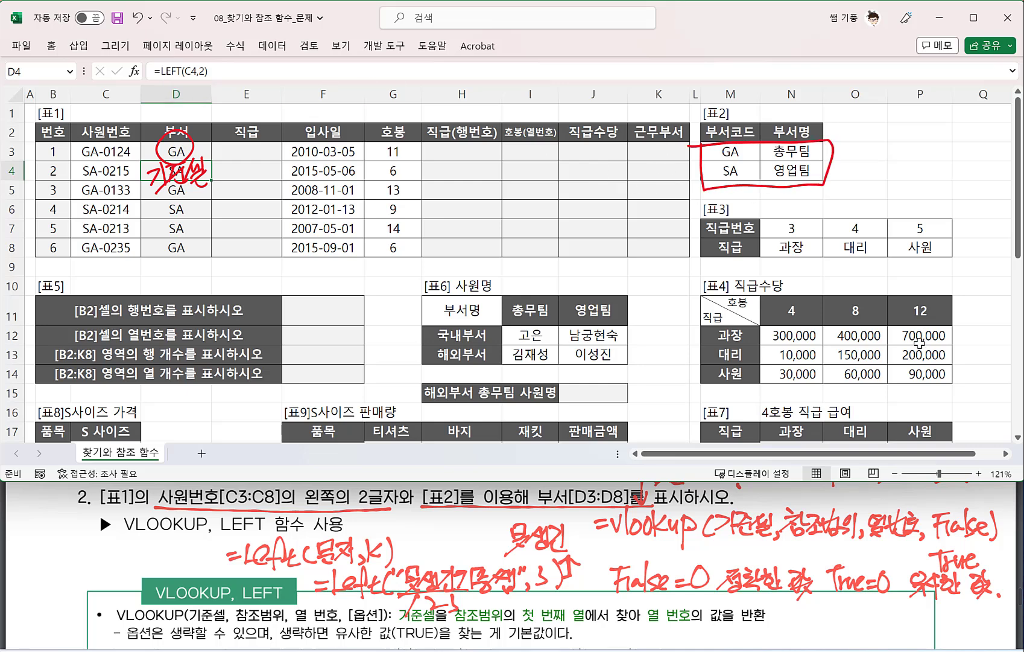
mouse_move(859, 156)
left_mouse_down()
mouse_move(843, 171)
mouse_move(890, 160)
left_mouse_up()
left_click_drag(878, 168, 923, 174)
left_click_drag(929, 151, 937, 163)
left_click_drag(938, 151, 940, 173)
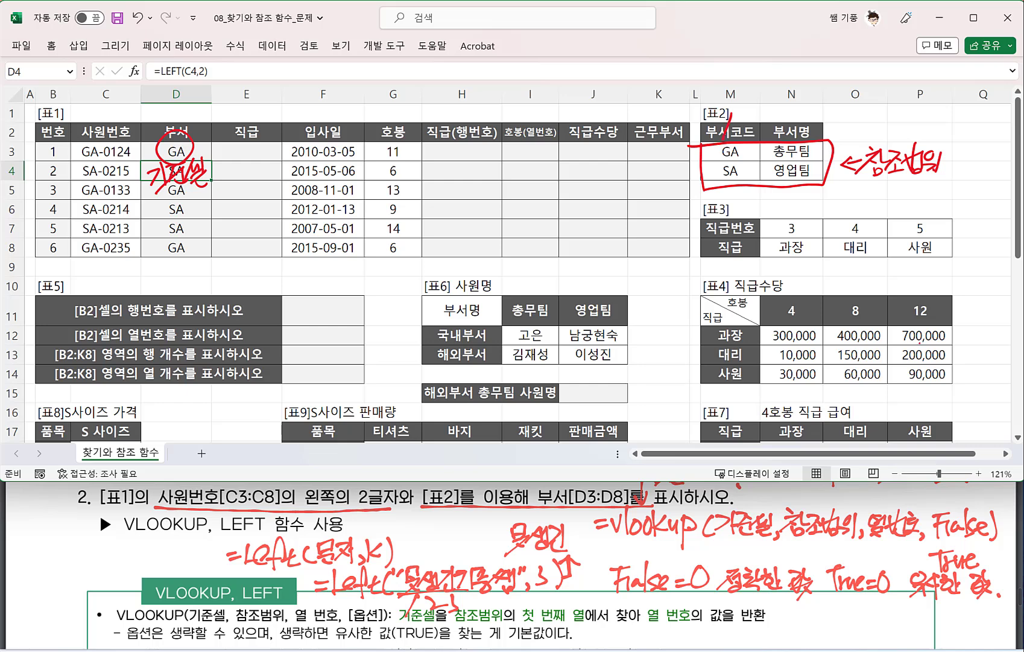
Step: Mark the 표2 headers 부서코드 and 부서명 as 1 and 2, with an arrow and the handwritten label 열번호 beside them
mouse_move(839, 116)
left_mouse_down()
mouse_move(847, 136)
mouse_move(875, 118)
left_mouse_up()
left_click_drag(868, 122, 879, 124)
mouse_move(865, 127)
left_mouse_down()
mouse_move(880, 136)
mouse_move(896, 126)
left_mouse_up()
mouse_move(885, 125)
left_mouse_down()
mouse_move(901, 130)
mouse_move(909, 120)
left_mouse_up()
left_click_drag(904, 122, 903, 128)
left_click_drag(896, 131, 918, 128)
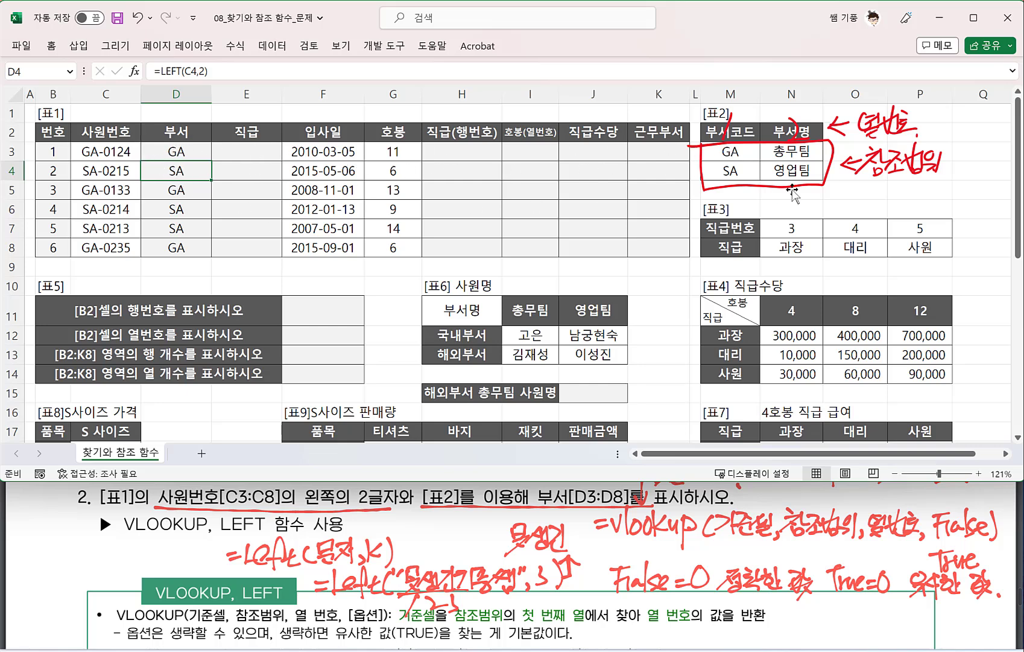
Step: Edit the formula in D3 to make LEFT(C3,2) the lookup value of a VLOOKUP function
left_click(156, 152)
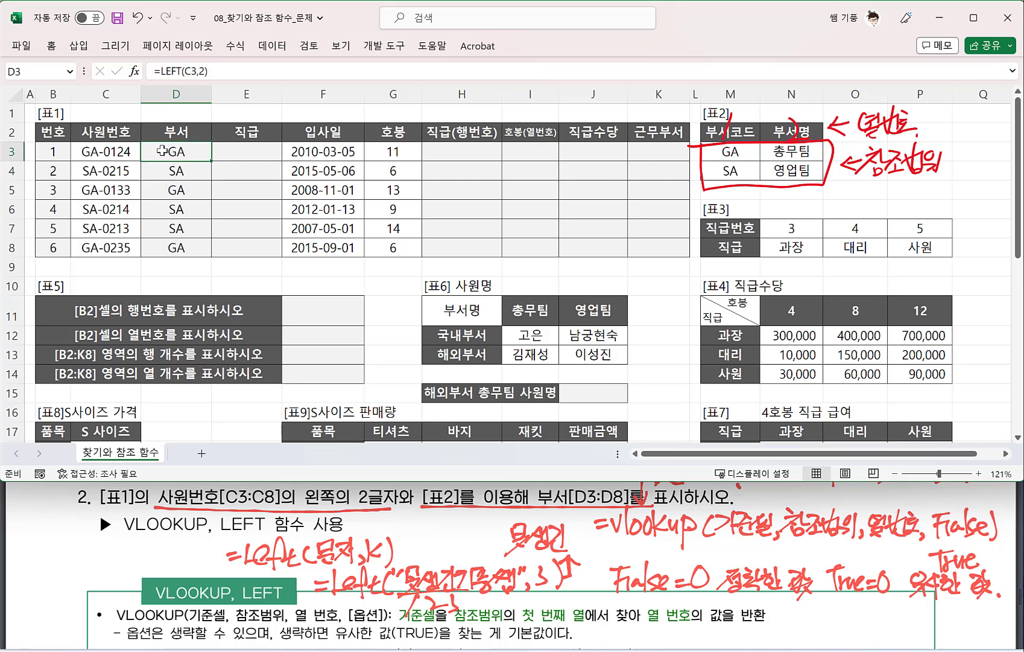
double_click(157, 152)
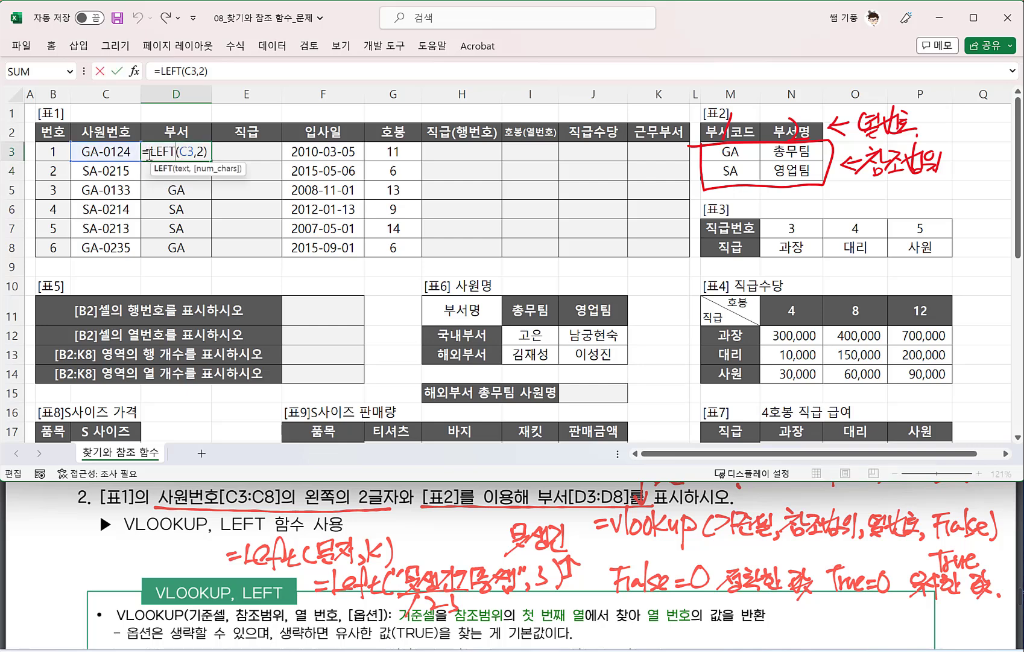
left_click(149, 155)
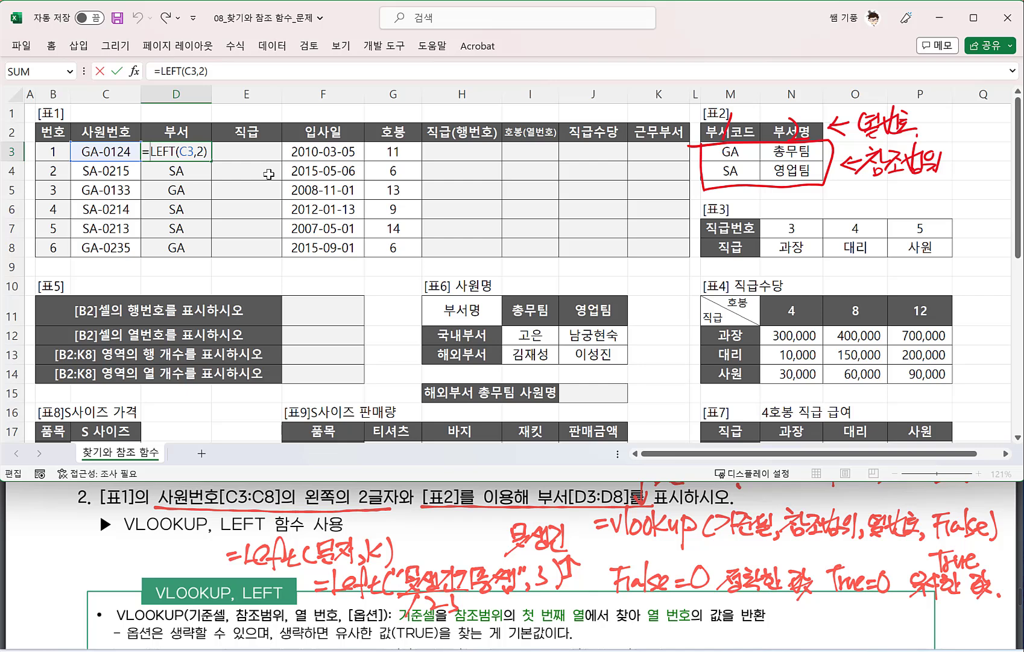
type("VL")
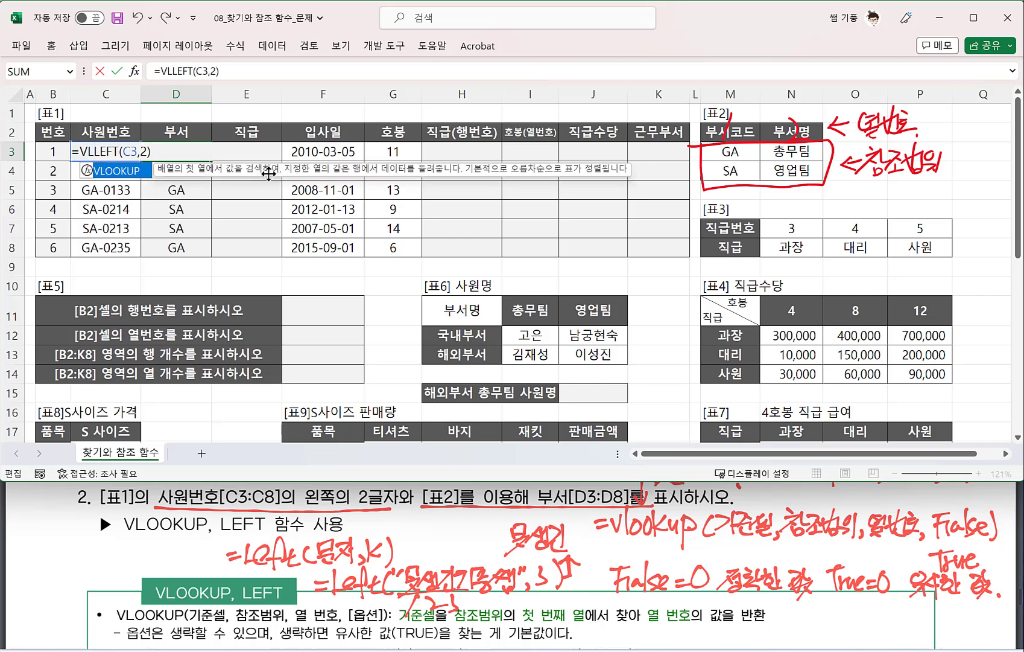
key("Tab")
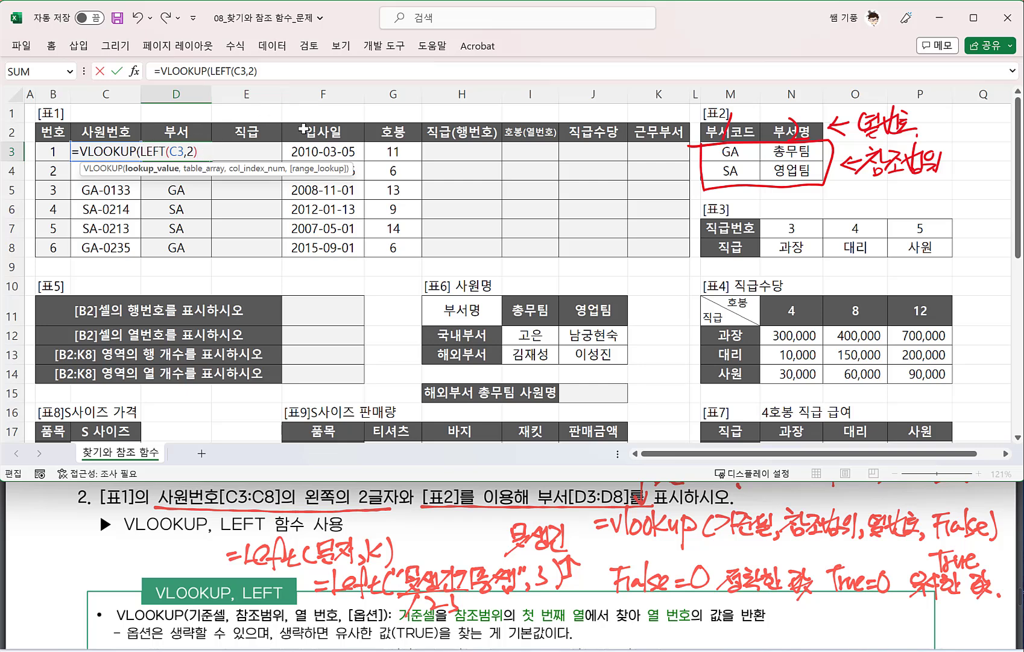
Step: Add the 표2 data range as the VLOOKUP table array with the absolute reference $M$3:$N$4
type(",")
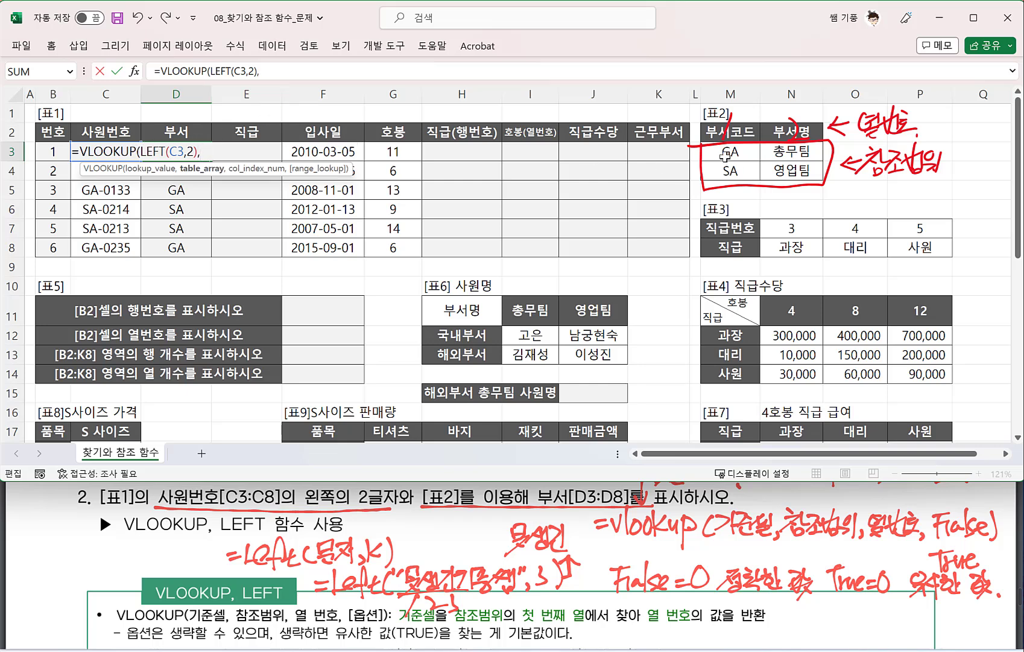
left_click_drag(725, 156, 761, 170)
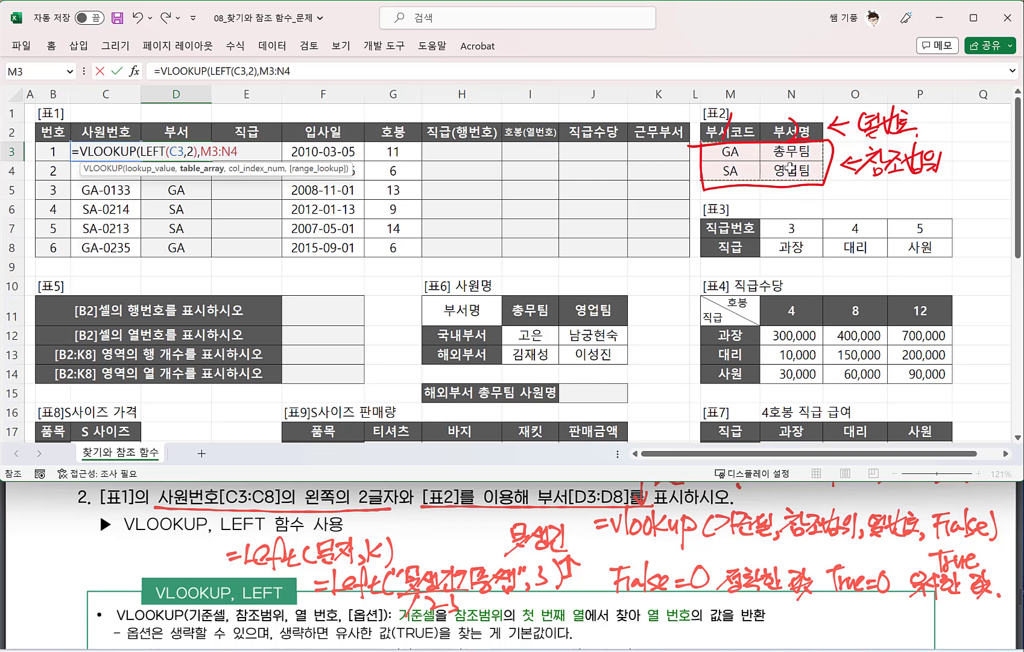
key("F4")
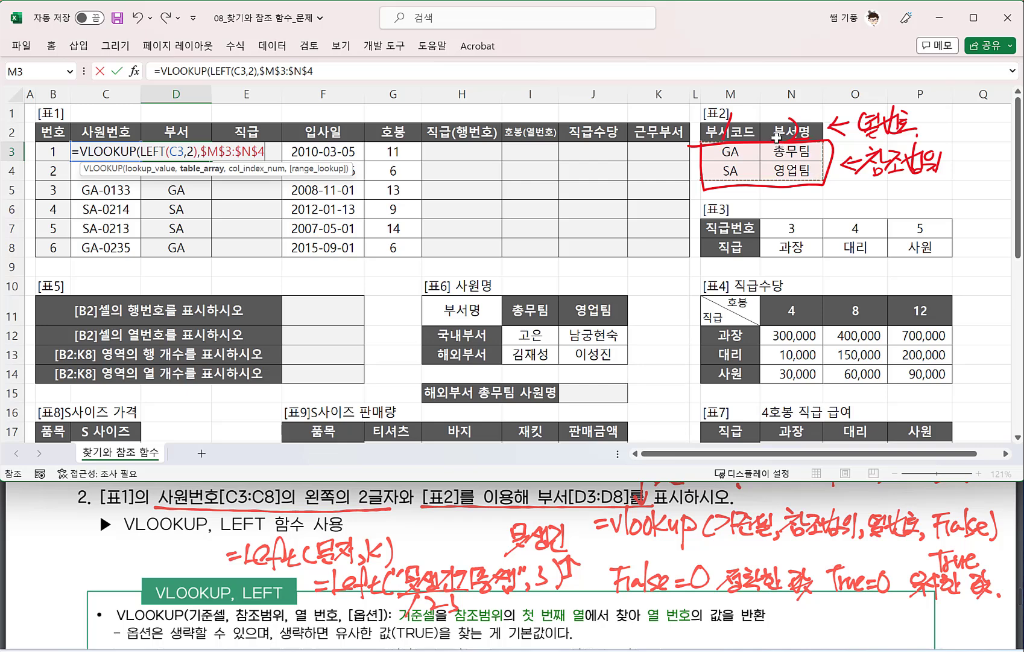
type(",")
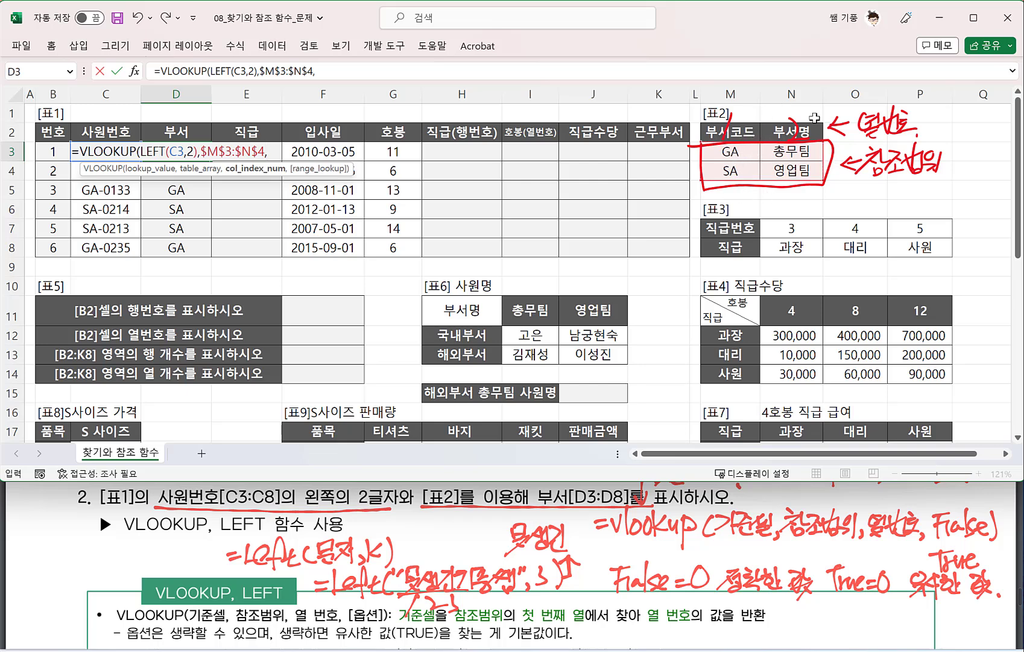
Step: Complete the D3 VLOOKUP formula with column number 2 and FALSE, and fill it down to D8
type("2,")
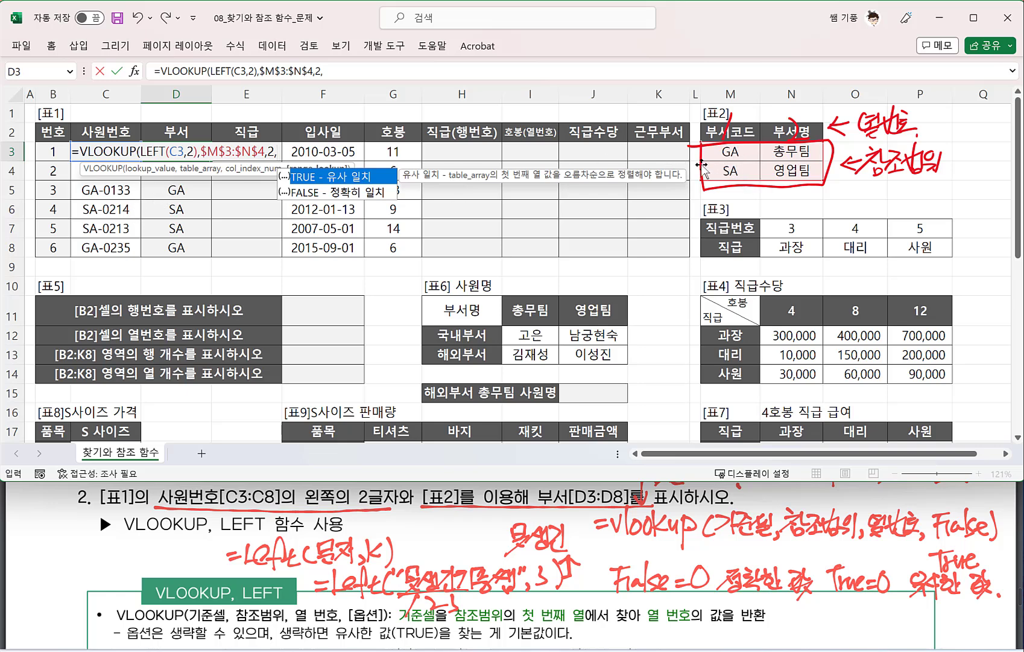
type("FAS")
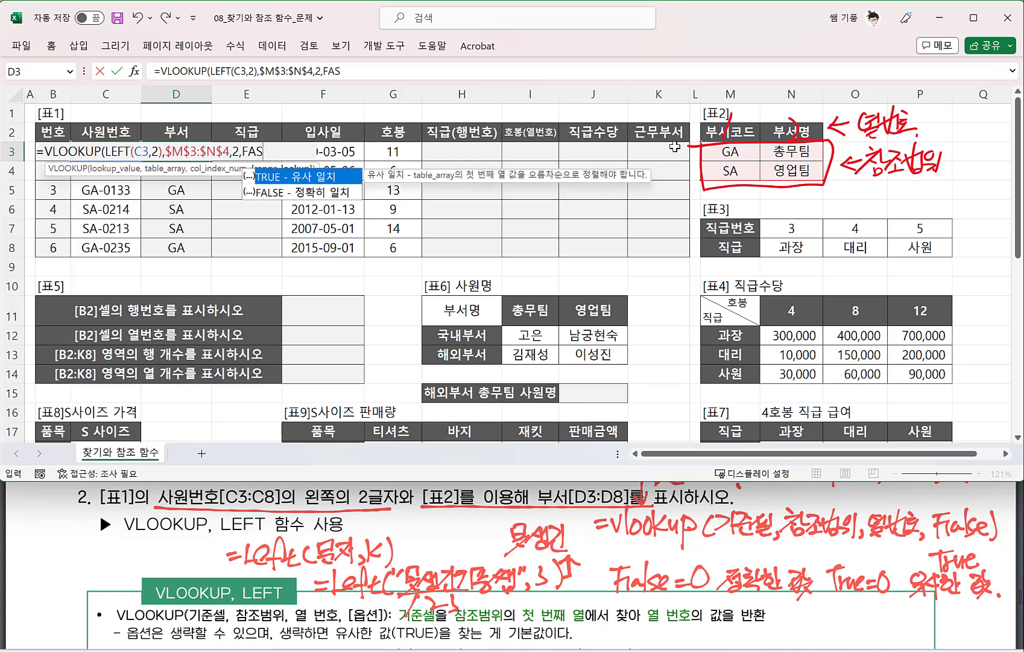
key("BackSpace")
type("LSE)")
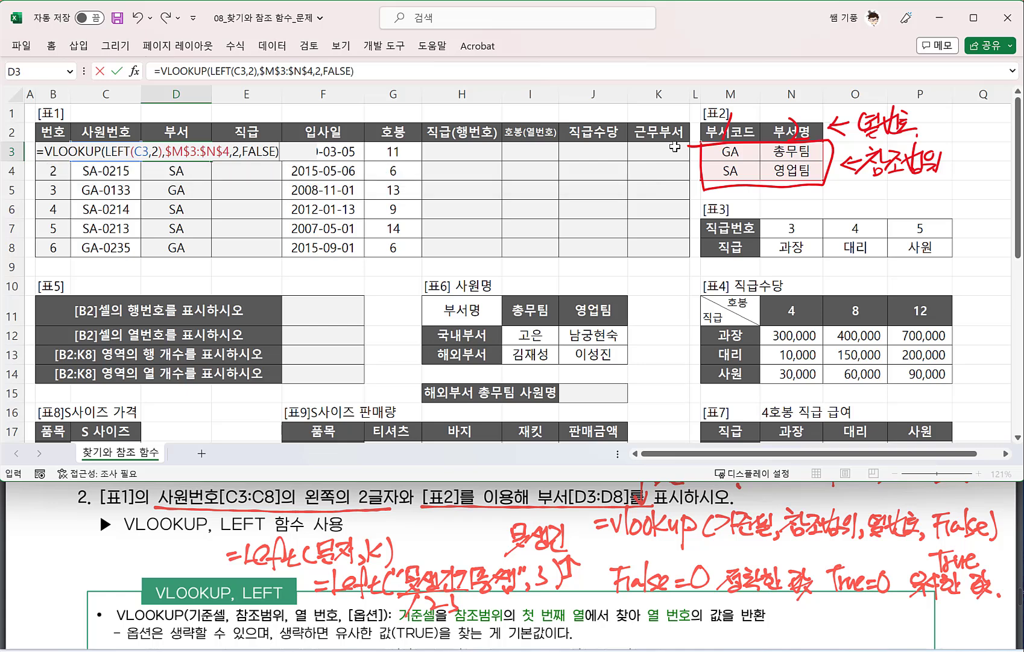
key("Return")
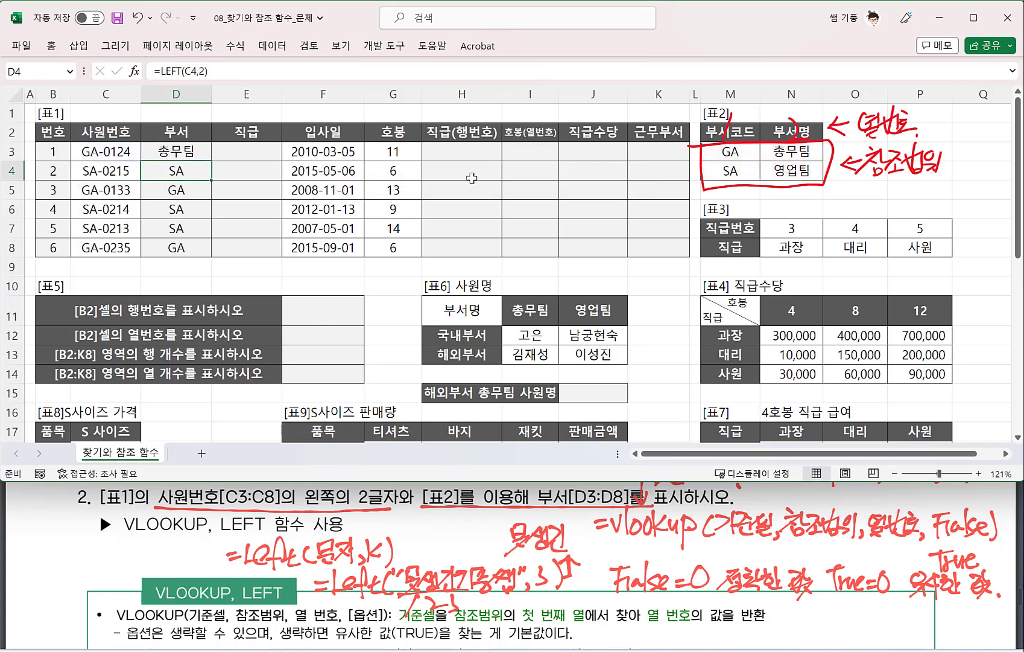
left_click(190, 154)
left_click_drag(211, 160, 210, 254)
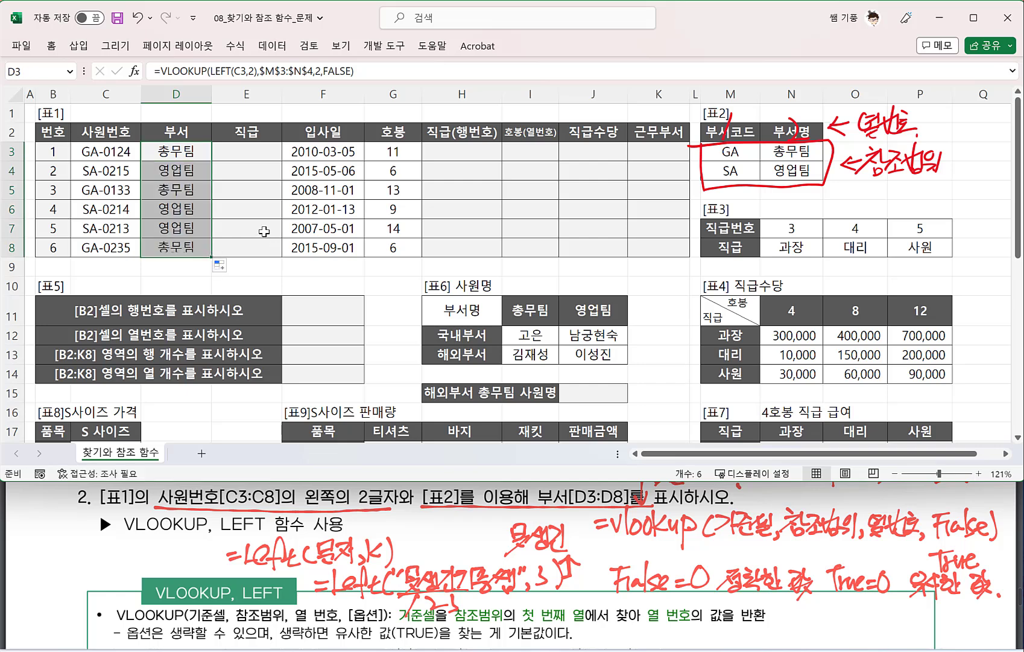
Step: Handwrite the syntax =Hlookup(기준셀, 참조범위, 행번호, False), with True beneath False, above exercise 3 in the PDF
left_click(251, 230)
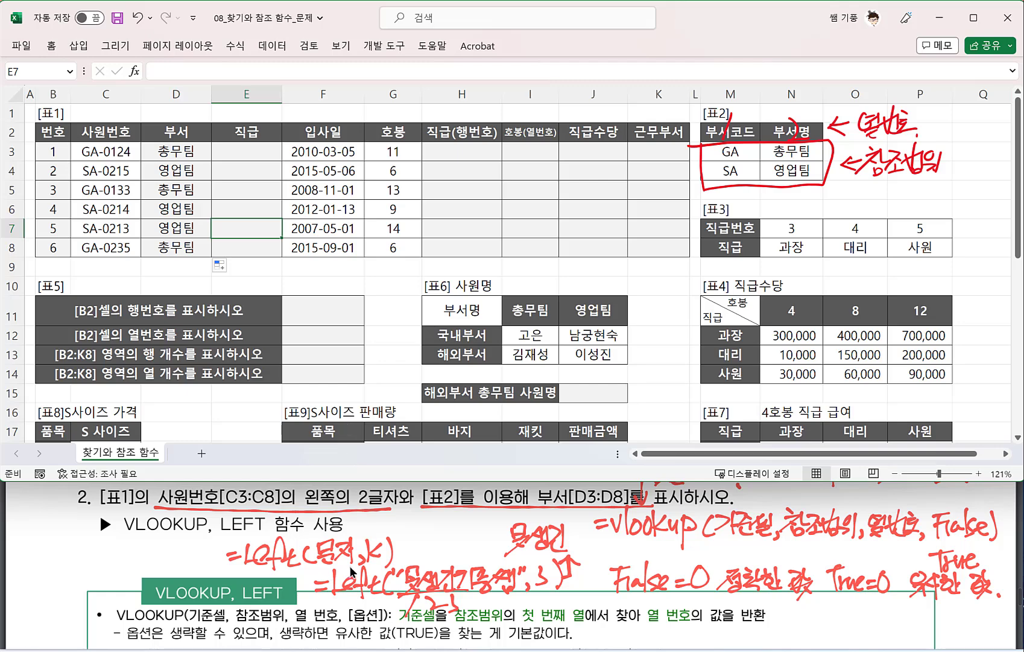
scroll(368, 567, "down", 2)
scroll(366, 566, "down", 5)
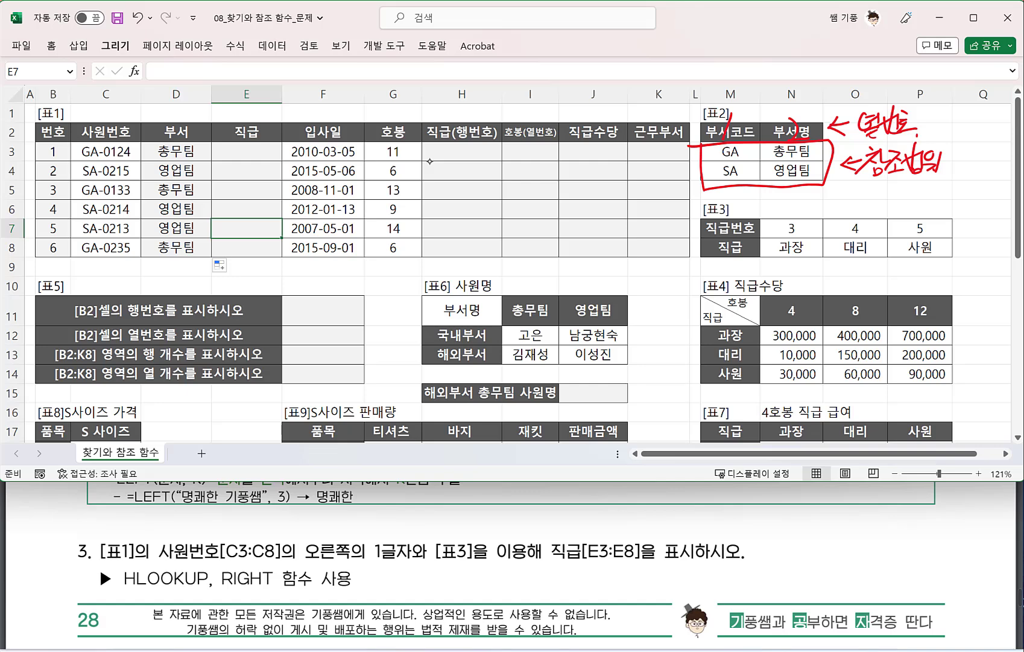
mouse_move(578, 500)
left_mouse_down()
mouse_move(590, 498)
mouse_move(596, 516)
left_mouse_up()
left_click_drag(596, 506, 602, 506)
mouse_move(603, 493)
left_mouse_down()
mouse_move(604, 518)
mouse_move(620, 505)
left_mouse_up()
left_click_drag(631, 502, 636, 518)
mouse_move(647, 498)
left_mouse_down()
mouse_move(647, 519)
mouse_move(660, 502)
mouse_move(663, 534)
left_mouse_up()
mouse_move(665, 498)
left_mouse_down()
mouse_move(665, 511)
mouse_move(688, 519)
mouse_move(685, 509)
left_mouse_up()
left_click_drag(696, 494, 699, 510)
left_click_drag(705, 502, 715, 507)
mouse_move(705, 510)
left_mouse_down()
mouse_move(719, 517)
mouse_move(722, 505)
left_mouse_up()
left_click_drag(726, 502, 736, 507)
left_click_drag(722, 506, 737, 519)
mouse_move(744, 511)
left_mouse_down()
mouse_move(740, 520)
mouse_move(772, 497)
left_mouse_up()
mouse_move(762, 499)
left_mouse_down()
mouse_move(751, 516)
mouse_move(772, 509)
left_mouse_up()
mouse_move(775, 493)
left_mouse_down()
mouse_move(774, 519)
mouse_move(793, 499)
left_mouse_up()
mouse_move(787, 499)
left_mouse_down()
mouse_move(778, 514)
mouse_move(800, 509)
left_mouse_up()
left_click_drag(794, 499, 807, 513)
mouse_move(802, 505)
left_mouse_down()
mouse_move(816, 505)
mouse_move(813, 520)
left_mouse_up()
left_click_drag(814, 496, 827, 508)
left_click_drag(811, 509, 827, 519)
mouse_move(835, 511)
left_mouse_down()
mouse_move(841, 521)
mouse_move(862, 505)
left_mouse_up()
mouse_move(846, 509)
left_mouse_down()
mouse_move(861, 519)
mouse_move(868, 511)
left_mouse_up()
left_click_drag(871, 488, 885, 512)
mouse_move(874, 510)
left_mouse_down()
mouse_move(888, 517)
mouse_move(894, 501)
left_mouse_up()
mouse_move(887, 498)
left_mouse_down()
mouse_move(904, 519)
mouse_move(933, 493)
left_mouse_up()
mouse_move(920, 501)
left_mouse_down()
mouse_move(918, 528)
mouse_move(929, 506)
left_mouse_up()
mouse_move(935, 508)
left_mouse_down()
mouse_move(929, 522)
mouse_move(942, 509)
left_mouse_up()
left_click_drag(941, 502, 946, 517)
mouse_move(947, 516)
left_mouse_down()
mouse_move(962, 519)
mouse_move(932, 537)
mouse_move(919, 562)
left_mouse_up()
mouse_move(925, 552)
left_mouse_down()
mouse_move(935, 542)
mouse_move(962, 550)
left_mouse_up()
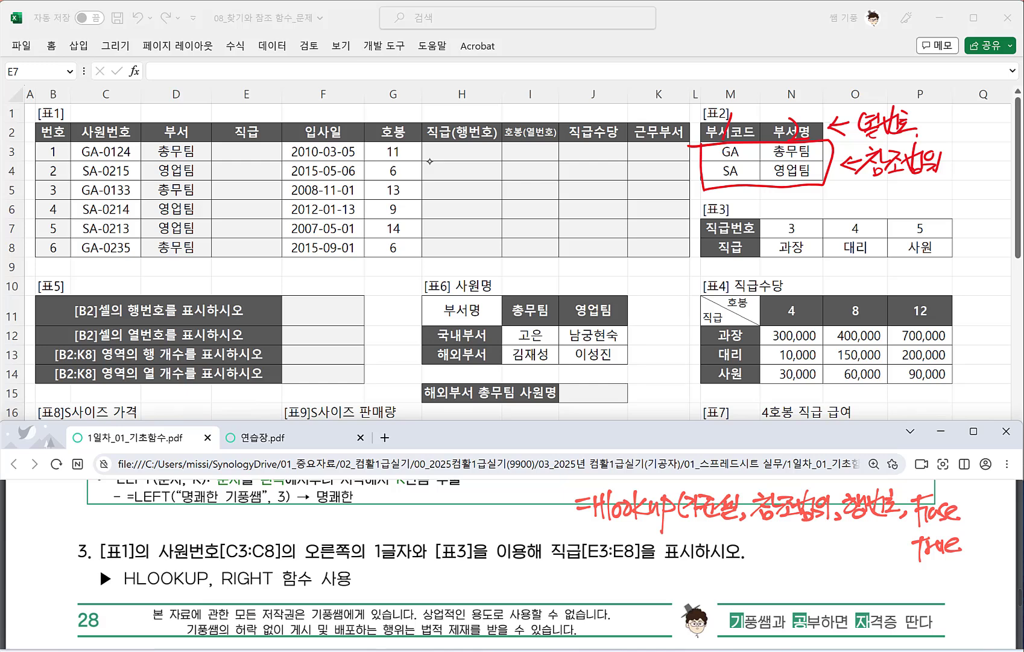
left_click_drag(967, 487, 971, 520)
Step: Handwrite the note "False=0 : 정확한 값" below the HLOOKUP syntax in the PDF
left_click_drag(605, 584, 628, 579)
mouse_move(613, 584)
left_mouse_down()
mouse_move(613, 604)
mouse_move(624, 591)
left_mouse_up()
mouse_move(634, 591)
left_mouse_down()
mouse_move(627, 599)
mouse_move(639, 602)
left_mouse_up()
mouse_move(652, 587)
left_mouse_down()
mouse_move(645, 602)
mouse_move(680, 593)
left_mouse_up()
mouse_move(669, 599)
left_mouse_down()
mouse_move(701, 576)
mouse_move(735, 593)
left_mouse_up()
left_click_drag(732, 582, 741, 602)
left_click_drag(740, 578, 752, 591)
left_click_drag(741, 581, 760, 591)
mouse_move(745, 595)
left_mouse_down()
mouse_move(758, 602)
mouse_move(766, 586)
left_mouse_up()
left_click_drag(757, 585, 772, 600)
left_click_drag(762, 595, 797, 593)
left_click_drag(787, 589, 806, 601)
left_click_drag(793, 593, 808, 608)
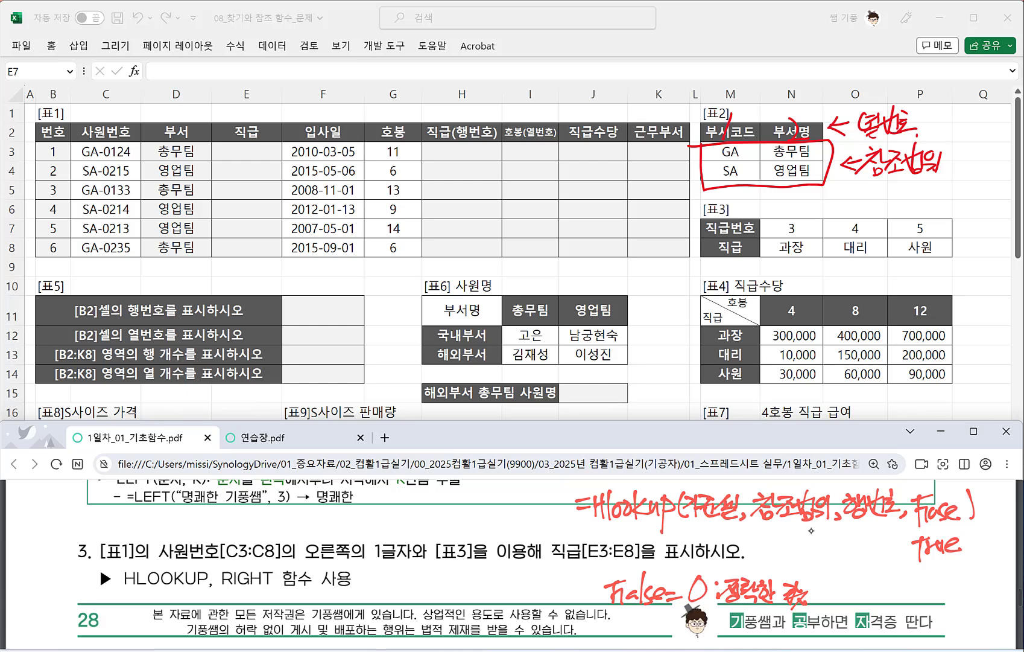
Step: Handwrite the note "True=1 : 유사한 값" beside the False note in the PDF
left_click_drag(835, 581, 855, 576)
mouse_move(842, 578)
left_mouse_down()
mouse_move(841, 601)
mouse_move(849, 601)
left_mouse_up()
left_click_drag(850, 591, 895, 586)
left_click_drag(885, 597, 893, 595)
mouse_move(903, 579)
left_mouse_down()
mouse_move(898, 605)
mouse_move(933, 591)
left_mouse_up()
left_click(911, 594)
left_click(913, 599)
mouse_move(924, 593)
left_mouse_down()
mouse_move(913, 607)
mouse_move(939, 589)
left_mouse_up()
mouse_move(928, 585)
left_mouse_down()
mouse_move(943, 599)
mouse_move(956, 589)
left_mouse_up()
left_click_drag(949, 585, 965, 596)
mouse_move(955, 594)
left_mouse_down()
mouse_move(970, 605)
mouse_move(987, 583)
left_mouse_up()
mouse_move(984, 580)
left_mouse_down()
mouse_move(978, 595)
mouse_move(993, 592)
left_mouse_up()
left_click_drag(974, 588, 993, 609)
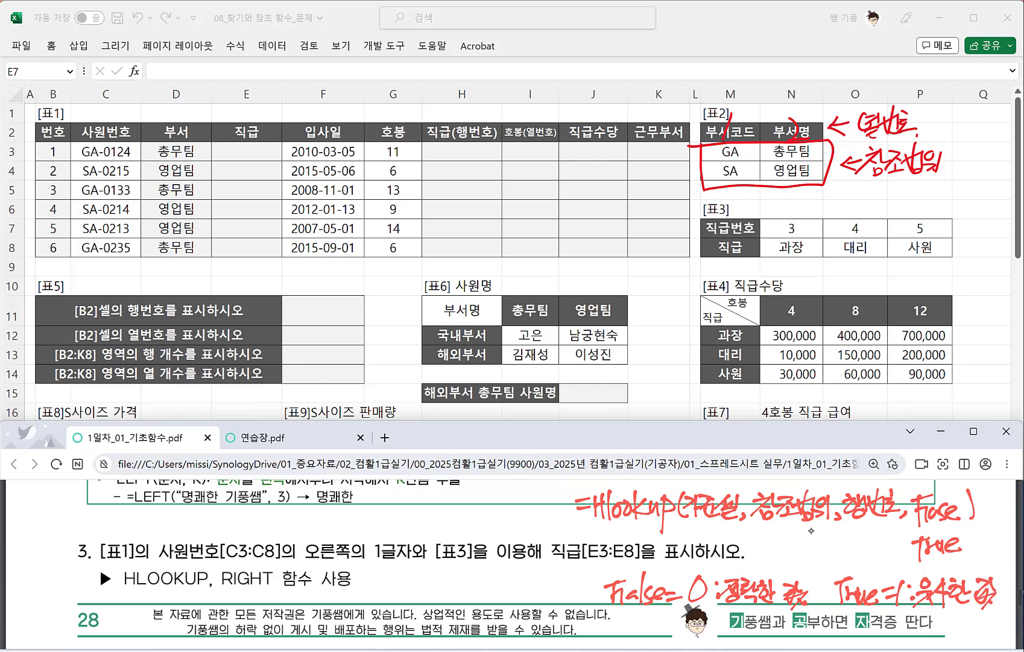
Step: Underline RIGHT in exercise 3 and handwrite its syntax =Right(문자,K) above the question
left_click_drag(220, 588, 270, 587)
left_click_drag(106, 527, 119, 524)
left_click_drag(124, 507, 128, 529)
left_click_drag(126, 528, 134, 536)
mouse_move(141, 520)
left_mouse_down()
mouse_move(151, 533)
mouse_move(137, 543)
left_mouse_up()
mouse_move(156, 509)
left_mouse_down()
mouse_move(157, 537)
mouse_move(188, 539)
mouse_move(194, 526)
mouse_move(205, 537)
left_mouse_up()
left_click_drag(205, 515, 222, 525)
mouse_move(209, 531)
left_mouse_down()
mouse_move(218, 525)
mouse_move(219, 542)
left_mouse_up()
left_click_drag(224, 531, 236, 537)
left_click_drag(231, 531, 251, 537)
left_click_drag(248, 508, 252, 539)
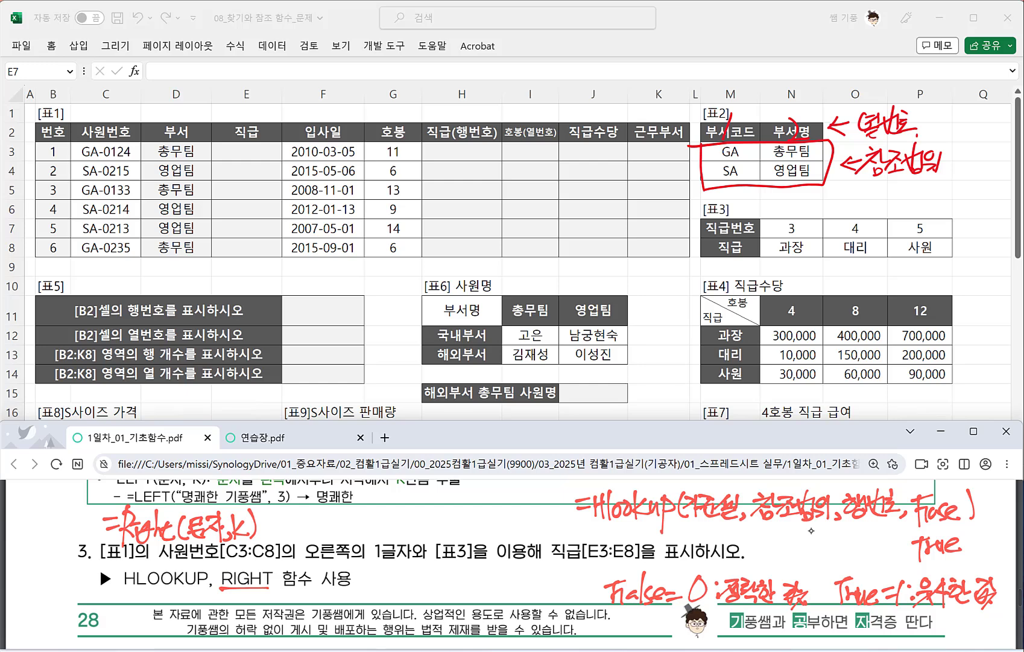
Step: Handwrite the example =Right("못생긴기풍쌤",3) beside the RIGHT syntax
left_click_drag(266, 522, 280, 522)
left_click_drag(269, 531, 284, 531)
mouse_move(289, 508)
left_mouse_down()
mouse_move(287, 543)
mouse_move(291, 526)
left_mouse_up()
mouse_move(289, 526)
left_mouse_down()
mouse_move(300, 542)
mouse_move(315, 535)
left_mouse_up()
mouse_move(316, 530)
left_mouse_down()
mouse_move(301, 545)
mouse_move(320, 538)
left_mouse_up()
left_click_drag(320, 531, 331, 540)
left_click_drag(332, 533, 348, 540)
mouse_move(341, 526)
left_mouse_down()
mouse_move(359, 530)
mouse_move(374, 515)
left_mouse_up()
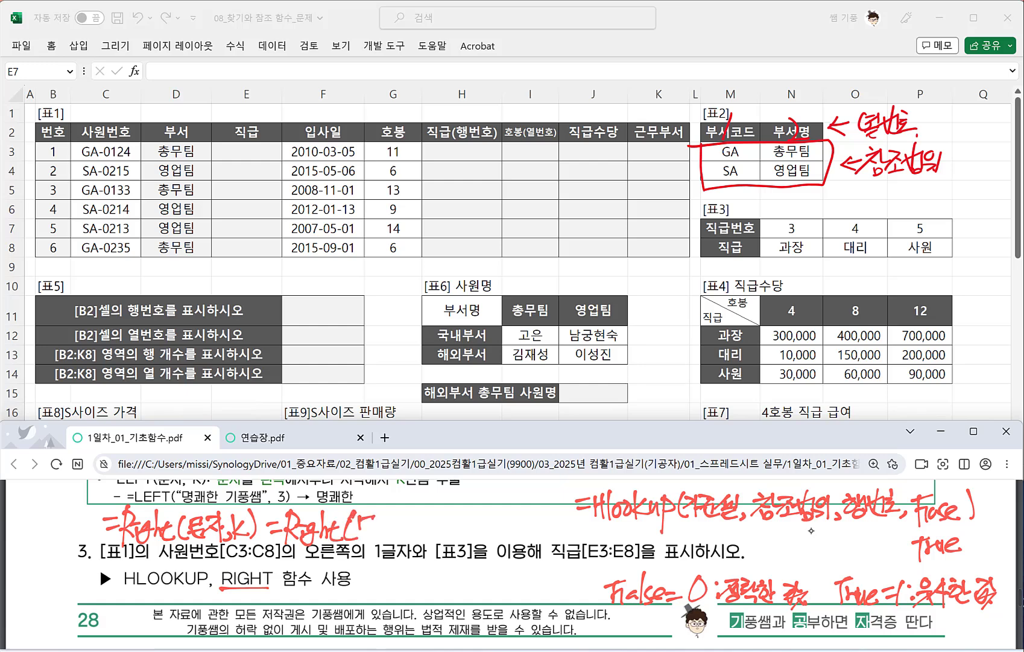
key("ctrl+z")
key("ctrl+z")
mouse_move(359, 512)
left_mouse_down()
mouse_move(347, 537)
mouse_move(369, 525)
mouse_move(359, 540)
mouse_move(396, 529)
mouse_move(389, 538)
mouse_move(470, 536)
left_mouse_up()
left_click_drag(458, 530, 470, 543)
mouse_move(477, 511)
left_mouse_down()
mouse_move(494, 539)
mouse_move(508, 539)
left_mouse_up()
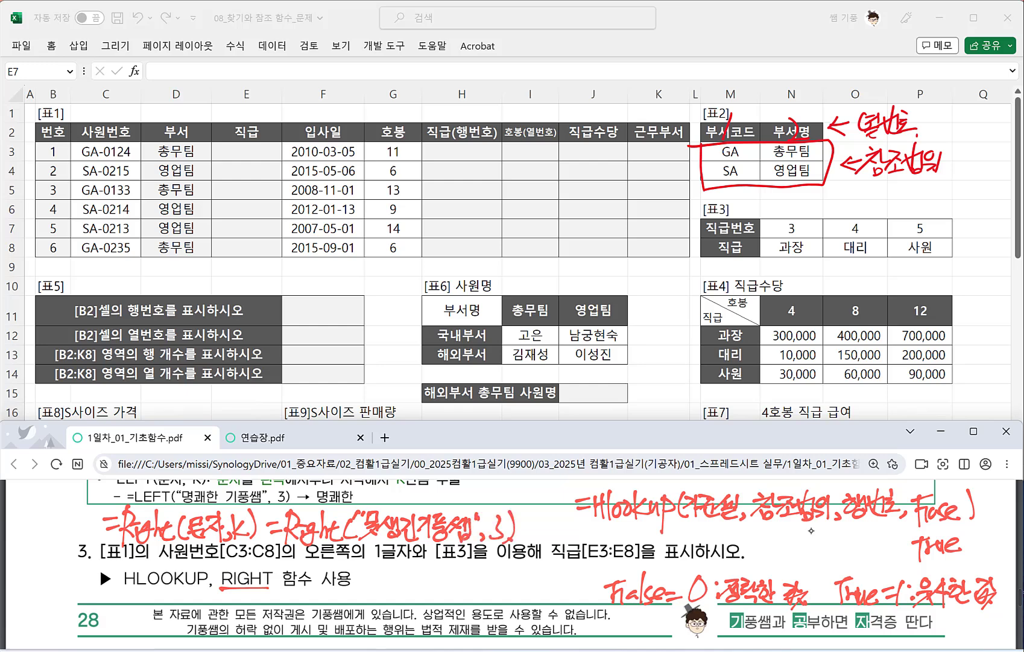
Step: Number the example's last three characters 1 to 3 from the end and write the result → 기풍쌤
left_click_drag(419, 507, 464, 508)
left_click_drag(439, 494, 454, 506)
left_click_drag(424, 491, 433, 506)
mouse_move(518, 530)
left_mouse_down()
mouse_move(533, 527)
mouse_move(552, 546)
left_mouse_up()
mouse_move(558, 521)
left_mouse_down()
mouse_move(567, 518)
mouse_move(562, 529)
left_mouse_up()
left_click_drag(567, 521, 570, 528)
left_click_drag(555, 535, 566, 536)
mouse_move(583, 522)
left_mouse_down()
mouse_move(571, 532)
mouse_move(588, 534)
left_mouse_up()
left_click_drag(587, 524, 593, 539)
mouse_move(576, 534)
left_mouse_down()
mouse_move(591, 546)
mouse_move(611, 541)
left_mouse_up()
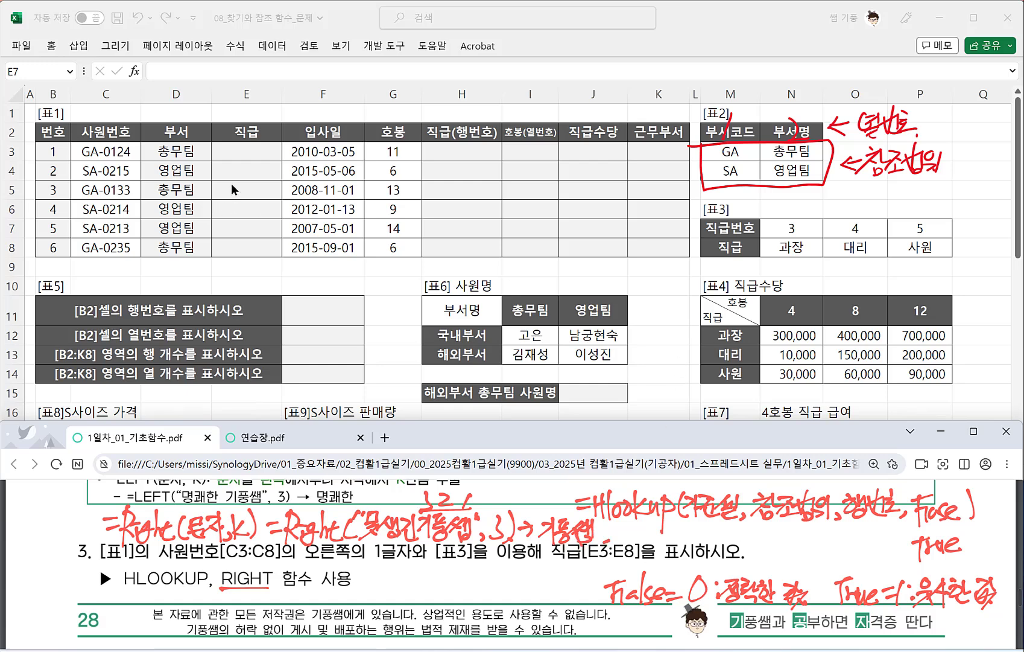
Step: Enter the formula =RIGHT(C3,1) in cell E3 of the 직급 column
left_click(243, 151)
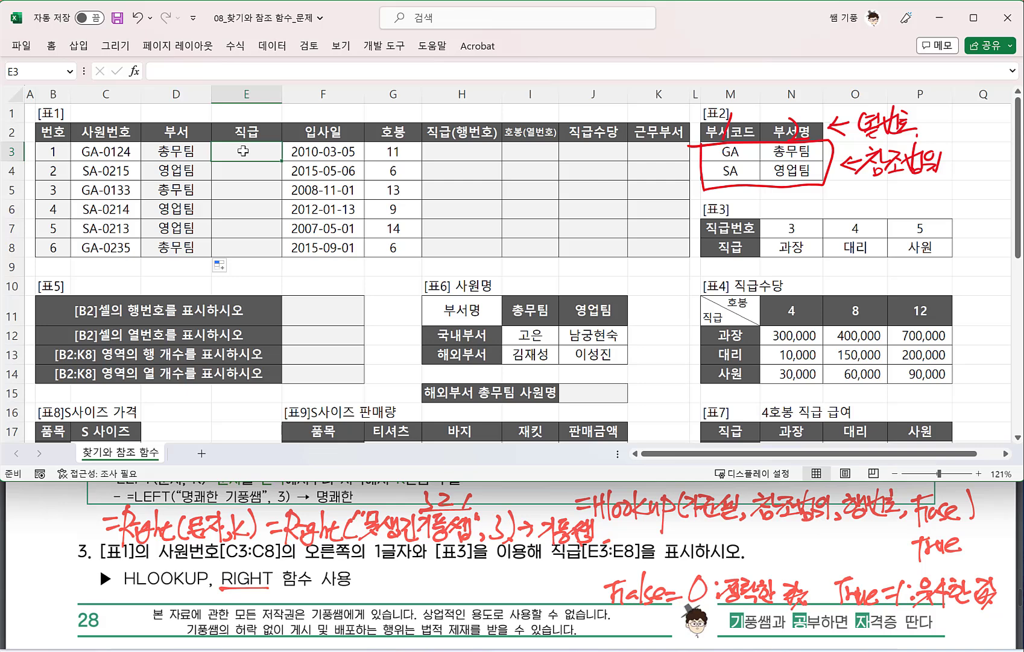
type("=RIGHT")
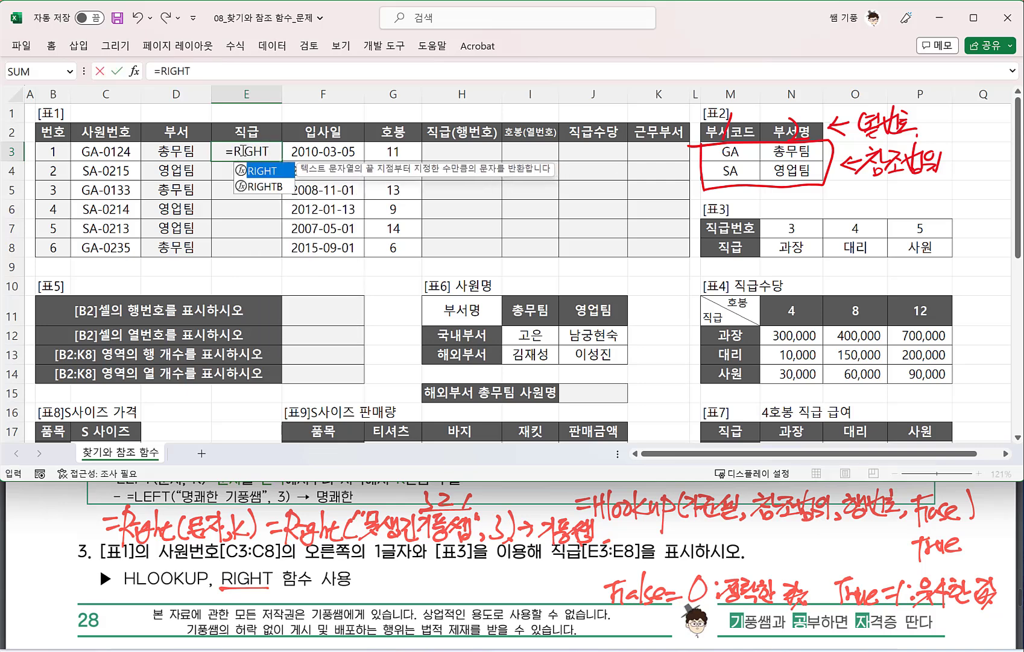
type("(")
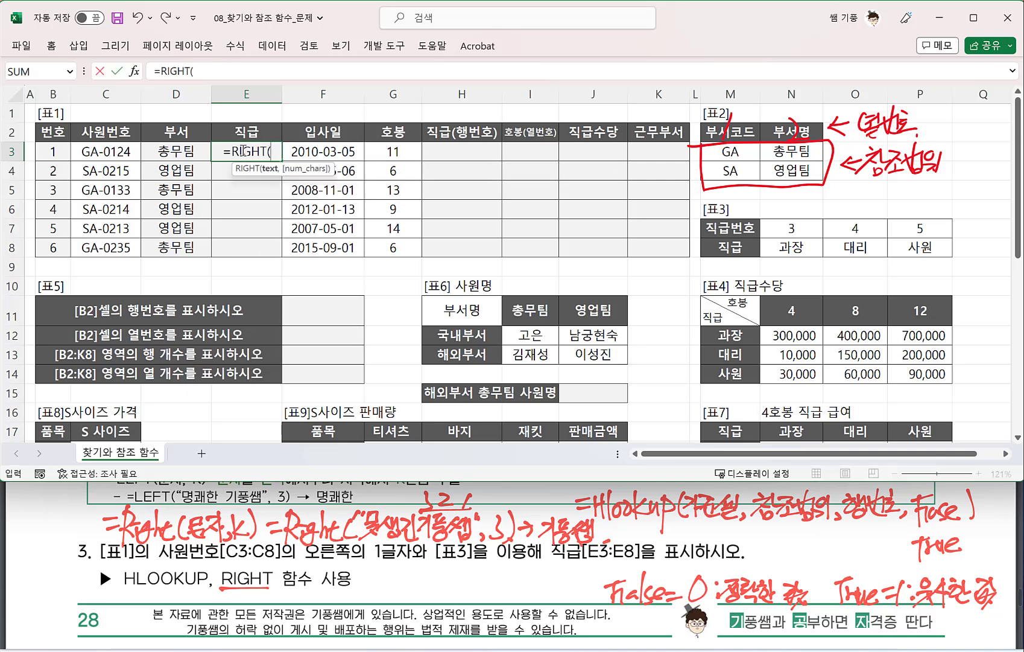
left_click(102, 147)
type(",")
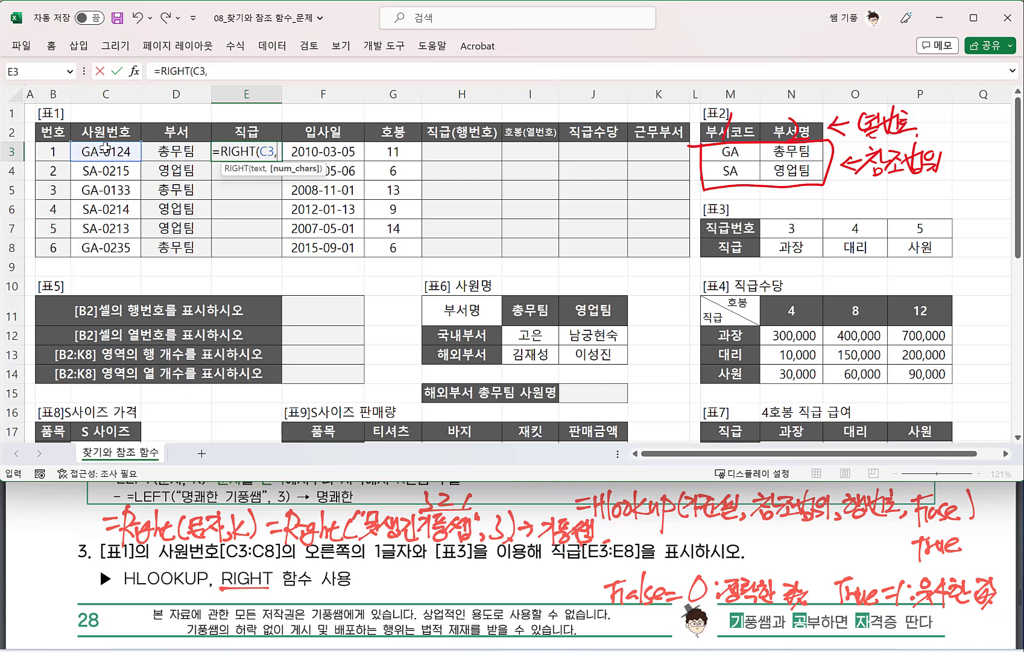
type("1")
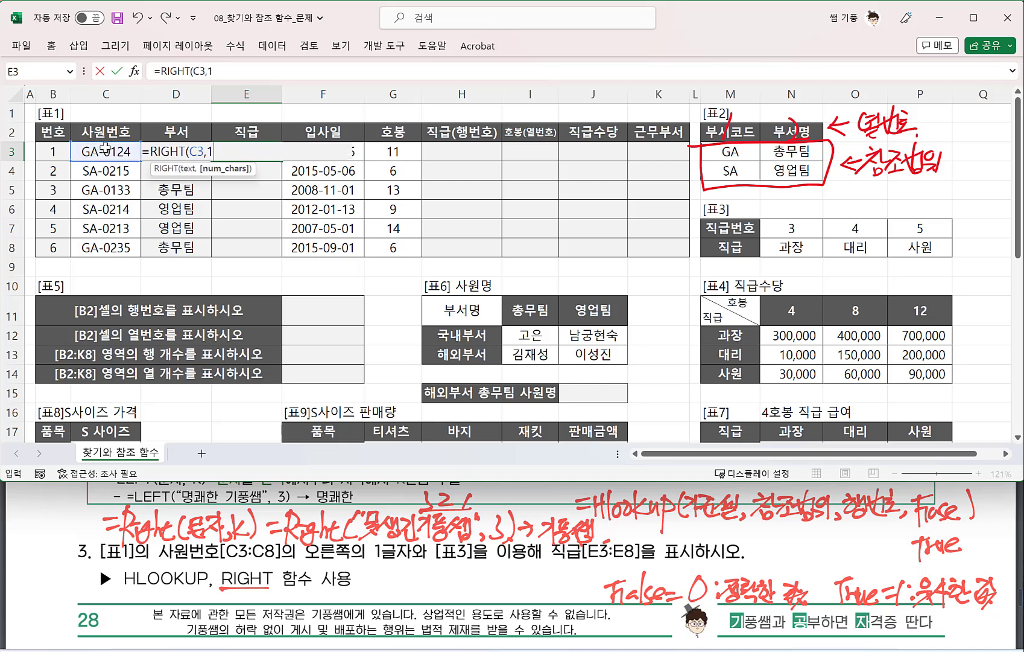
type(")")
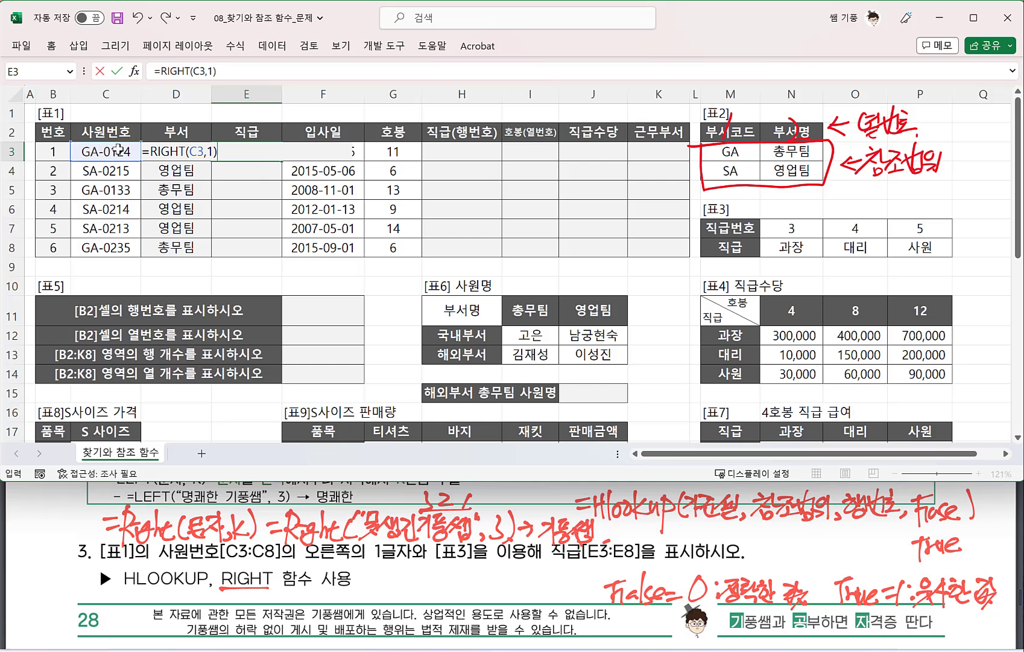
key("Return")
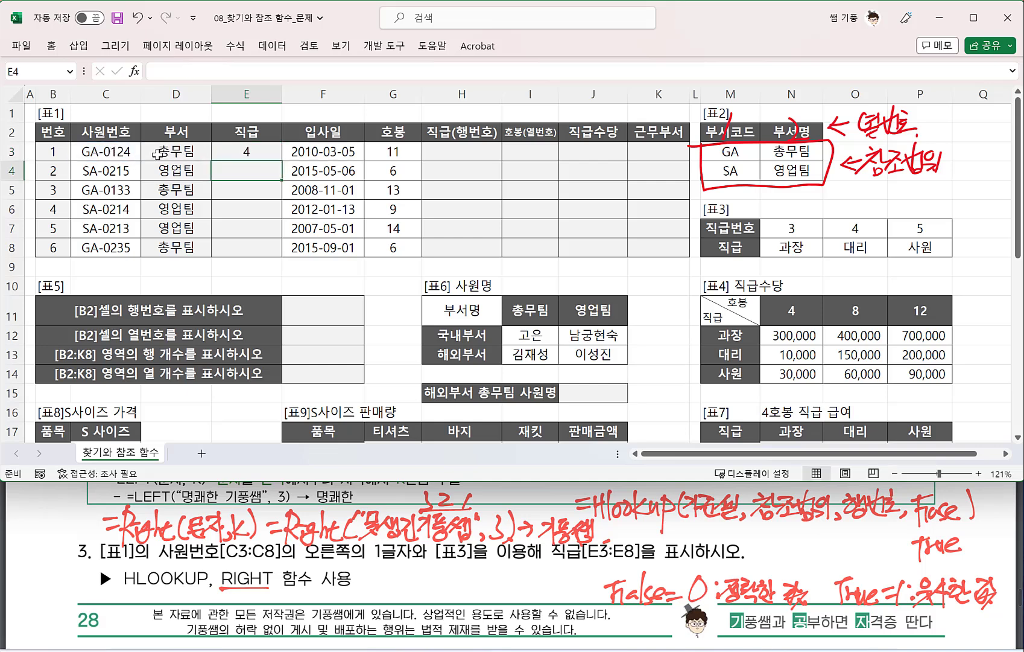
Step: Handwrite "Right, Left, Mid" beside the function list of exercise 3 in the PDF
left_click(157, 154)
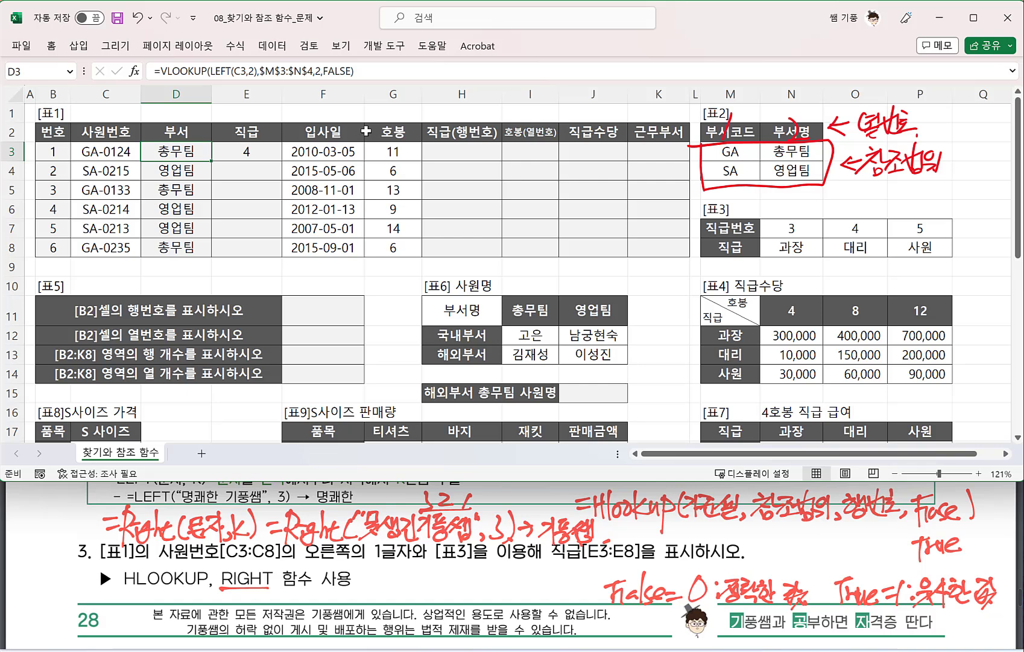
mouse_move(370, 569)
left_mouse_down()
mouse_move(369, 594)
mouse_move(398, 585)
left_mouse_up()
left_click_drag(403, 564, 411, 590)
left_click_drag(416, 572, 415, 593)
left_click_drag(410, 580, 465, 586)
mouse_move(480, 562)
left_mouse_down()
mouse_move(472, 595)
mouse_move(473, 578)
left_mouse_up()
left_click_drag(481, 575, 484, 593)
left_click_drag(473, 580, 515, 573)
left_click_drag(508, 586, 527, 574)
left_click_drag(525, 590, 543, 574)
left_click_drag(549, 561, 537, 590)
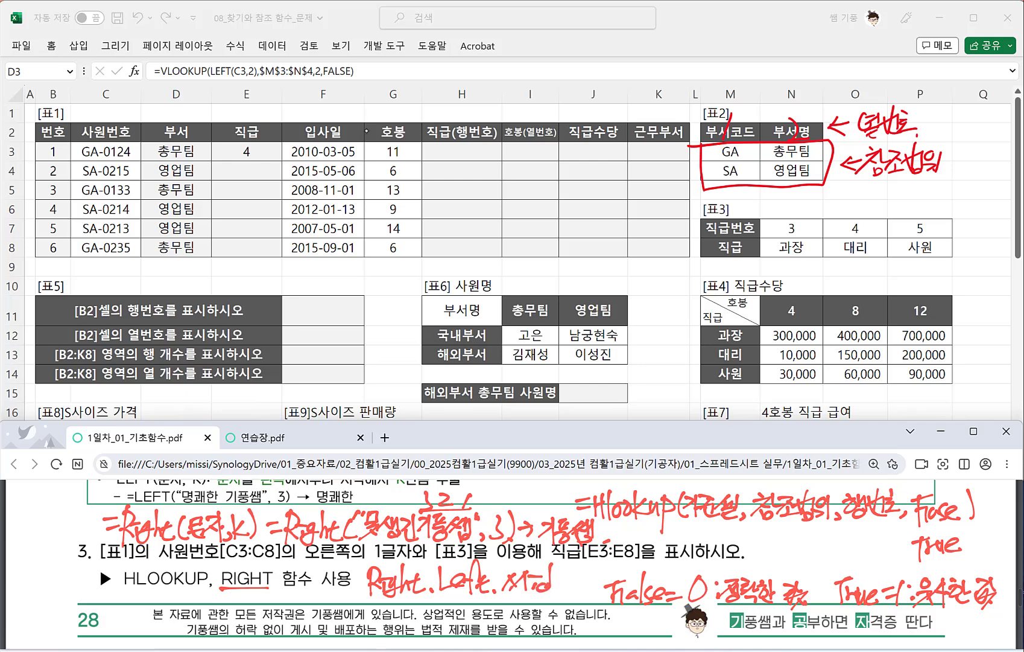
Step: Enter the number 3 in cell N9, directly below 표3
left_click(250, 149)
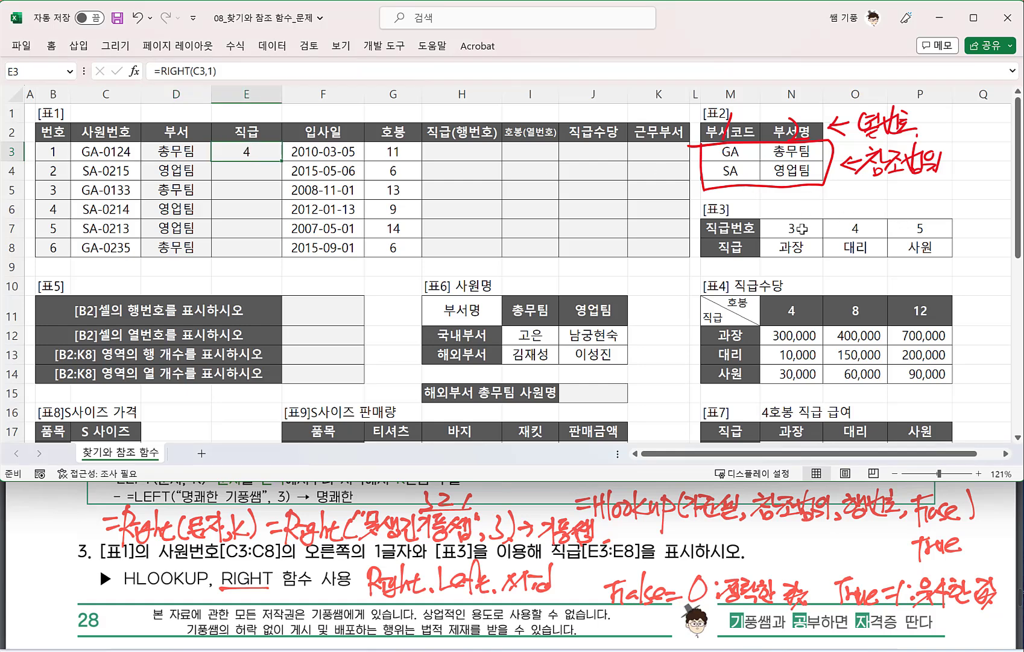
left_click(855, 230)
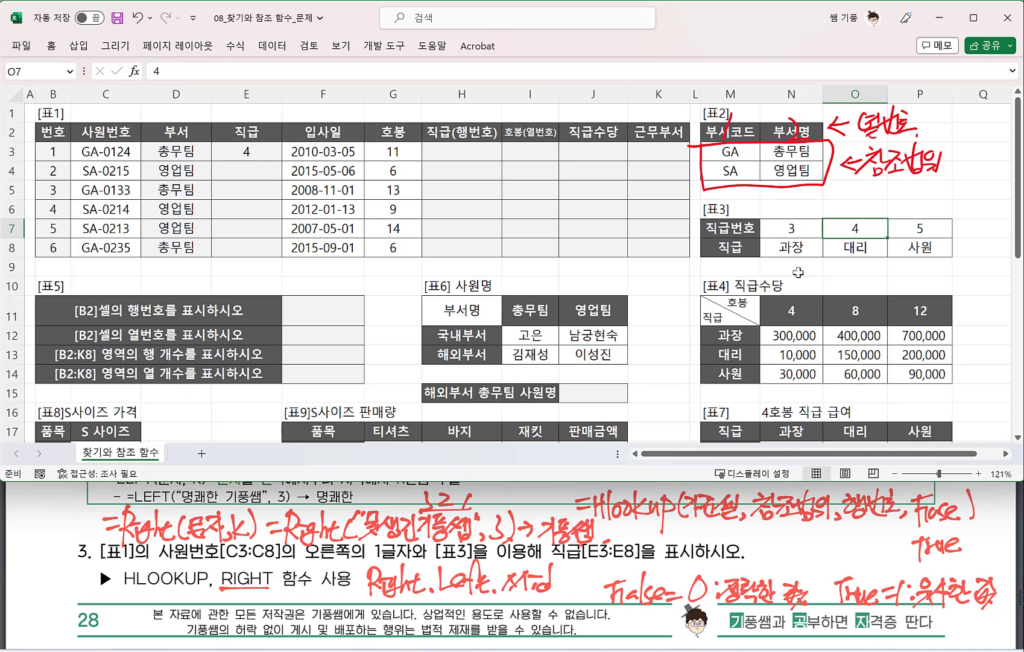
left_click(797, 272)
type("3")
left_click(844, 264)
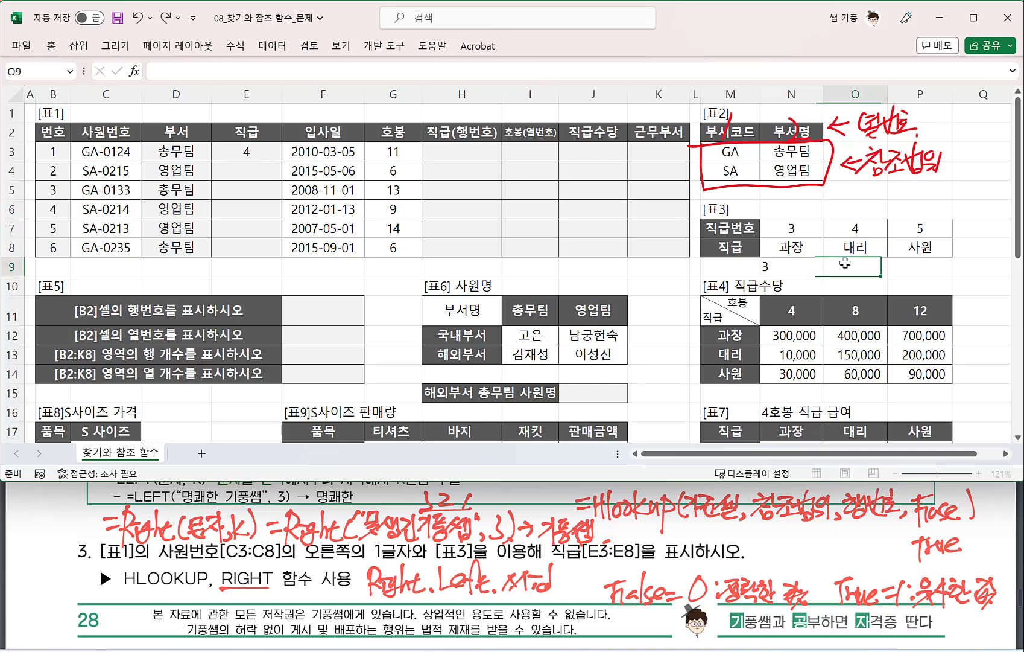
Step: Fill the RIGHT formula from E3 down to E8
left_click(247, 157)
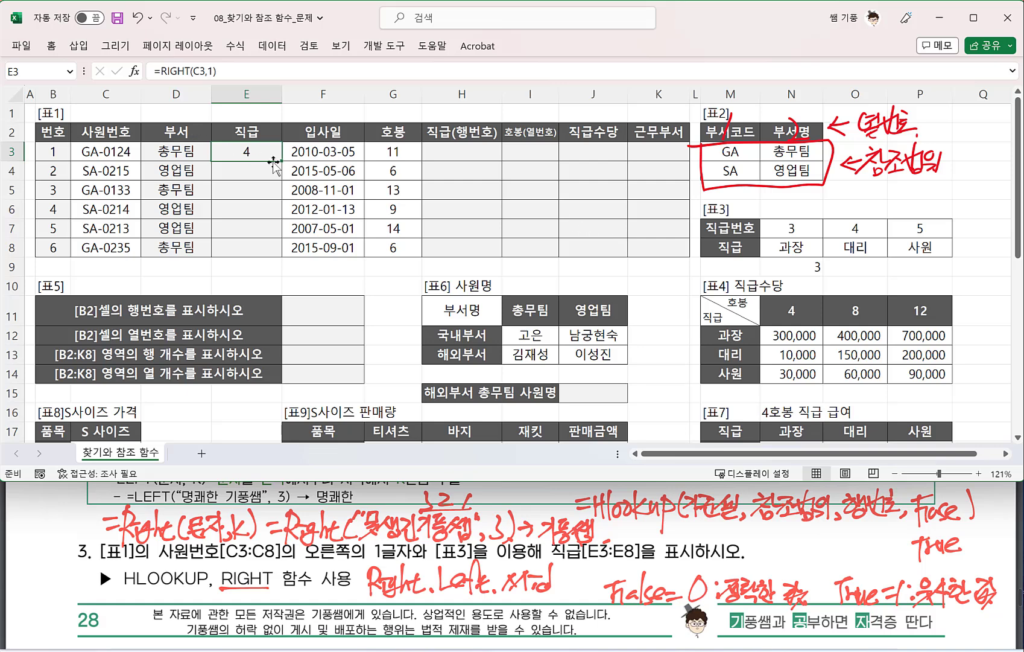
left_click_drag(281, 160, 282, 252)
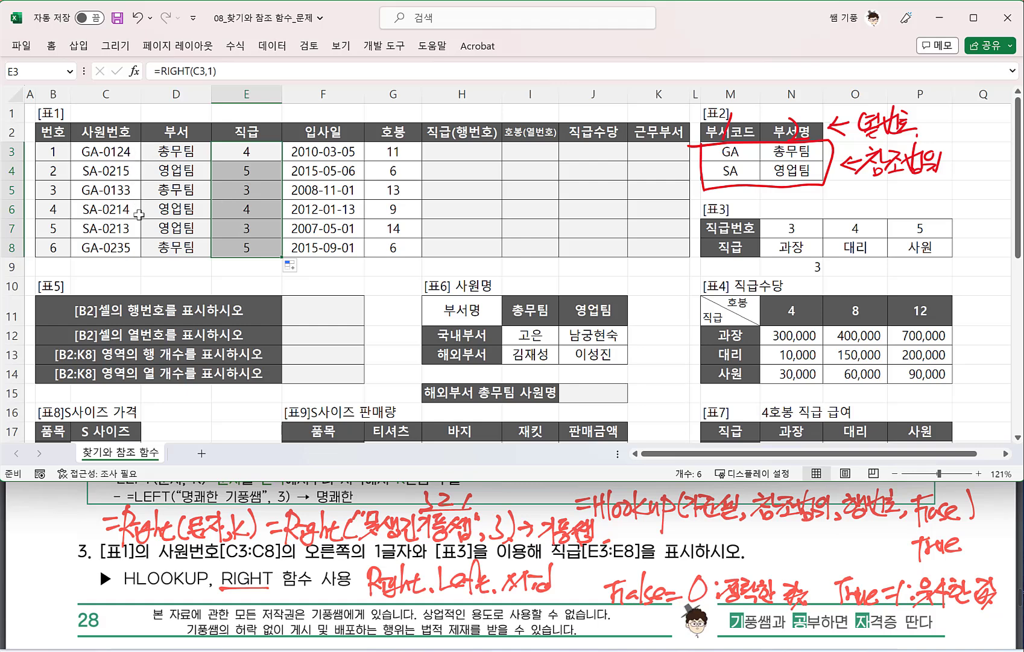
Step: Circle the value in E3 in red ink and label it 기준셀 by hand
left_click(242, 152)
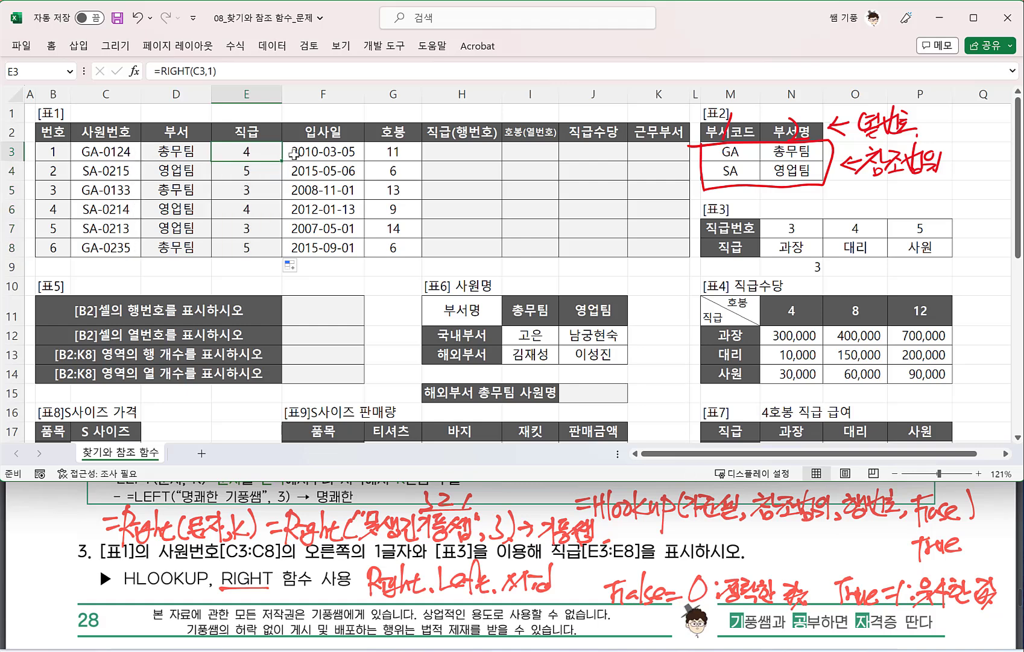
left_click_drag(254, 164, 239, 169)
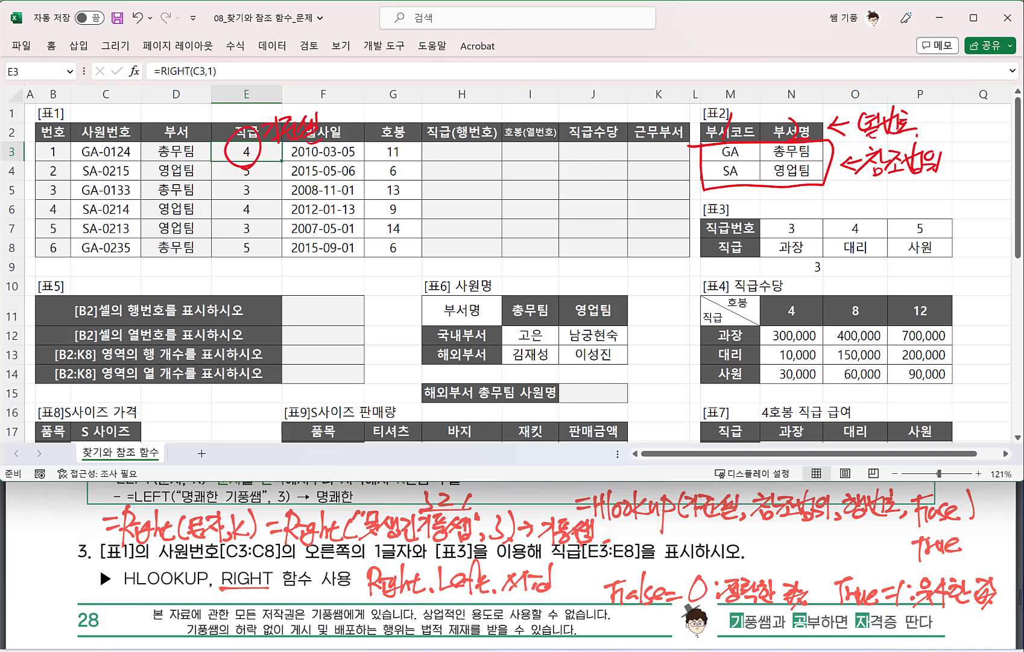
Step: Outline the 표3 data range as 참조범위 and mark its row headers 1 and 2 with the handwritten label 행번호
mouse_move(761, 218)
left_mouse_down()
mouse_move(866, 263)
mouse_move(957, 248)
mouse_move(764, 217)
left_mouse_up()
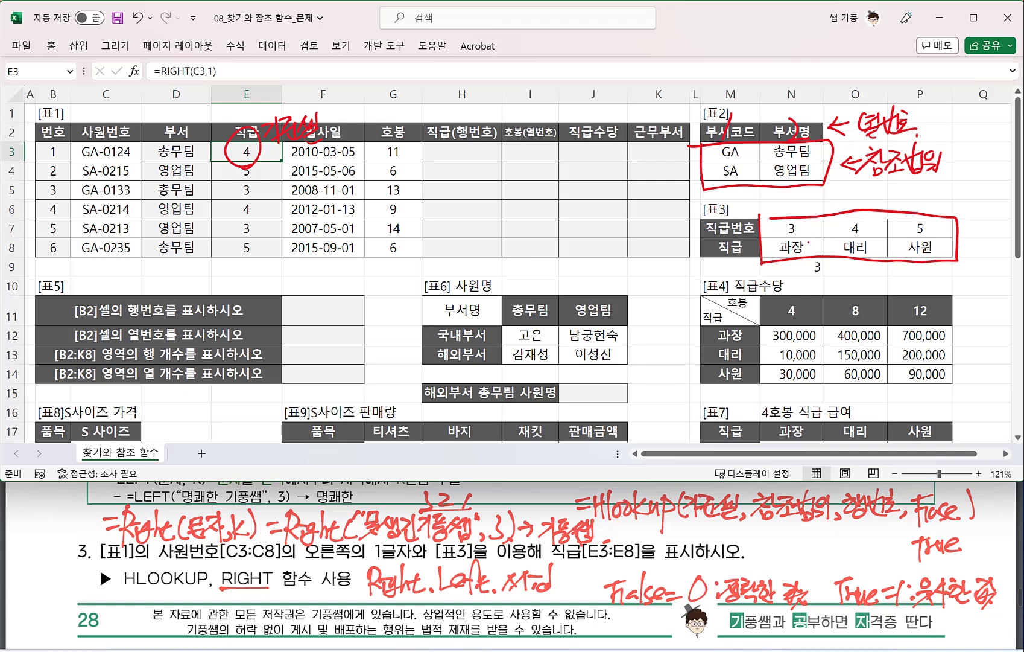
mouse_move(902, 272)
left_mouse_down()
mouse_move(923, 283)
mouse_move(918, 293)
left_mouse_up()
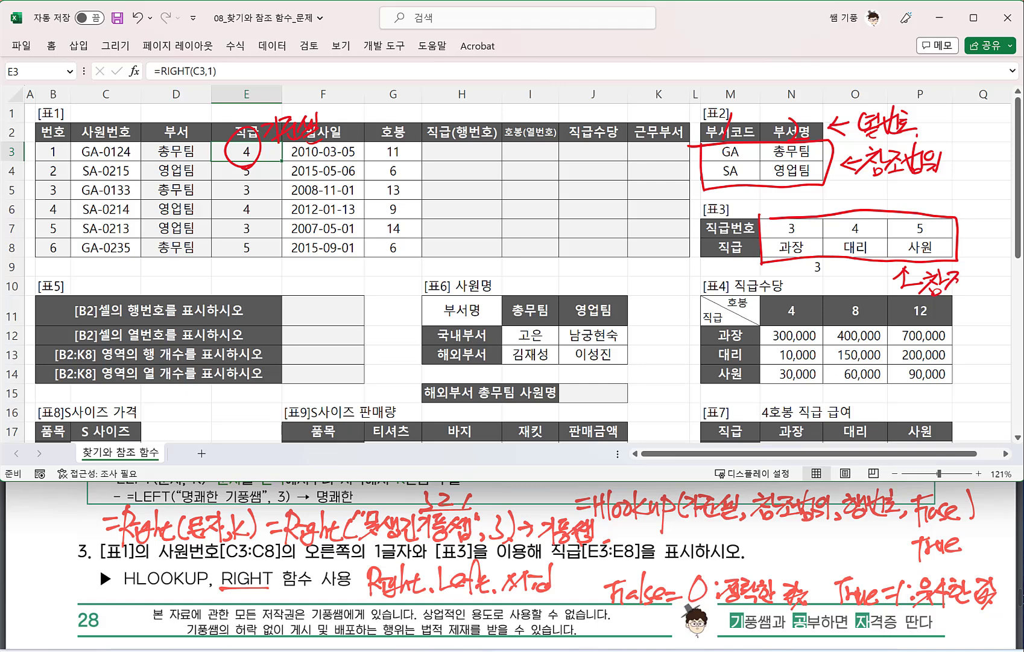
mouse_move(968, 268)
left_mouse_down()
mouse_move(977, 291)
mouse_move(990, 283)
left_mouse_up()
left_click_drag(996, 268, 987, 306)
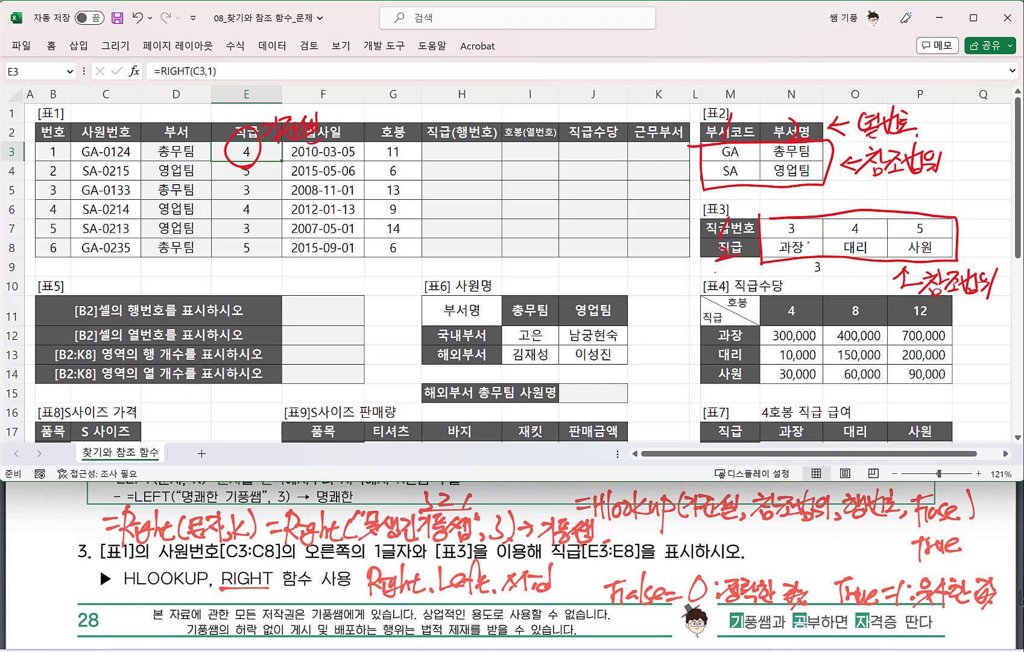
left_click_drag(752, 273, 765, 290)
left_click_drag(767, 276, 781, 277)
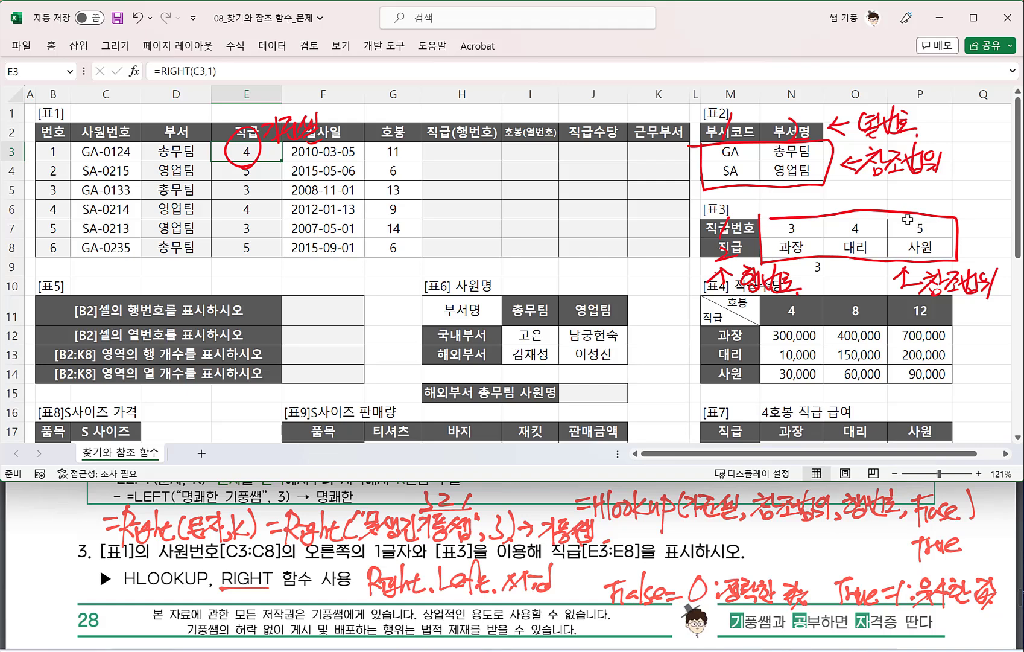
Step: Delete the 기준셀 ink annotation over E3 and make RIGHT(C3,1) the lookup value of an HLOOKUP function in E3
left_click(296, 140)
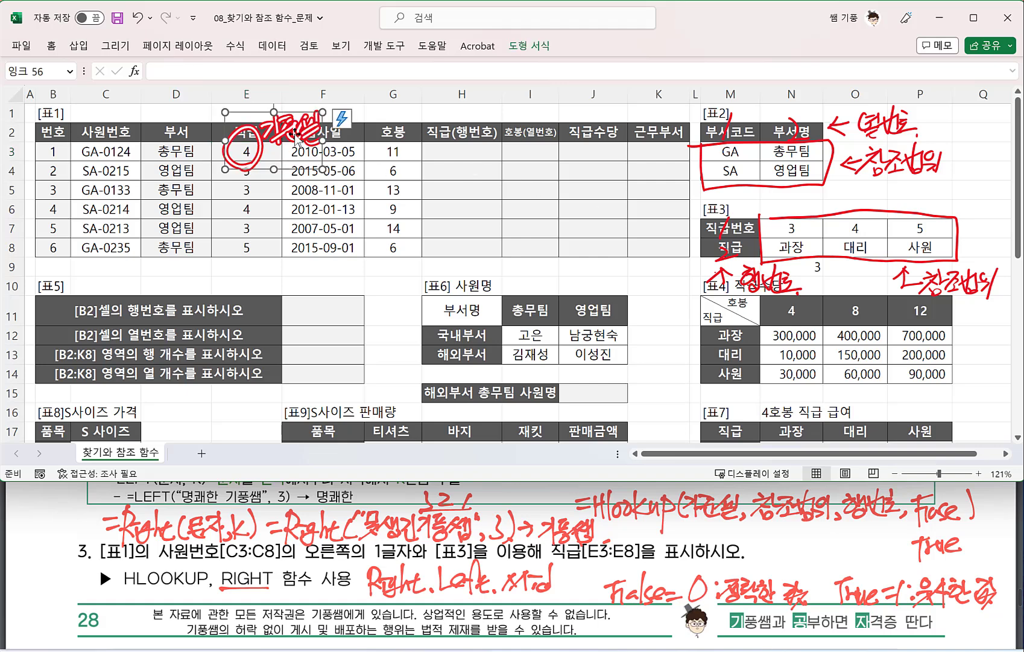
key("Delete")
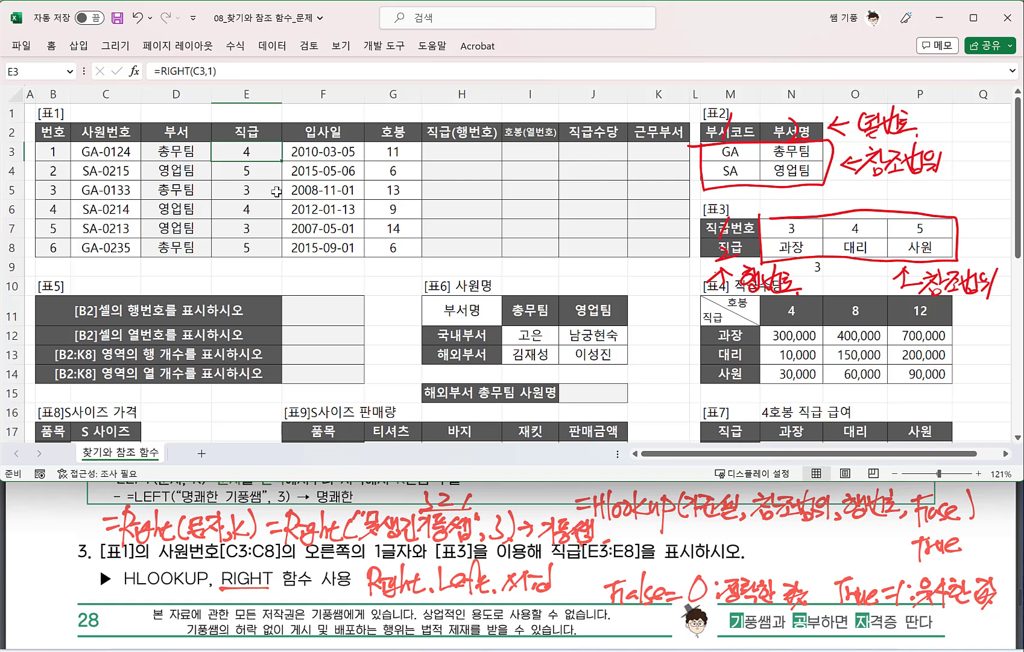
double_click(249, 152)
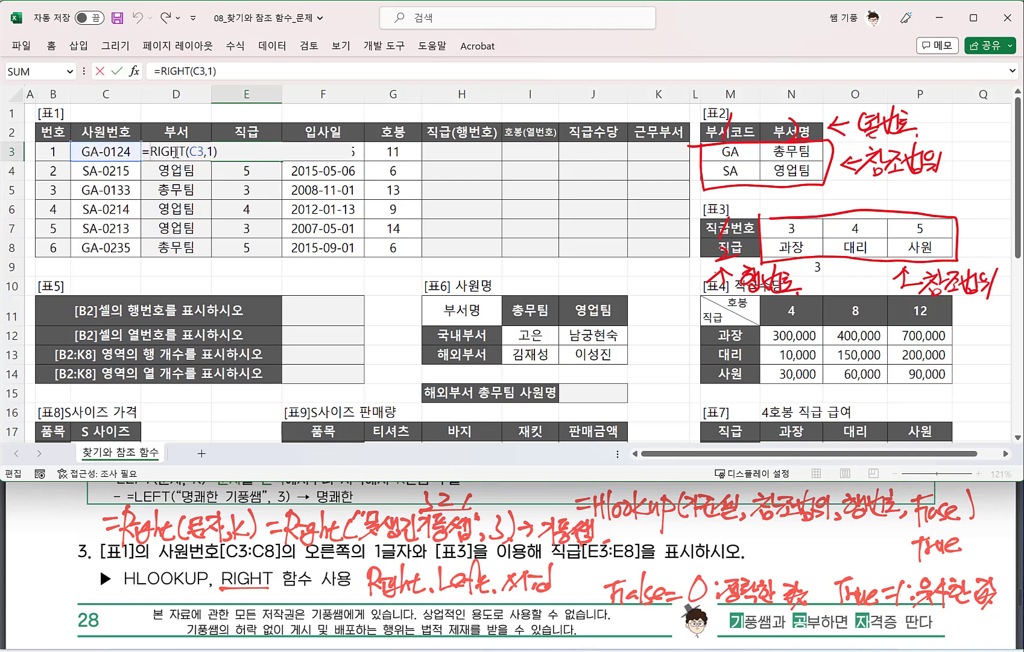
type("HL")
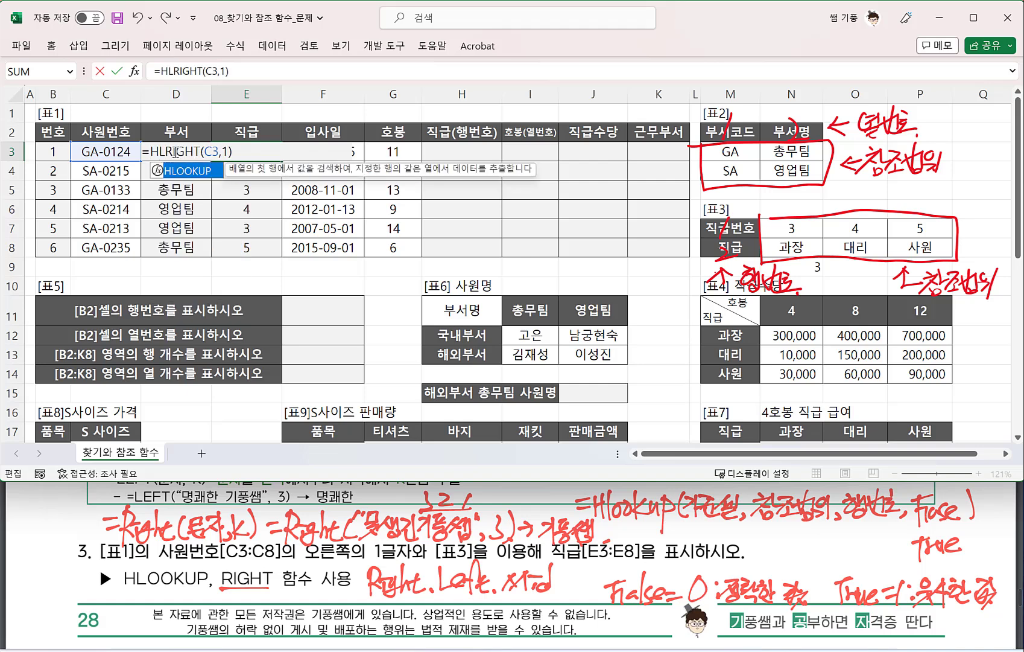
key("Tab")
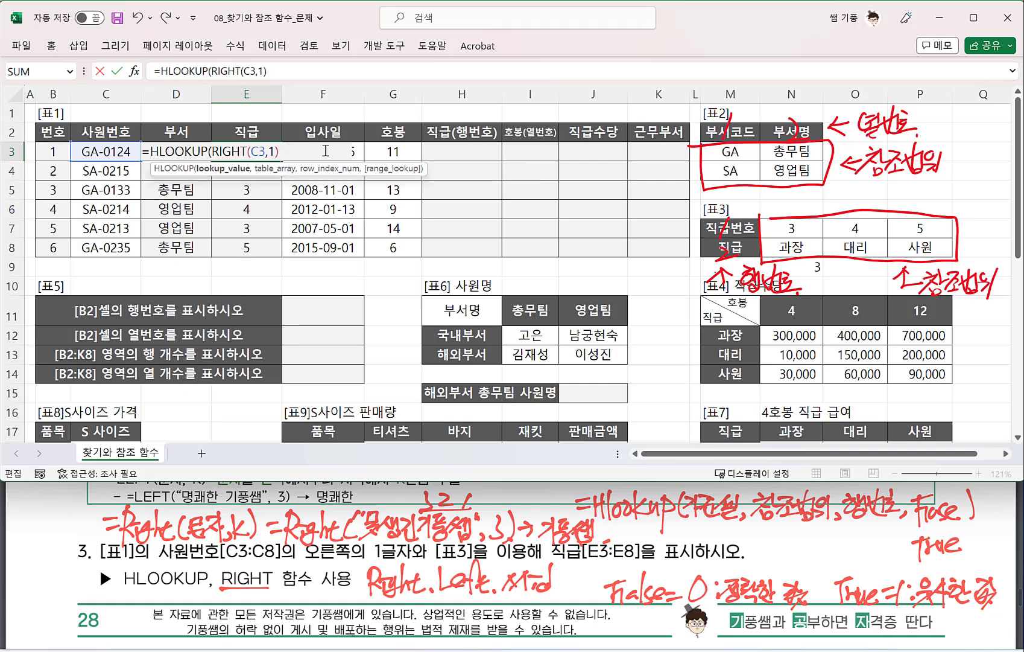
type(",")
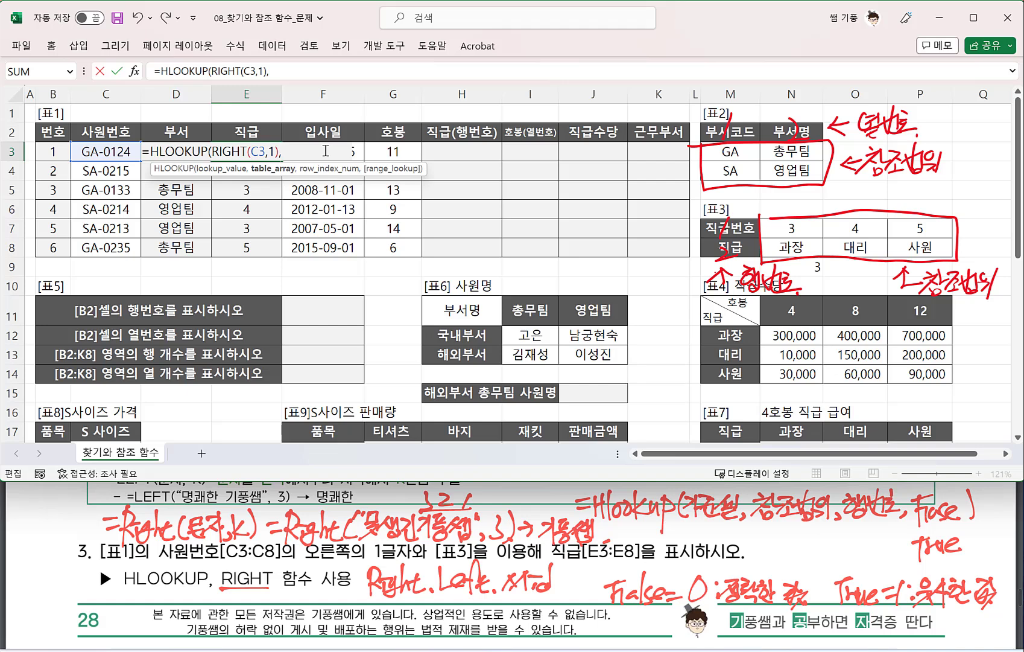
Step: Complete the HLOOKUP formula in E3 with the absolute table range $N$7:$P$8, row index 2 and FALSE for an exact match
left_click_drag(779, 230, 907, 243)
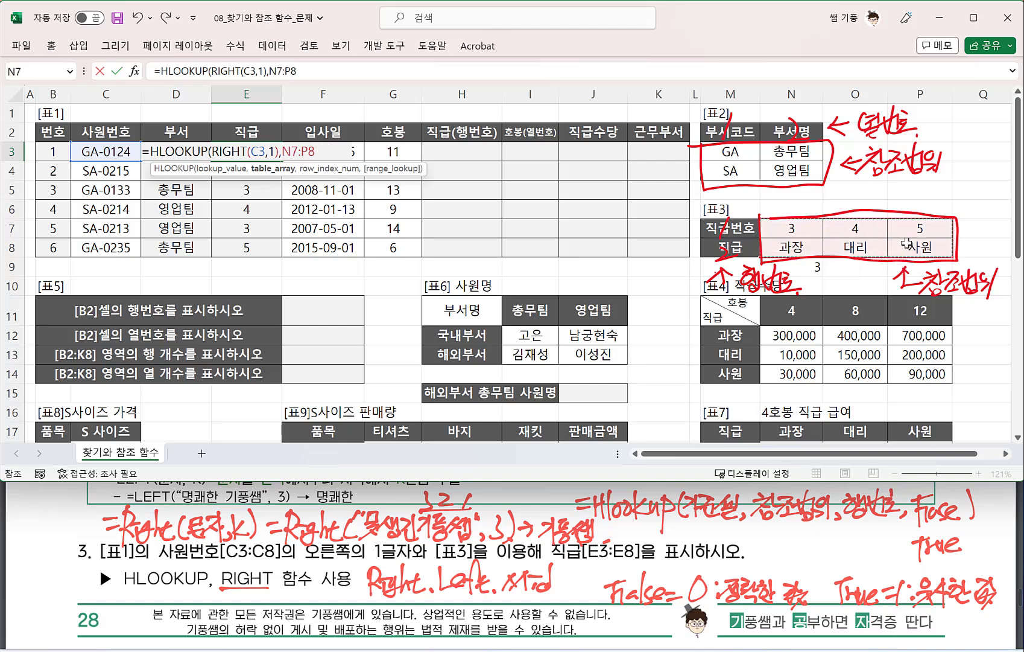
key("F4")
type(",")
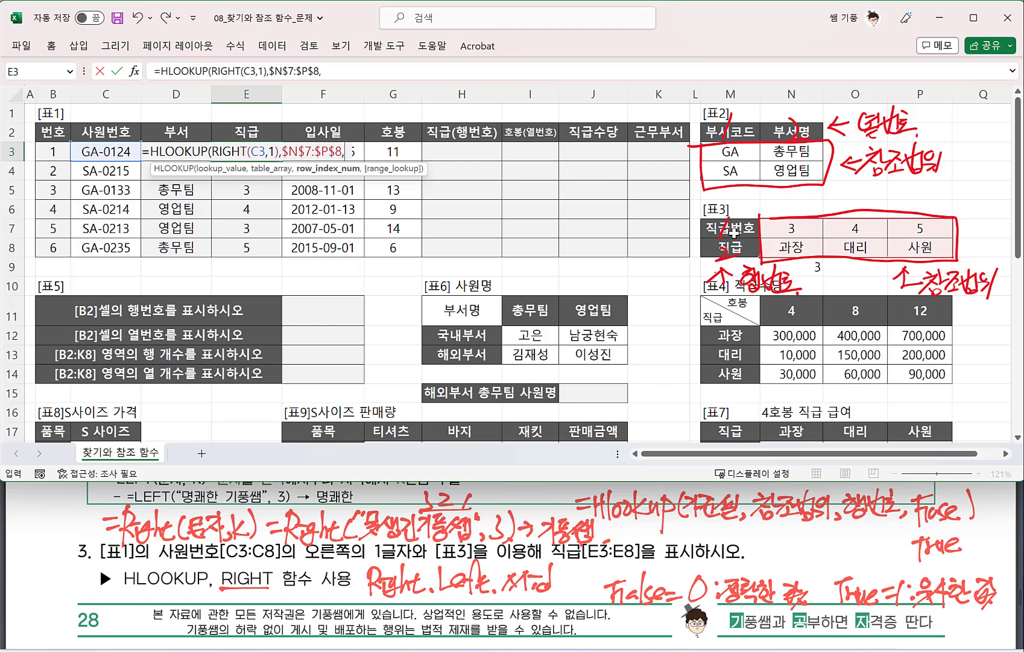
type("2,")
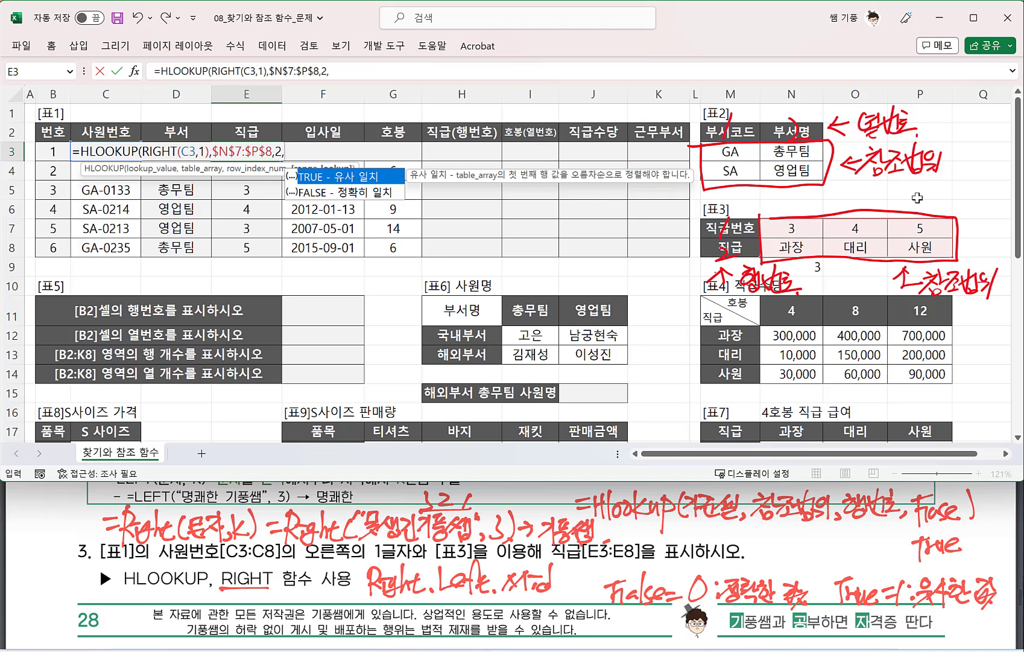
type("FALSE")
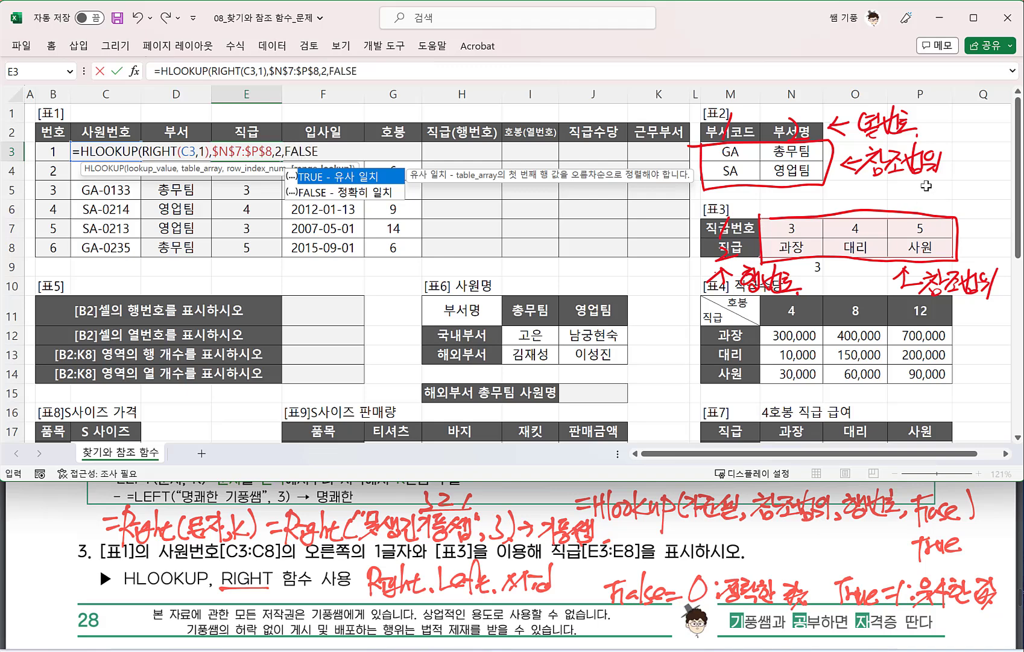
type(")")
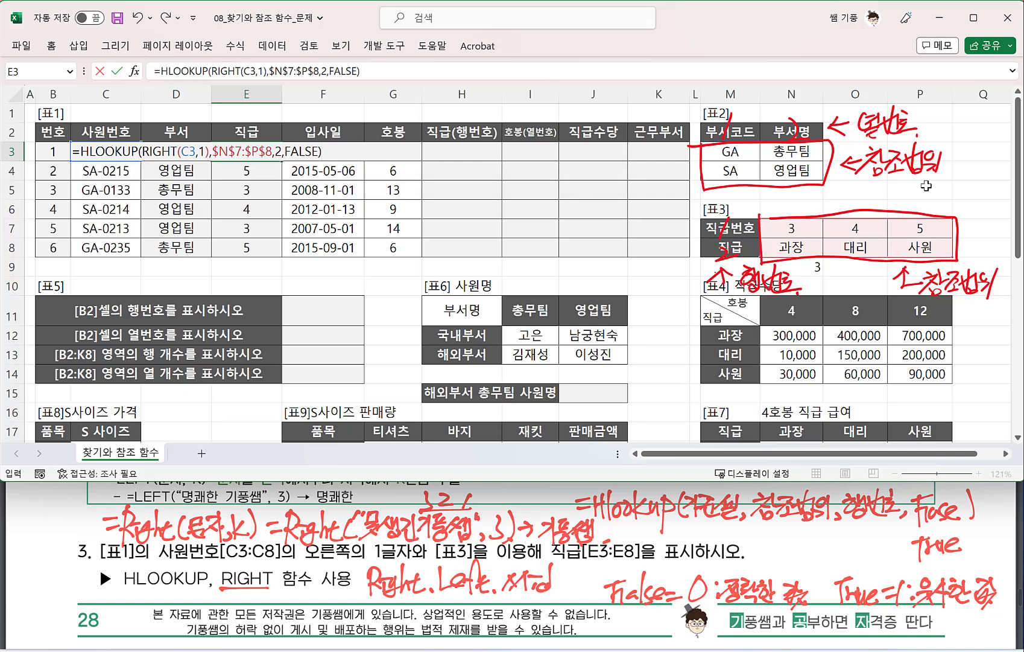
key("Return")
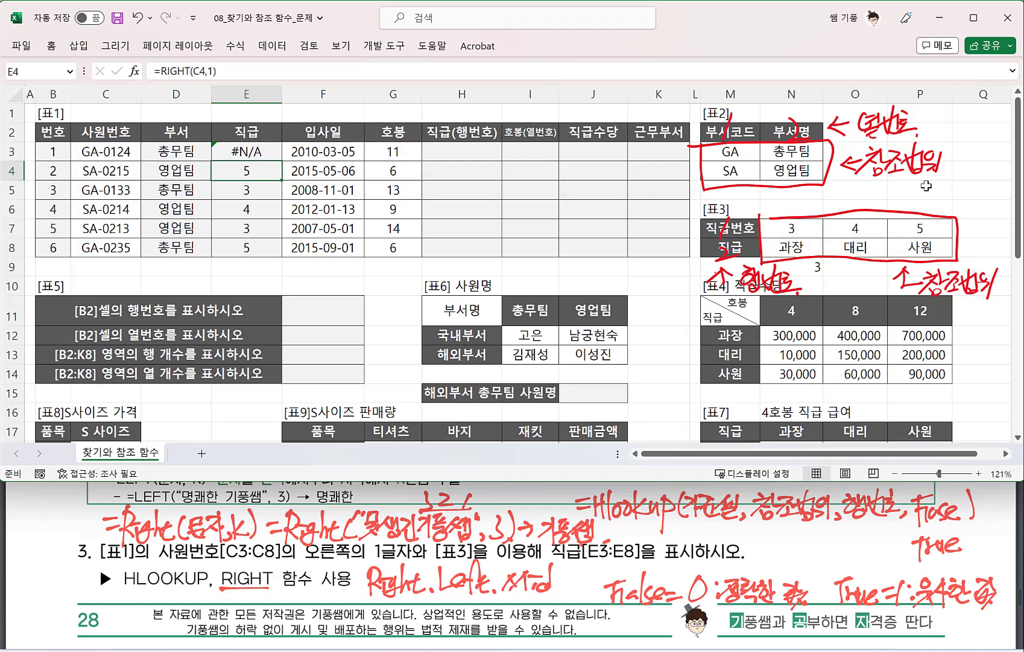
Step: Multiply the RIGHT(C3,1) lookup value by 1 in E3's HLOOKUP formula and fill the formula down to E8
double_click(261, 151)
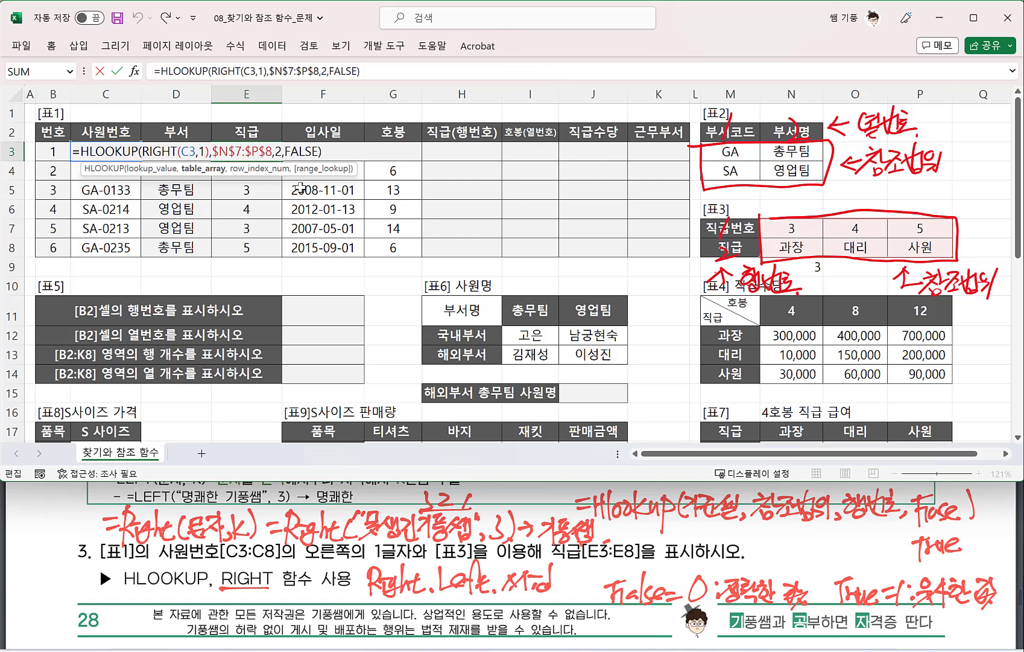
left_click(208, 151)
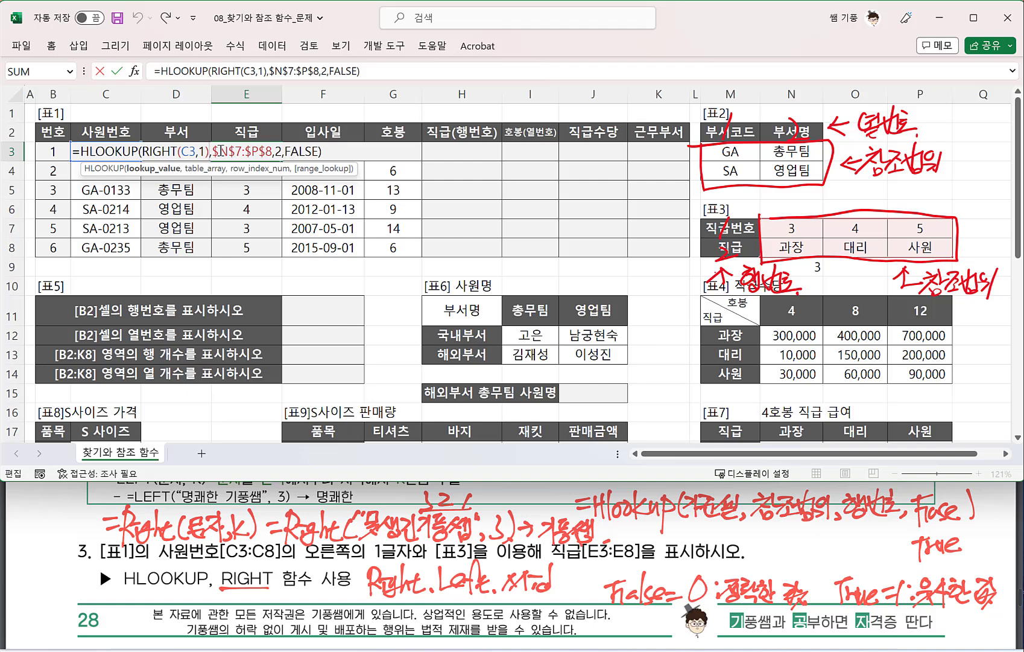
type("*1")
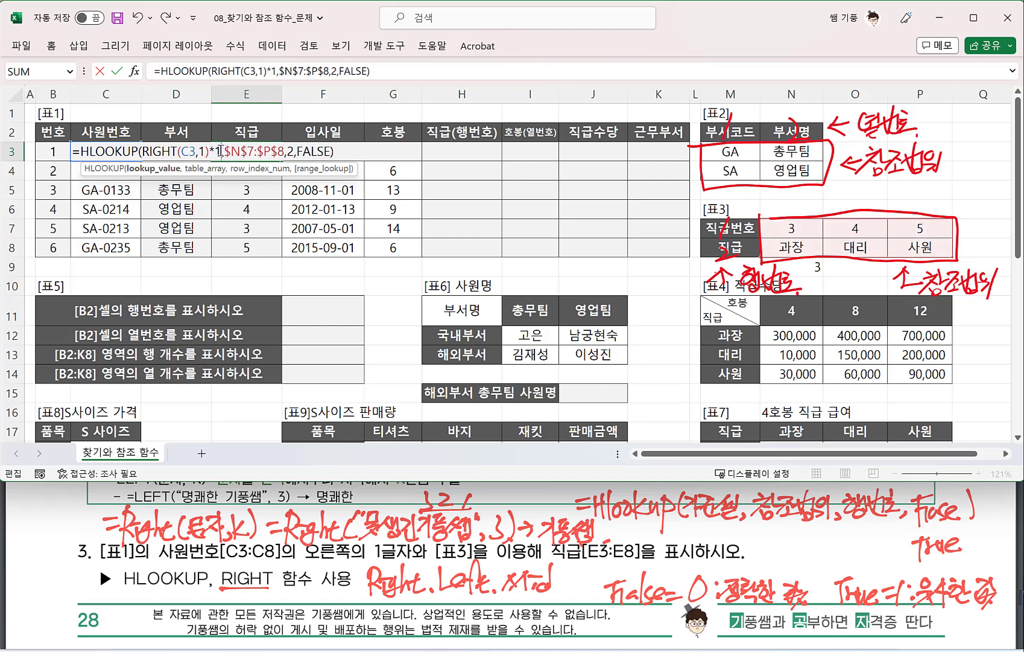
key("Return")
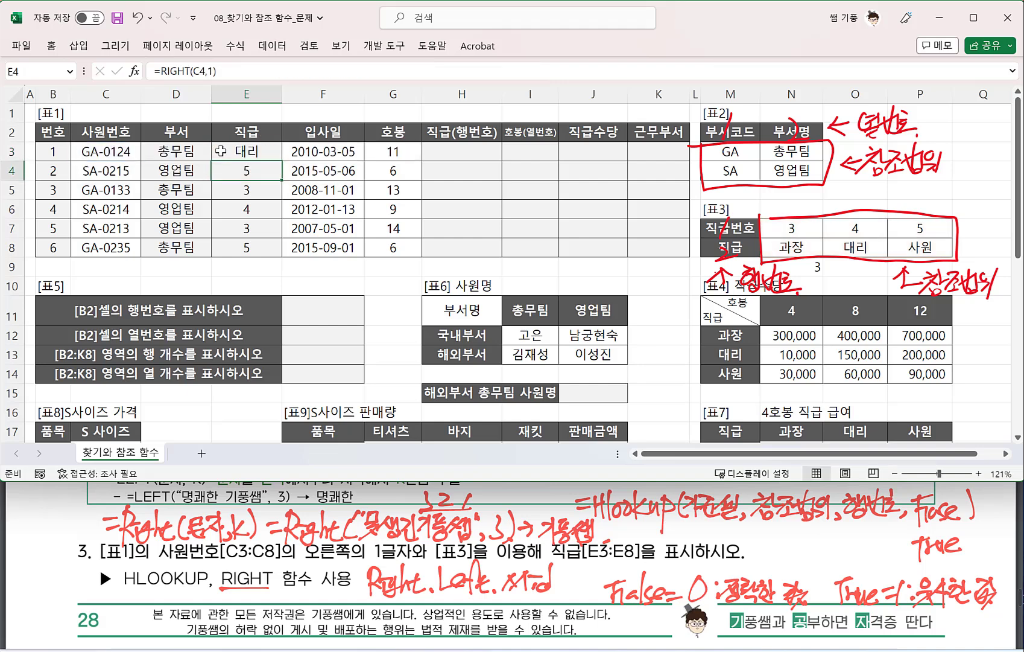
left_click(221, 151)
left_click_drag(281, 161, 281, 255)
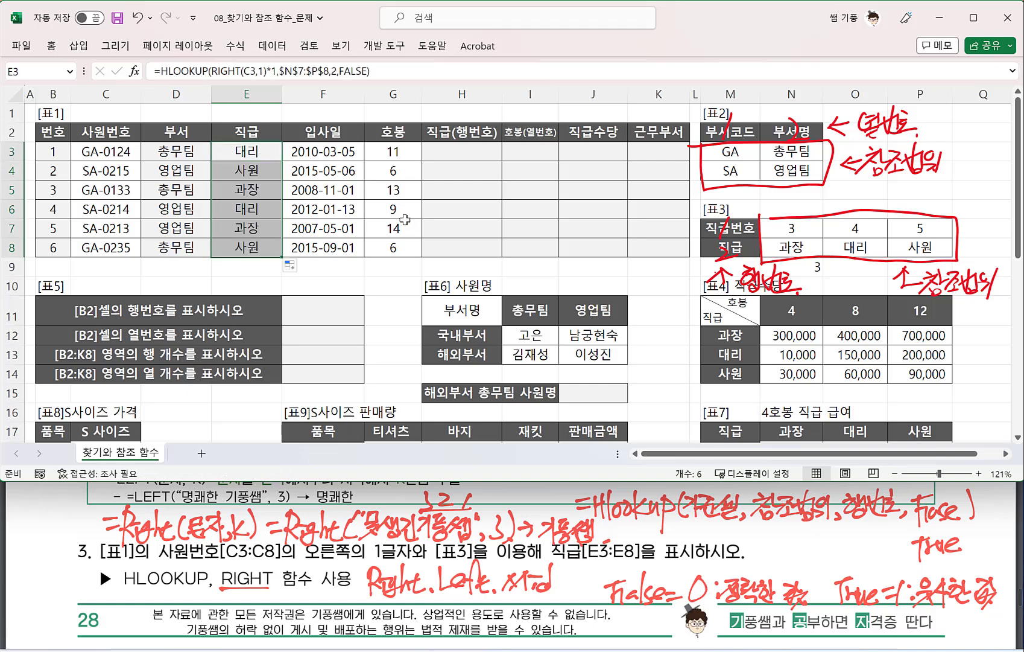
Step: Look through the exercise PDF for the HLOOKUP and RIGHT notes and the MATCH exercises 4 and 5
left_click(442, 208)
scroll(362, 549, "down", 3)
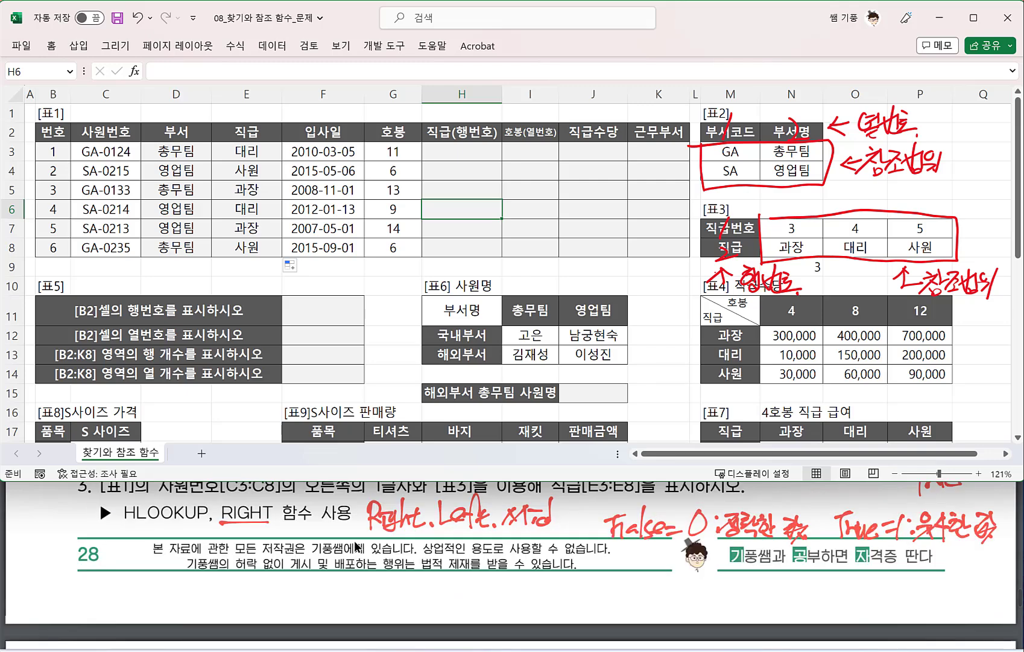
scroll(341, 529, "down", 5)
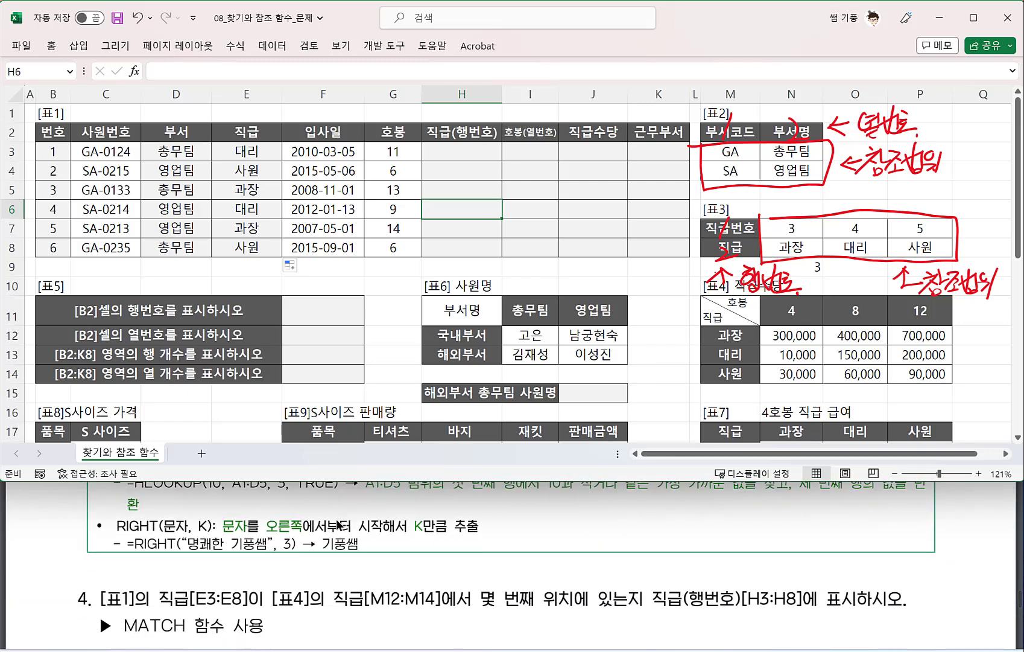
scroll(339, 525, "down", 2)
scroll(339, 527, "up", 4)
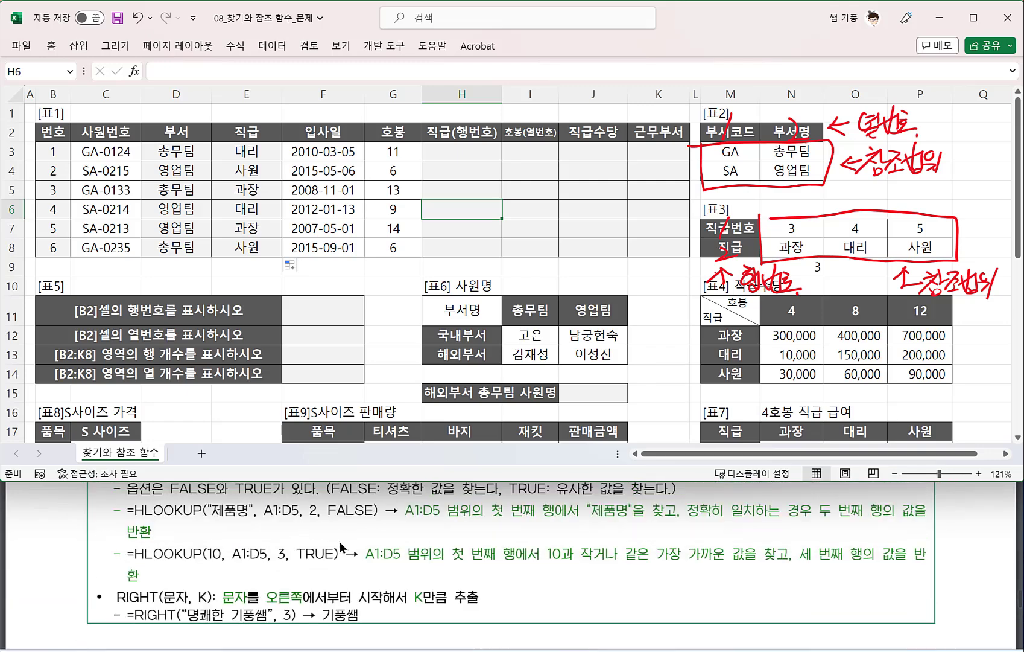
scroll(339, 541, "up", 4)
scroll(339, 541, "up", 3)
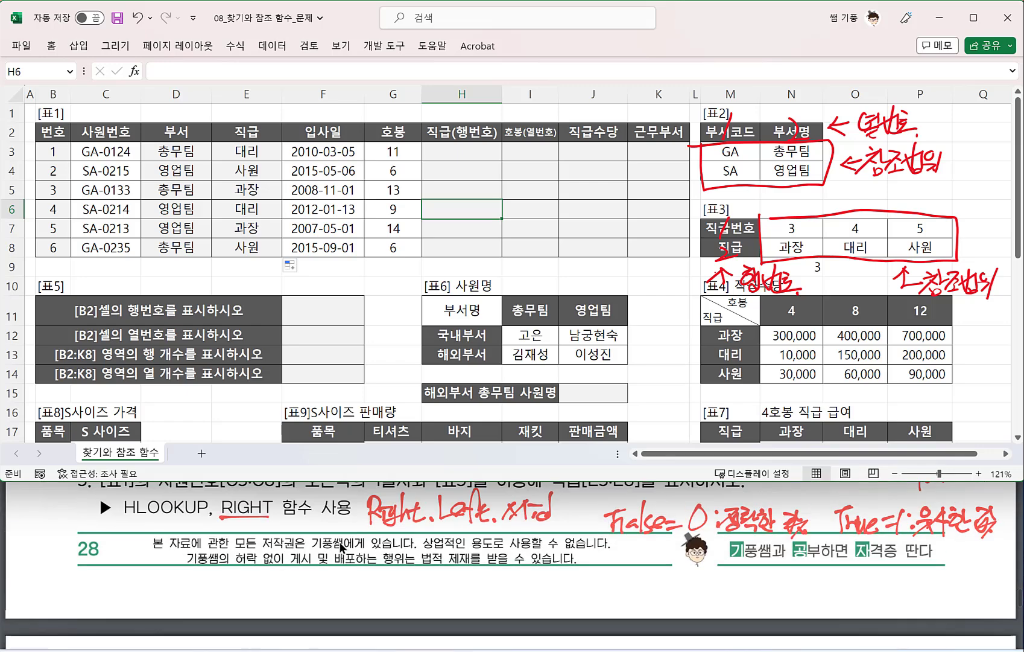
scroll(340, 543, "down", 5)
scroll(339, 541, "down", 5)
scroll(339, 540, "up", 3)
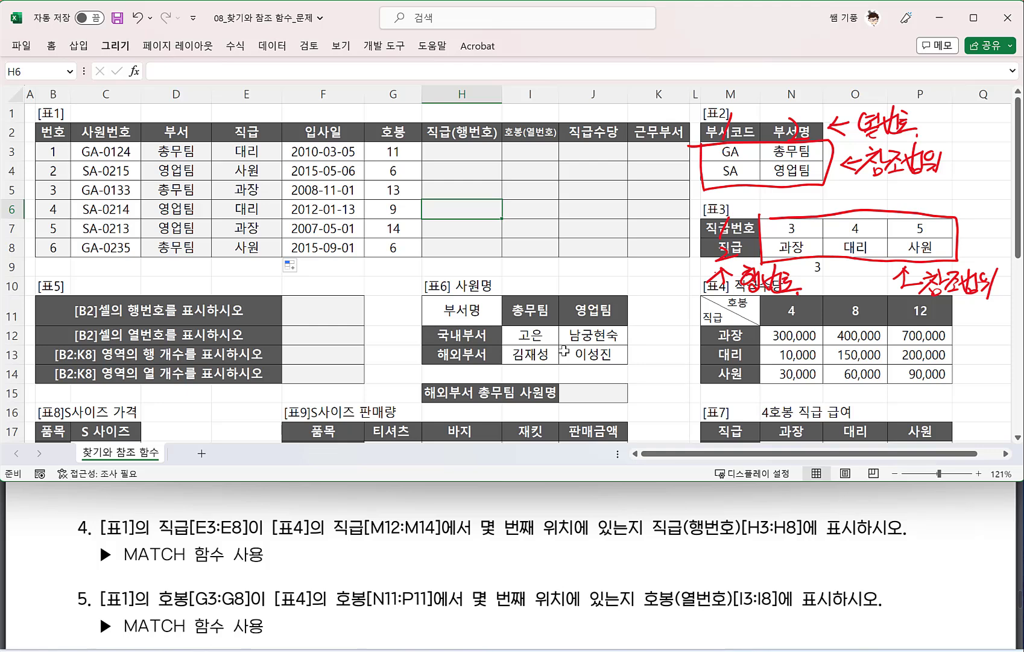
left_click(330, 560)
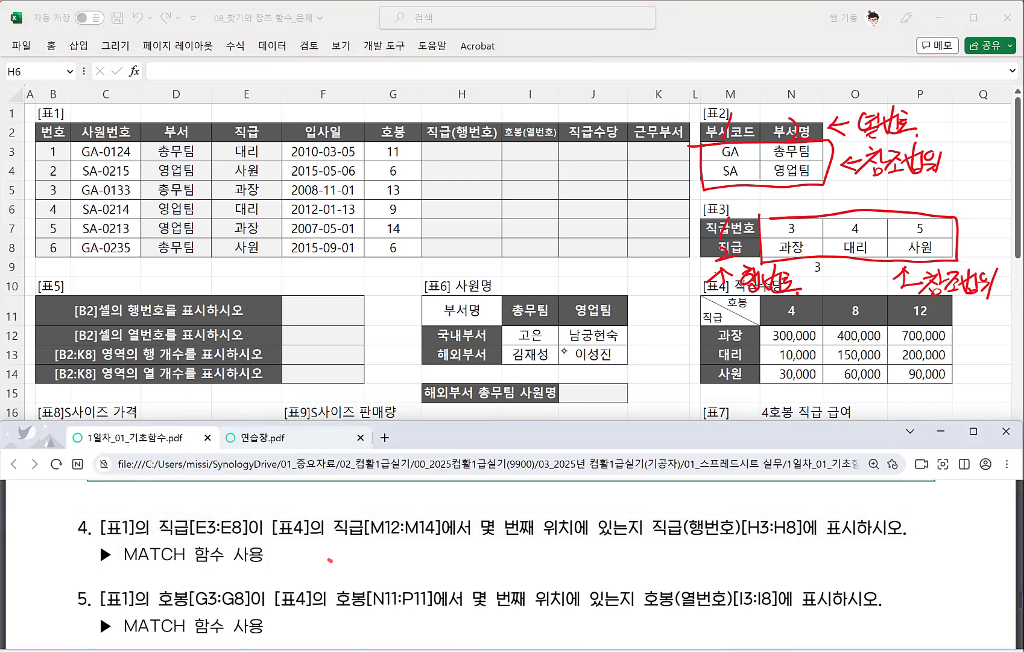
Step: Switch to 연습장.pdf and handwrite the start of the MATCH syntax, =Match(찾을값, 범위, in red ink
left_click(249, 444)
left_click_drag(160, 513, 170, 510)
mouse_move(174, 522)
left_mouse_down()
mouse_move(201, 497)
mouse_move(204, 522)
left_mouse_up()
mouse_move(214, 510)
left_mouse_down()
mouse_move(206, 520)
mouse_move(230, 510)
mouse_move(223, 525)
left_mouse_up()
left_click_drag(244, 509, 246, 522)
mouse_move(247, 516)
left_mouse_down()
mouse_move(275, 526)
mouse_move(285, 516)
left_mouse_up()
left_click_drag(284, 512, 311, 501)
mouse_move(300, 511)
left_mouse_down()
mouse_move(319, 508)
mouse_move(318, 522)
mouse_move(341, 508)
left_mouse_up()
mouse_move(324, 513)
left_mouse_down()
mouse_move(337, 523)
mouse_move(376, 493)
left_mouse_up()
left_click_drag(372, 512, 374, 523)
left_click_drag(374, 513, 384, 522)
left_click_drag(393, 501, 394, 501)
left_click_drag(385, 514, 399, 512)
left_click_drag(393, 514, 405, 524)
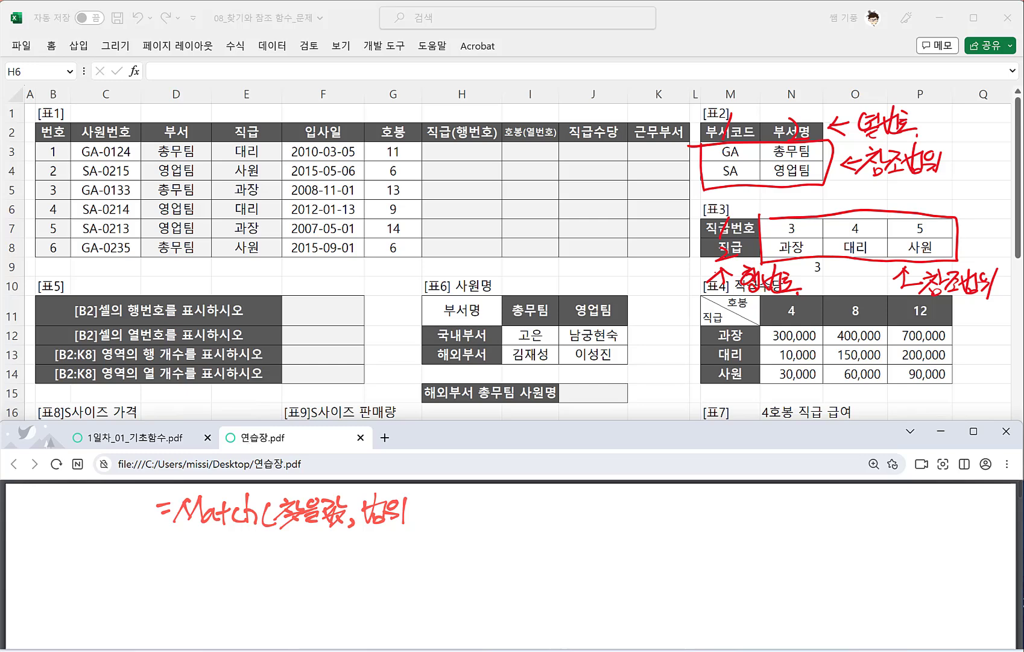
Step: Add the match types 0, 1 and -1 to the handwritten MATCH syntax and label 0 as 정확한 값
mouse_move(414, 518)
left_mouse_down()
mouse_move(432, 501)
mouse_move(425, 576)
left_mouse_up()
left_click_drag(435, 562, 428, 588)
mouse_move(457, 493)
left_mouse_down()
mouse_move(454, 514)
mouse_move(459, 506)
left_mouse_up()
mouse_move(461, 506)
left_mouse_down()
mouse_move(475, 500)
mouse_move(471, 517)
mouse_move(504, 509)
mouse_move(508, 519)
left_mouse_up()
left_click_drag(510, 493, 528, 512)
mouse_move(513, 514)
left_mouse_down()
mouse_move(529, 518)
mouse_move(537, 500)
left_mouse_up()
left_click_drag(530, 506, 546, 512)
mouse_move(543, 503)
left_mouse_down()
mouse_move(555, 505)
mouse_move(552, 519)
mouse_move(587, 506)
left_mouse_up()
left_click_drag(569, 502, 579, 511)
left_click_drag(582, 507, 594, 518)
left_click_drag(572, 513, 590, 511)
mouse_move(451, 545)
left_mouse_down()
mouse_move(469, 542)
mouse_move(464, 553)
left_mouse_up()
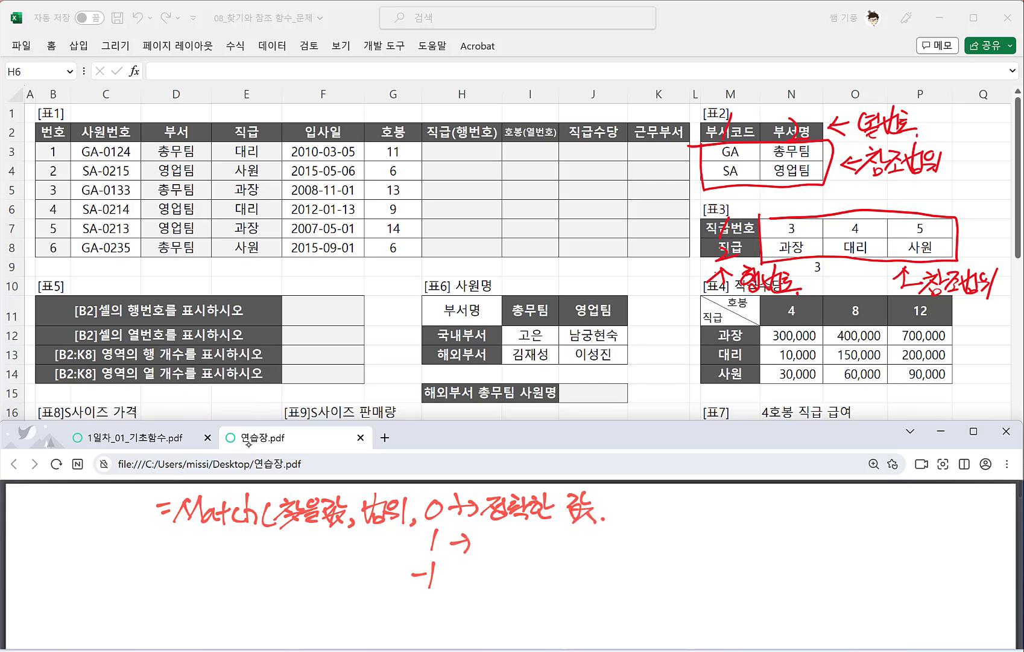
Step: Undo the short arrow after 1, then bracket match types 1 and -1 together with the handwritten label 유사한 값
key("ctrl+z")
key("ctrl+z")
left_click_drag(446, 538, 451, 579)
left_click_drag(479, 544, 476, 558)
mouse_move(465, 567)
left_mouse_down()
mouse_move(487, 564)
mouse_move(470, 578)
mouse_move(486, 565)
left_mouse_up()
left_click_drag(493, 556, 504, 573)
left_click_drag(504, 557, 520, 553)
left_click_drag(513, 560, 527, 566)
mouse_move(517, 564)
left_mouse_down()
mouse_move(529, 573)
mouse_move(549, 554)
left_mouse_up()
mouse_move(543, 544)
left_mouse_down()
mouse_move(536, 566)
mouse_move(545, 578)
left_mouse_up()
left_click_drag(536, 567, 563, 560)
left_click_drag(545, 579, 565, 567)
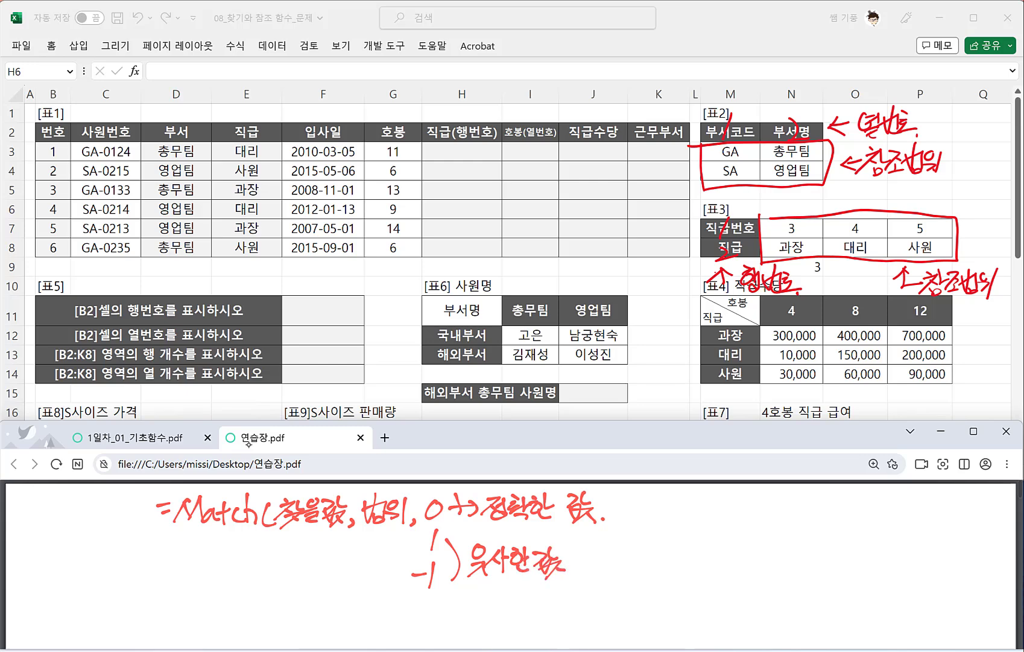
Step: Draw two long rightward arrows for match types 1 and -1, one above and one below the 유사한 값 label
left_click_drag(459, 539, 635, 540)
left_click_drag(626, 531, 627, 550)
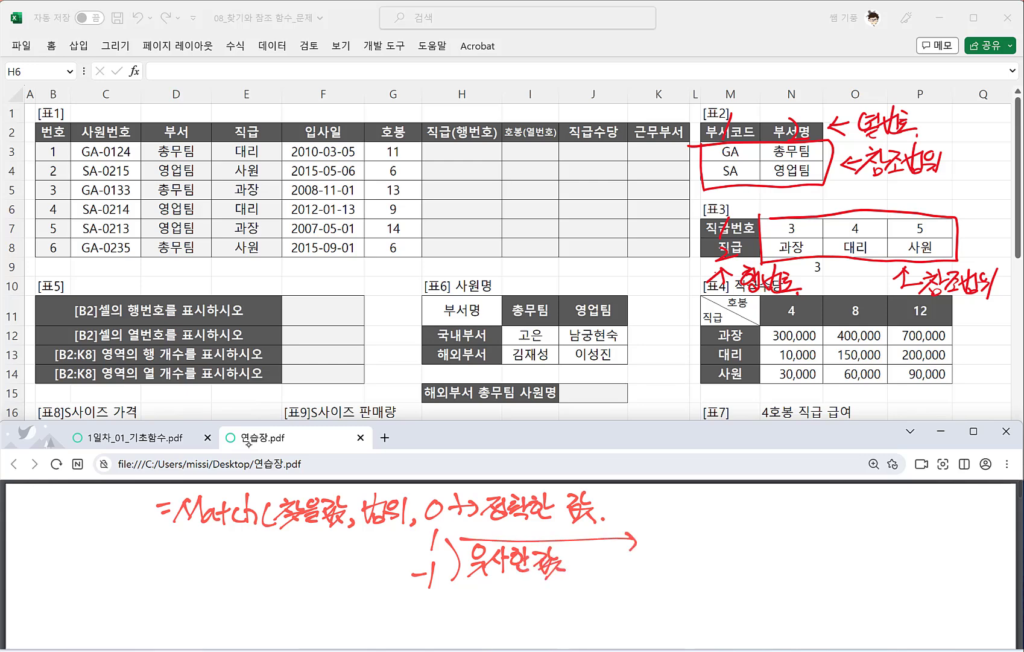
left_click_drag(457, 591, 628, 584)
mouse_move(619, 580)
left_mouse_down()
mouse_move(630, 588)
mouse_move(621, 596)
left_mouse_up()
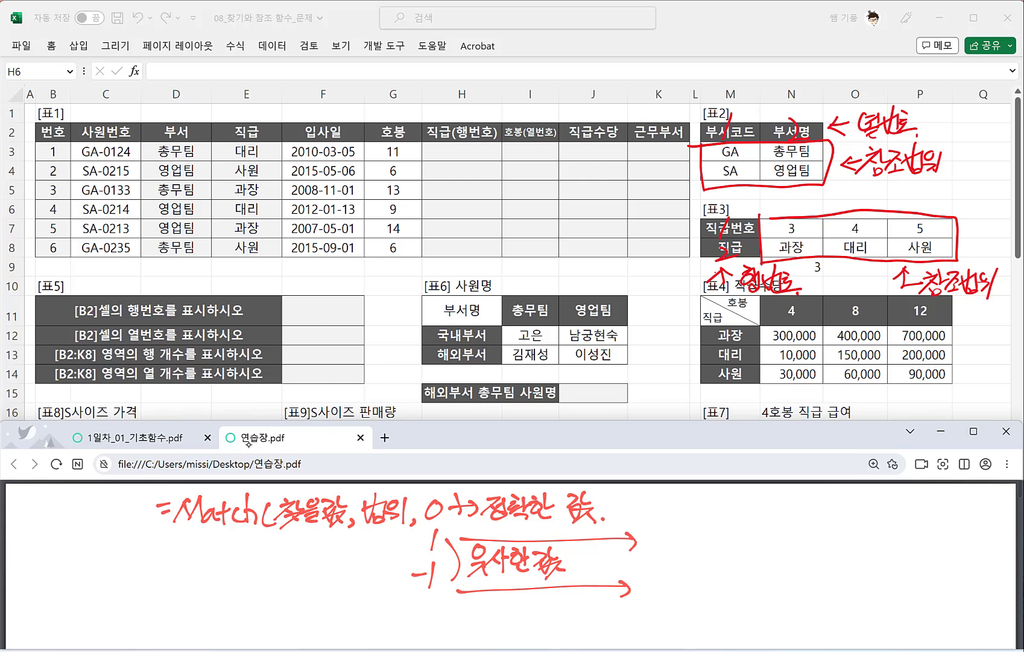
Step: Handwrite 보다 작은값 (오름차순) at the end of the upper arrow, for match type 1
left_click_drag(643, 525, 644, 544)
left_click_drag(654, 520, 659, 546)
mouse_move(658, 528)
left_mouse_down()
mouse_move(673, 549)
mouse_move(700, 525)
left_mouse_up()
mouse_move(696, 527)
left_mouse_down()
mouse_move(687, 541)
mouse_move(708, 539)
mouse_move(706, 552)
mouse_move(717, 529)
left_mouse_up()
left_click_drag(710, 536, 725, 535)
mouse_move(711, 540)
left_mouse_down()
mouse_move(723, 549)
mouse_move(736, 527)
left_mouse_up()
mouse_move(731, 528)
left_mouse_down()
mouse_move(724, 542)
mouse_move(742, 537)
left_mouse_up()
mouse_move(727, 536)
left_mouse_down()
mouse_move(736, 551)
mouse_move(748, 545)
left_mouse_up()
mouse_move(731, 551)
left_mouse_down()
mouse_move(750, 554)
mouse_move(773, 523)
mouse_move(774, 541)
left_mouse_up()
mouse_move(769, 548)
left_mouse_down()
mouse_move(786, 542)
mouse_move(795, 524)
left_mouse_up()
left_click_drag(783, 535, 802, 533)
left_click_drag(786, 537, 800, 548)
left_click_drag(806, 520, 814, 530)
left_click_drag(802, 533, 816, 545)
mouse_move(832, 519)
left_mouse_down()
mouse_move(818, 536)
mouse_move(835, 532)
mouse_move(832, 548)
left_mouse_up()
left_click_drag(839, 519, 840, 549)
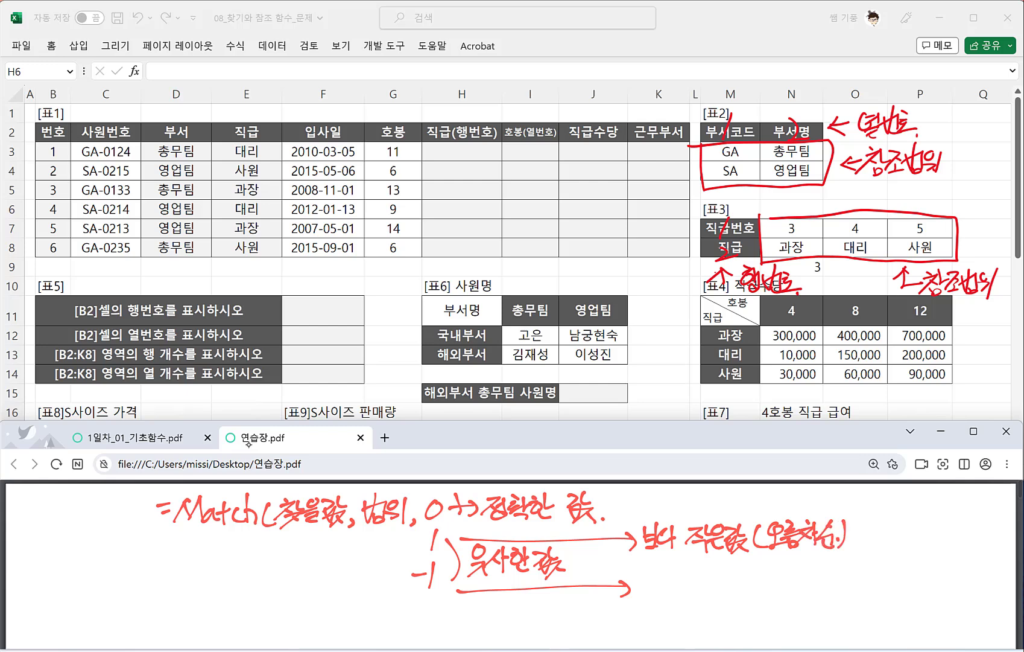
Step: Handwrite 오름차순 beneath 범위, next to match type 1
mouse_move(363, 534)
left_mouse_down()
mouse_move(404, 528)
mouse_move(381, 556)
left_mouse_up()
left_click_drag(377, 538, 389, 547)
mouse_move(373, 553)
left_mouse_down()
mouse_move(394, 551)
mouse_move(391, 561)
left_mouse_up()
left_click_drag(395, 536, 392, 554)
left_click_drag(397, 549, 406, 560)
left_click_drag(406, 549, 407, 546)
left_click_drag(413, 540, 422, 548)
left_click_drag(415, 551, 424, 557)
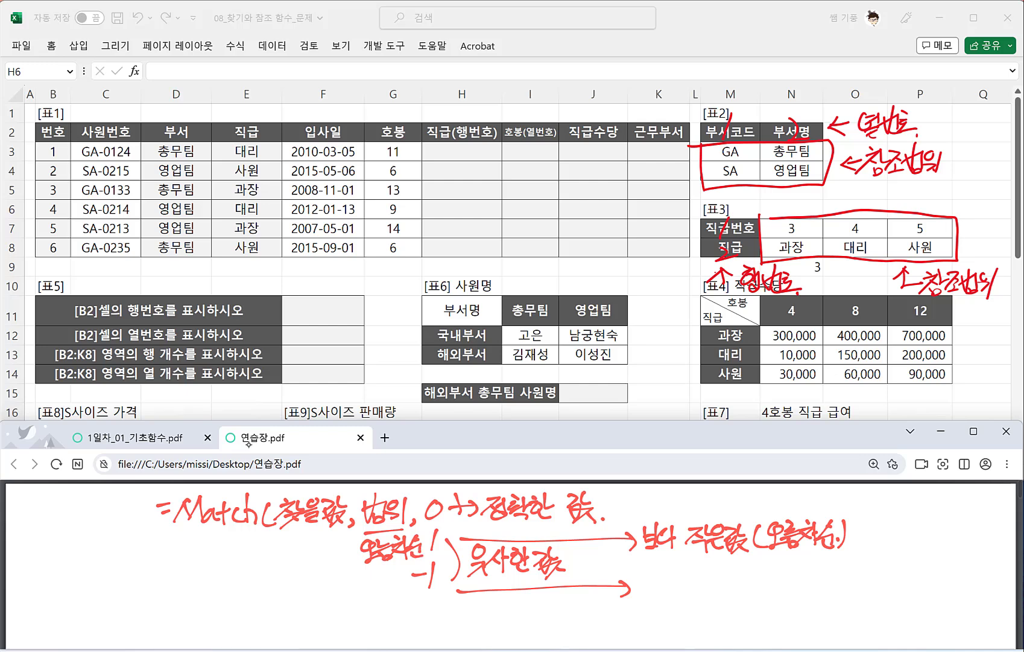
Step: Handwrite 보다 큰값 (내림차순) at the end of the lower arrow, for match type -1
left_click_drag(641, 571, 643, 585)
left_click_drag(658, 566, 659, 577)
mouse_move(652, 581)
left_mouse_down()
mouse_move(647, 594)
mouse_move(661, 592)
left_mouse_up()
left_click_drag(670, 572, 678, 597)
left_click_drag(679, 580, 708, 578)
left_click_drag(696, 583, 718, 586)
mouse_move(724, 570)
left_mouse_down()
mouse_move(726, 589)
mouse_move(742, 581)
left_mouse_up()
left_click_drag(718, 582, 724, 601)
left_click_drag(722, 587, 741, 585)
left_click_drag(741, 584, 733, 598)
left_click_drag(740, 589, 757, 594)
left_click_drag(758, 593, 780, 583)
mouse_move(780, 565)
left_mouse_down()
mouse_move(782, 593)
mouse_move(801, 571)
mouse_move(807, 586)
left_mouse_up()
mouse_move(795, 582)
left_mouse_down()
mouse_move(809, 591)
mouse_move(819, 578)
mouse_move(821, 591)
left_mouse_up()
mouse_move(818, 565)
left_mouse_down()
mouse_move(828, 590)
mouse_move(834, 575)
left_mouse_up()
left_click_drag(835, 562, 846, 577)
left_click_drag(833, 581, 849, 589)
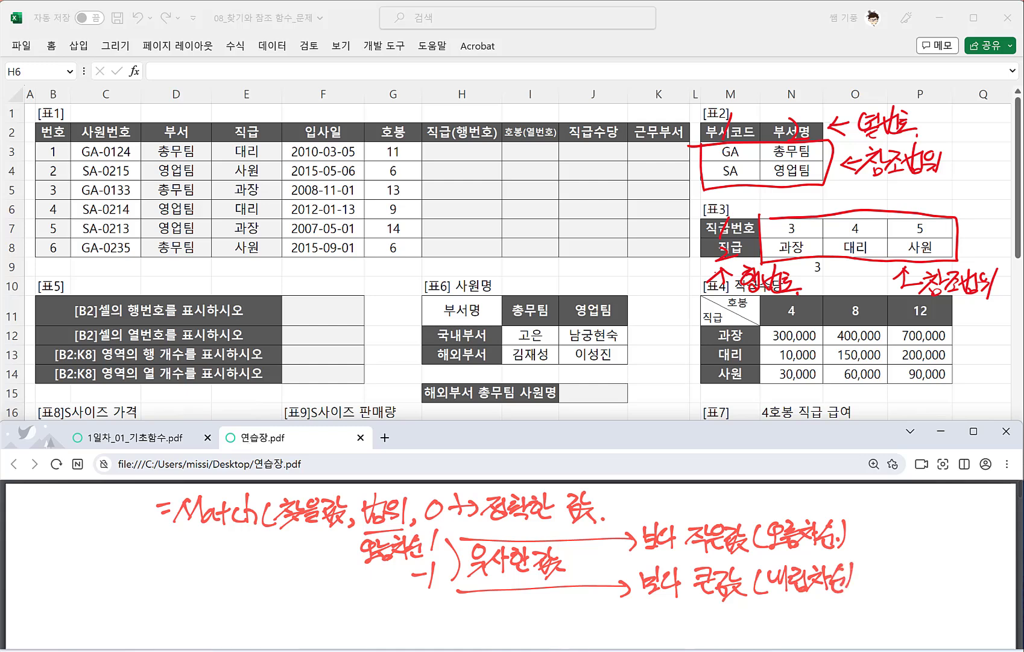
Step: Handwrite 내림차순 beside match type -1, beneath the 오름차순 note
left_click_drag(357, 574, 367, 583)
mouse_move(369, 566)
left_mouse_down()
mouse_move(370, 588)
mouse_move(389, 579)
left_mouse_up()
mouse_move(374, 580)
left_mouse_down()
mouse_move(379, 593)
mouse_move(391, 588)
left_mouse_up()
mouse_move(380, 583)
left_mouse_down()
mouse_move(394, 590)
mouse_move(399, 575)
left_mouse_up()
left_click_drag(391, 579, 402, 583)
left_click_drag(404, 580, 413, 579)
left_click(424, 574)
mouse_move(416, 565)
left_mouse_down()
mouse_move(411, 577)
mouse_move(420, 576)
left_mouse_up()
left_click_drag(407, 583, 421, 579)
left_click_drag(415, 582, 415, 588)
left_click_drag(410, 586, 421, 592)
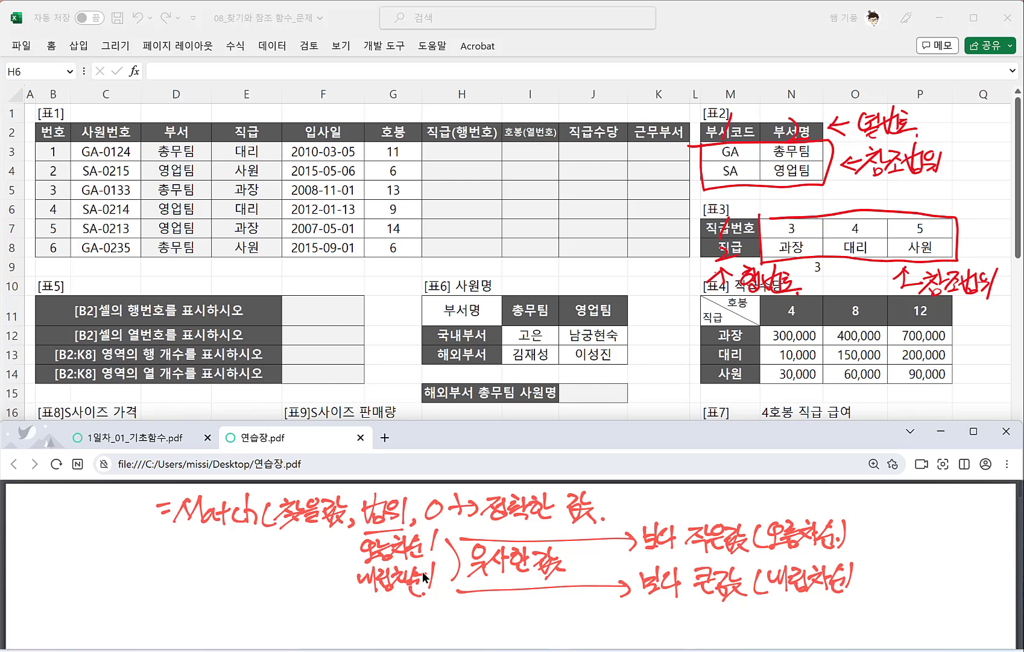
Step: Check the 직급 formula in E3 and bring exercise 4 in 1일차_01_기초함수.pdf back into view
left_click(453, 190)
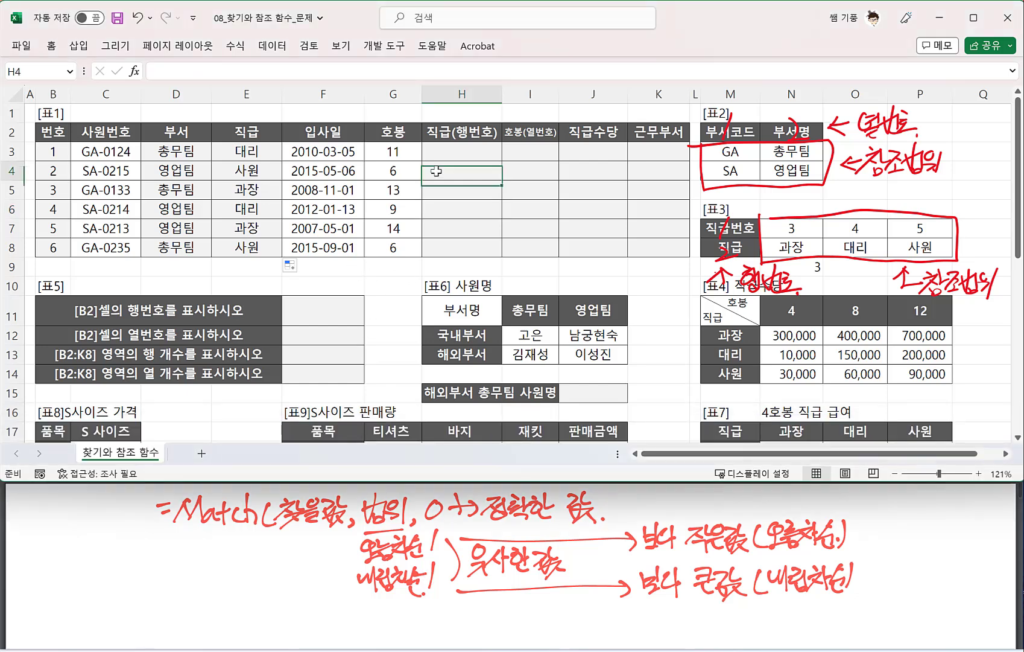
left_click(251, 148)
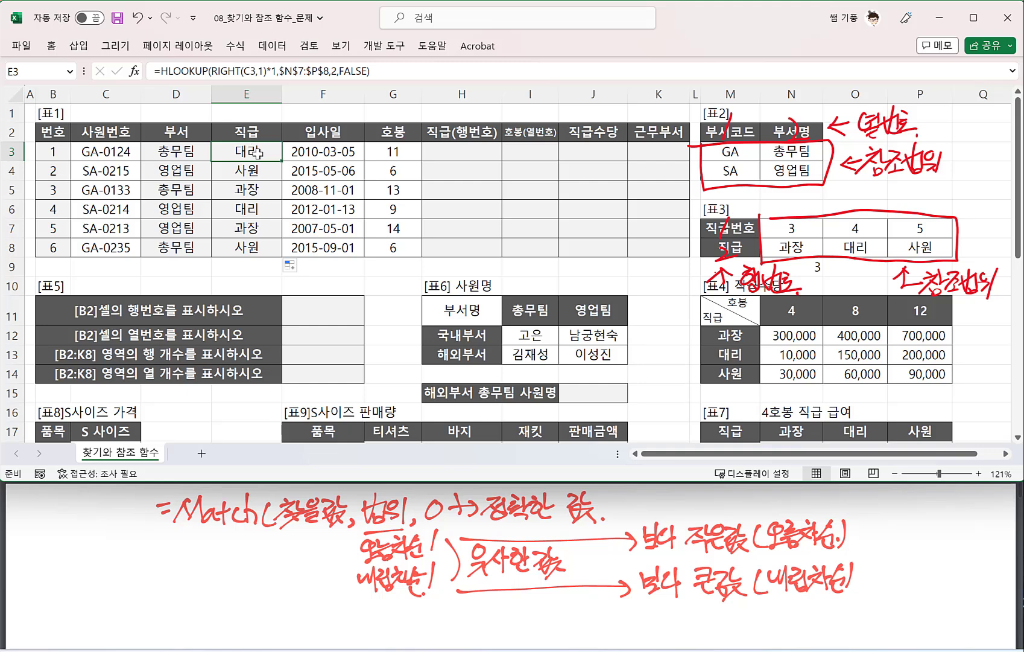
left_click(243, 519)
left_click(148, 443)
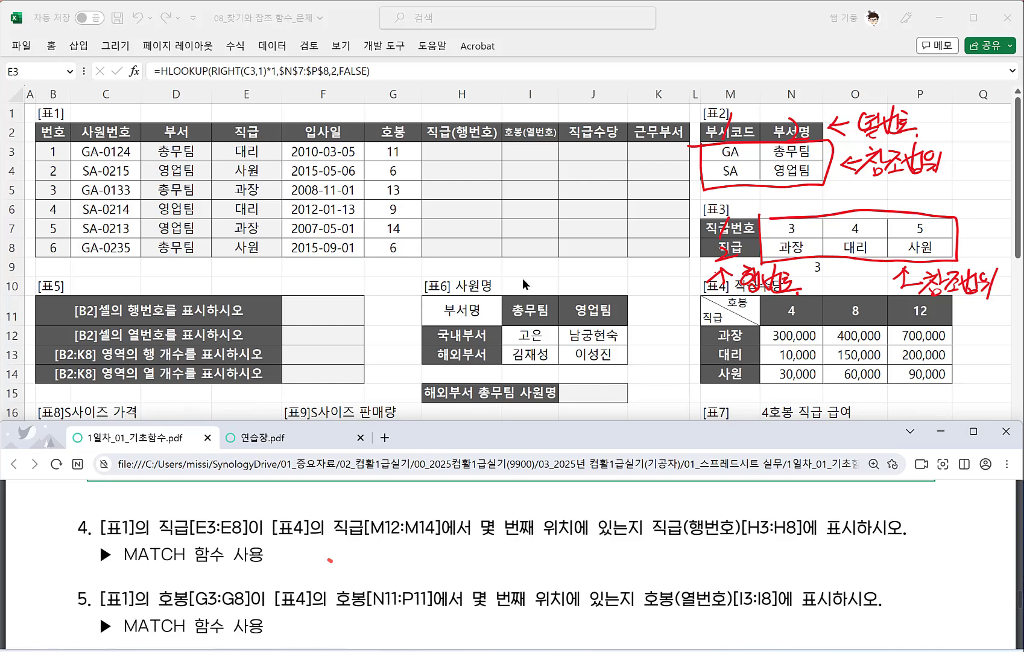
Step: Enter =MATCH(E3,$M$12:$M$14,0) in H3 and fill the formula down through H8
left_click(449, 149)
left_click(468, 149)
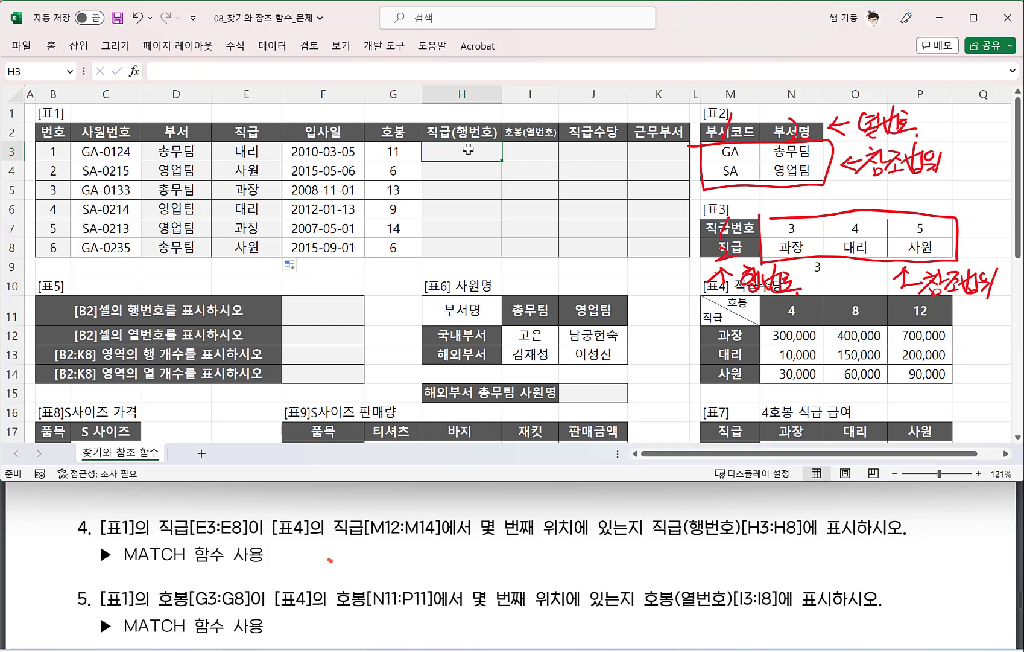
type("=MA")
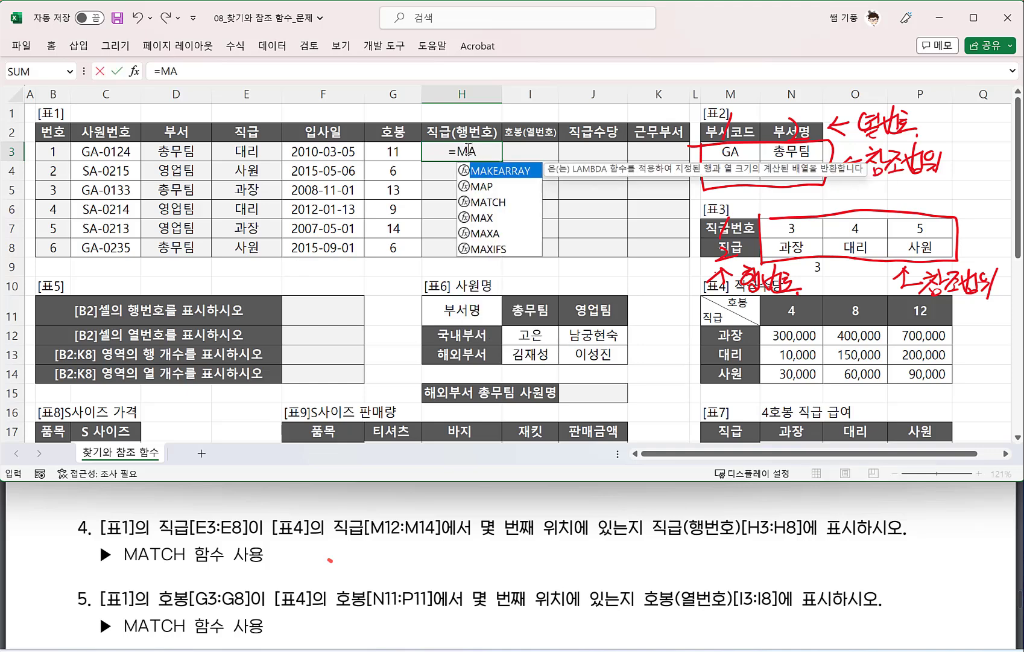
type("TCH(")
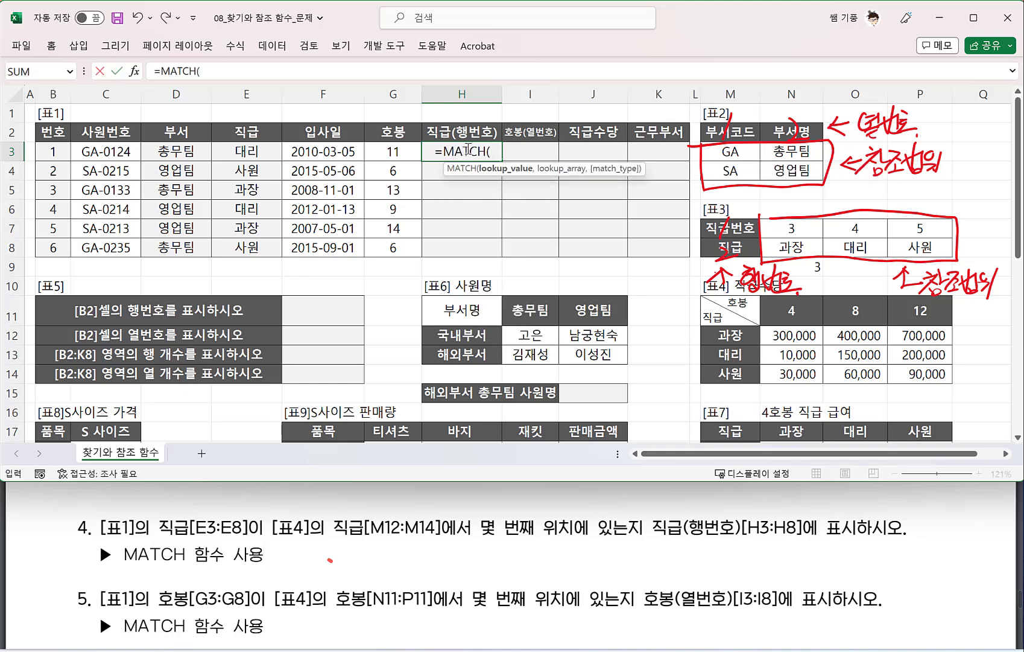
left_click(250, 149)
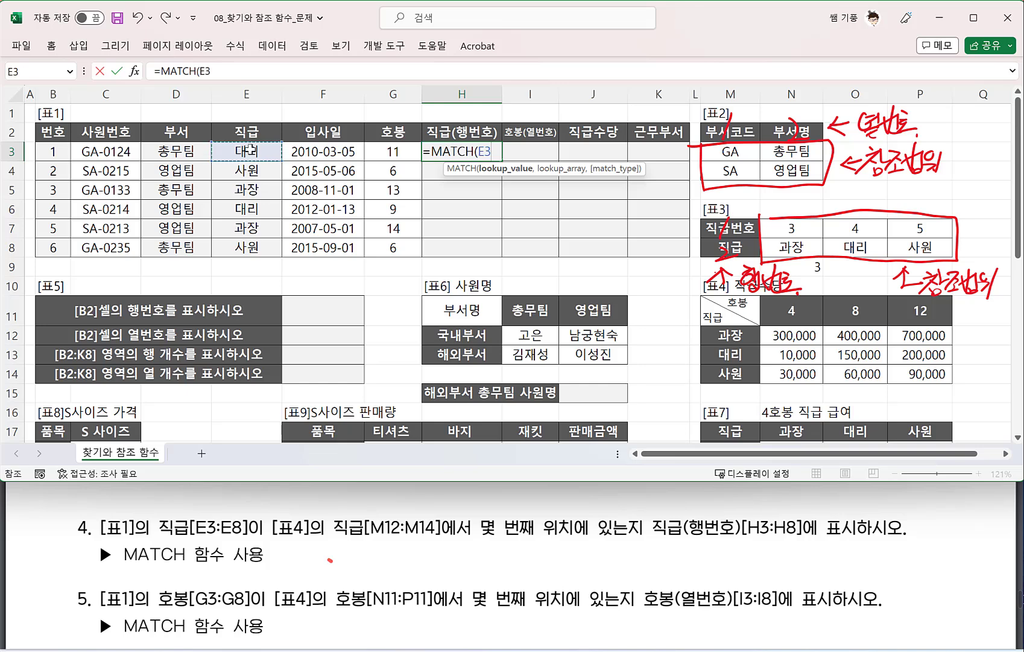
type(",")
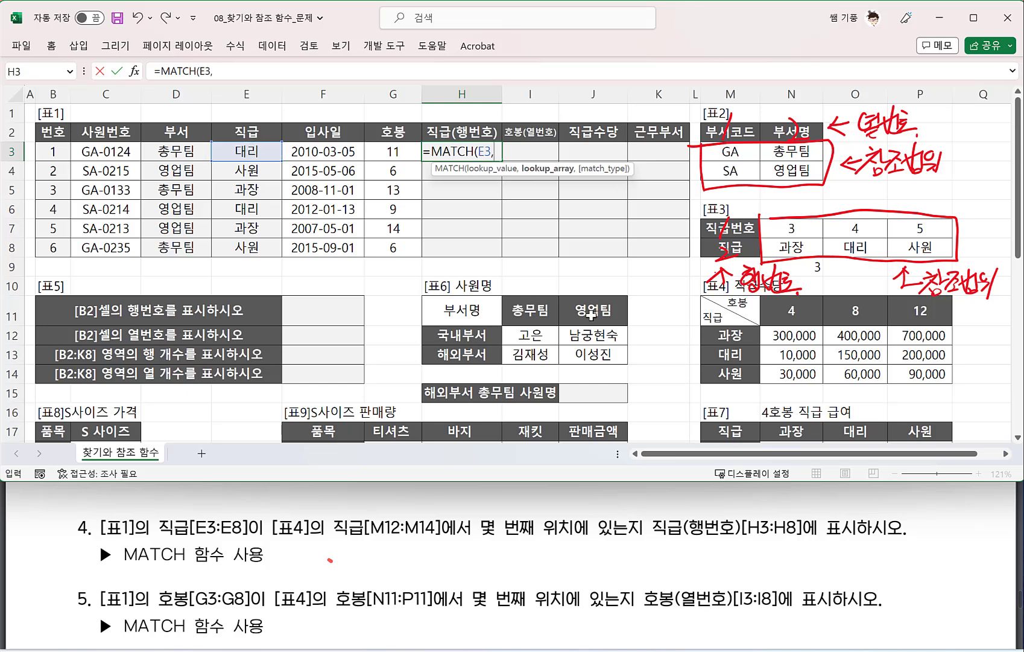
left_click_drag(718, 333, 724, 373)
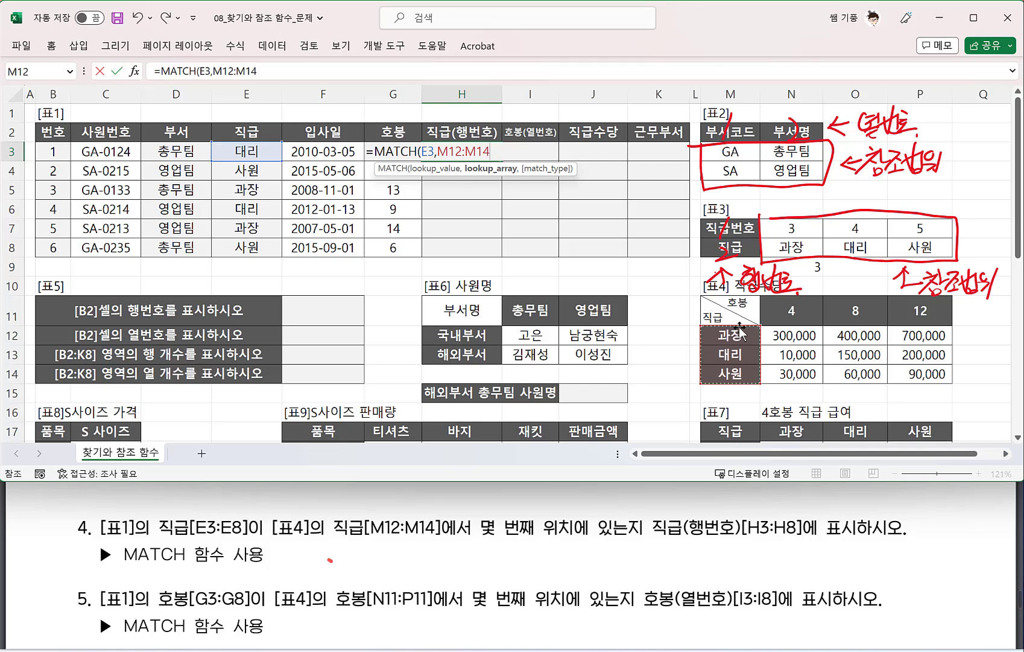
key("F4")
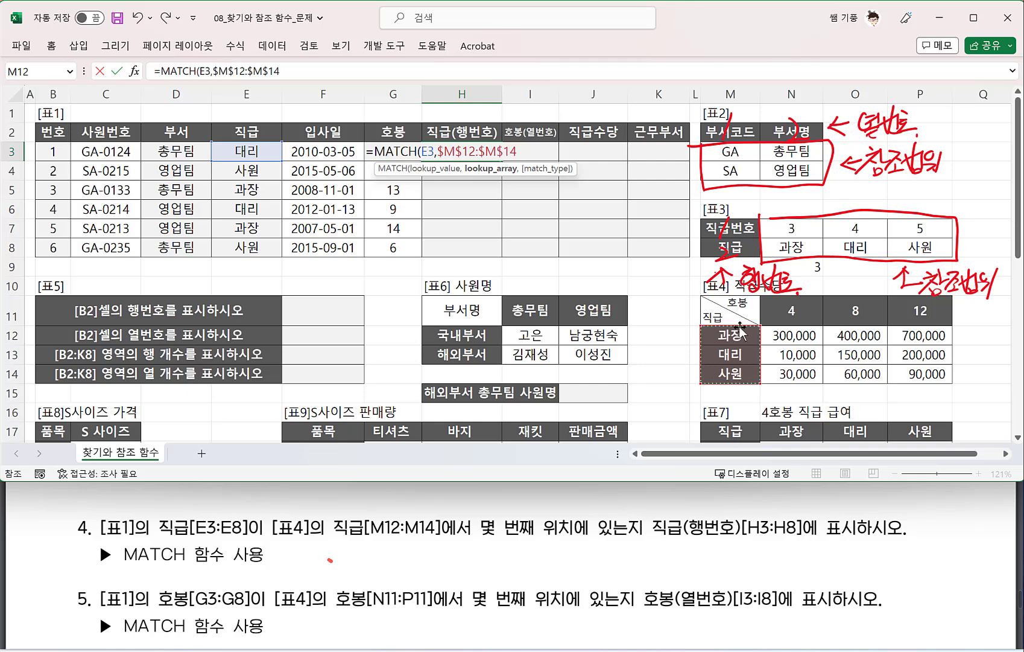
type(",0")
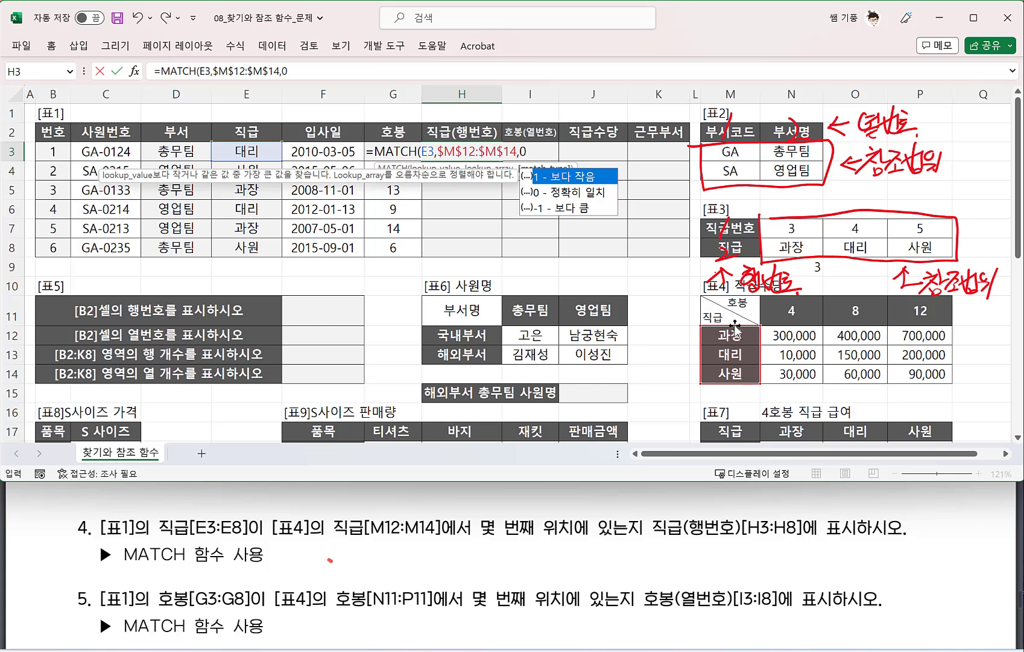
type(")")
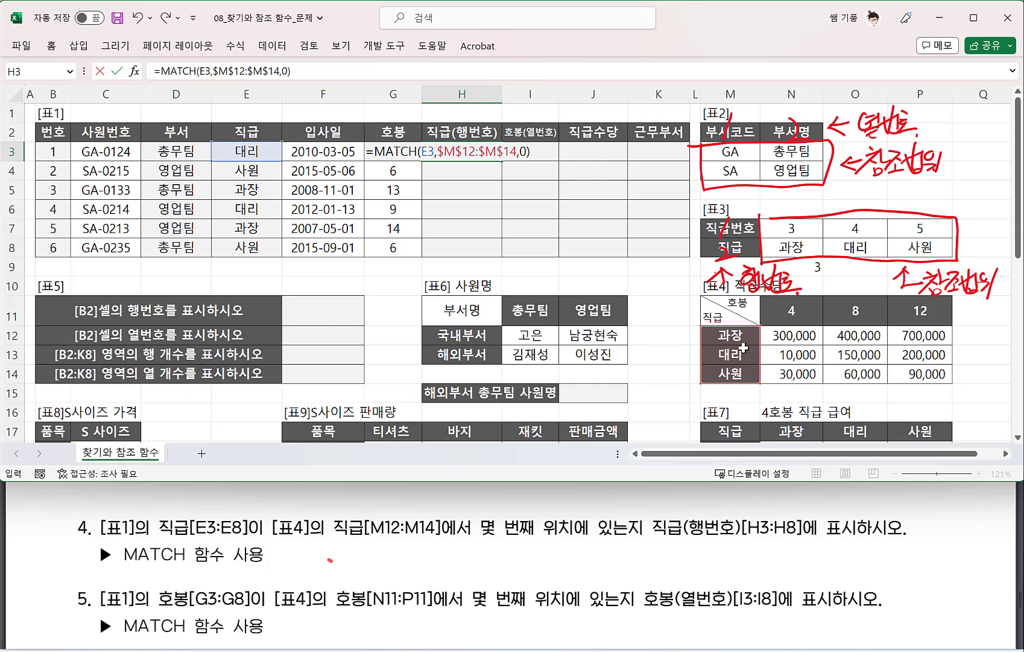
key("ctrl+Return")
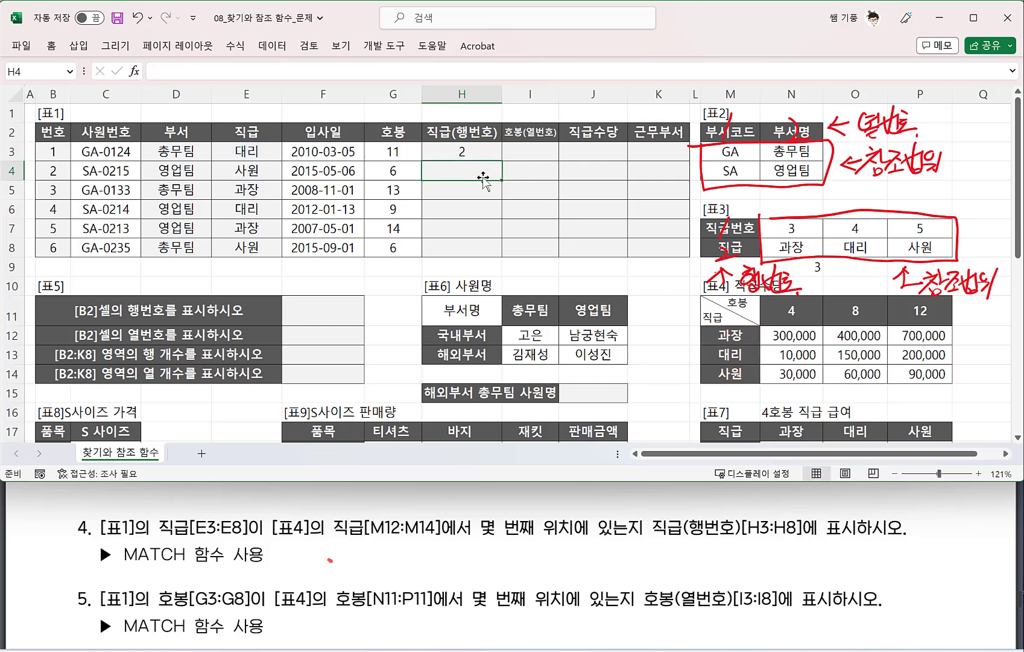
left_click_drag(501, 160, 501, 256)
left_click(443, 154)
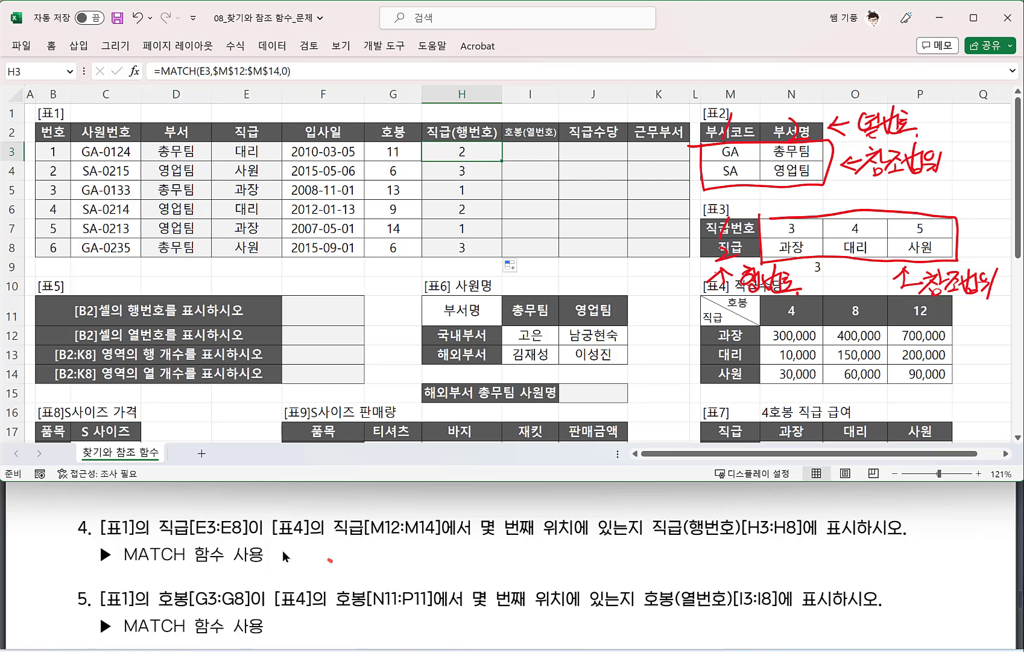
Step: Underline 호봉[G3:G8] and the wording from [표4] onward in exercise 5, and select I3
scroll(282, 549, "down", 1)
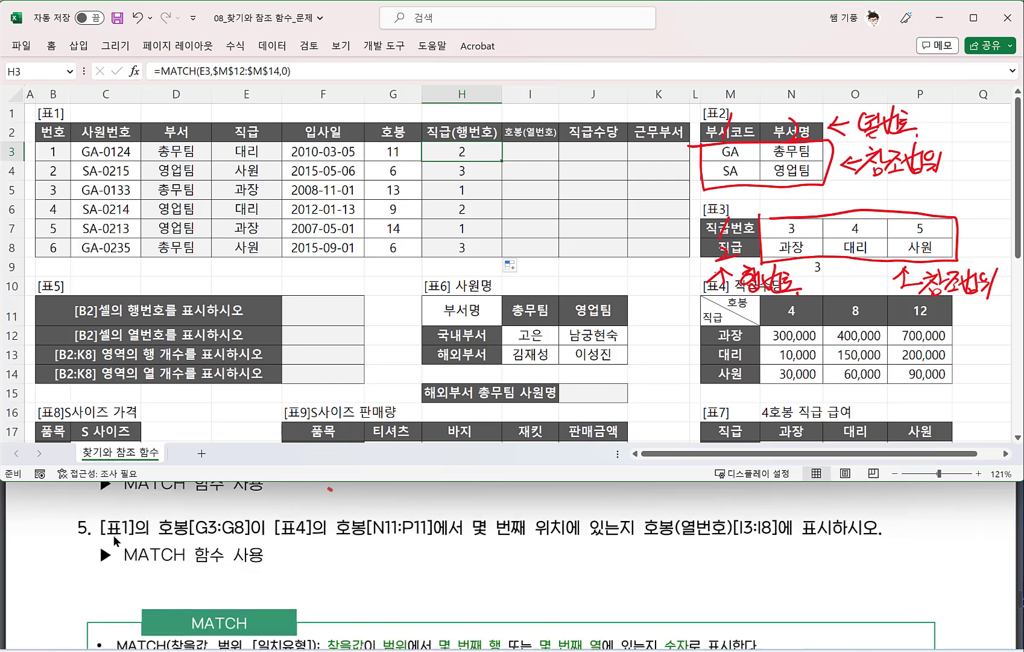
left_click_drag(160, 536, 247, 533)
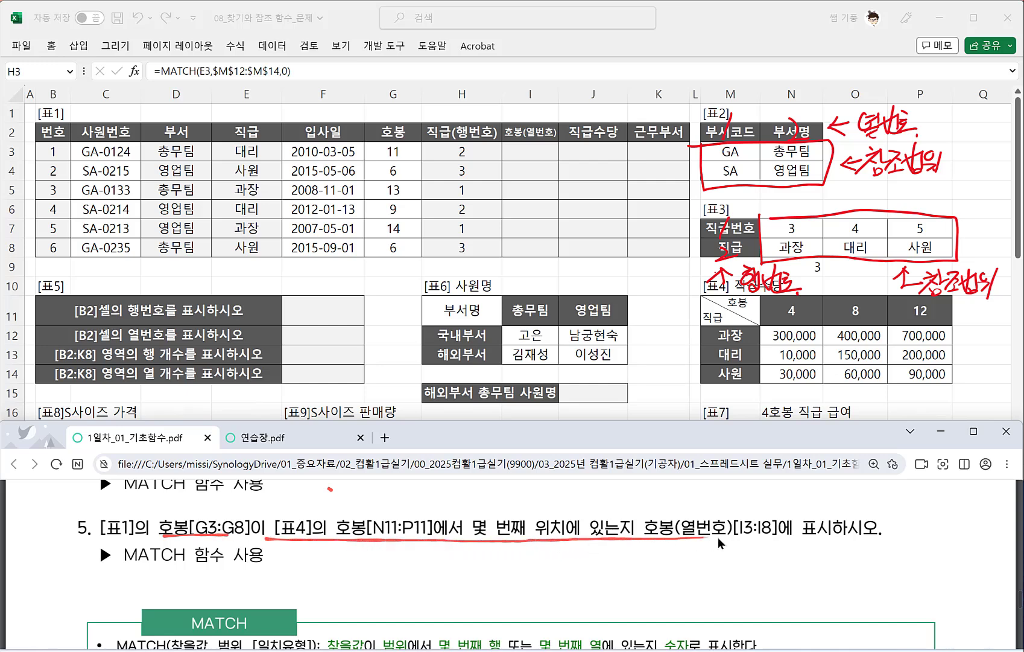
left_click(524, 153)
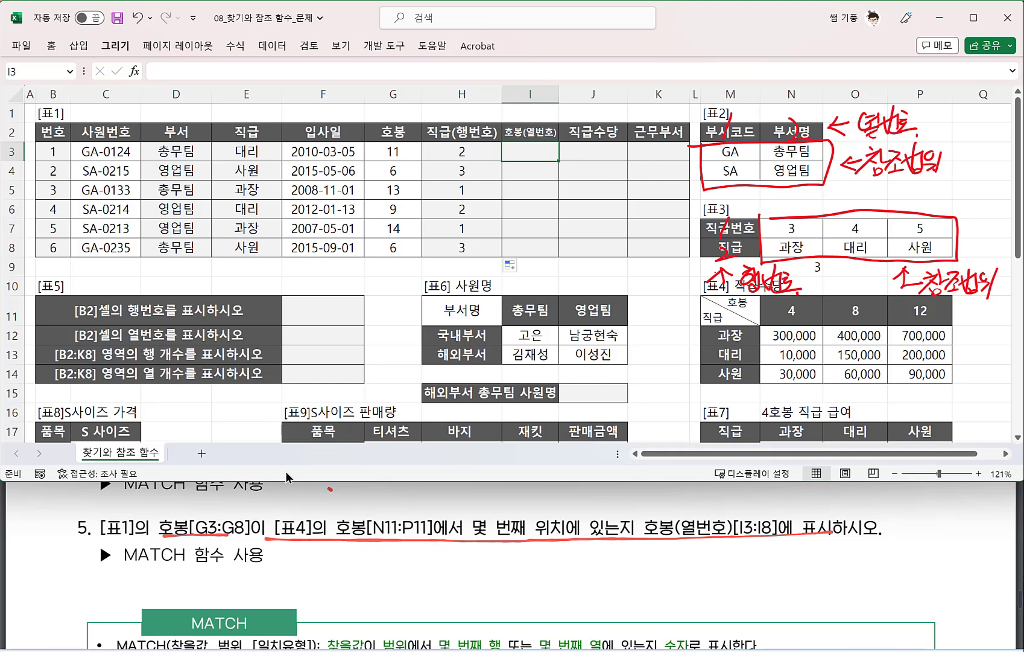
Step: Handwrite an equals sign beneath exercise 5 and review the MATCH notes in 연습장.pdf before returning to the exercise
left_click_drag(455, 569, 468, 572)
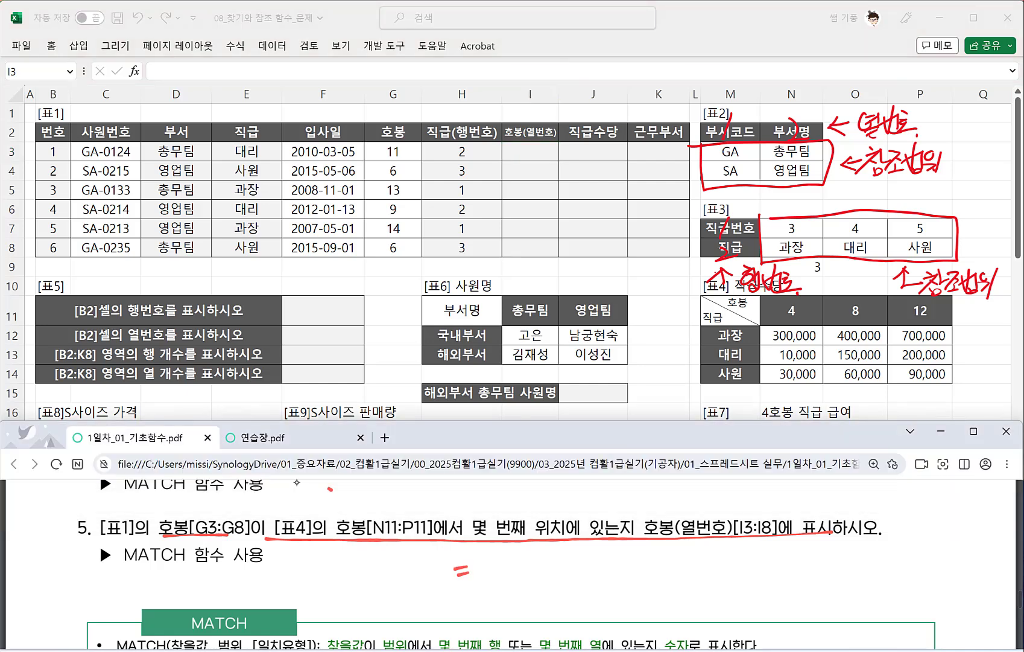
left_click(290, 435)
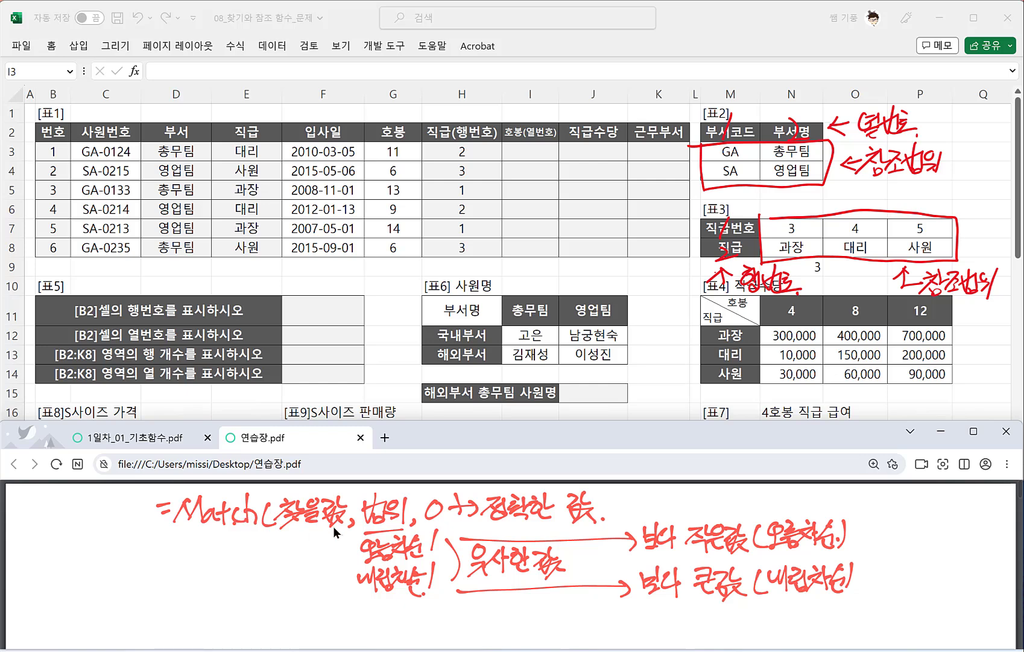
left_click(151, 439)
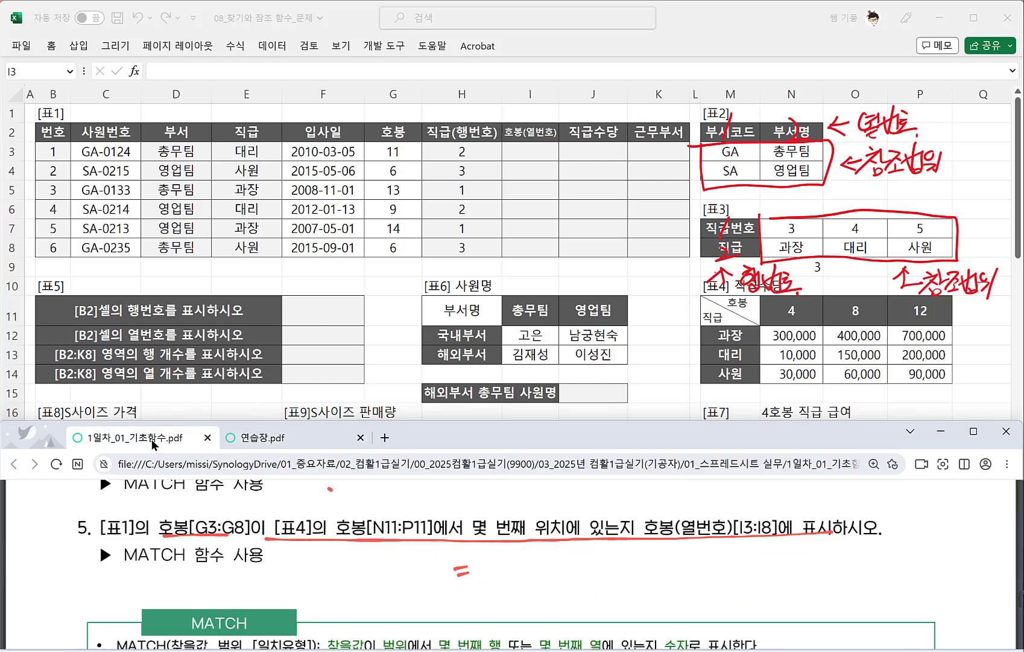
Step: Enter =MATCH(G3,$N$11:$P$11,1) in I3 to find the 호봉 position in 표4
left_click(529, 152)
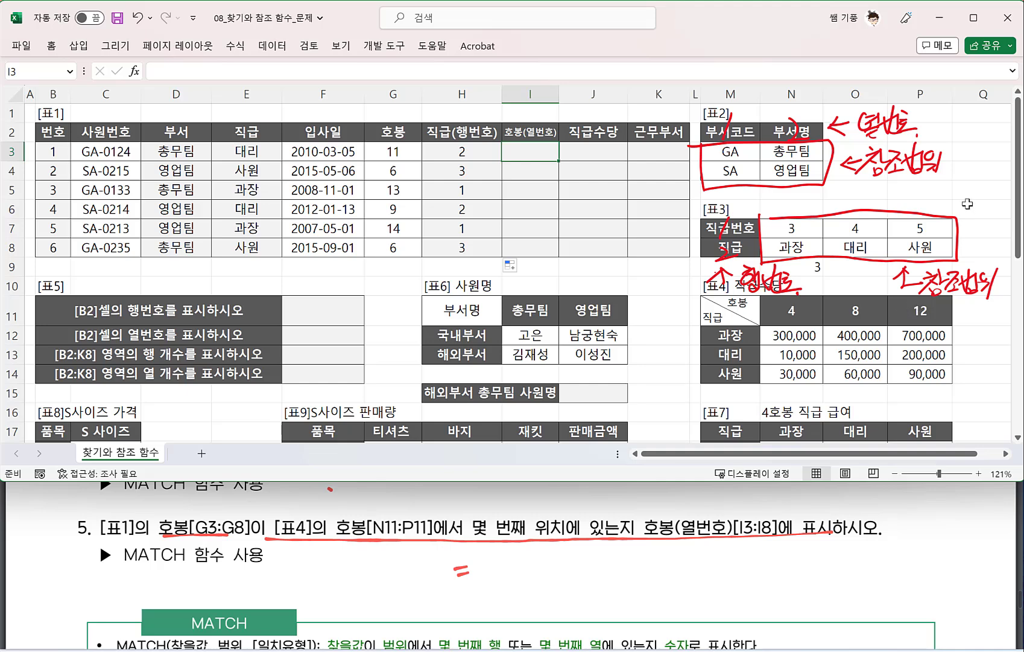
type("=")
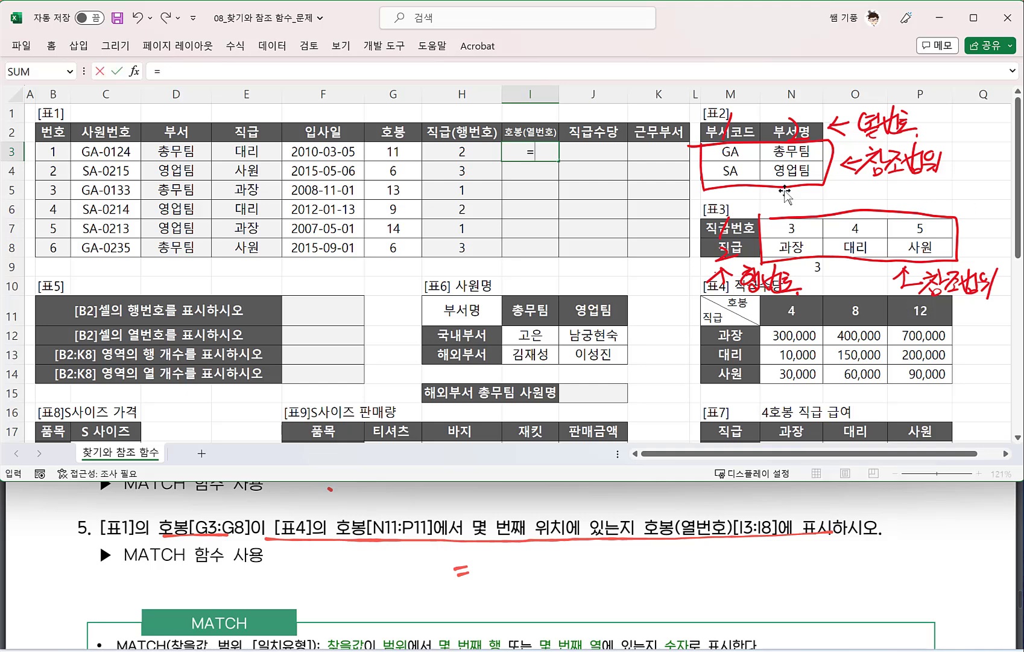
type("MATCH")
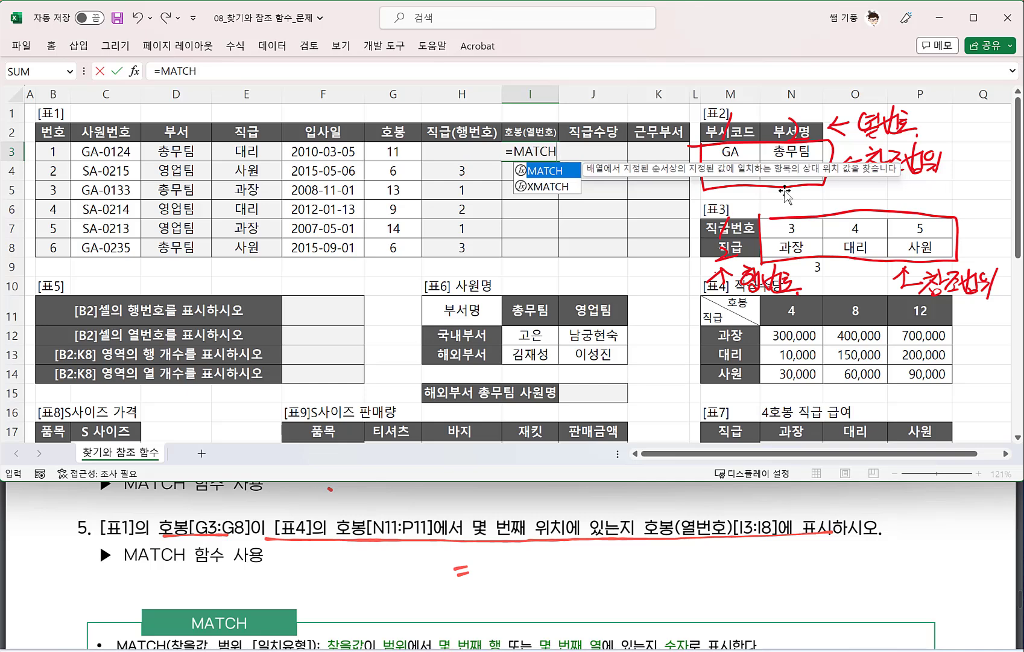
type("(")
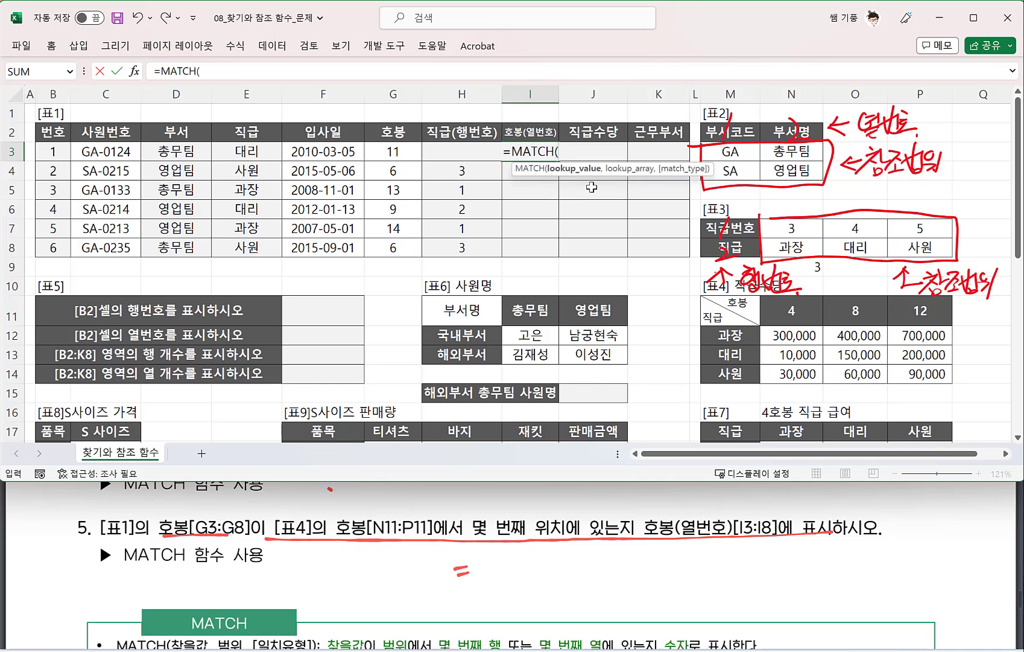
left_click(384, 148)
type(",")
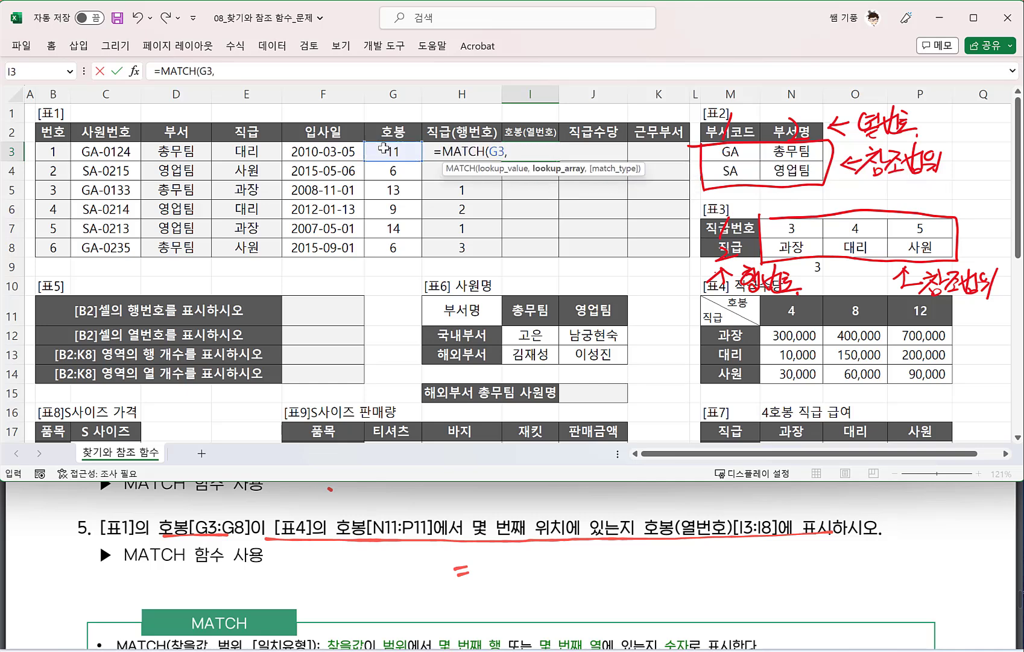
left_click_drag(782, 309, 913, 311)
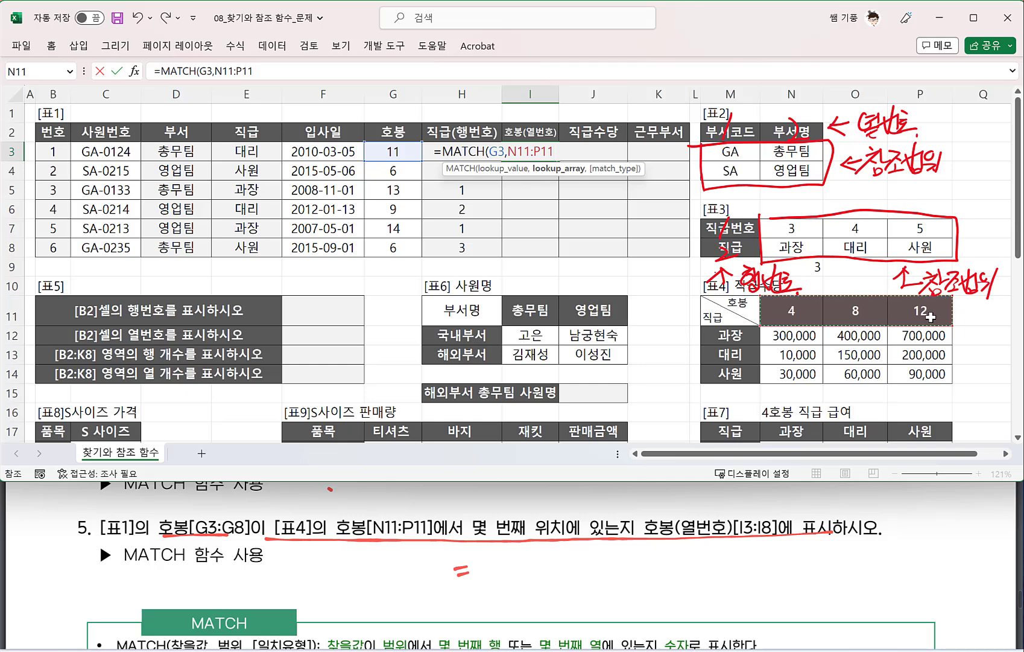
key("F4")
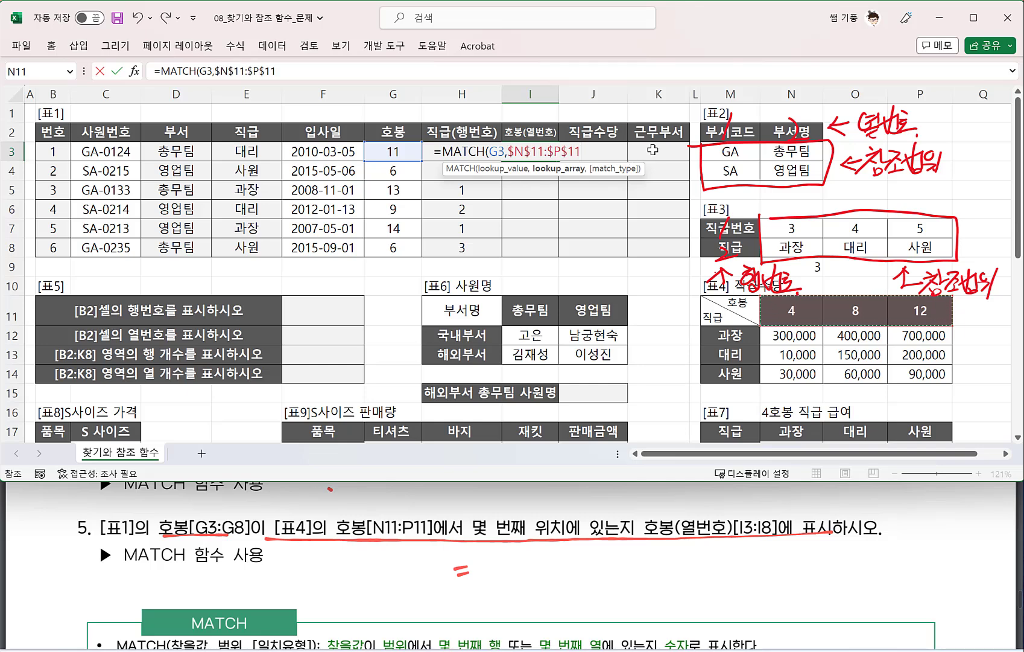
type(",")
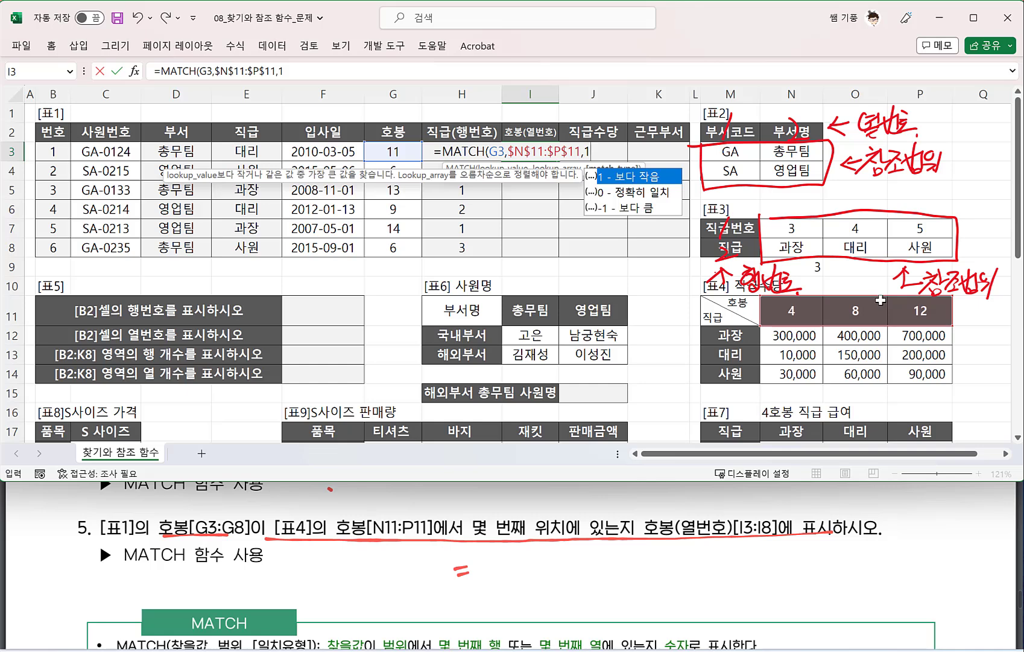
type("1)")
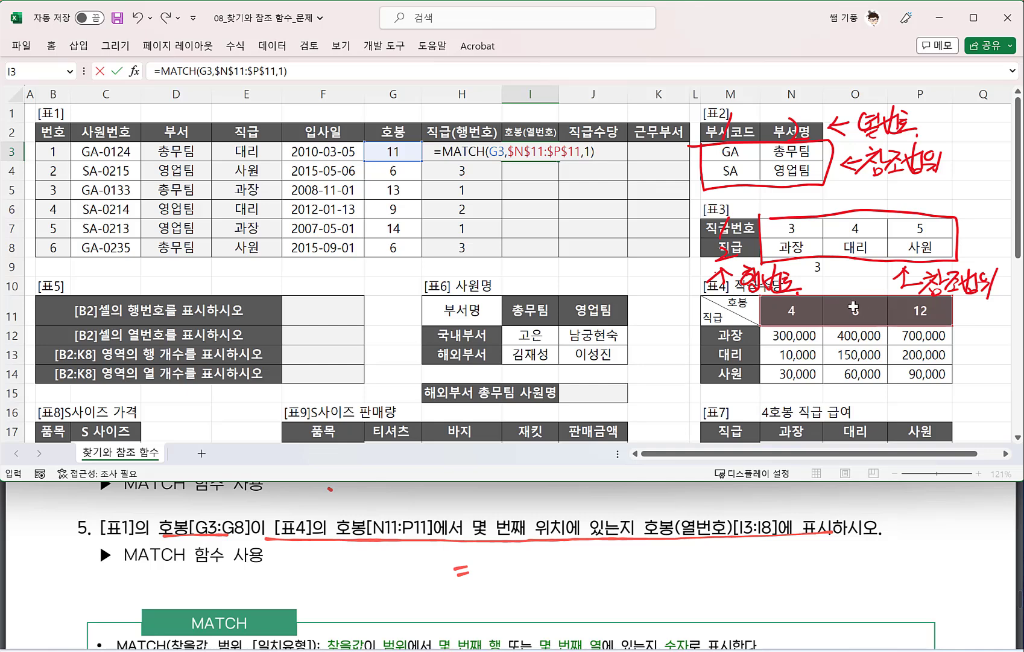
key("Return")
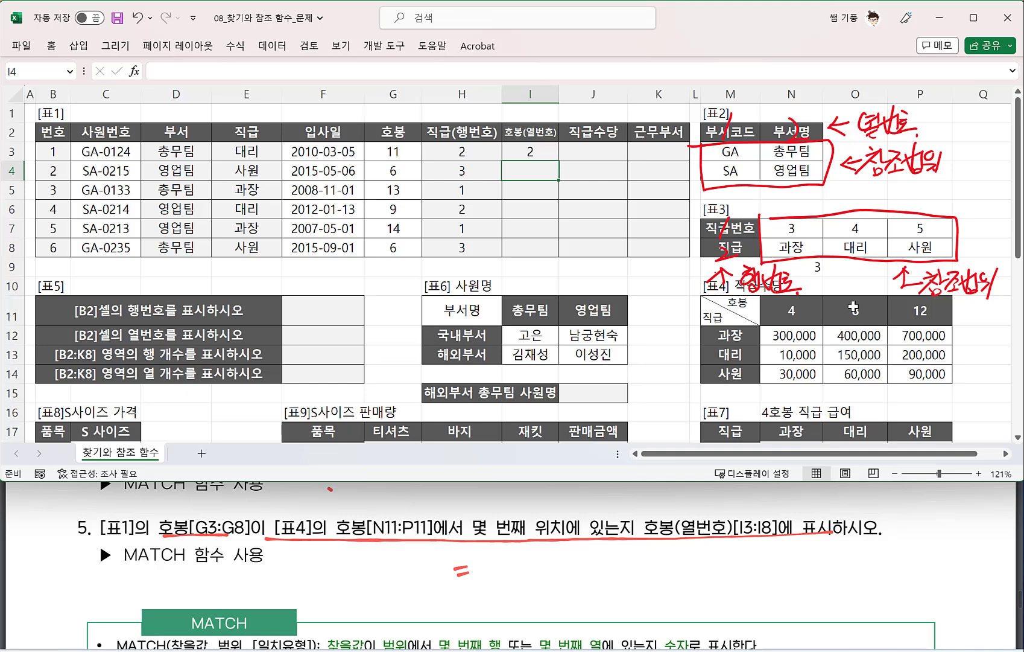
Step: Fill the I3 formula down through I8 and check the copied formula in I5
left_click(531, 150)
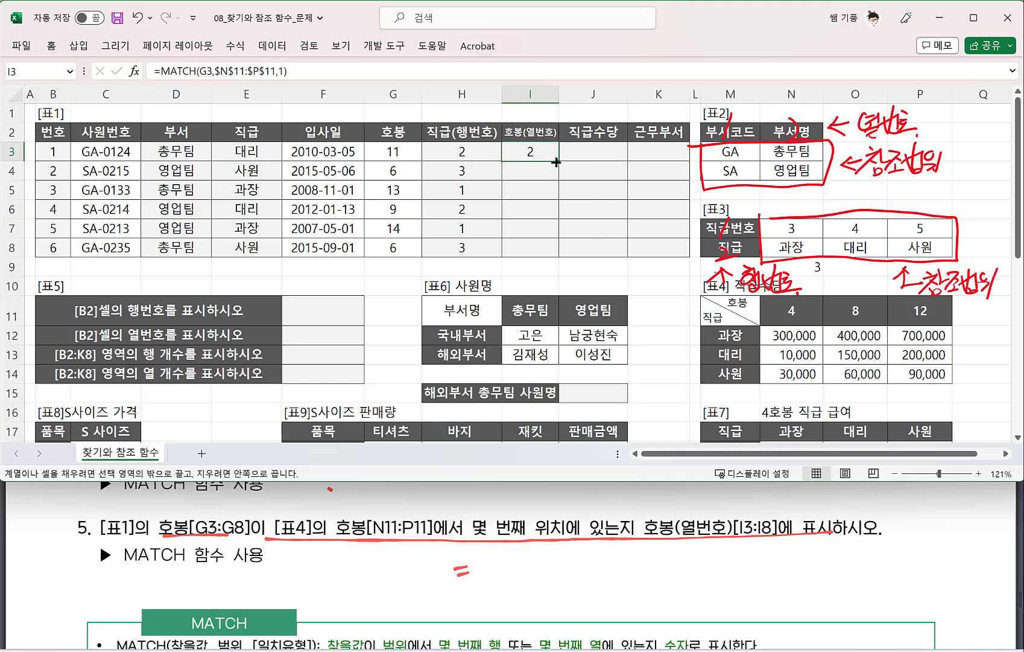
left_click_drag(555, 161, 555, 257)
left_click(531, 190)
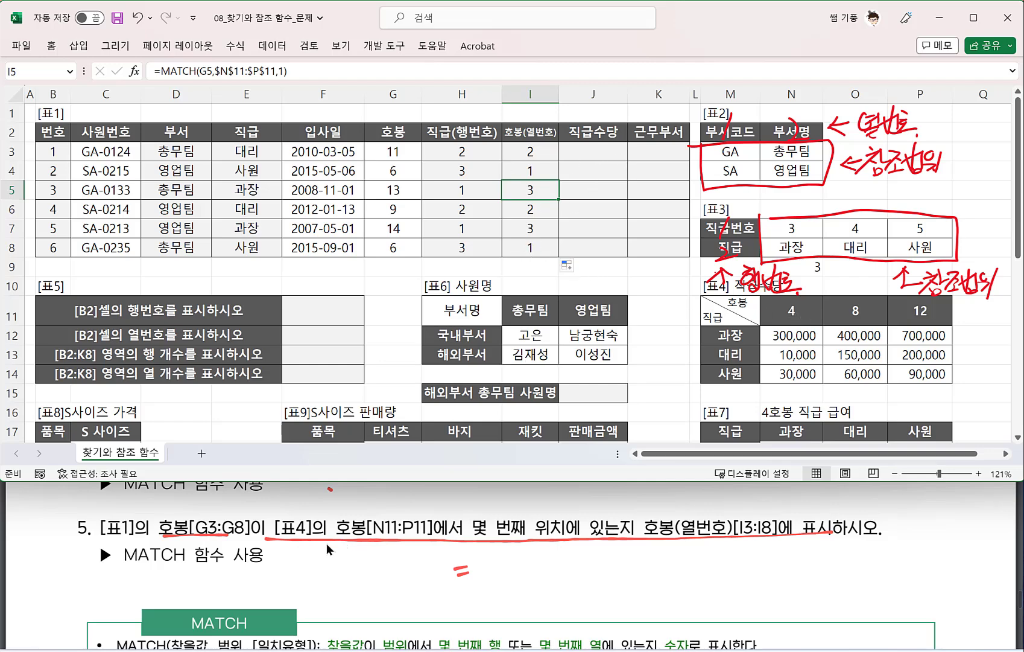
Step: Handwrite =index(범위,행,열) beside the INDEX, MATCH hint of exercise 6 and underline 범위
scroll(307, 546, "down", 2)
scroll(302, 543, "down", 4)
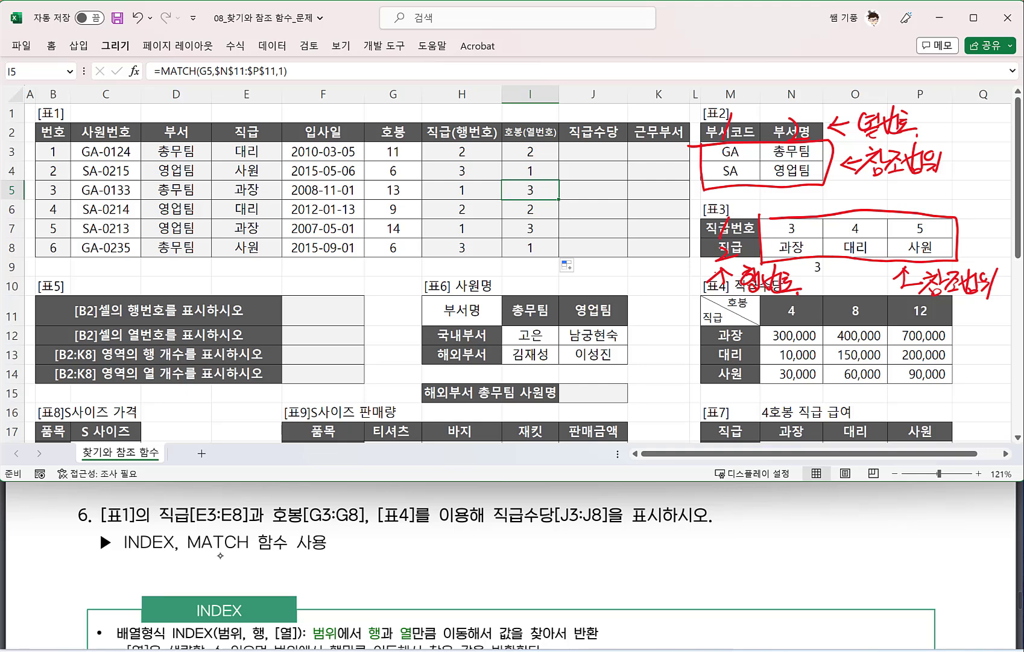
left_click_drag(576, 545, 587, 544)
left_click_drag(576, 551, 595, 555)
left_click_drag(590, 539, 612, 554)
left_click_drag(621, 526, 624, 552)
left_click_drag(626, 545, 642, 548)
mouse_move(637, 538)
left_mouse_down()
mouse_move(651, 551)
mouse_move(638, 553)
mouse_move(672, 552)
mouse_move(676, 540)
left_mouse_up()
mouse_move(682, 523)
left_mouse_down()
mouse_move(677, 551)
mouse_move(694, 533)
left_mouse_up()
mouse_move(690, 533)
left_mouse_down()
mouse_move(690, 550)
mouse_move(707, 543)
left_mouse_up()
left_click_drag(687, 544, 709, 551)
mouse_move(711, 544)
left_mouse_down()
mouse_move(717, 553)
mouse_move(731, 539)
left_mouse_up()
left_click_drag(731, 532, 738, 543)
mouse_move(744, 530)
left_mouse_down()
mouse_move(743, 547)
mouse_move(734, 544)
left_mouse_up()
mouse_move(750, 546)
left_mouse_down()
mouse_move(747, 556)
mouse_move(762, 533)
left_mouse_up()
mouse_move(762, 533)
left_mouse_down()
mouse_move(777, 532)
mouse_move(776, 544)
left_mouse_up()
left_click_drag(760, 542, 772, 555)
left_click_drag(764, 550, 782, 556)
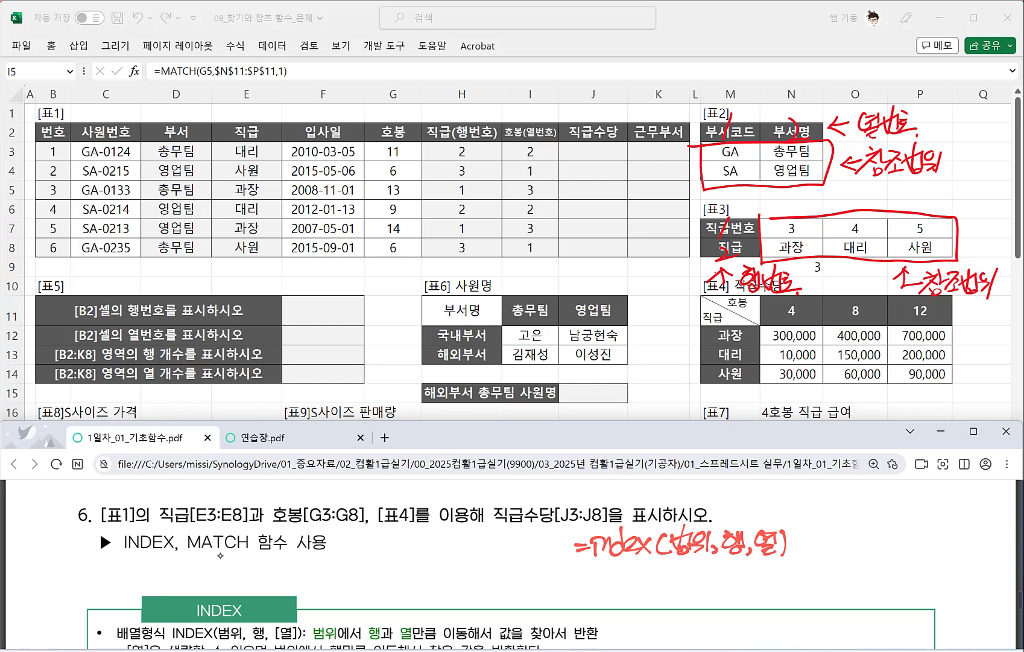
left_click_drag(673, 563, 705, 558)
Step: Enter the example formula =INDEX(D3:F8,3,2) in E9 beneath 표1 and clear the cell again
left_click(265, 267)
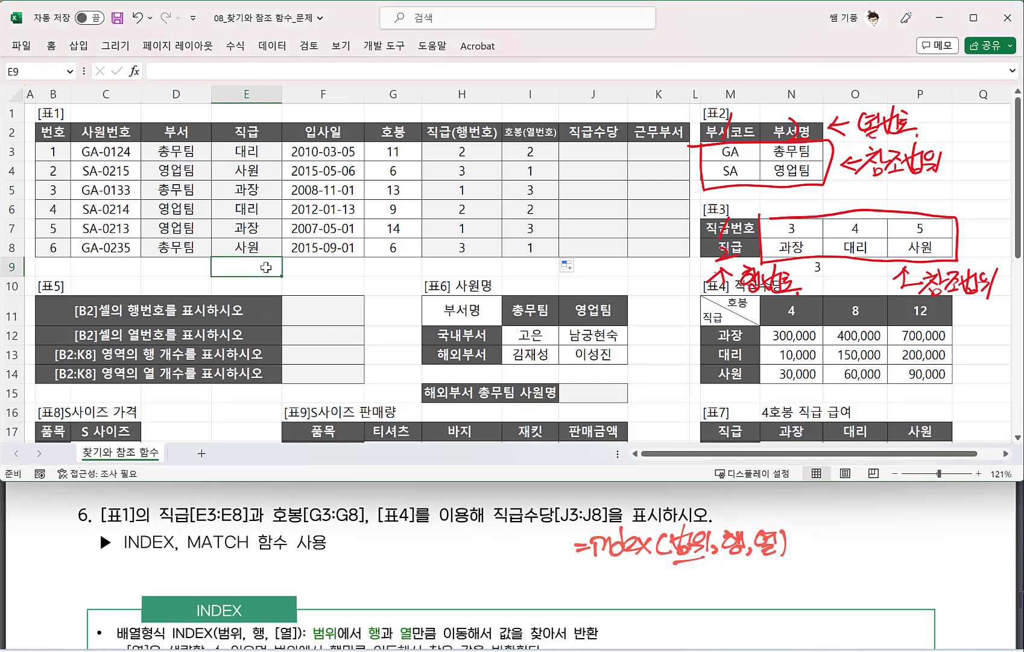
type("=INDE")
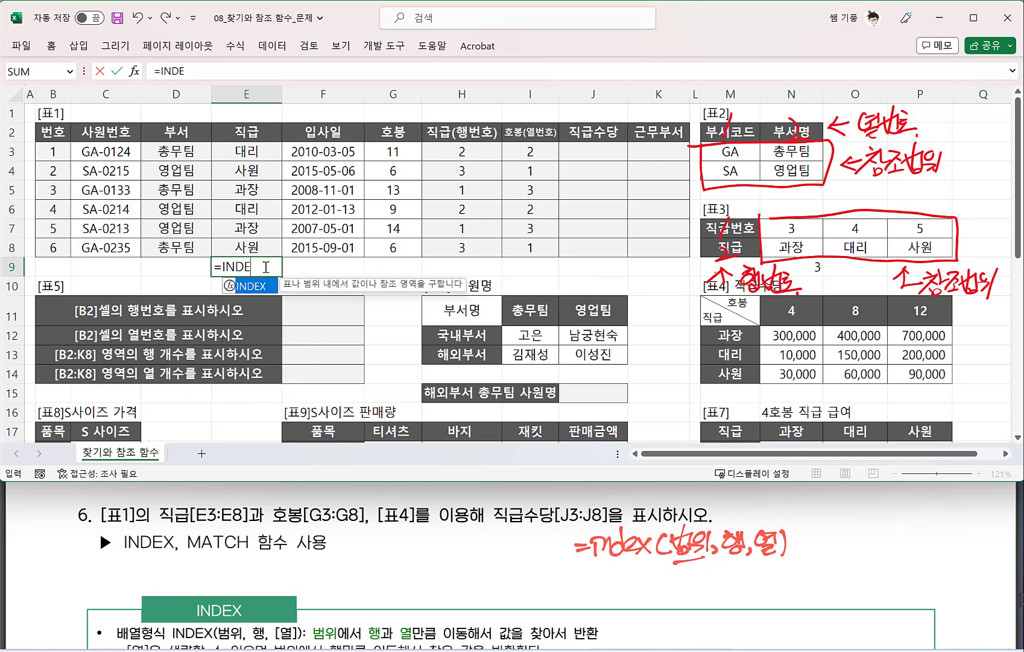
type("X(")
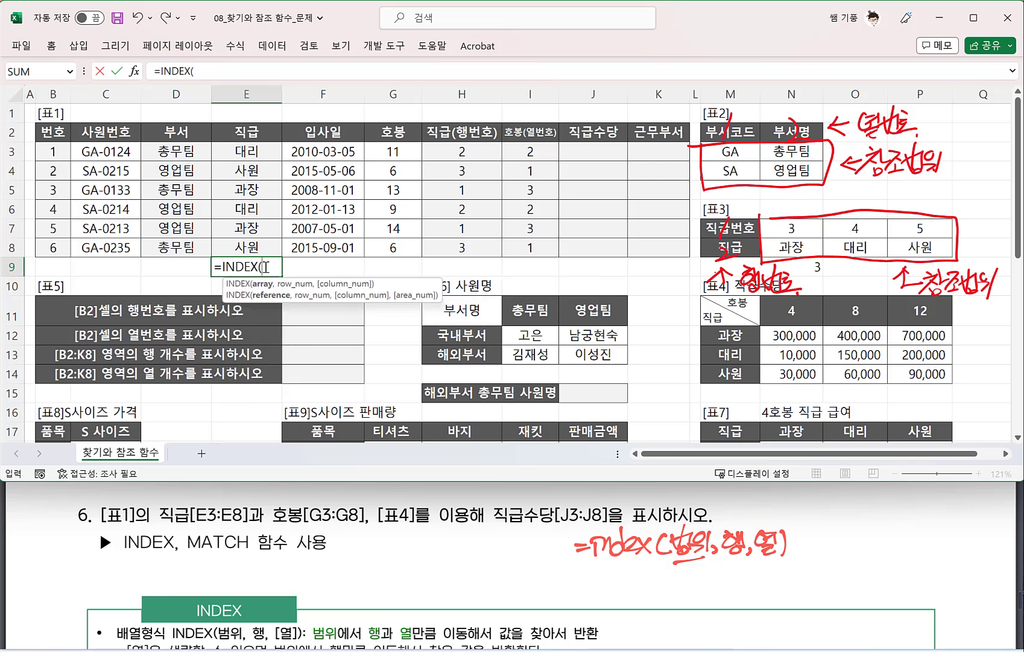
type("3,")
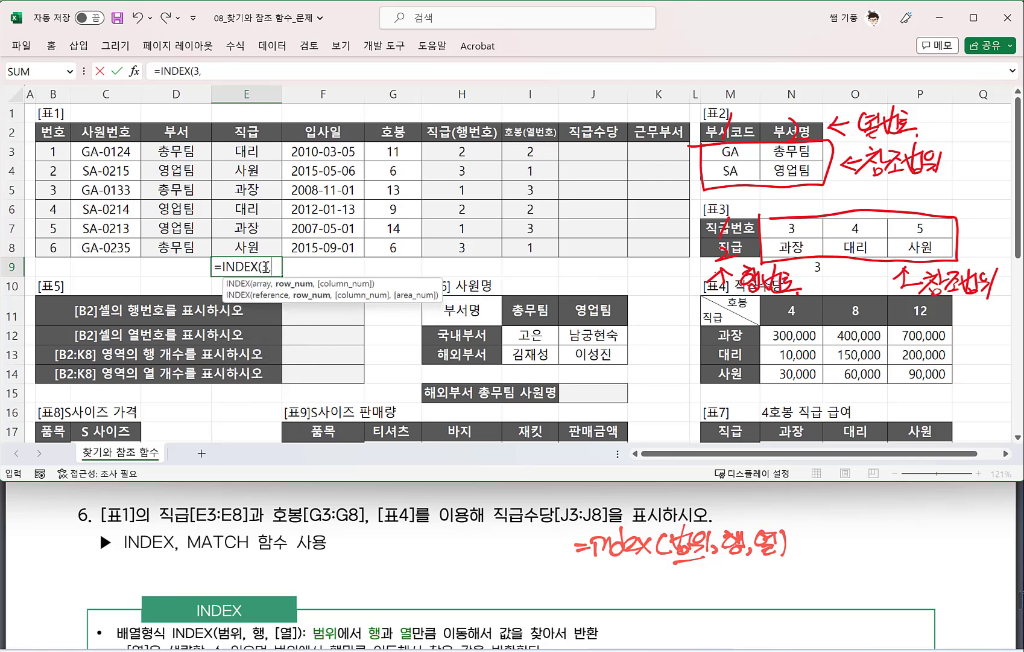
type("2)")
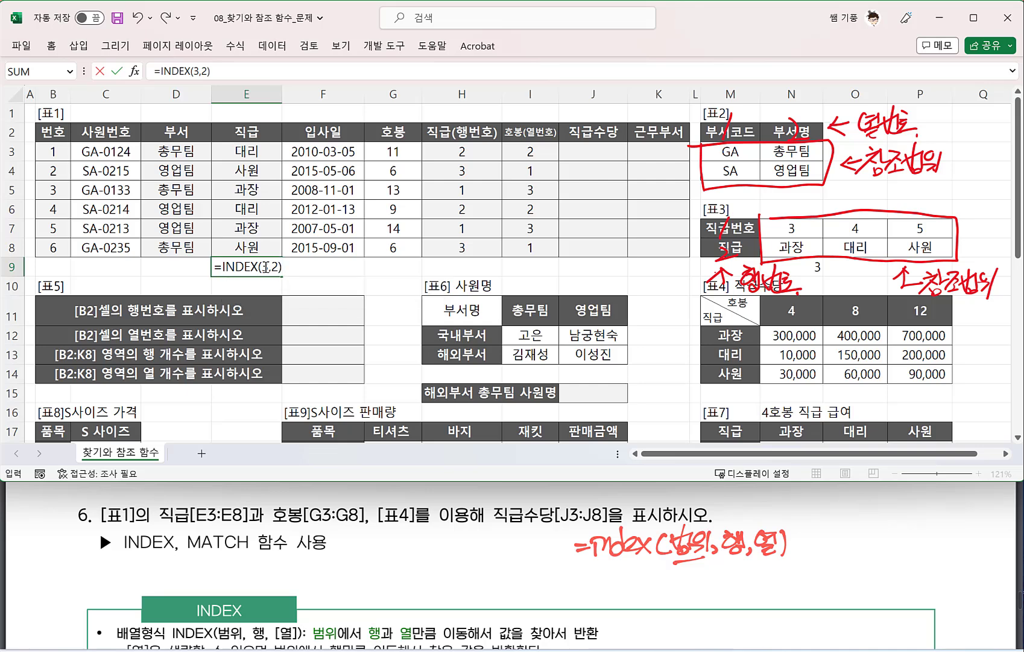
key("BackSpace")
key("BackSpace")
key("BackSpace")
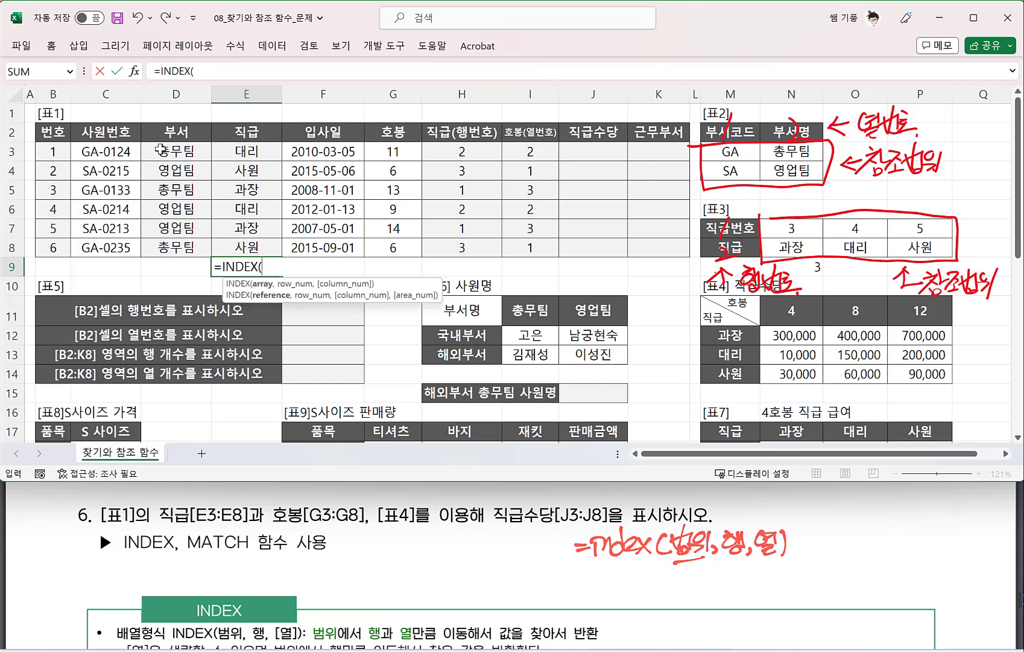
left_click_drag(160, 151, 291, 249)
type(",")
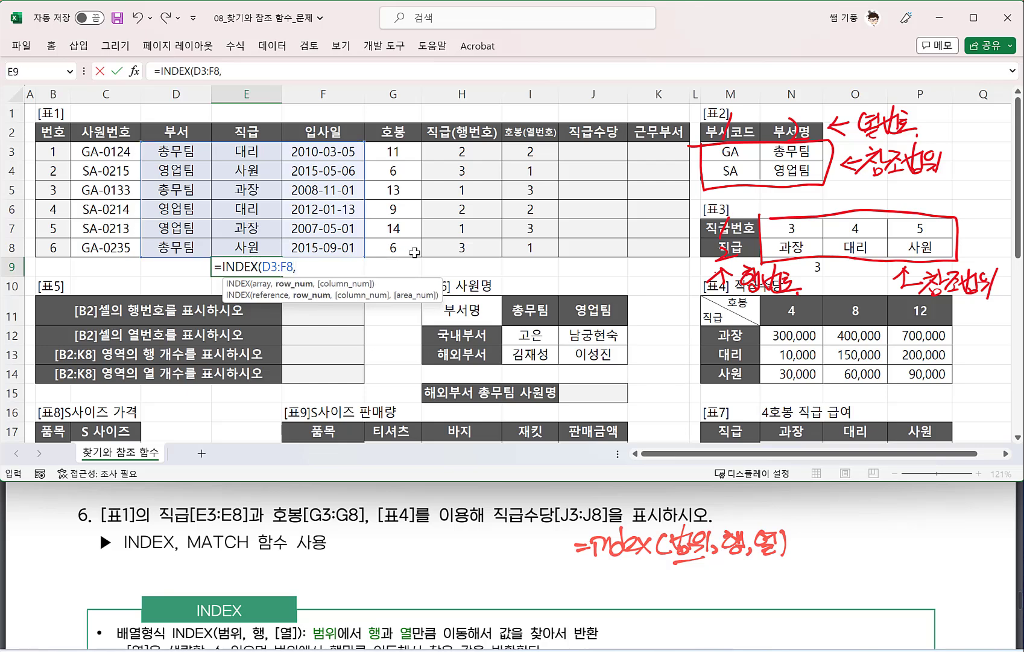
type("3,2)")
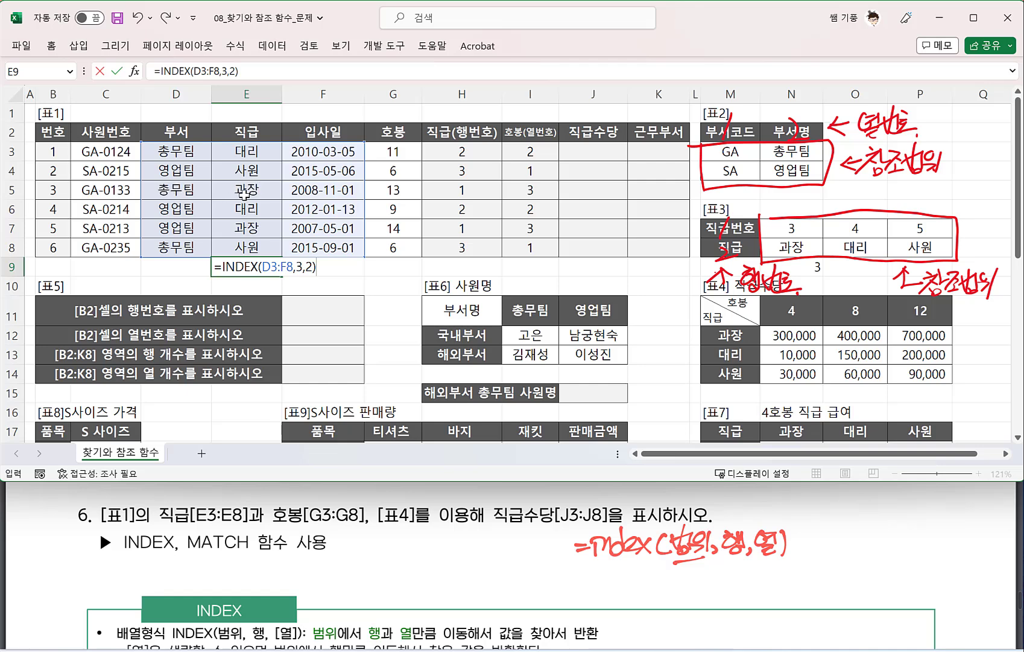
key("Return")
left_click(237, 265)
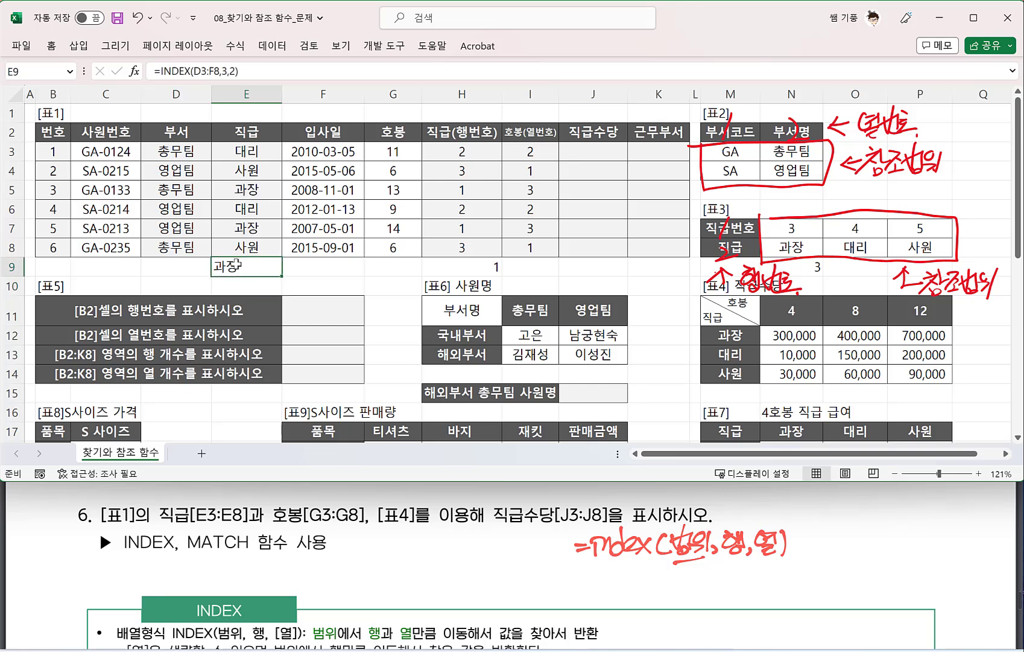
key("Delete")
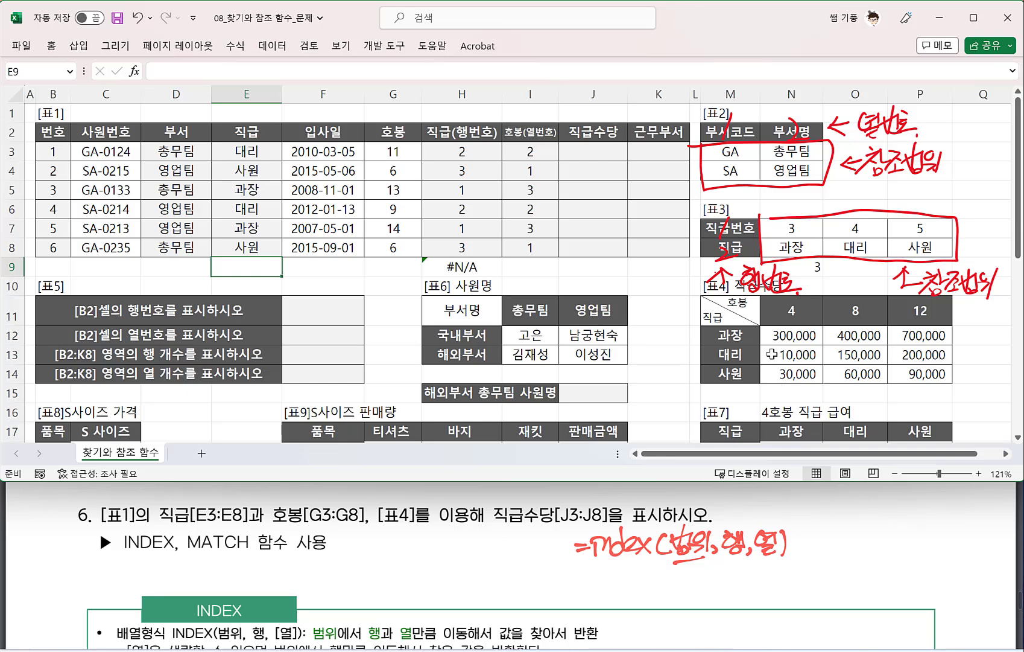
Step: Start an INDEX formula in J3 with the 직급수당 amounts of 표4, $N$12:$P$14, as its absolute range
left_click(590, 152)
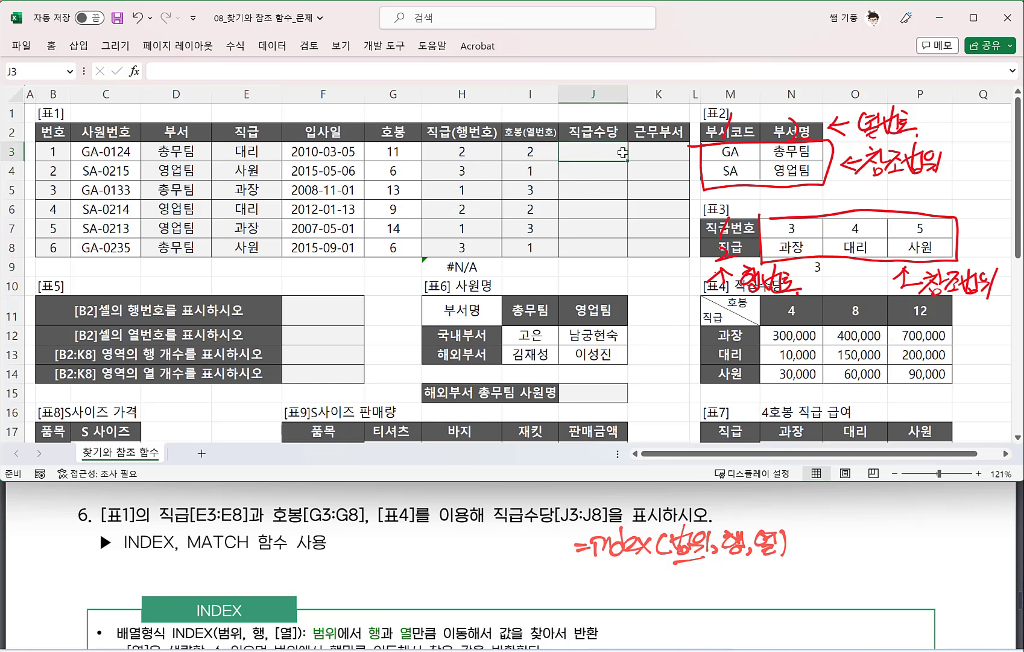
type("=IND")
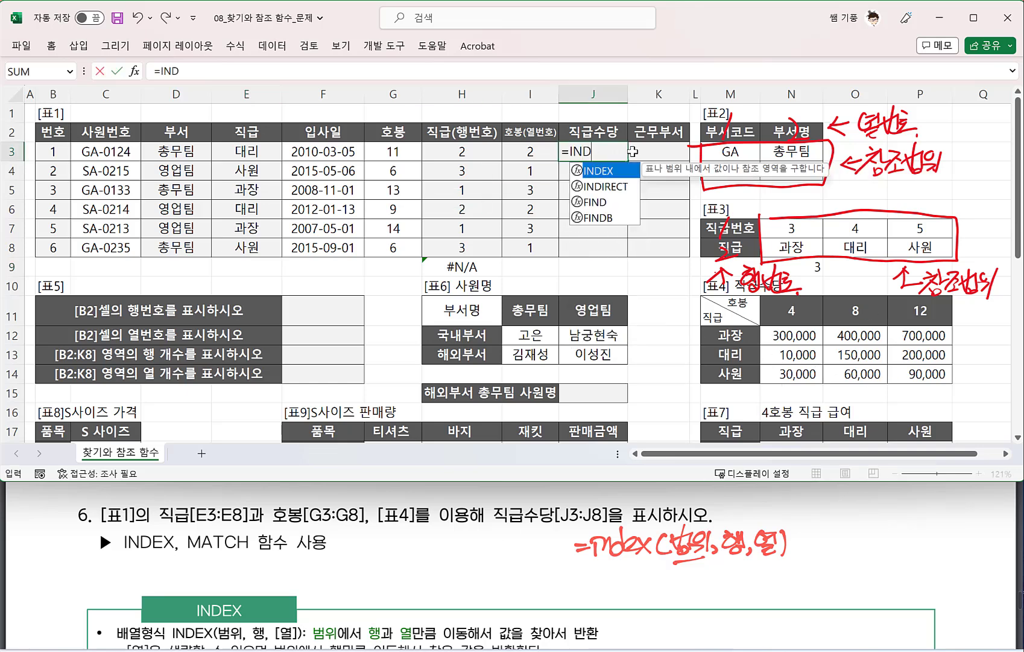
type("EX(")
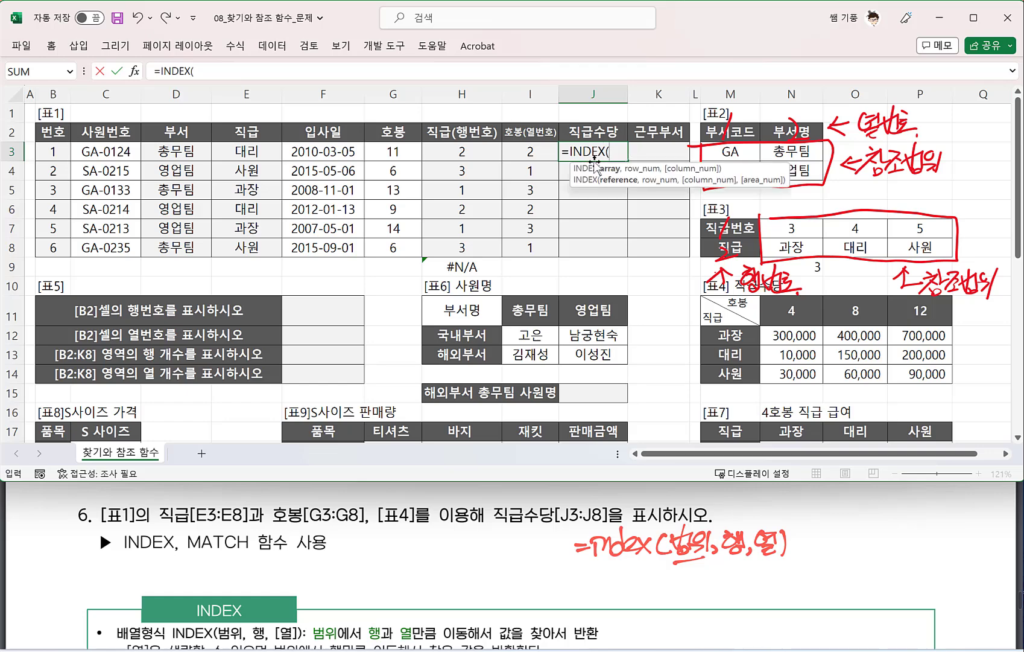
left_click(1004, 454)
left_click(1004, 454)
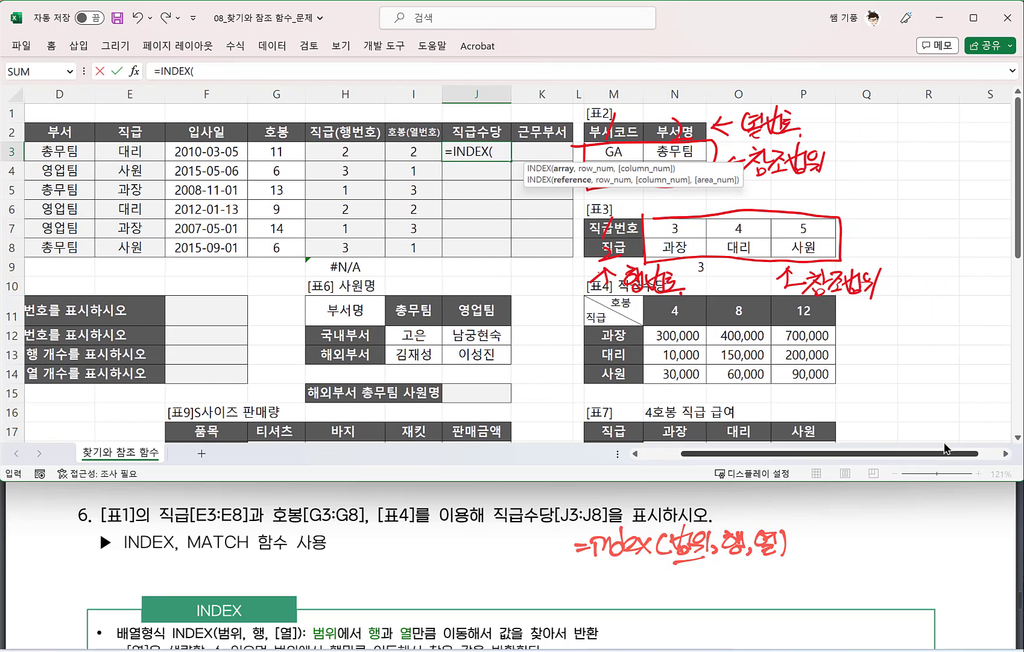
left_click_drag(674, 336, 793, 368)
key("F4")
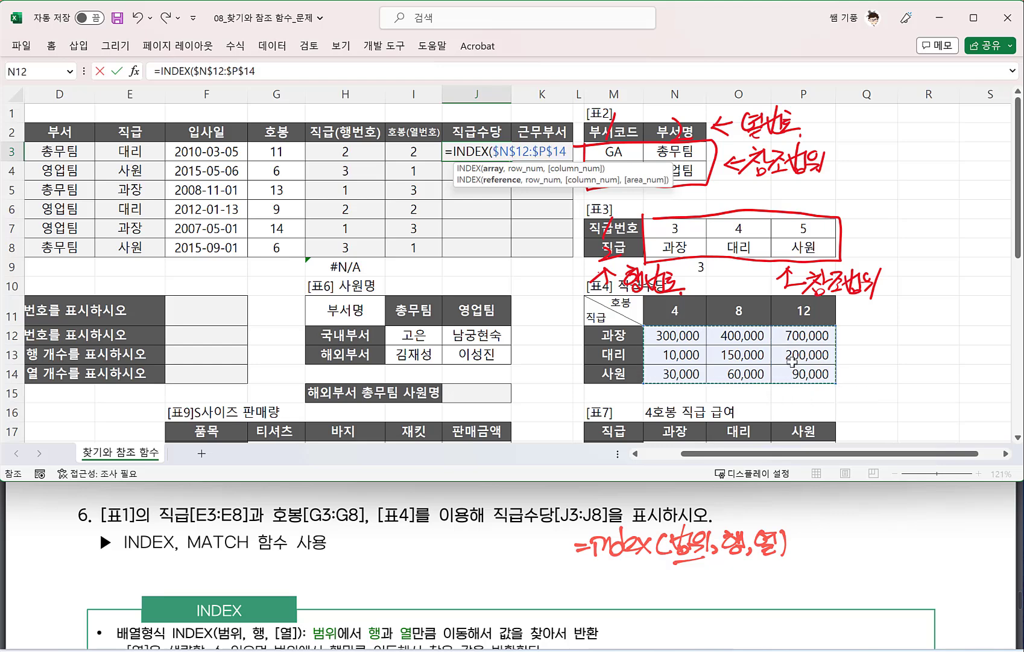
type(",")
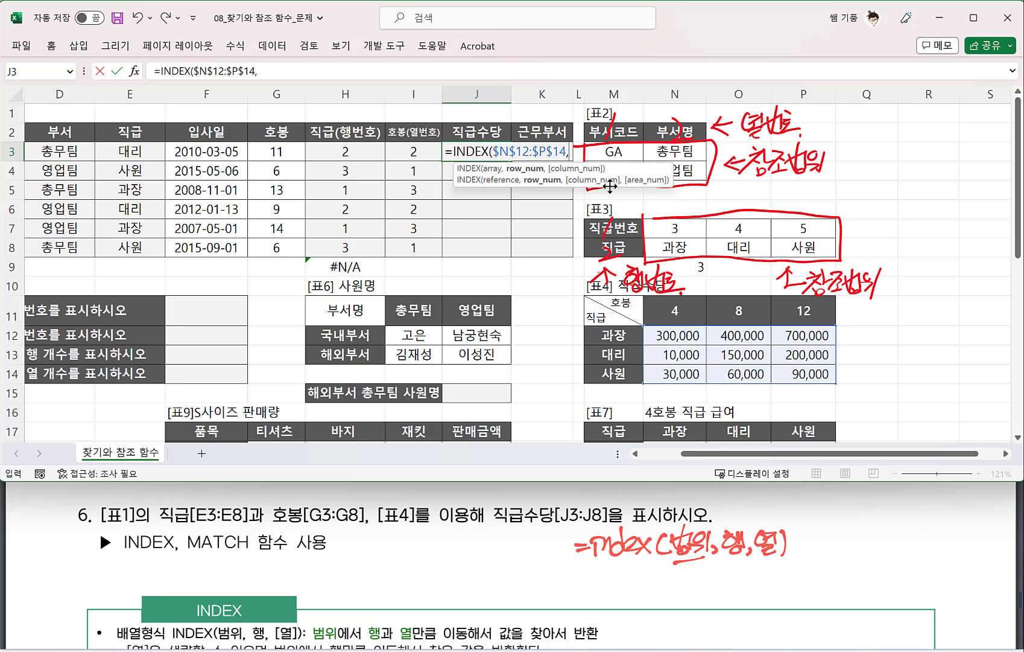
Step: Add MATCH(E3,$M$12:$M$14,0) as the row argument of the INDEX formula in J3
left_click(569, 152)
type("MATCH")
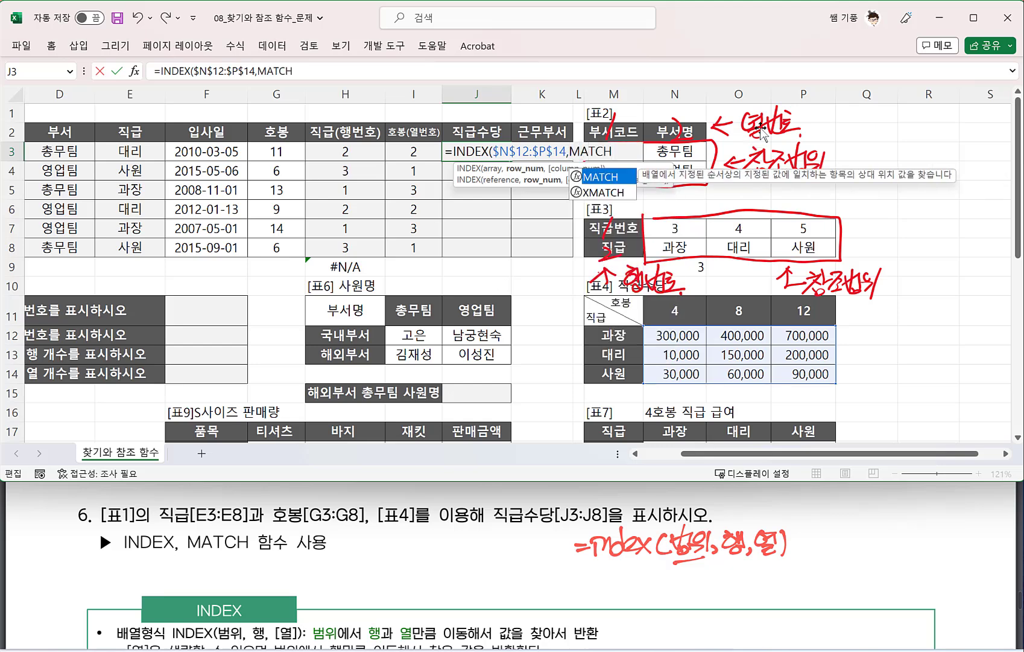
type("(")
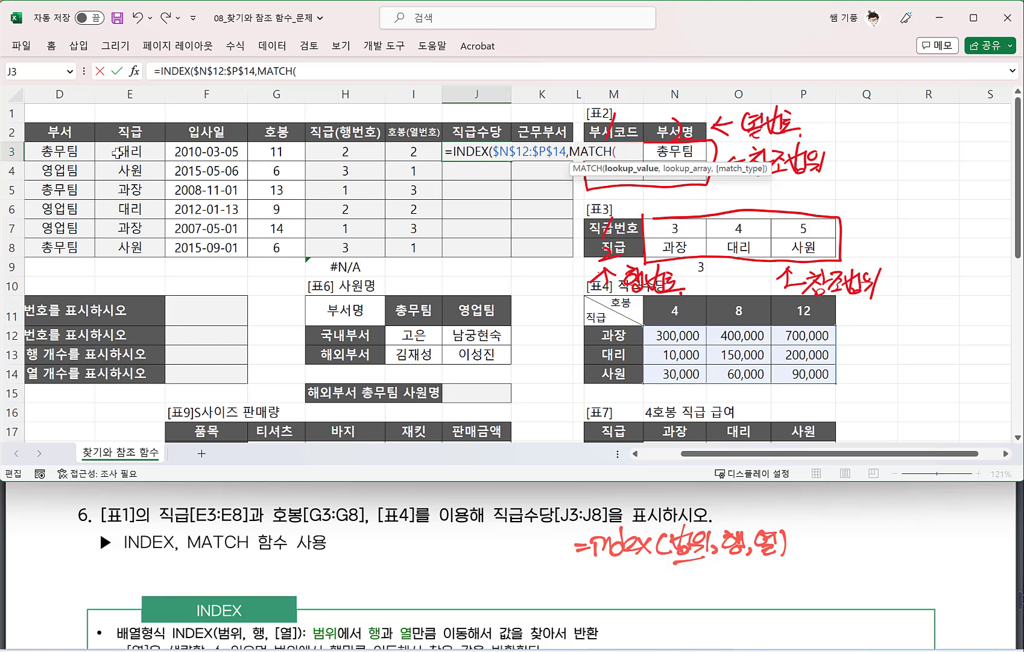
left_click(118, 151)
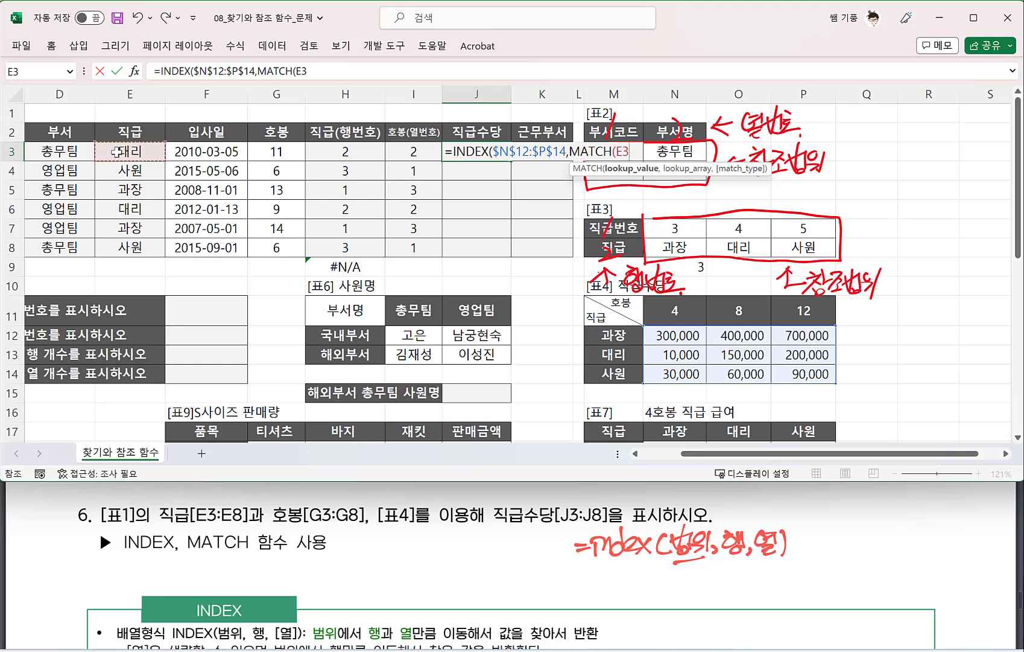
type(",")
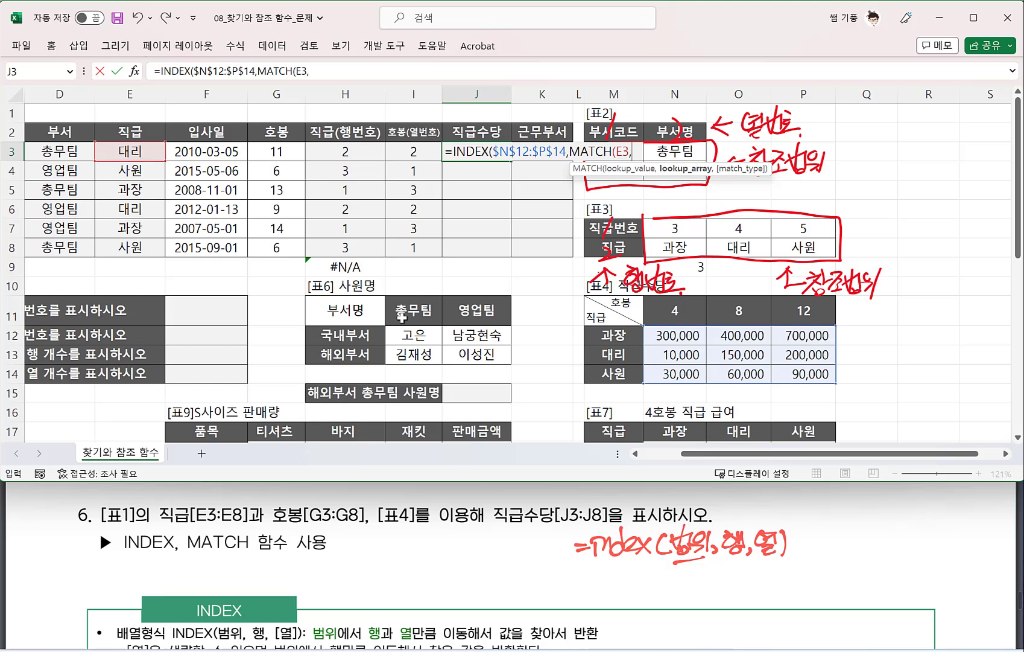
left_click_drag(607, 340, 613, 374)
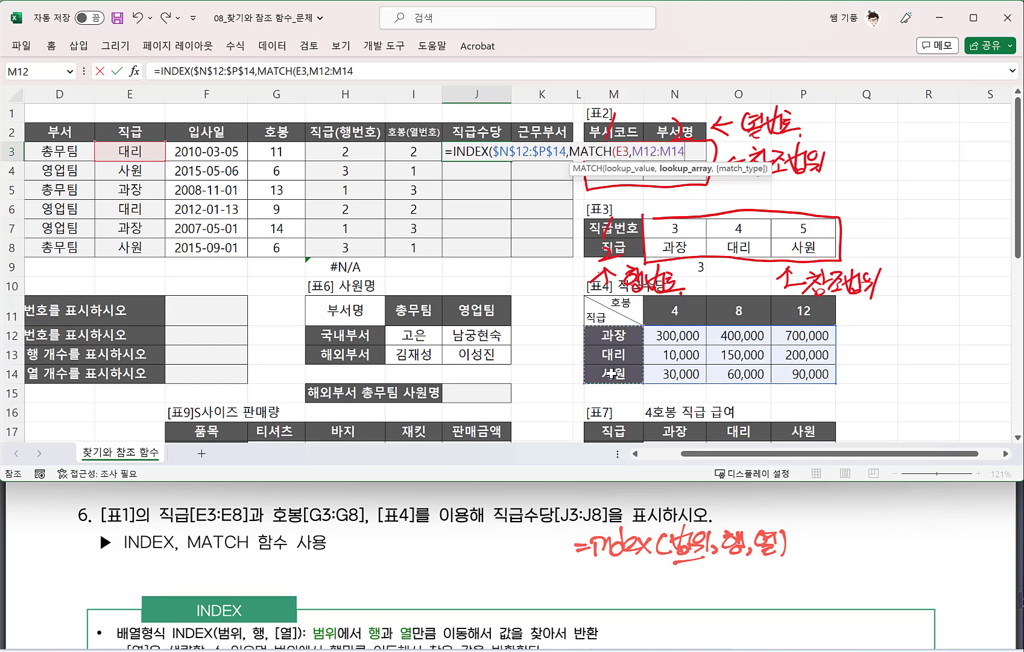
key("F4")
type(",")
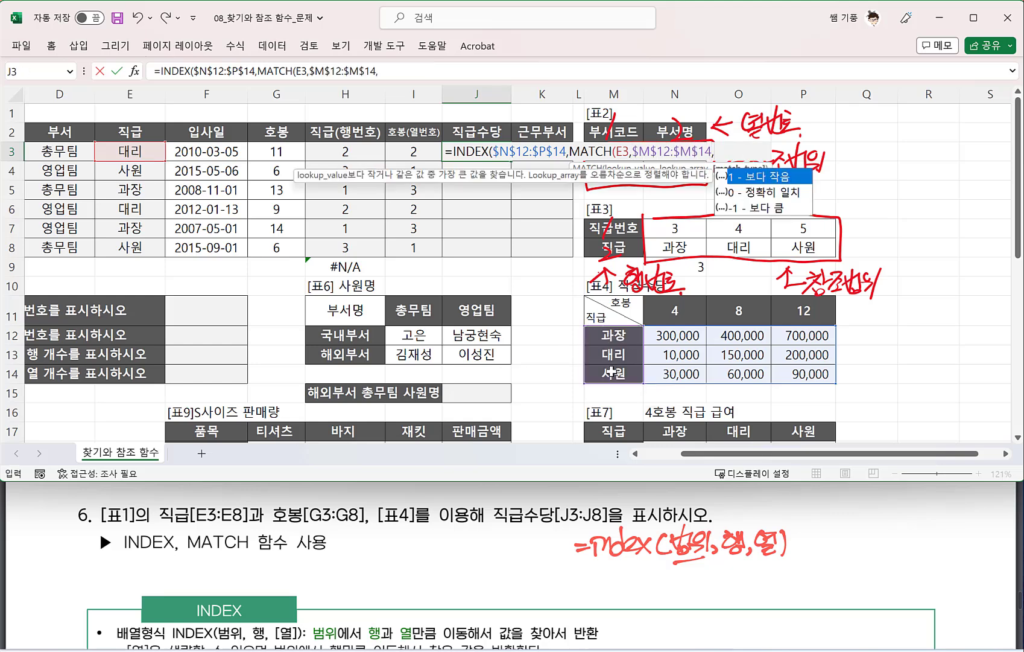
type("0)")
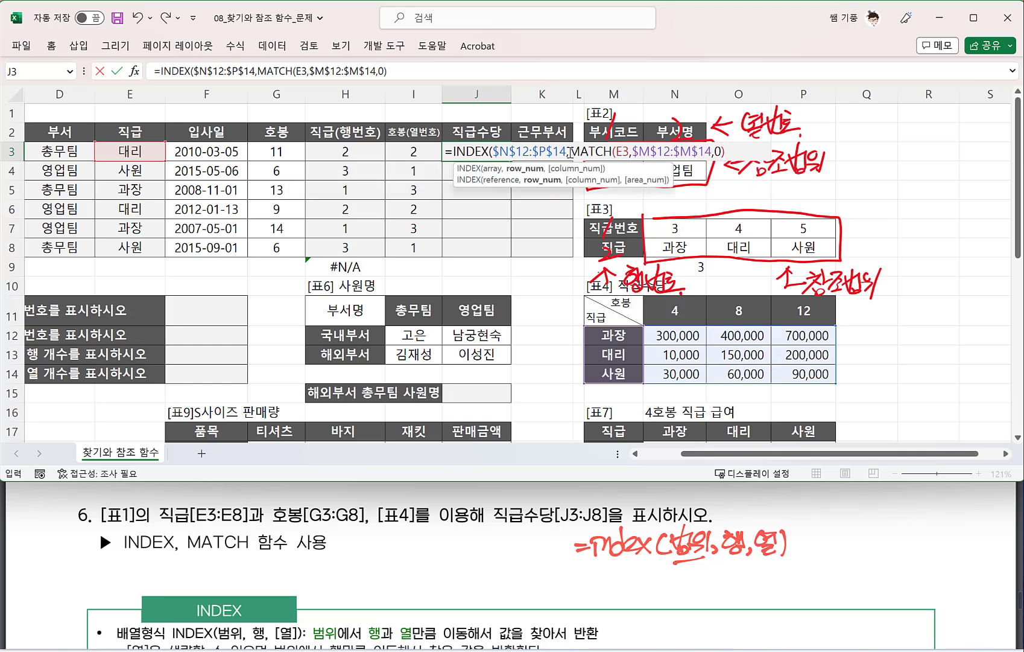
left_click_drag(570, 151, 724, 152)
type(",")
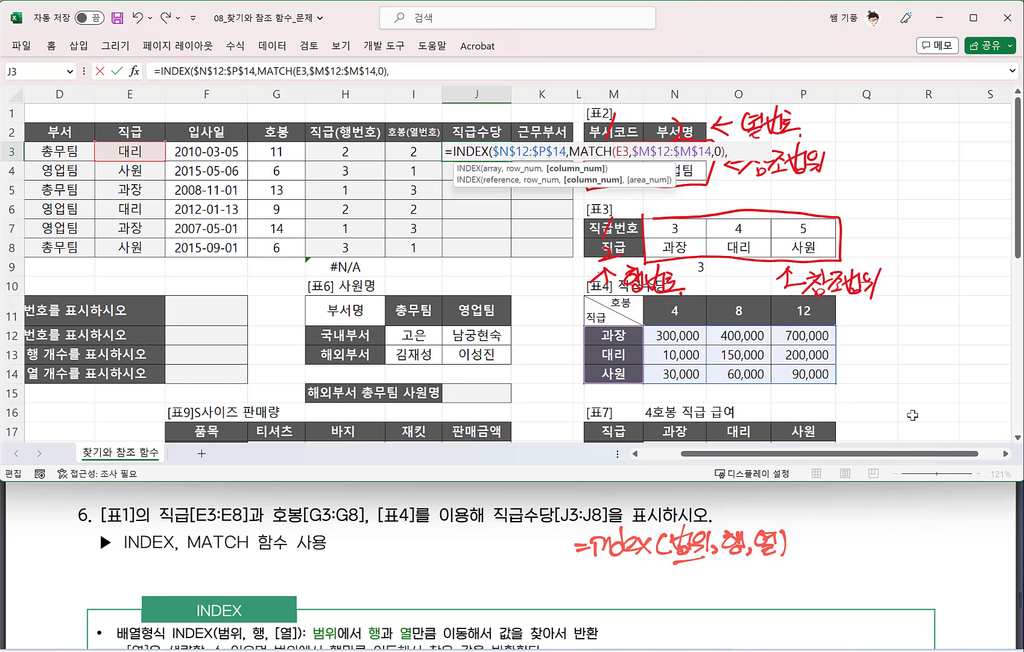
Step: Add MATCH(G3,$N$11:$P$11,1) as the column argument and complete the INDEX formula in J3
type("MATCH(")
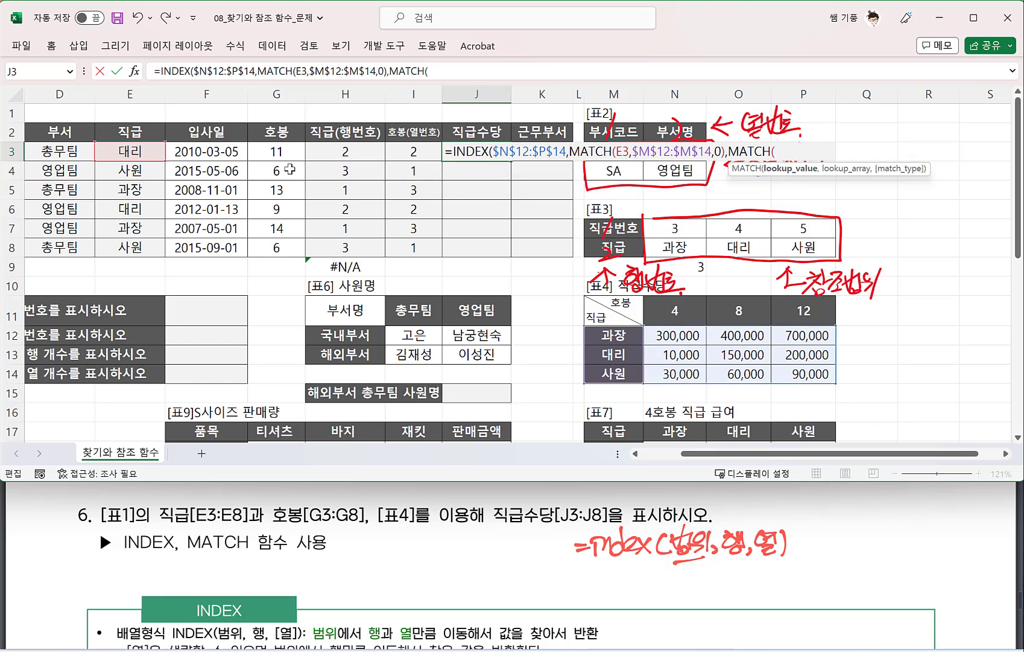
left_click(281, 150)
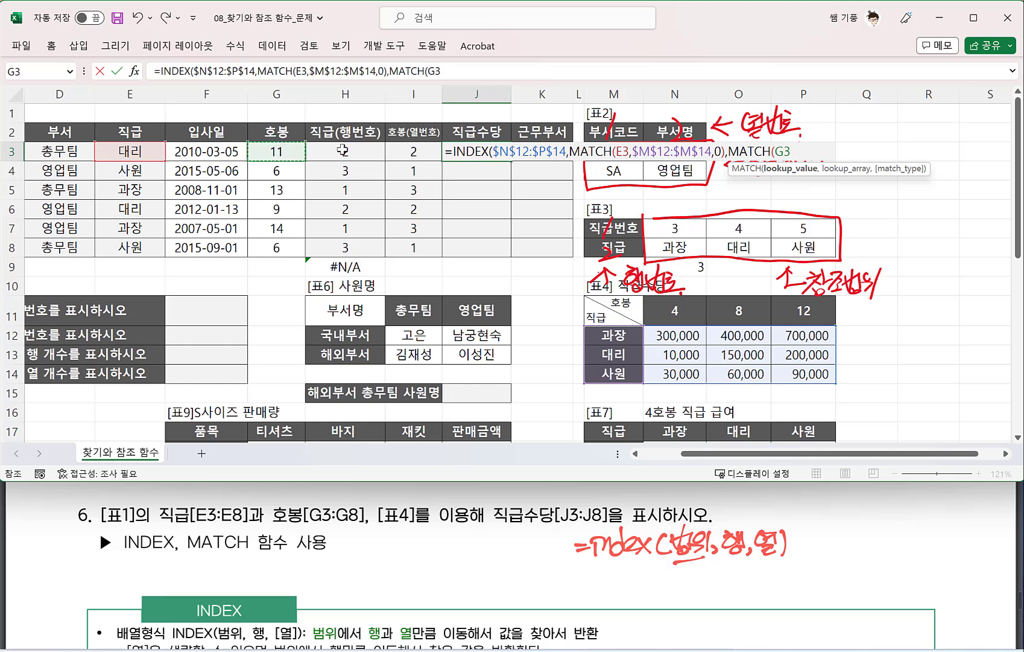
type(",")
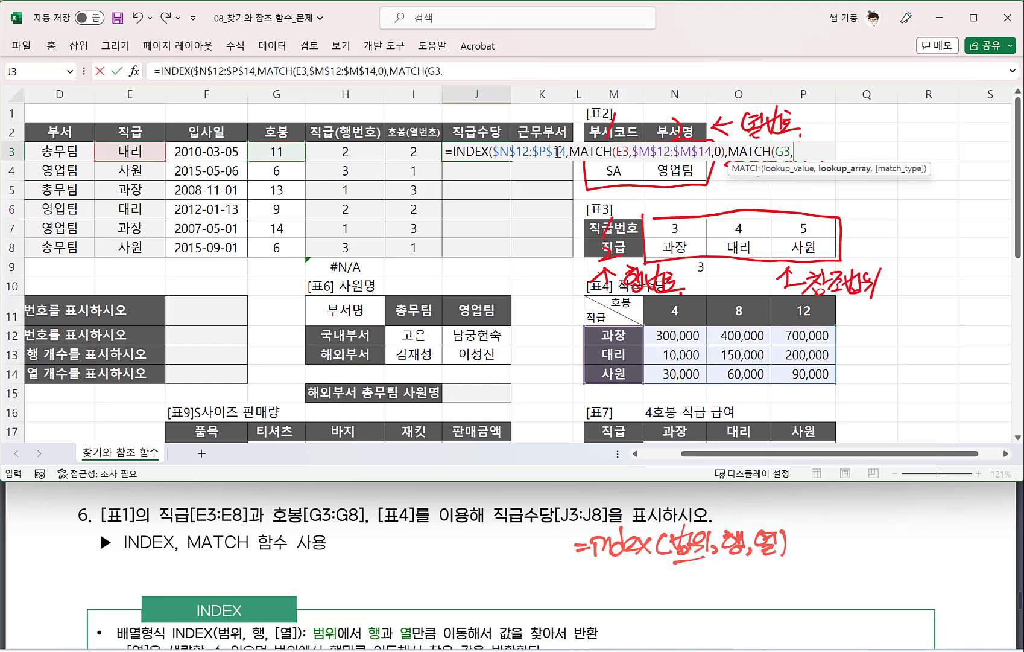
left_click_drag(670, 310, 813, 311)
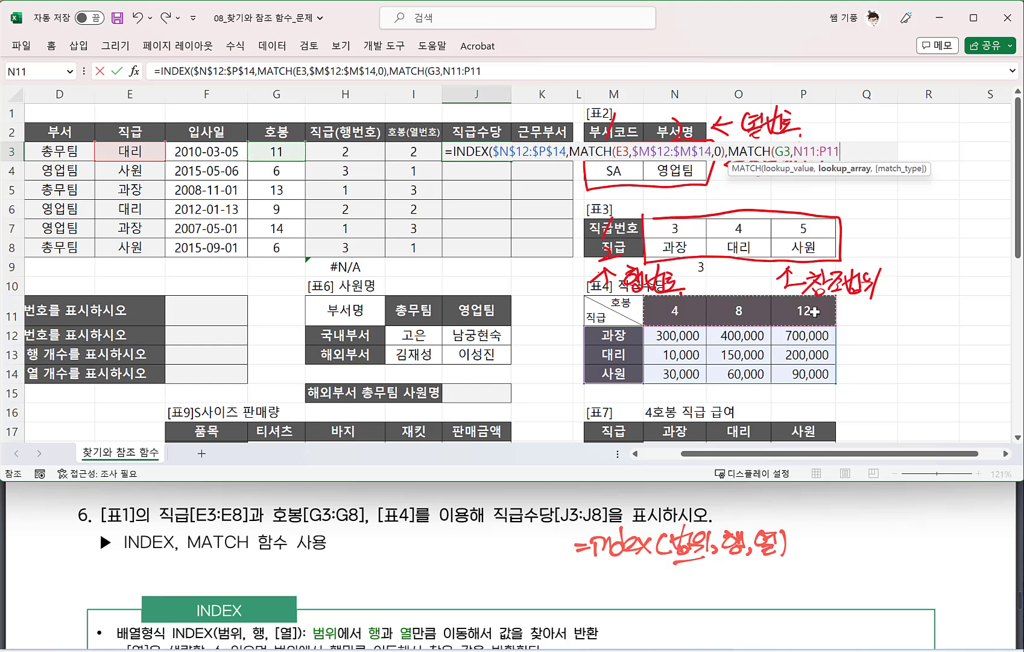
key("F4")
type(",1")
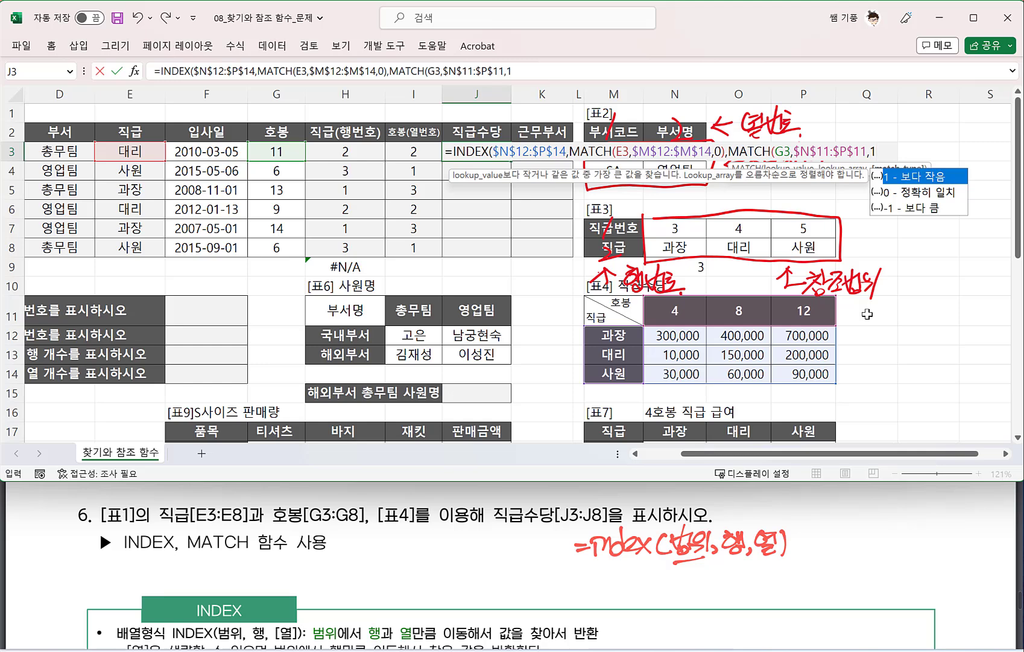
type(")")
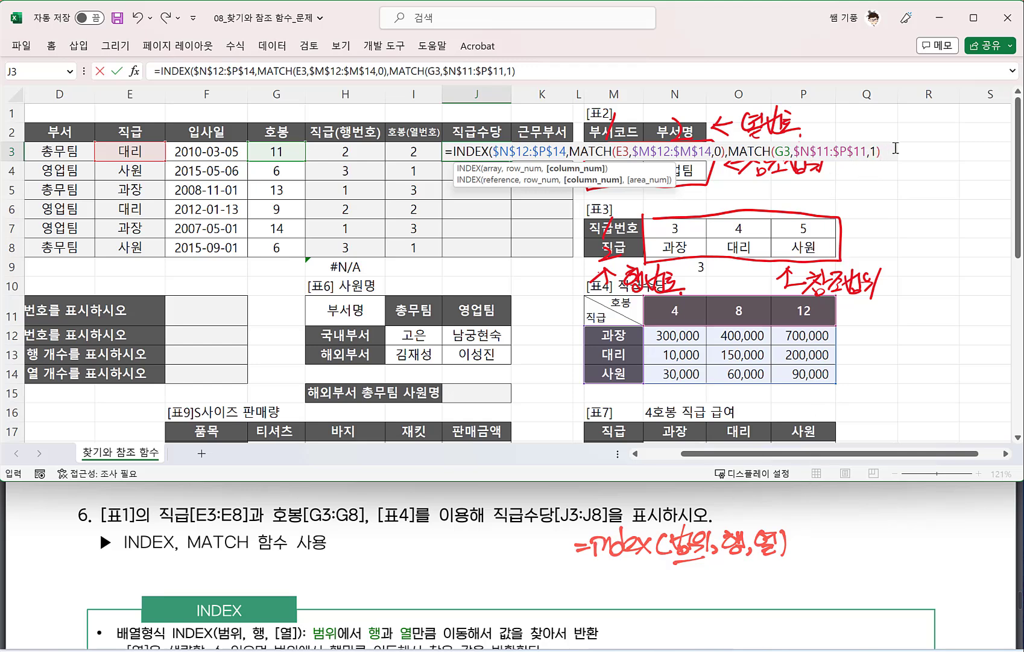
type(")")
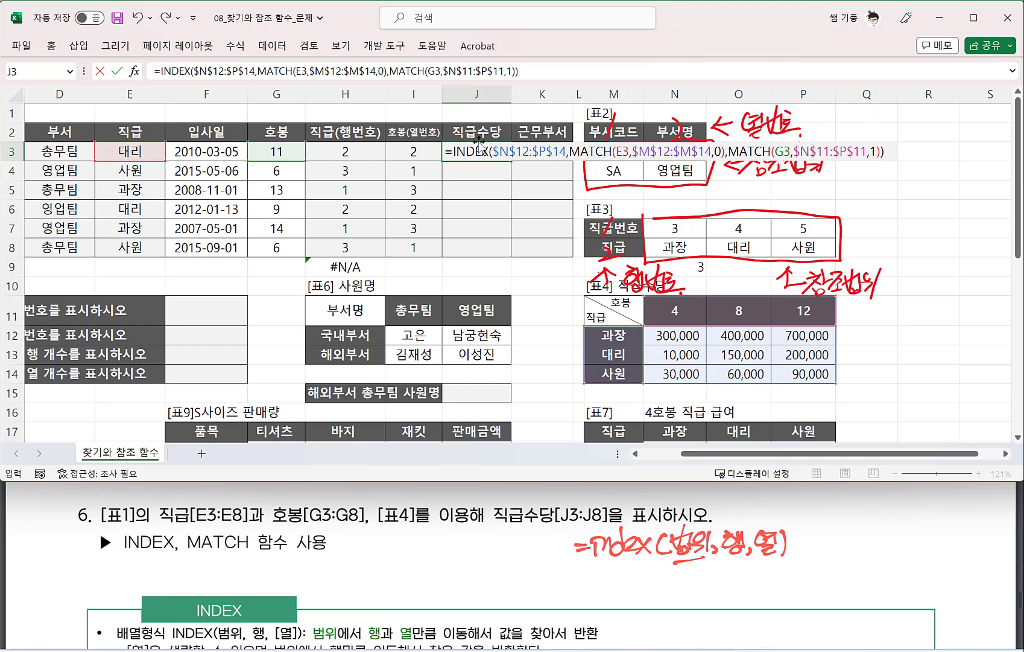
key("Return")
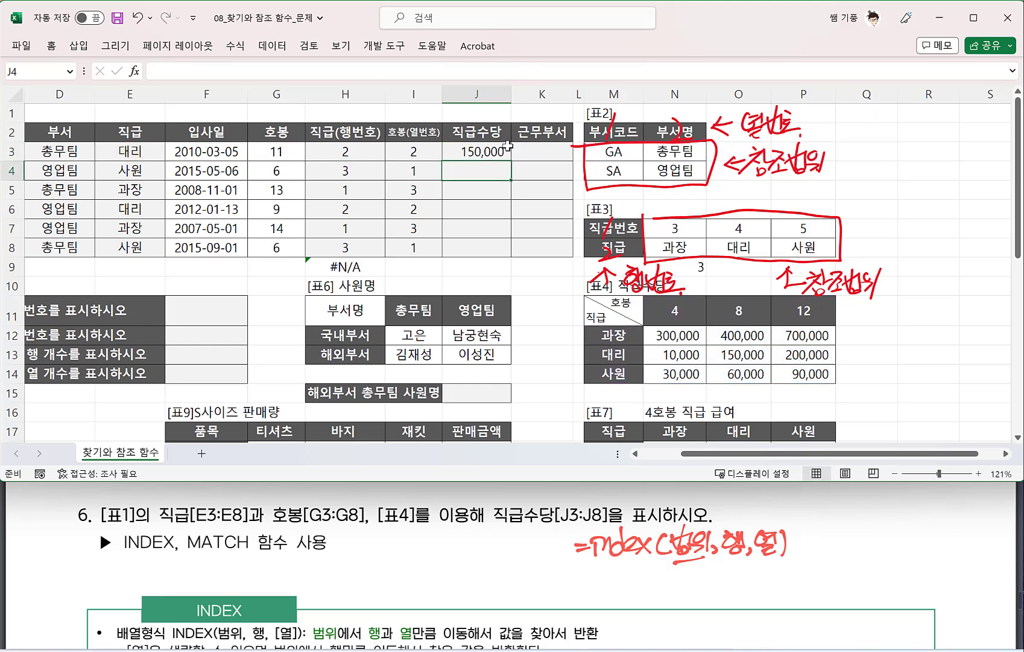
Step: Review the INDEX formula in J3 against the 표4 amounts in N12:P14 and the row and column numbers in columns H and I
left_click(493, 150)
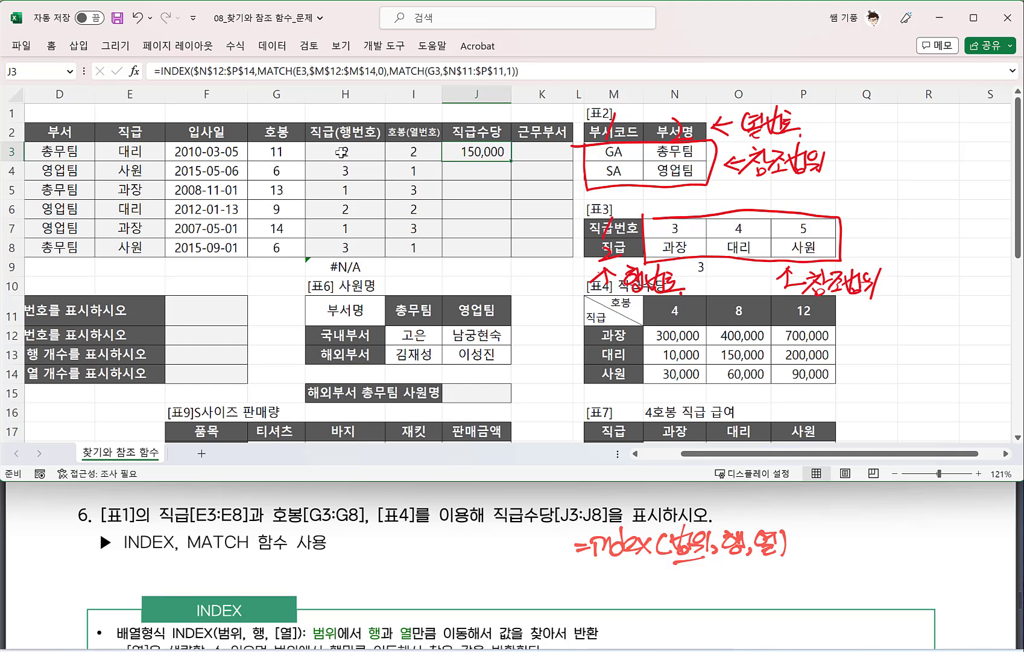
left_click_drag(661, 339, 782, 374)
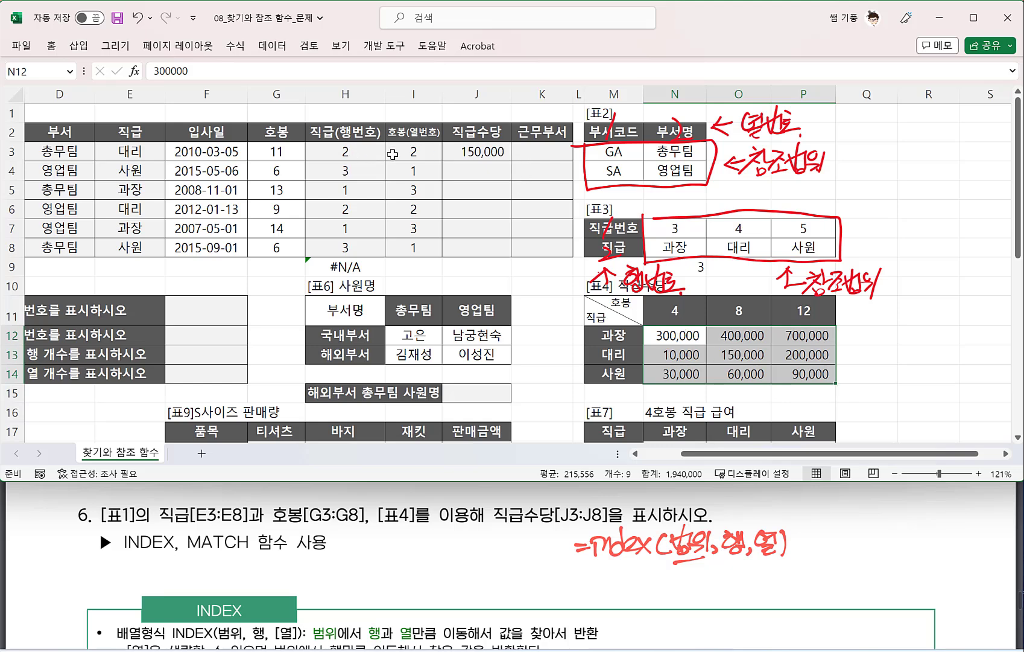
double_click(466, 152)
left_click_drag(572, 152, 706, 152)
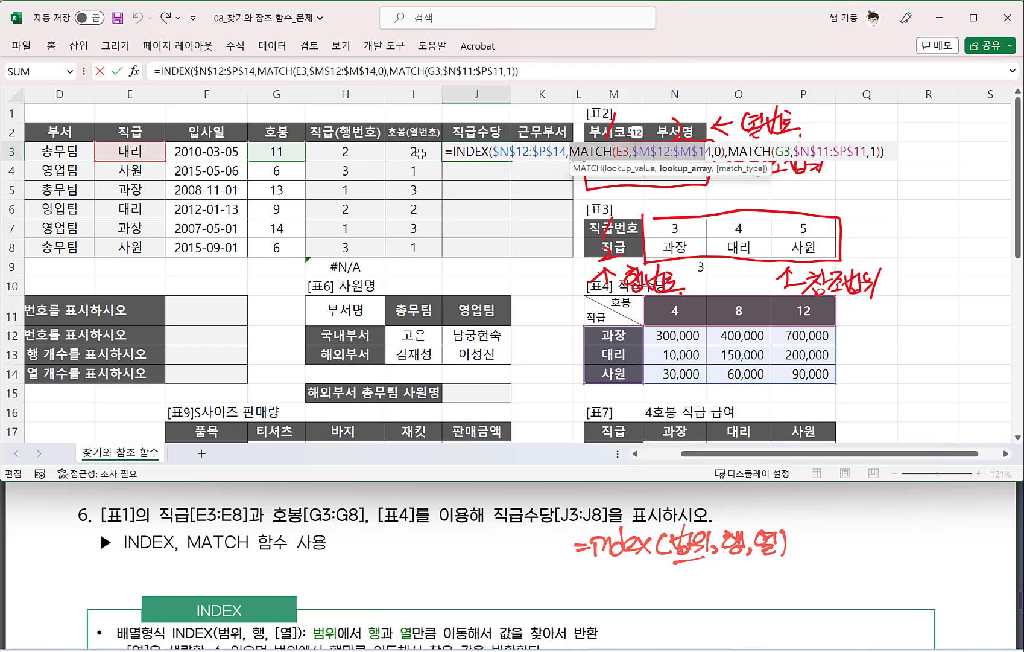
key("Return")
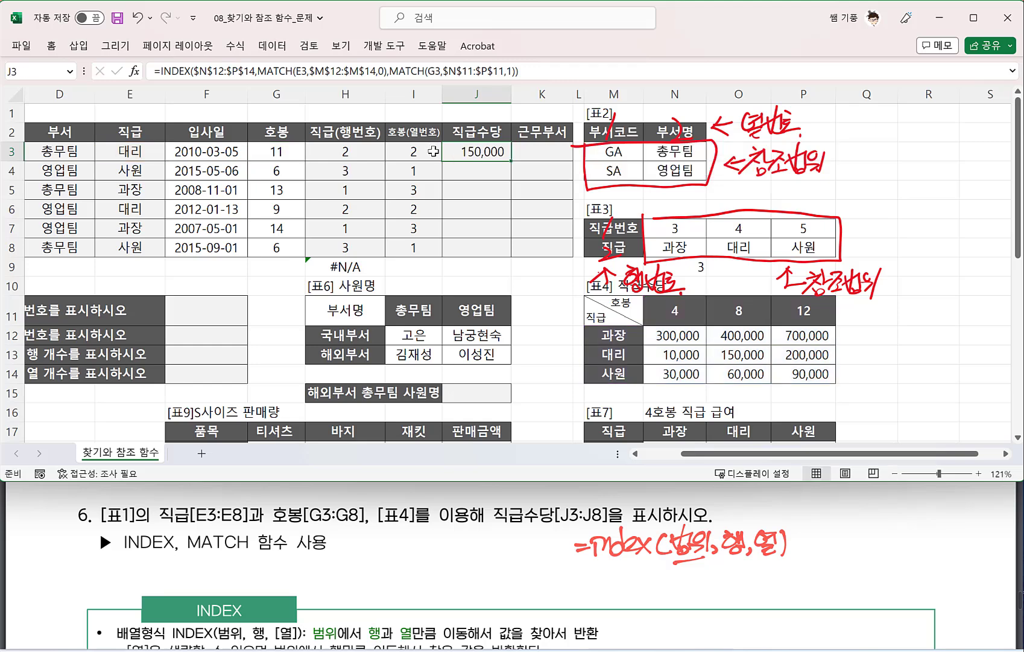
left_click(345, 170)
left_click(416, 170)
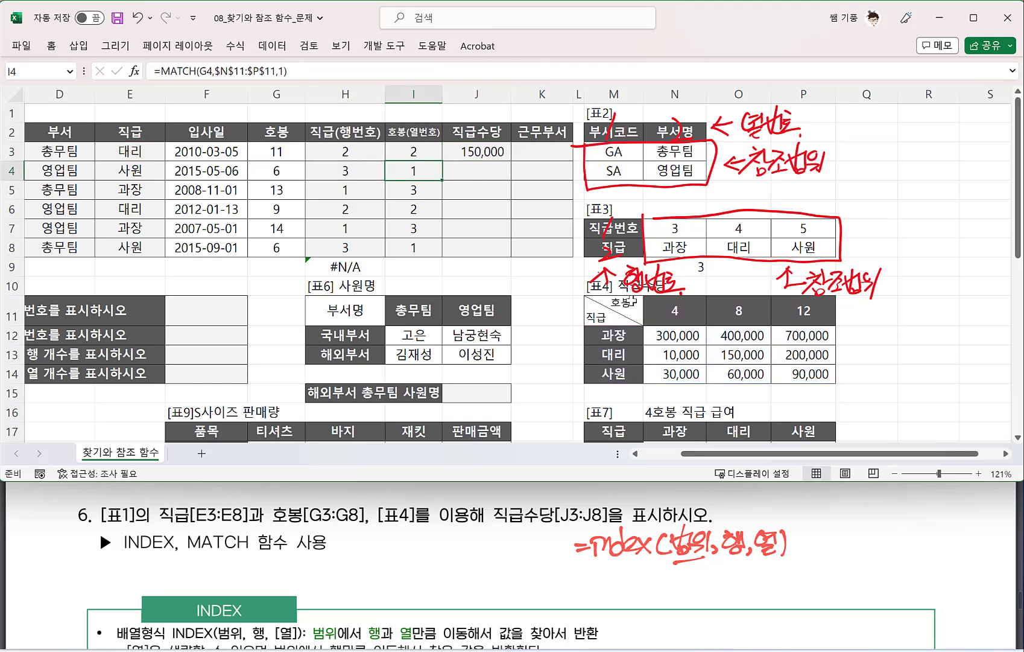
left_click(664, 335)
left_click(670, 355)
left_click(671, 374)
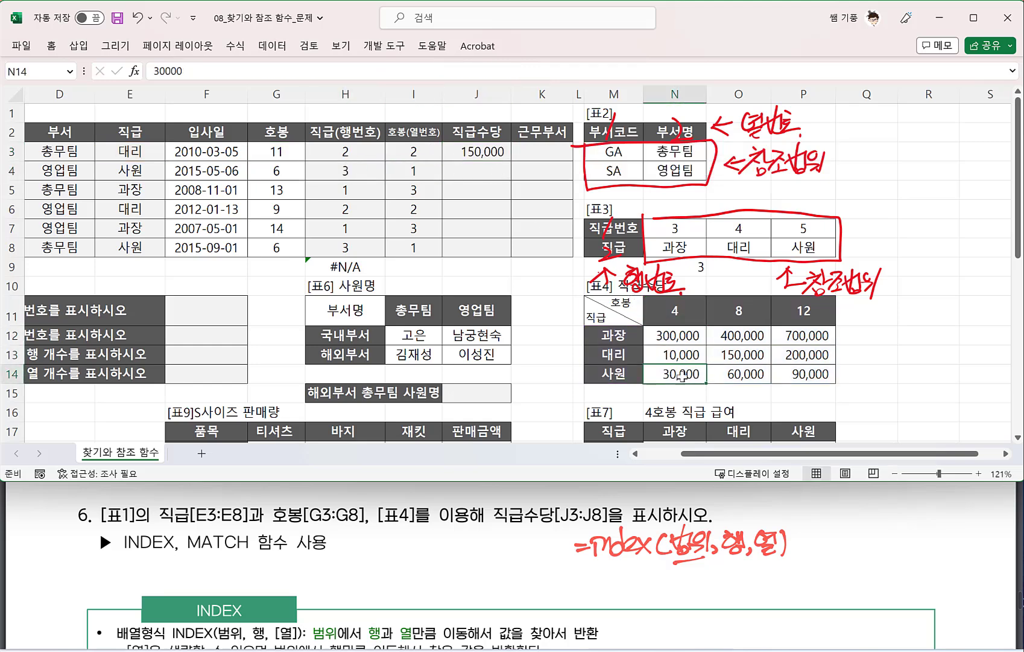
left_click(669, 335)
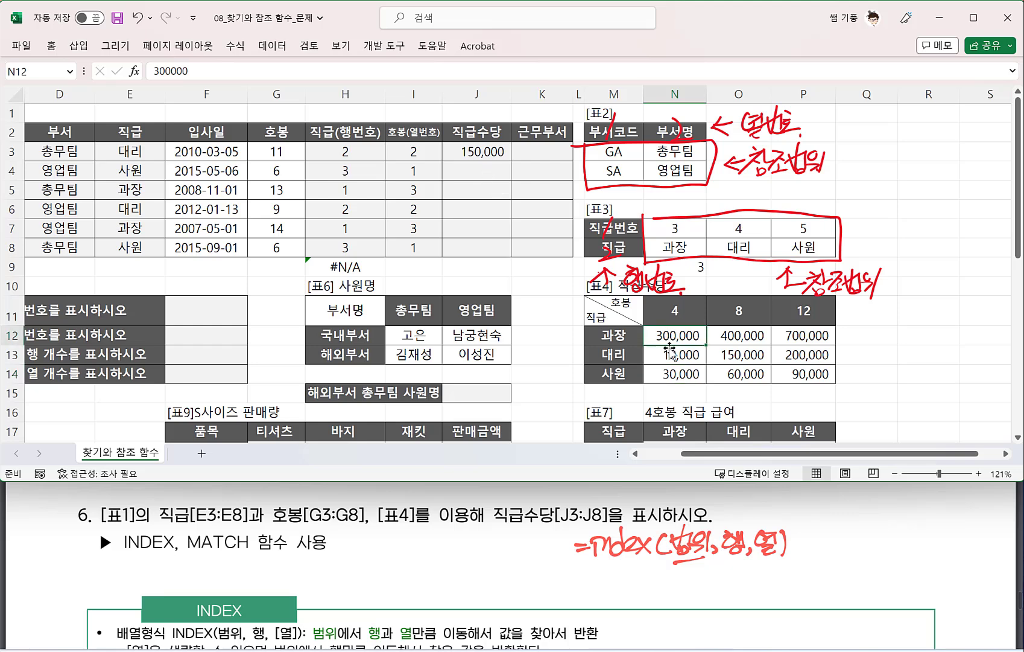
left_click(667, 352)
left_click(672, 377)
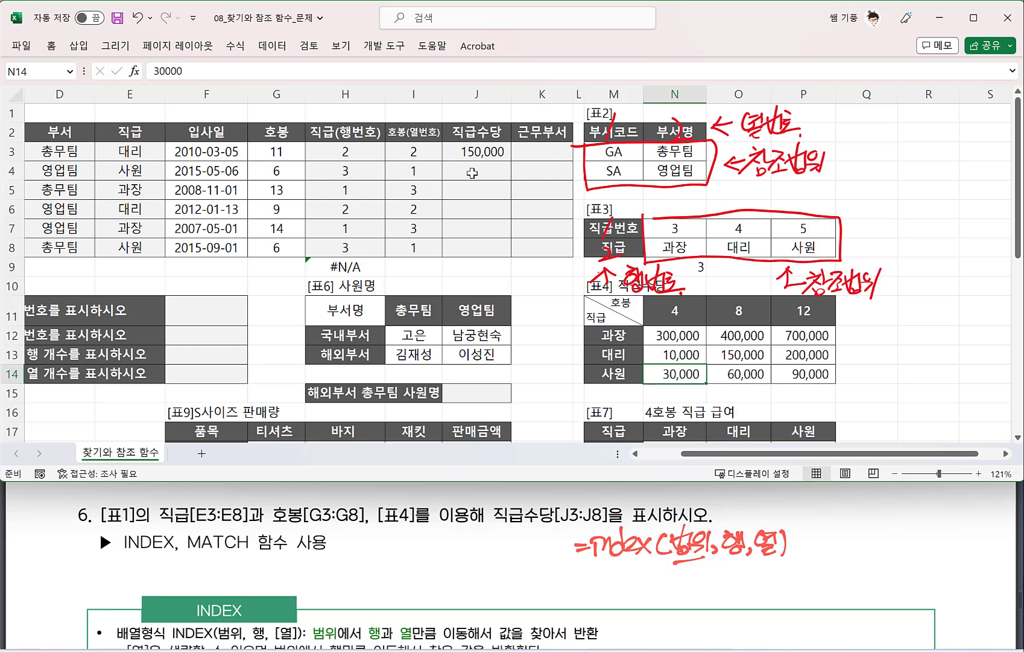
left_click(485, 154)
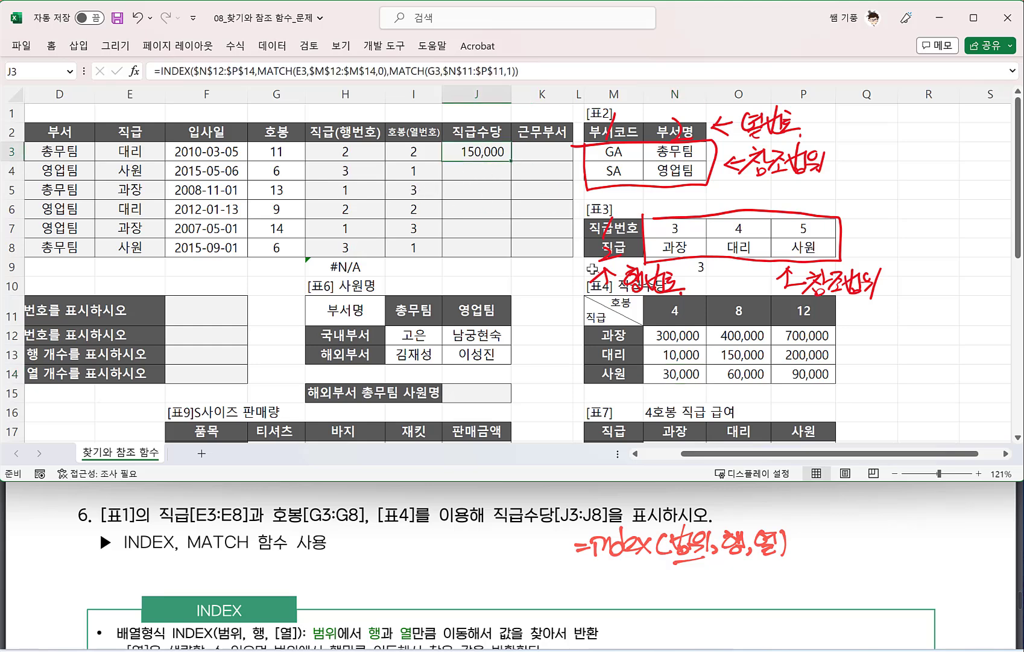
left_click_drag(661, 333, 802, 373)
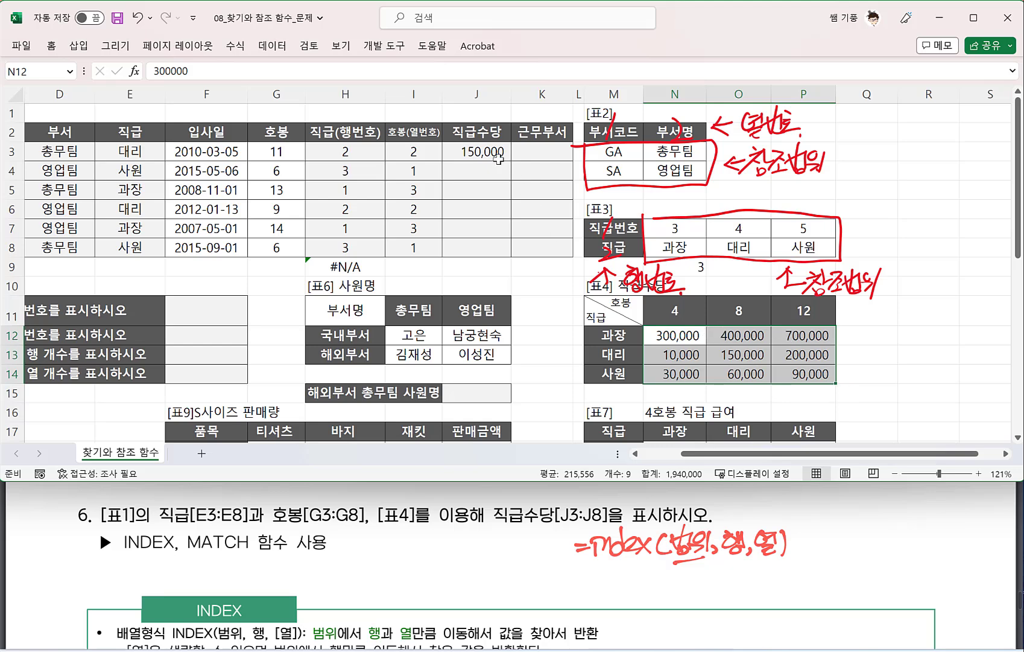
Step: Fill the 직급수당 formula from J3 down to J8
left_click(498, 159)
left_click_drag(510, 161, 500, 253)
left_click(488, 193)
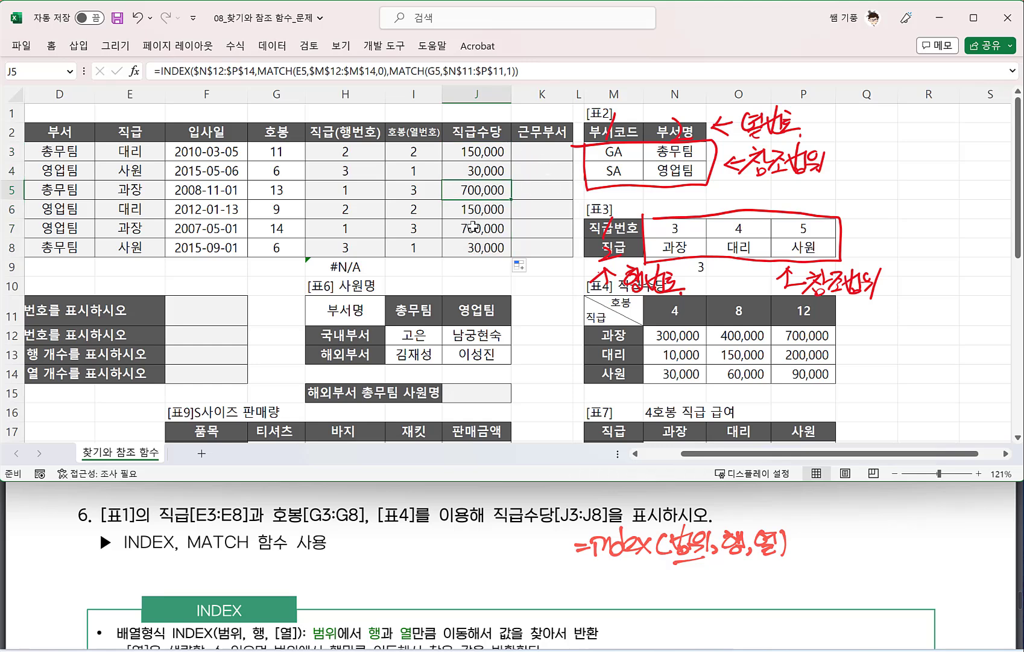
Step: Go to exercise 7 in the PDF and underline its condition from 사원번호[C3:C8] through 1이면 in red
scroll(428, 531, "down", 5)
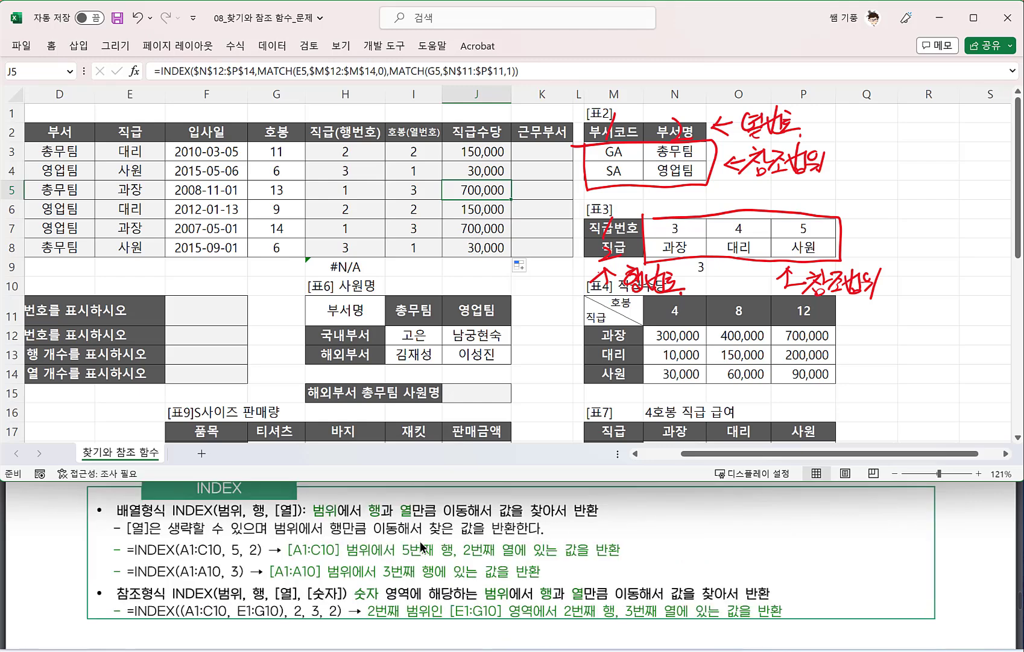
scroll(407, 540, "down", 2)
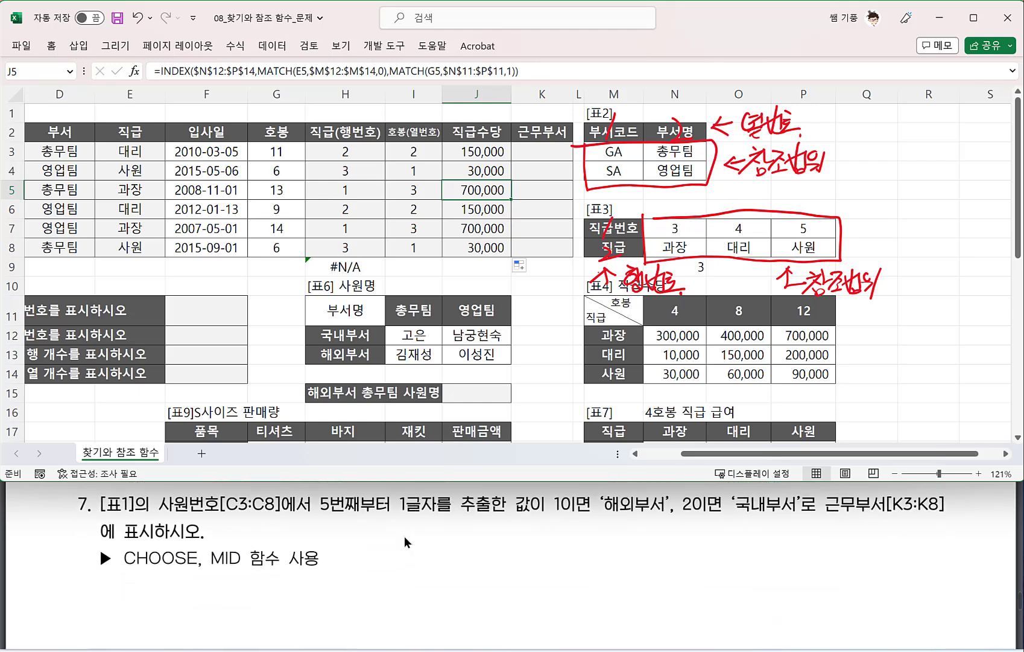
left_click(192, 514)
left_click_drag(152, 511, 261, 514)
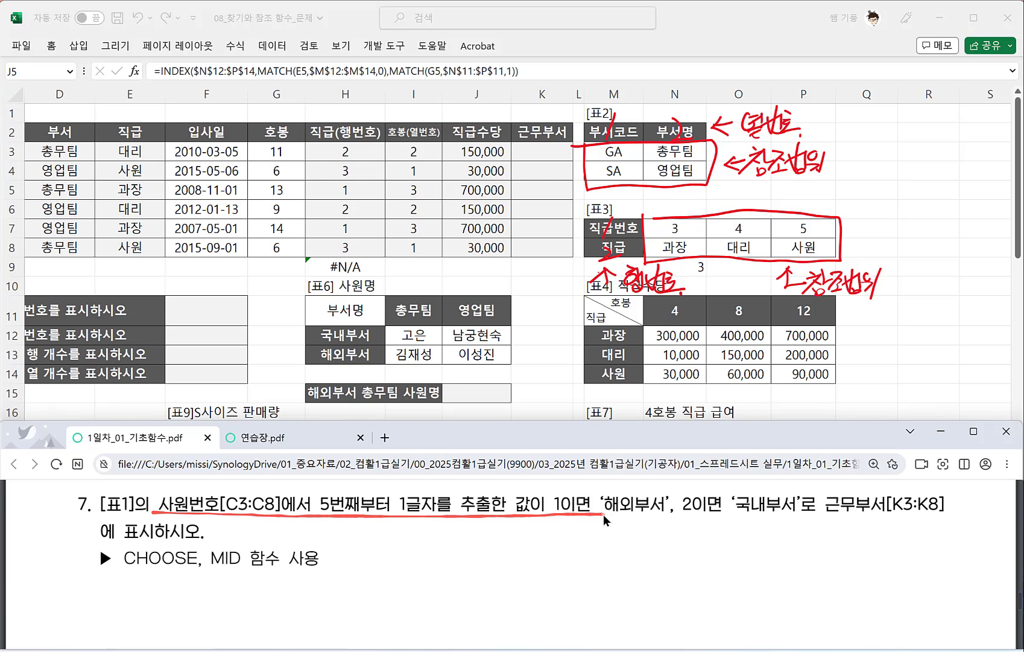
left_click(247, 345)
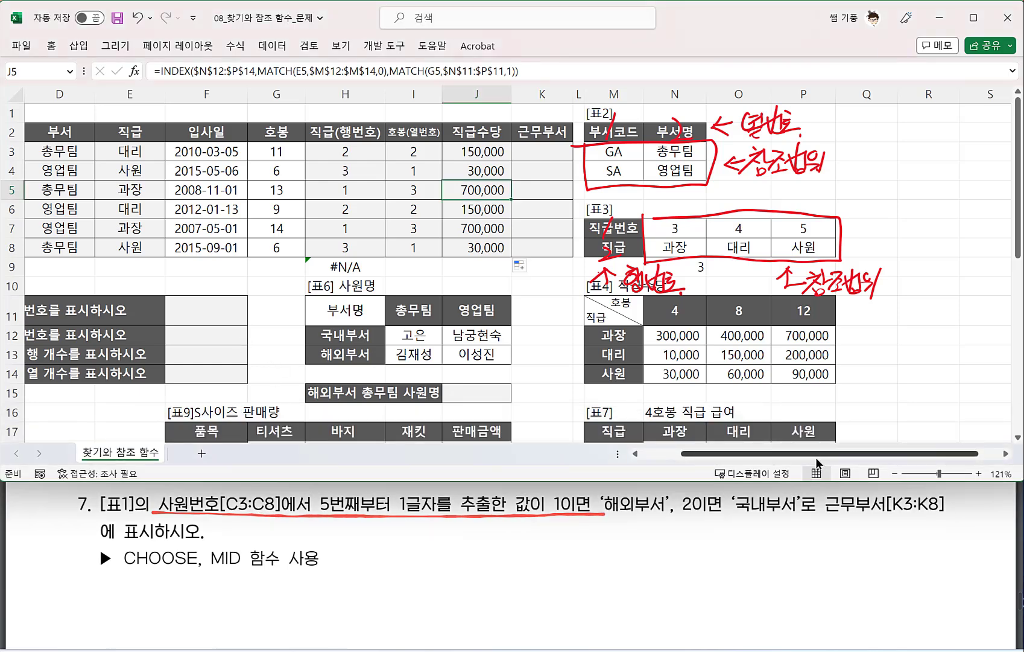
left_click_drag(816, 457, 704, 448)
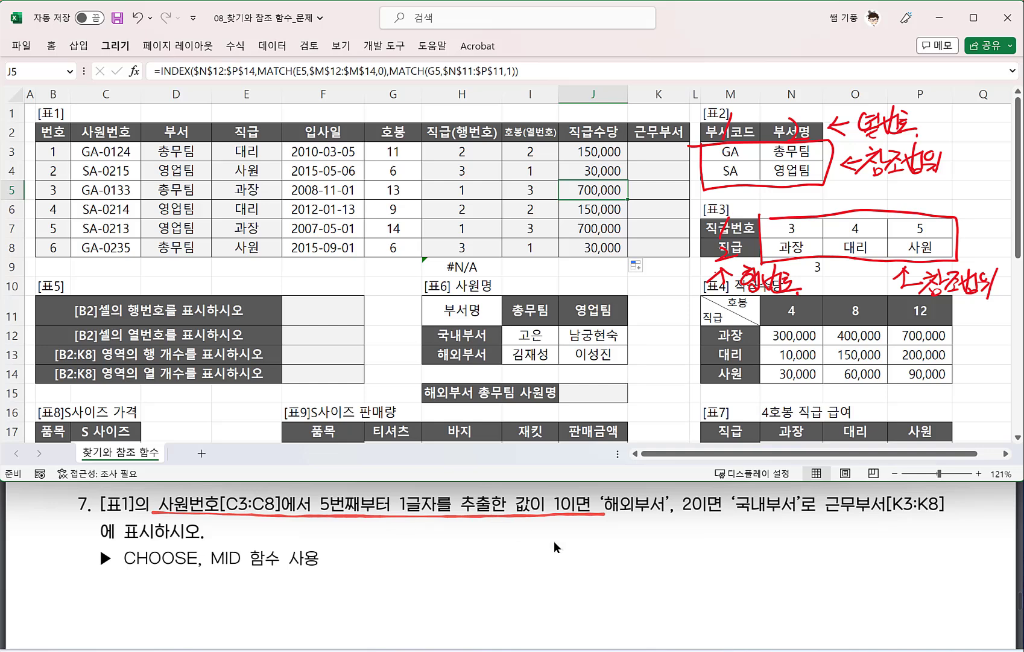
Step: Handwrite the syntax =choose(K,값1,값2,값3....) in red below the exercise 7 text
left_click_drag(520, 539, 555, 550)
left_click_drag(557, 526, 564, 549)
left_click_drag(578, 536, 617, 550)
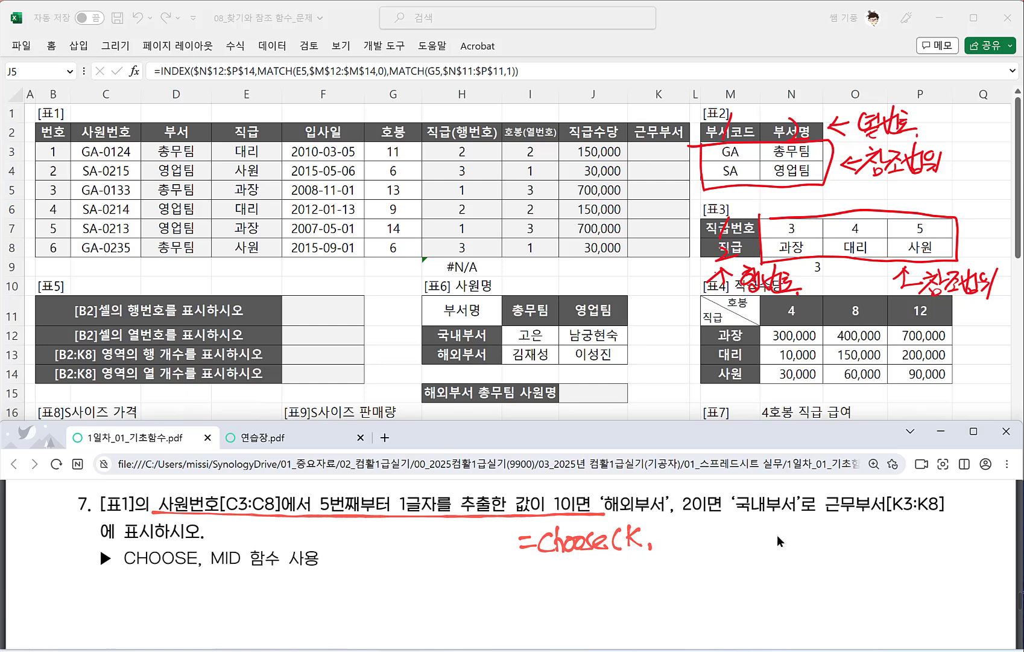
mouse_move(650, 544)
left_mouse_down()
mouse_move(644, 555)
mouse_move(682, 533)
left_mouse_up()
left_click_drag(659, 539, 679, 546)
mouse_move(682, 526)
left_mouse_down()
mouse_move(684, 551)
mouse_move(711, 550)
left_mouse_up()
left_click_drag(722, 523, 729, 553)
mouse_move(732, 528)
left_mouse_down()
mouse_move(735, 545)
mouse_move(769, 550)
left_mouse_up()
left_click_drag(760, 546, 783, 542)
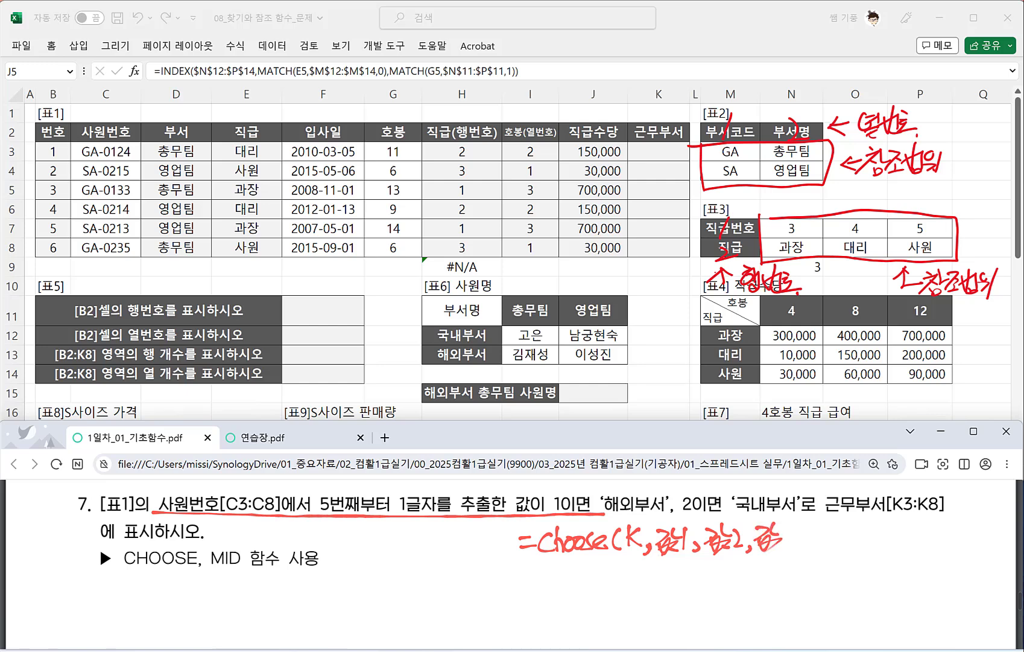
left_click_drag(841, 522, 840, 551)
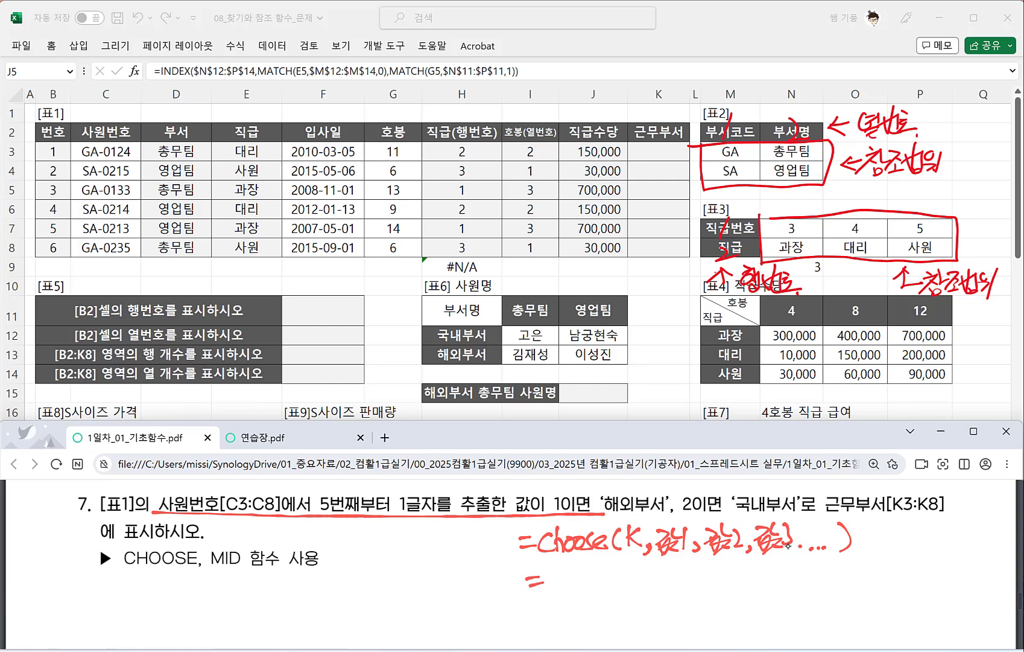
Step: Handwrite the example =choose(2,"금","은","동") with its answer 은 under the CHOOSE syntax
mouse_move(564, 572)
left_mouse_down()
mouse_move(563, 587)
mouse_move(596, 574)
left_mouse_up()
mouse_move(609, 572)
left_mouse_down()
mouse_move(598, 586)
mouse_move(680, 573)
left_mouse_up()
mouse_move(693, 563)
left_mouse_down()
mouse_move(698, 577)
mouse_move(734, 572)
left_mouse_up()
left_click_drag(745, 564, 744, 573)
left_click_drag(745, 581, 767, 578)
mouse_move(754, 581)
left_mouse_down()
mouse_move(766, 589)
mouse_move(770, 570)
left_mouse_up()
left_click_drag(777, 563, 776, 569)
mouse_move(782, 581)
left_mouse_down()
mouse_move(779, 590)
mouse_move(794, 570)
left_mouse_up()
mouse_move(803, 559)
left_mouse_down()
mouse_move(800, 572)
mouse_move(816, 577)
left_mouse_up()
mouse_move(805, 580)
left_mouse_down()
mouse_move(823, 578)
mouse_move(817, 591)
mouse_move(827, 570)
left_mouse_up()
mouse_move(835, 560)
left_mouse_down()
mouse_move(840, 588)
mouse_move(873, 574)
left_mouse_up()
mouse_move(865, 572)
left_mouse_down()
mouse_move(860, 584)
mouse_move(882, 571)
left_mouse_up()
mouse_move(869, 576)
left_mouse_down()
mouse_move(894, 573)
mouse_move(897, 588)
left_mouse_up()
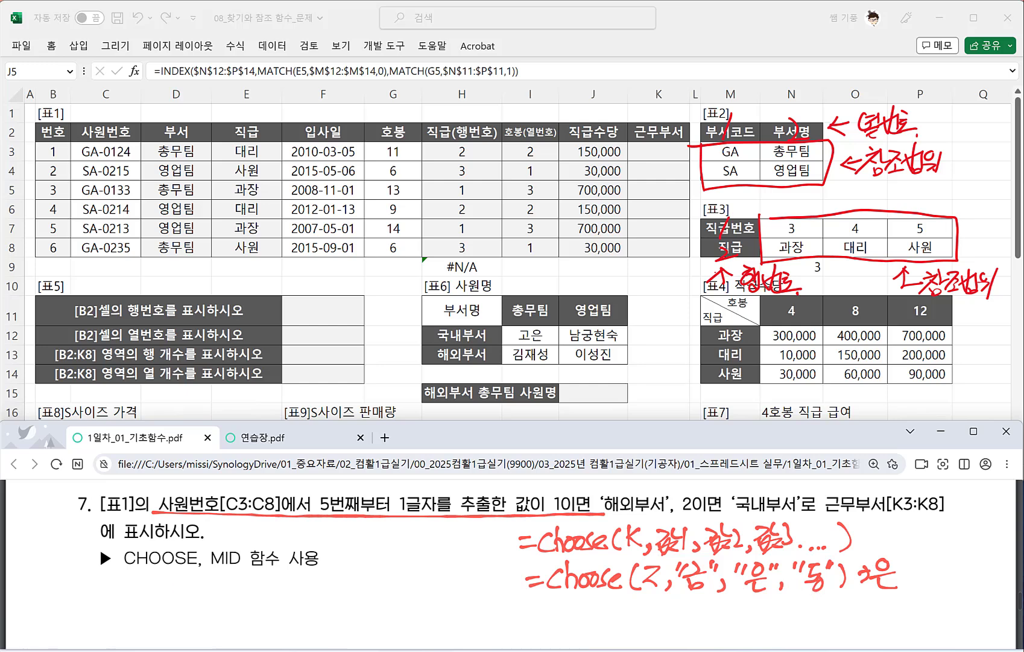
Step: Handwrite the syntax =Mid(문자,시작위치,K) beneath the CHOOSE, MID function note of exercise 7
left_click_drag(165, 586, 181, 589)
mouse_move(170, 596)
left_mouse_down()
mouse_move(219, 578)
mouse_move(233, 584)
left_mouse_up()
left_click_drag(242, 565, 243, 600)
mouse_move(260, 577)
left_mouse_down()
mouse_move(250, 598)
mouse_move(262, 604)
mouse_move(285, 588)
mouse_move(283, 601)
left_mouse_up()
mouse_move(285, 579)
left_mouse_down()
mouse_move(296, 581)
mouse_move(283, 598)
left_mouse_up()
left_click_drag(295, 586, 301, 601)
mouse_move(314, 591)
left_mouse_down()
mouse_move(310, 602)
mouse_move(321, 597)
left_mouse_up()
mouse_move(326, 587)
left_mouse_down()
mouse_move(339, 597)
mouse_move(352, 578)
left_mouse_up()
mouse_move(349, 579)
left_mouse_down()
mouse_move(341, 595)
mouse_move(354, 592)
left_mouse_up()
left_click_drag(358, 573, 357, 600)
mouse_move(374, 574)
left_mouse_down()
mouse_move(367, 584)
mouse_move(379, 584)
left_mouse_up()
mouse_move(374, 585)
left_mouse_down()
mouse_move(362, 596)
mouse_move(381, 599)
left_mouse_up()
left_click_drag(390, 574, 402, 602)
mouse_move(412, 590)
left_mouse_down()
mouse_move(407, 601)
mouse_move(437, 592)
left_mouse_up()
mouse_move(442, 571)
left_mouse_down()
mouse_move(448, 588)
mouse_move(436, 601)
left_mouse_up()
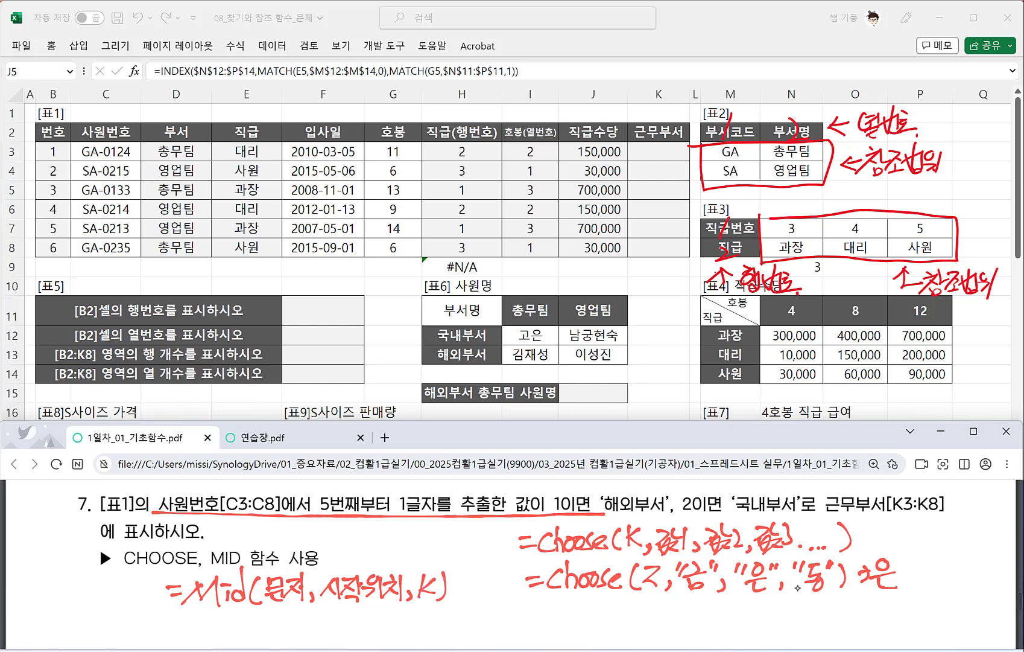
Step: Handwrite an example MID formula with a quoted sample phrase, start position 4 and length 2 under the MID syntax
scroll(798, 587, "down", 1)
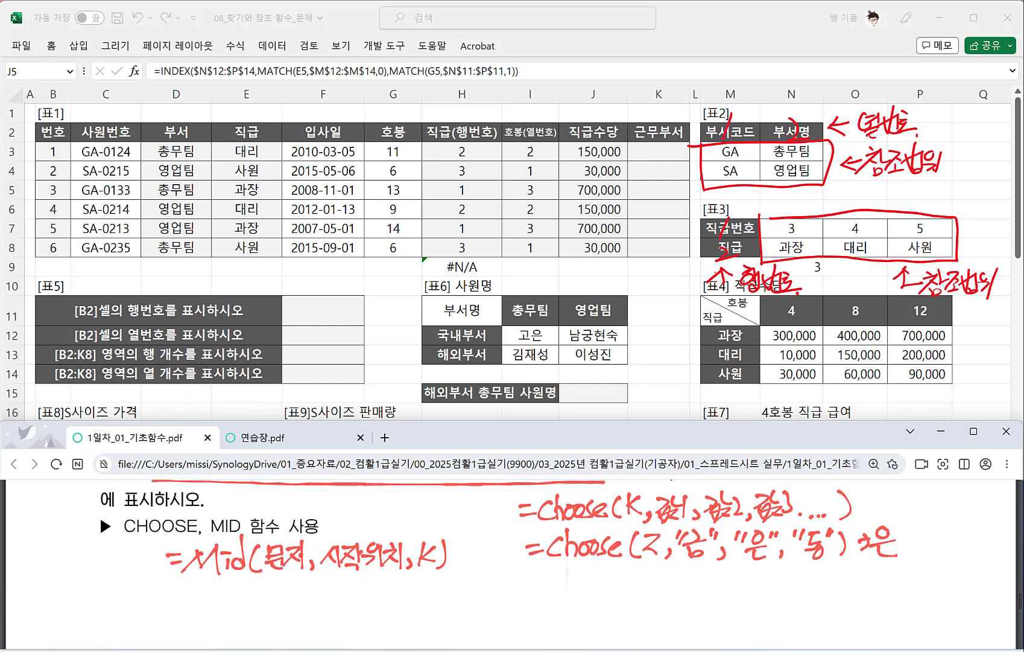
left_click_drag(181, 591, 197, 594)
left_click_drag(186, 601, 198, 604)
mouse_move(204, 612)
left_mouse_down()
mouse_move(237, 585)
mouse_move(237, 610)
left_mouse_up()
left_click_drag(244, 607, 251, 594)
mouse_move(249, 606)
left_mouse_down()
mouse_move(261, 572)
mouse_move(261, 609)
left_mouse_up()
mouse_move(283, 581)
left_mouse_down()
mouse_move(284, 607)
mouse_move(285, 586)
left_mouse_up()
mouse_move(293, 575)
left_mouse_down()
mouse_move(291, 585)
mouse_move(313, 586)
left_mouse_up()
left_click_drag(300, 585, 317, 597)
mouse_move(309, 599)
left_mouse_down()
mouse_move(310, 611)
mouse_move(316, 594)
left_mouse_up()
left_click_drag(321, 584, 331, 594)
left_click_drag(339, 580, 356, 592)
mouse_move(350, 586)
left_mouse_down()
mouse_move(346, 600)
mouse_move(369, 594)
left_mouse_up()
mouse_move(375, 575)
left_mouse_down()
mouse_move(375, 599)
mouse_move(390, 582)
left_mouse_up()
left_click_drag(386, 579, 395, 585)
left_click_drag(378, 594, 390, 596)
mouse_move(403, 577)
left_mouse_down()
mouse_move(396, 592)
mouse_move(409, 588)
left_mouse_up()
mouse_move(411, 579)
left_mouse_down()
mouse_move(404, 593)
mouse_move(419, 590)
left_mouse_up()
left_click_drag(418, 579, 423, 596)
mouse_move(410, 592)
left_mouse_down()
mouse_move(422, 602)
mouse_move(429, 581)
left_mouse_up()
mouse_move(434, 570)
left_mouse_down()
mouse_move(433, 602)
mouse_move(469, 581)
mouse_move(460, 602)
left_mouse_up()
mouse_move(474, 592)
left_mouse_down()
mouse_move(469, 602)
mouse_move(499, 602)
left_mouse_up()
mouse_move(506, 583)
left_mouse_down()
mouse_move(523, 582)
mouse_move(517, 595)
left_mouse_up()
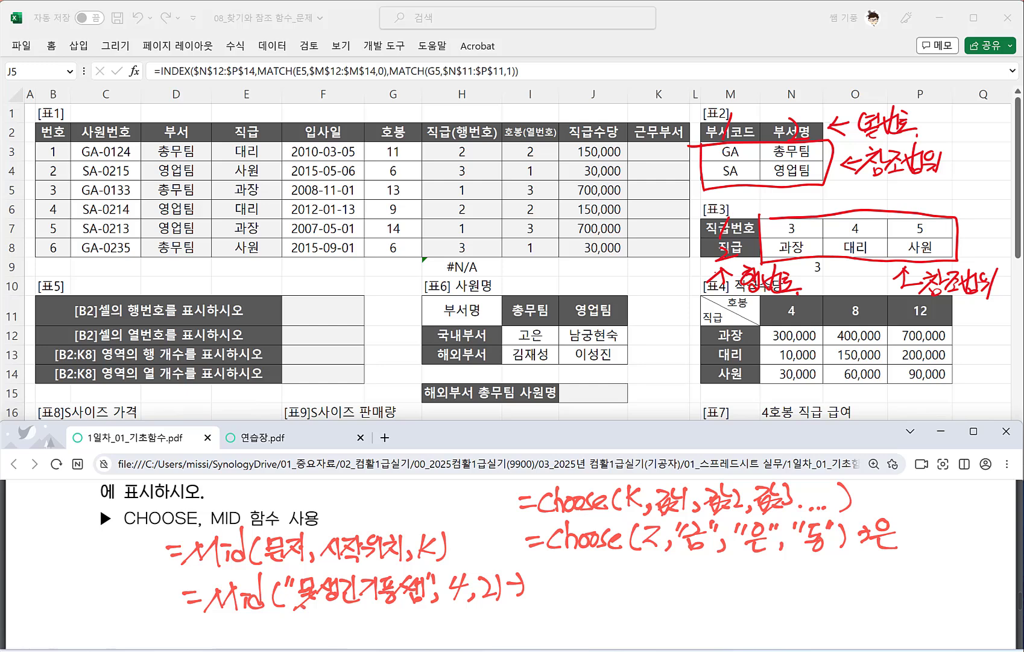
Step: Number the characters under the MID example's sample phrase and write the extracted two characters after the arrow
left_click_drag(305, 605, 352, 605)
left_click_drag(348, 604, 377, 603)
mouse_move(313, 608)
left_mouse_down()
mouse_move(306, 627)
mouse_move(380, 614)
left_mouse_up()
mouse_move(377, 603)
left_mouse_down()
mouse_move(374, 619)
mouse_move(396, 618)
mouse_move(367, 639)
mouse_move(403, 636)
left_mouse_up()
left_click_drag(529, 576, 551, 596)
mouse_move(555, 568)
left_mouse_down()
mouse_move(569, 571)
mouse_move(575, 590)
left_mouse_up()
left_click_drag(564, 590, 567, 599)
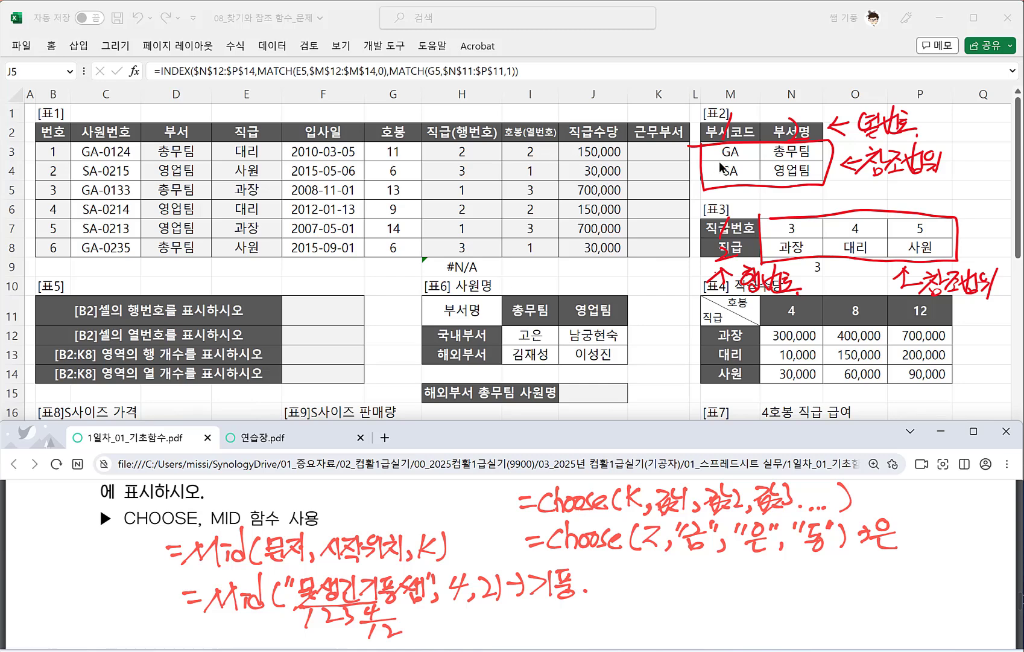
Step: Enter =MID(C3,5,1) in the first 근무부서 cell, K3, to extract the fifth character of the 사원번호
double_click(653, 152)
scroll(459, 531, "up", 5)
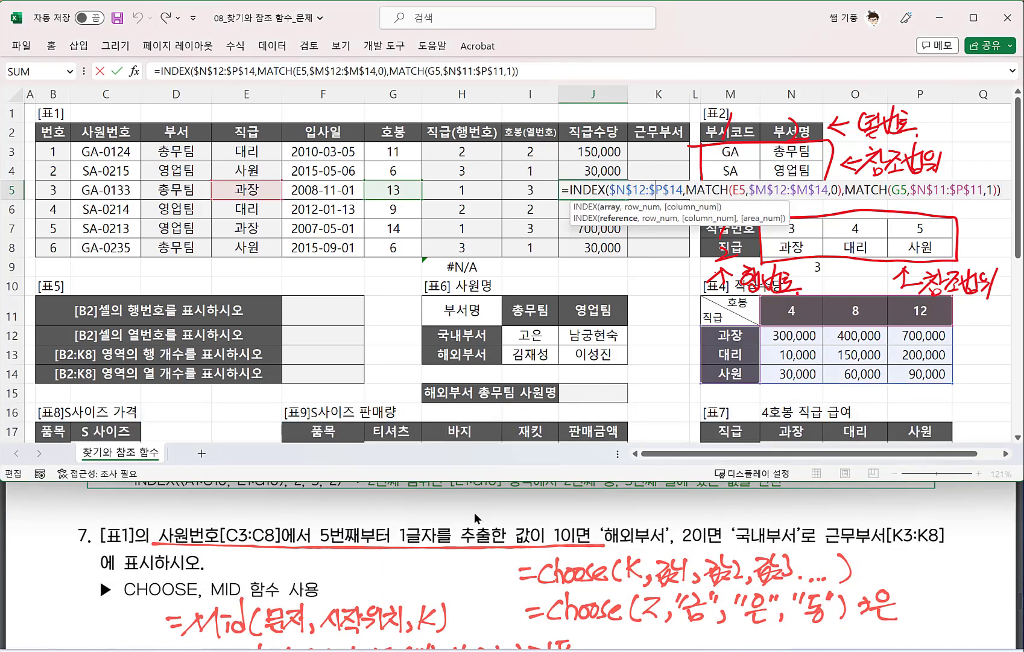
scroll(459, 532, "down", 5)
scroll(459, 531, "up", 1)
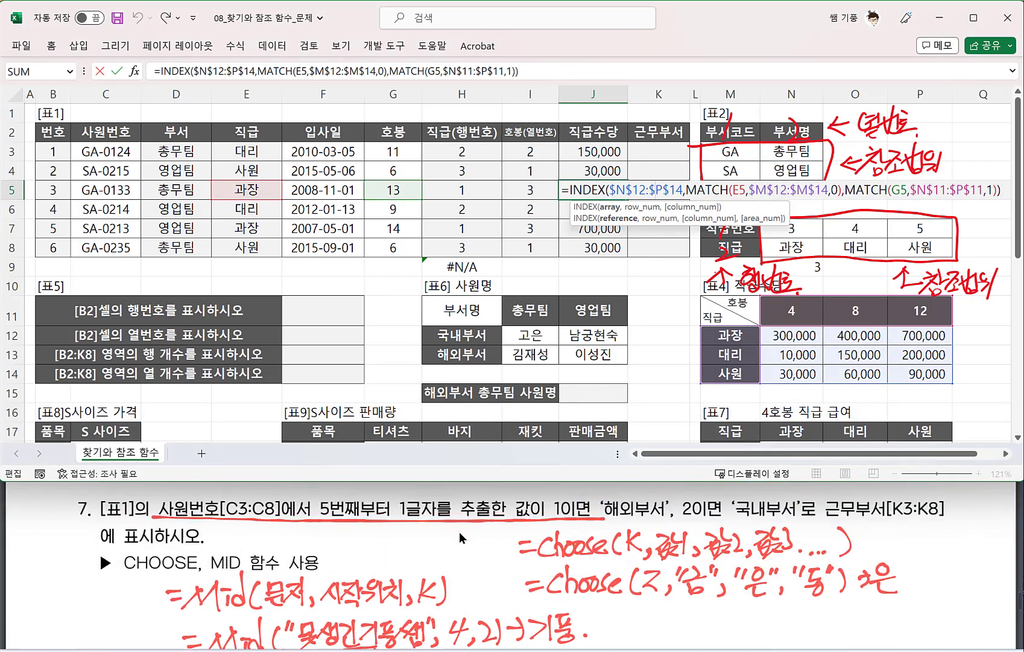
left_click(650, 152)
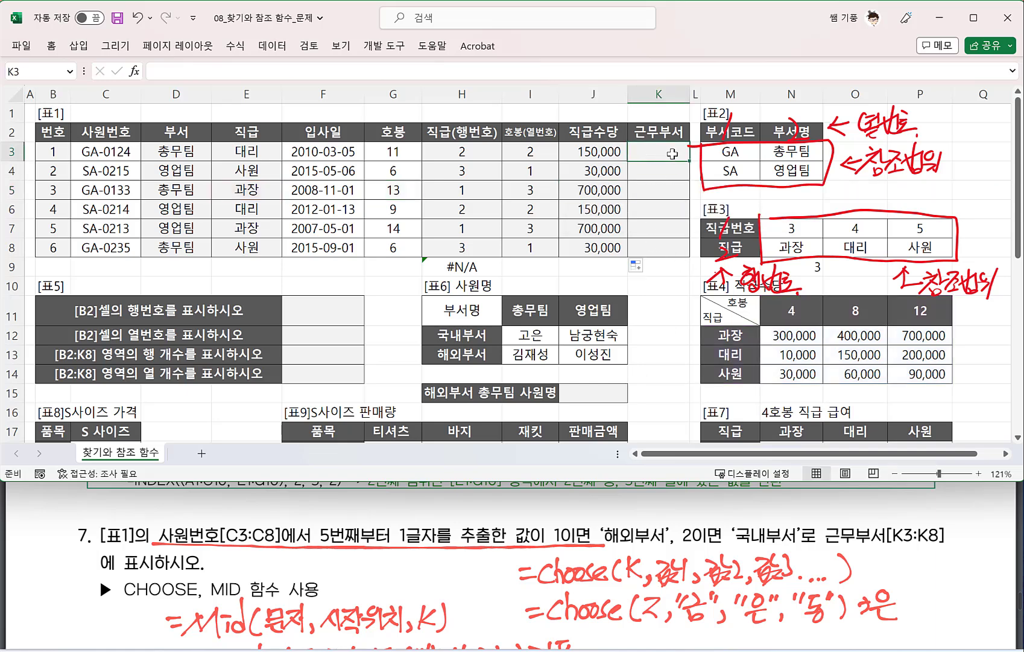
type("=MID(")
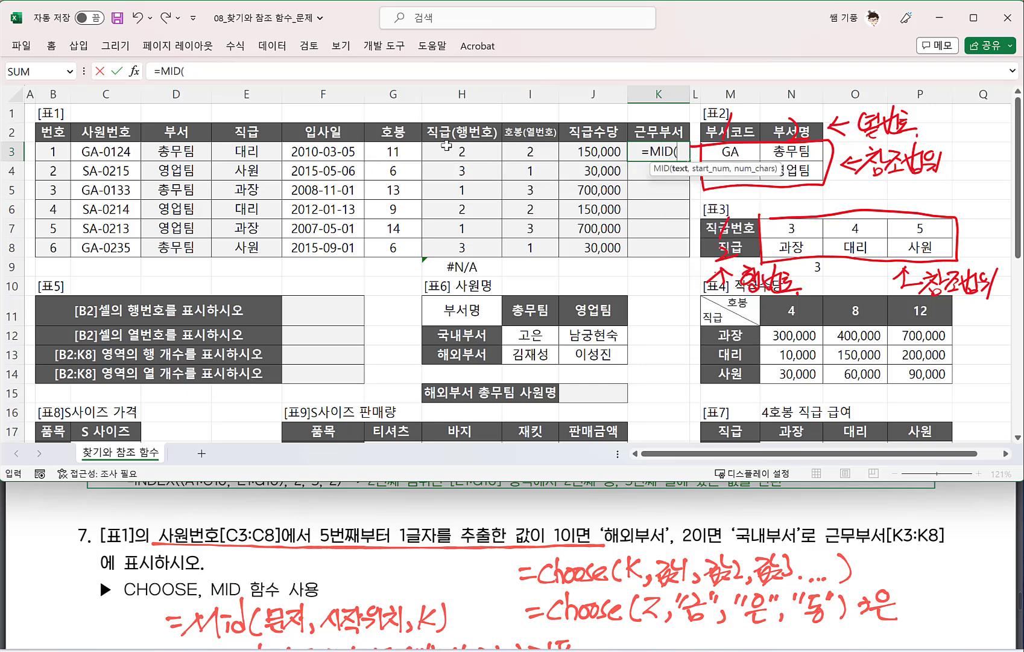
left_click(119, 151)
type(",")
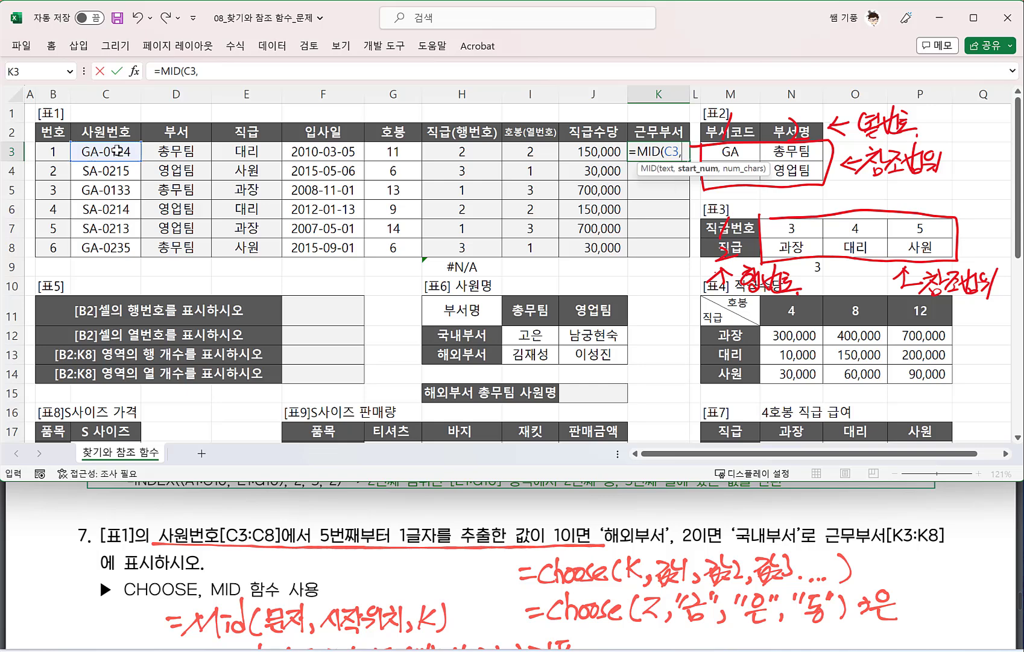
type("5,1)")
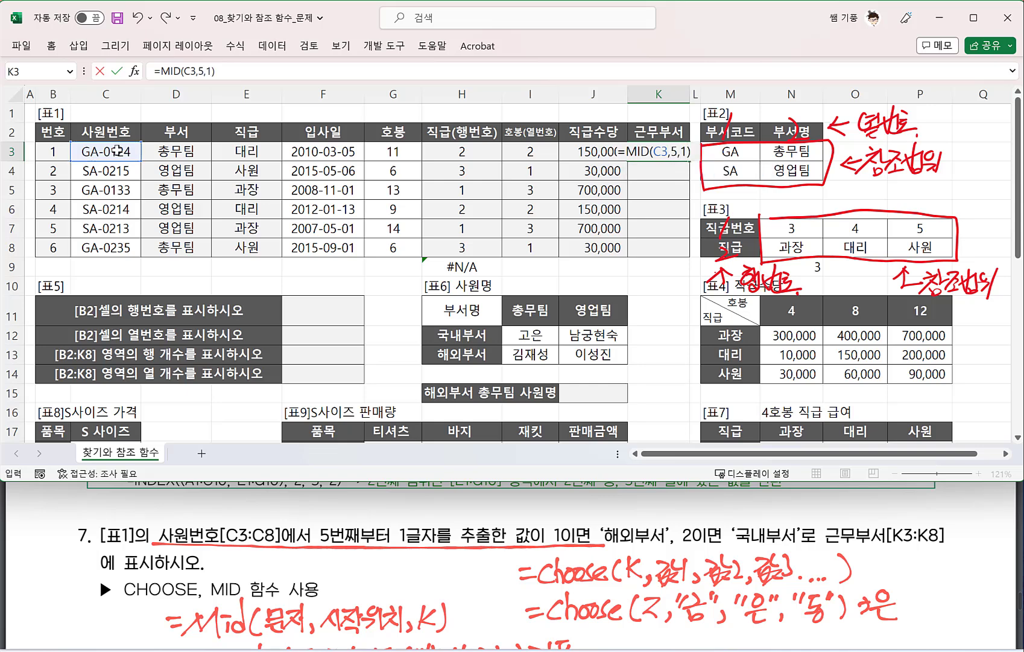
key("Return")
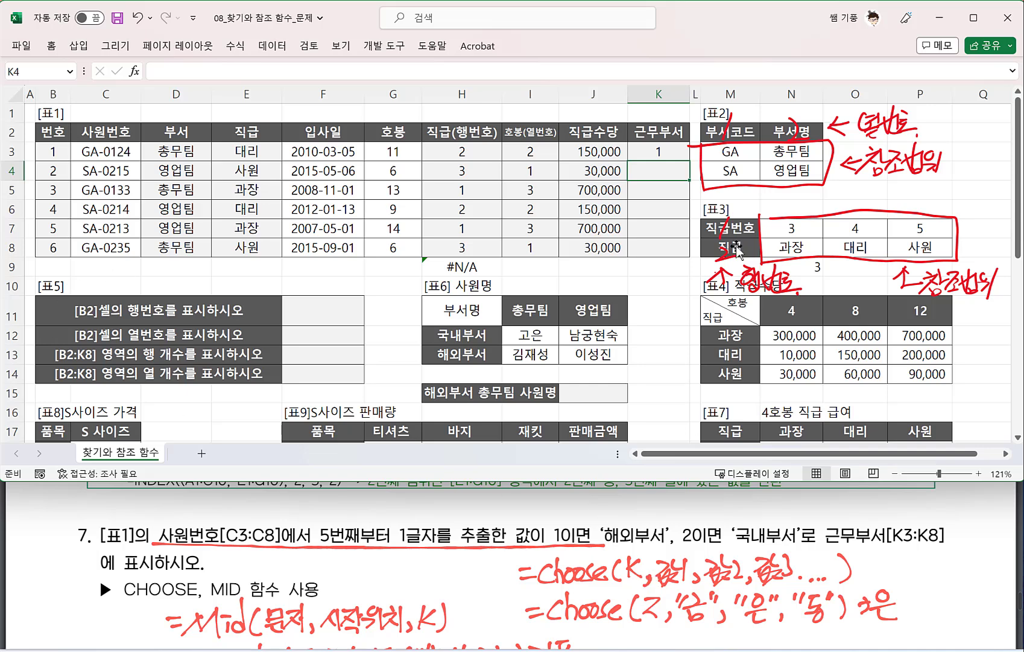
Step: Edit the K3 formula so that MID(C3,5,1) is nested as the index argument of a CHOOSE function
double_click(667, 153)
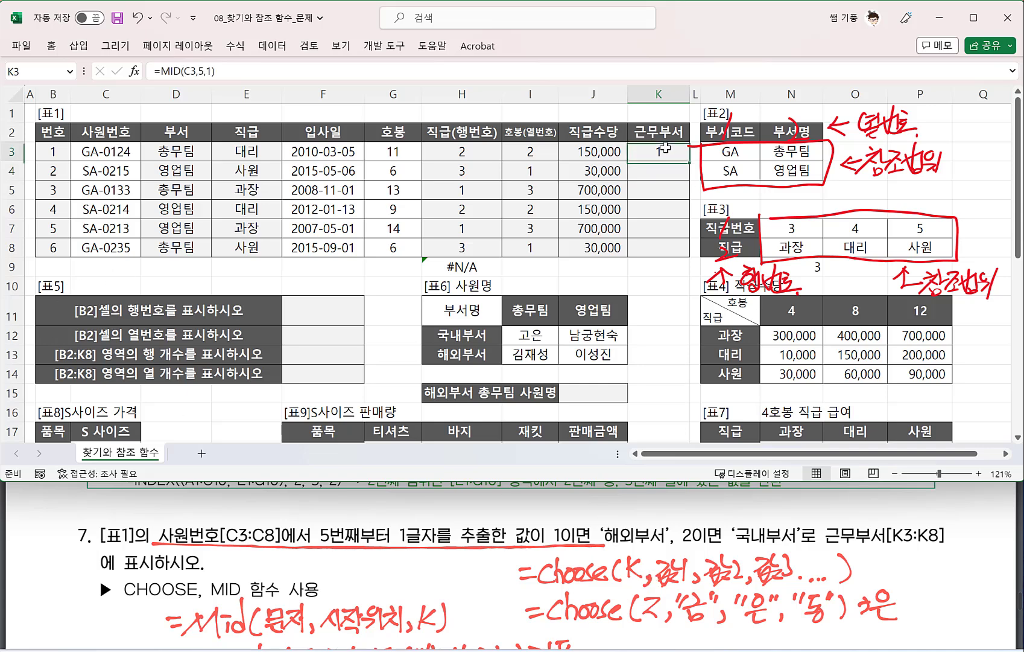
left_click(626, 152)
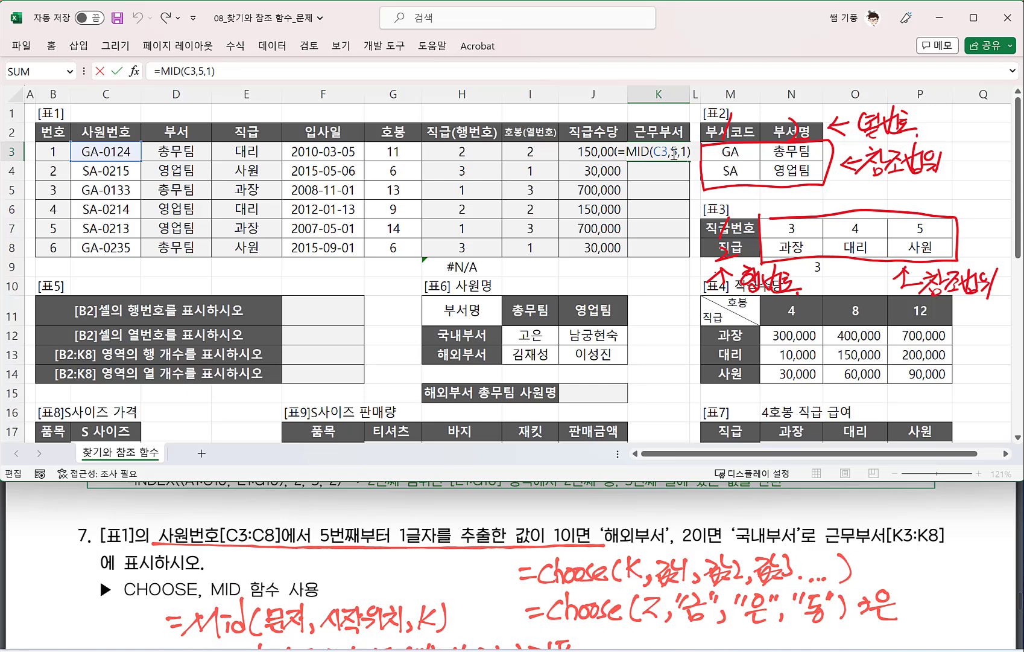
type("CHOOSE")
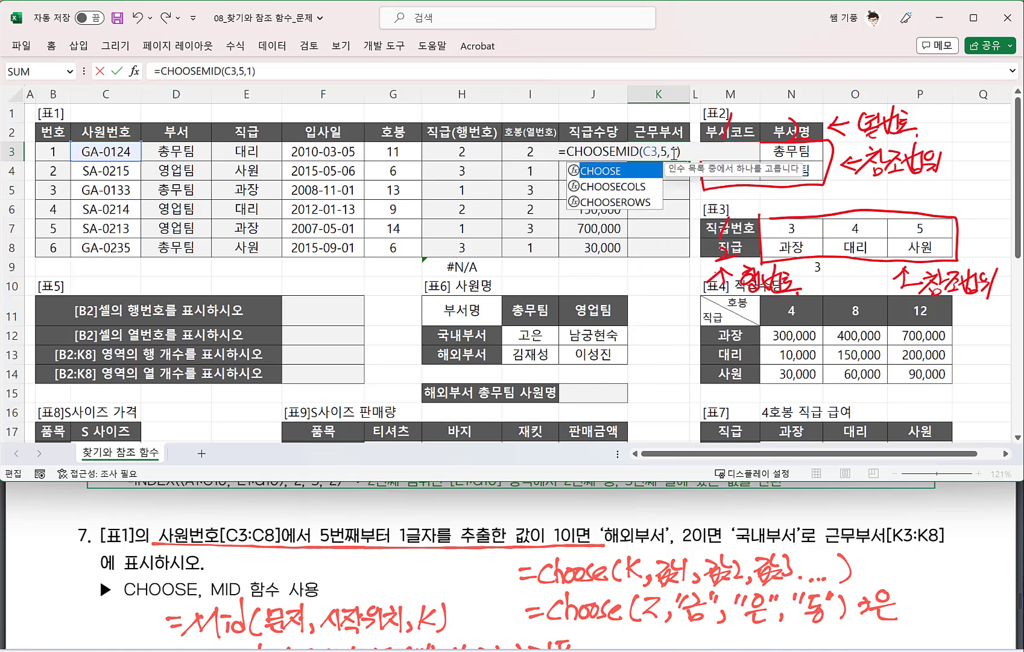
type("(MID(C3")
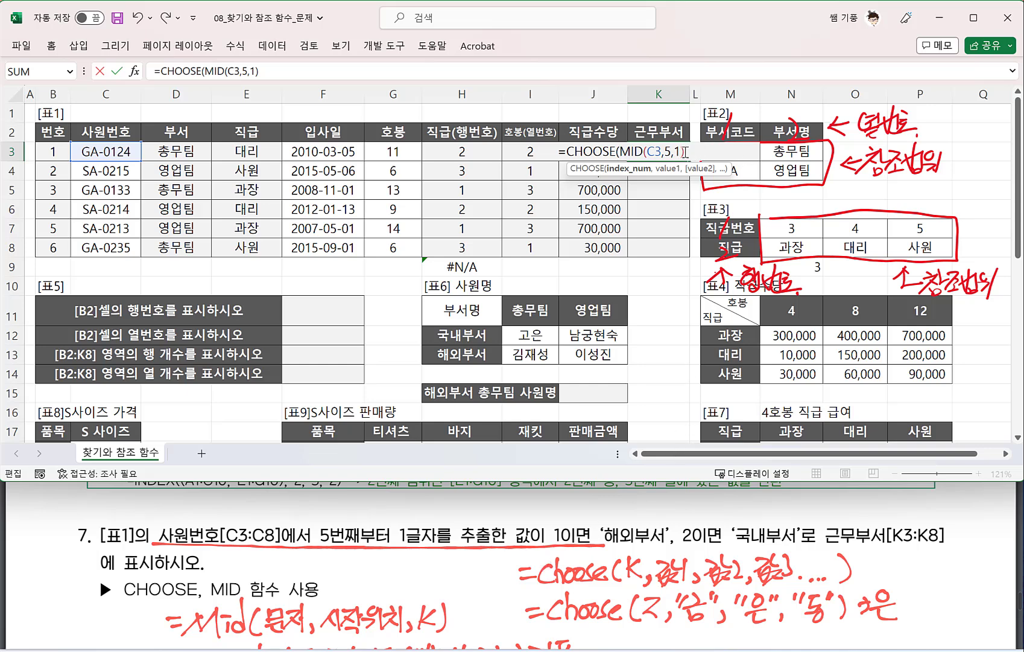
type(",5,1),")
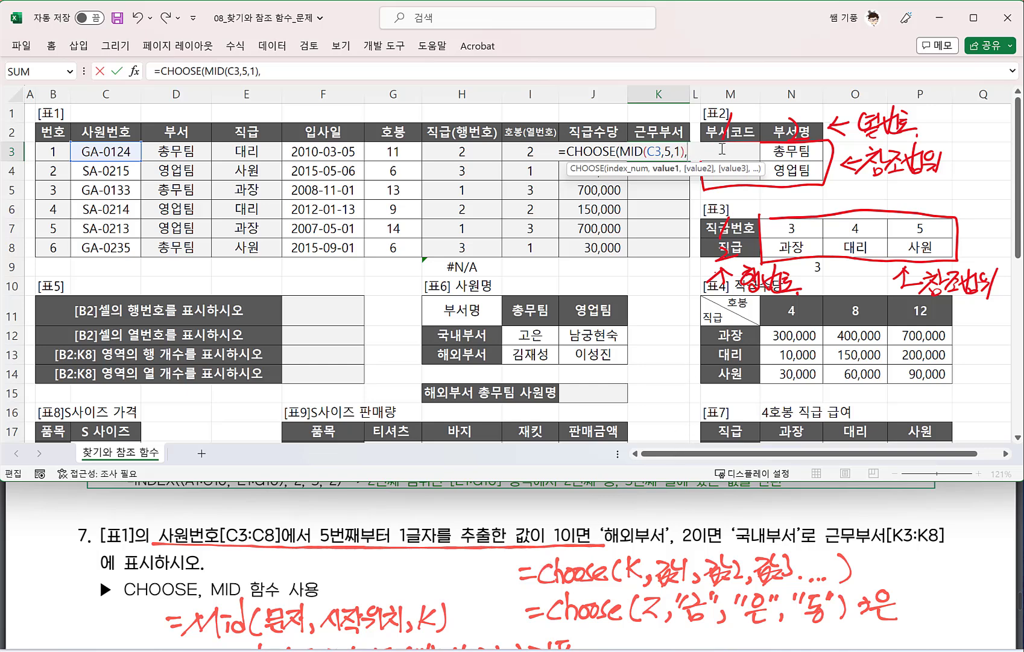
Step: Complete K3's CHOOSE formula with "해외부서" as the first value and "국내부서" as the second
type("\"GODHL")
key("BackSpace")
key("BackSpace")
key("BackSpace")
key("BackSpace")
key("BackSpace")
type("해외부서\"")
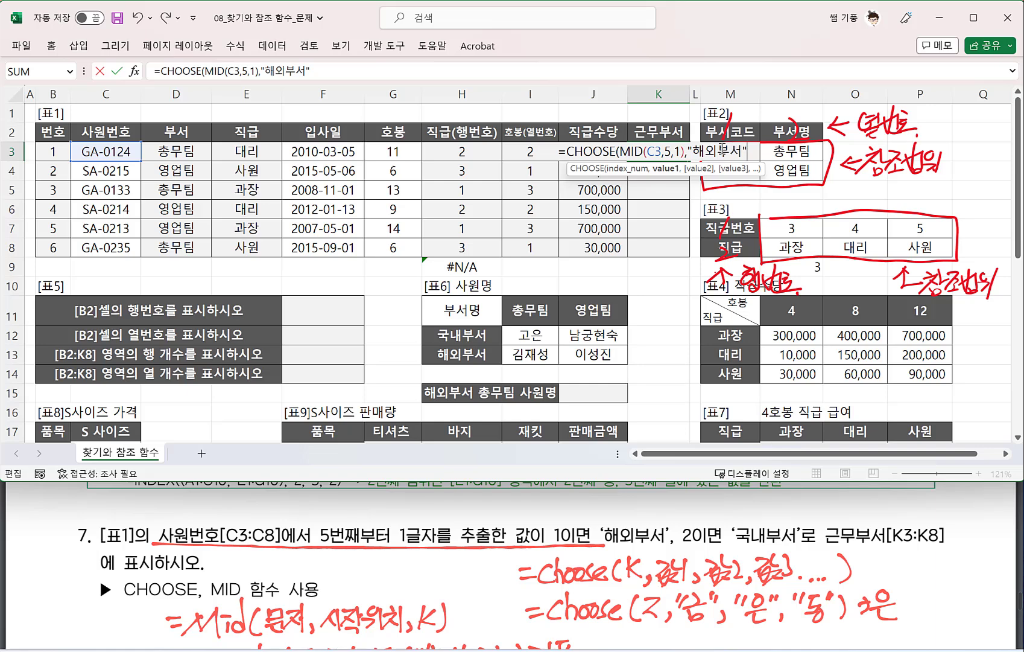
type(",")
type("\"국")
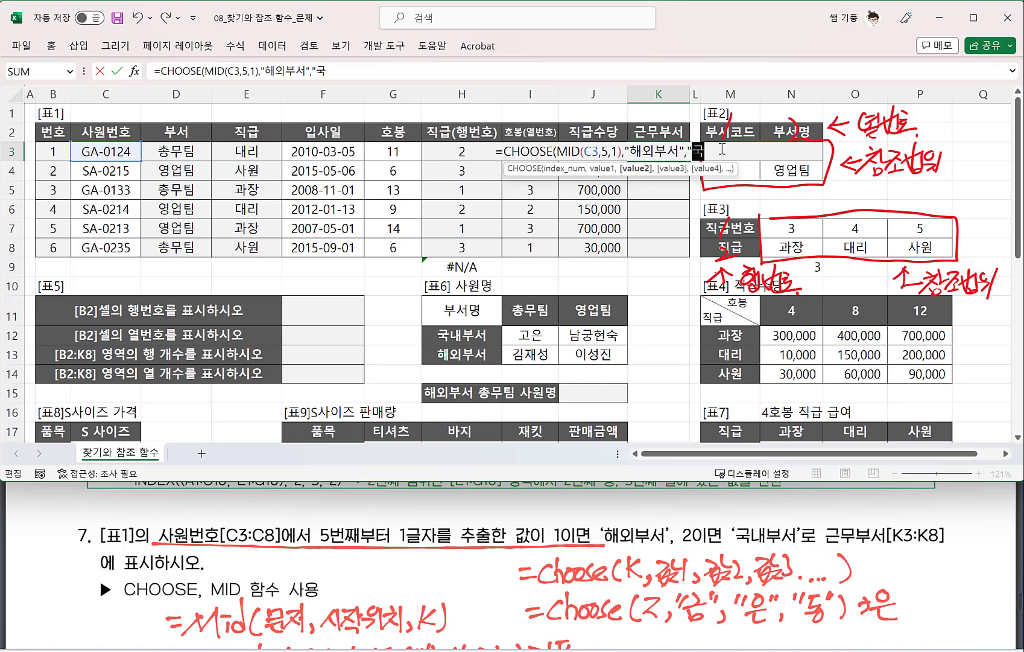
type("내부서\"")
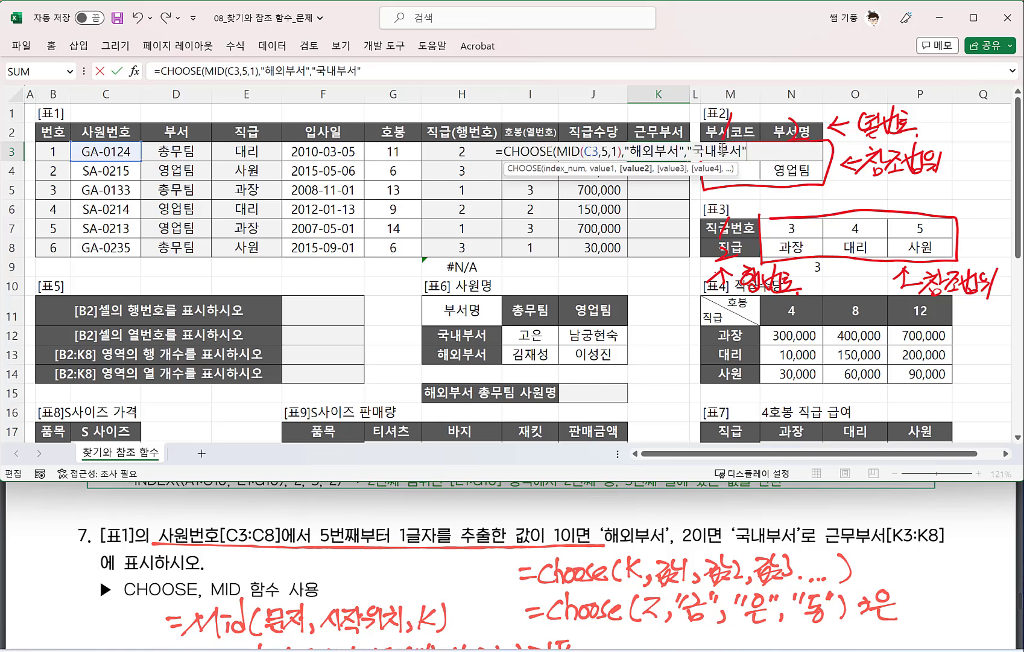
type(")")
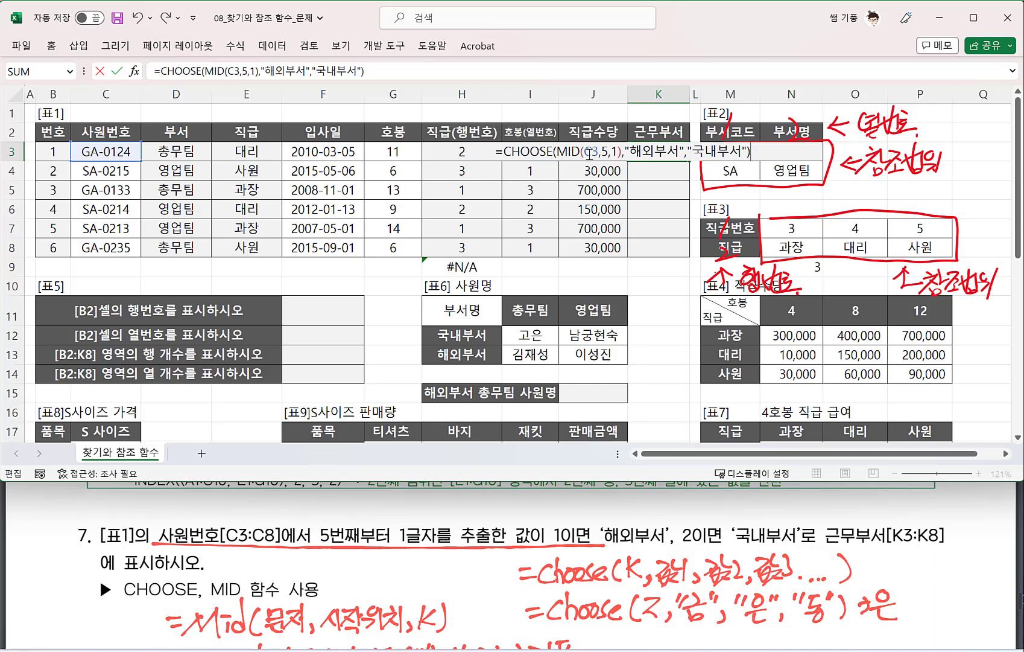
key("Return")
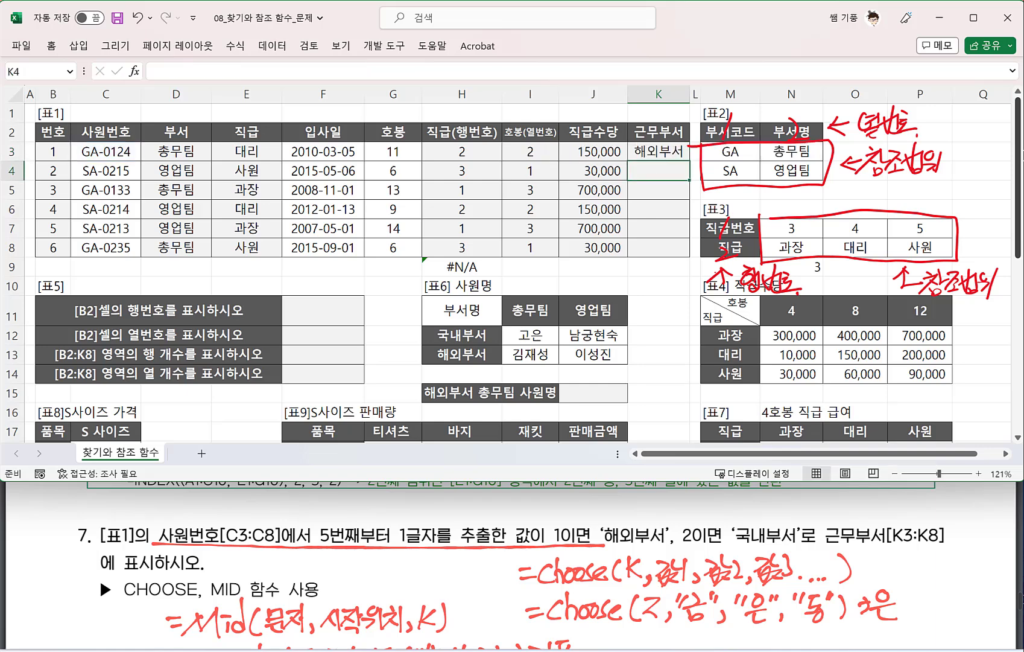
Step: Fill the K3 formula down through K8 and check the copied formula in K8
left_click(659, 151)
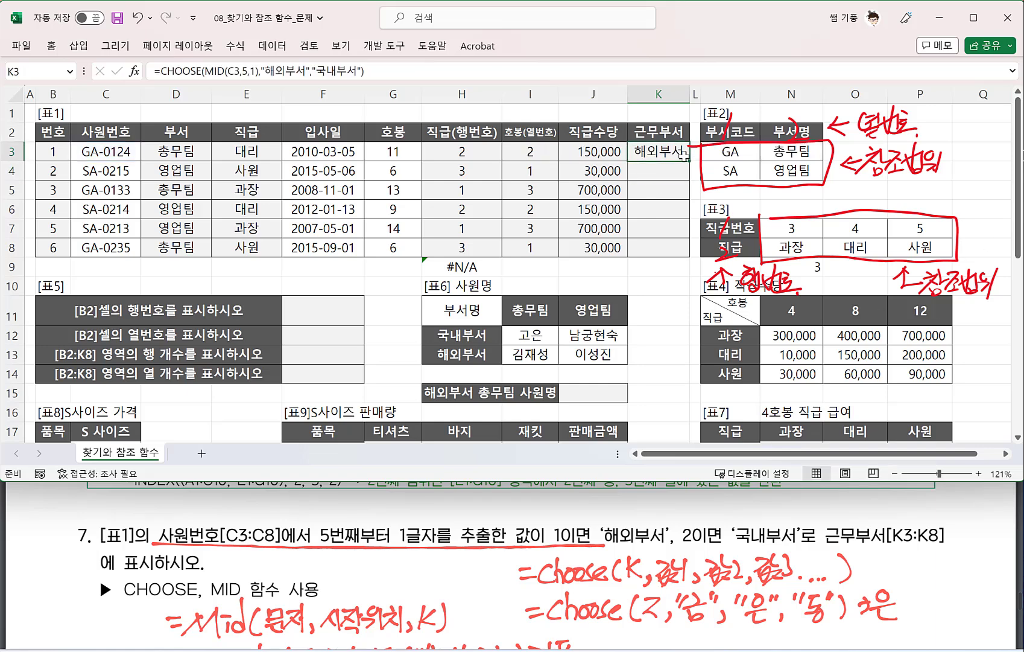
left_click_drag(689, 160, 713, 248)
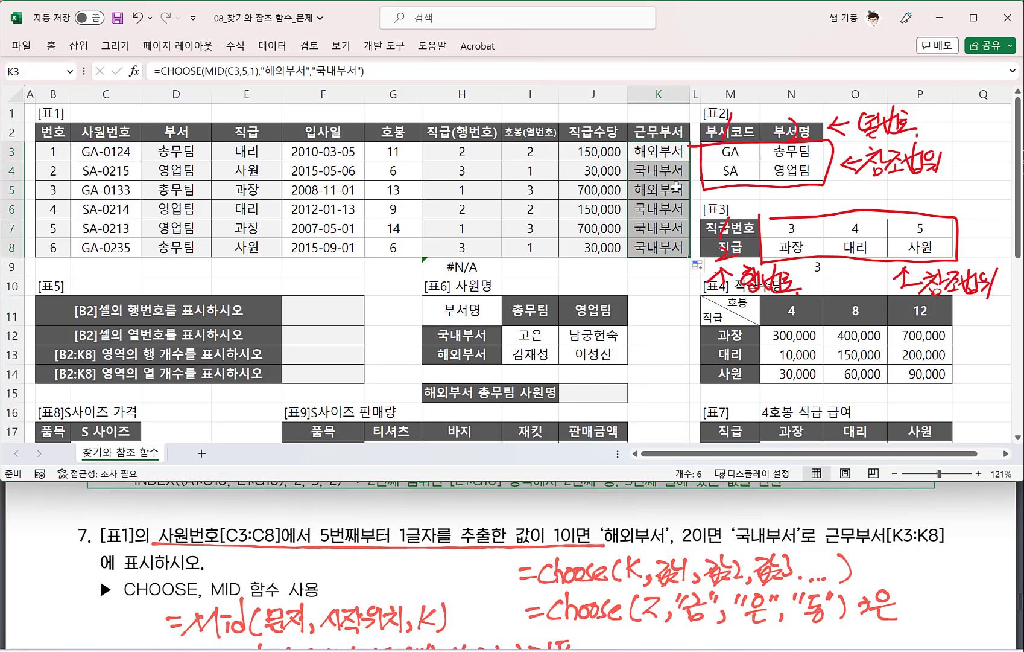
left_click(666, 246)
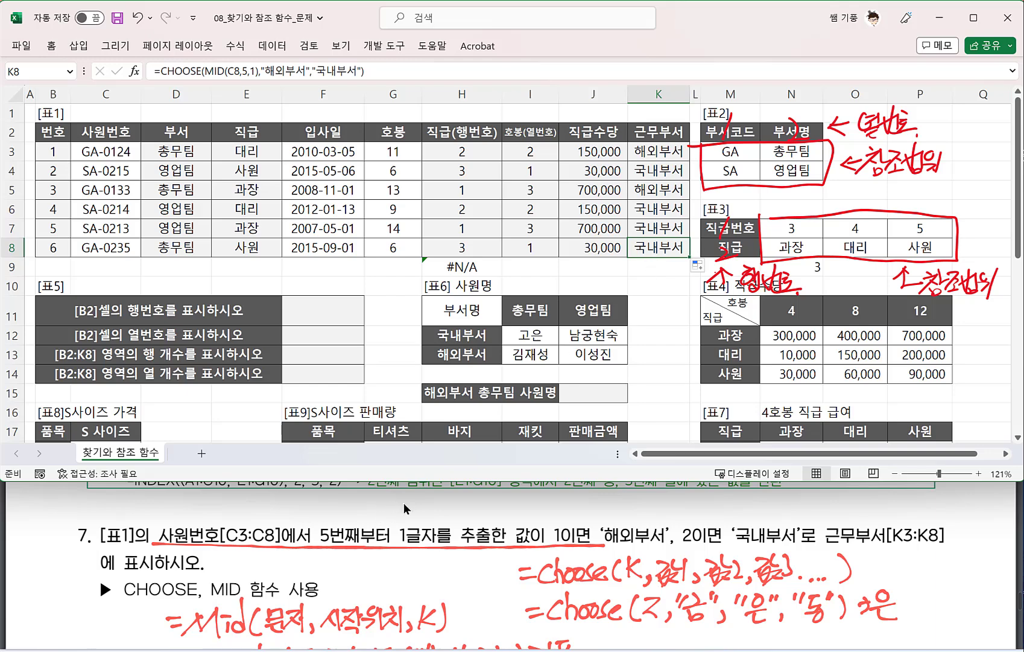
Step: For exercise 8, enter =ROW(B2) in F11 of [표5] to get the row number of B2
scroll(362, 525, "down", 5)
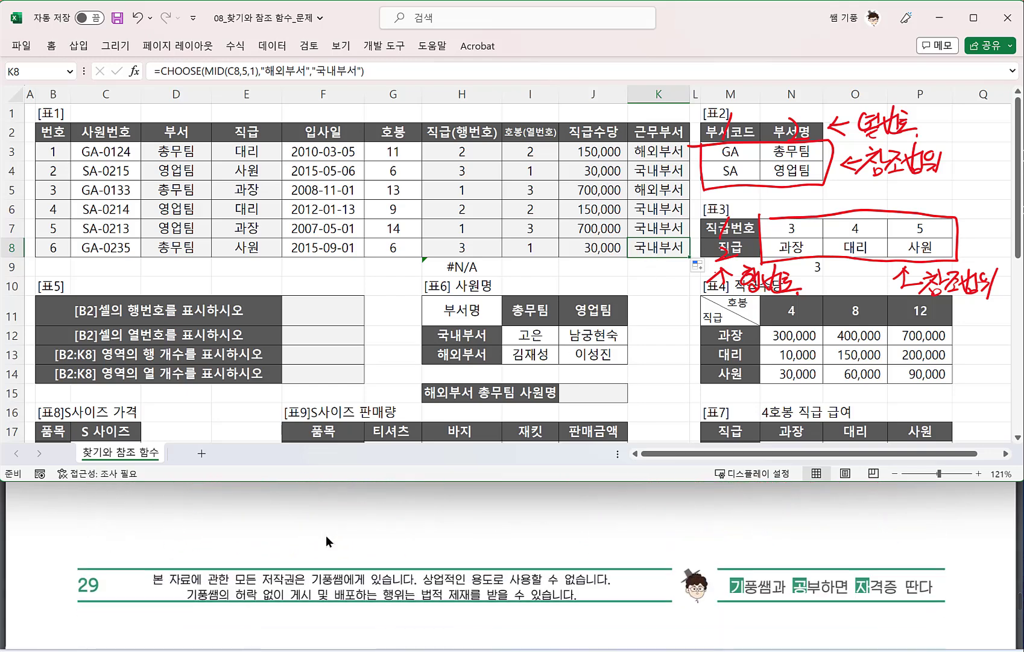
scroll(325, 535, "down", 5)
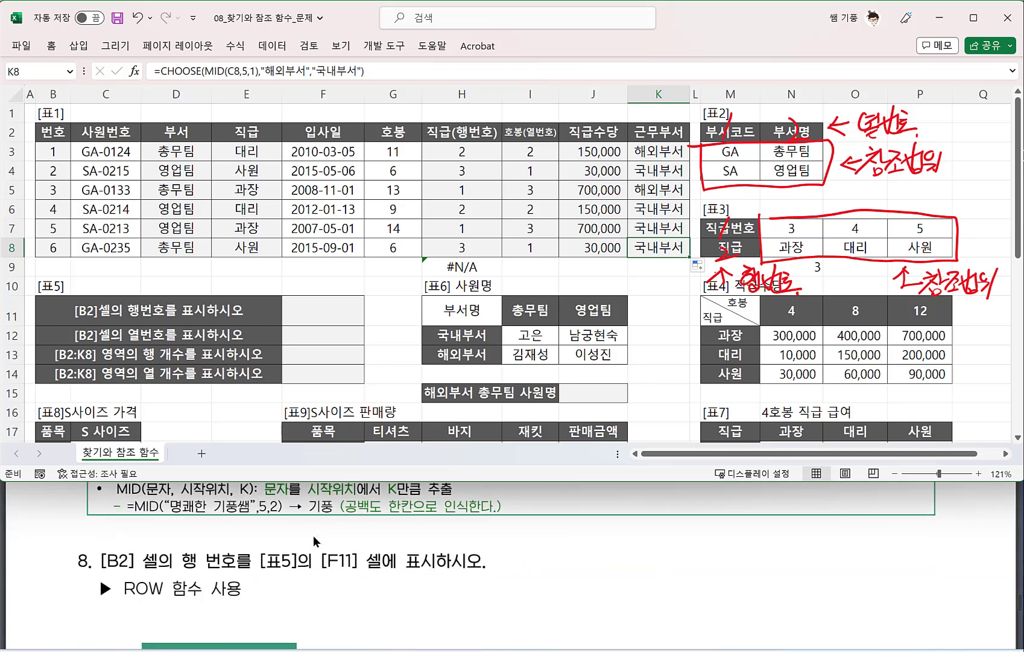
left_click(333, 339)
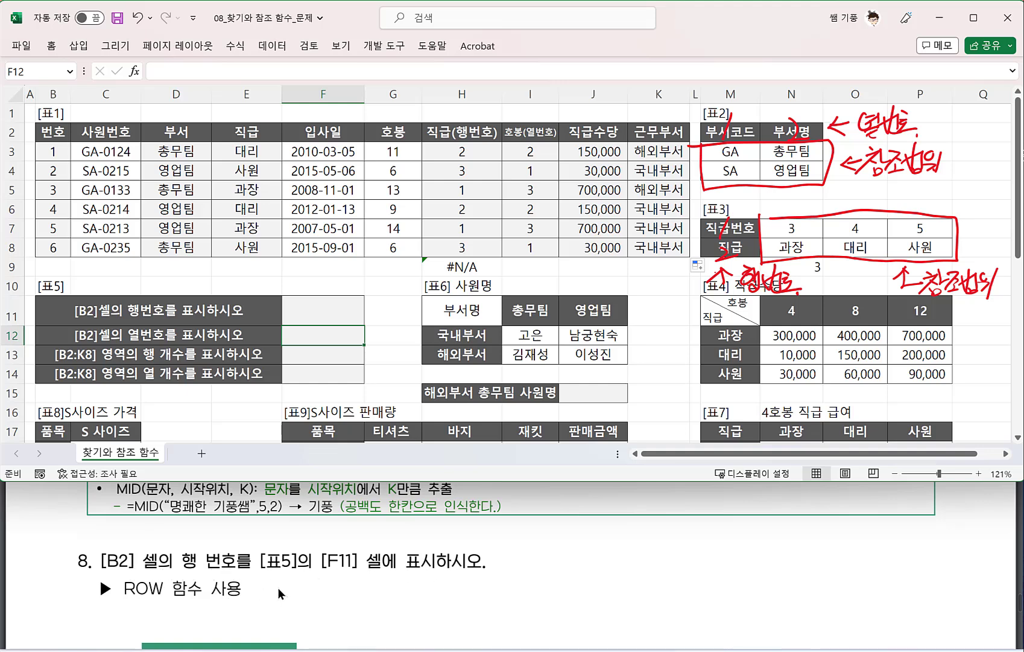
left_click(310, 313)
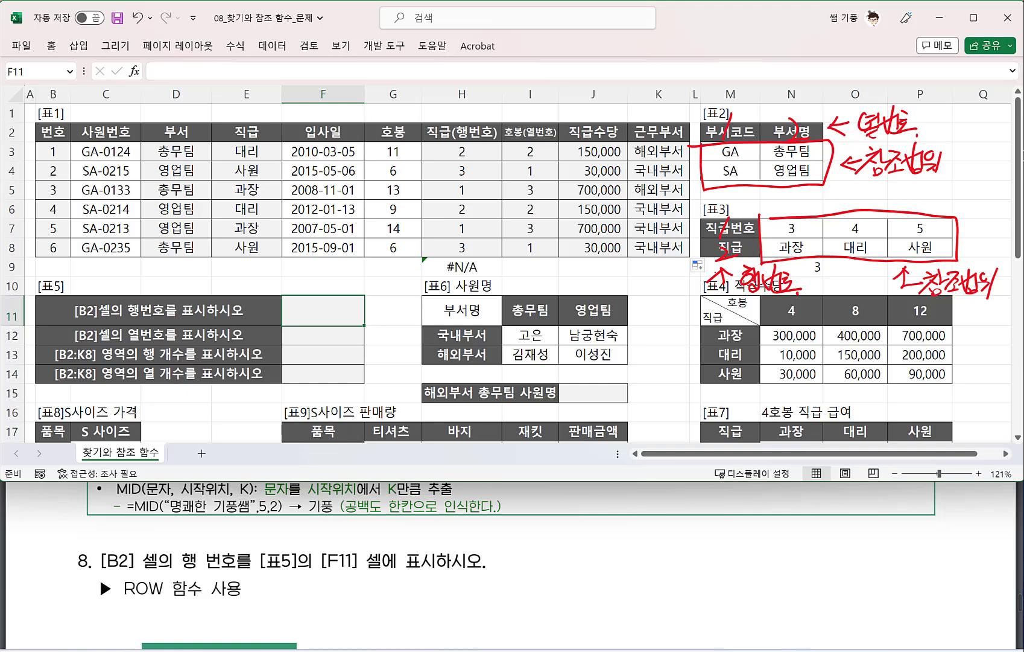
left_click(1023, 212)
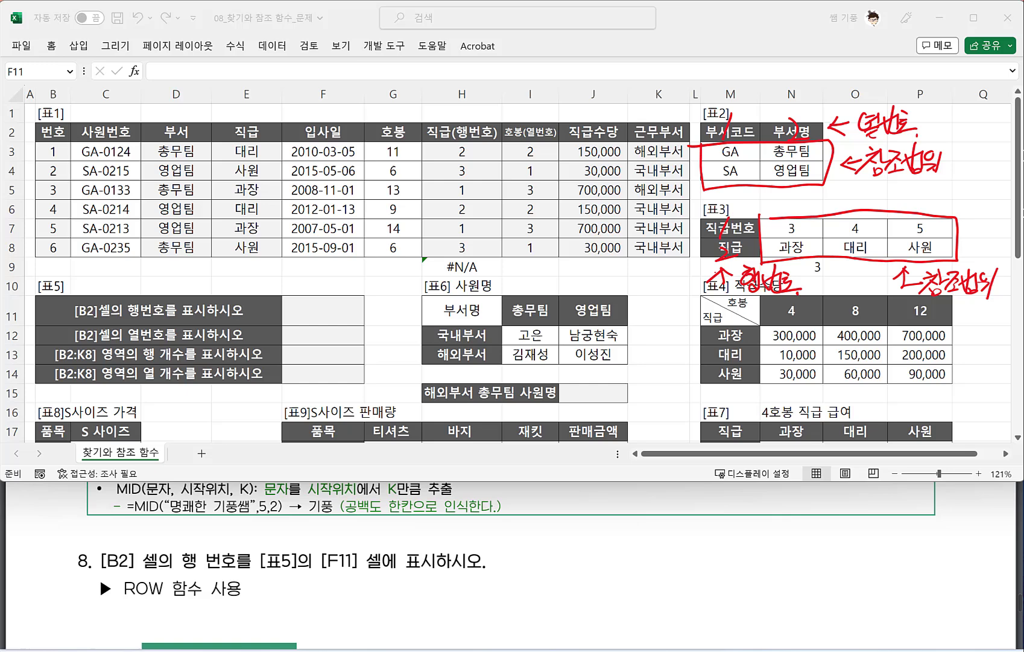
left_click(328, 311)
type("=")
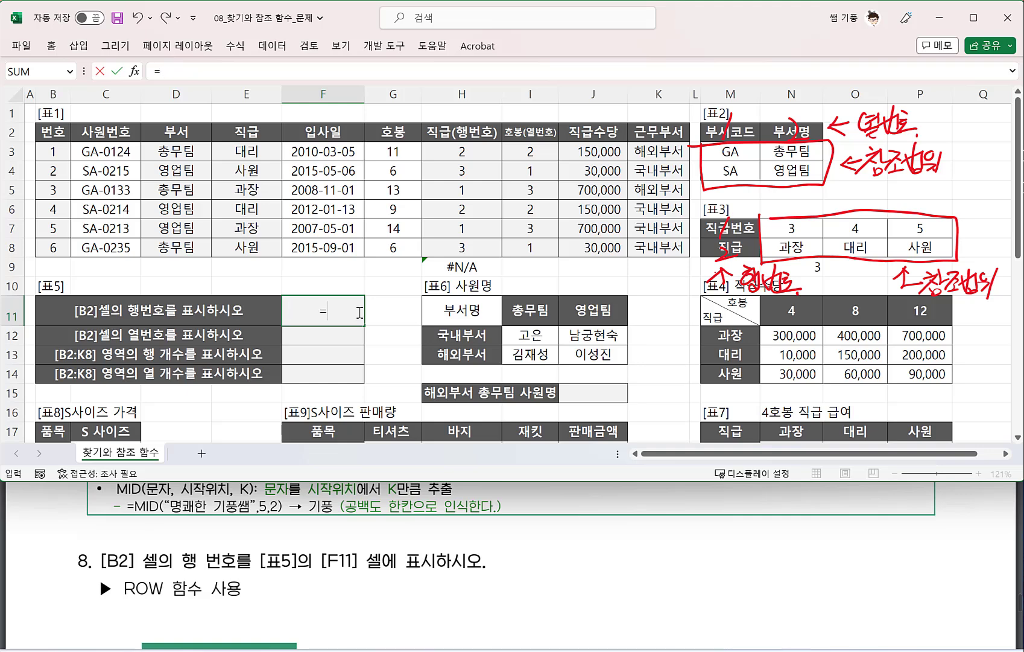
type("ROW")
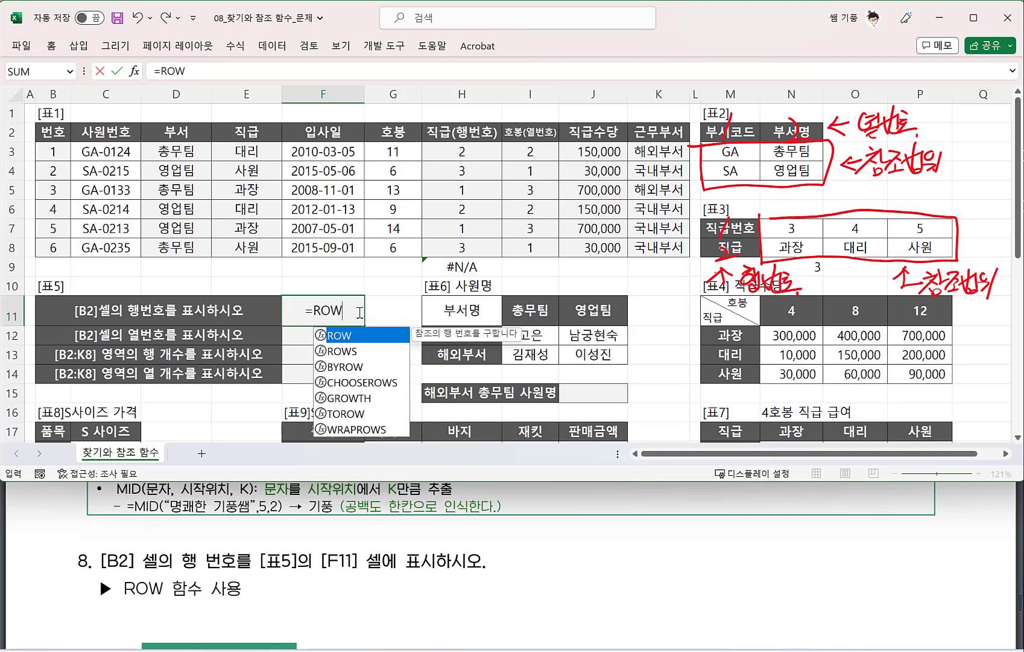
type("(B")
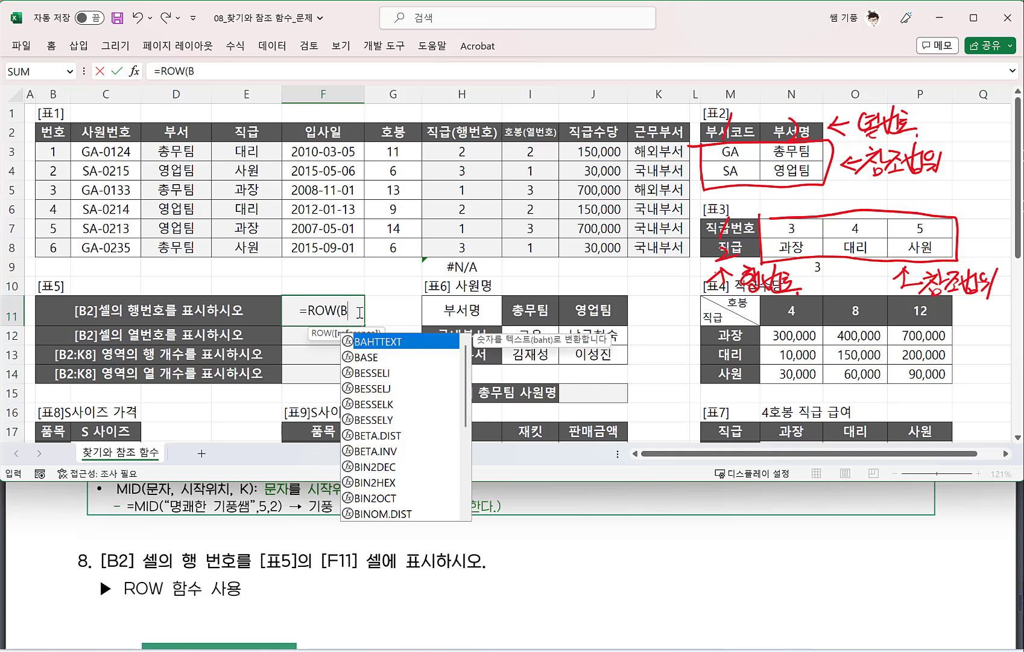
type("2)")
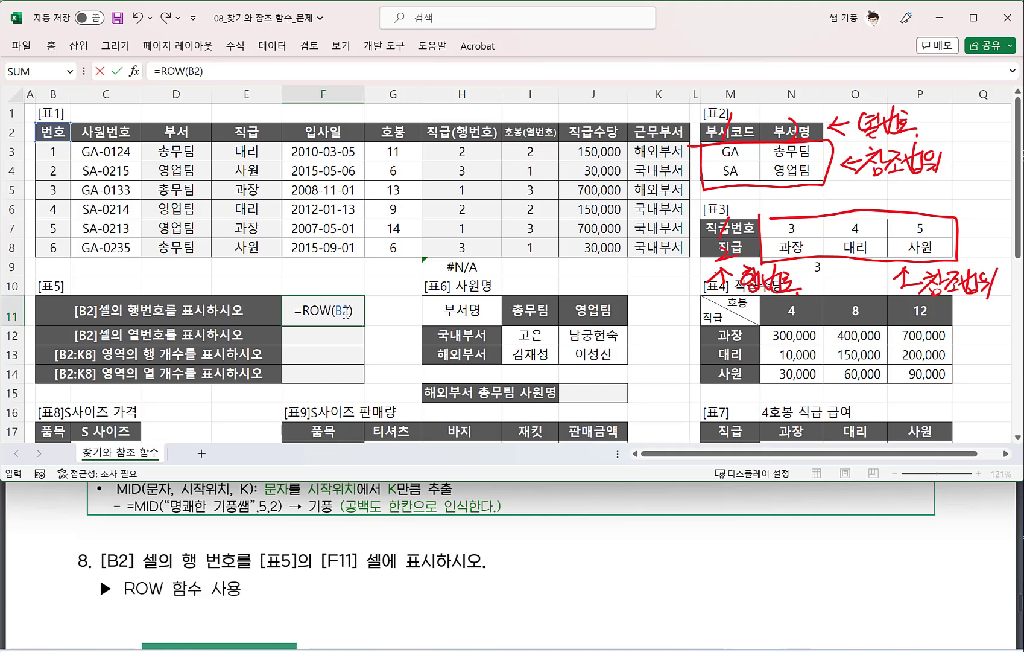
left_click_drag(349, 314, 343, 313)
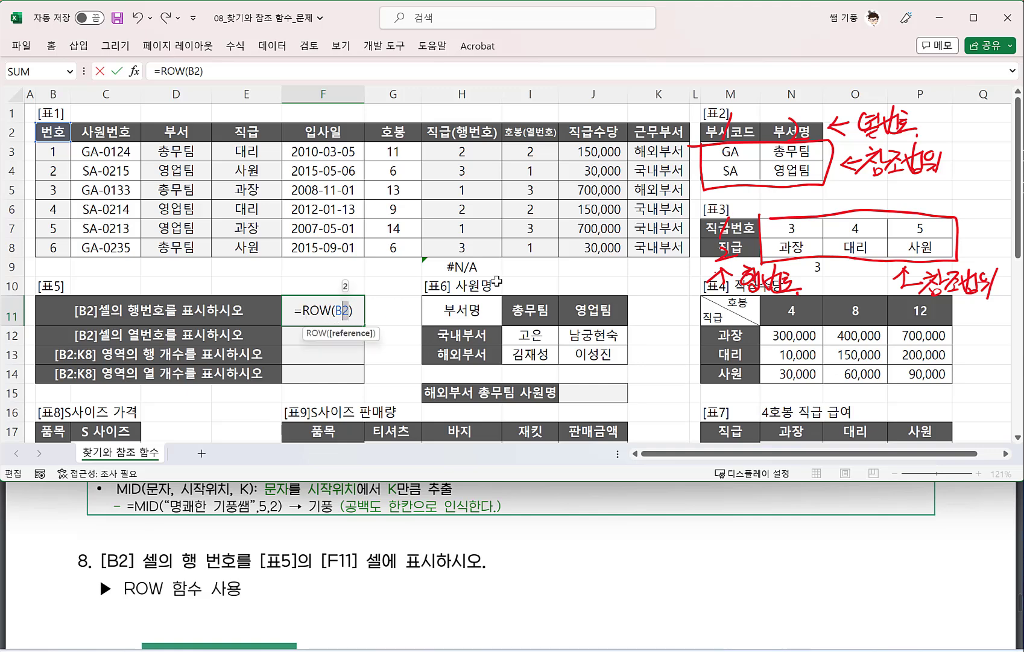
key("Return")
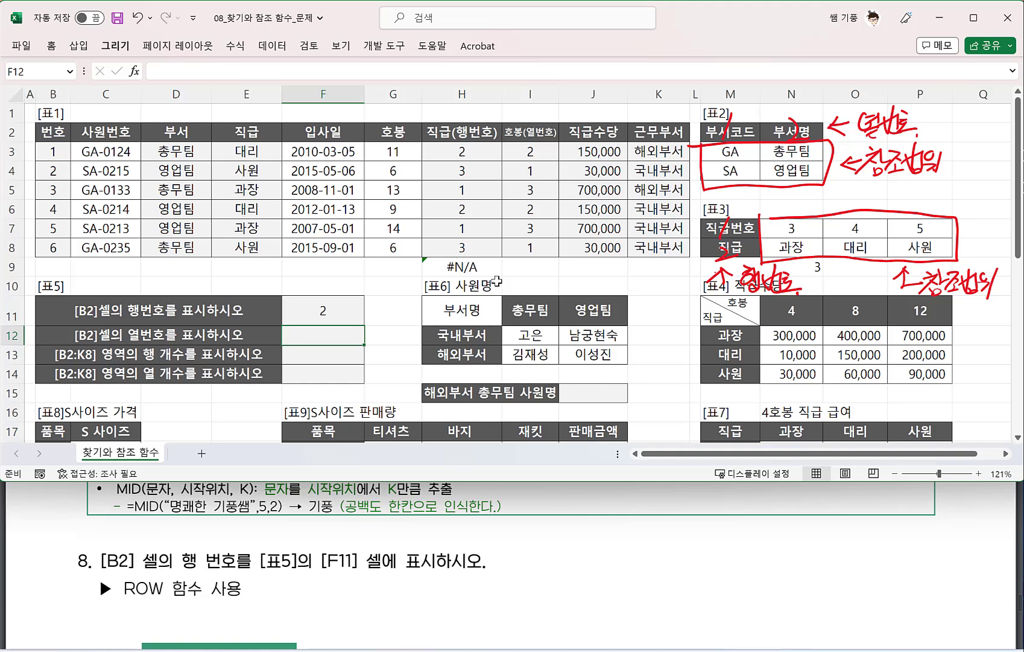
Step: Handwrite =Column() in the blank area beside exercise 8 of the PDF and underline it
left_click_drag(640, 534, 660, 537)
mouse_move(670, 523)
left_mouse_down()
mouse_move(673, 545)
mouse_move(679, 526)
left_mouse_up()
mouse_move(688, 519)
left_mouse_down()
mouse_move(690, 548)
mouse_move(721, 531)
mouse_move(734, 544)
left_mouse_up()
mouse_move(751, 523)
left_mouse_down()
mouse_move(748, 547)
mouse_move(762, 527)
mouse_move(758, 548)
left_mouse_up()
left_click_drag(643, 555, 773, 549)
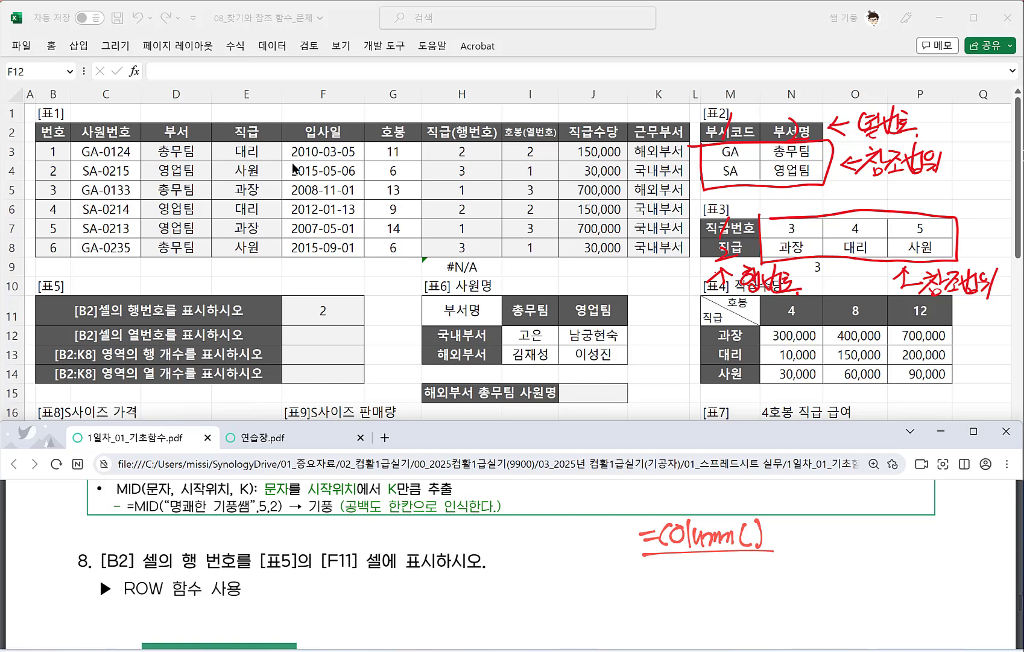
Step: Enter =COLUMN() without an argument in G11, beside the row number answer, and reselect the cell
left_click(369, 275)
left_click(389, 307)
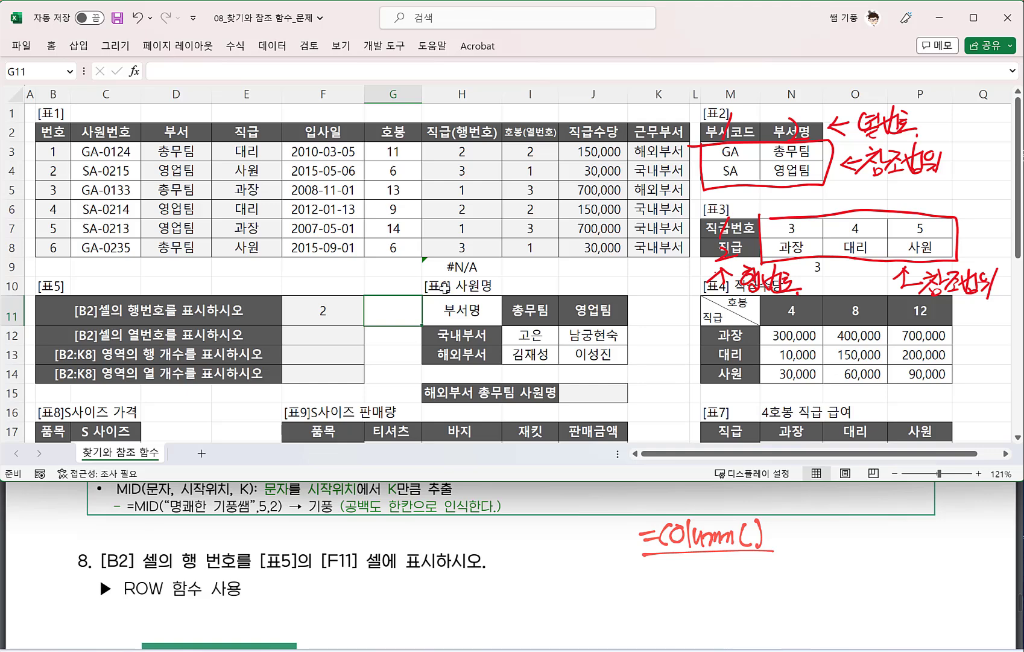
type("=CO")
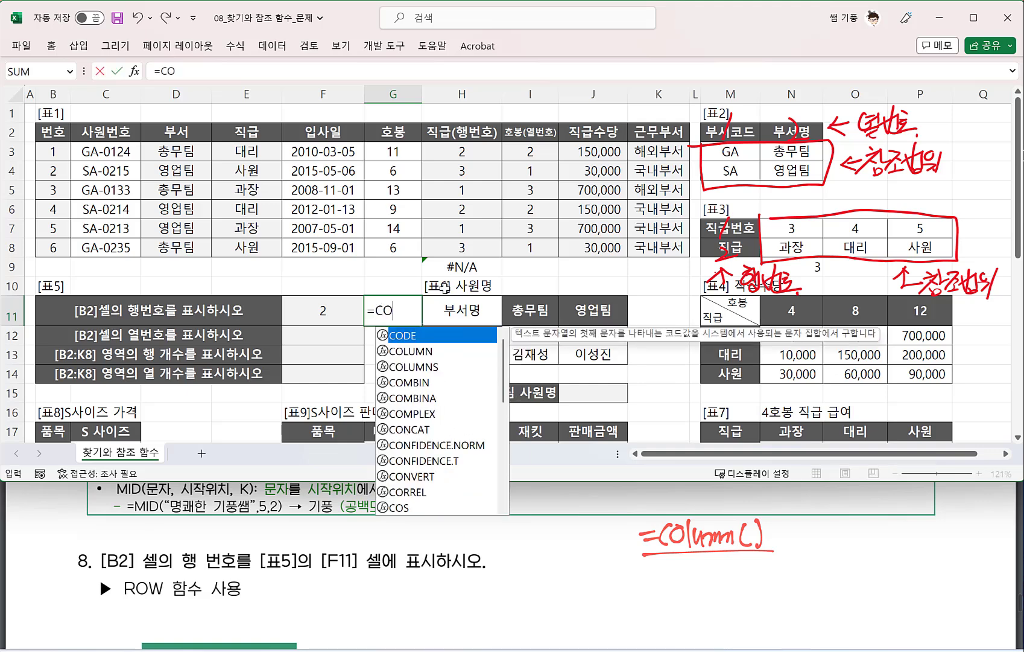
type("LUMN()")
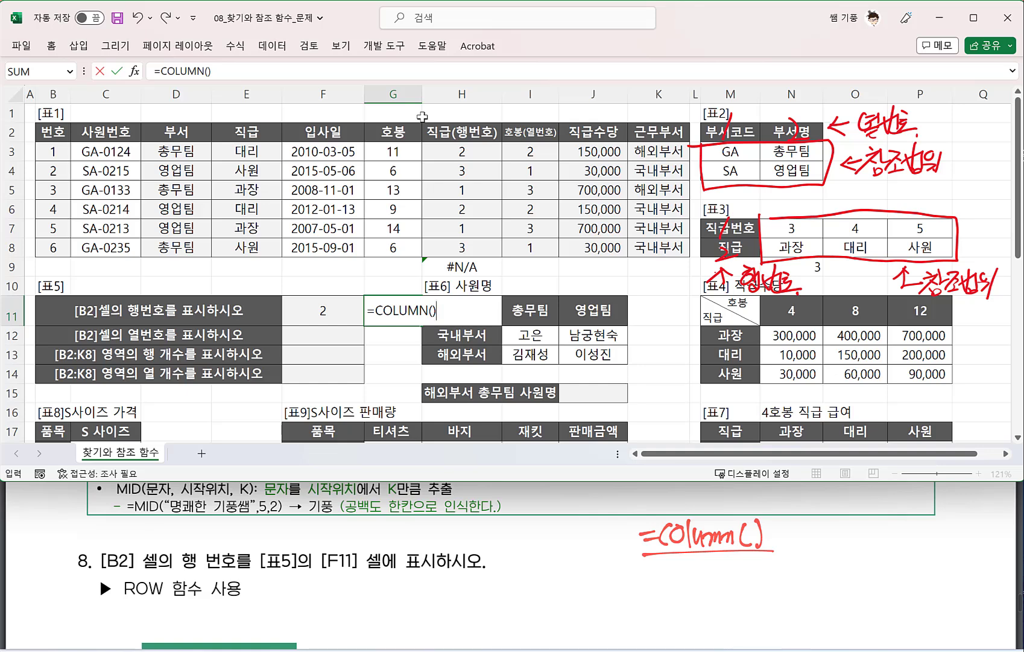
key("Return")
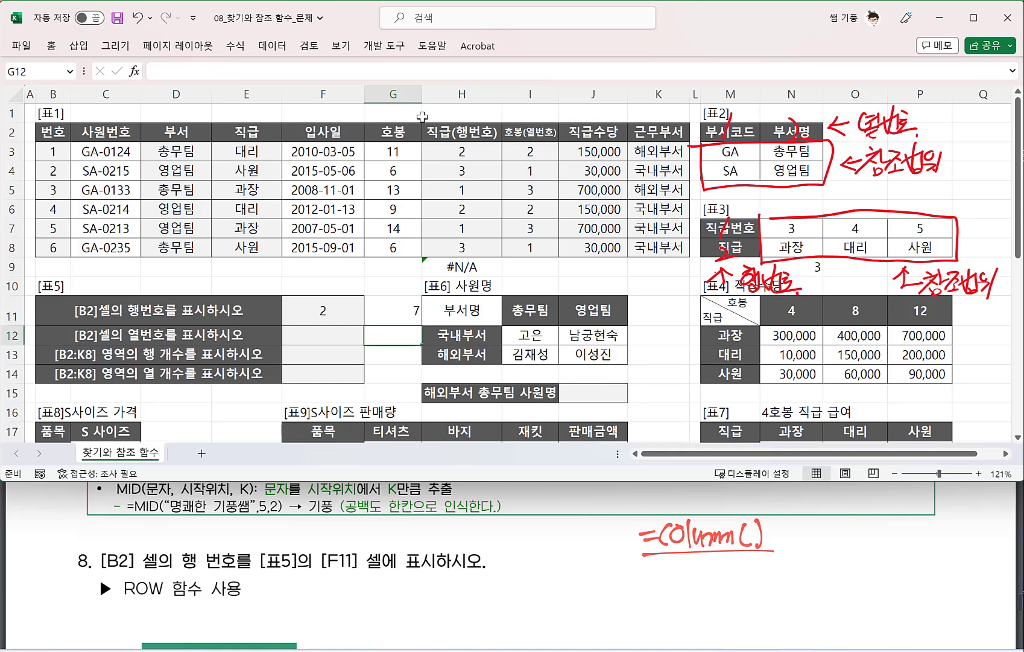
left_click(381, 307)
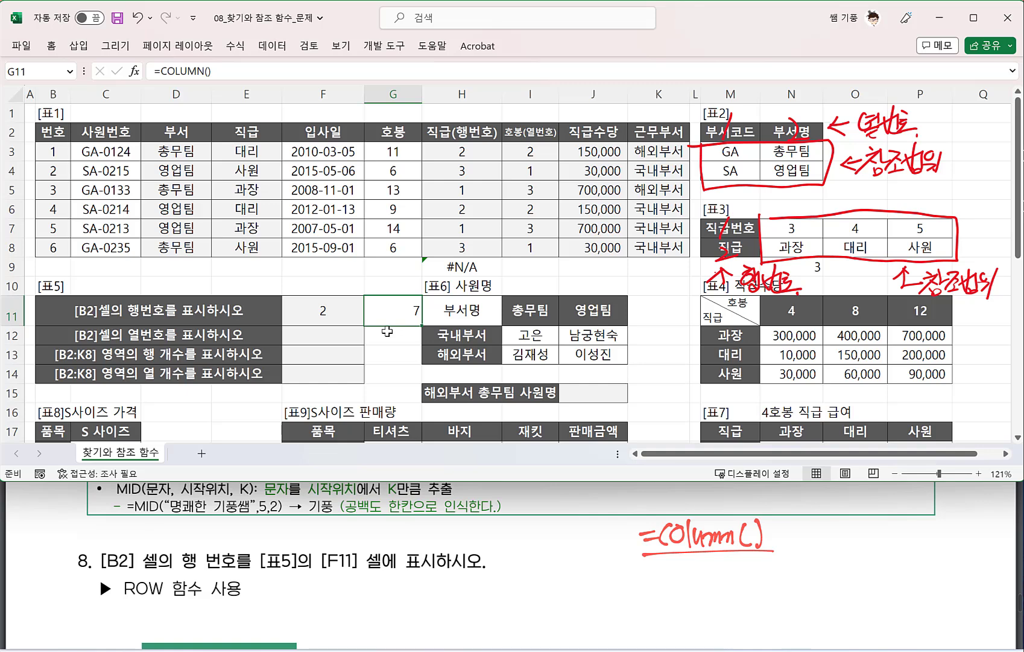
Step: Handwrite the example =Column(E100)→5 under the COLUMN note, underlining the function name and the letter E
left_click_drag(646, 580, 662, 583)
mouse_move(682, 567)
left_mouse_down()
mouse_move(670, 573)
mouse_move(678, 587)
left_mouse_up()
left_click_drag(684, 572, 695, 584)
left_click_drag(703, 571, 755, 582)
mouse_move(777, 560)
left_mouse_down()
mouse_move(775, 584)
mouse_move(799, 568)
left_mouse_up()
mouse_move(811, 557)
left_mouse_down()
mouse_move(800, 582)
mouse_move(823, 563)
left_mouse_up()
left_click_drag(836, 562, 828, 573)
mouse_move(842, 552)
left_mouse_down()
mouse_move(841, 582)
mouse_move(873, 564)
left_mouse_up()
left_click_drag(867, 555, 868, 575)
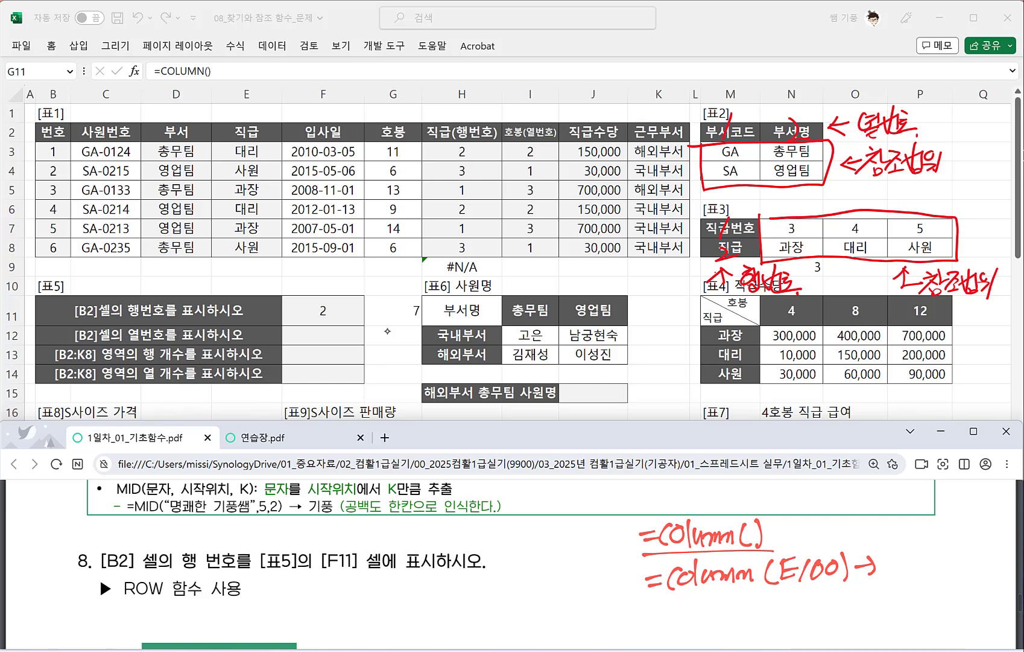
mouse_move(891, 550)
left_mouse_down()
mouse_move(878, 578)
mouse_move(913, 558)
left_mouse_up()
left_click_drag(776, 588, 805, 589)
left_click_drag(678, 594, 769, 586)
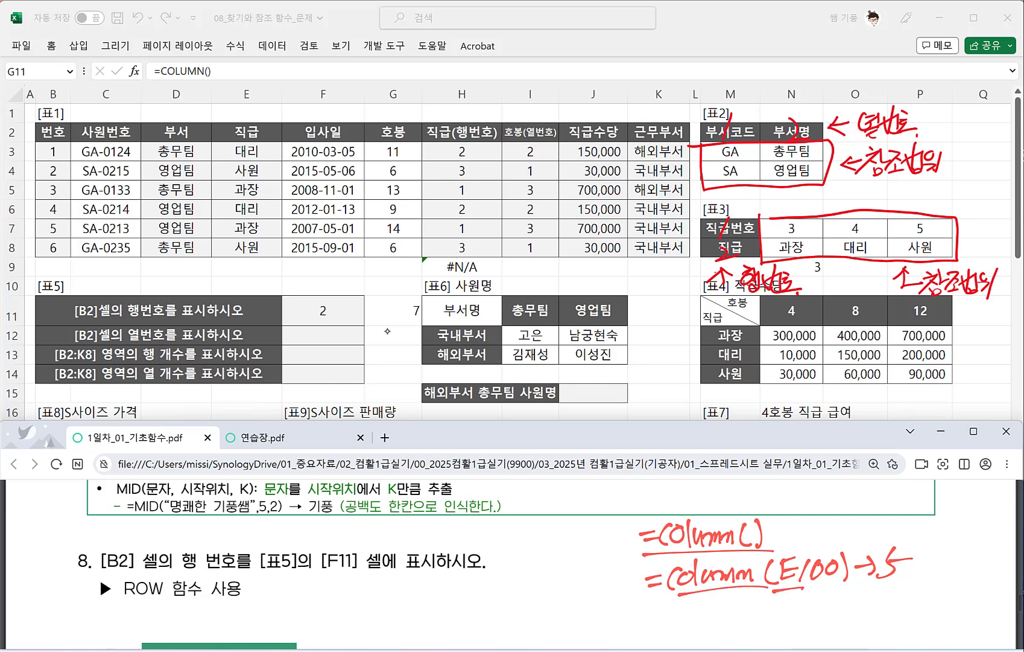
Step: For exercise 9, try to get the column number of B2 in F12 of [표5] with =CLOUMN(B2)
left_click(341, 328)
scroll(238, 643, "down", 1)
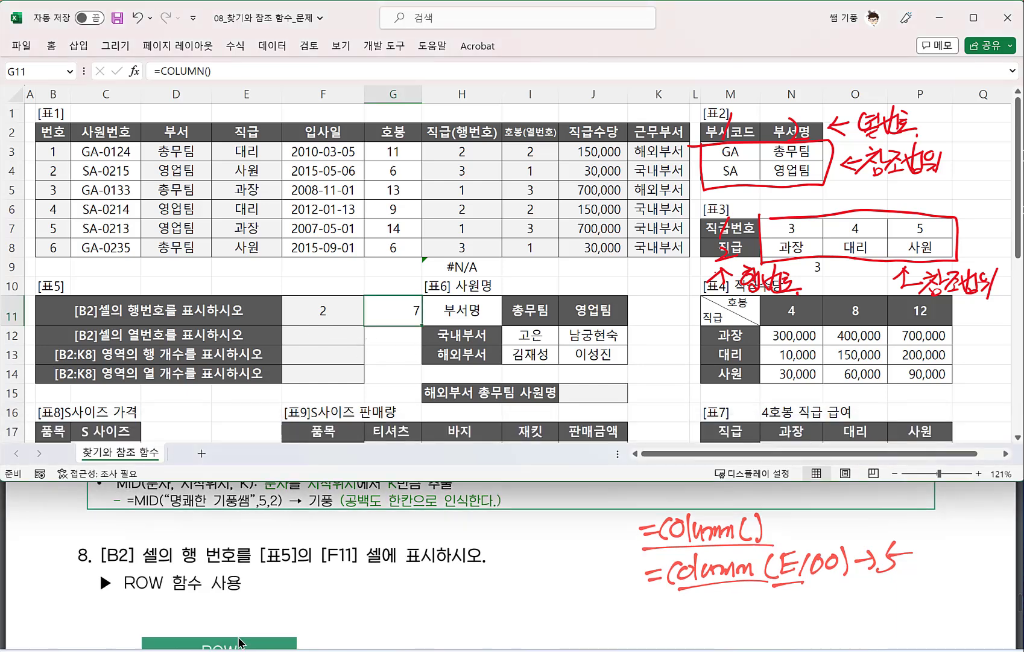
scroll(240, 643, "down", 5)
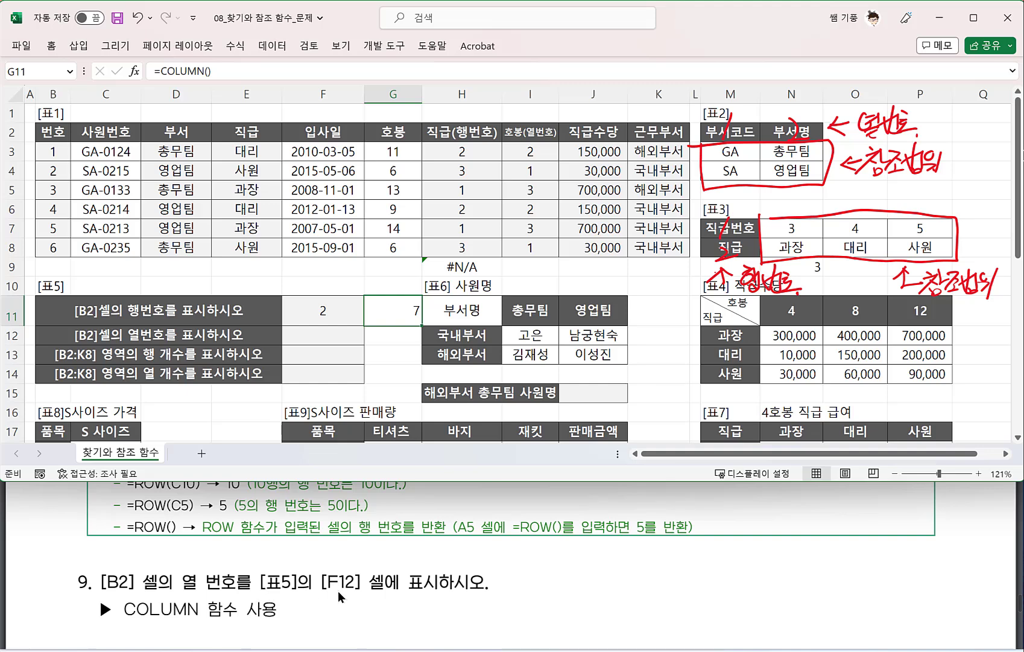
left_click(329, 336)
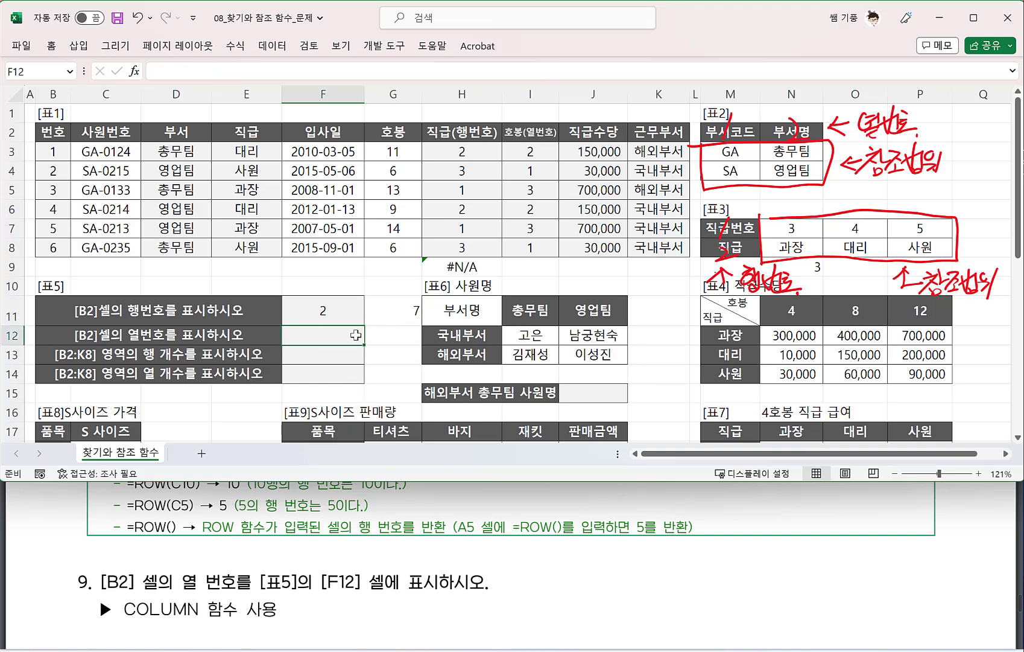
type("=")
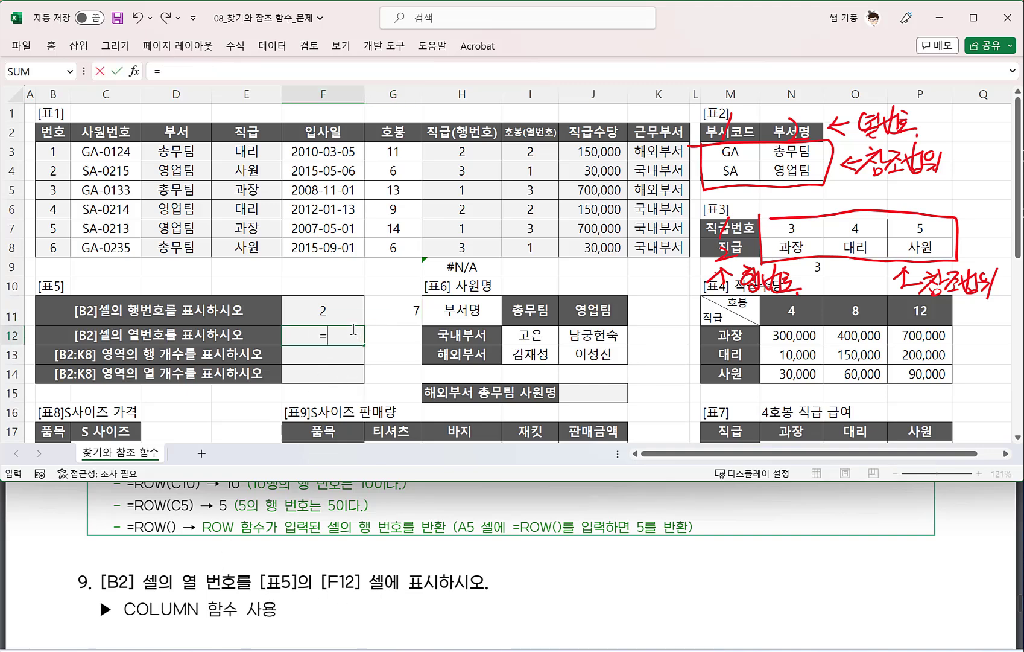
type("CLOUMN")
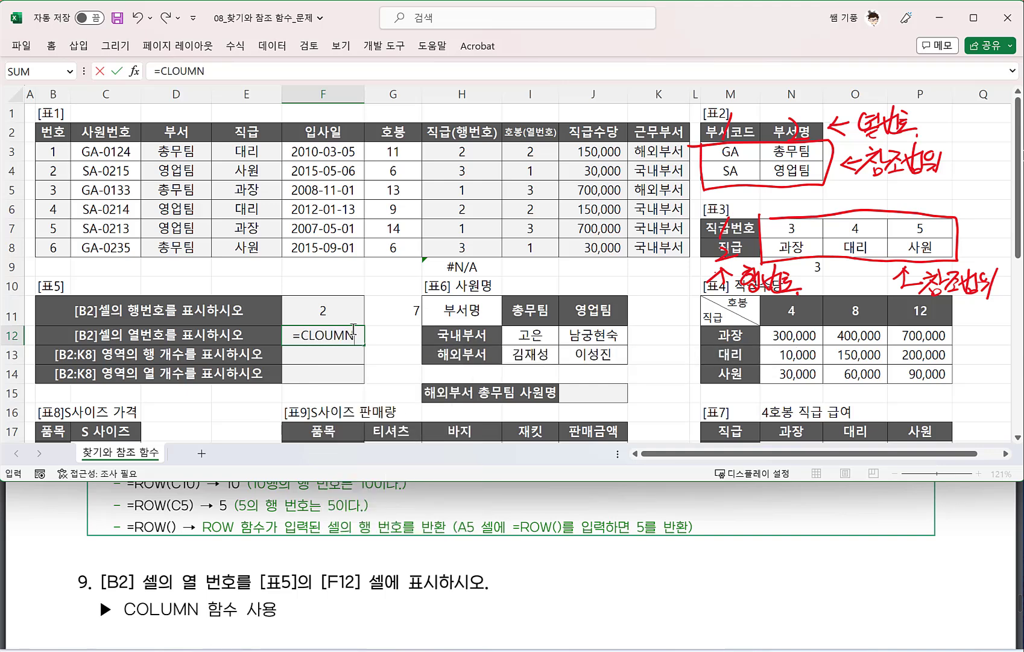
key("BackSpace")
type("N(B2")
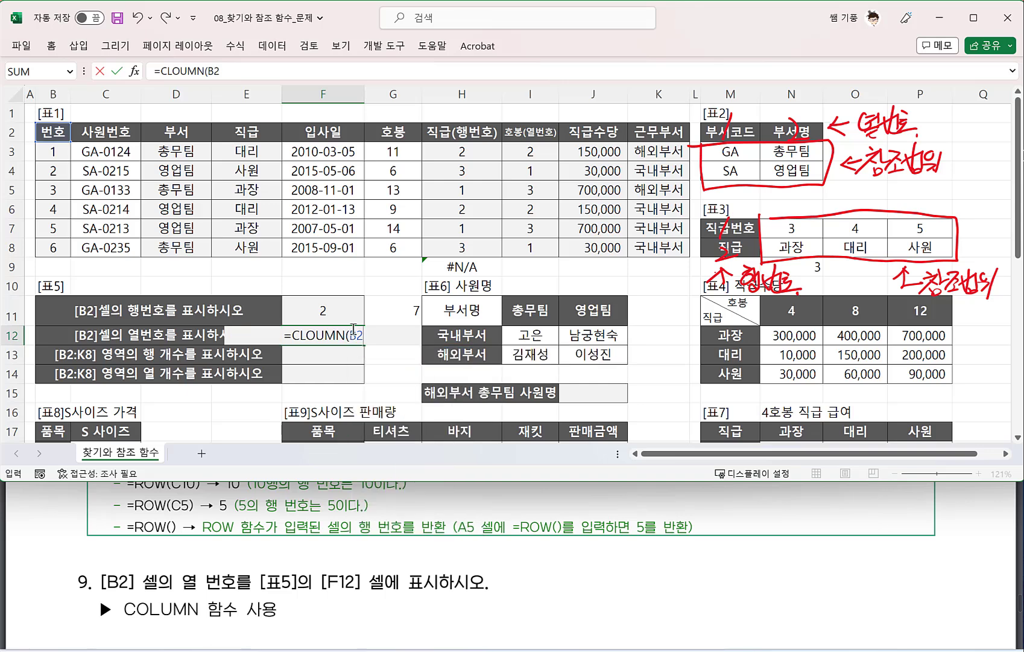
type(")")
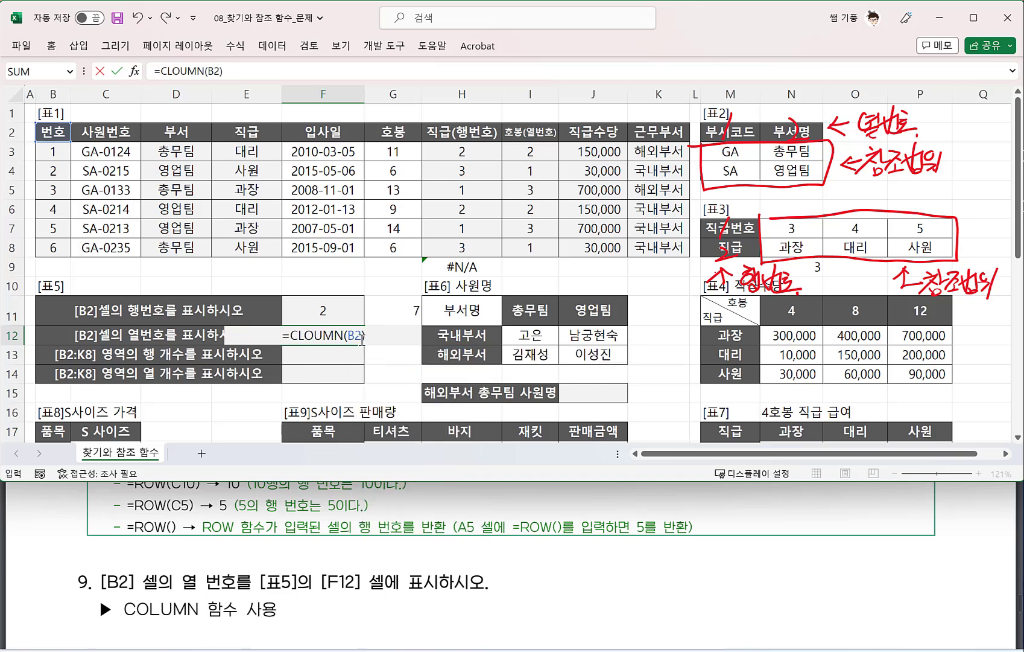
left_click_drag(354, 337, 344, 337)
key("Return")
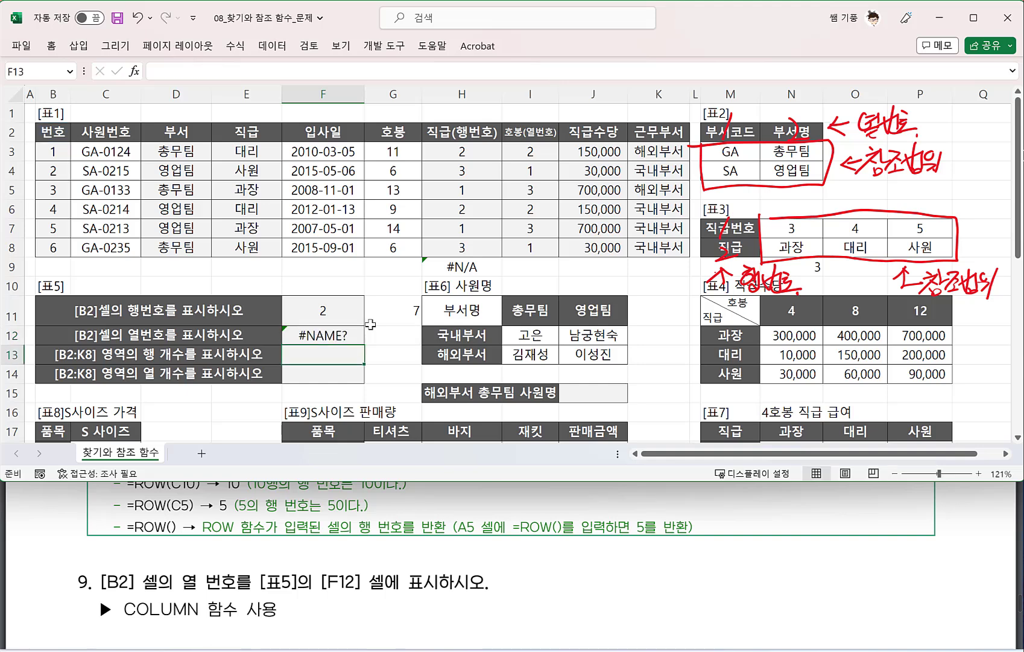
Step: Correct the misspelled function name in F12 so that the formula reads =COLUMN(B2)
double_click(352, 337)
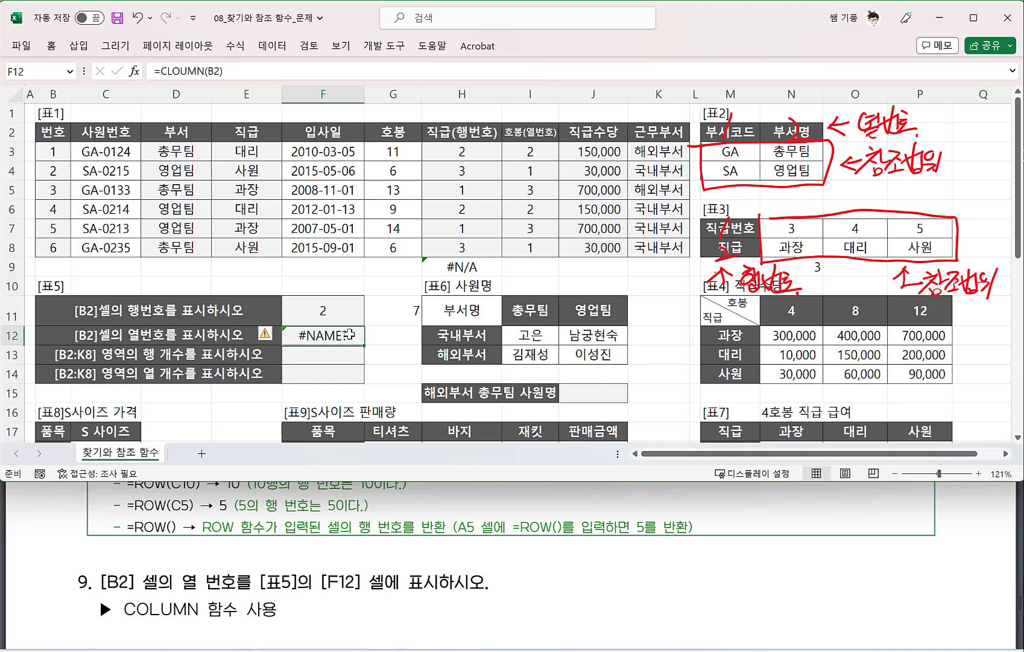
double_click(258, 336)
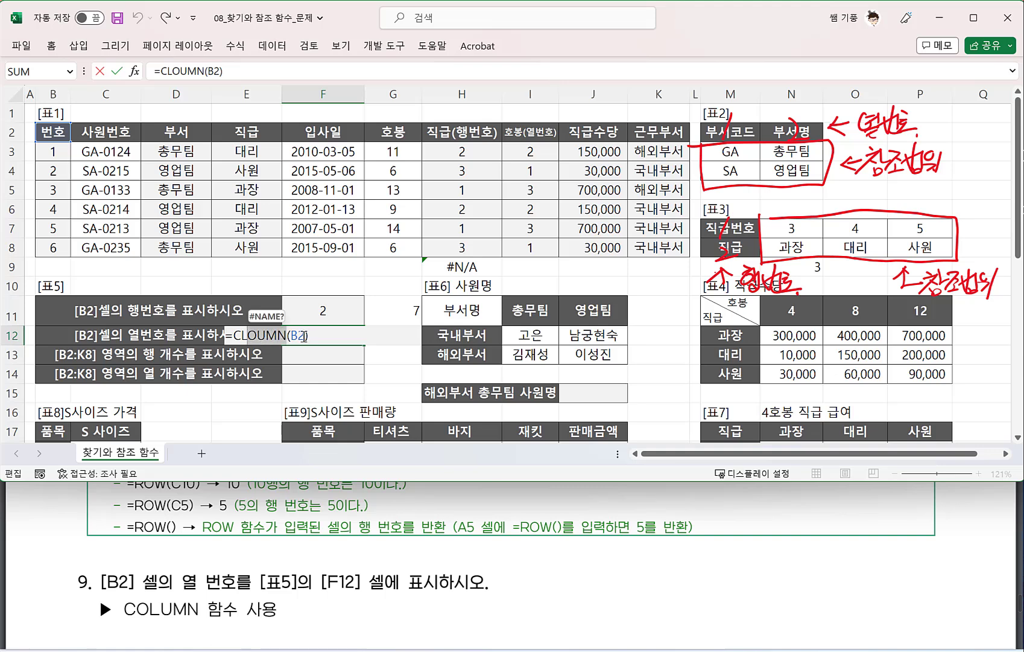
type("UMN")
key("Return")
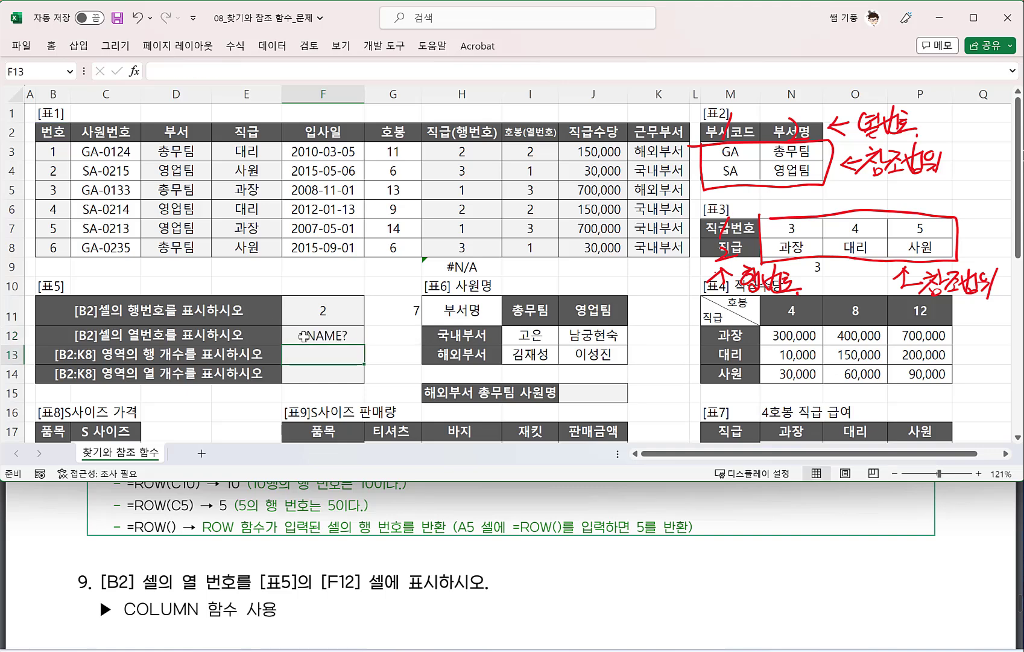
double_click(335, 335)
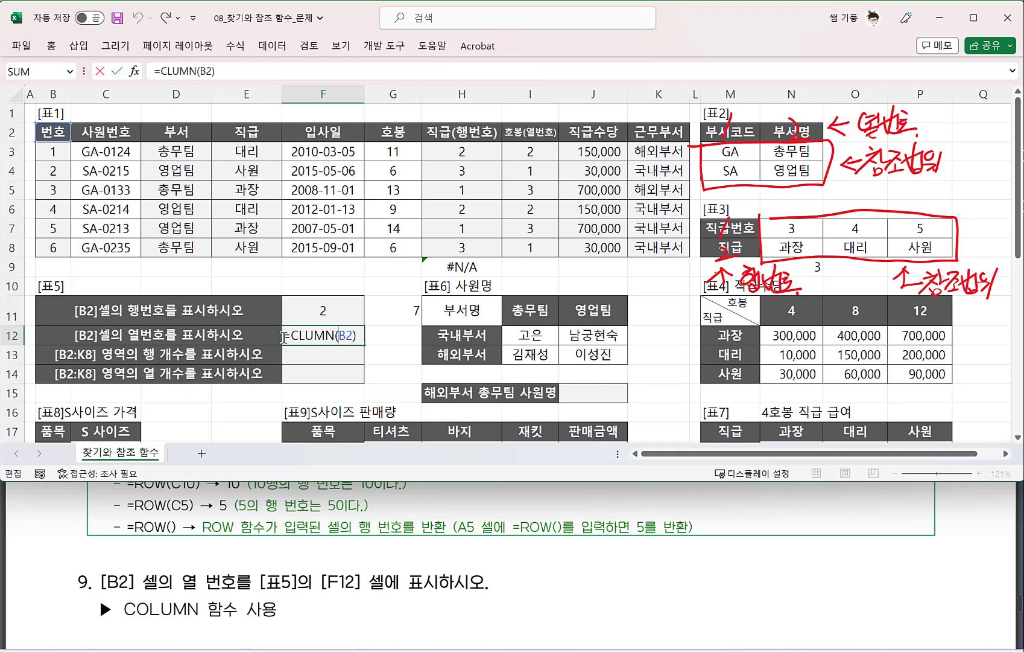
left_click_drag(290, 336, 335, 336)
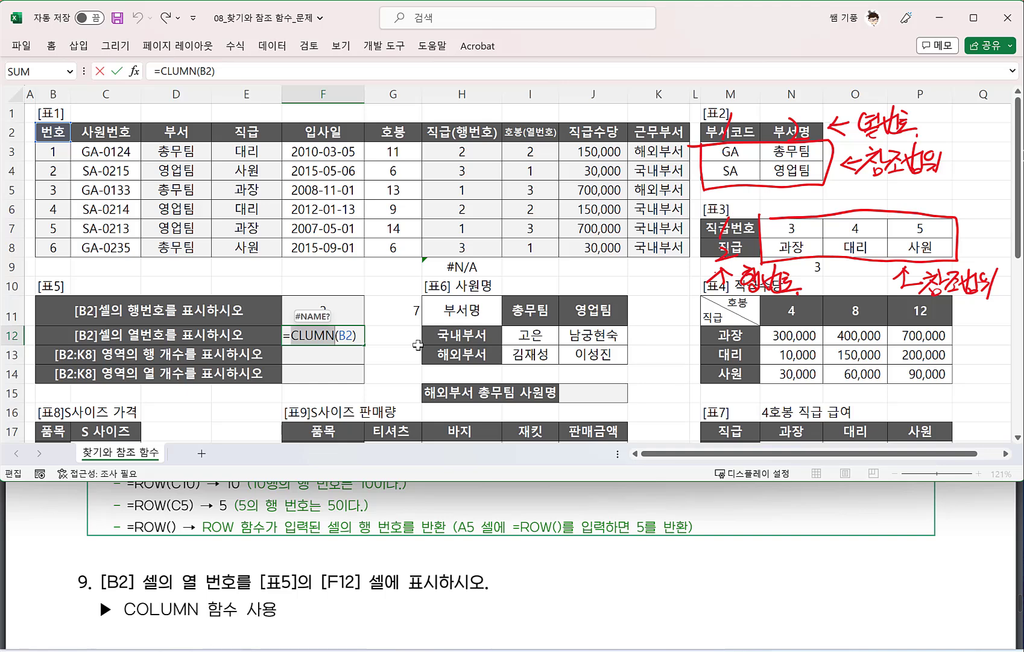
type("CL")
key("BackSpace")
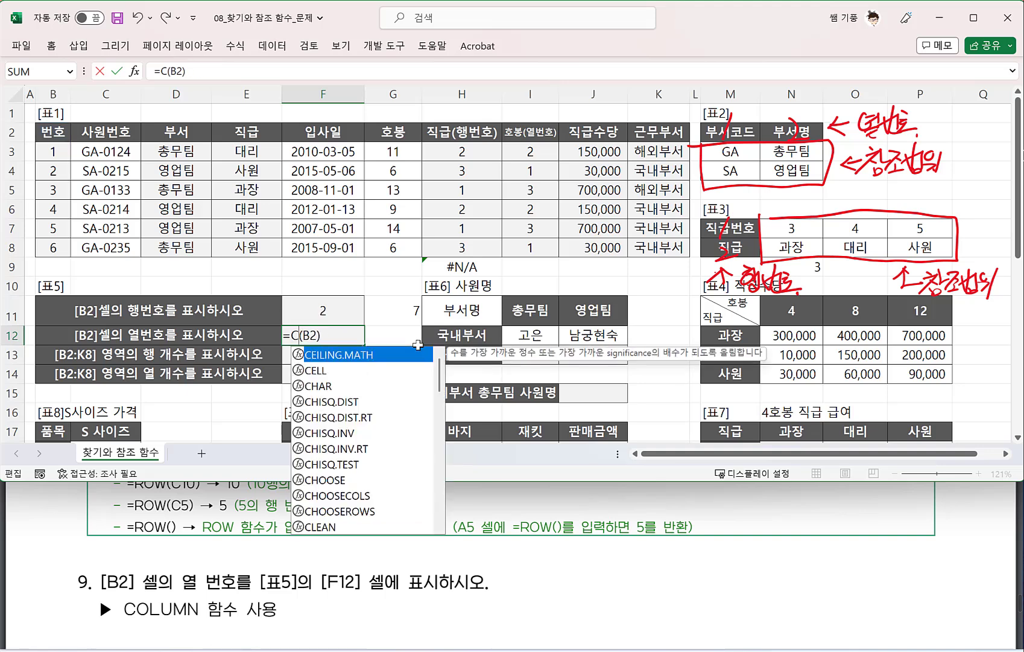
type("OLU")
type("MN")
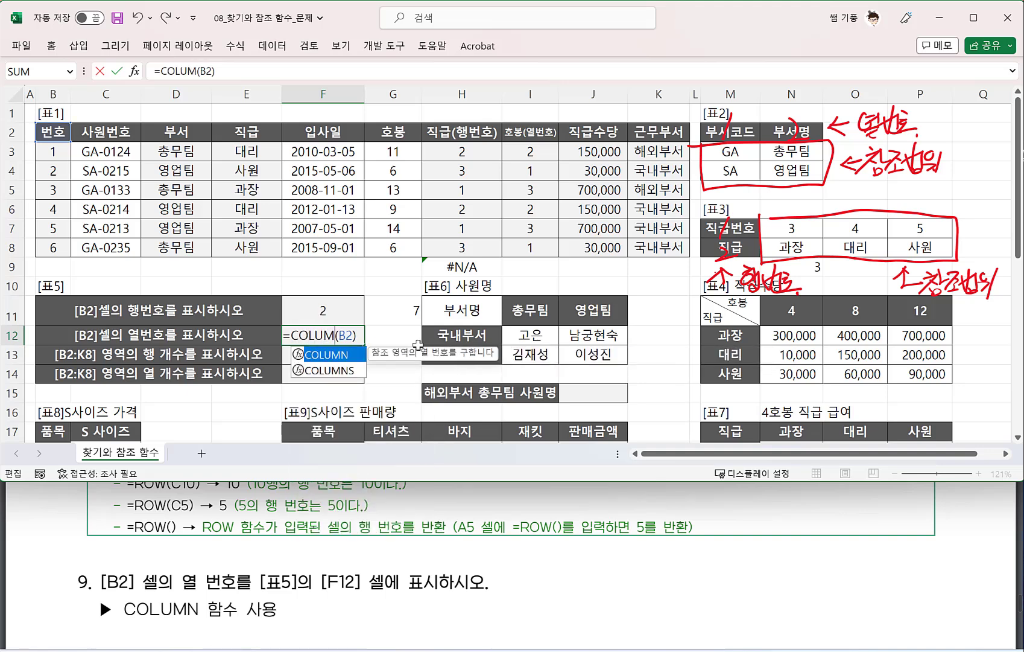
key("Return")
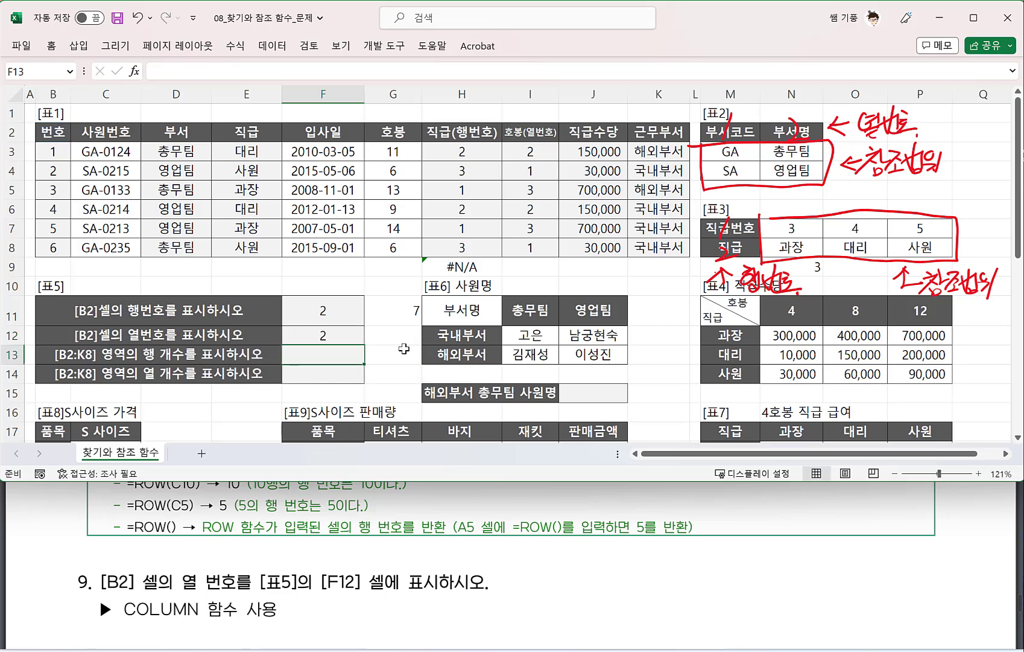
Step: Underline the instruction of exercise 10 in the PDF, from [B2:K8] to the end of the sentence
scroll(270, 614, "down", 1)
scroll(269, 614, "down", 2)
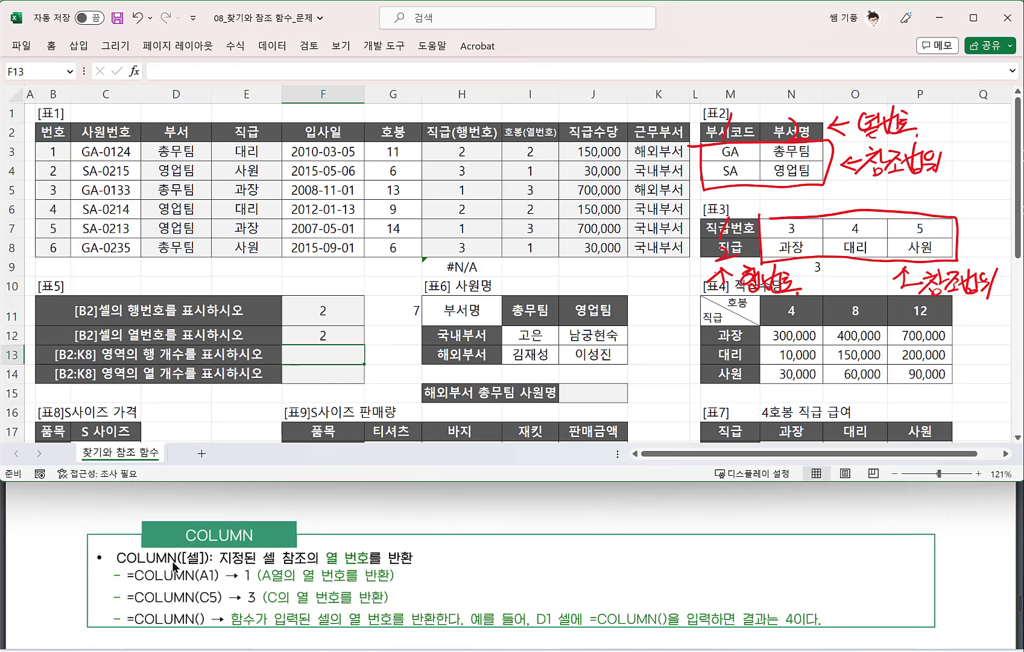
scroll(173, 565, "down", 3)
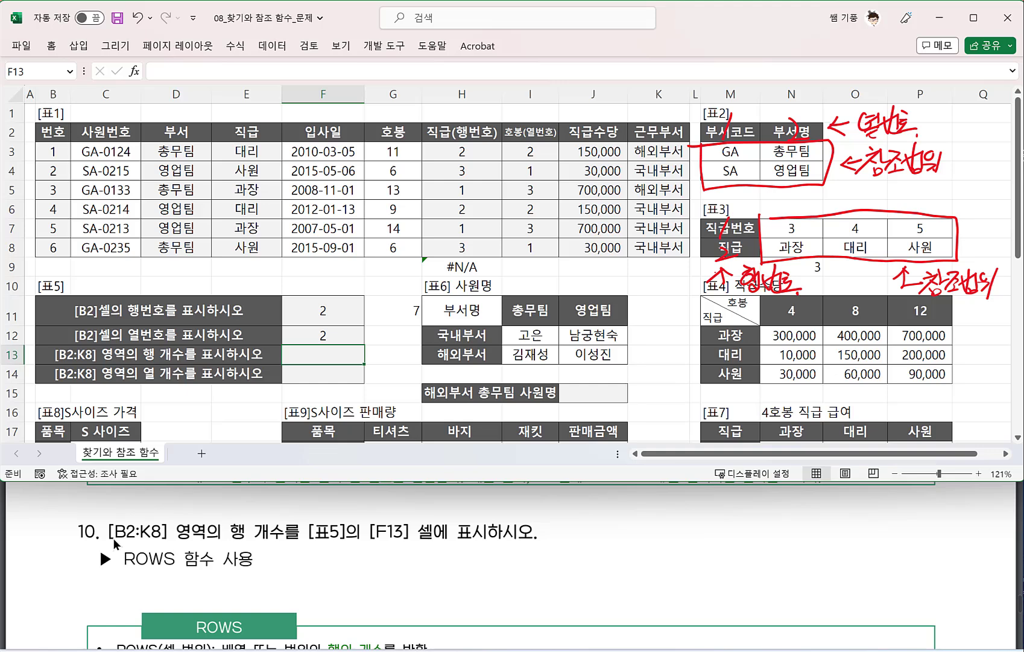
left_click_drag(112, 541, 181, 541)
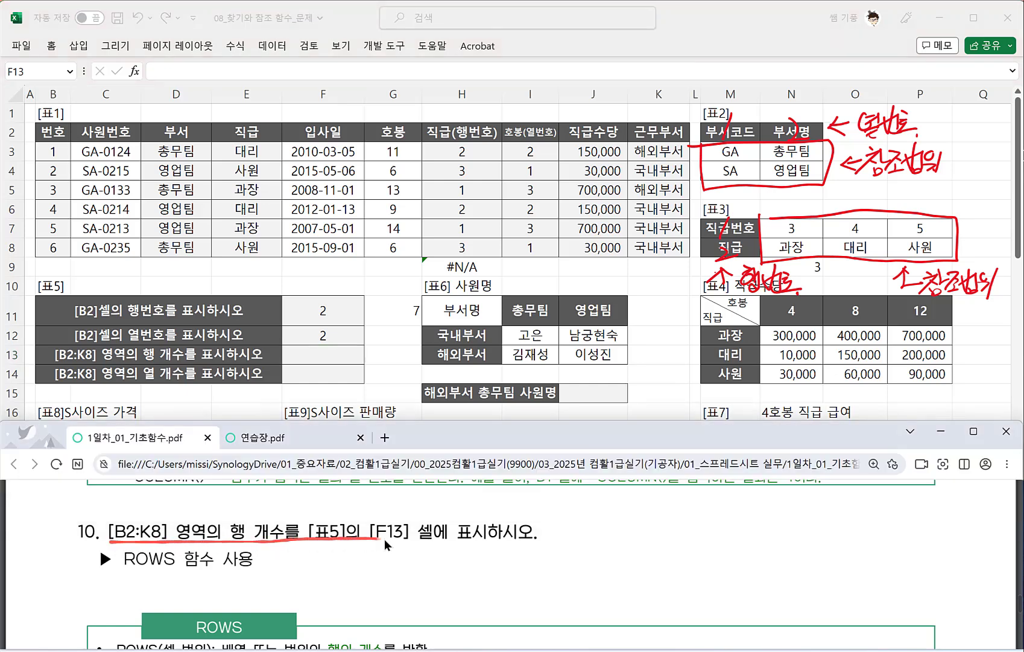
left_click_drag(505, 539, 525, 542)
Step: Handwrite the note =Rows(범위)→범위의 행 개수 in the blank area beside exercise 10 of the PDF
left_click_drag(609, 523, 628, 528)
mouse_move(630, 505)
left_mouse_down()
mouse_move(633, 543)
mouse_move(646, 531)
left_mouse_up()
left_click_drag(637, 525, 699, 529)
mouse_move(689, 520)
left_mouse_down()
mouse_move(711, 511)
mouse_move(724, 528)
mouse_move(750, 519)
mouse_move(723, 534)
mouse_move(759, 523)
mouse_move(742, 532)
left_mouse_up()
mouse_move(590, 491)
left_mouse_down()
mouse_move(597, 513)
mouse_move(661, 524)
mouse_move(686, 518)
mouse_move(698, 499)
mouse_move(699, 519)
mouse_move(715, 520)
mouse_move(758, 496)
mouse_move(770, 515)
mouse_move(778, 501)
mouse_move(784, 517)
mouse_move(800, 507)
mouse_move(806, 517)
mouse_move(868, 519)
mouse_move(887, 504)
mouse_move(883, 528)
left_mouse_up()
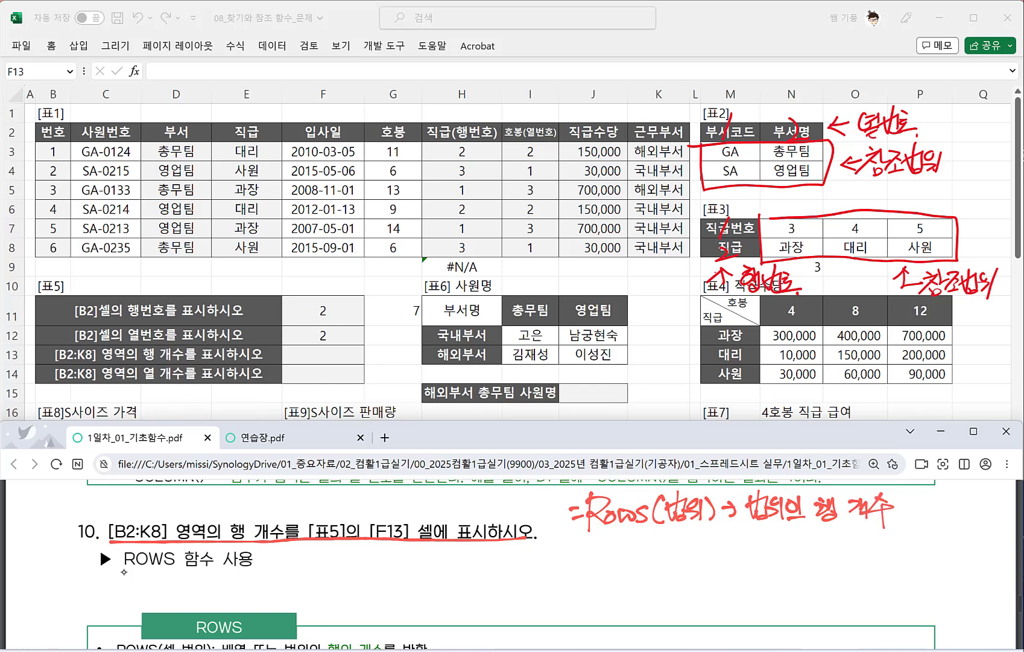
Step: Handwrite =Columns(범위)→범위의 열 개수 under the ROWS note beside exercise 10
left_click_drag(570, 543, 586, 542)
left_click_drag(574, 554, 591, 558)
mouse_move(607, 537)
left_mouse_down()
mouse_move(599, 549)
mouse_move(607, 537)
mouse_move(675, 549)
mouse_move(707, 537)
mouse_move(731, 561)
mouse_move(758, 542)
mouse_move(766, 552)
left_mouse_up()
mouse_move(773, 543)
left_mouse_down()
mouse_move(786, 533)
mouse_move(784, 554)
mouse_move(876, 548)
left_mouse_up()
left_click_drag(878, 532, 882, 553)
mouse_move(892, 531)
left_mouse_down()
mouse_move(886, 548)
mouse_move(905, 538)
left_mouse_up()
left_click_drag(886, 543, 907, 551)
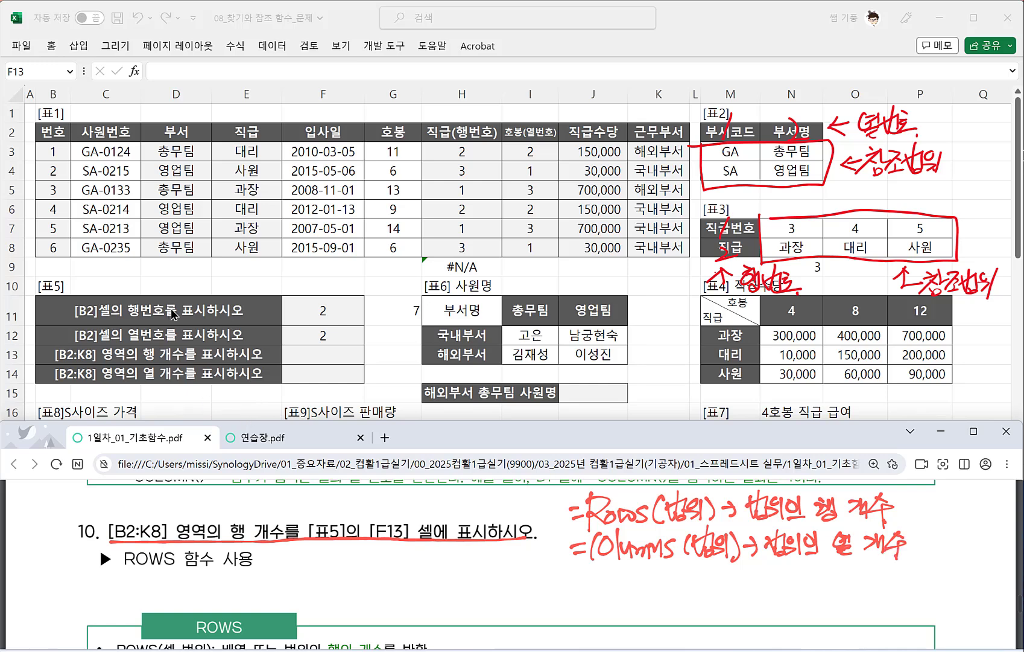
Step: Clear the COLUMN example from G11 and enter =ROWS(D3:G10) in G13 as a row count example
left_click(407, 306)
left_click(408, 307)
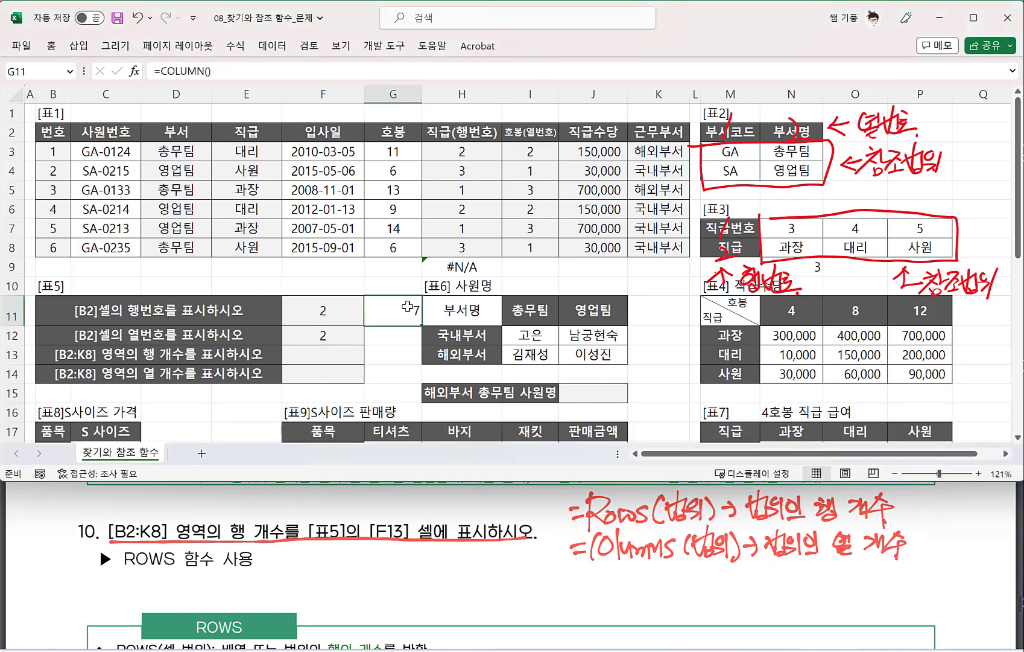
left_click(389, 353)
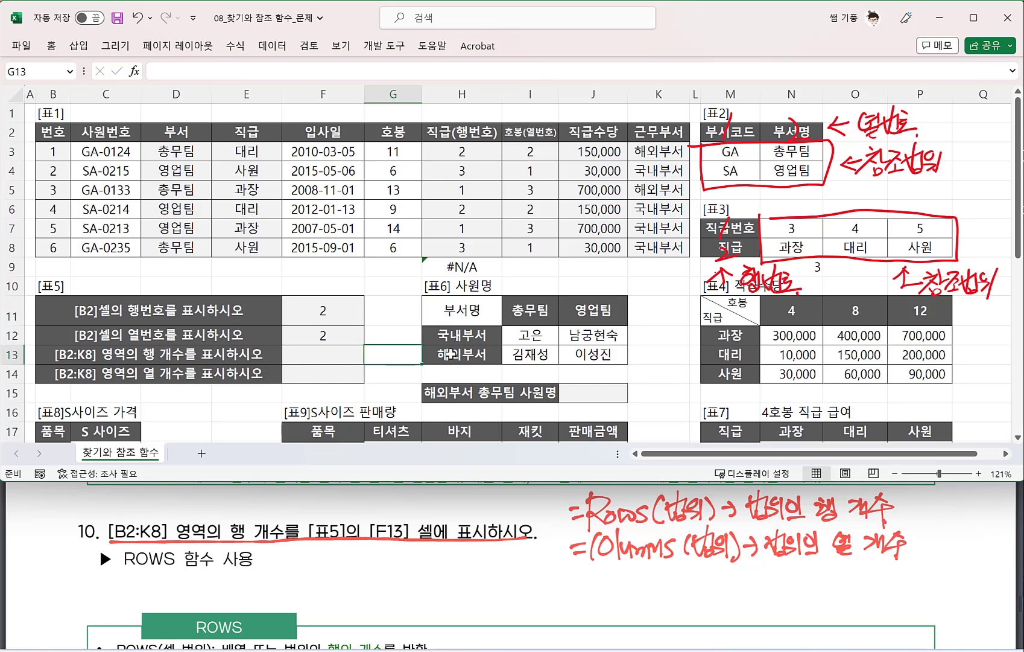
type("=ROW")
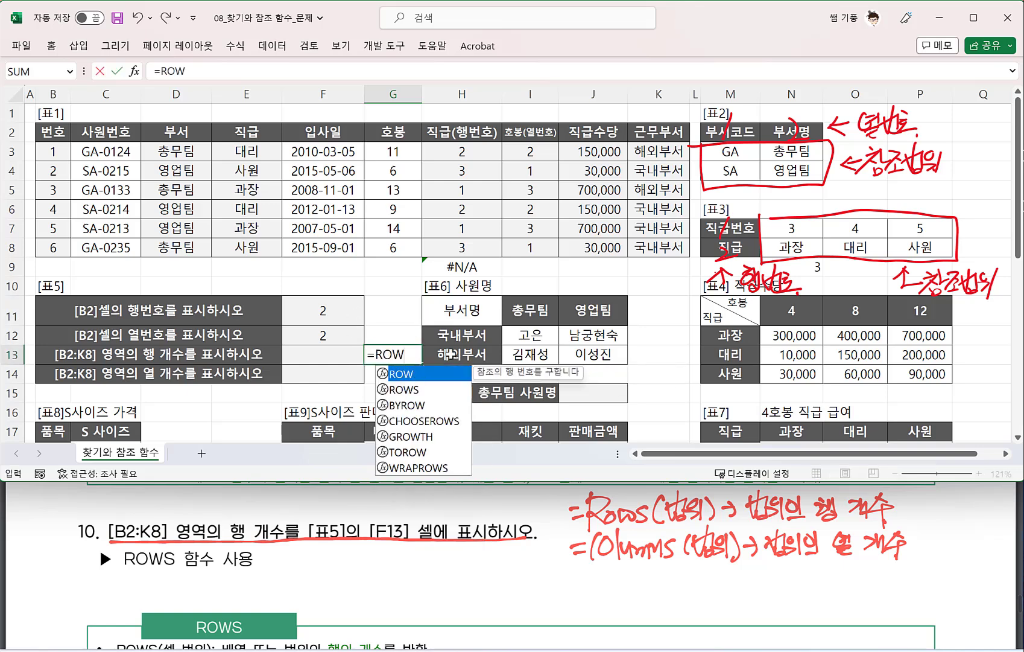
type("OS")
key("BackSpace")
key("BackSpace")
type("S")
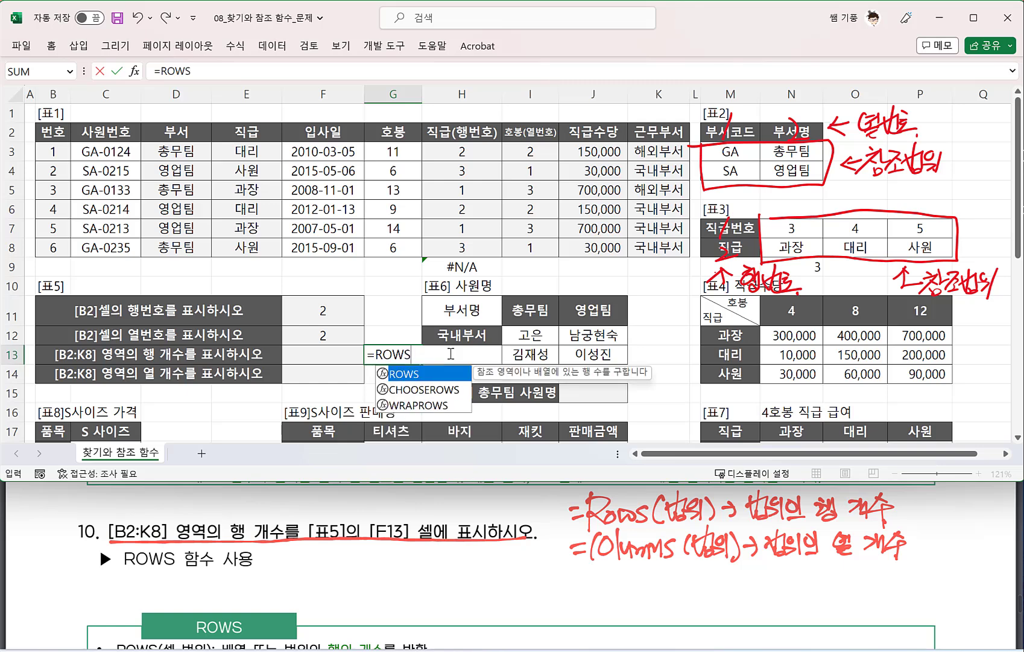
type("(")
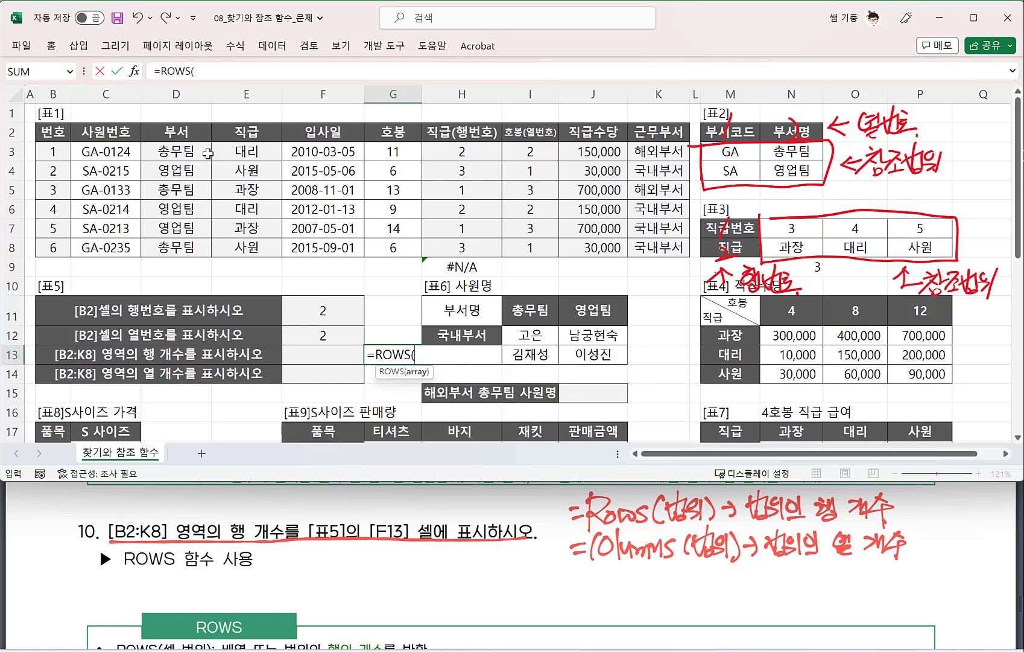
left_click_drag(208, 153, 411, 281)
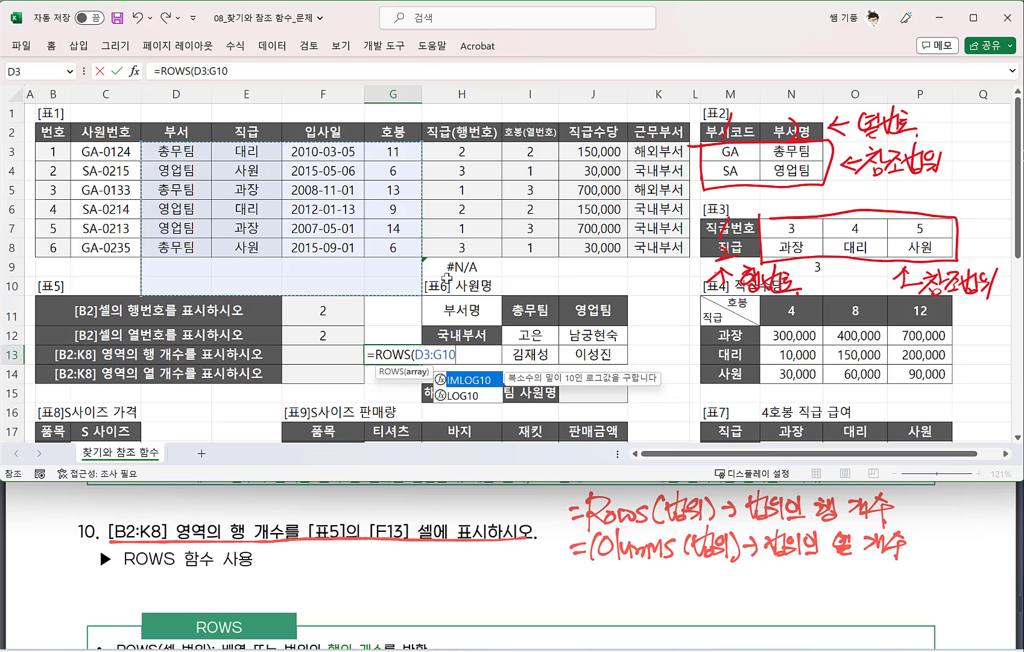
type(")")
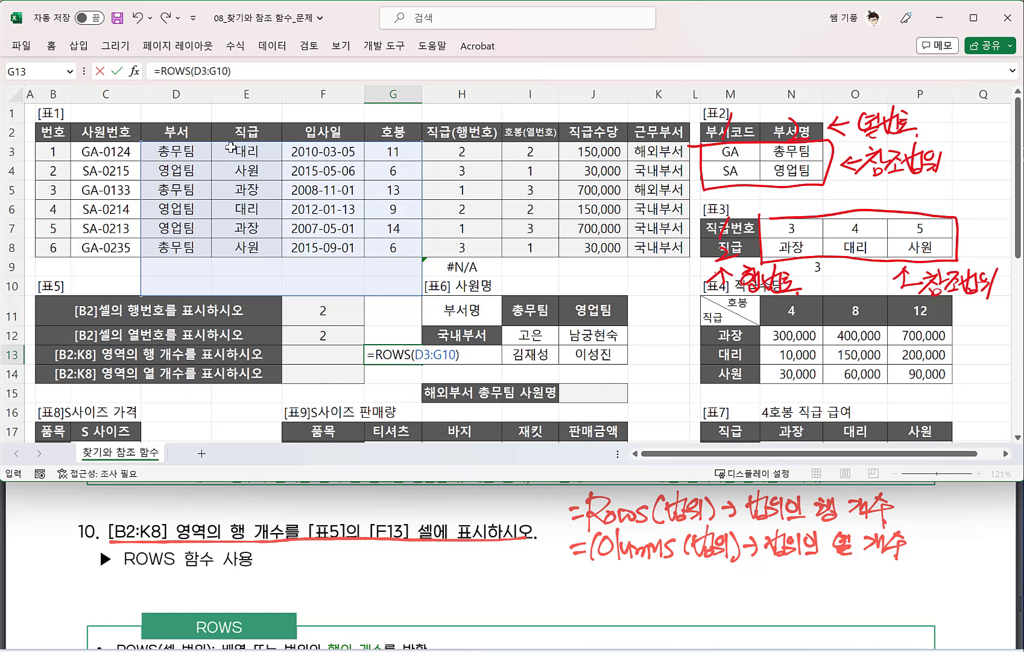
key("Return")
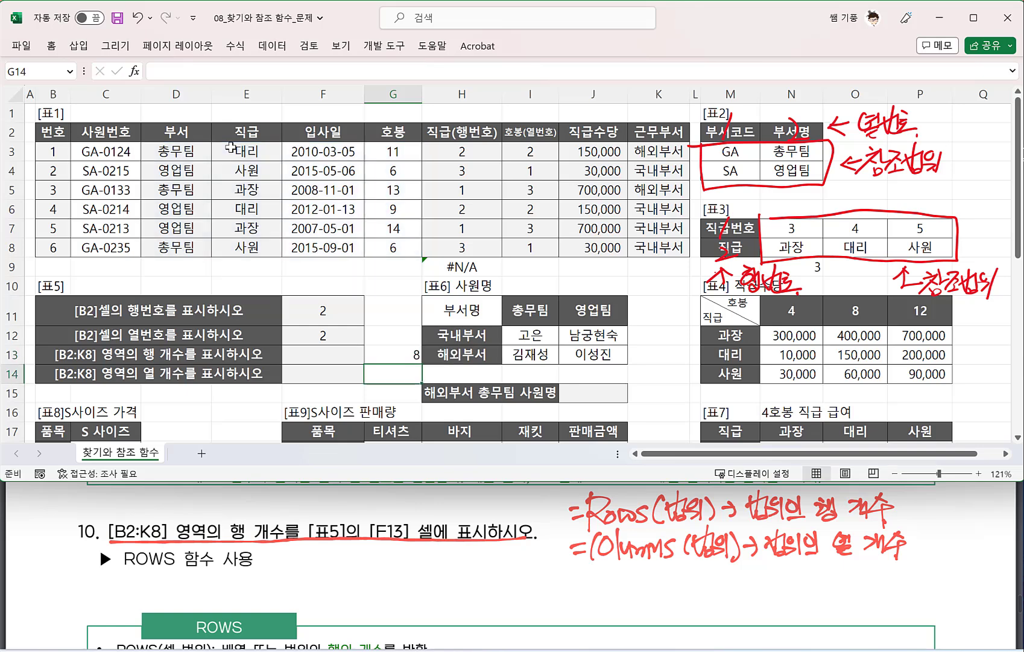
Step: Enter =COLUMNS(E2:H9) in G14 as a column count example
type("=CL")
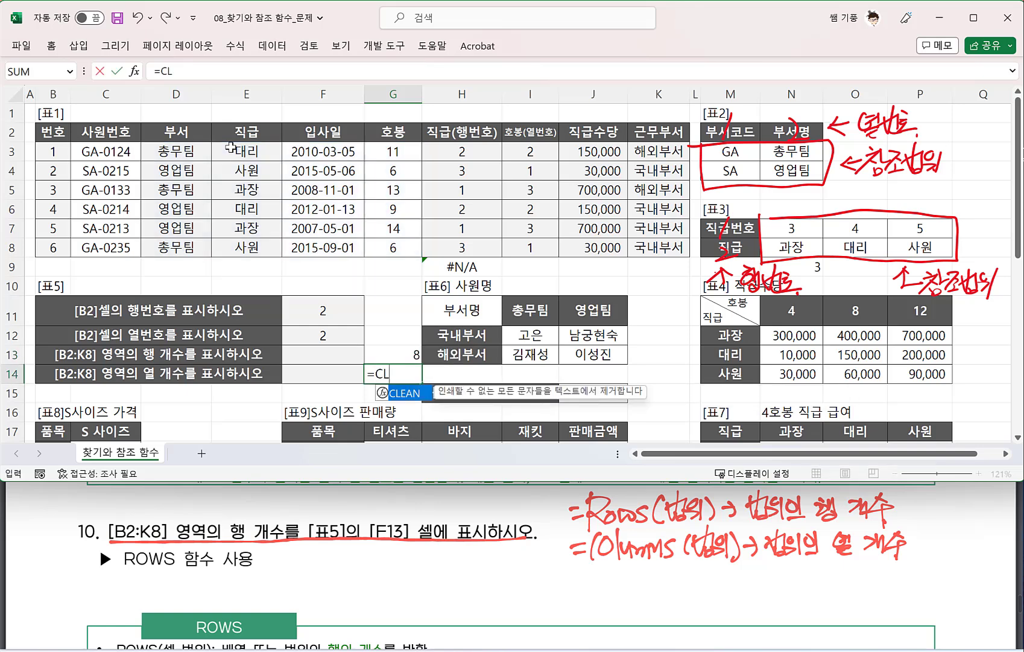
key("BackSpace")
type("O")
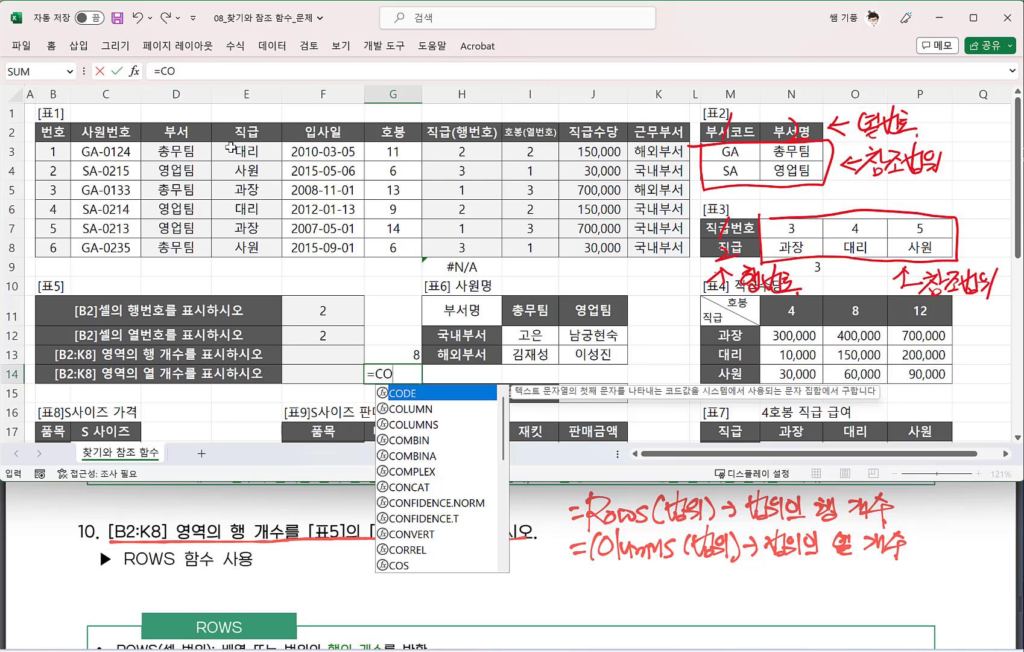
type("LUMNS(")
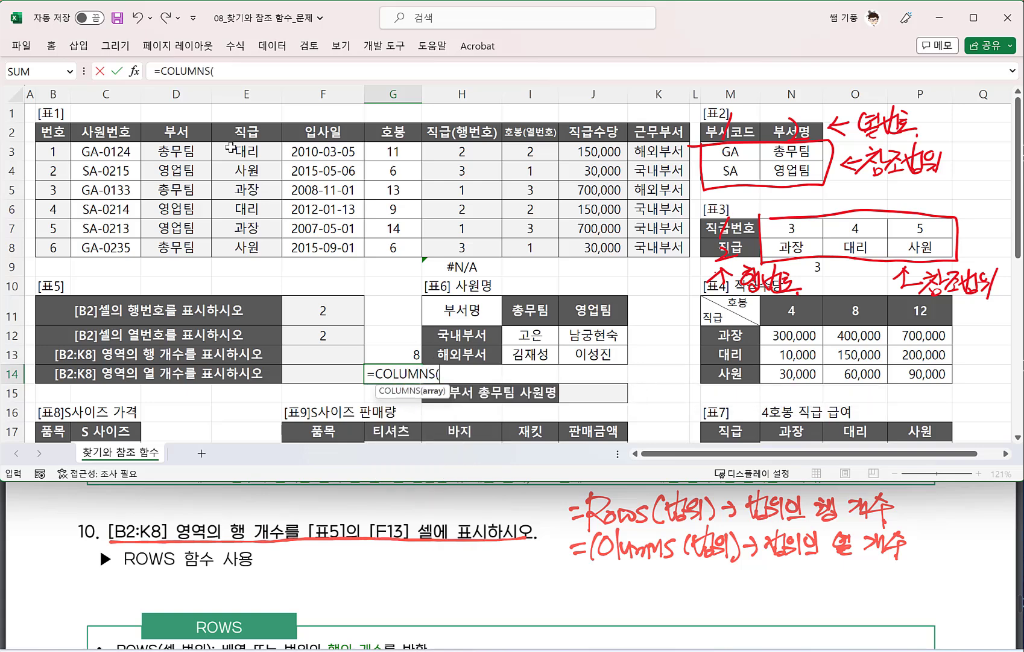
mouse_move(229, 135)
left_mouse_down()
mouse_move(407, 242)
mouse_move(451, 234)
mouse_move(456, 265)
left_mouse_up()
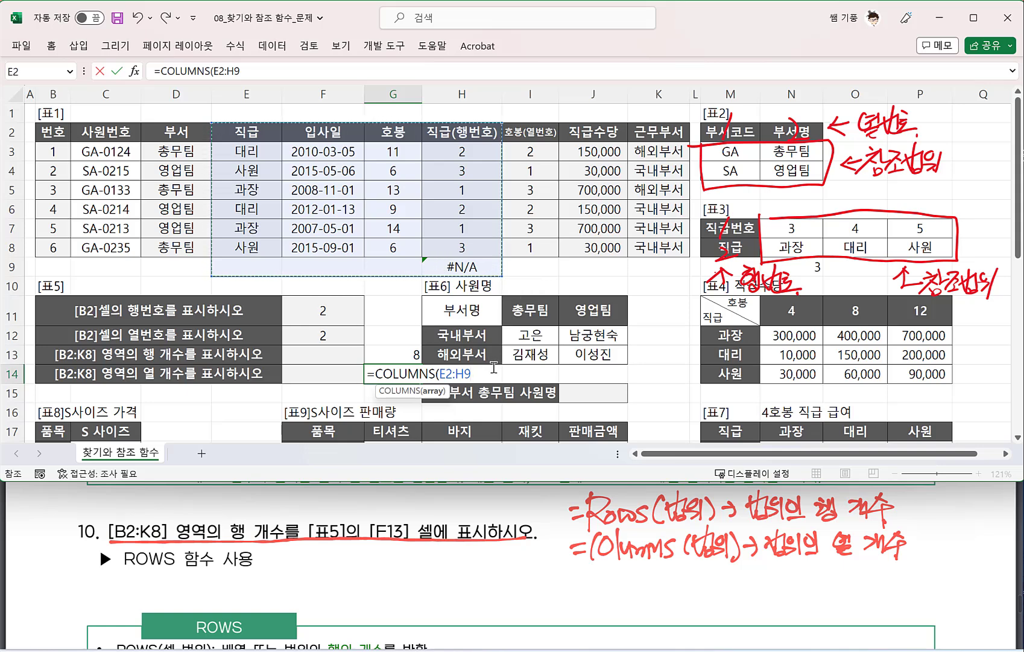
type(")")
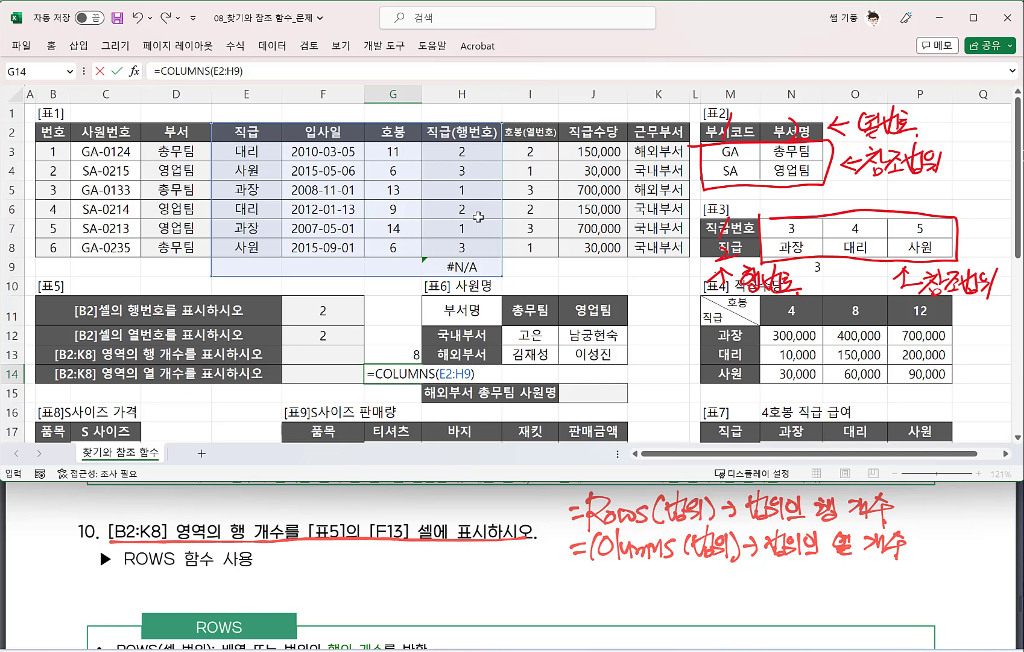
key("Return")
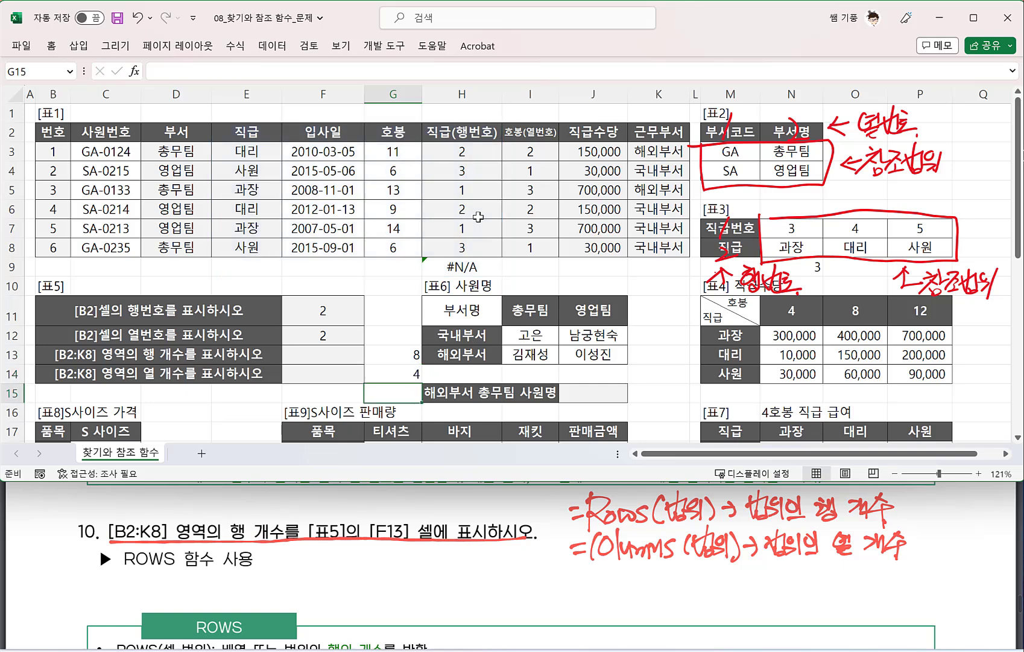
Step: Enter =ROWS(B2:K8) in F13 of [표5] as the row count of the range
left_click(317, 359)
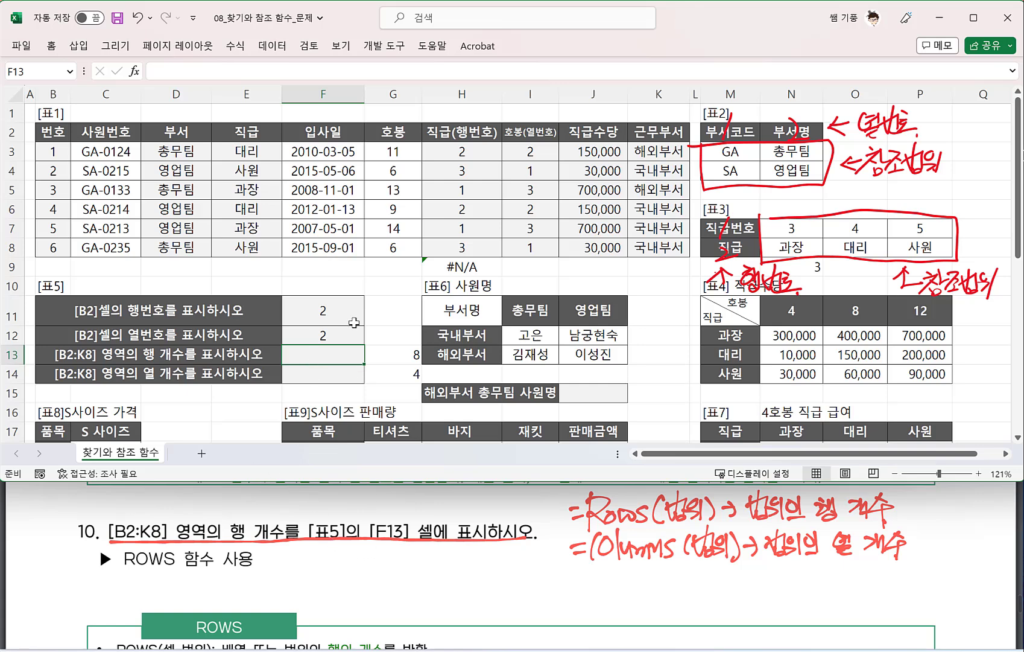
type("=RO")
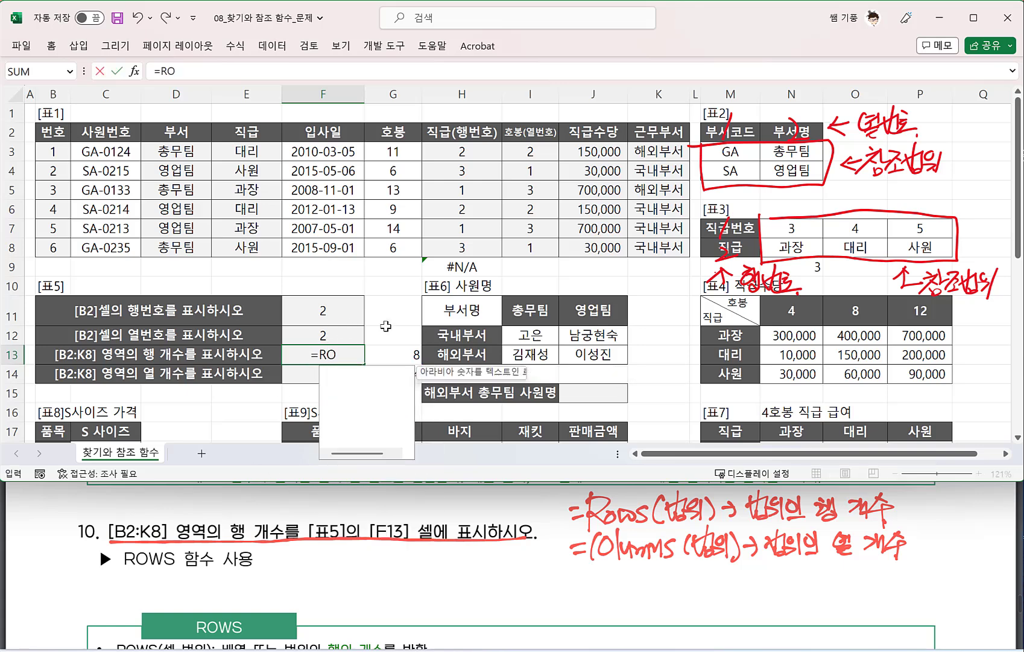
type("WS(")
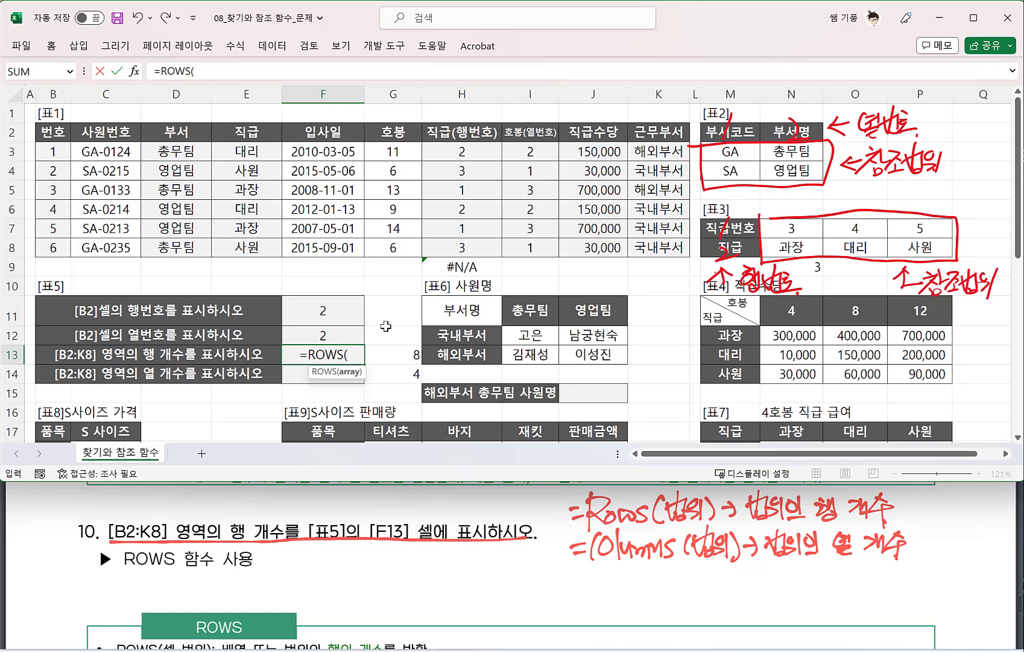
type("B")
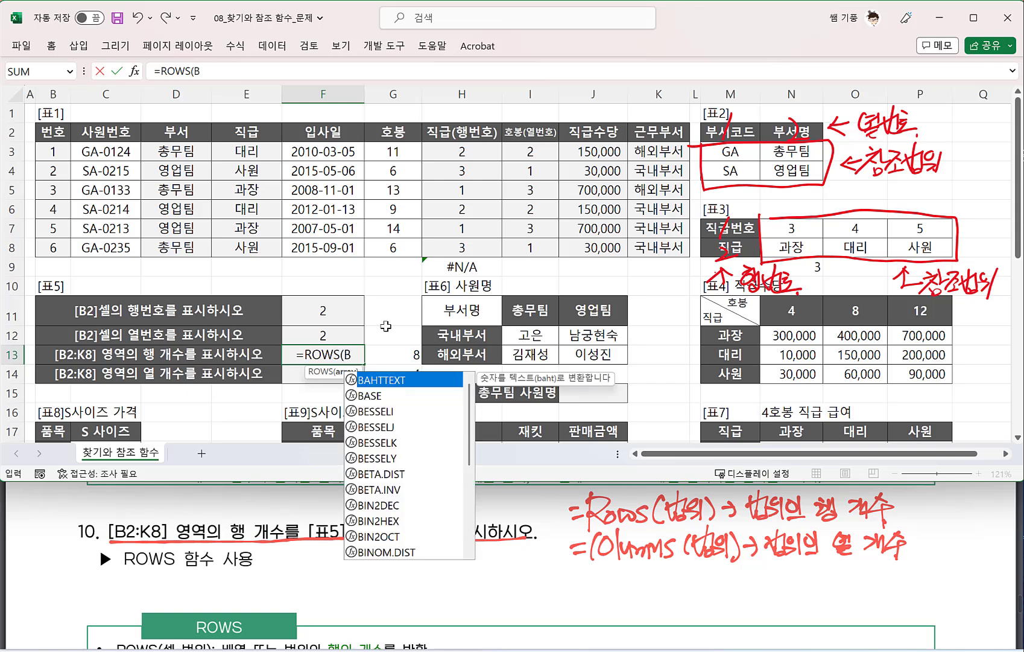
type("2IK")
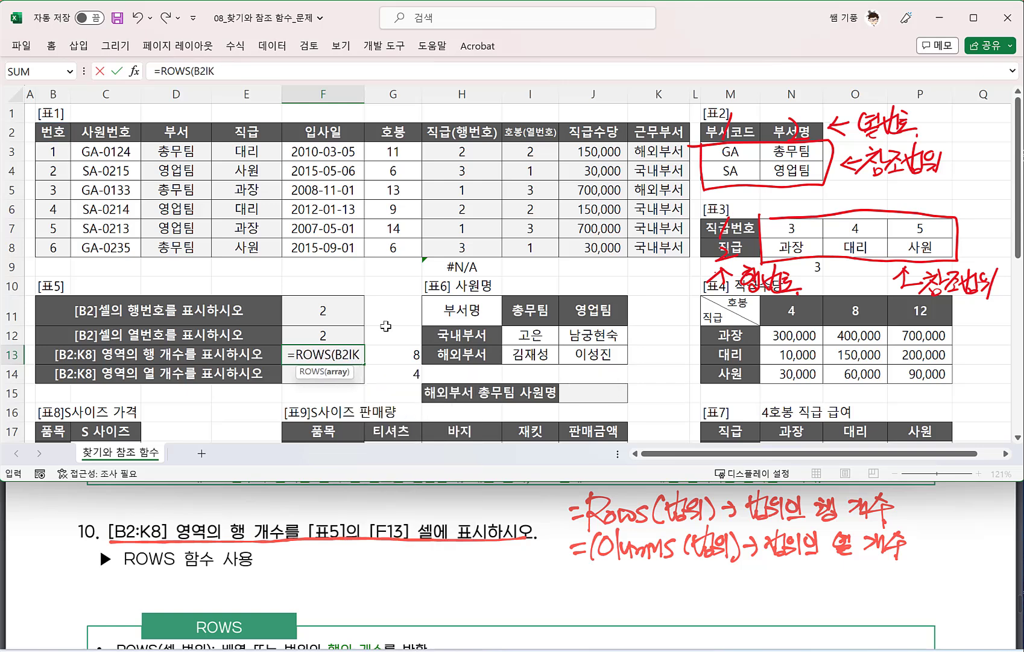
type("8)")
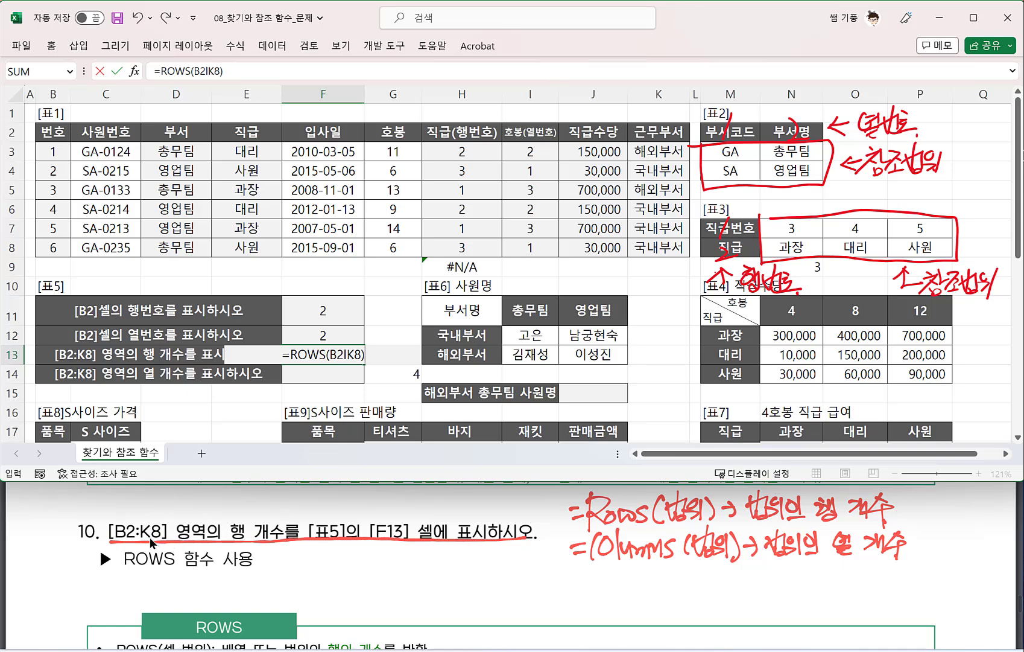
key("Return")
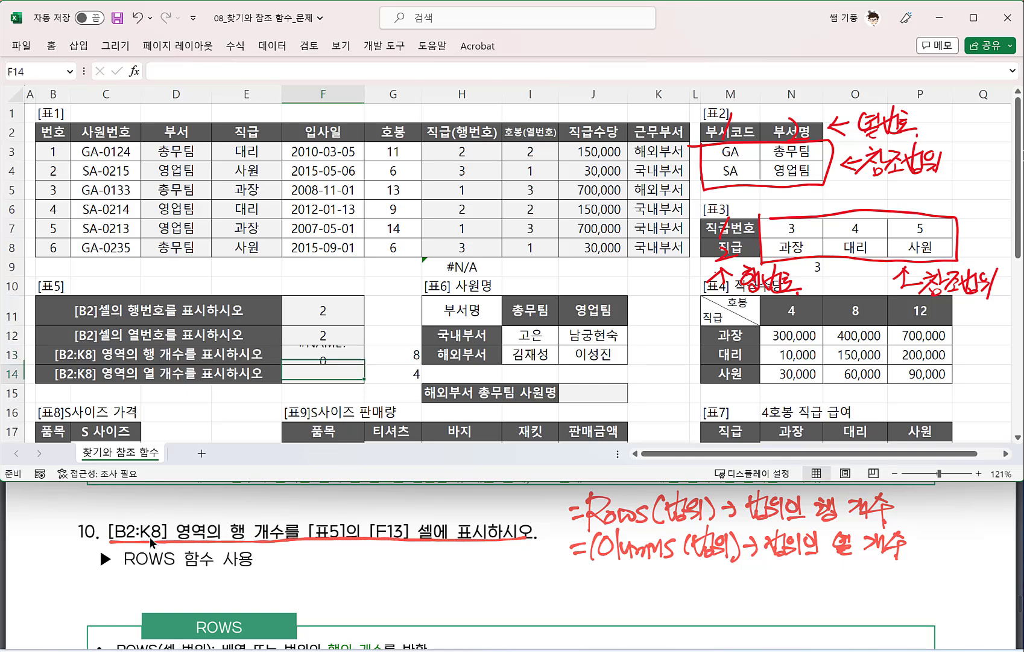
double_click(323, 355)
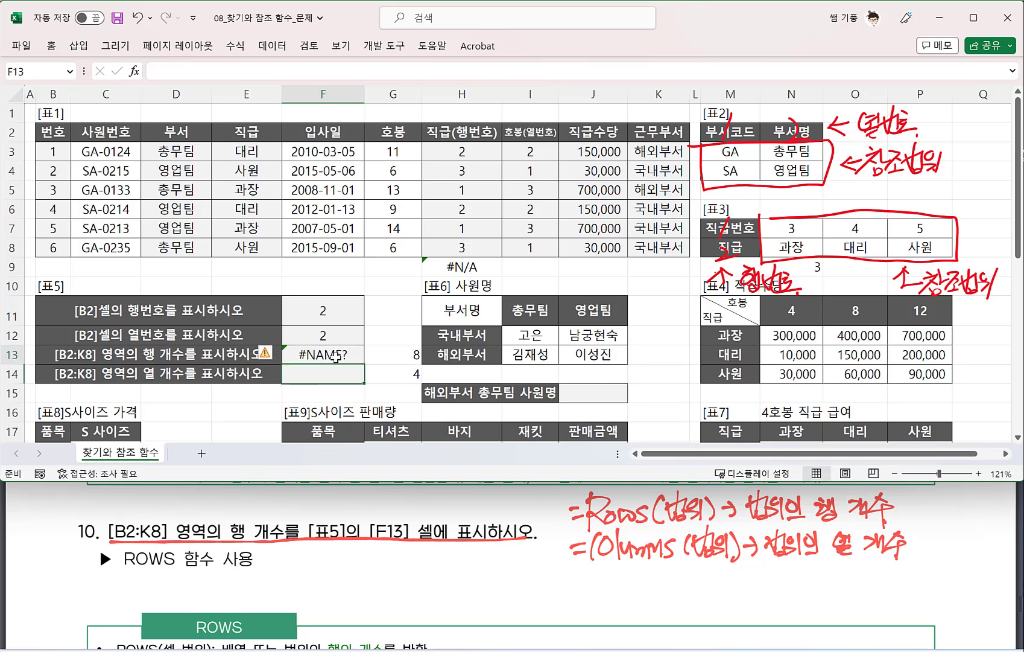
left_click(291, 355)
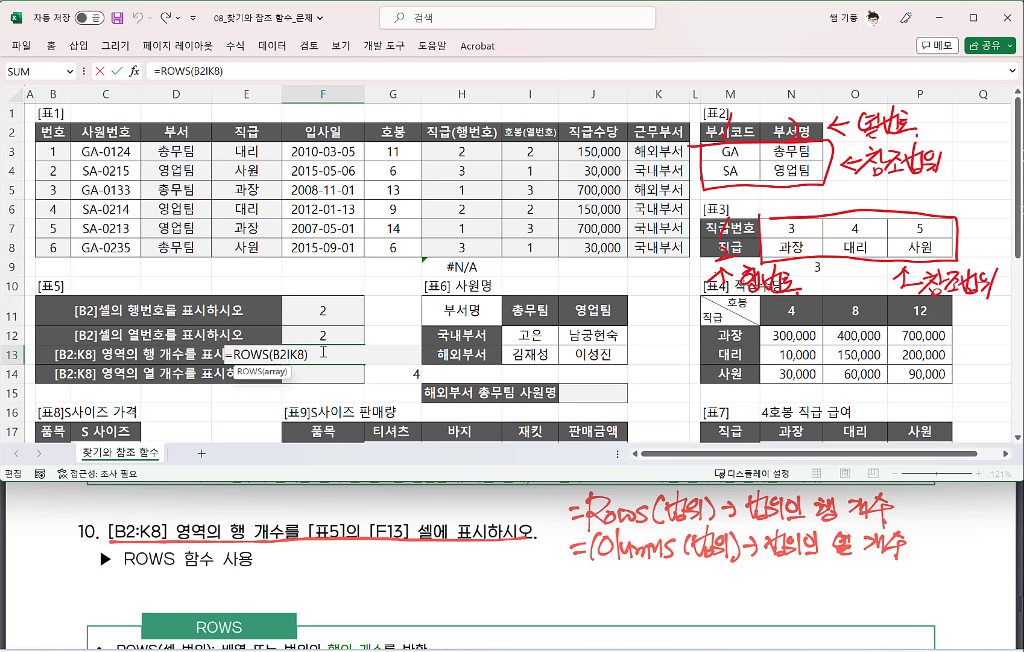
key("BackSpace")
type(":")
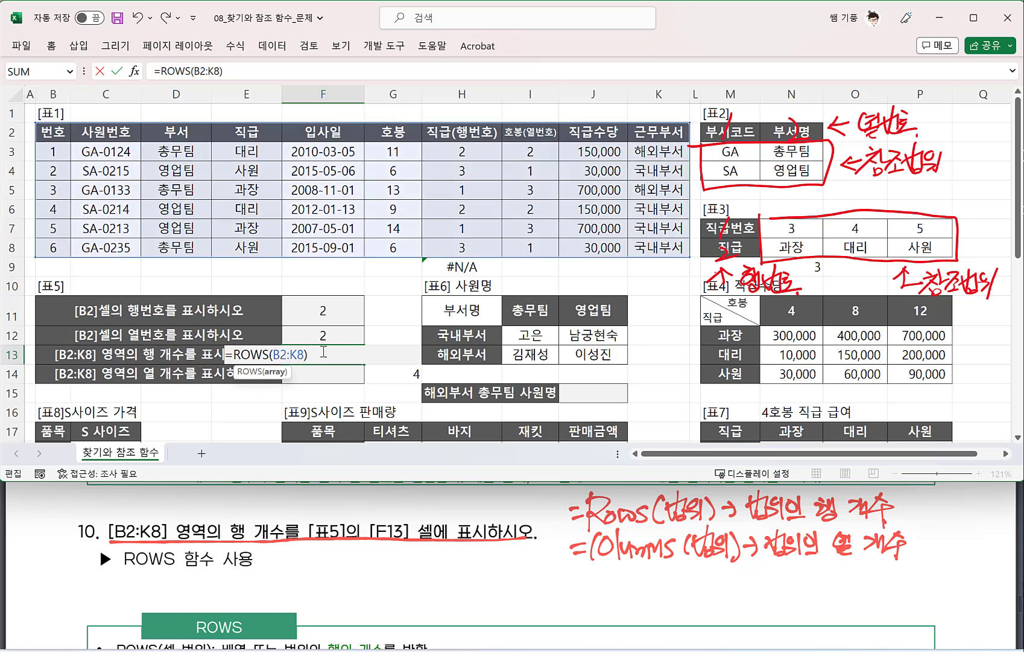
key("Return")
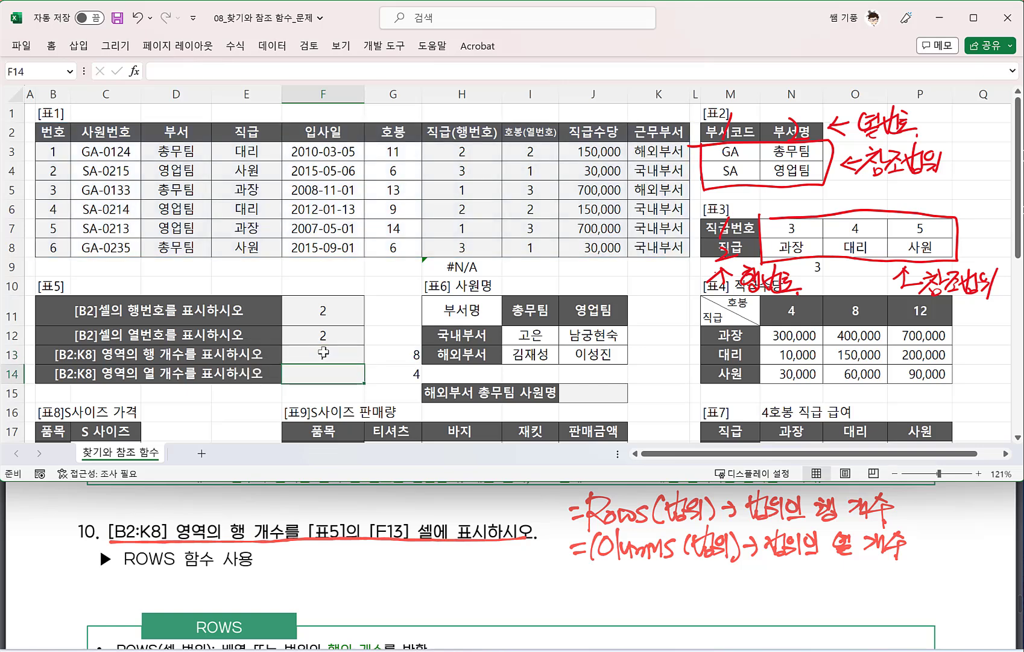
left_click(288, 356)
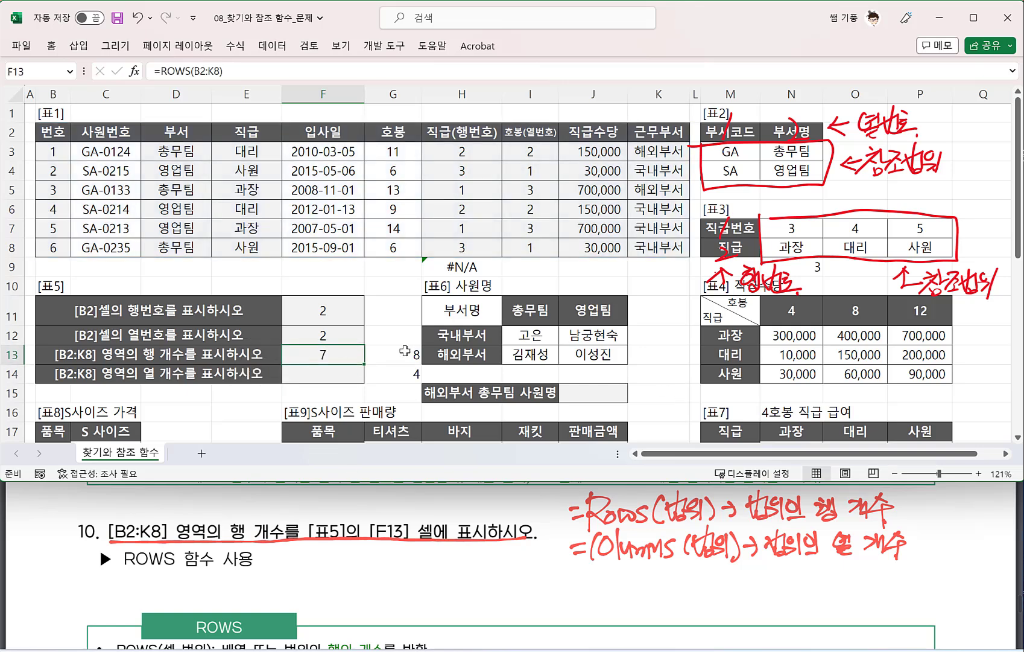
Step: Handwrite the note =columns(범위) in the blank area beside exercise 11 of the PDF
scroll(290, 541, "down", 3)
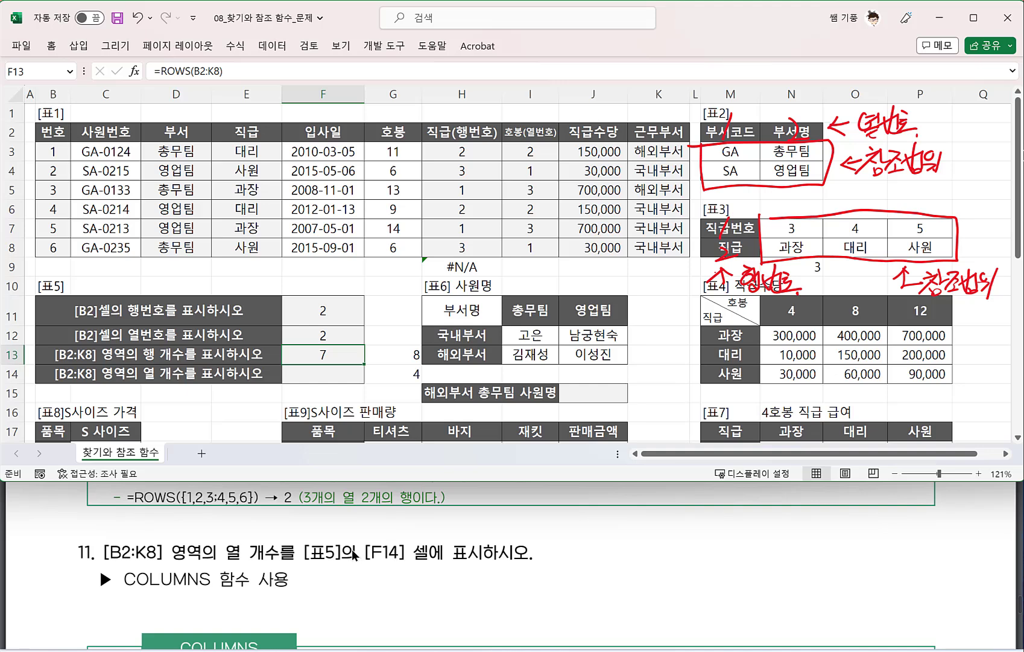
left_click(390, 531)
left_click_drag(603, 548, 621, 552)
mouse_move(638, 539)
left_mouse_down()
mouse_move(631, 561)
mouse_move(643, 545)
left_mouse_up()
mouse_move(653, 531)
left_mouse_down()
mouse_move(652, 552)
mouse_move(718, 540)
mouse_move(730, 559)
mouse_move(758, 550)
mouse_move(764, 534)
mouse_move(786, 556)
left_mouse_up()
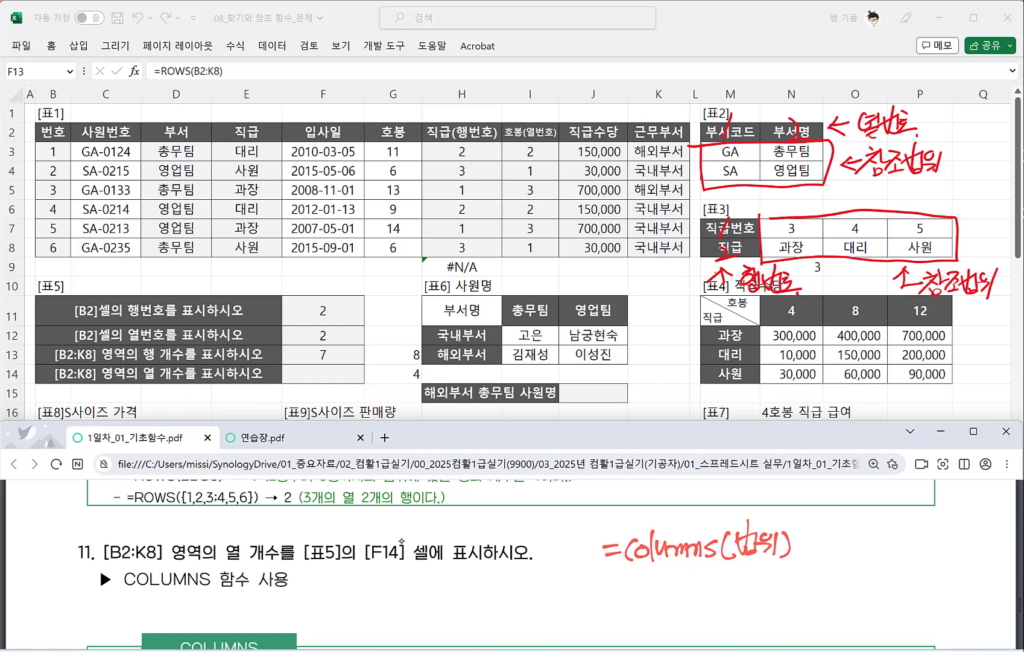
Step: Enter =COLUMNS(B2:K8) in F14 of [표5] as the column count of the range
left_click(323, 362)
left_click(353, 373)
type("=CL")
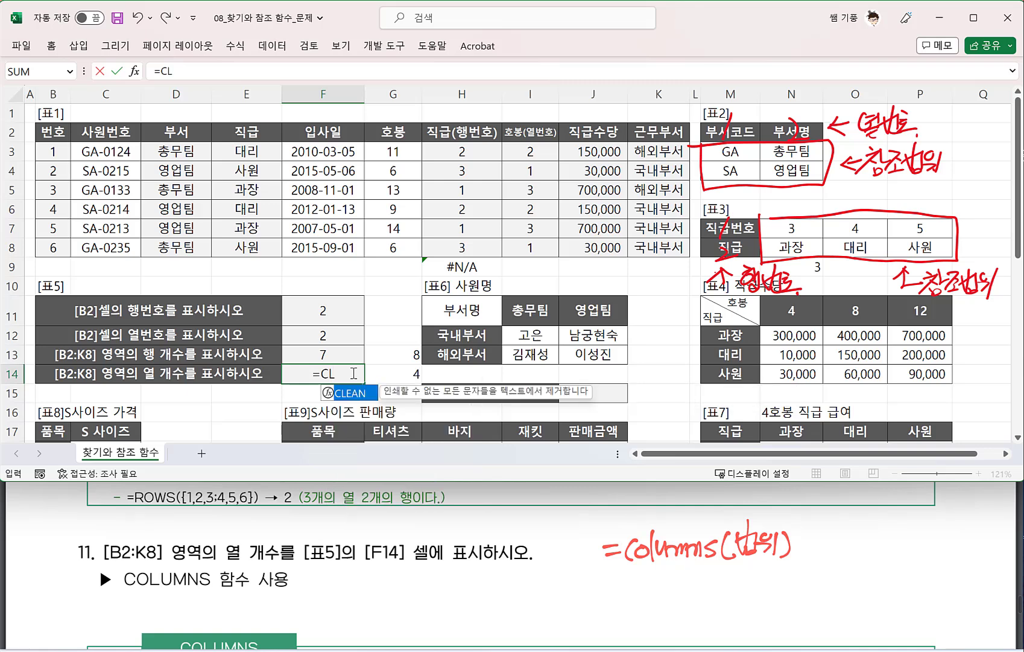
key("BackSpace")
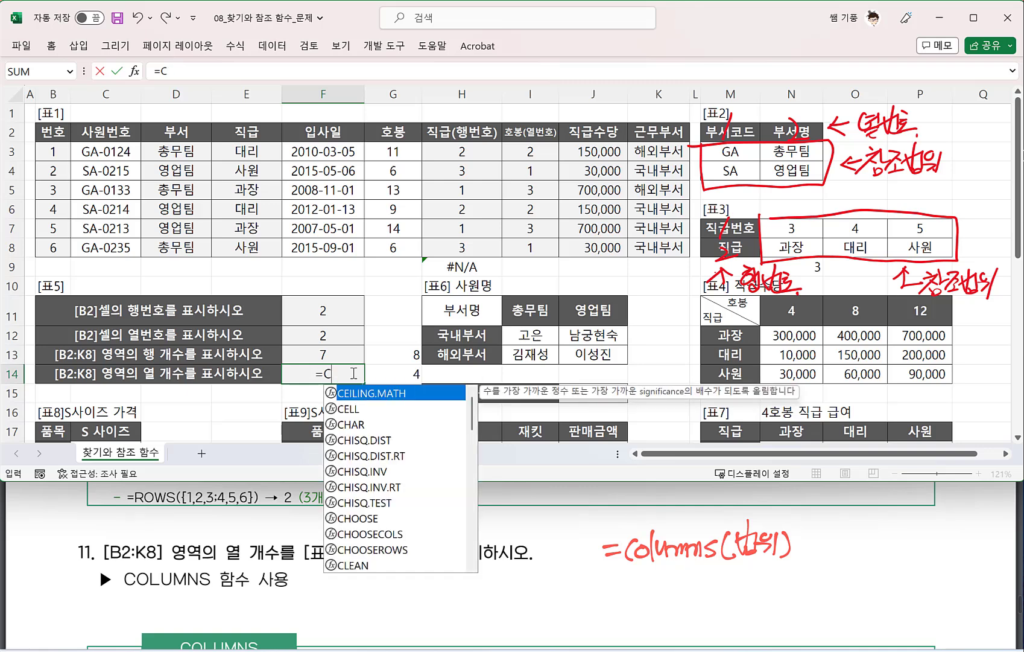
type("OLU")
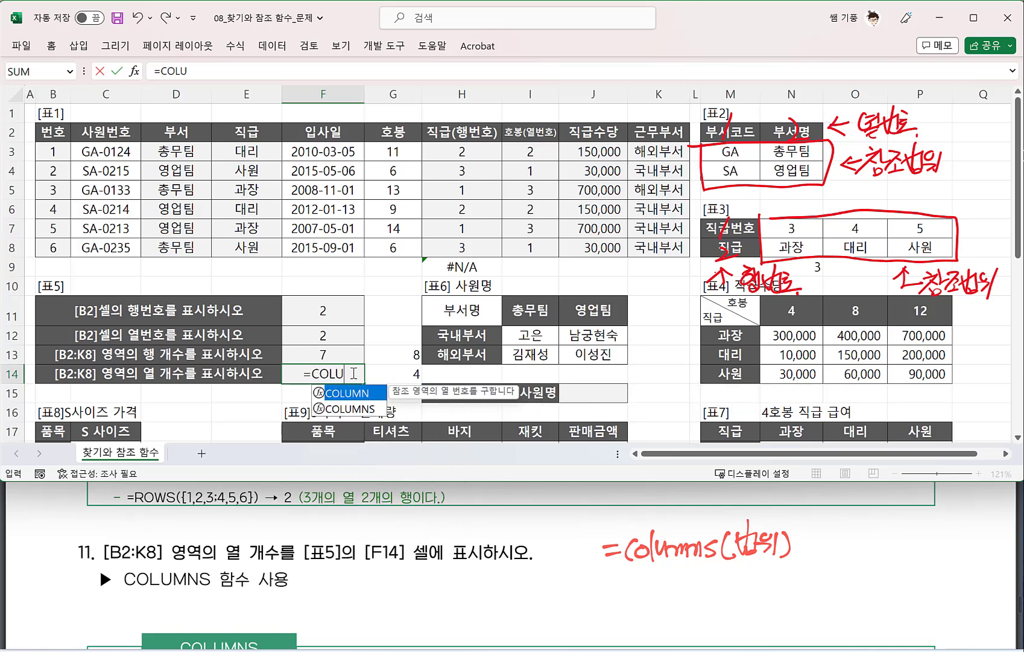
type("MNS")
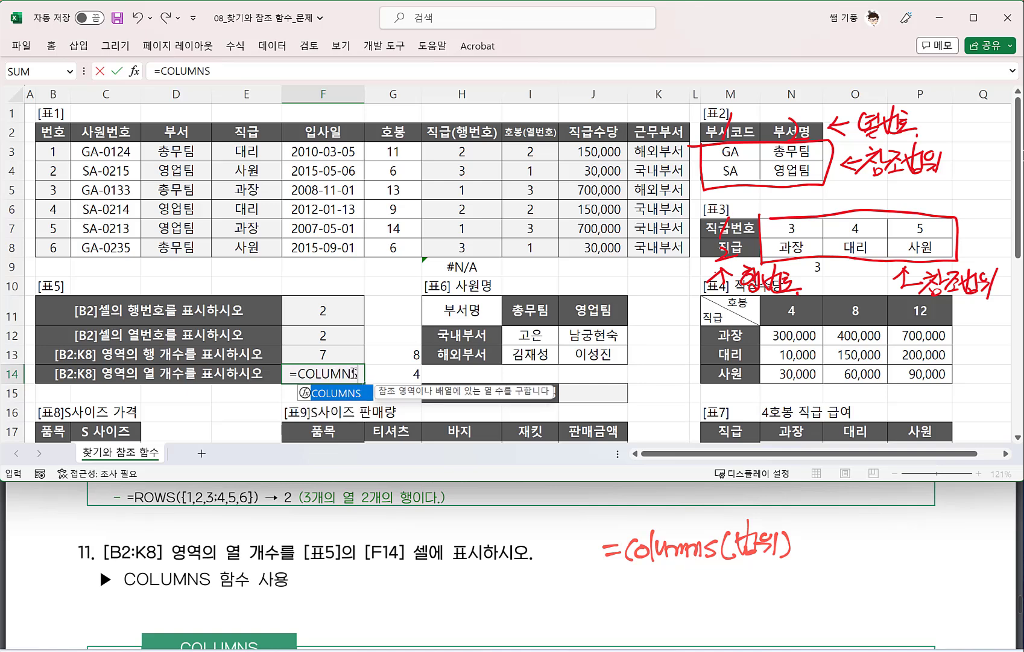
type("(B")
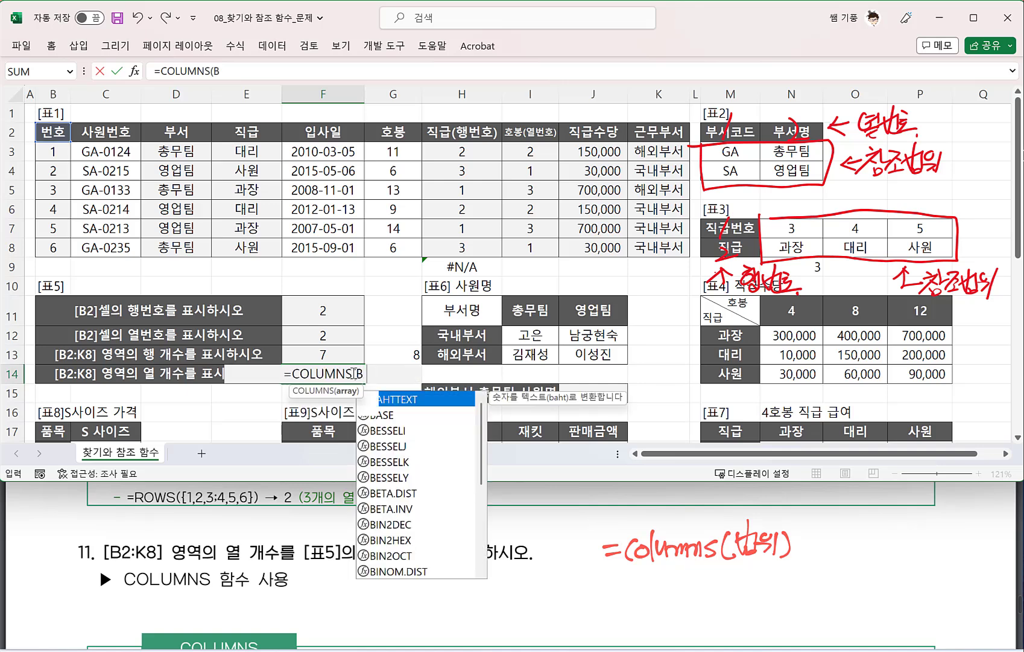
type("2:K8")
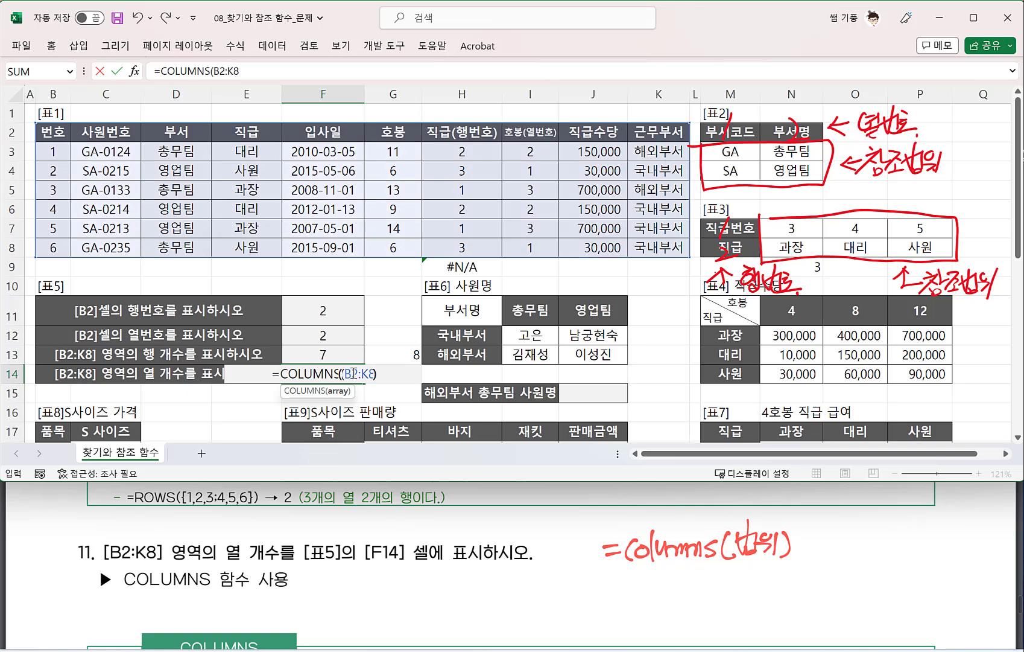
type(")")
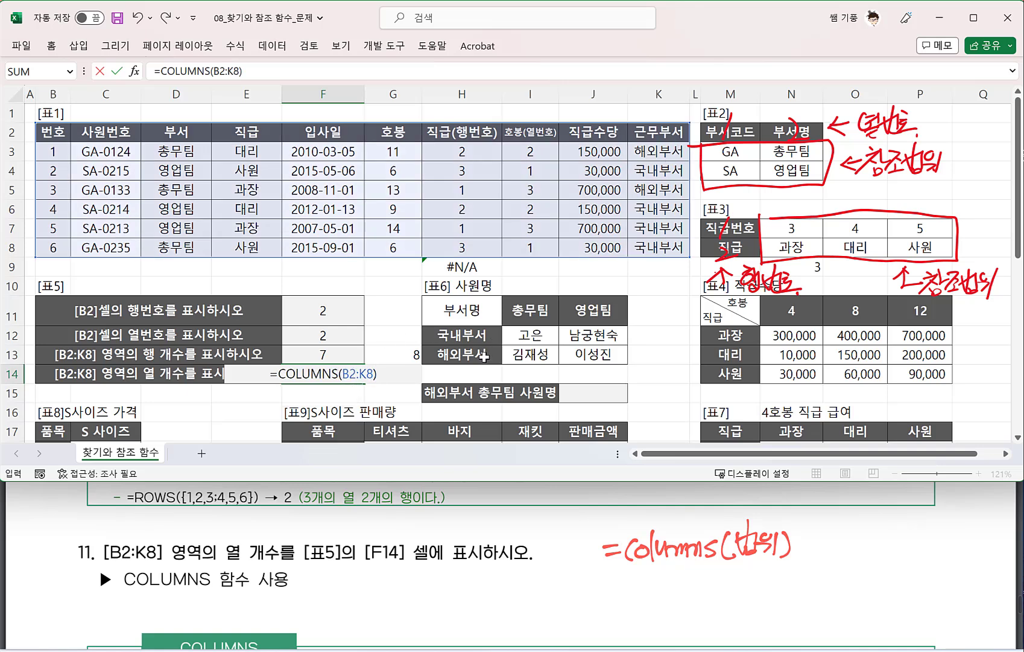
key("Return")
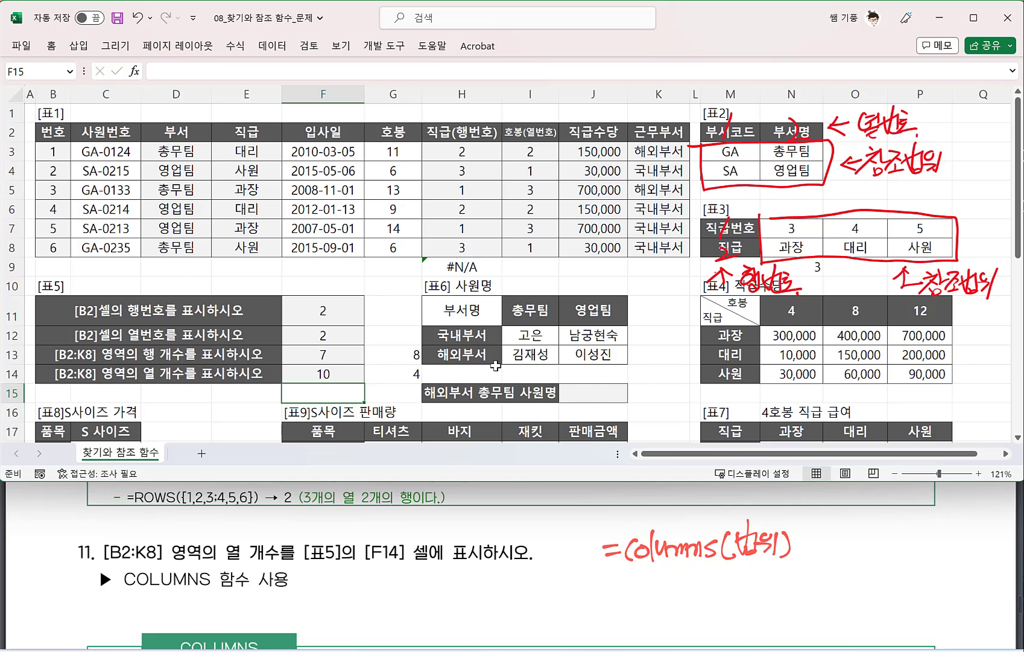
Step: Bring exercise 12 of the PDF into view and clear the leftover example formulas from G13:G14 and H9
scroll(342, 585, "down", 5)
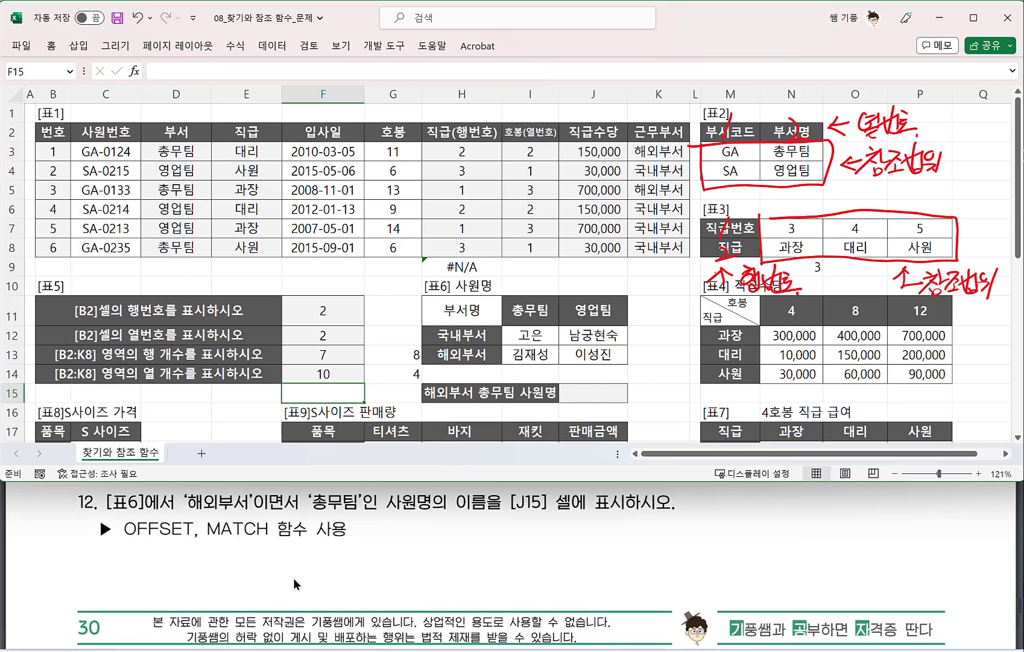
scroll(294, 581, "up", 1)
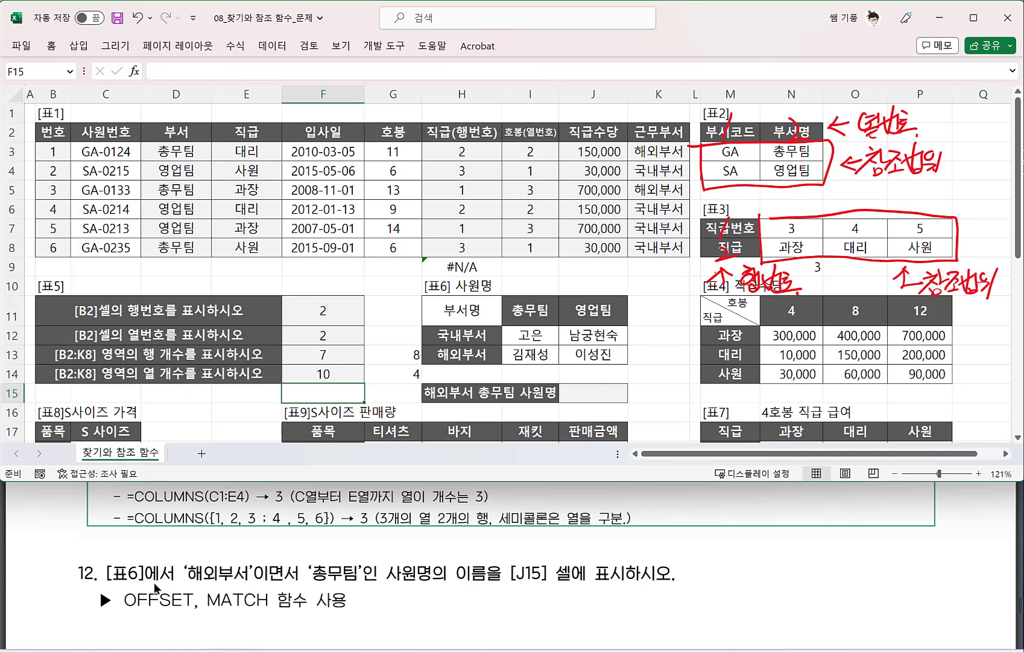
left_click(496, 343)
left_click(453, 356)
left_click_drag(410, 355, 407, 368)
key("Delete")
left_click(462, 266)
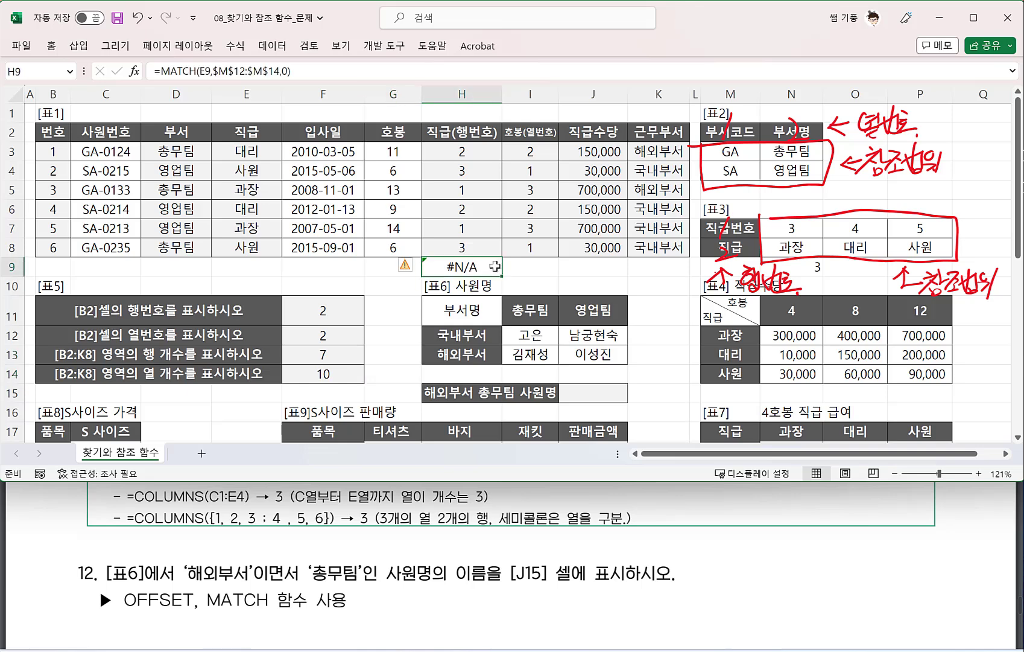
key("Delete")
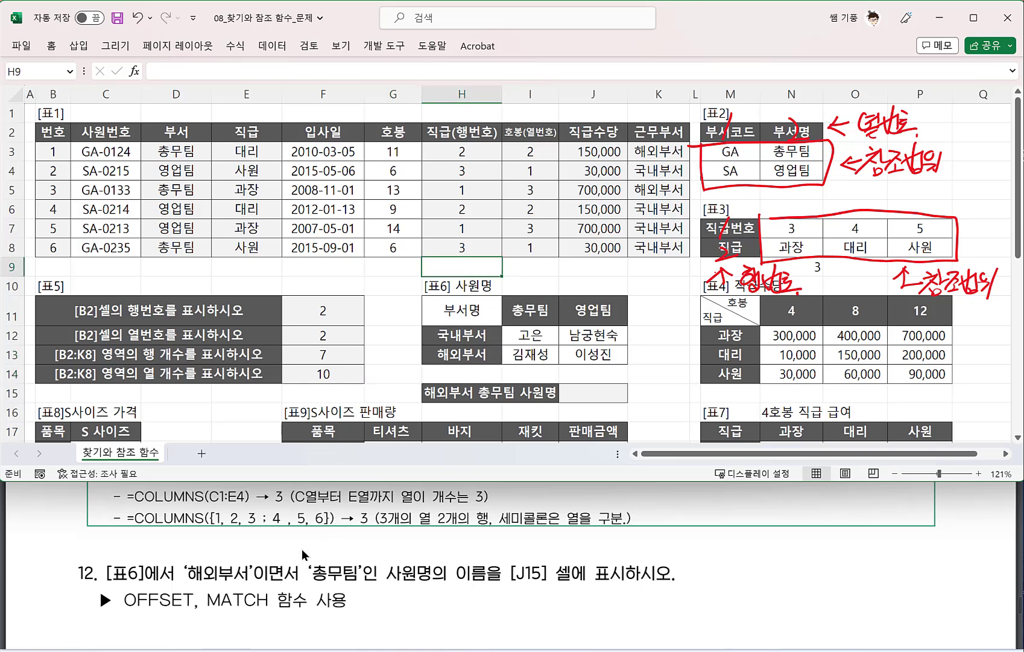
Step: Underline the exercise 12 condition from '해외부서' through [J15] in the PDF and select the answer cell J15
mouse_move(184, 589)
left_mouse_down()
mouse_move(355, 579)
mouse_move(605, 587)
left_mouse_up()
left_click(594, 394)
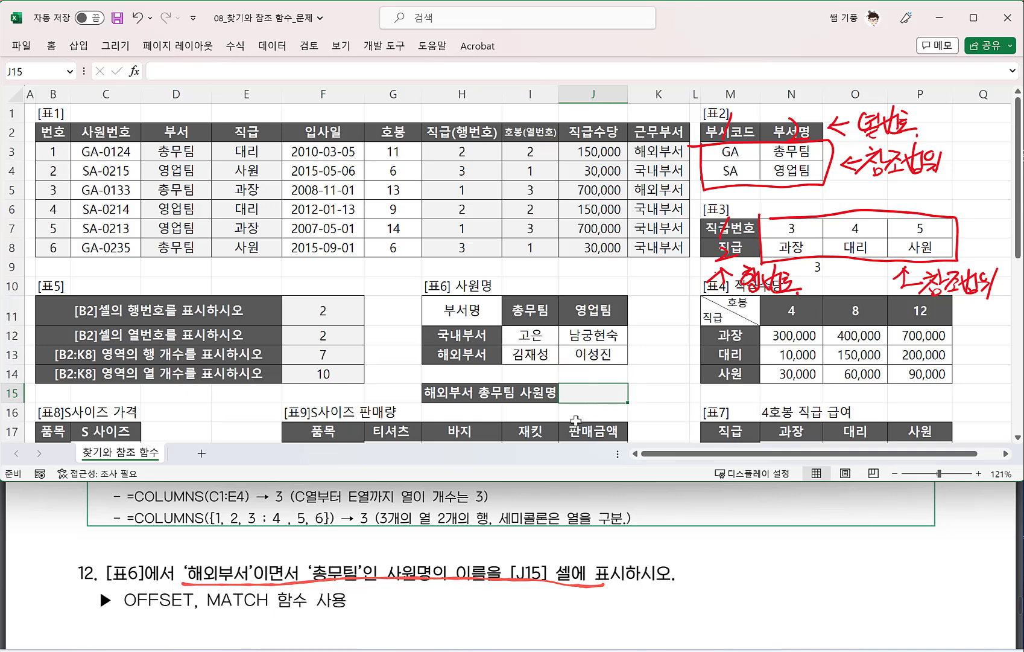
key("alt+Tab")
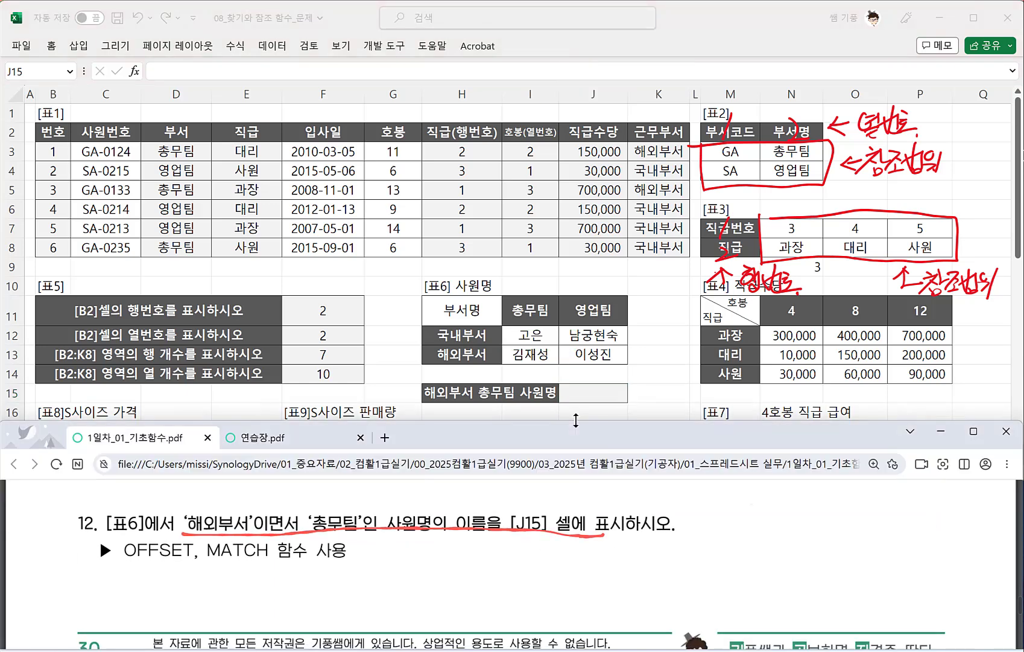
Step: Handwrite the beginning of the OFFSET syntax, =offset(기준셀,행,열, beside exercise 12 of the PDF
mouse_move(482, 562)
left_mouse_down()
mouse_move(507, 561)
mouse_move(517, 580)
mouse_move(526, 562)
mouse_move(528, 577)
mouse_move(542, 562)
left_mouse_up()
mouse_move(551, 556)
left_mouse_down()
mouse_move(540, 573)
mouse_move(579, 561)
left_mouse_up()
mouse_move(569, 555)
left_mouse_down()
mouse_move(568, 578)
mouse_move(644, 554)
left_mouse_up()
left_click_drag(647, 547, 644, 565)
left_click_drag(631, 568, 647, 572)
left_click_drag(654, 565, 676, 568)
left_click_drag(678, 550, 684, 566)
left_click_drag(673, 564, 686, 572)
mouse_move(697, 567)
left_mouse_down()
mouse_move(694, 575)
mouse_move(717, 552)
left_mouse_up()
left_click_drag(719, 548, 722, 577)
left_click_drag(731, 570, 753, 565)
mouse_move(747, 556)
left_mouse_down()
mouse_move(756, 554)
mouse_move(758, 570)
left_mouse_up()
left_click_drag(762, 545, 773, 564)
left_click_drag(762, 556, 772, 555)
mouse_move(778, 545)
left_mouse_down()
mouse_move(779, 570)
mouse_move(794, 554)
left_mouse_up()
left_click_drag(791, 554, 811, 557)
mouse_move(796, 561)
left_mouse_down()
mouse_move(820, 565)
mouse_move(817, 549)
left_mouse_up()
left_click_drag(828, 542, 829, 565)
scroll(512, 565, "down", 5)
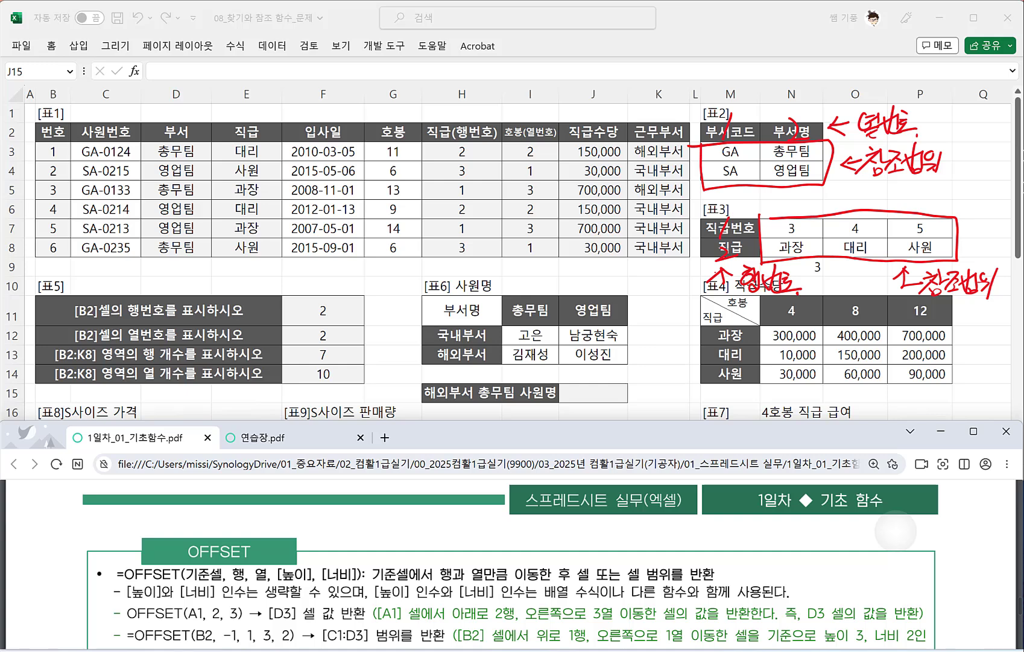
scroll(896, 530, "up", 4)
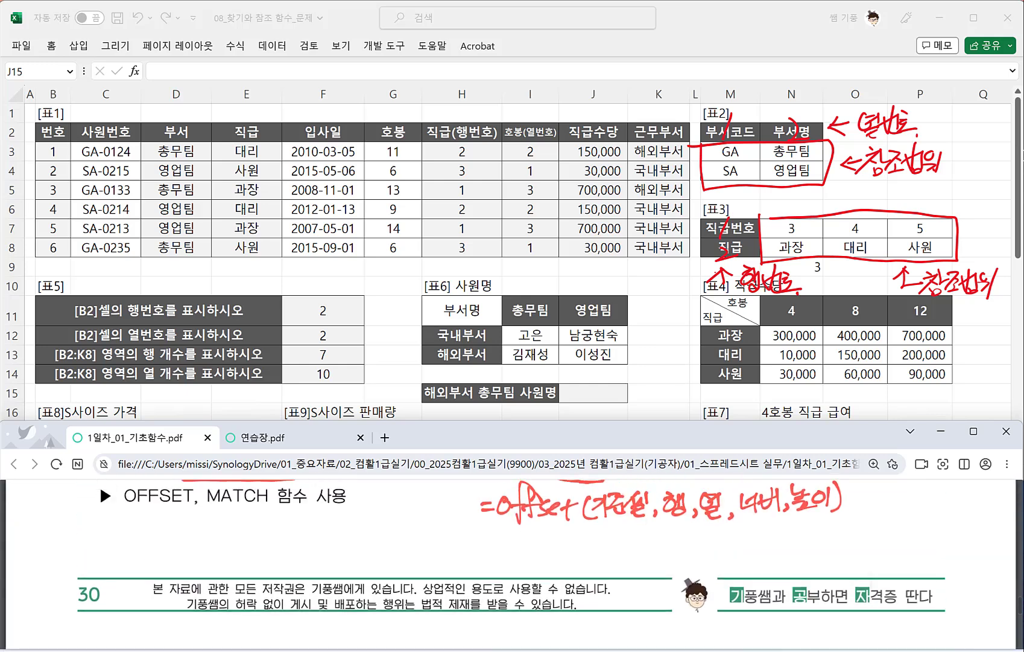
key("ctrl+z")
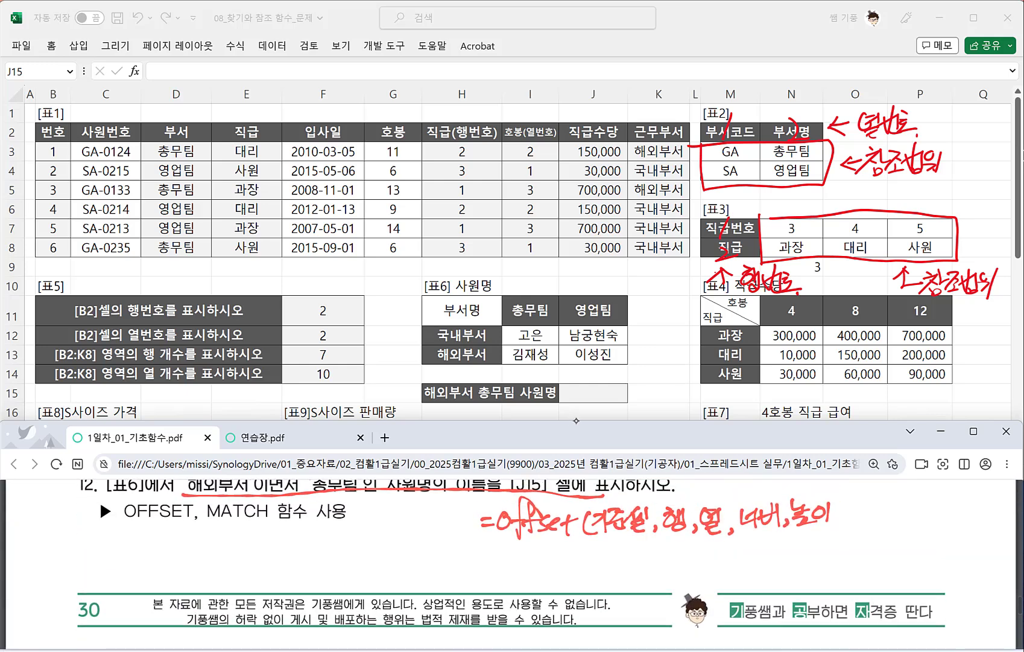
key("ctrl+z")
key("ctrl+z")
key("ctrl+z")
key("ctrl+z")
key("ctrl+z")
key("ctrl+z")
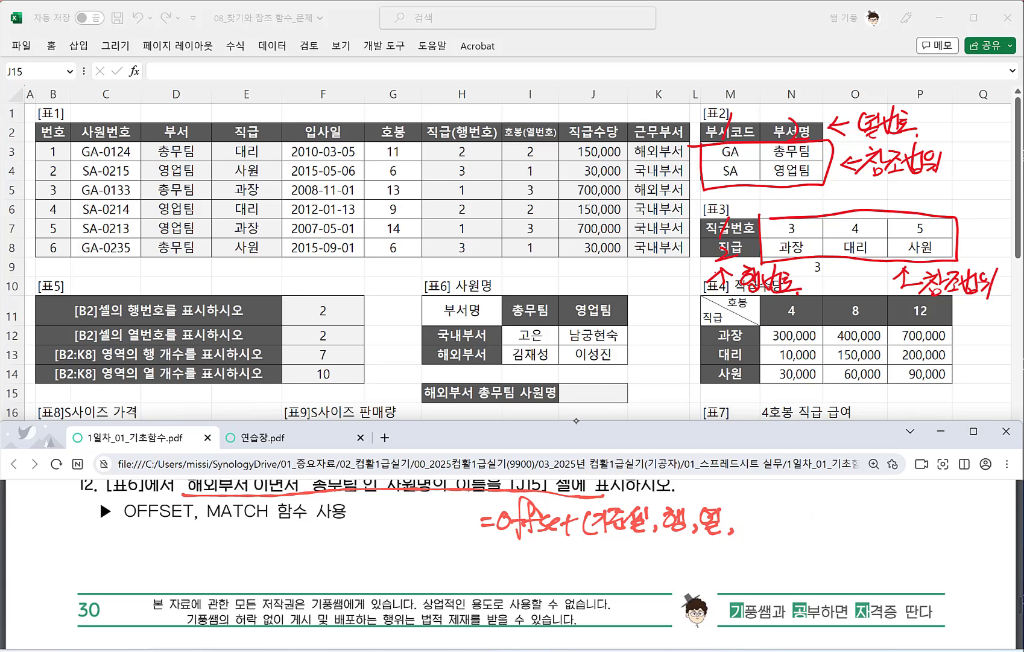
Step: Complete the handwritten OFFSET syntax beside exercise 12 with the arguments 높이,너비 and a closing parenthesis
left_click_drag(747, 510, 761, 519)
left_click_drag(745, 527, 760, 527)
left_click_drag(751, 533, 771, 532)
left_click_drag(774, 517, 783, 532)
mouse_move(793, 524)
left_mouse_down()
mouse_move(785, 534)
mouse_move(815, 527)
left_mouse_up()
mouse_move(812, 519)
left_mouse_down()
mouse_move(818, 511)
mouse_move(825, 529)
left_mouse_up()
mouse_move(832, 504)
left_mouse_down()
mouse_move(835, 528)
mouse_move(840, 516)
left_mouse_up()
left_click_drag(843, 505, 848, 532)
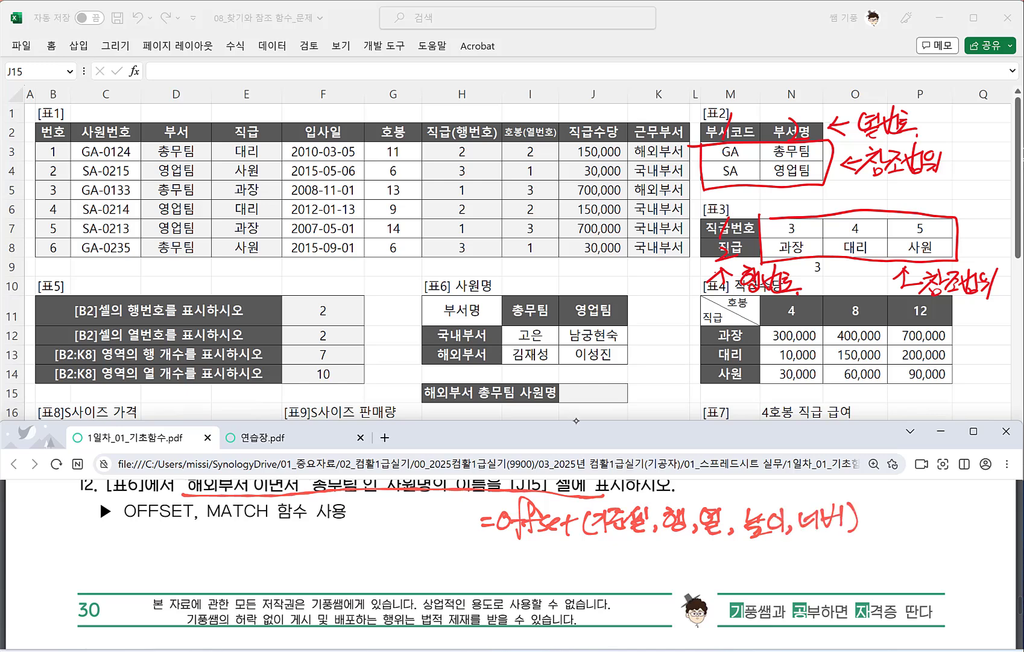
Step: Underline the arguments 기준셀,행,열 and, separately, 높이,너비 in the handwritten OFFSET syntax
left_click_drag(595, 539, 725, 535)
left_click_drag(742, 547, 858, 540)
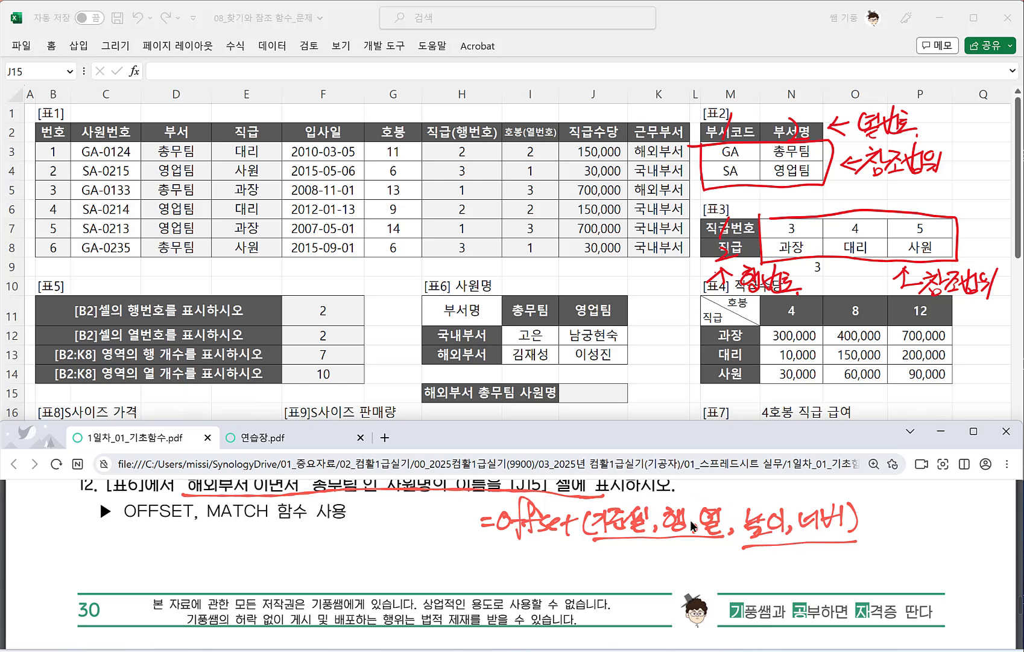
scroll(314, 524, "up", 1)
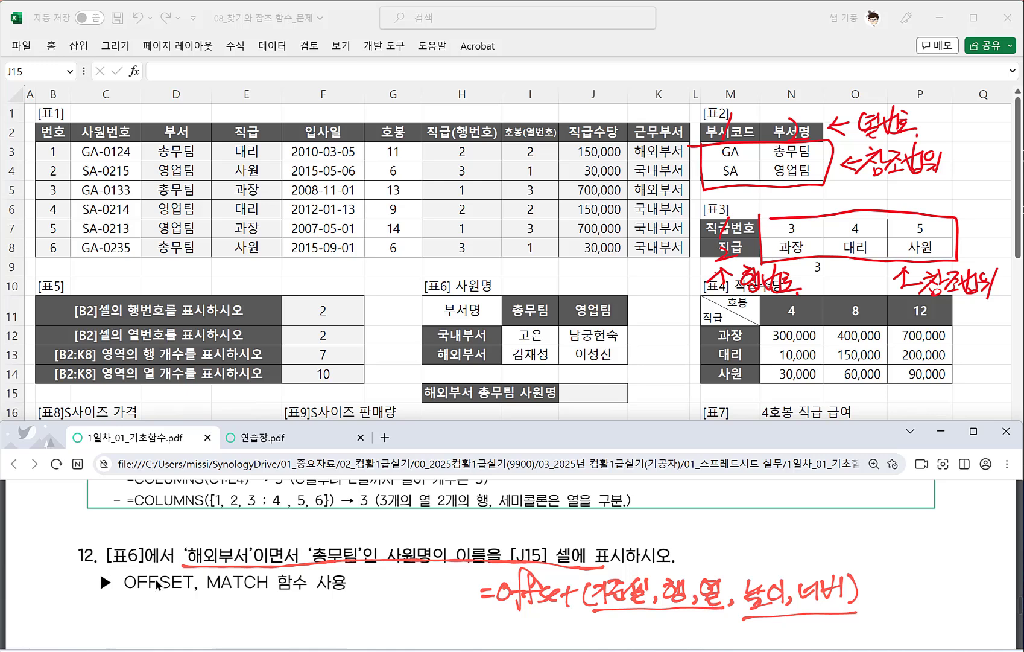
Step: Handwrite the MATCH syntax =match(찾을값,범위,0 beneath the OFFSET syntax of exercise 12 in the PDF
scroll(203, 577, "down", 1)
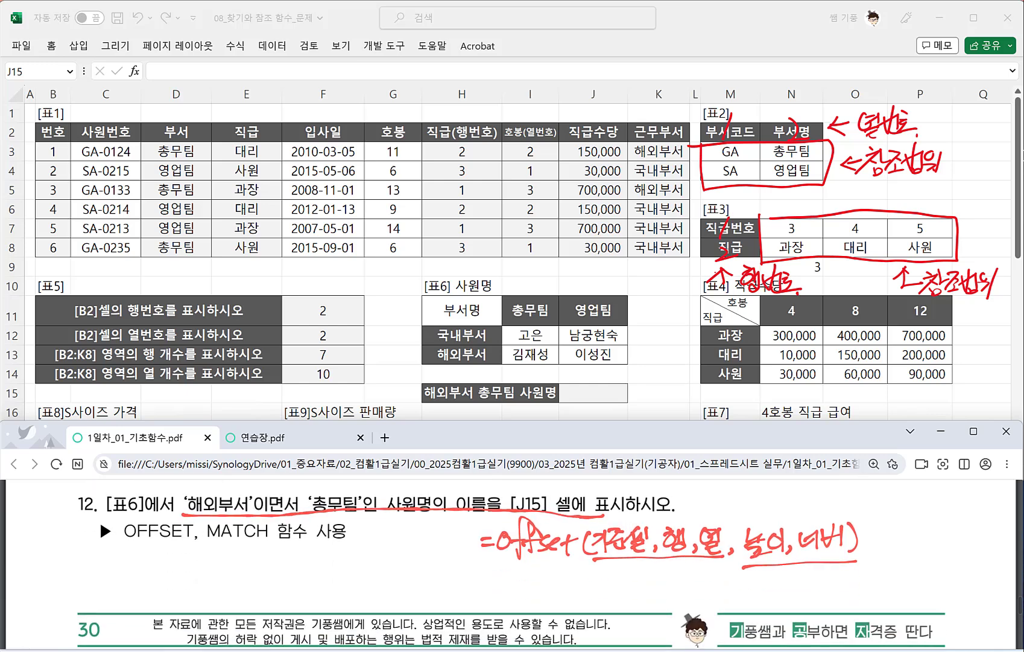
left_click_drag(497, 578, 505, 576)
left_click_drag(494, 587, 511, 582)
mouse_move(501, 595)
left_mouse_down()
mouse_move(540, 584)
mouse_move(541, 596)
left_mouse_up()
mouse_move(558, 583)
left_mouse_down()
mouse_move(560, 595)
mouse_move(573, 584)
left_mouse_up()
mouse_move(570, 579)
left_mouse_down()
mouse_move(568, 600)
mouse_move(578, 599)
left_mouse_up()
mouse_move(595, 566)
left_mouse_down()
mouse_move(590, 600)
mouse_move(621, 599)
mouse_move(641, 578)
mouse_move(646, 591)
mouse_move(681, 595)
mouse_move(690, 608)
mouse_move(718, 599)
mouse_move(728, 582)
mouse_move(742, 607)
left_mouse_up()
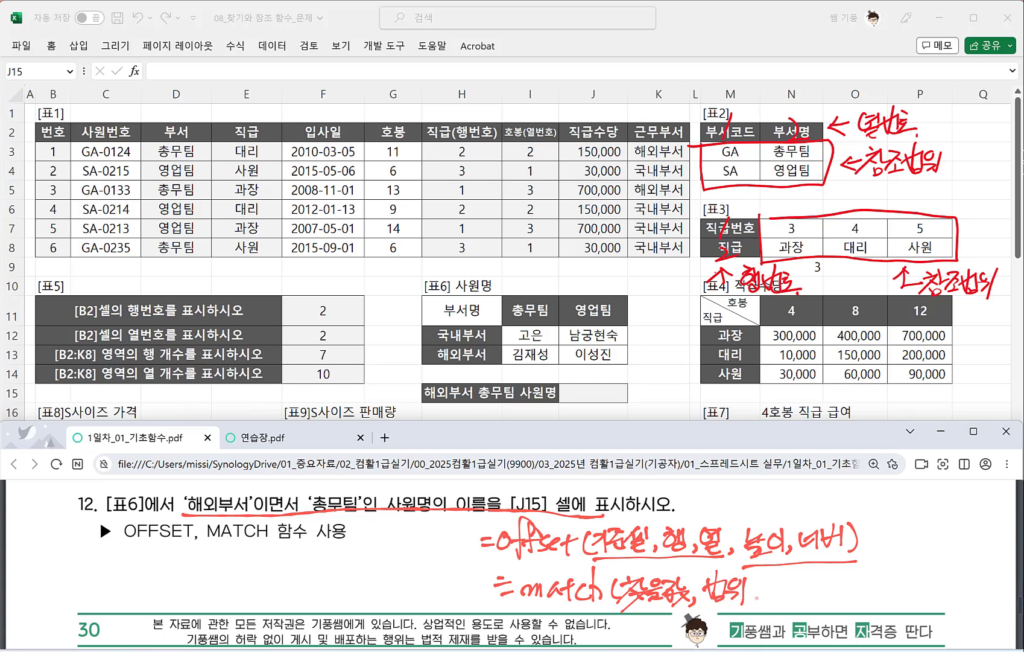
left_click_drag(758, 596, 753, 609)
mouse_move(796, 578)
left_mouse_down()
mouse_move(785, 586)
mouse_move(798, 581)
left_mouse_up()
Step: Add the match types 1 and -1 under the 0, close the parenthesis, and label 0 with an arrow as 정확한 값
scroll(213, 583, "down", 1)
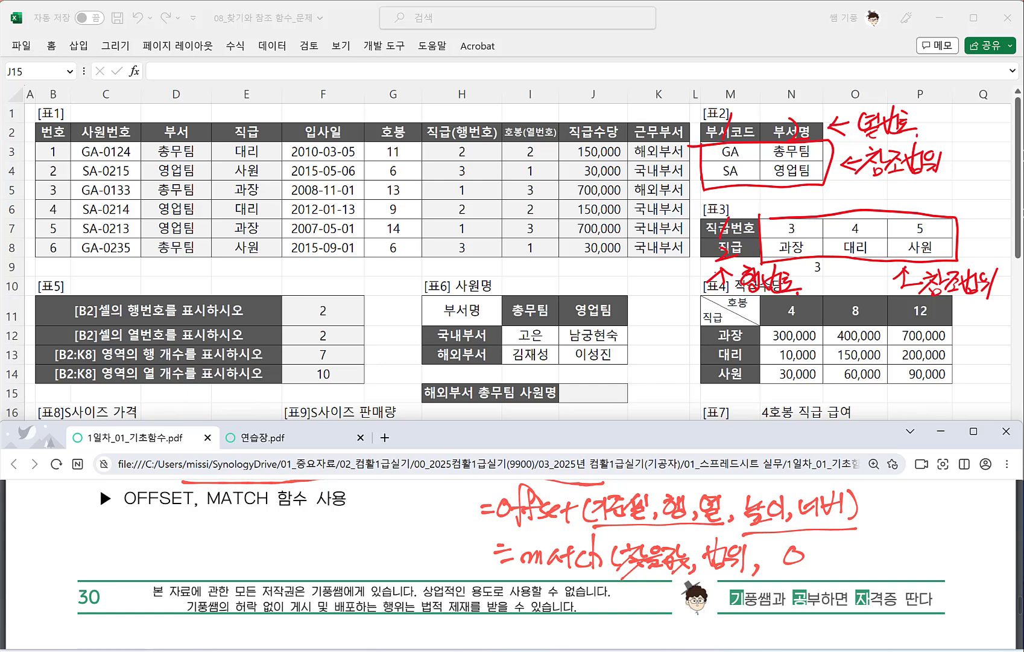
left_click_drag(802, 571, 793, 608)
left_click_drag(803, 598, 795, 622)
mouse_move(817, 542)
left_mouse_down()
mouse_move(825, 567)
mouse_move(851, 552)
left_mouse_up()
mouse_move(844, 543)
left_mouse_down()
mouse_move(844, 561)
mouse_move(864, 546)
mouse_move(853, 560)
mouse_move(879, 558)
left_mouse_up()
mouse_move(885, 536)
left_mouse_down()
mouse_move(893, 550)
mouse_move(902, 542)
mouse_move(902, 560)
left_mouse_up()
left_click_drag(904, 539, 914, 555)
left_click_drag(911, 537, 920, 561)
left_click_drag(923, 539, 934, 561)
mouse_move(942, 536)
left_mouse_down()
mouse_move(951, 549)
mouse_move(940, 562)
left_mouse_up()
left_click_drag(933, 550, 954, 569)
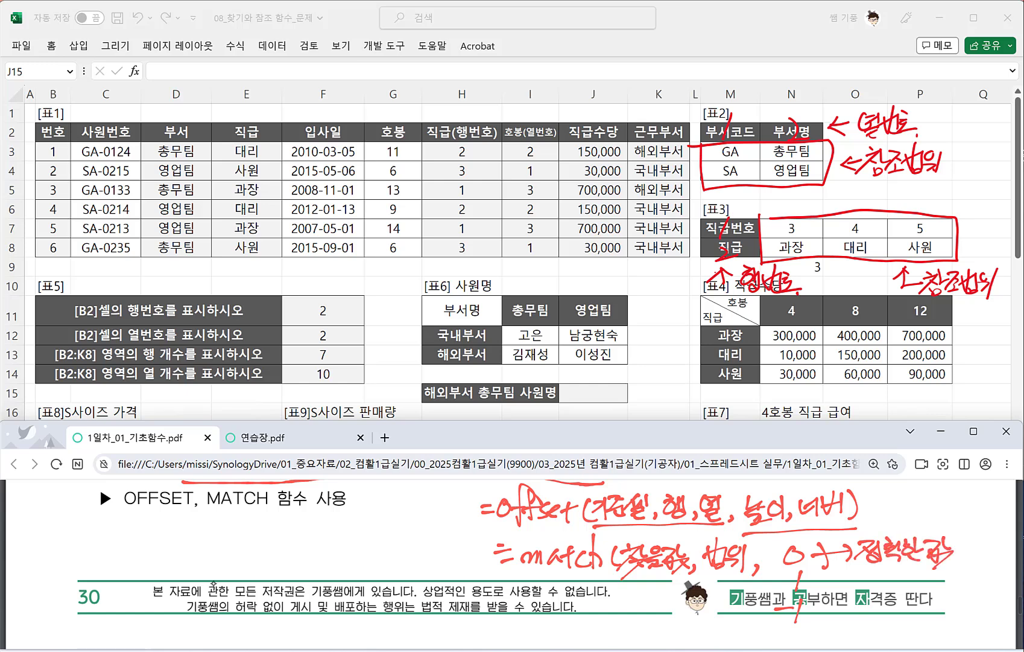
Step: Mark the match types 1 and -1 with a bracket and handwrite the shared label 유사한 값 below it
left_click_drag(811, 588, 836, 583)
left_click_drag(769, 579, 746, 619)
left_click_drag(663, 619, 677, 628)
mouse_move(656, 638)
left_mouse_down()
mouse_move(678, 624)
mouse_move(663, 649)
left_mouse_up()
mouse_move(686, 620)
left_mouse_down()
mouse_move(694, 625)
mouse_move(676, 639)
mouse_move(696, 645)
left_mouse_up()
mouse_move(697, 621)
left_mouse_down()
mouse_move(709, 638)
mouse_move(732, 624)
mouse_move(749, 642)
left_mouse_up()
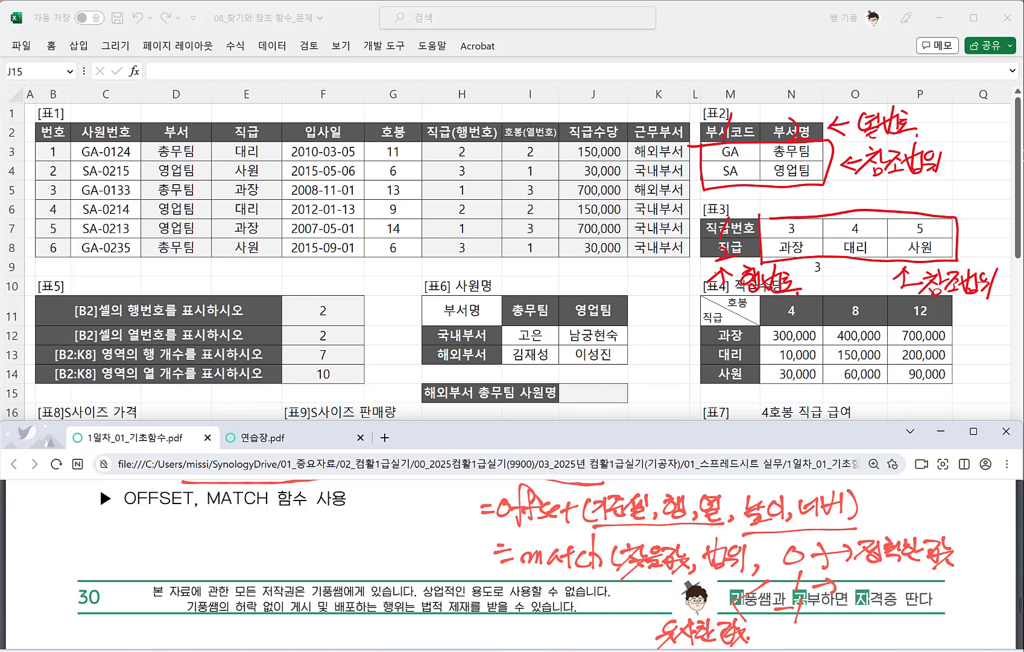
Step: Handwrite the meanings 보다 작은값 beside match type 1 and 보다 큰값 beside -1
left_click_drag(846, 581, 878, 596)
mouse_move(886, 573)
left_mouse_down()
mouse_move(912, 594)
mouse_move(941, 570)
mouse_move(929, 592)
mouse_move(954, 599)
left_mouse_up()
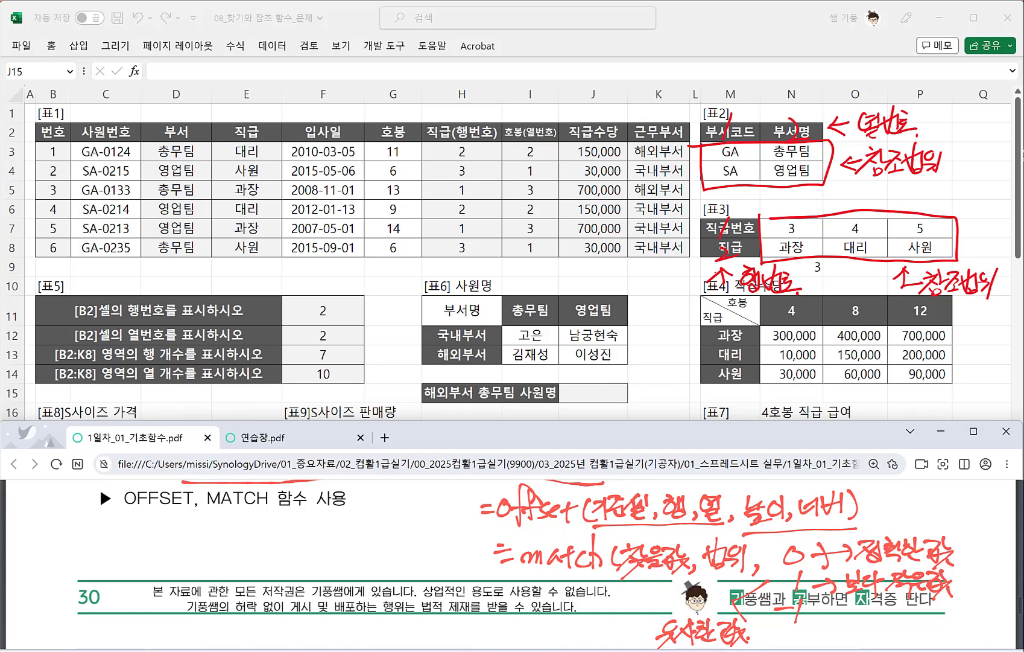
mouse_move(809, 616)
left_mouse_down()
mouse_move(862, 629)
mouse_move(903, 611)
mouse_move(893, 630)
mouse_move(916, 618)
mouse_move(934, 630)
left_mouse_up()
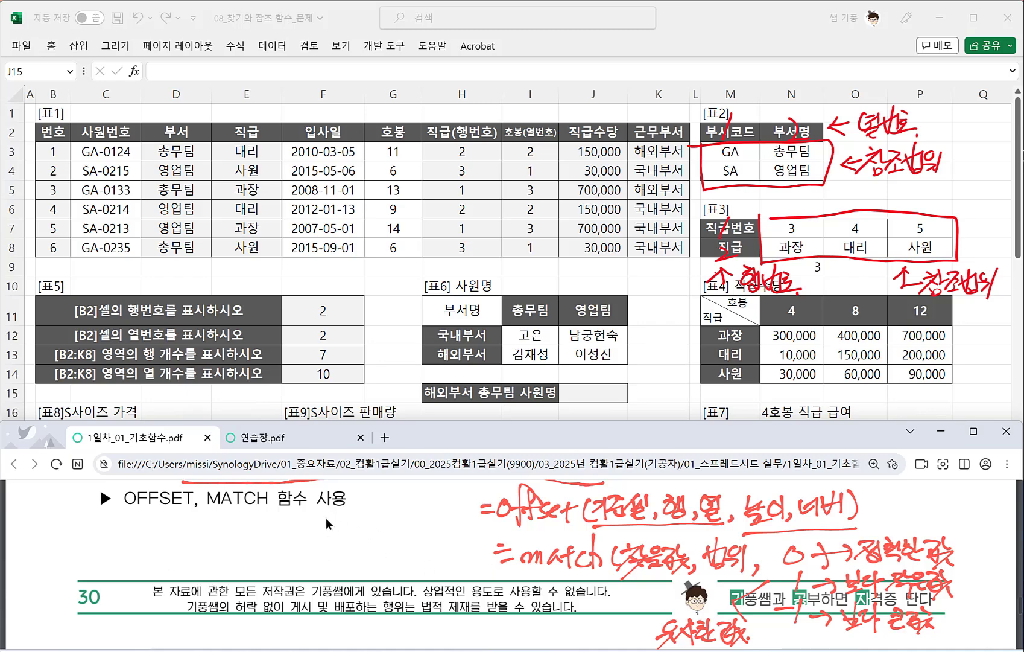
Step: Begin the formula =OFFSET(H11,MATCH in cell J15, with the 부서명 cell as reference and MATCH as the rows argument
scroll(374, 530, "up", 1)
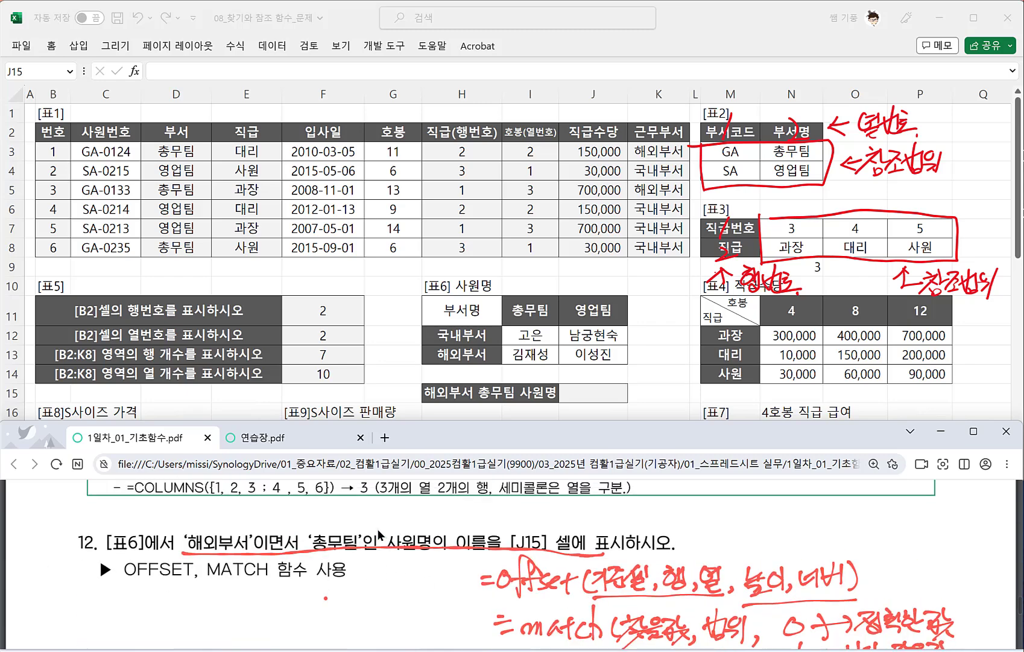
left_click(592, 391)
type("=")
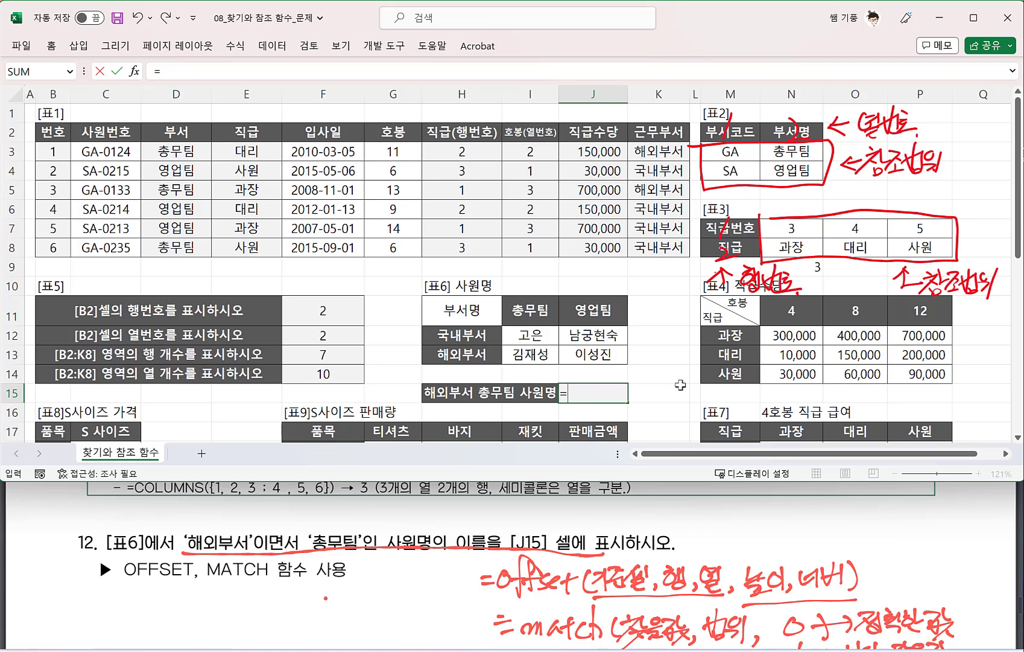
type("OFF")
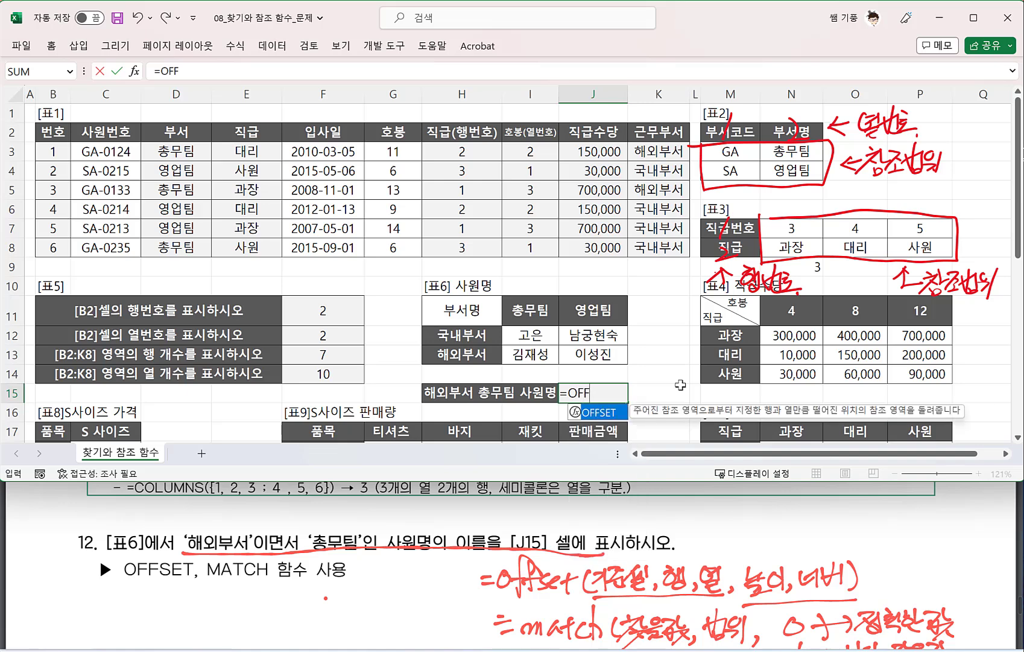
type("SET(")
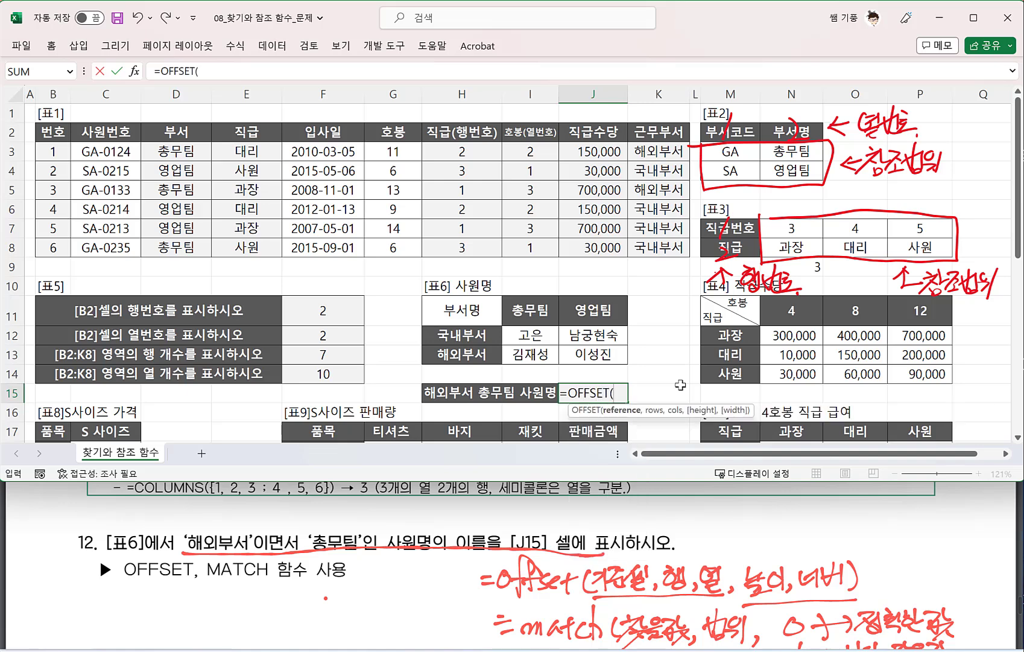
left_click(467, 305)
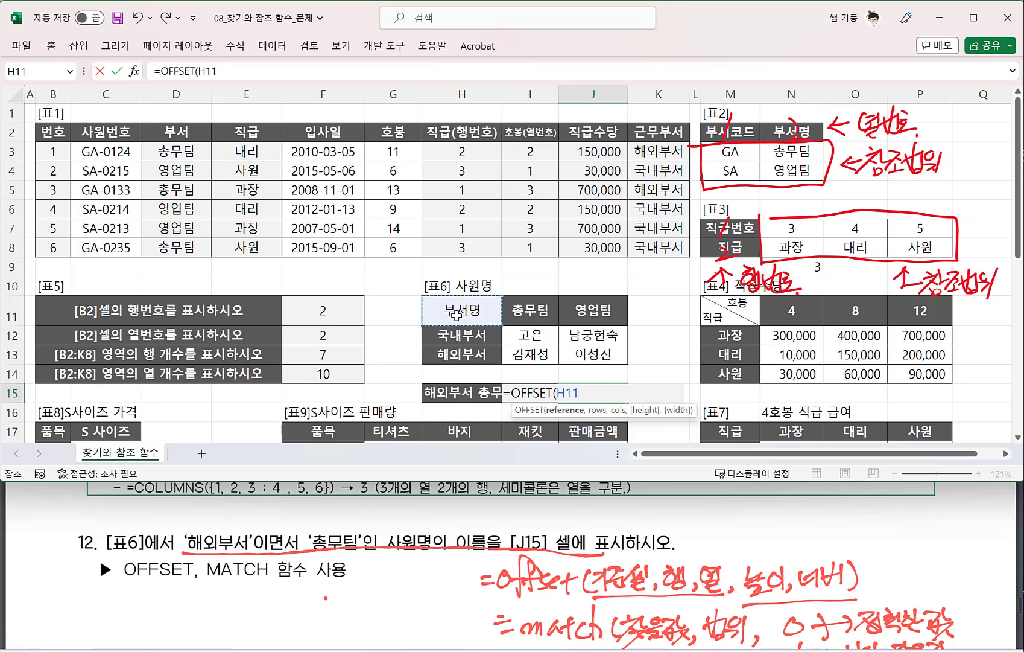
type(",")
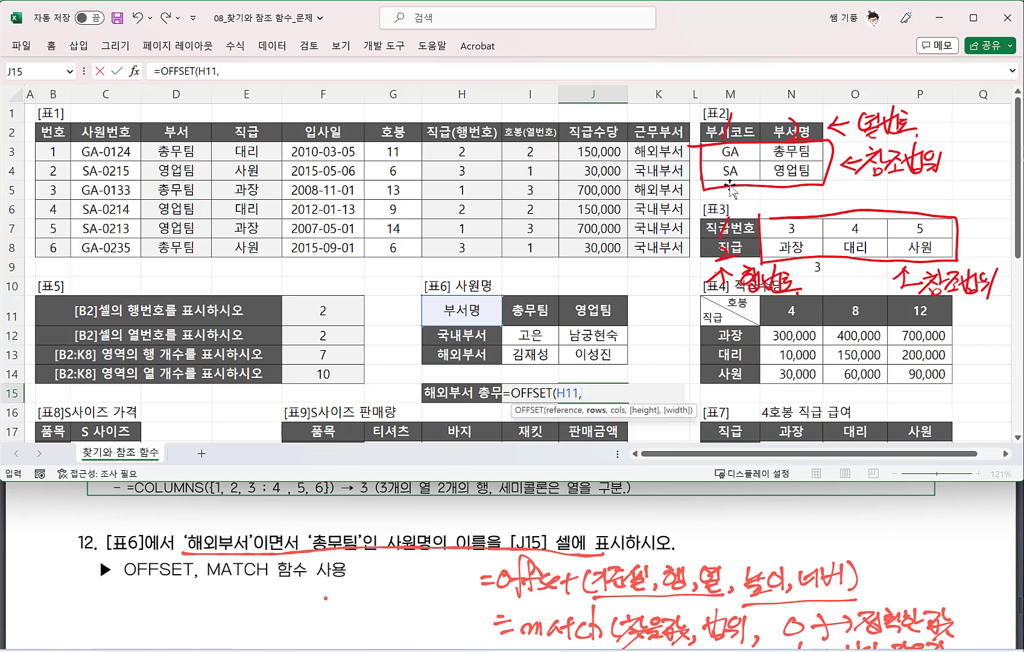
type("MATCH")
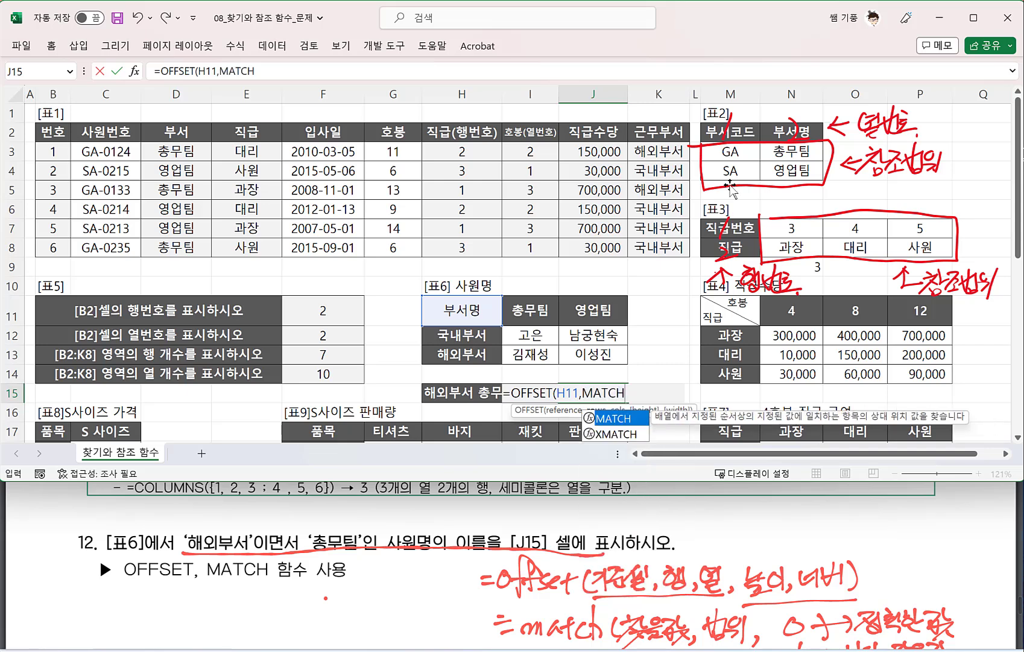
Step: Complete the row argument of J15's OFFSET formula as MATCH("해외부서",H12:H13,0)
type("(")
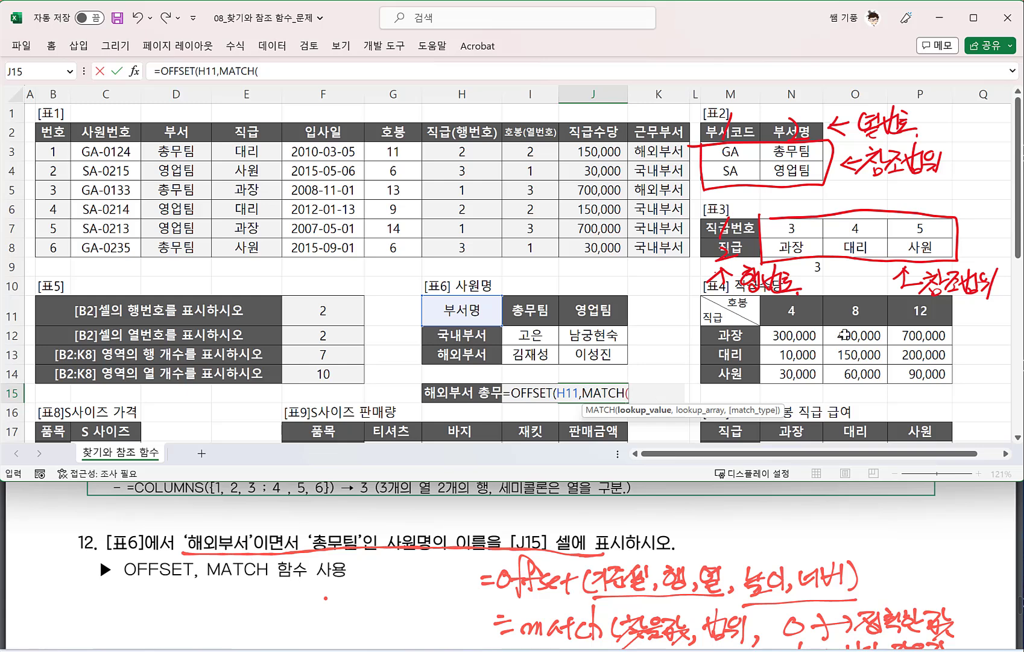
type("\"해외부서\",")
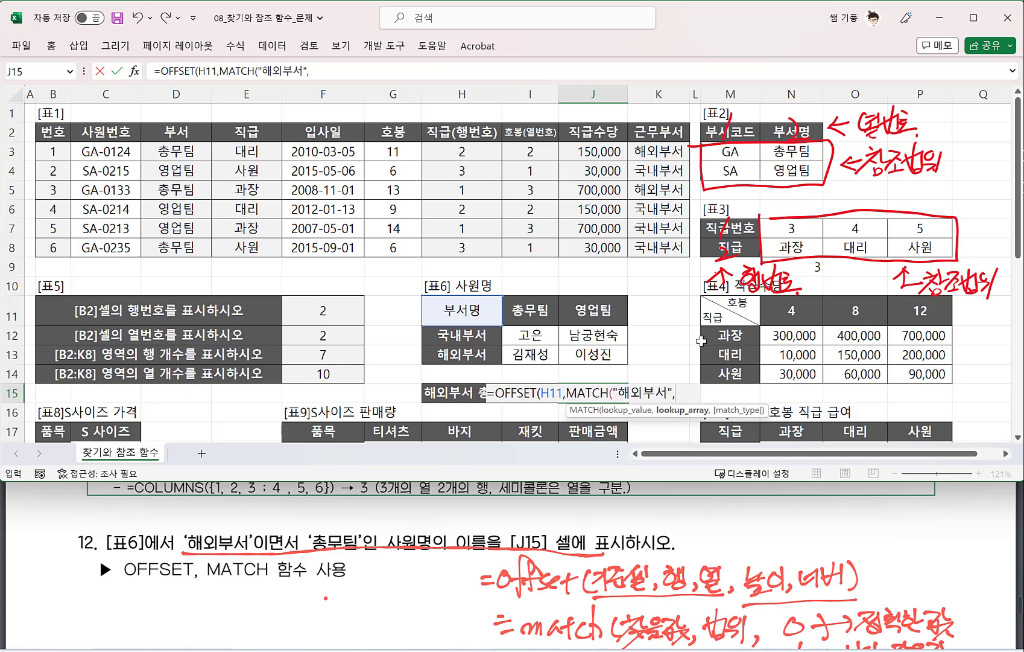
left_click_drag(476, 338, 476, 349)
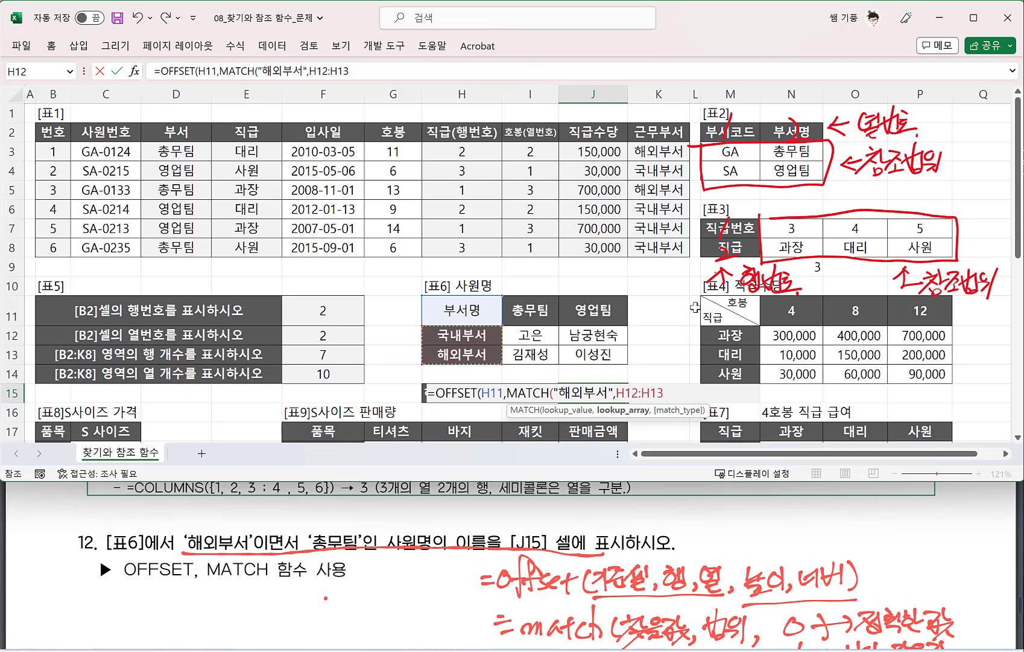
type(",0)")
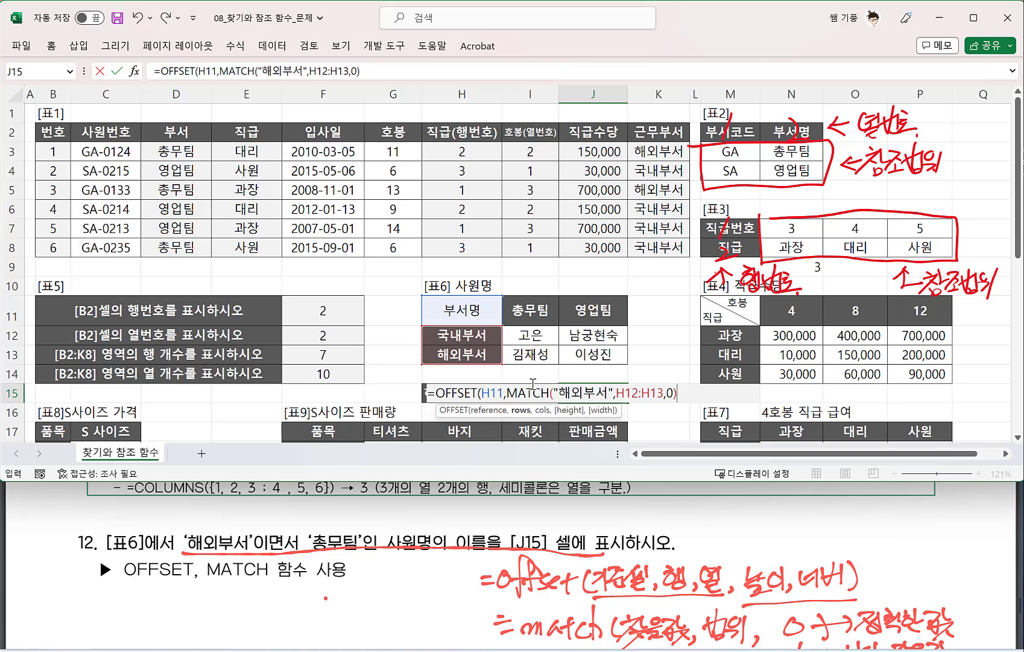
Step: Add a second MATCH as the OFFSET column argument, with "총무팀" as its lookup value
left_click_drag(510, 389, 676, 394)
left_click(680, 393)
type(",ㅡㅁ")
key("BackSpace")
type("MA")
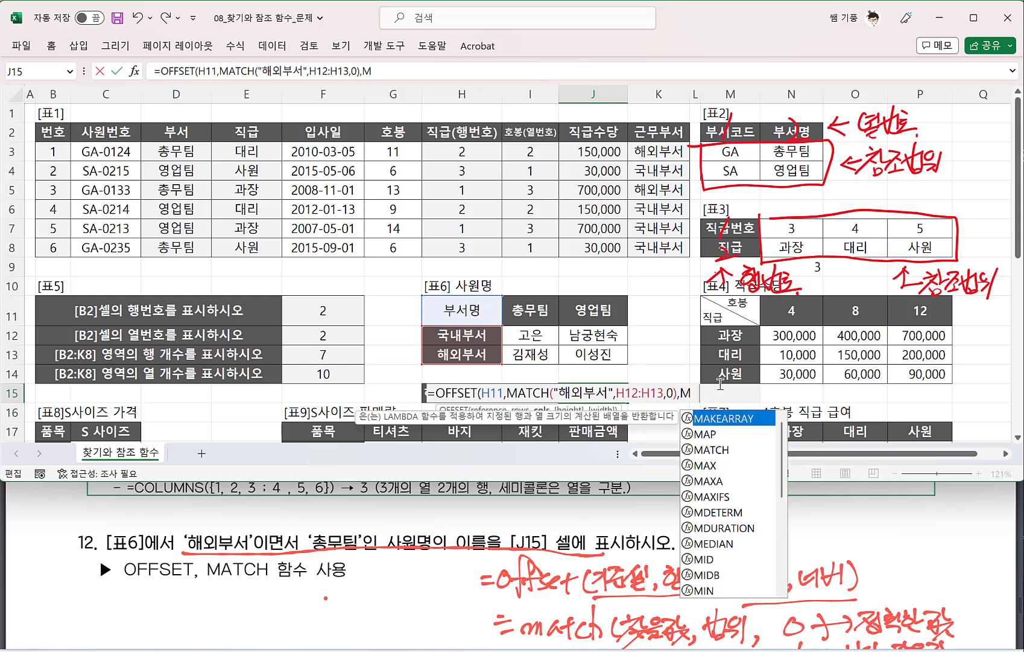
type("TCH")
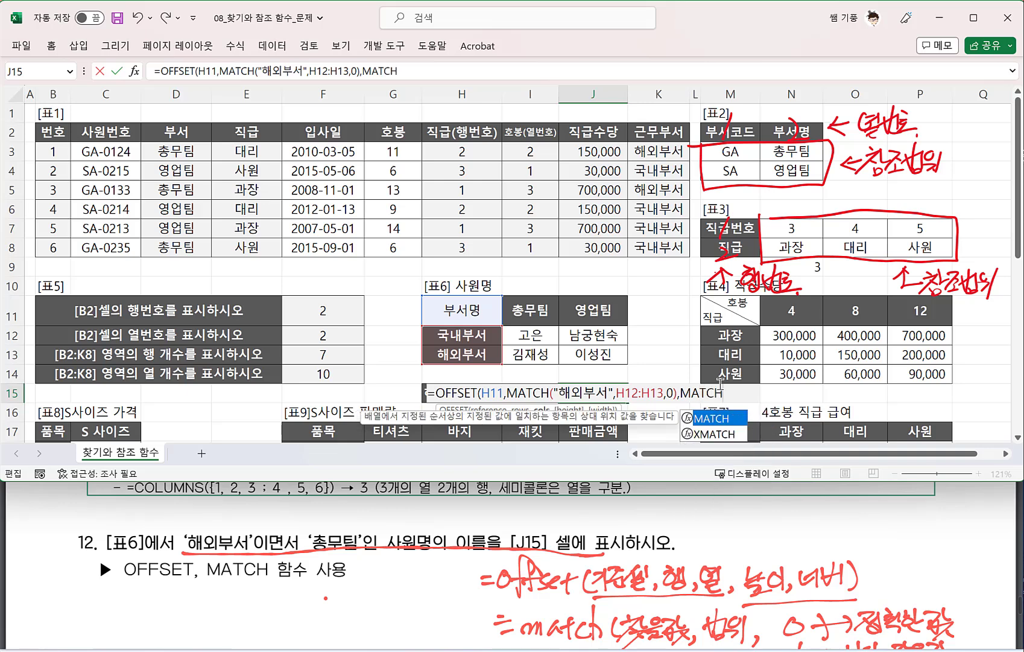
type("(")
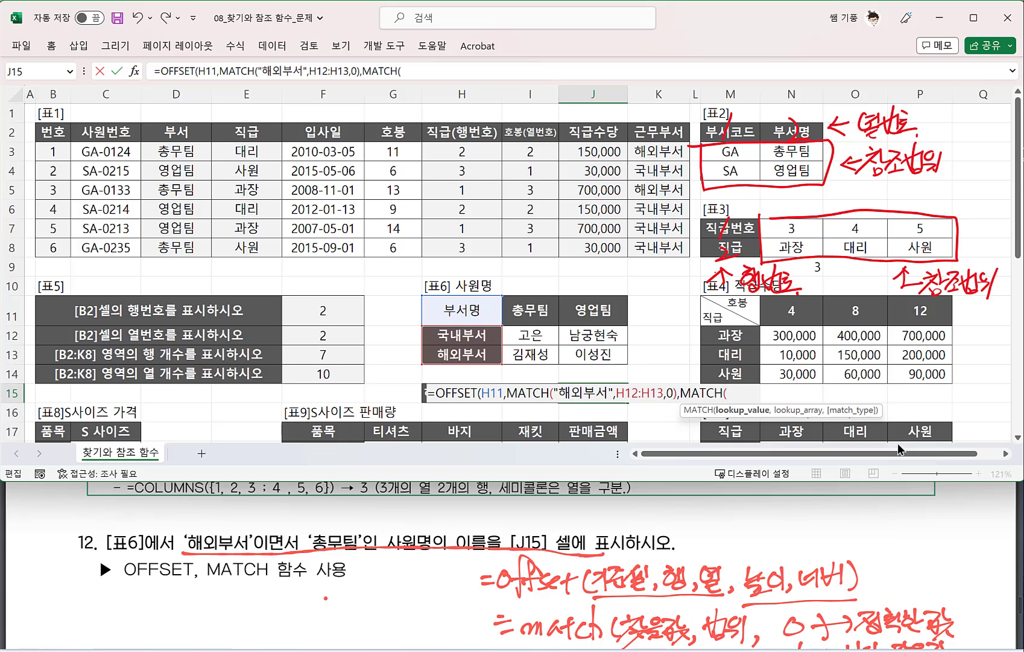
type("\"CH")
key("BackSpace")
type("총무팀")
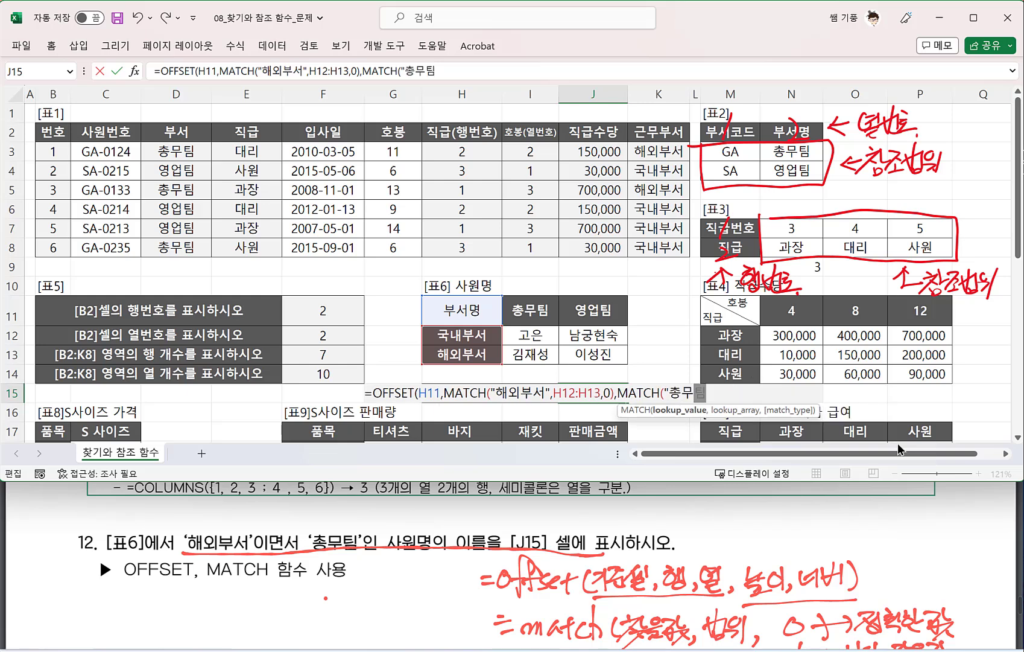
type("\",")
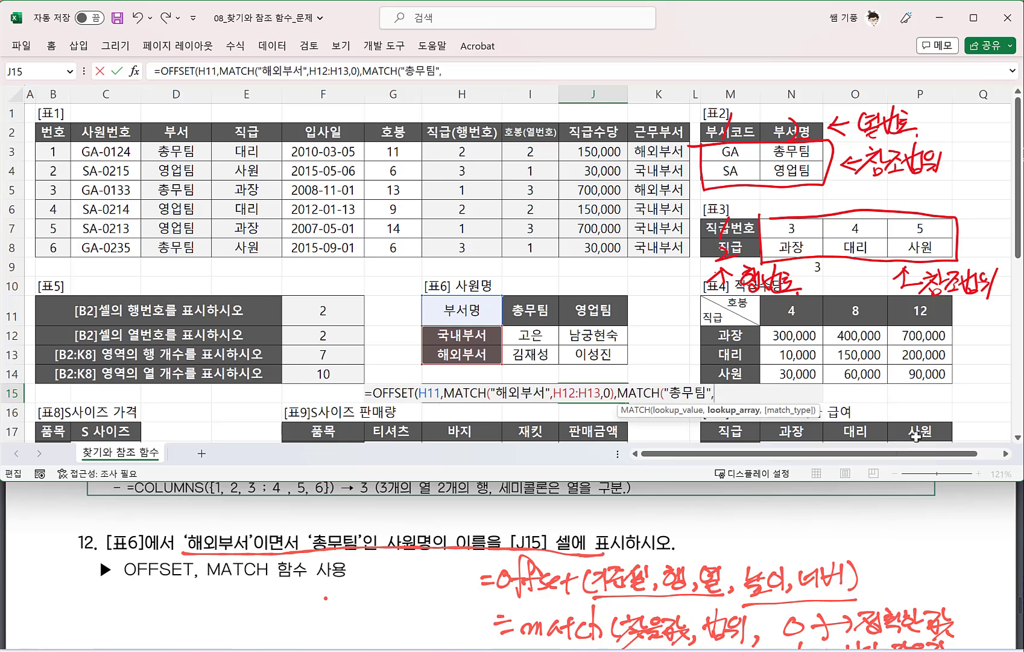
Step: Set the second MATCH's lookup array to $I$11:$J$11 with match type 0, close the OFFSET formula and enter it in J15
left_click_drag(537, 312, 570, 311)
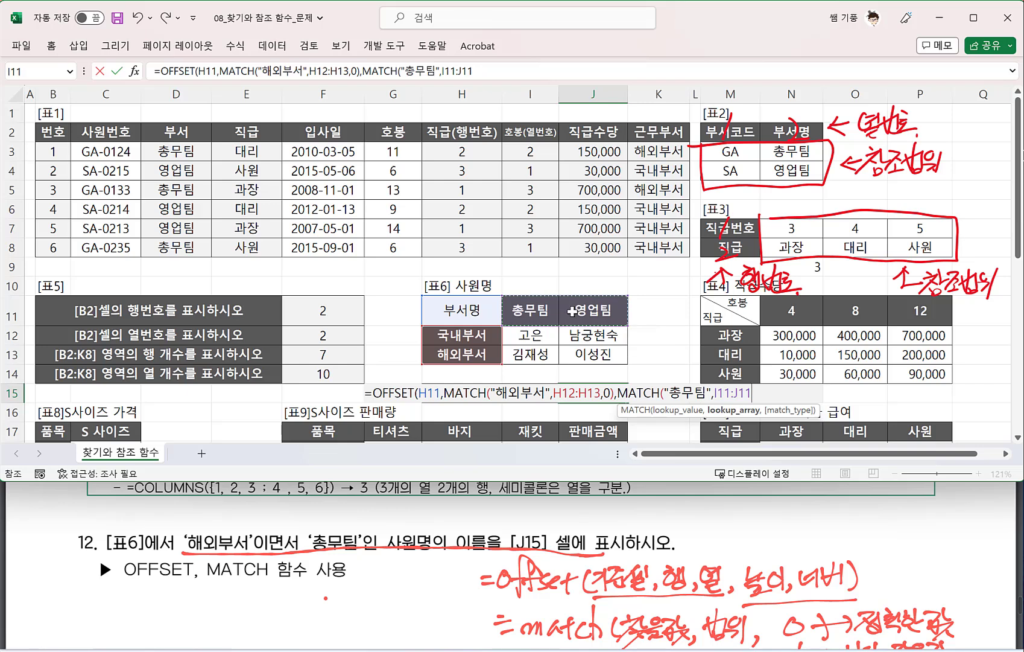
key("F4")
type(",0)")
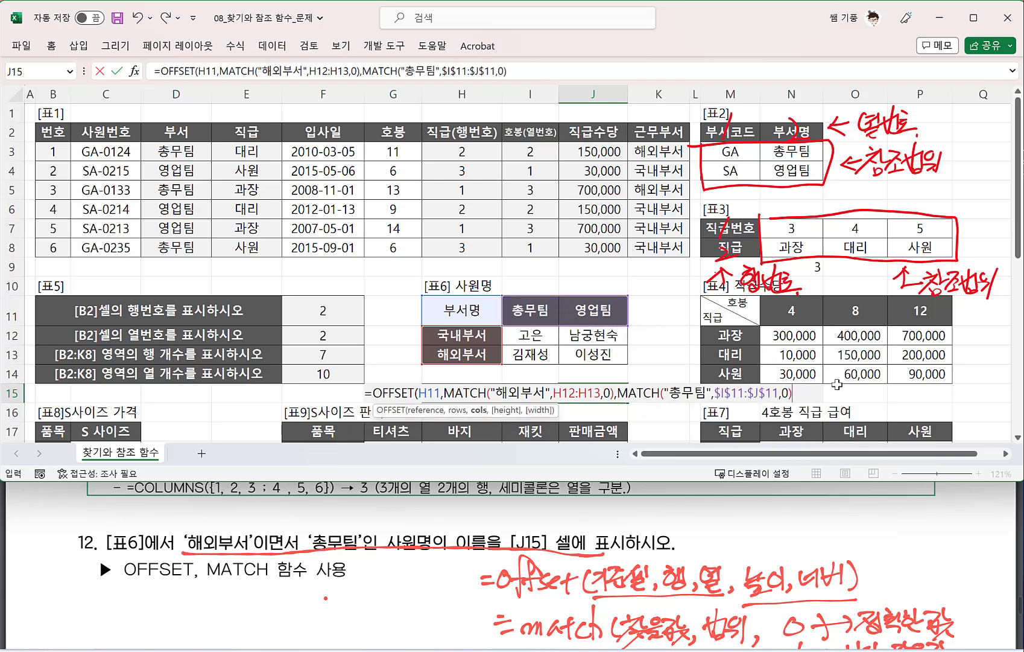
type(")")
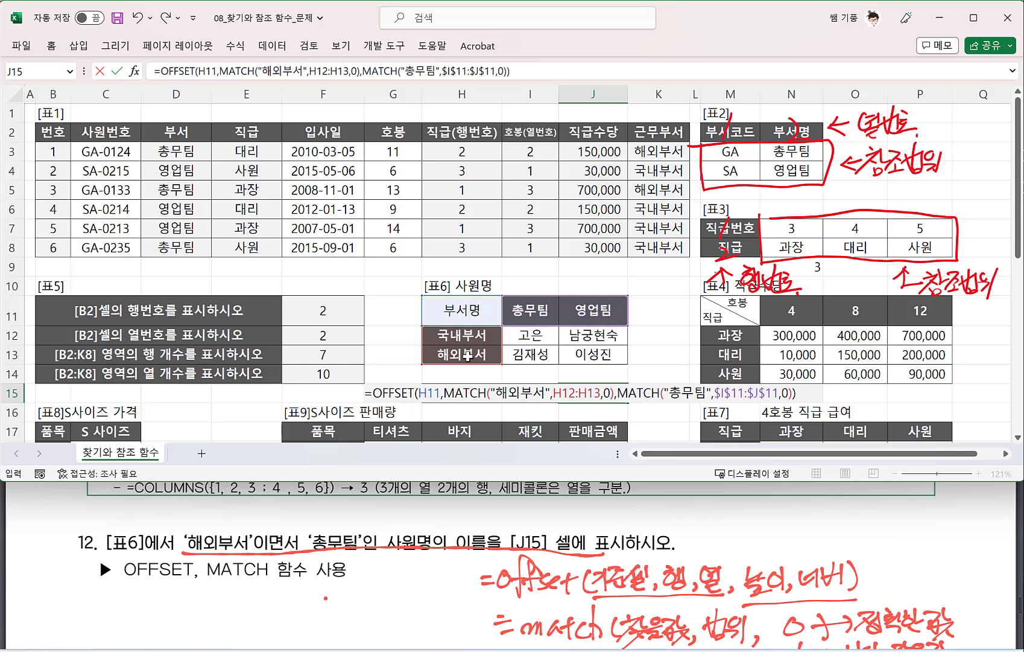
left_click_drag(450, 392, 795, 395)
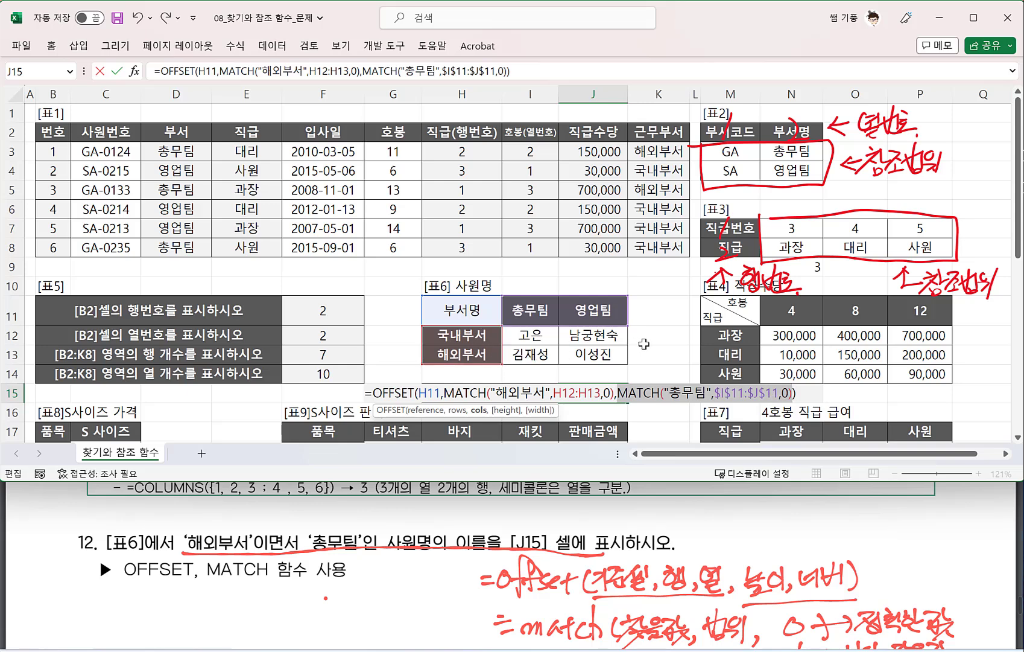
key("Return")
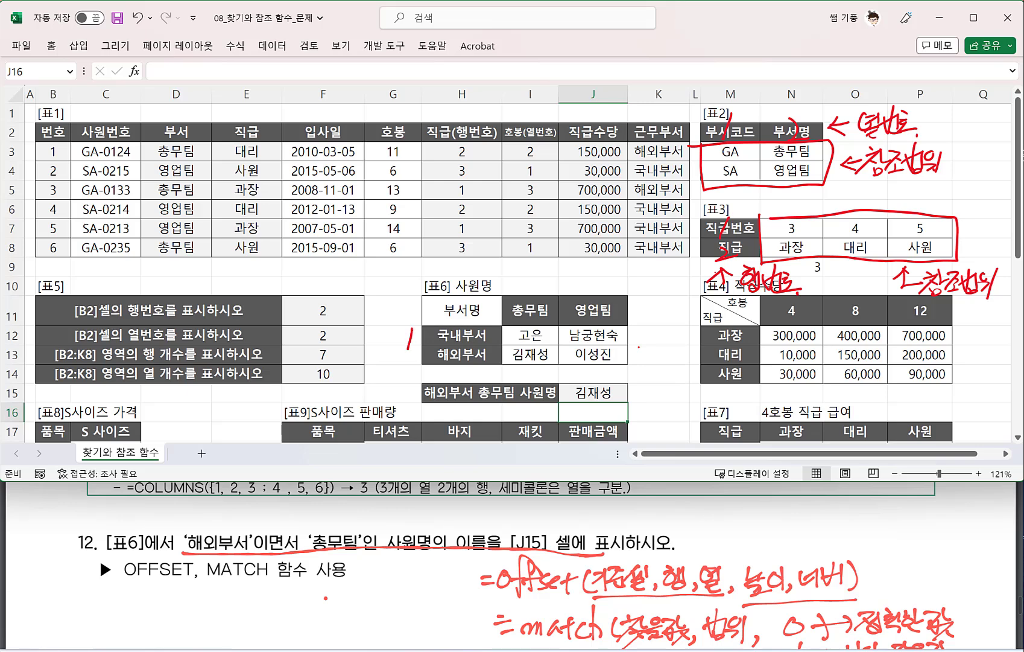
Step: Handwrite position numbers 1 and 2 beside the department rows and above the team columns of [표6]
left_click_drag(403, 351, 401, 366)
left_click_drag(586, 278, 632, 284)
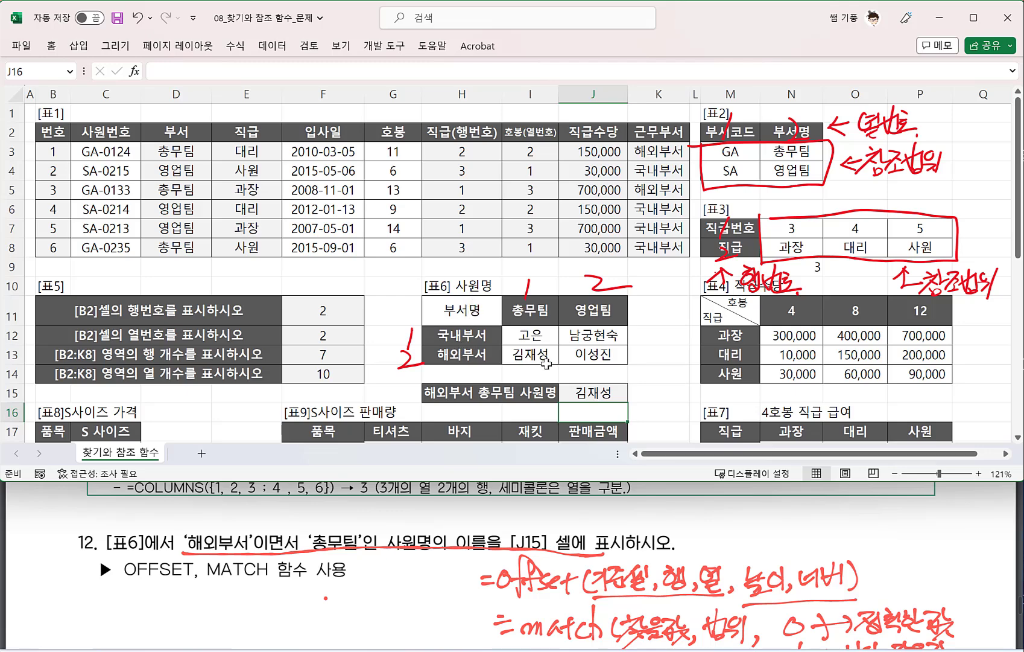
Step: Find question 13 in the PDF worksheet and underline its source range [M12:N14] in red
scroll(233, 601, "down", 3)
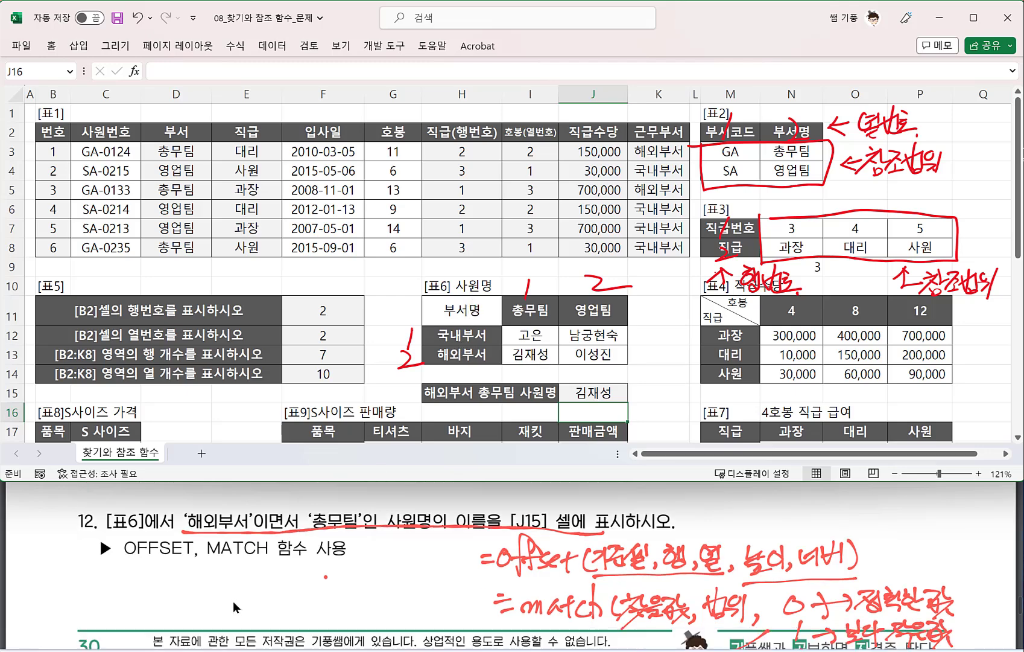
scroll(232, 600, "down", 5)
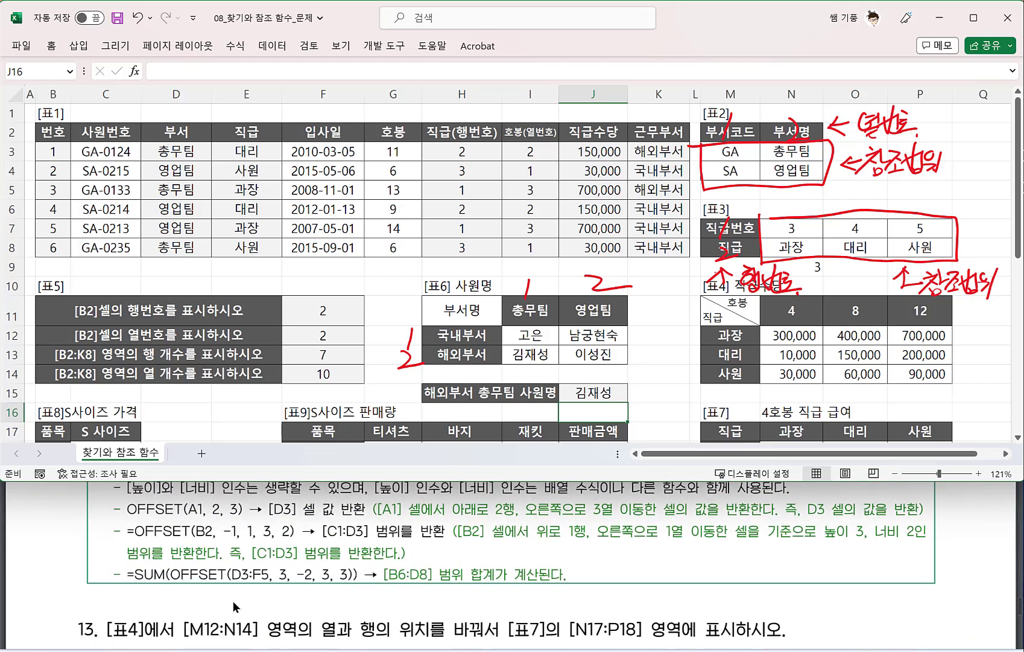
scroll(233, 602, "up", 1)
scroll(233, 602, "down", 2)
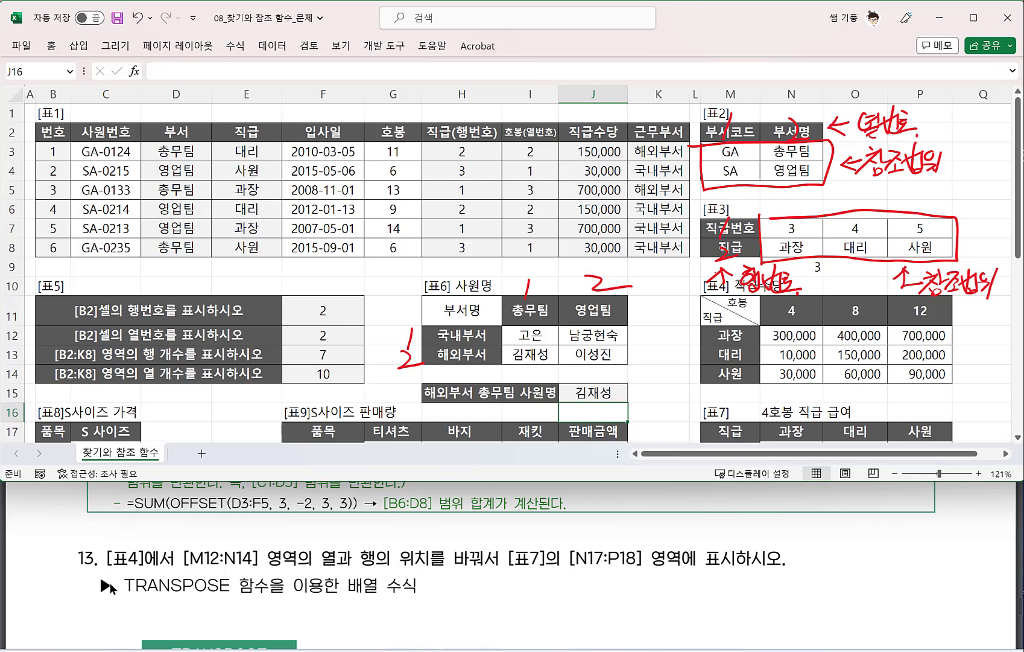
left_click(187, 570)
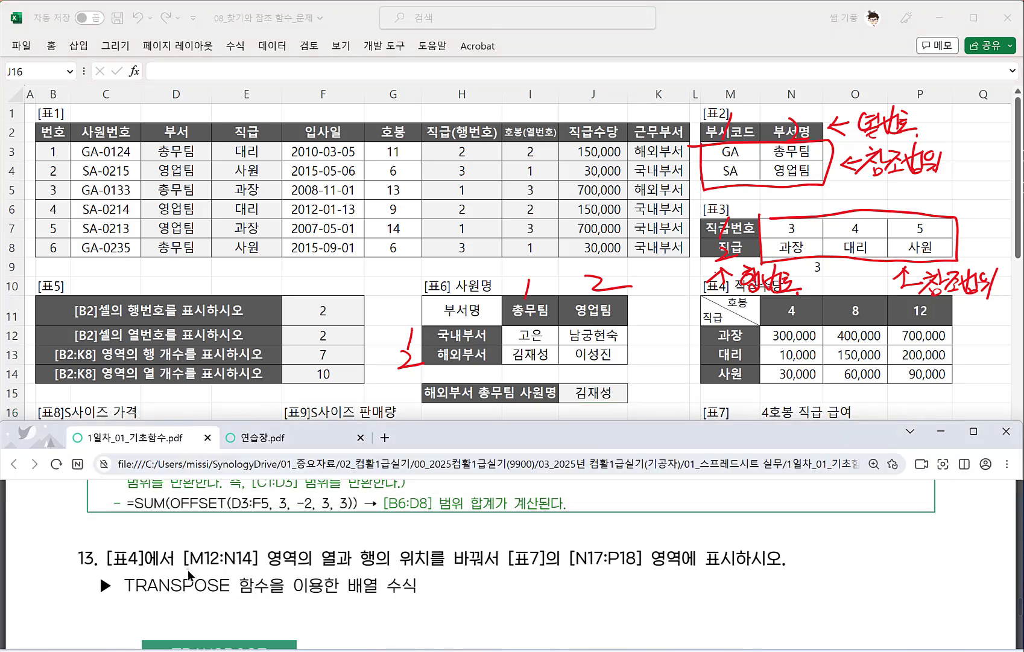
left_click_drag(187, 570, 282, 571)
Step: Switch back to Excel and clear the existing job-title formula from N17:P17 in [표7]
left_click(664, 305)
scroll(671, 302, "down", 1)
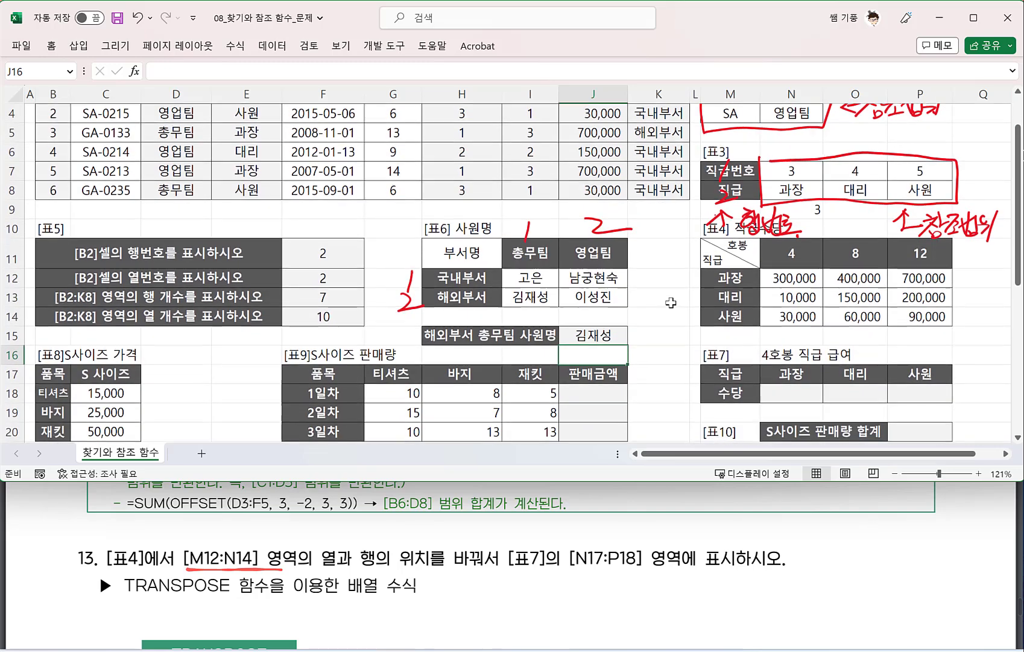
scroll(671, 302, "down", 1)
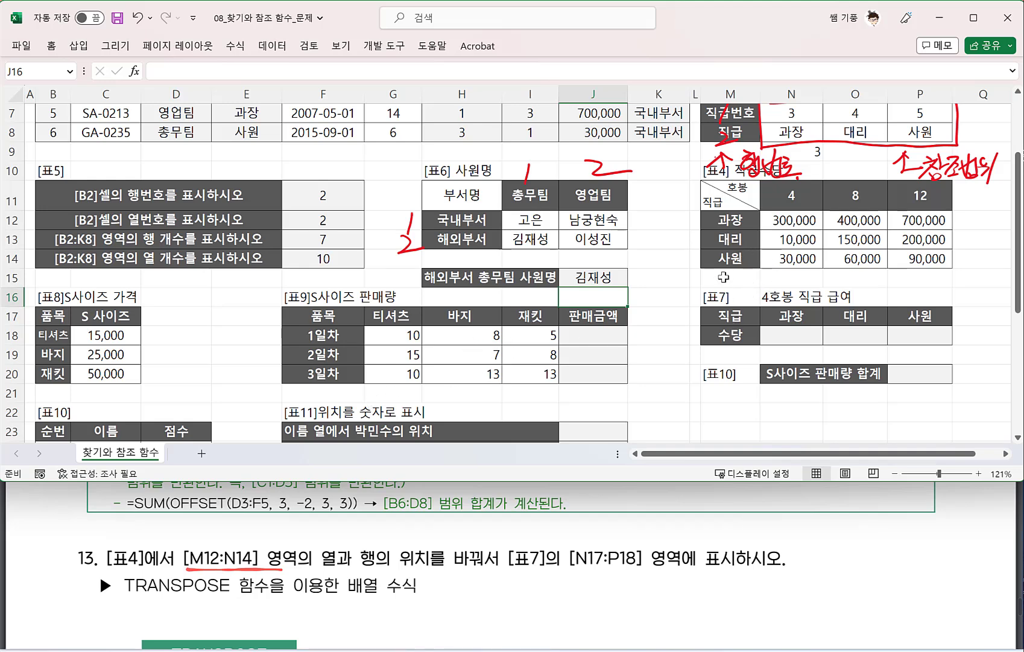
left_click(732, 222)
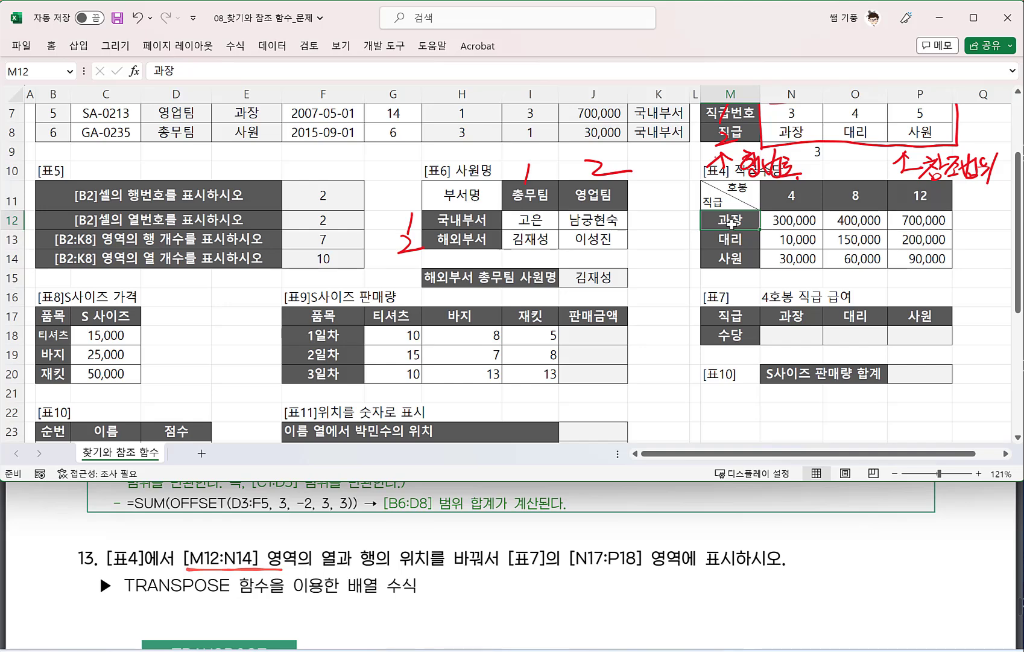
left_click_drag(732, 222, 731, 257)
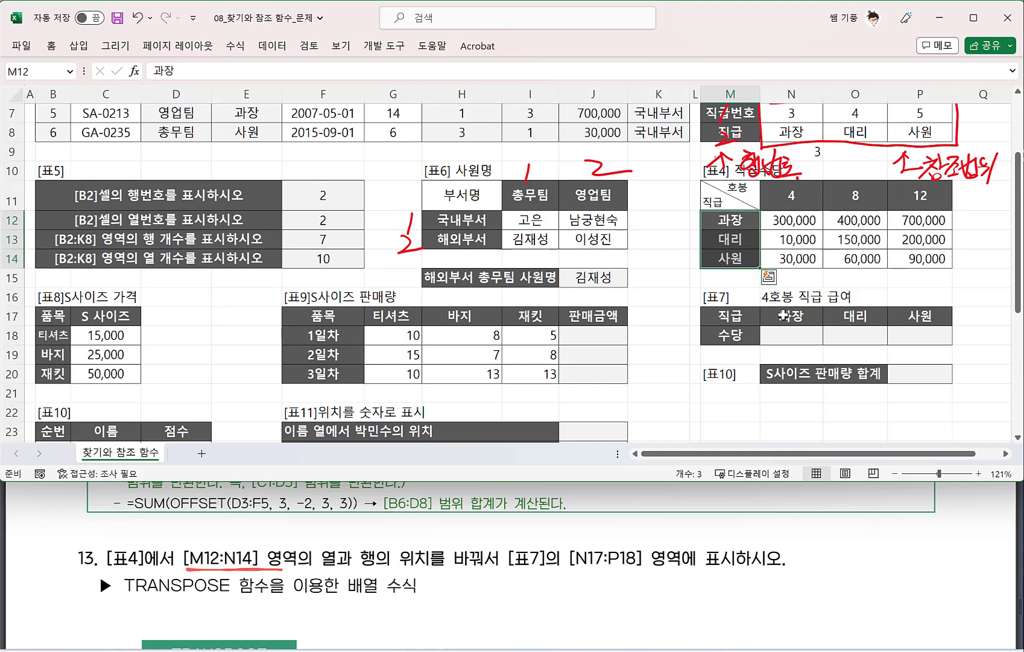
left_click_drag(784, 316, 918, 315)
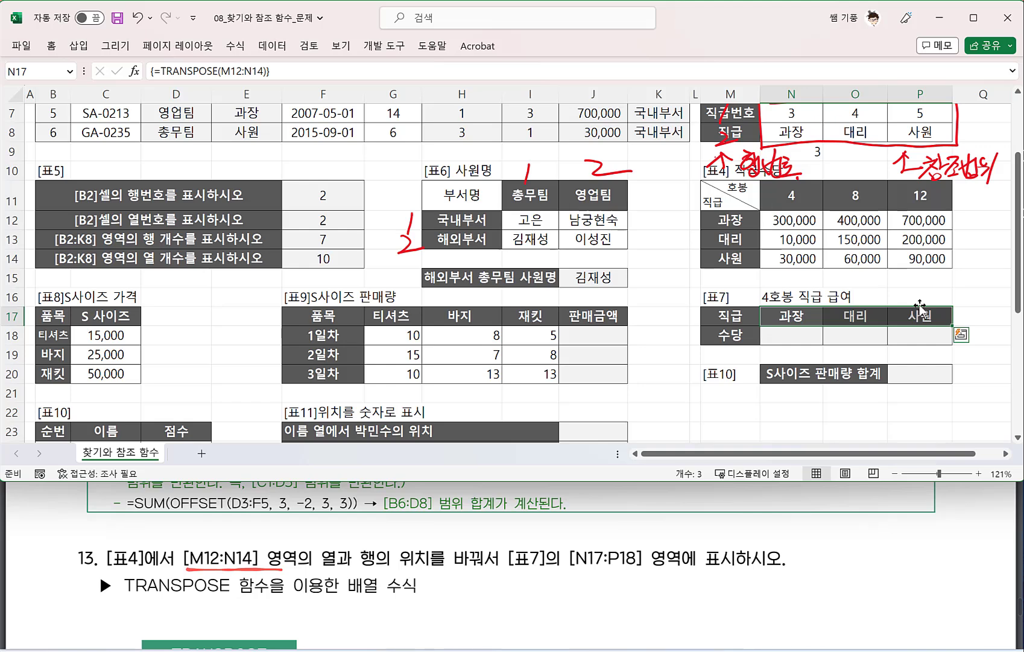
key("Delete")
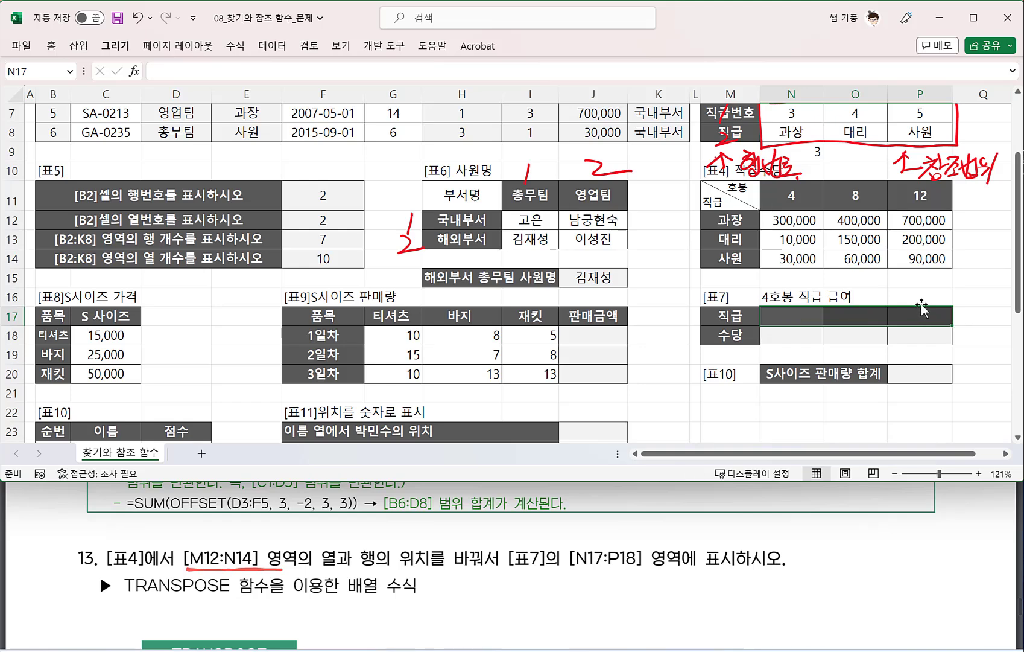
Step: Compare the layout of source range M12:N14 in [표4] with target range N17:P18 in [표7]
left_click_drag(715, 220, 787, 256)
left_click_drag(793, 315, 909, 314)
left_click_drag(765, 316, 910, 315)
left_click_drag(726, 221, 774, 264)
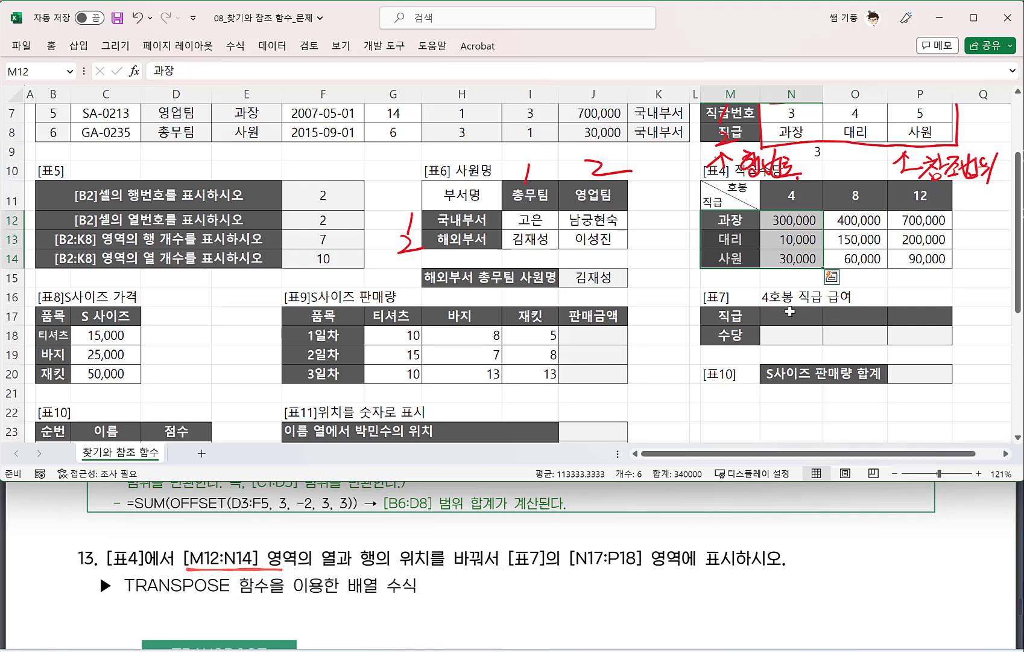
left_click_drag(790, 312, 916, 339)
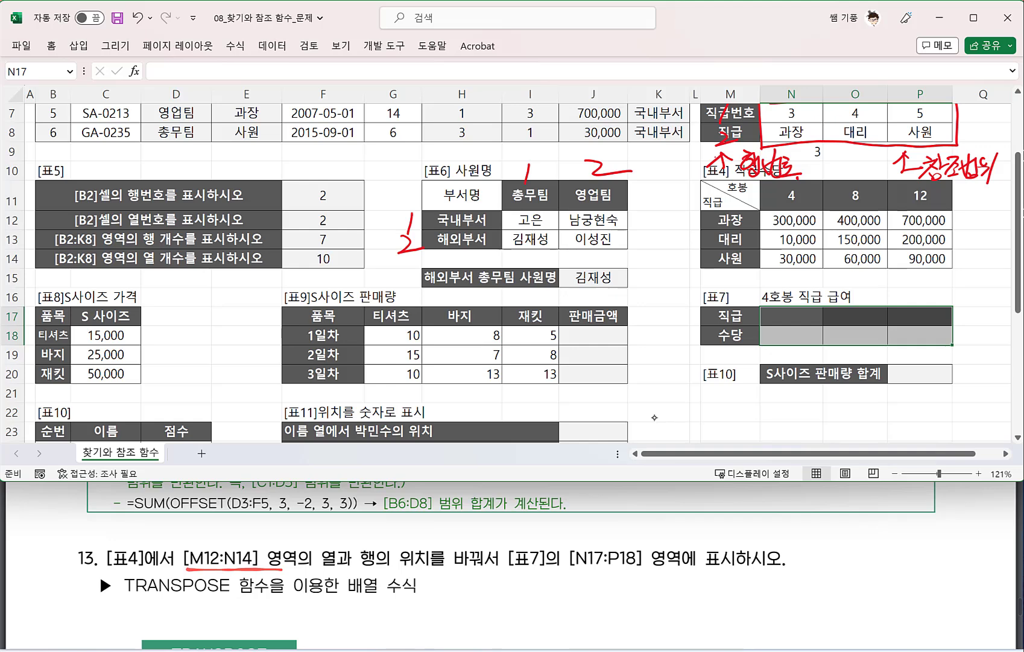
Step: Handwrite the syntax "=Transpose(범위)" beside the TRANSPOSE instruction of question 13 in the PDF
left_click_drag(539, 592, 549, 596)
mouse_move(553, 589)
left_mouse_down()
mouse_move(576, 580)
mouse_move(567, 610)
left_mouse_up()
mouse_move(573, 592)
left_mouse_down()
mouse_move(574, 607)
mouse_move(591, 594)
mouse_move(611, 606)
left_mouse_up()
mouse_move(622, 590)
left_mouse_down()
mouse_move(613, 608)
mouse_move(625, 624)
left_mouse_up()
left_click_drag(626, 592, 691, 602)
left_click_drag(682, 592, 710, 582)
left_click_drag(699, 594, 726, 603)
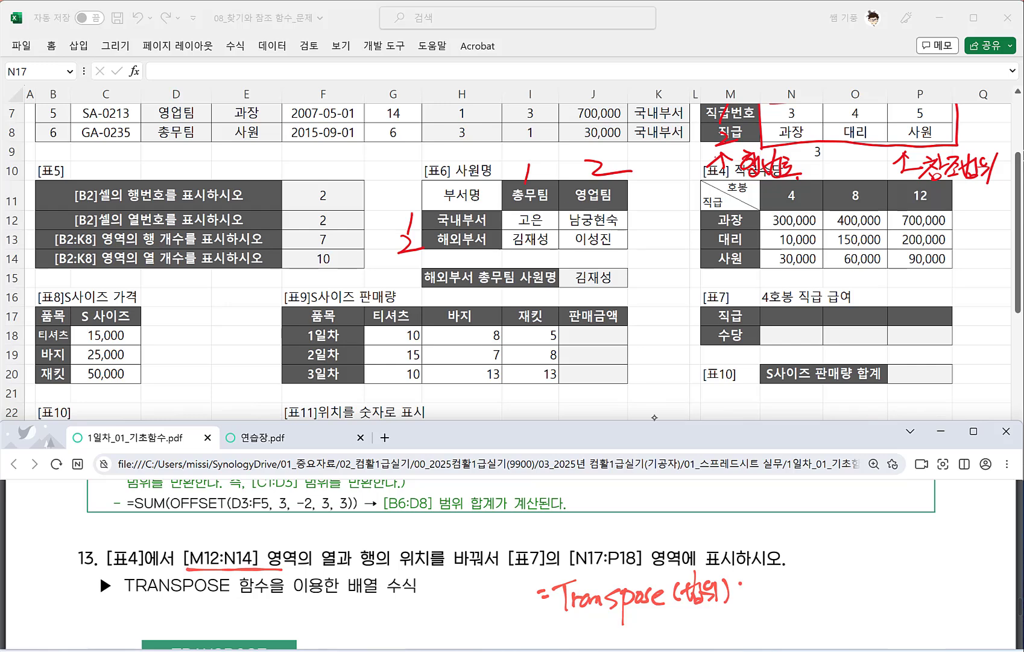
Step: Handwrite the explanation "범위를 열에서 행으로 행에서 열로 변환" after the Transpose syntax
mouse_move(755, 570)
left_mouse_down()
mouse_move(767, 596)
mouse_move(839, 593)
left_mouse_up()
left_click_drag(832, 595, 864, 599)
mouse_move(870, 576)
left_mouse_down()
mouse_move(886, 597)
mouse_move(910, 591)
left_mouse_up()
left_click_drag(910, 573, 918, 587)
mouse_move(912, 585)
left_mouse_down()
mouse_move(914, 595)
mouse_move(950, 593)
left_mouse_up()
left_click_drag(936, 595, 963, 592)
mouse_move(765, 633)
left_mouse_down()
mouse_move(775, 613)
mouse_move(786, 633)
left_mouse_up()
mouse_move(776, 627)
left_mouse_down()
mouse_move(789, 635)
mouse_move(794, 626)
left_mouse_up()
left_click_drag(802, 612, 807, 627)
mouse_move(816, 620)
left_mouse_down()
mouse_move(827, 635)
mouse_move(845, 623)
mouse_move(859, 634)
left_mouse_up()
mouse_move(857, 609)
left_mouse_down()
mouse_move(881, 628)
mouse_move(900, 601)
mouse_move(910, 633)
mouse_move(924, 626)
mouse_move(934, 635)
left_mouse_up()
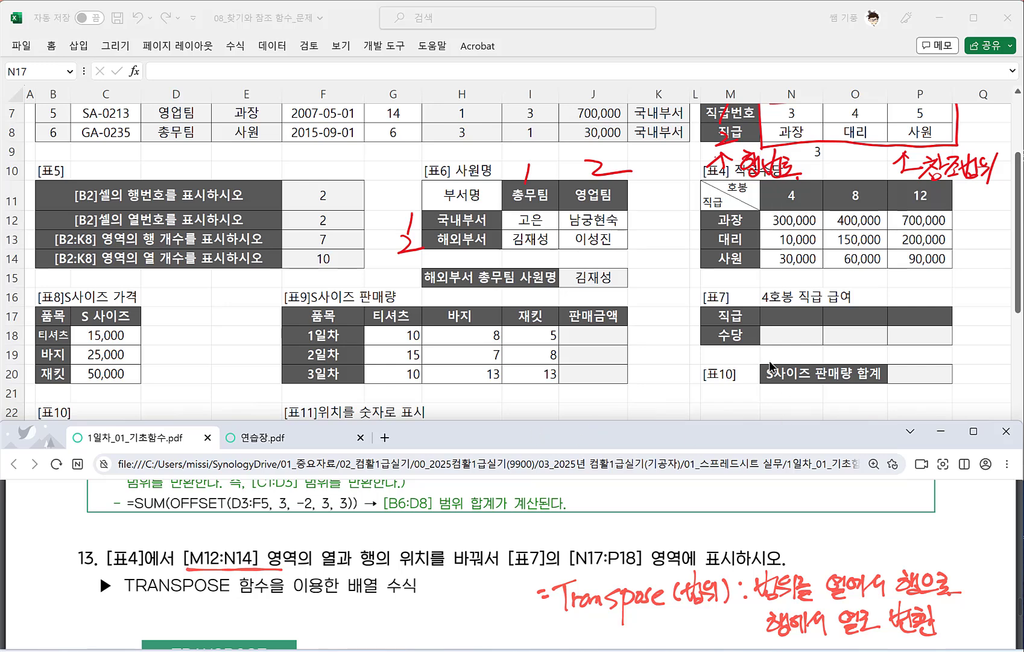
Step: Select N17:P18 in Excel, then handwrite "Ctrl+Shift+Enter" under the TRANSPOSE instruction in the PDF
left_click(777, 320)
left_click_drag(777, 318, 933, 330)
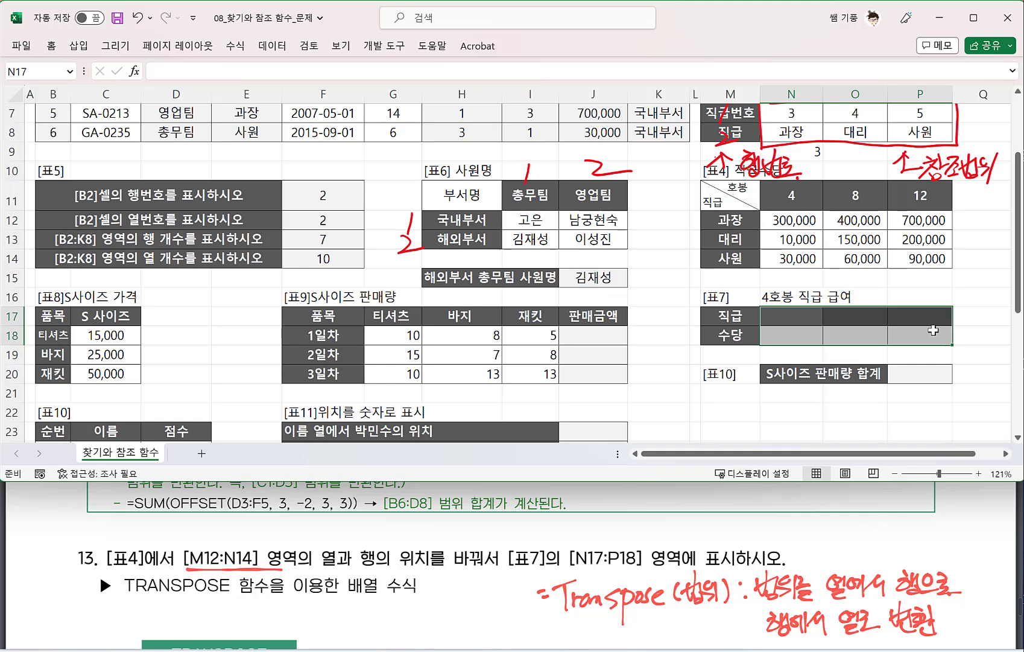
mouse_move(270, 610)
left_mouse_down()
mouse_move(262, 635)
mouse_move(319, 620)
left_mouse_up()
left_click_drag(311, 614, 318, 632)
mouse_move(337, 593)
left_mouse_down()
mouse_move(336, 622)
mouse_move(346, 628)
left_mouse_up()
mouse_move(353, 612)
left_mouse_down()
mouse_move(363, 633)
mouse_move(409, 609)
left_mouse_up()
left_click_drag(399, 602, 398, 630)
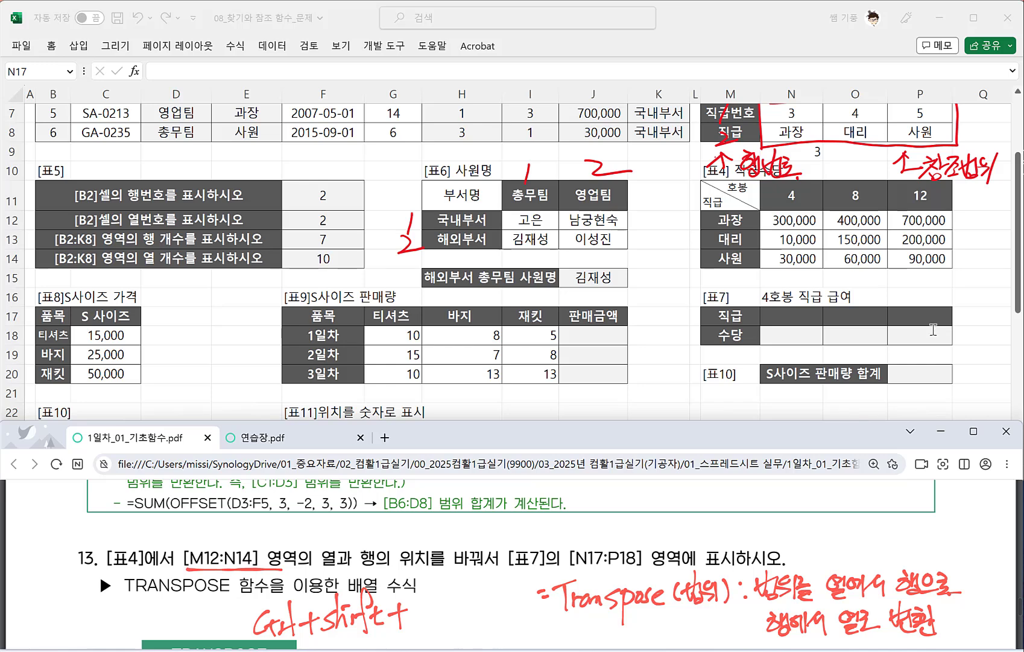
left_click_drag(421, 607, 442, 624)
left_click_drag(434, 611, 477, 609)
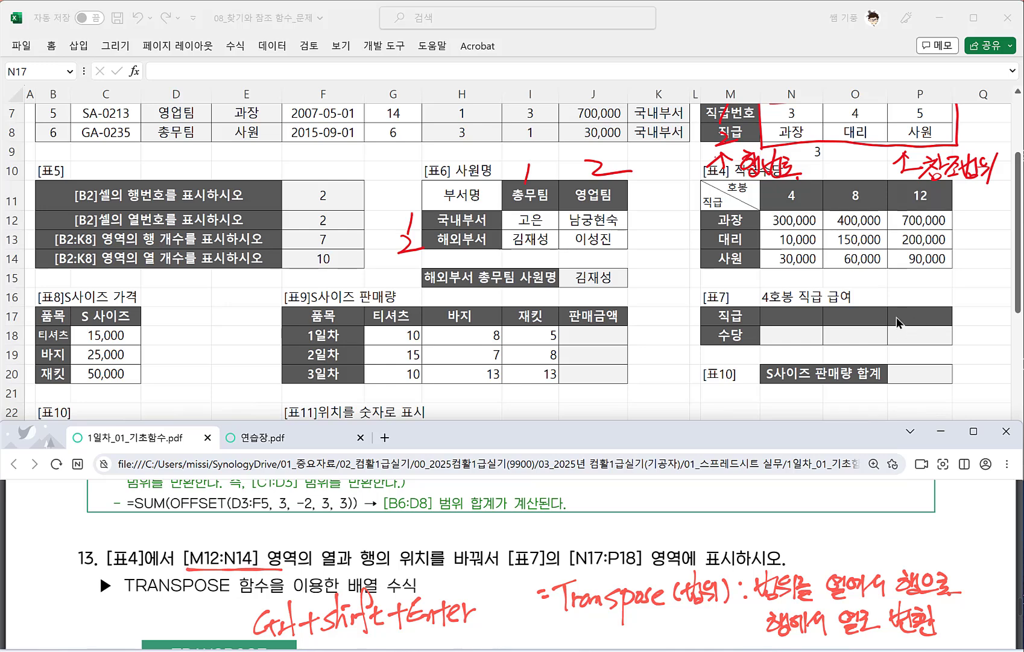
Step: Enter the array formula =TRANSPOSE(M12:N14) across N17:P18 in [표7]
left_click_drag(783, 312, 916, 323)
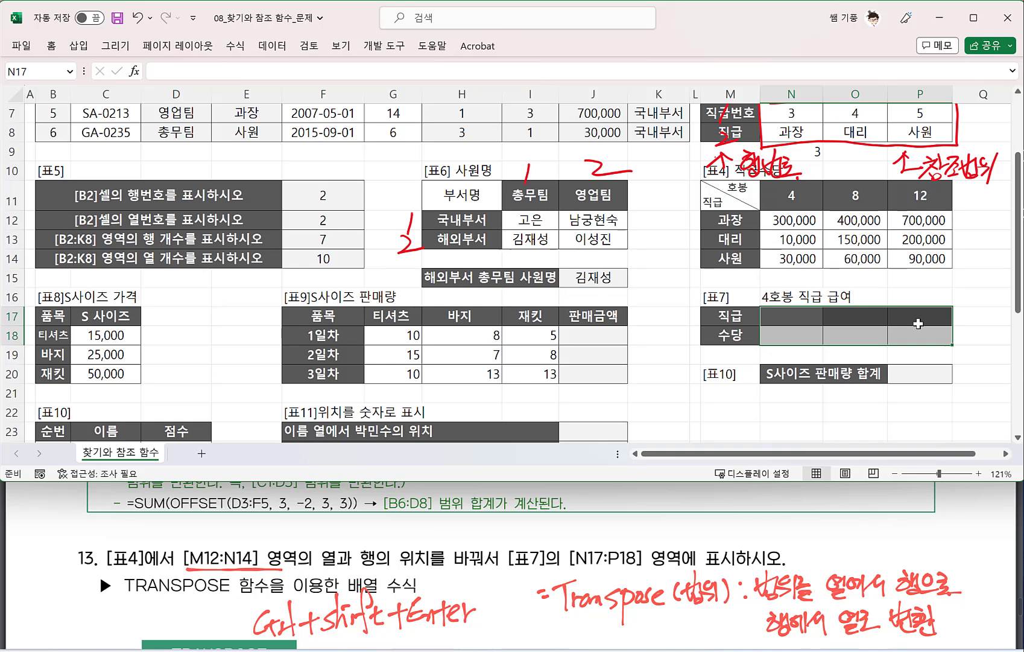
type("=")
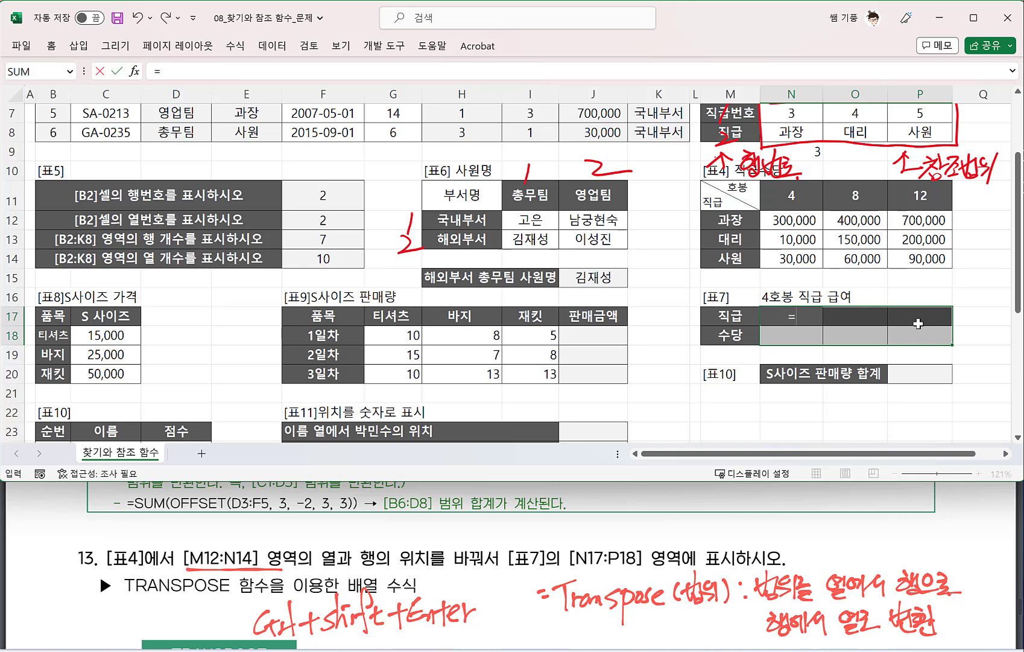
type("ㅅ")
type("TRA")
key("Tab")
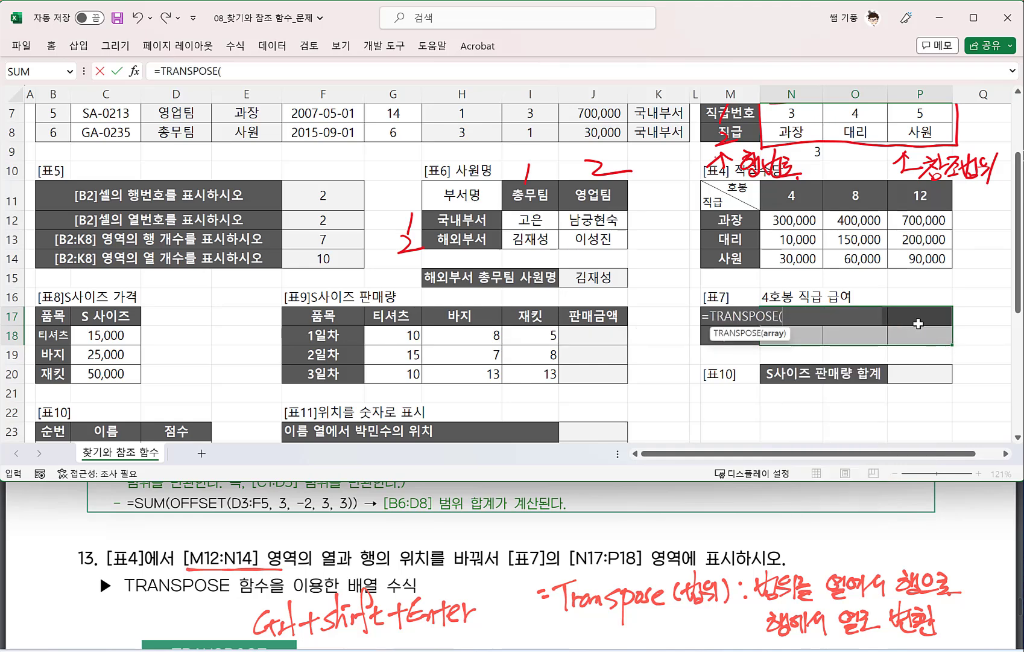
left_click_drag(724, 216, 796, 253)
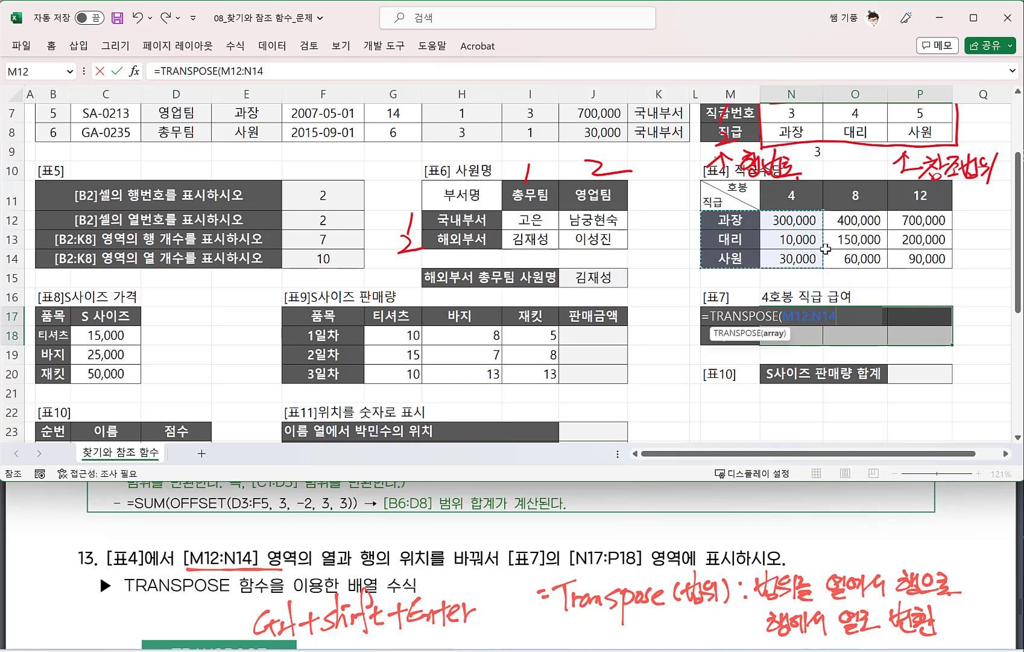
type(")")
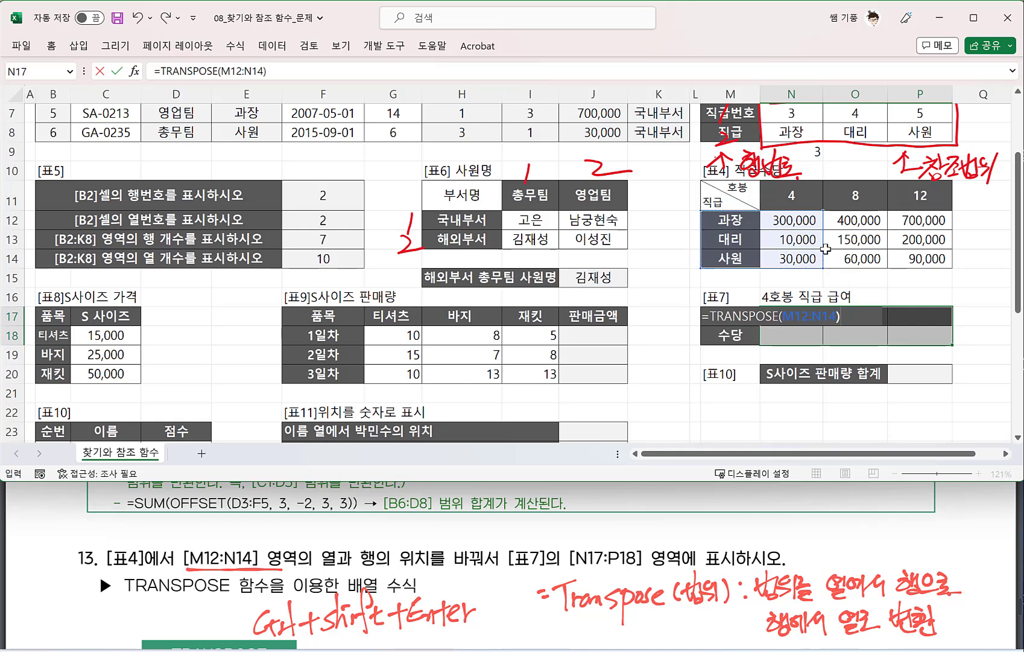
key("ctrl+shift+Return")
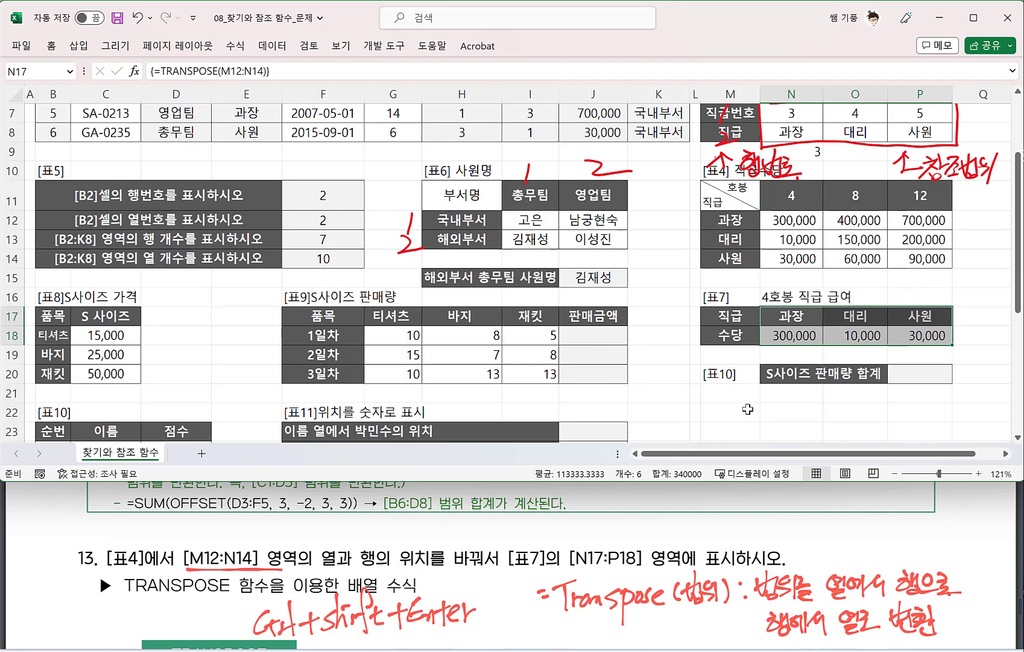
Step: Enter the array formula =TRANSPOSE(N17:P18) across the blank range M22:N24 to turn the [표7] values back into columns
left_click_drag(732, 412, 782, 424)
type("=TR")
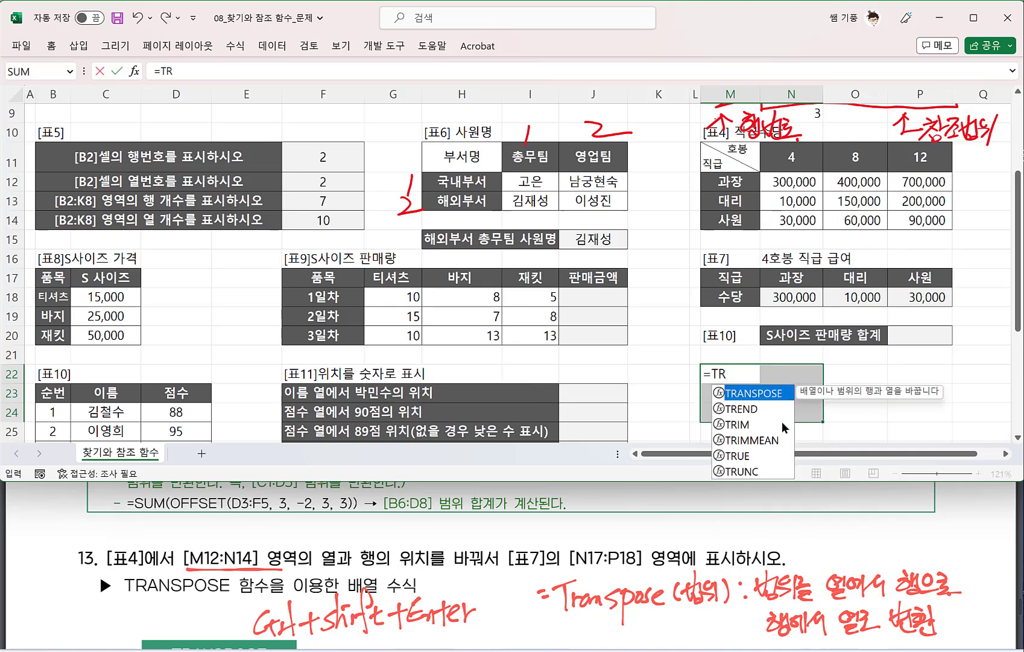
key("Tab")
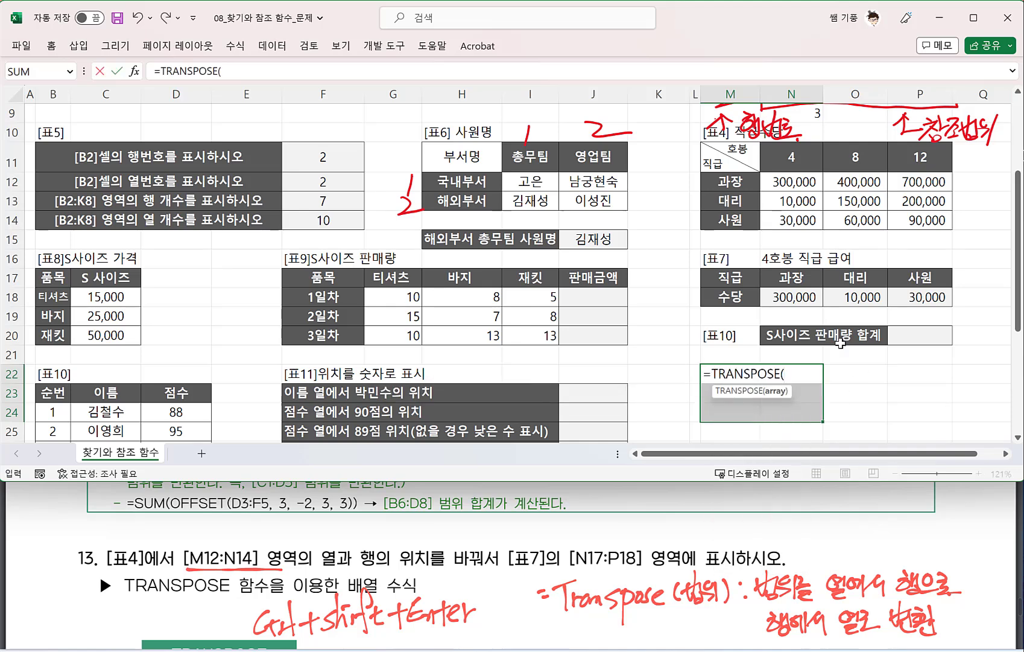
left_click_drag(799, 279, 907, 298)
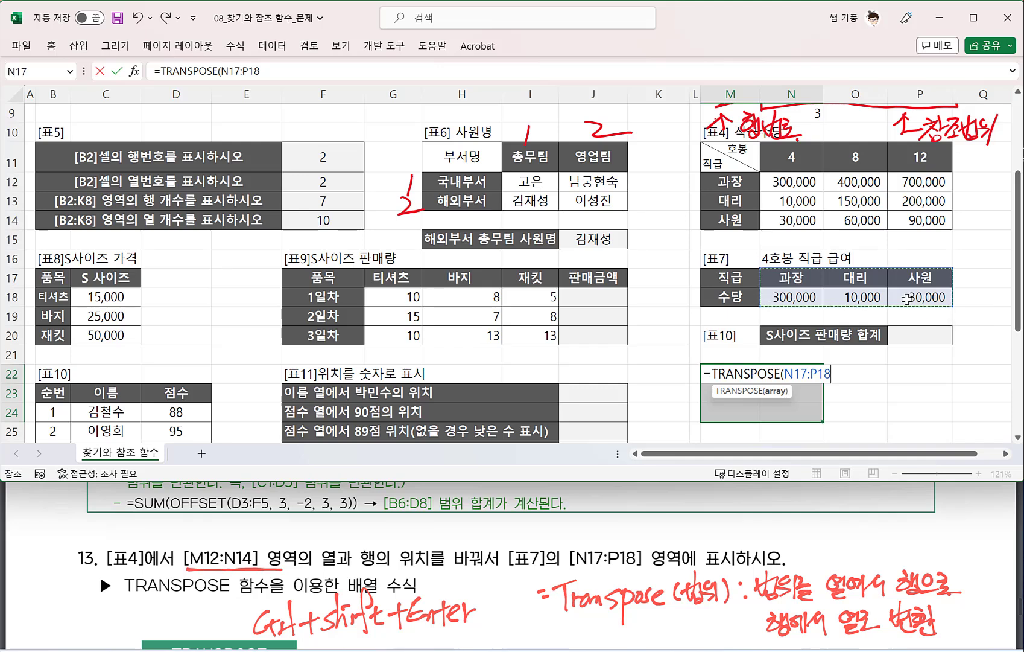
type(")")
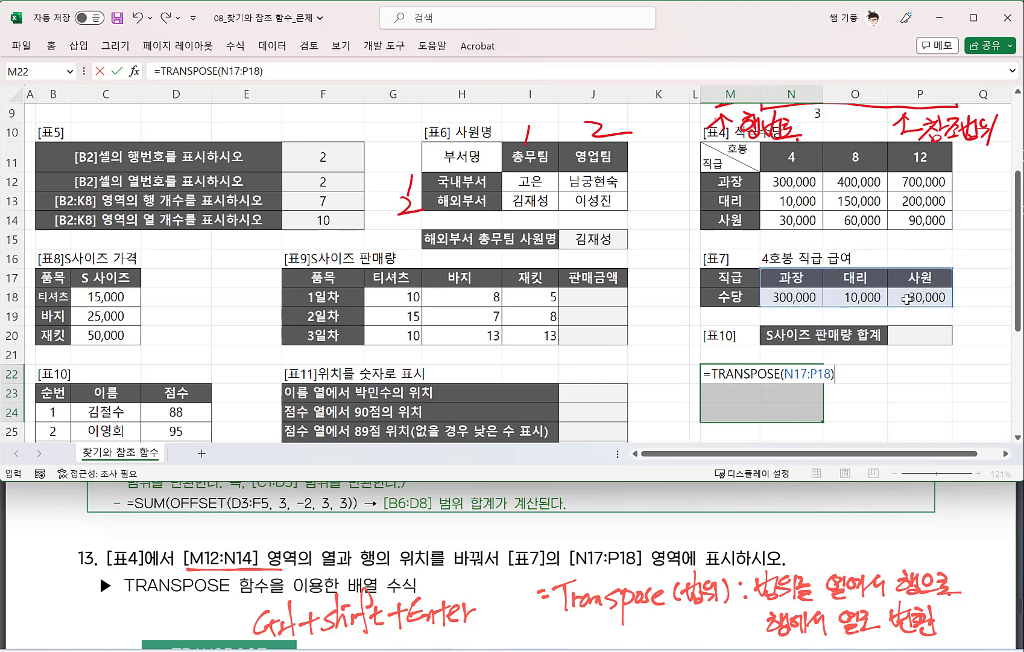
key("ctrl+shift+Return")
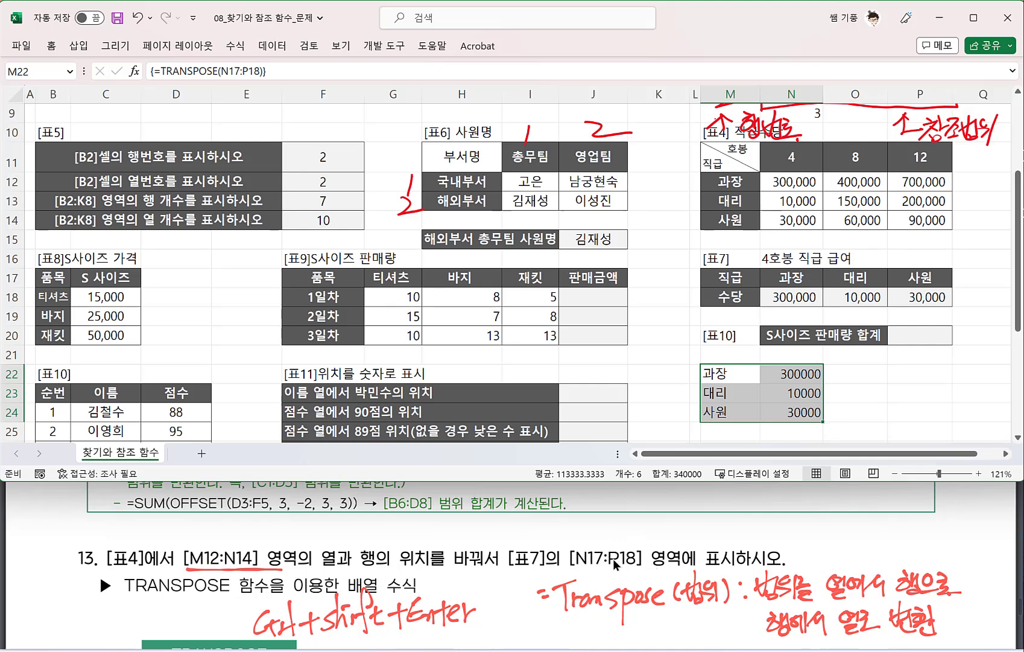
Step: Underline "S사이즈 가격" and the [표9] reference in the text of question 14 in the PDF
scroll(611, 561, "down", 1)
scroll(611, 558, "down", 4)
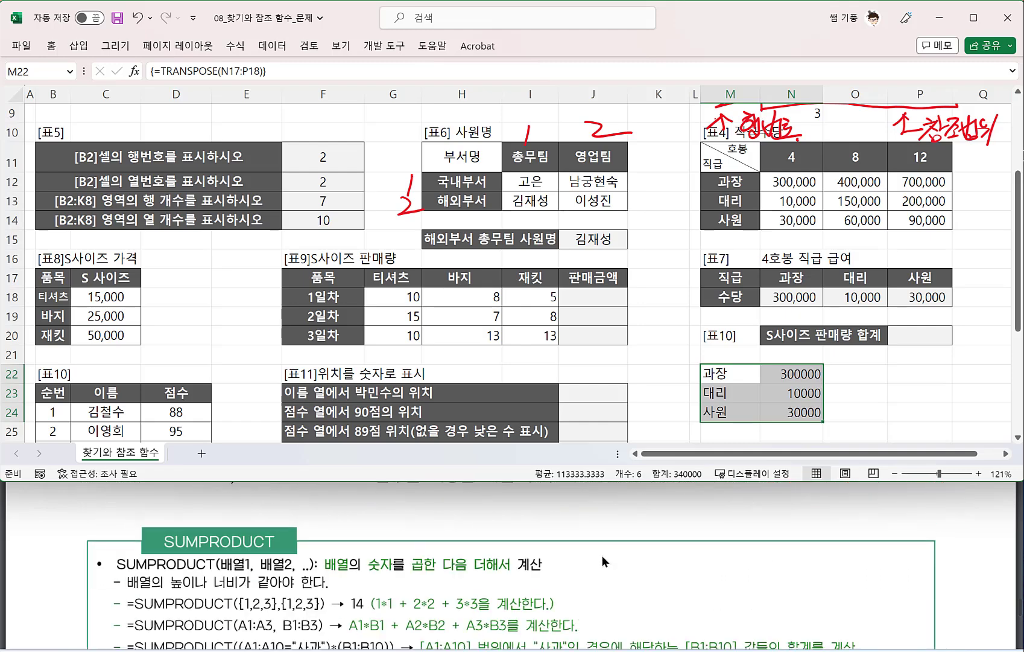
scroll(602, 556, "up", 2)
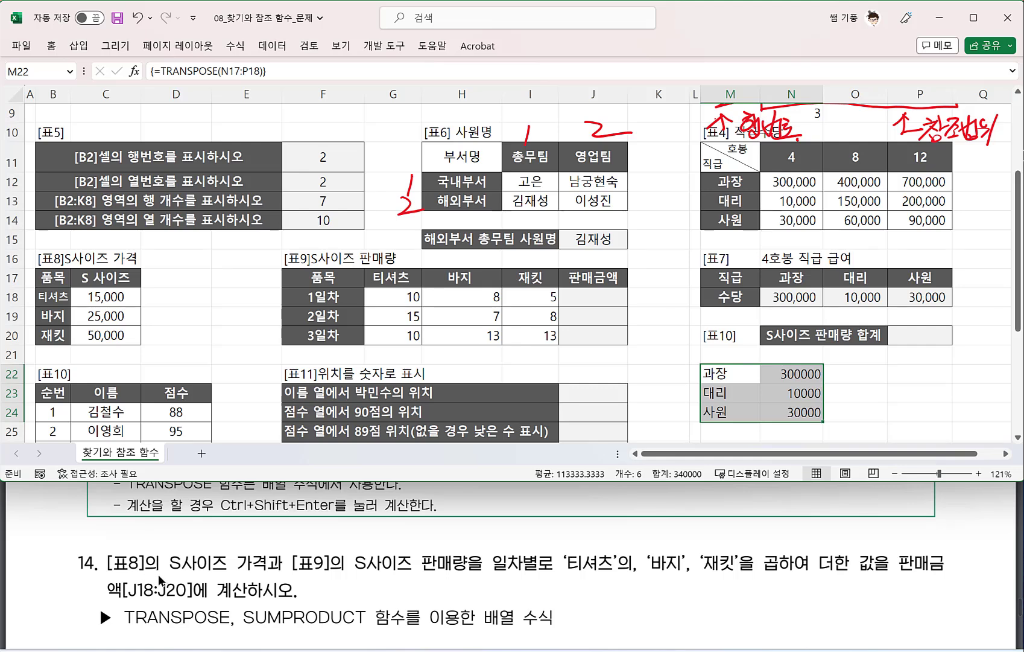
left_click_drag(166, 571, 255, 573)
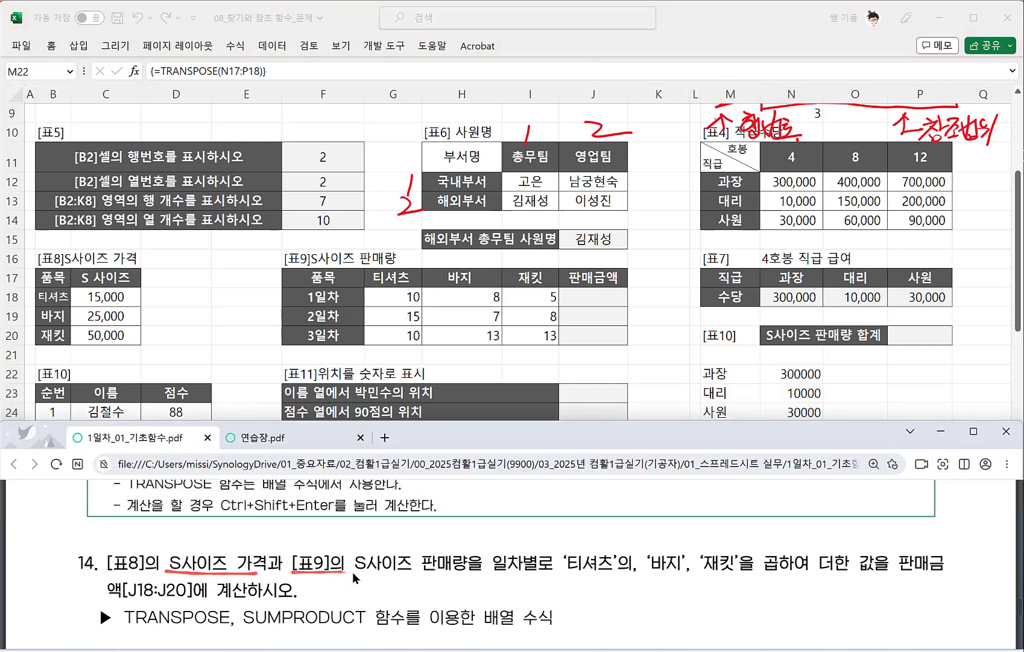
left_click_drag(353, 572, 368, 573)
scroll(749, 337, "down", 1)
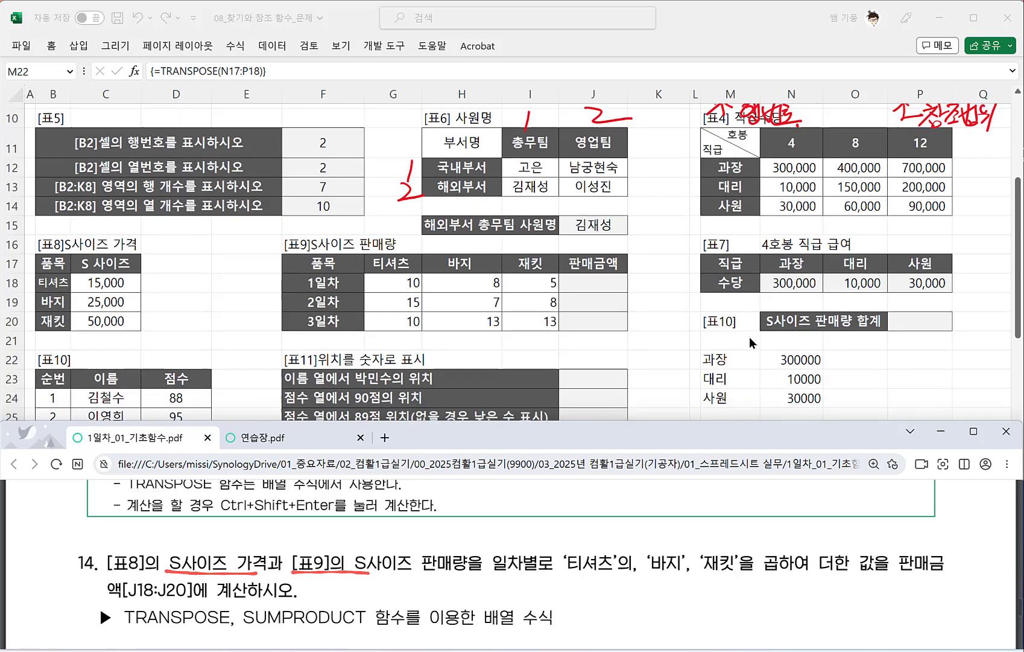
Step: Clear the trial transpose array from M22:N24 in the Excel sheet
left_click(722, 318)
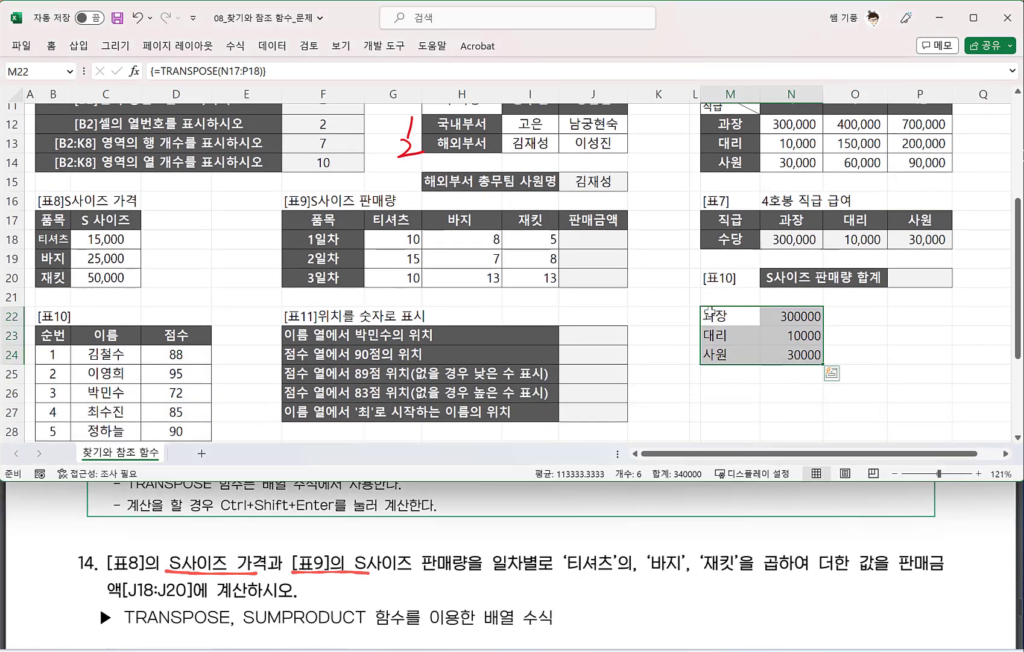
key("Delete")
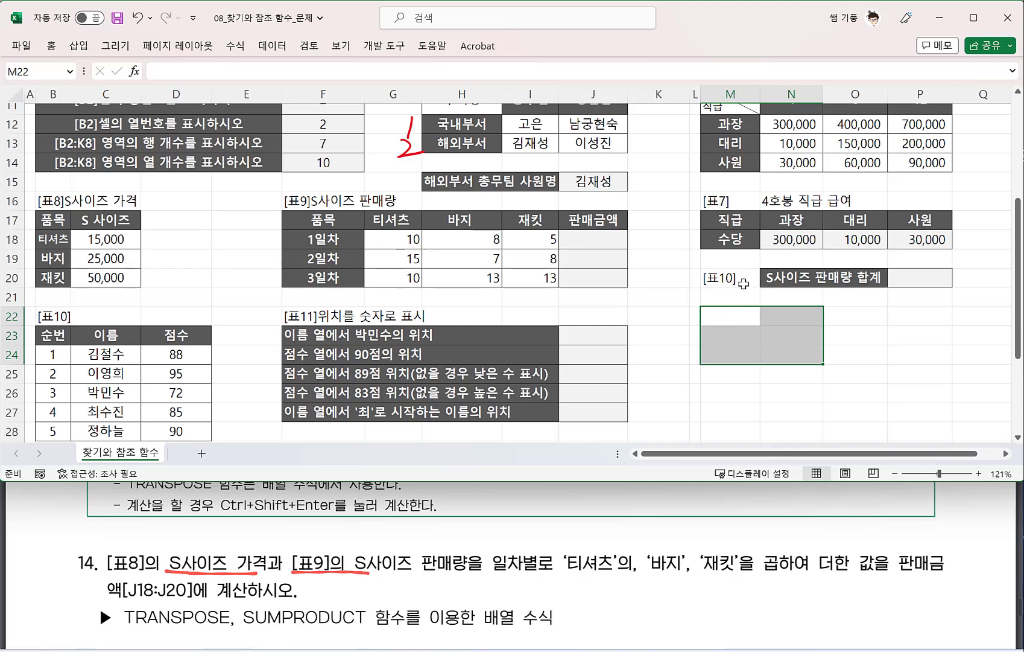
left_click(765, 277)
left_click(910, 277)
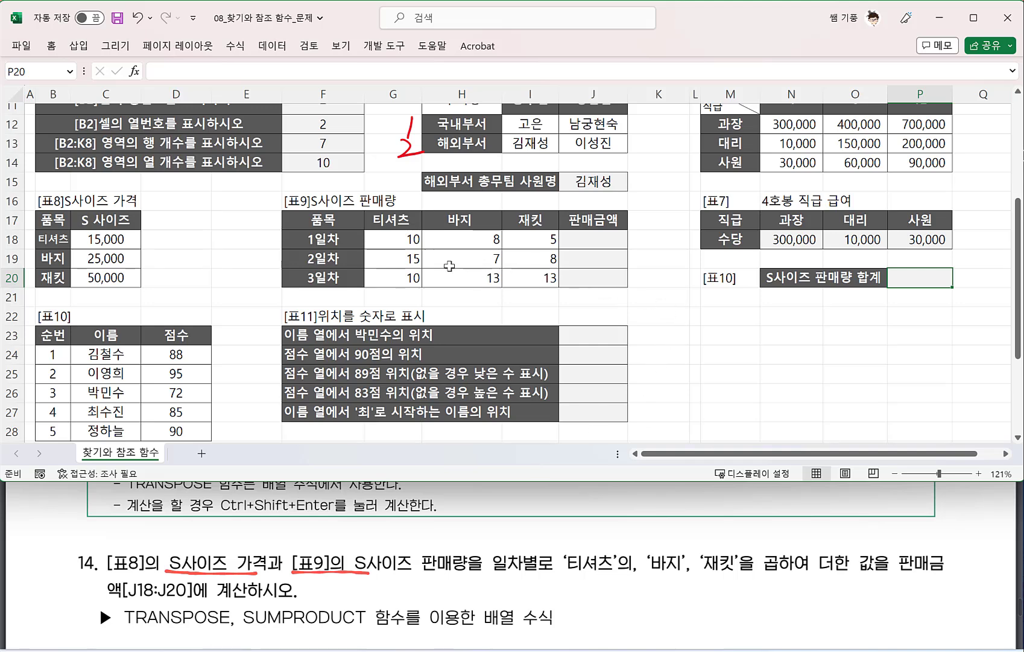
Step: Match the S-size prices in C18:C20 with the 1일차 sales quantities in G18:I18, item by item
left_click_drag(111, 241, 109, 272)
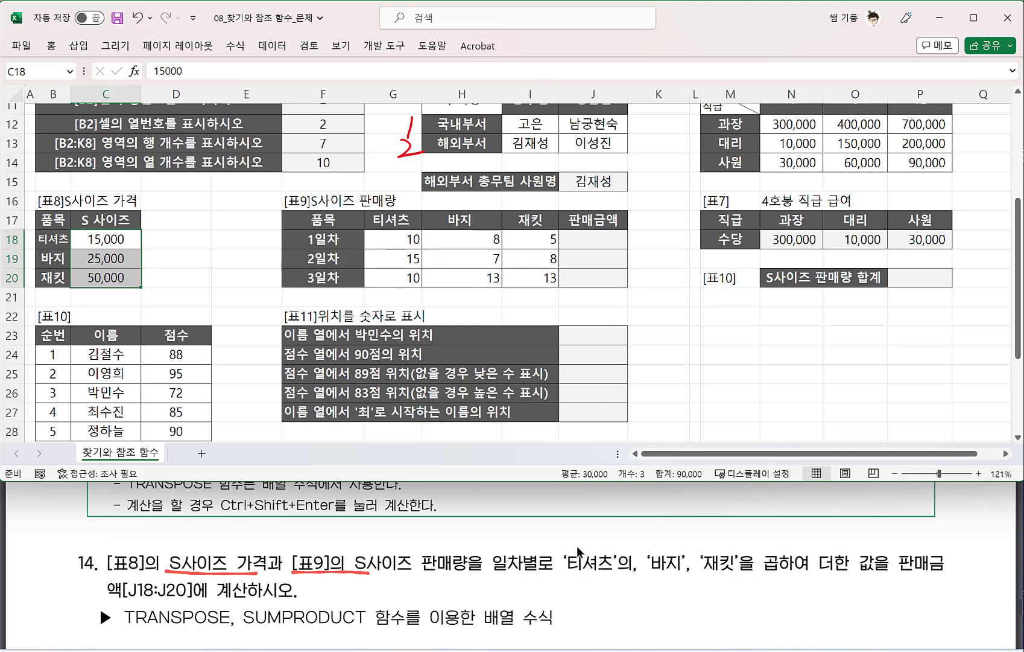
left_click(585, 238)
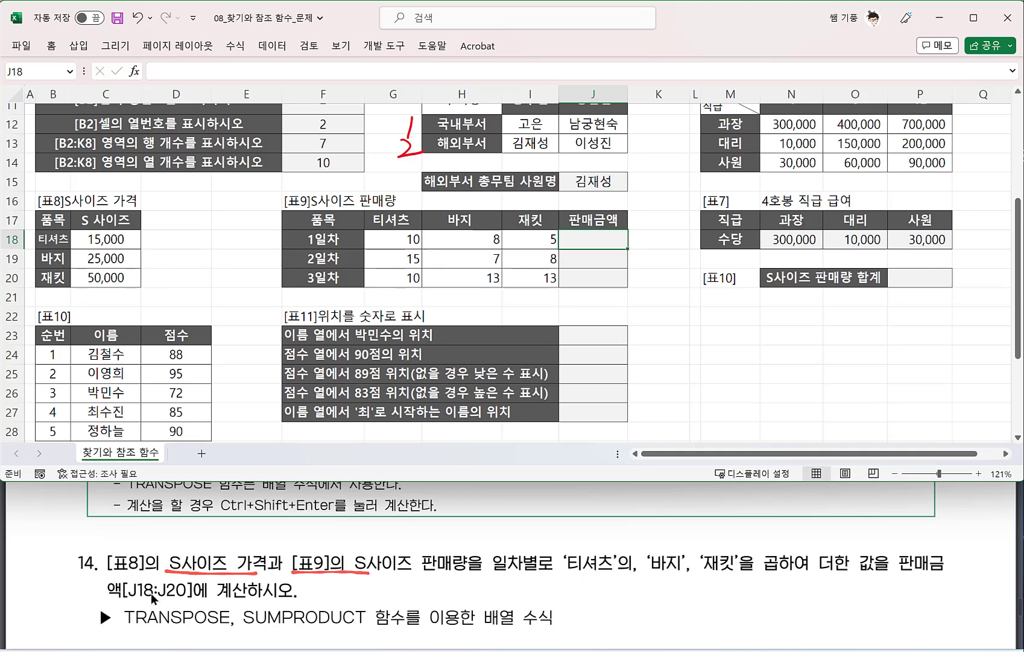
left_click(598, 258)
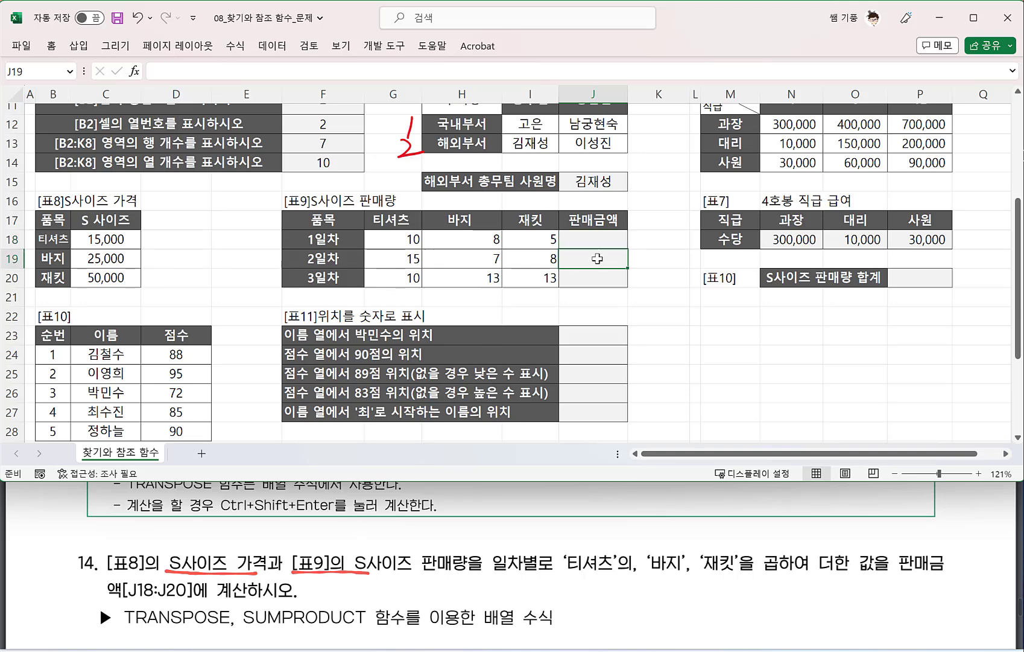
left_click(110, 242)
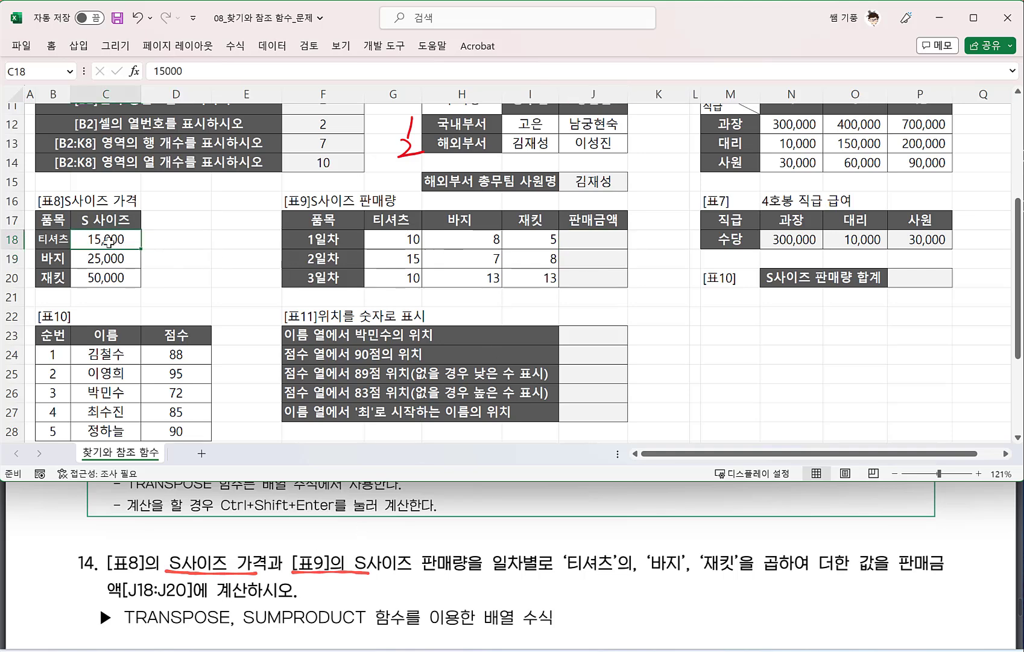
left_click(399, 239)
left_click(103, 236)
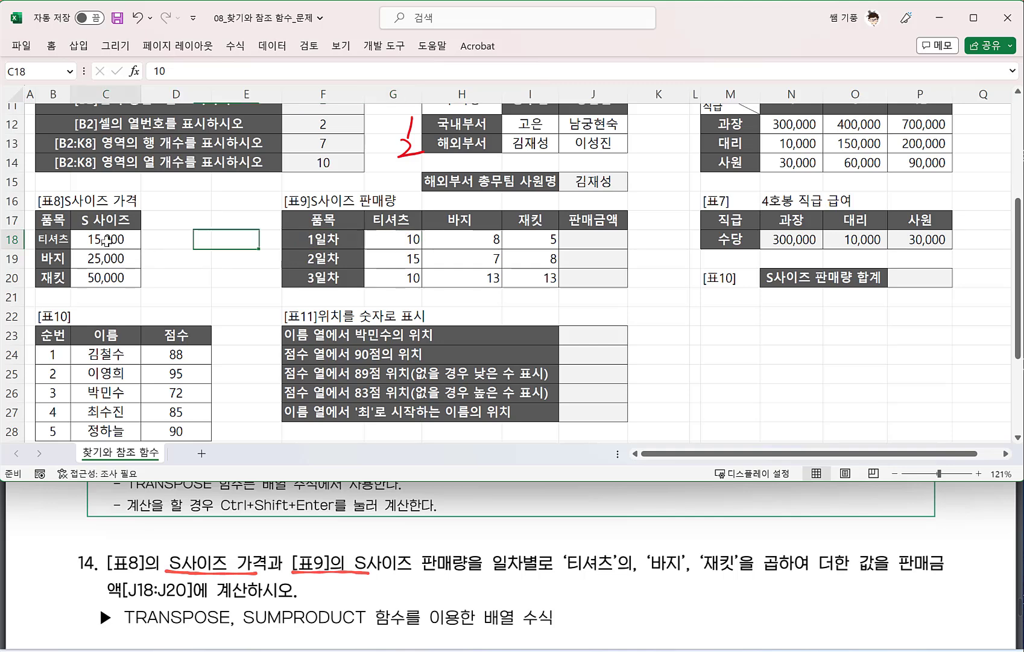
left_click(405, 239)
left_click(107, 257)
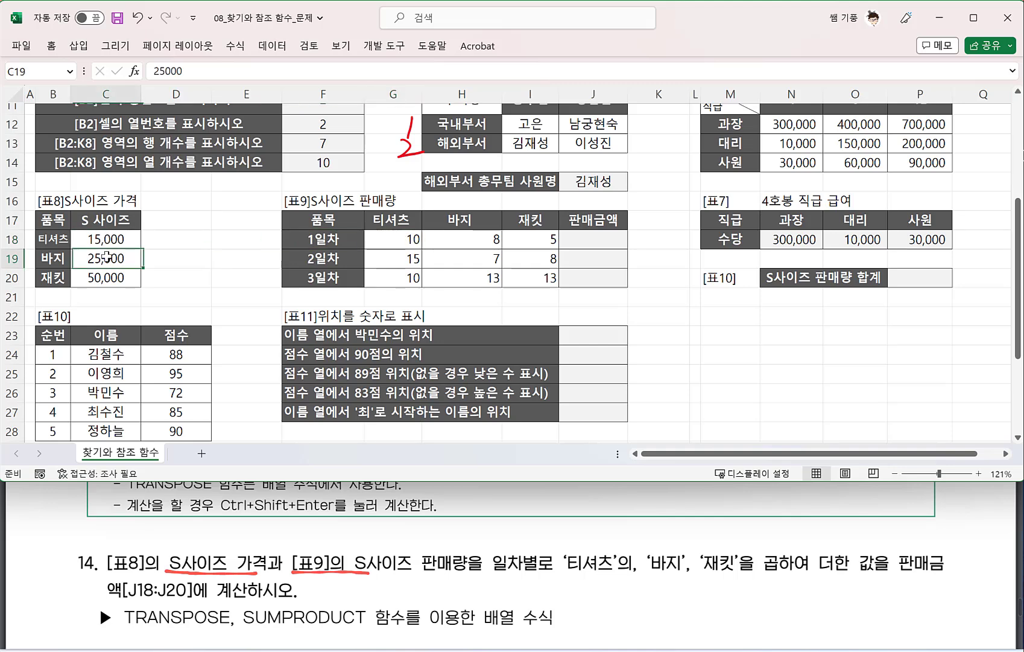
left_click(464, 239)
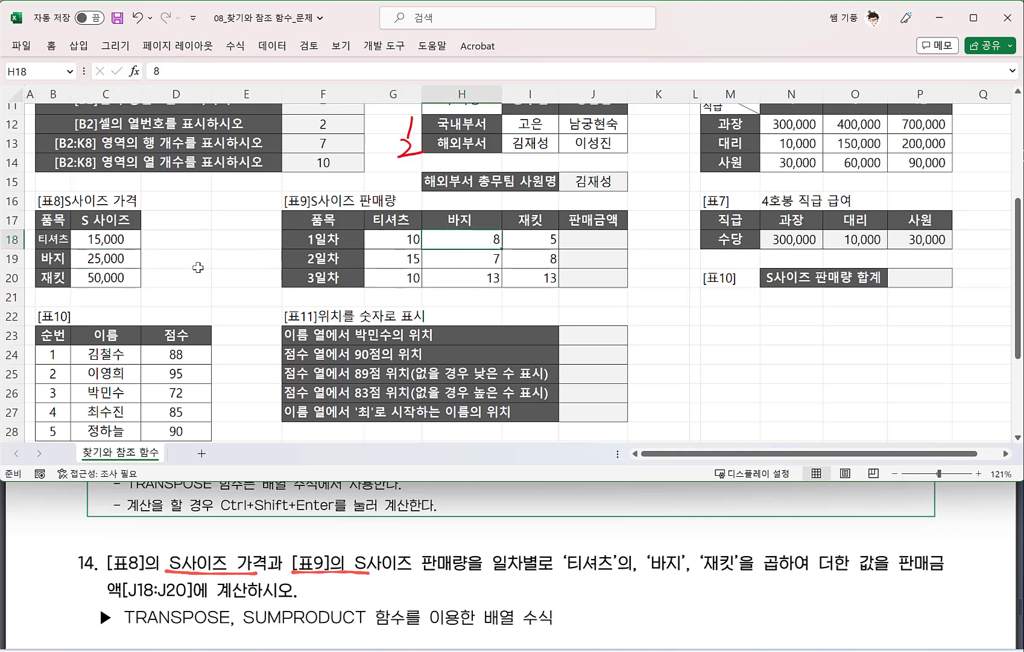
left_click(116, 239)
left_click(389, 239)
left_click(104, 263)
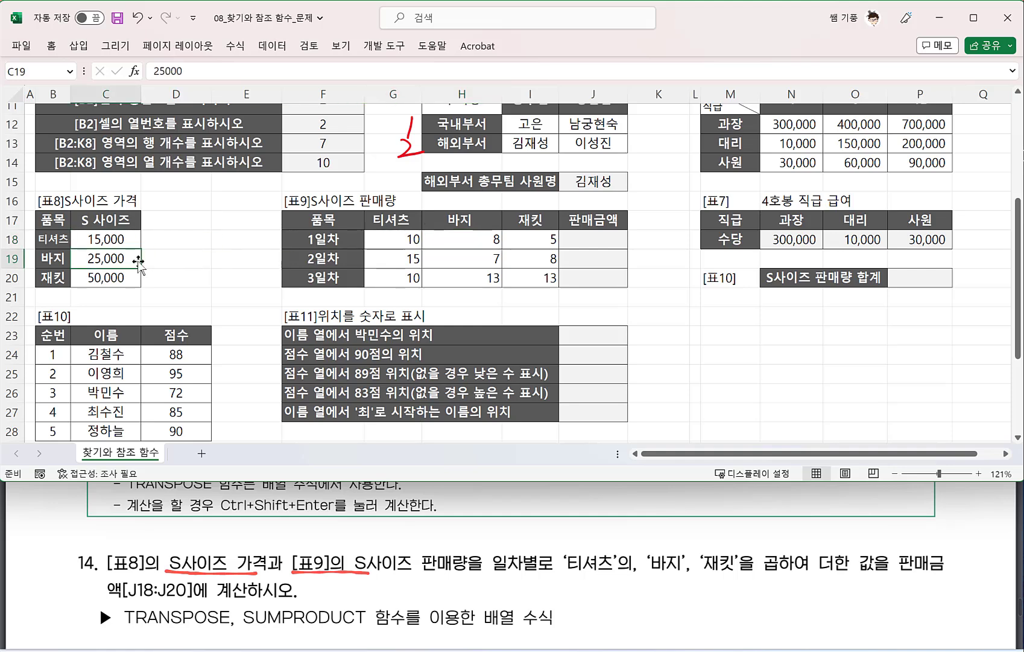
left_click(446, 243)
left_click(107, 279)
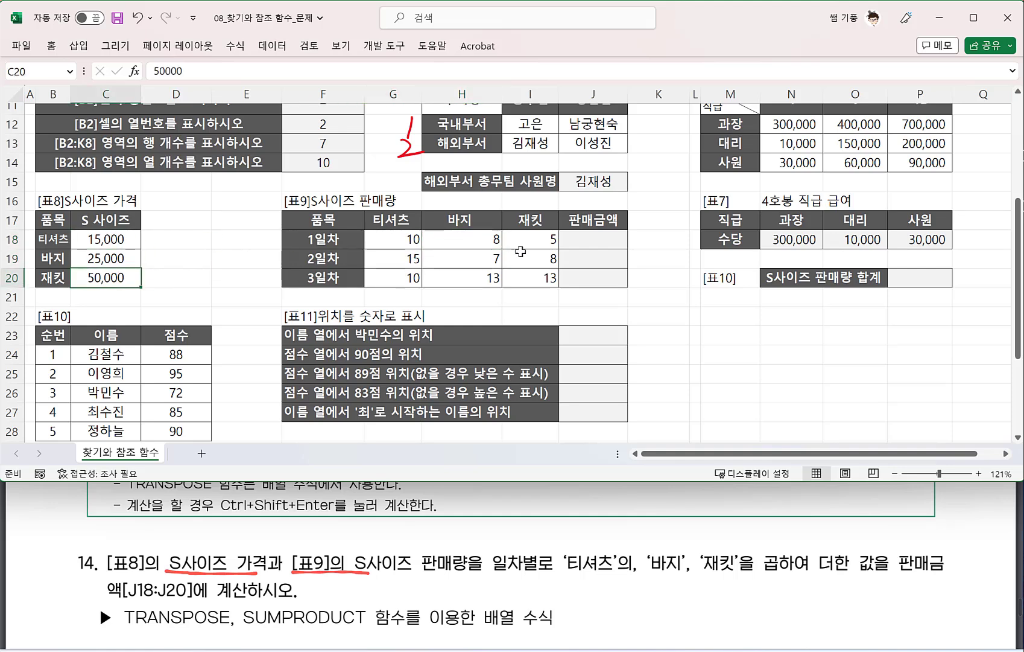
left_click(536, 241)
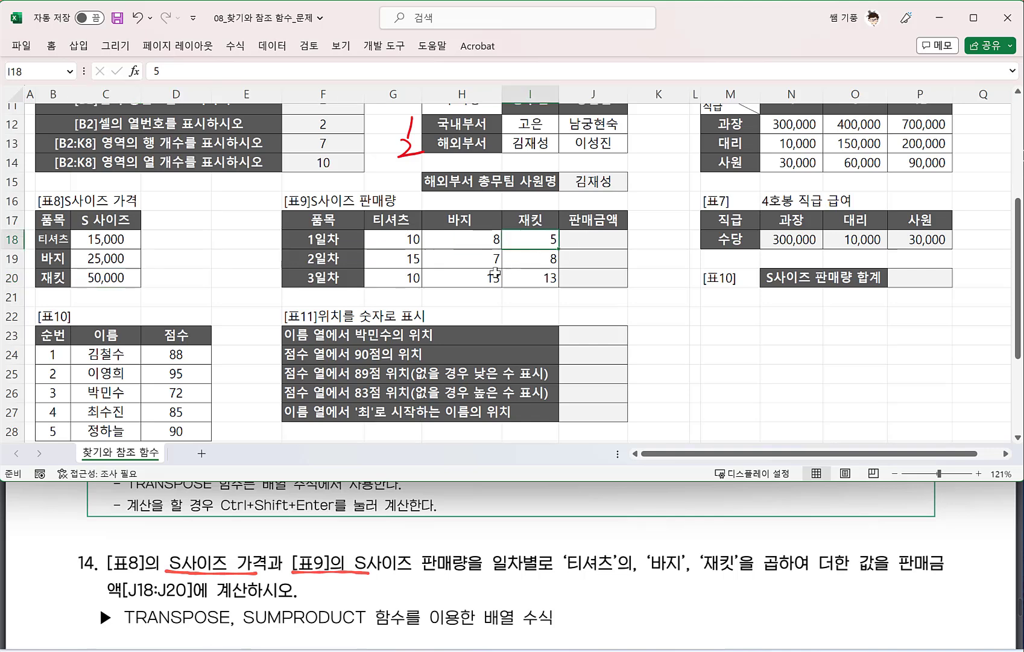
Step: Match the prices in C18:C20 with the 2일차 quantities in row 19, up to the result cell J19
left_click(111, 240)
left_click(112, 258)
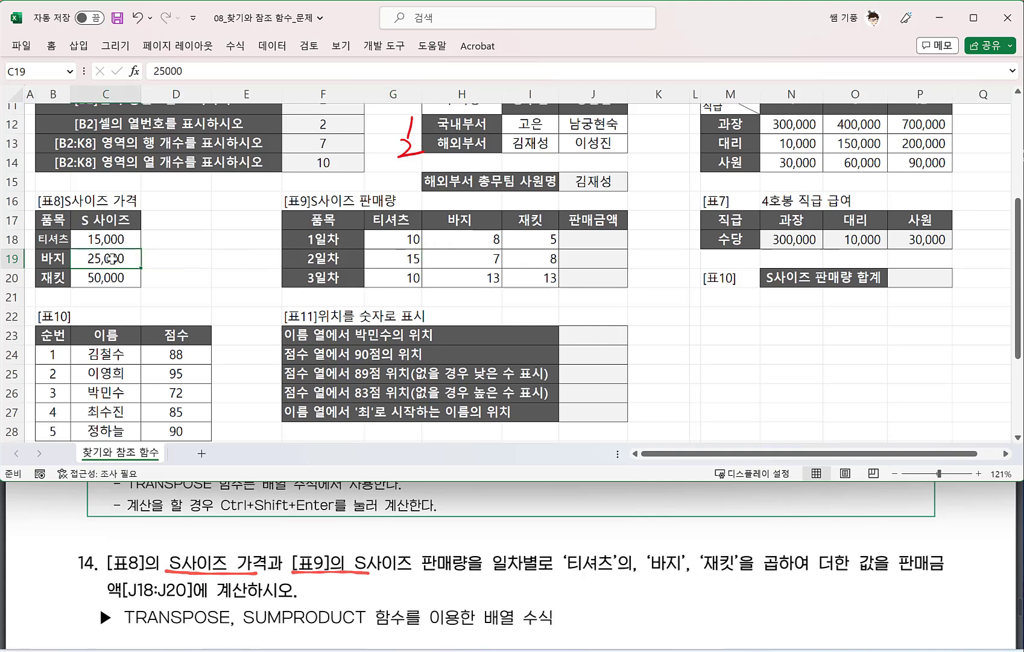
left_click(450, 256)
left_click(116, 275)
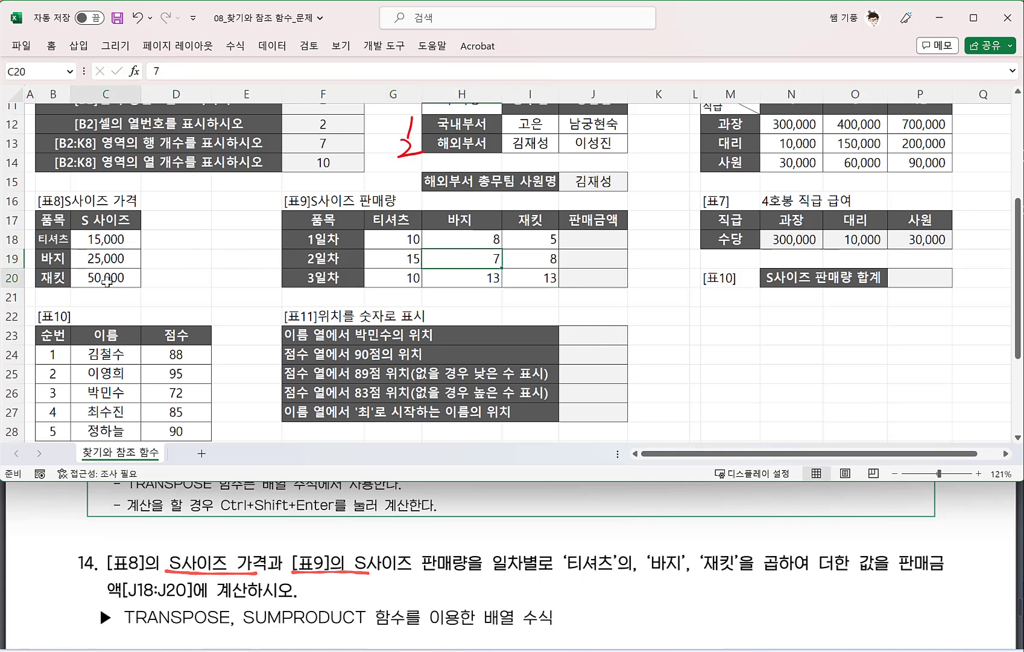
left_click(532, 261)
left_click(586, 260)
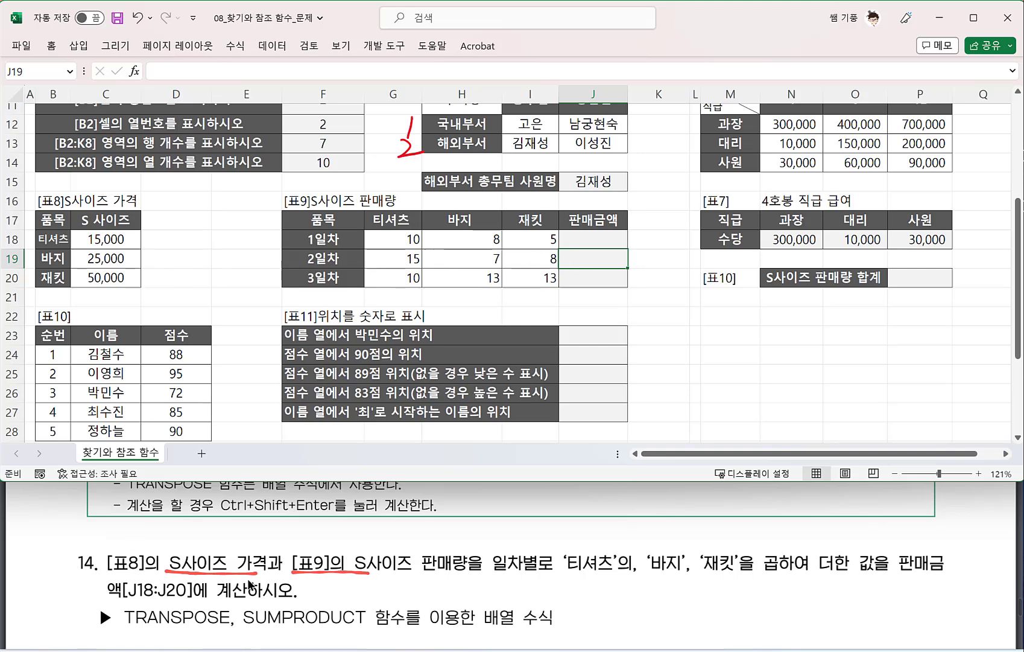
Step: Handwrite "=Transpose(범위); 열→행 행→열." under the function instruction of question 14 in the PDF
scroll(248, 578, "down", 2)
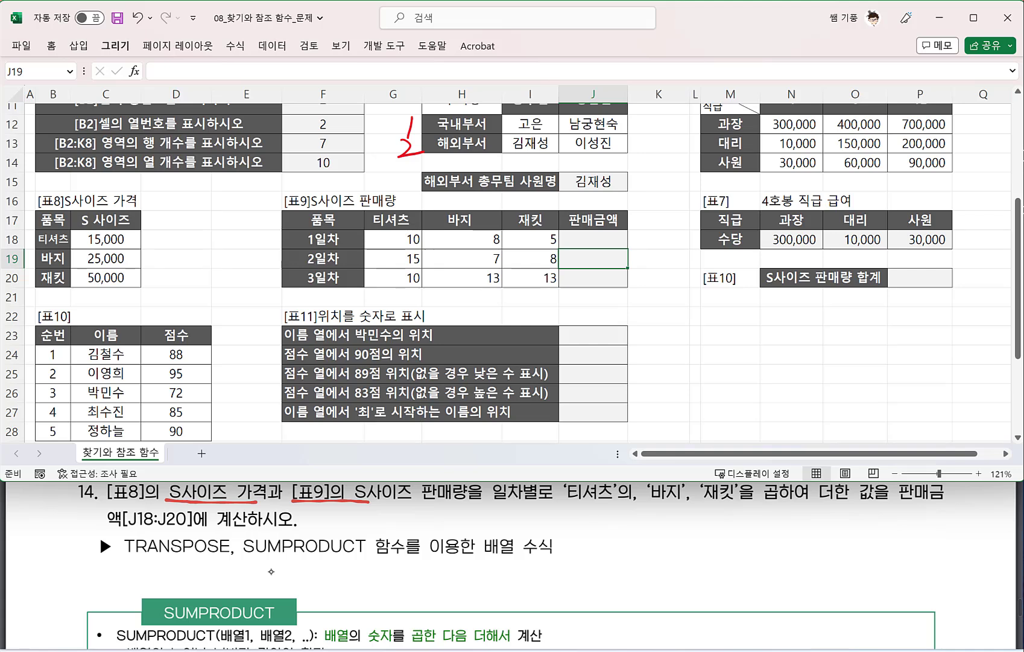
left_click_drag(162, 572, 180, 578)
mouse_move(179, 570)
left_mouse_down()
mouse_move(210, 563)
mouse_move(225, 590)
mouse_move(240, 591)
left_mouse_up()
mouse_move(251, 574)
left_mouse_down()
mouse_move(253, 602)
mouse_move(264, 582)
left_mouse_up()
mouse_move(278, 576)
left_mouse_down()
mouse_move(270, 591)
mouse_move(291, 583)
mouse_move(306, 591)
left_mouse_up()
left_click_drag(304, 571, 311, 588)
mouse_move(317, 563)
left_mouse_down()
mouse_move(317, 589)
mouse_move(334, 581)
left_mouse_up()
left_click_drag(327, 581, 338, 592)
mouse_move(342, 567)
left_mouse_down()
mouse_move(342, 594)
mouse_move(390, 568)
mouse_move(388, 594)
left_mouse_up()
left_click_drag(389, 581, 426, 579)
left_click_drag(433, 573, 440, 587)
left_click_drag(434, 583, 436, 583)
left_click_drag(373, 602, 384, 616)
mouse_move(380, 595)
left_mouse_down()
mouse_move(383, 614)
mouse_move(393, 610)
left_mouse_up()
left_click_drag(383, 610, 427, 610)
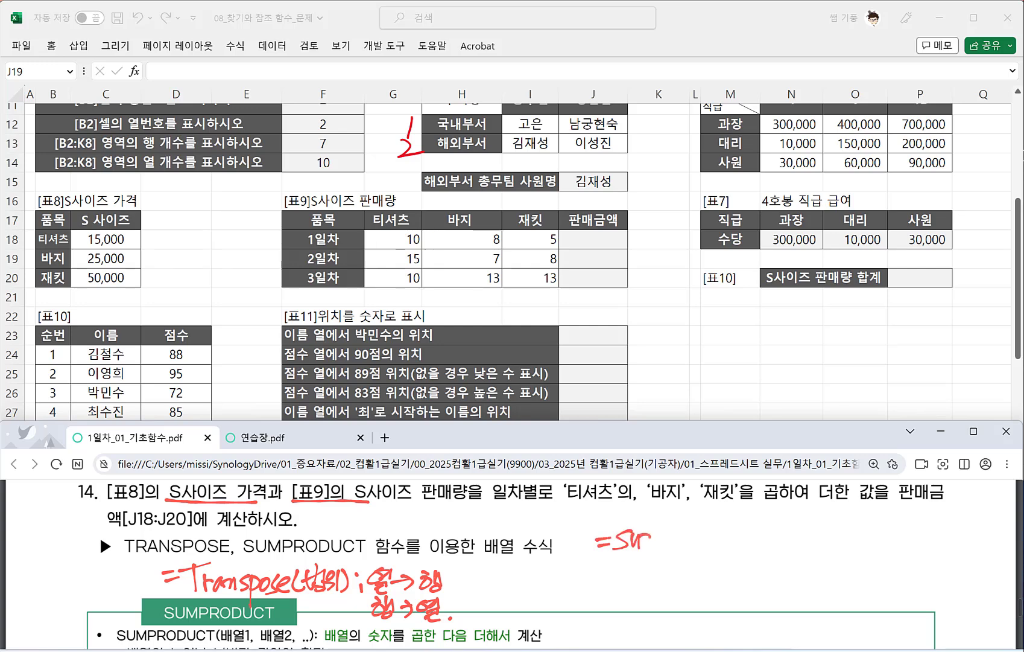
Step: Complete the handwritten syntax "=sumproduct(범위1, 범위2)" beside the function instruction of question 14
left_click_drag(662, 530, 664, 575)
mouse_move(668, 543)
left_mouse_down()
mouse_move(704, 516)
mouse_move(717, 541)
left_mouse_up()
mouse_move(727, 530)
left_mouse_down()
mouse_move(721, 546)
mouse_move(732, 551)
mouse_move(761, 543)
left_mouse_up()
scroll(512, 565, "down", 1)
mouse_move(774, 512)
left_mouse_down()
mouse_move(759, 540)
mouse_move(794, 542)
left_mouse_up()
mouse_move(802, 520)
left_mouse_down()
mouse_move(801, 541)
mouse_move(824, 538)
left_mouse_up()
left_click_drag(836, 516, 832, 543)
left_click_drag(820, 534, 881, 546)
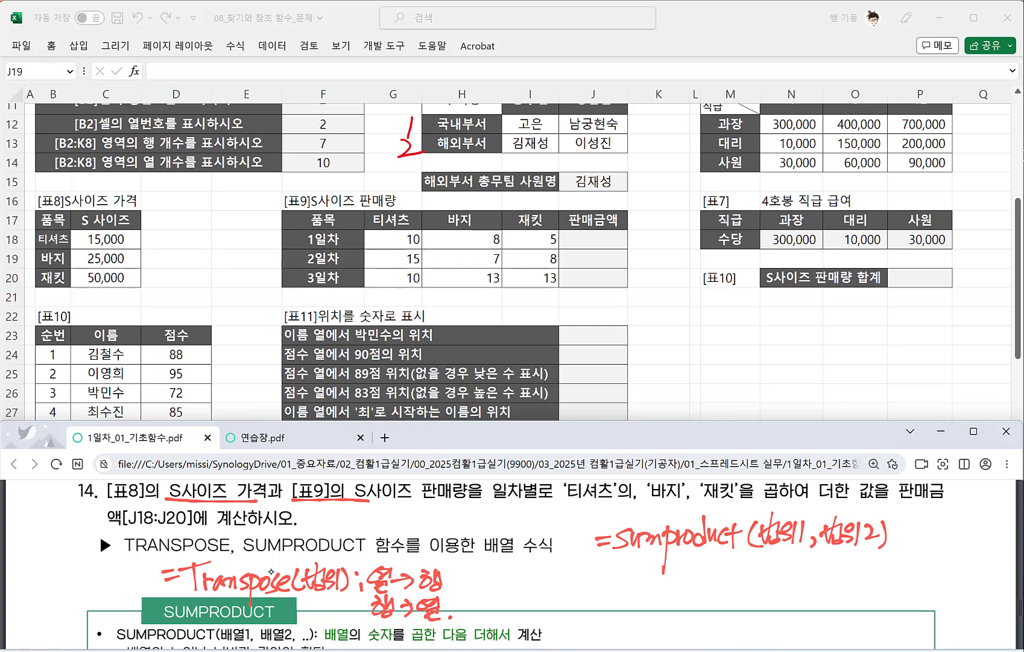
Step: Handwrite the example "=sumproduct({1,2,3}, {1,2,3})" below the handwritten SUMPRODUCT syntax of question 14 in the PDF
left_click_drag(507, 571, 523, 569)
left_click_drag(510, 580, 529, 588)
left_click_drag(541, 573, 567, 583)
left_click_drag(575, 566, 572, 614)
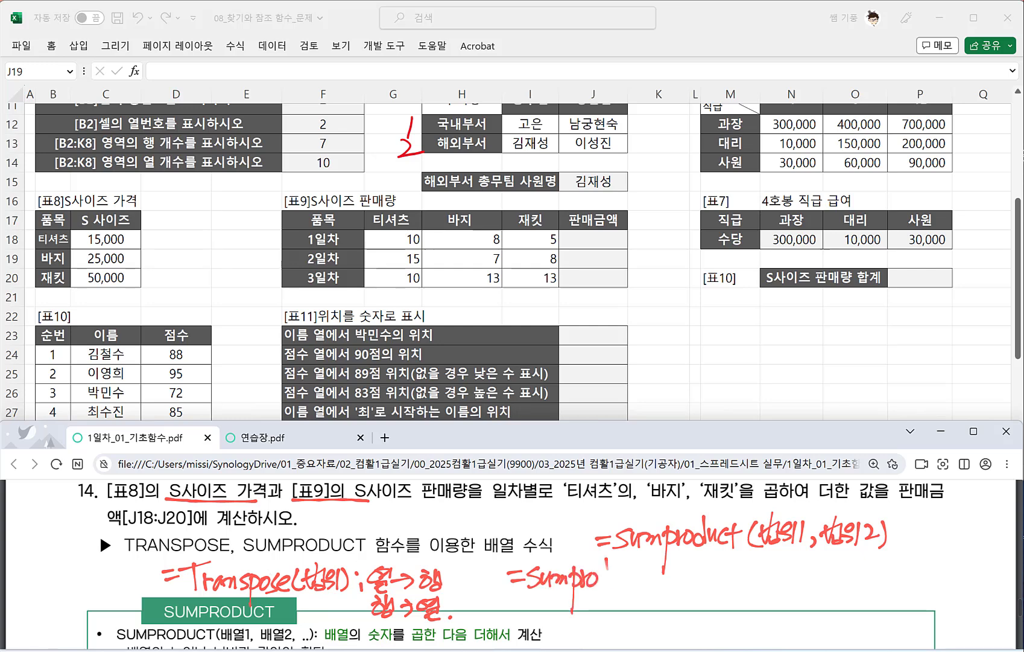
mouse_move(606, 573)
left_mouse_down()
mouse_move(648, 594)
mouse_move(674, 566)
mouse_move(710, 589)
left_mouse_up()
mouse_move(715, 567)
left_mouse_down()
mouse_move(715, 586)
mouse_move(798, 580)
left_mouse_up()
left_click_drag(807, 578, 808, 580)
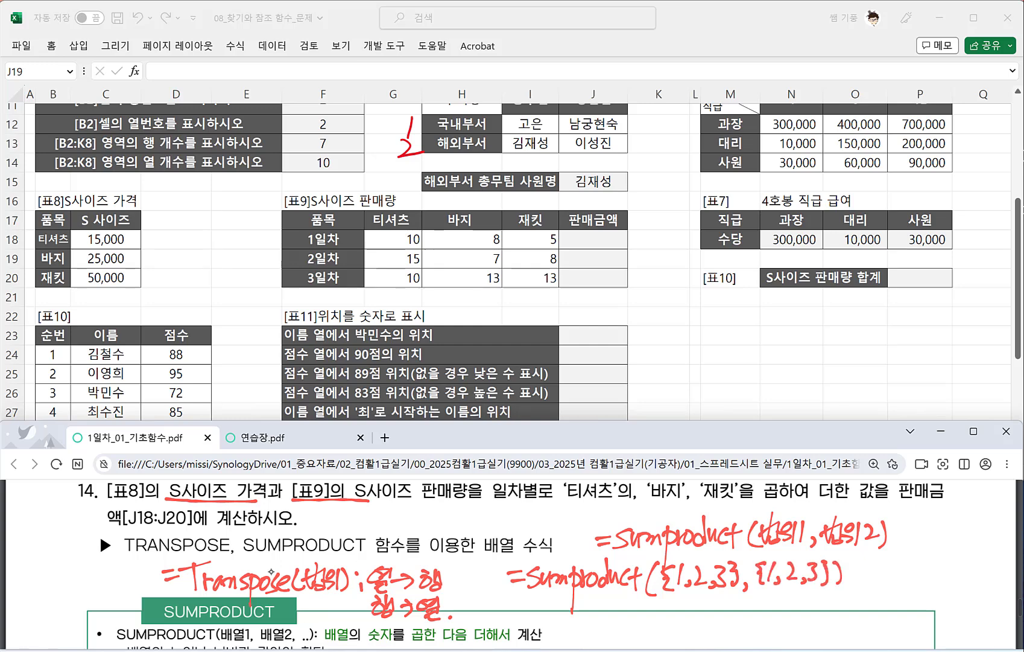
Step: Handwrite the working "⇒ 1×1+2×2+3×3=14" under the example, with the partial products beneath it, and circle 14
mouse_move(690, 605)
left_mouse_down()
mouse_move(716, 608)
mouse_move(710, 621)
mouse_move(740, 619)
left_mouse_up()
mouse_move(742, 601)
left_mouse_down()
mouse_move(754, 619)
mouse_move(838, 618)
left_mouse_up()
mouse_move(831, 607)
left_mouse_down()
mouse_move(850, 606)
mouse_move(842, 624)
mouse_move(869, 615)
left_mouse_up()
left_click_drag(868, 597, 881, 614)
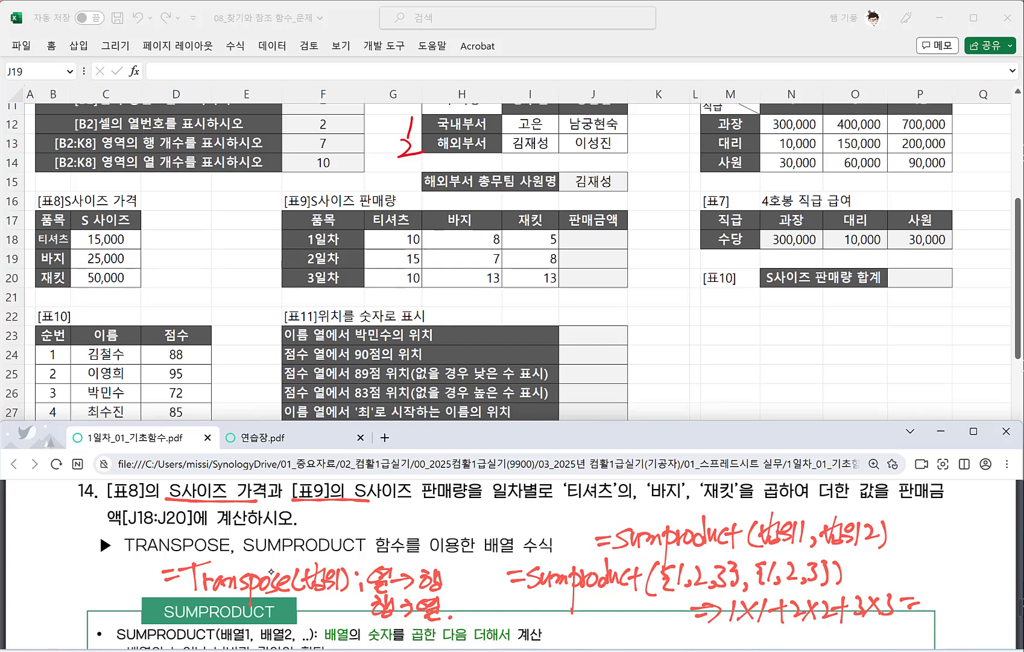
left_click_drag(866, 627, 856, 641)
mouse_move(945, 588)
left_mouse_down()
mouse_move(927, 614)
mouse_move(965, 599)
left_mouse_up()
mouse_move(960, 589)
left_mouse_down()
mouse_move(950, 624)
mouse_move(971, 594)
left_mouse_up()
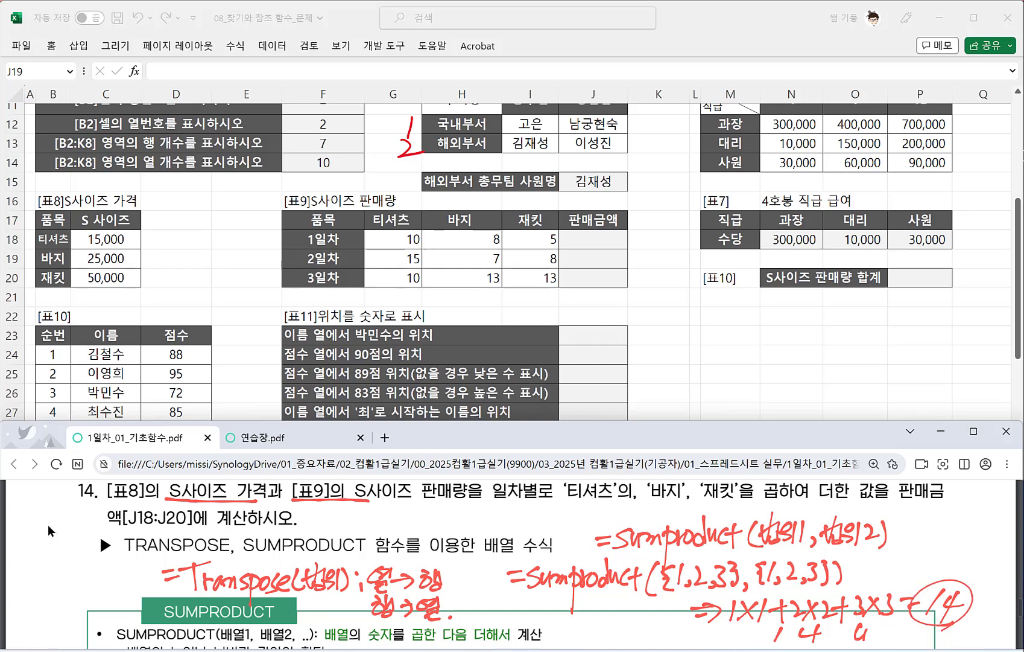
Step: Switch to the Excel workbook and enter the helper prices 15000, 25000 and 50000 in G16:I16 above the item headers
left_click(209, 256)
left_click(415, 206)
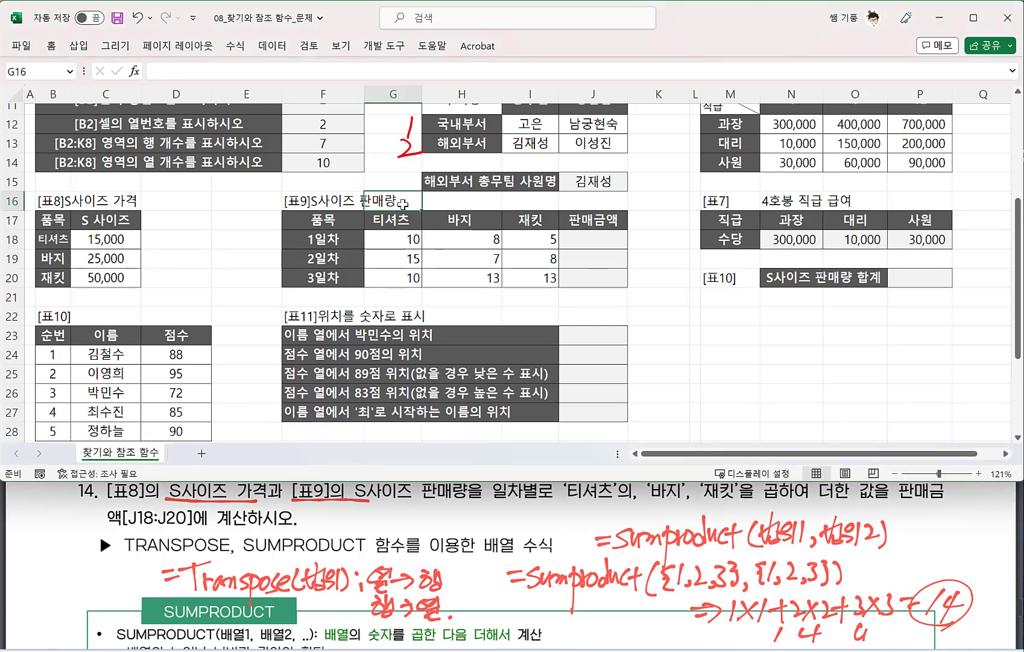
type("15")
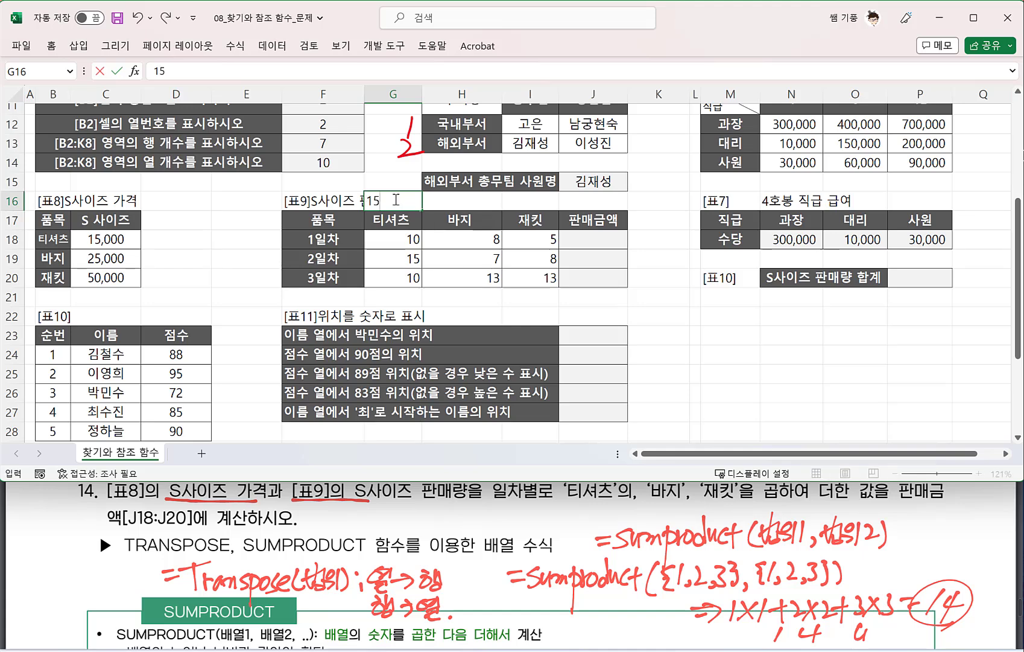
type("000")
left_click(456, 194)
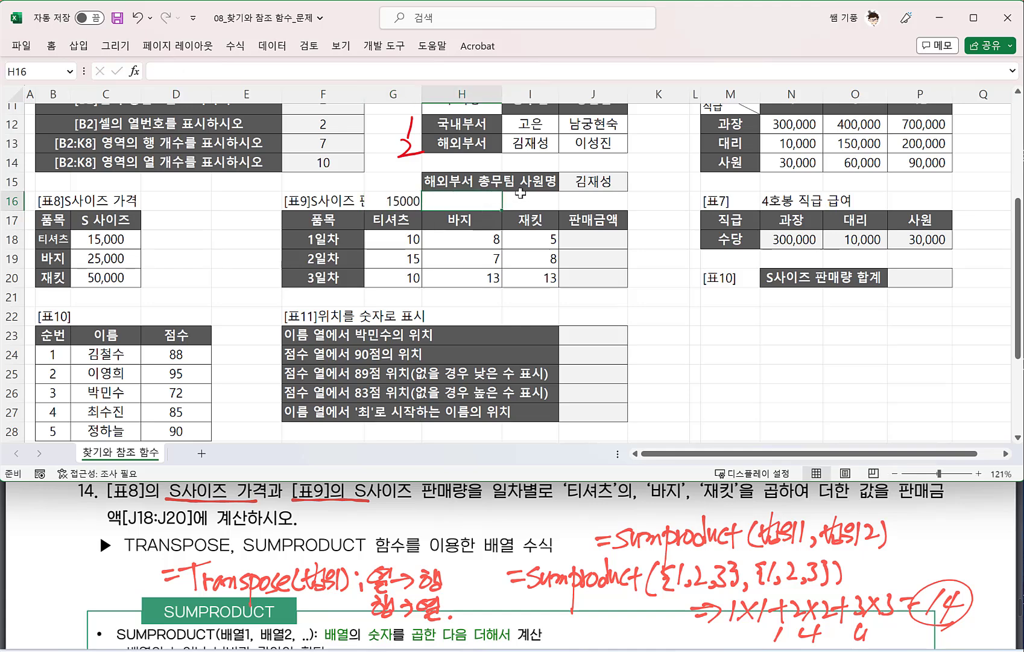
type("25000")
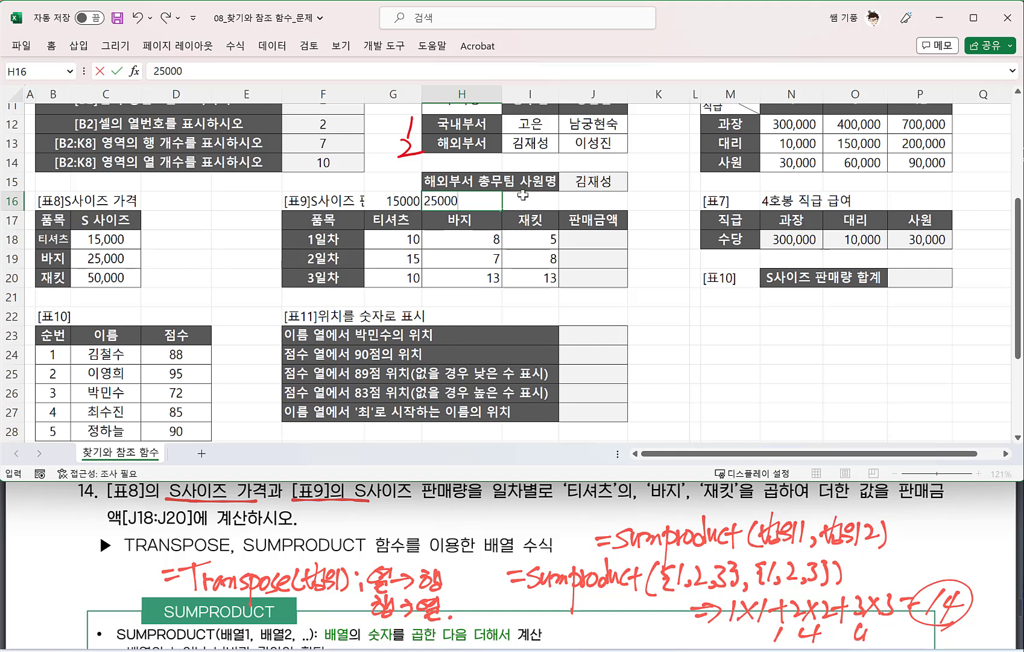
left_click(522, 195)
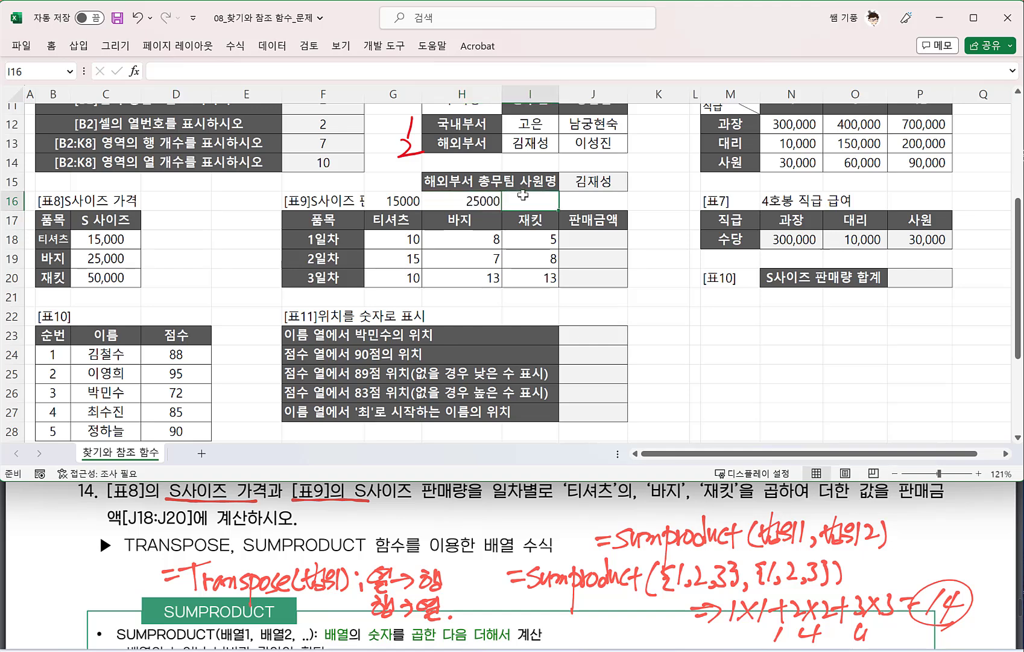
type("5000")
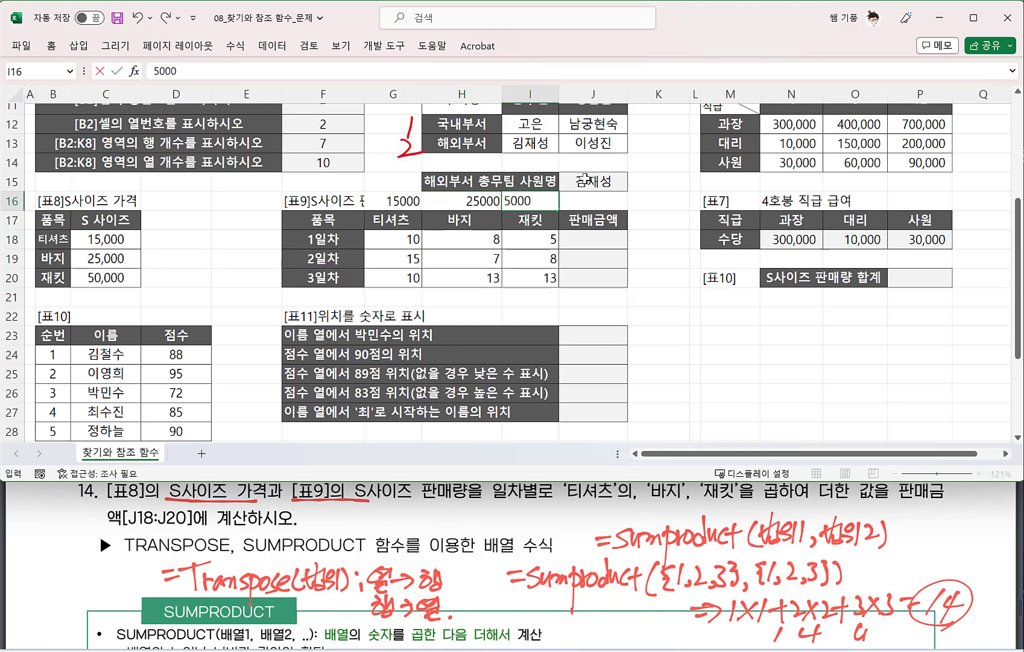
type("0")
left_click(608, 283)
Step: Enter =SUMPRODUCT($G$16:$I$16,G18:I18) in J18 and fill it through J20
left_click(398, 200)
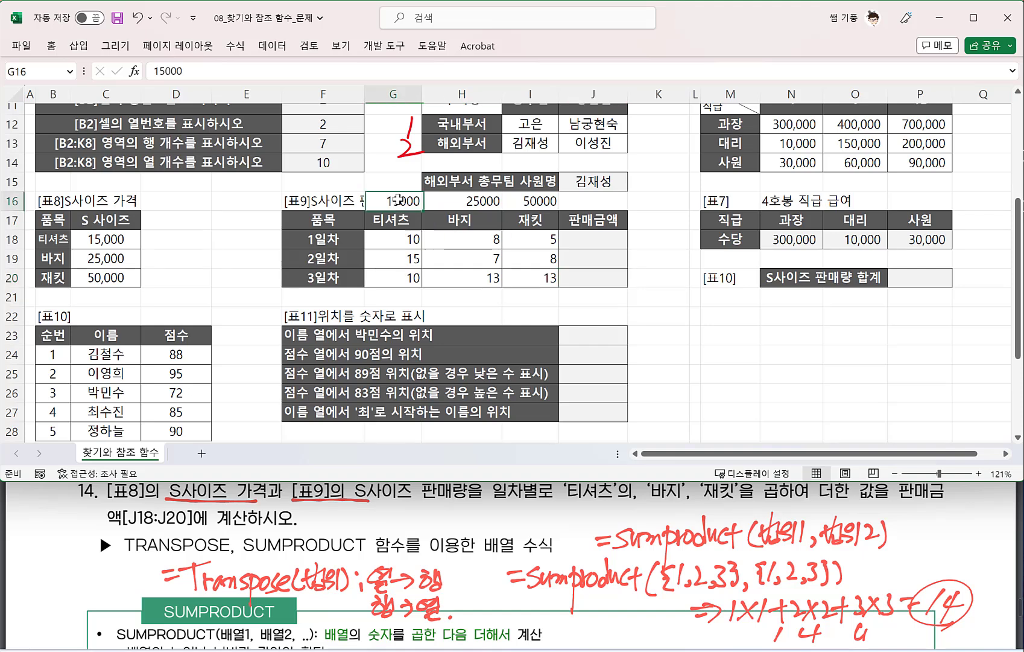
left_click_drag(398, 200, 534, 201)
left_click(591, 240)
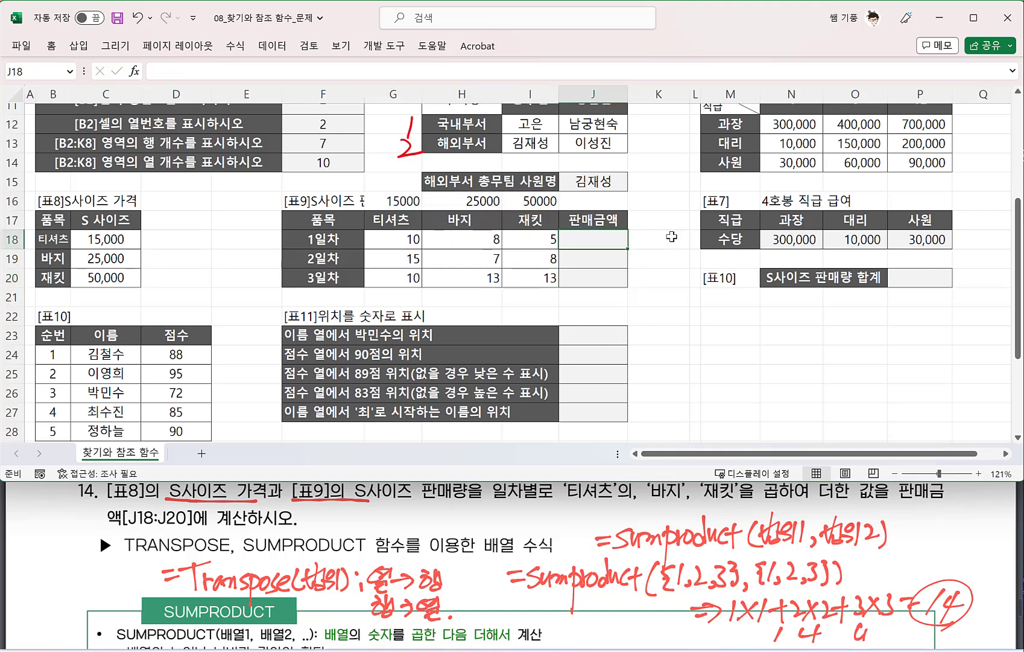
type("=SU")
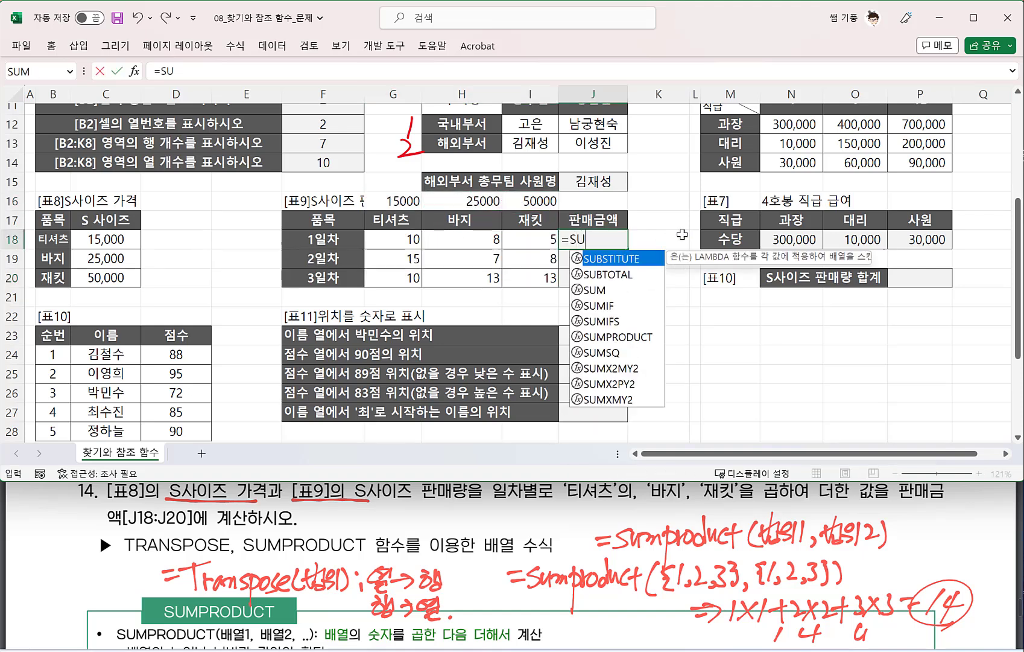
type("MP")
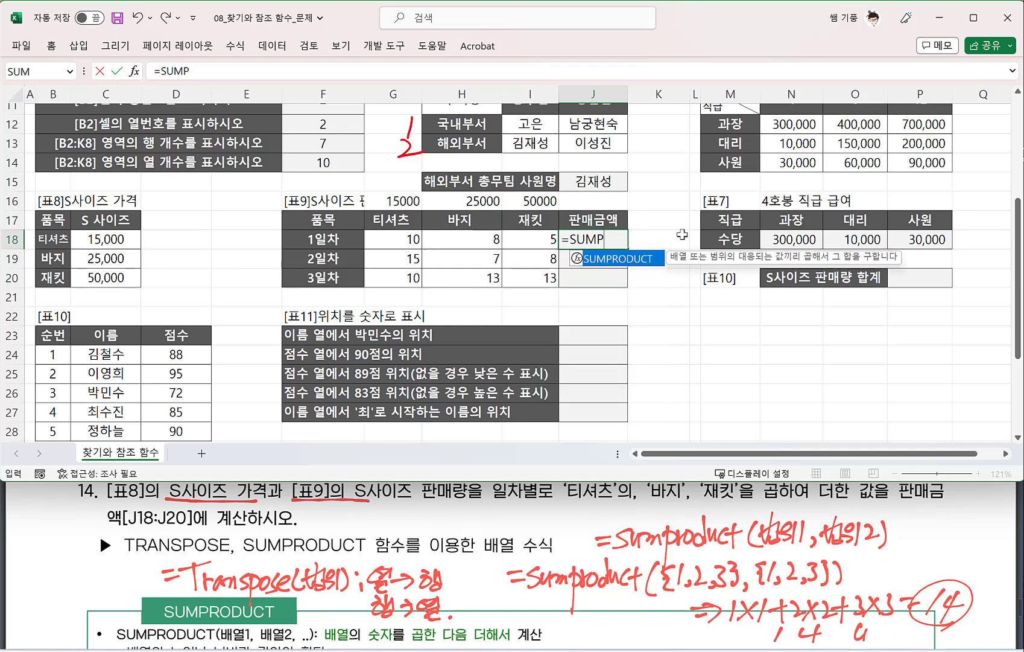
key("Tab")
left_click_drag(392, 201, 526, 205)
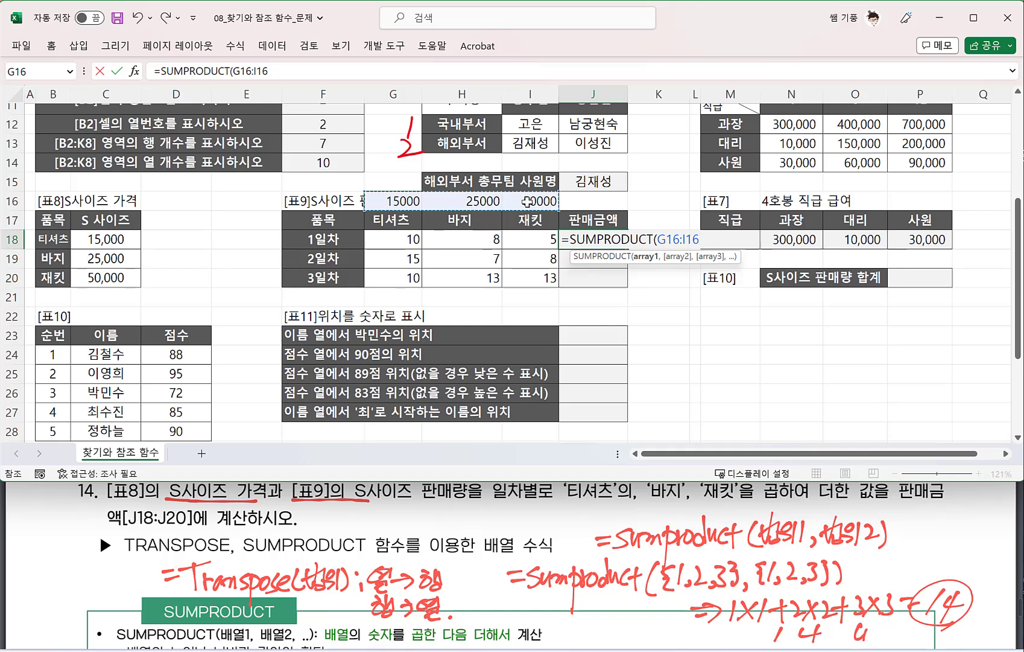
key("F4")
type(",")
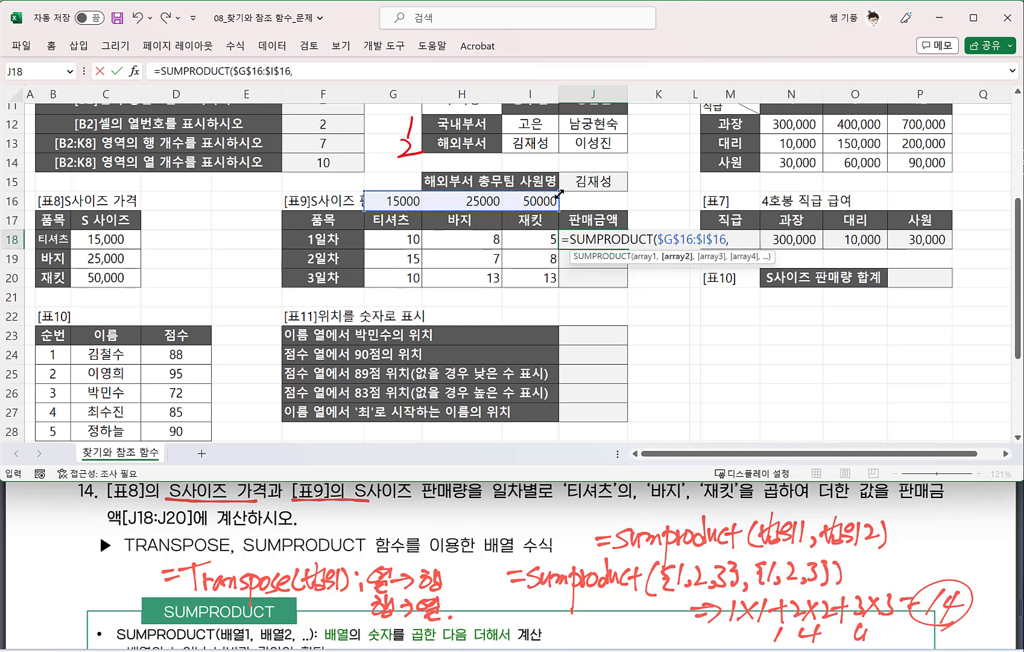
left_click_drag(392, 240, 529, 242)
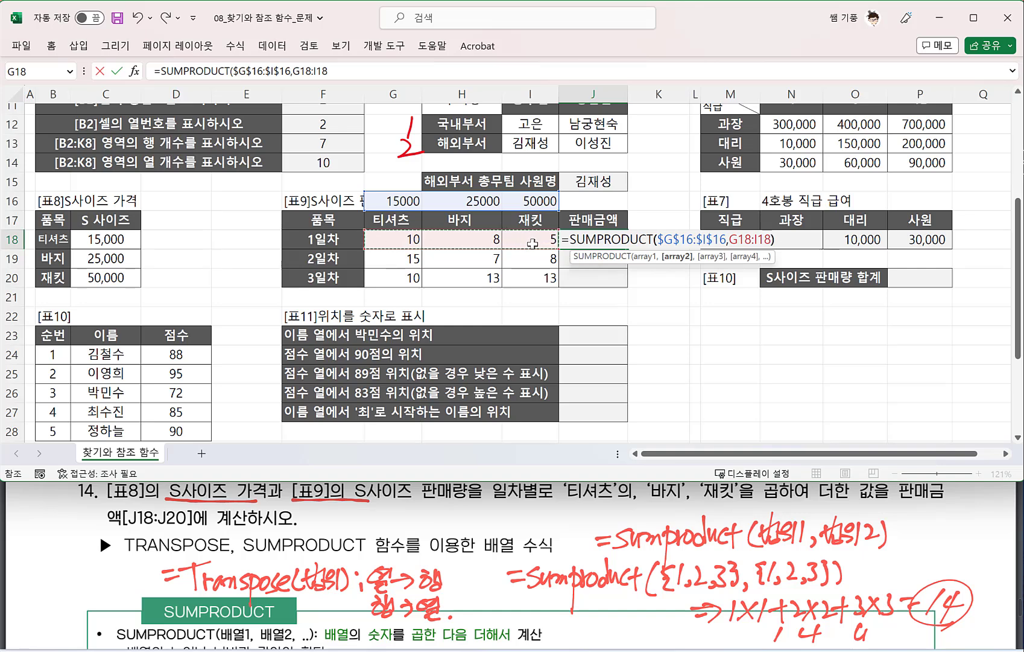
type(")")
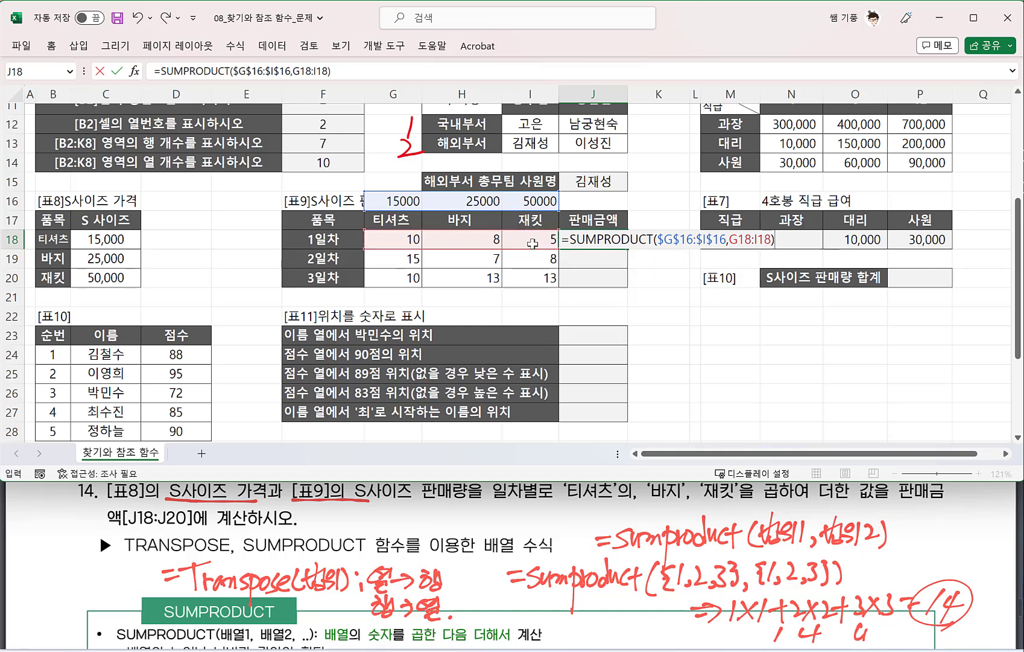
key("ctrl+Return")
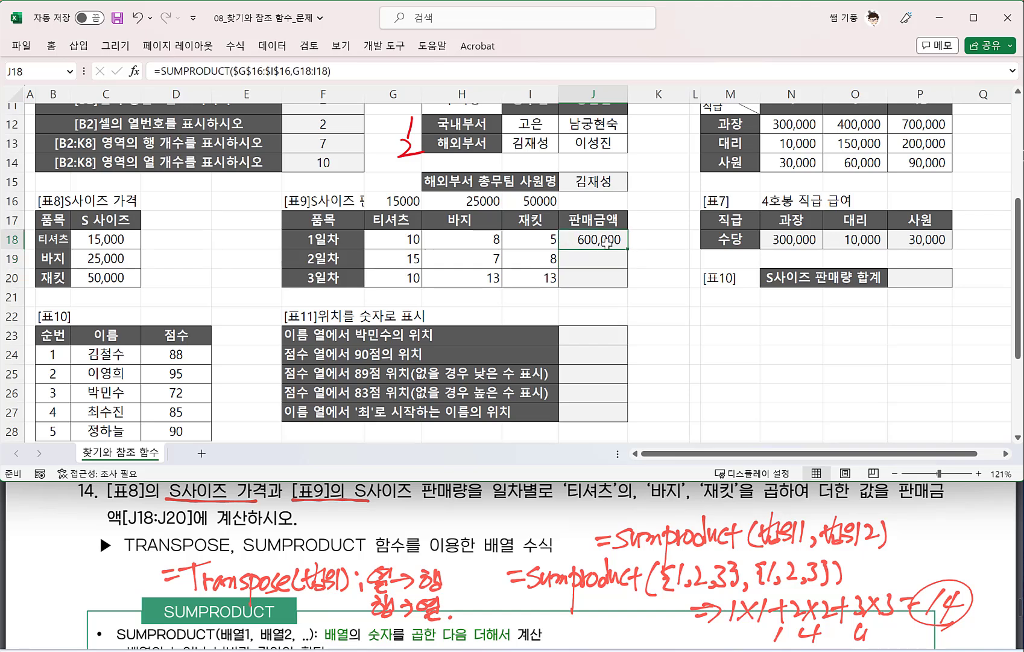
left_click_drag(627, 249, 624, 288)
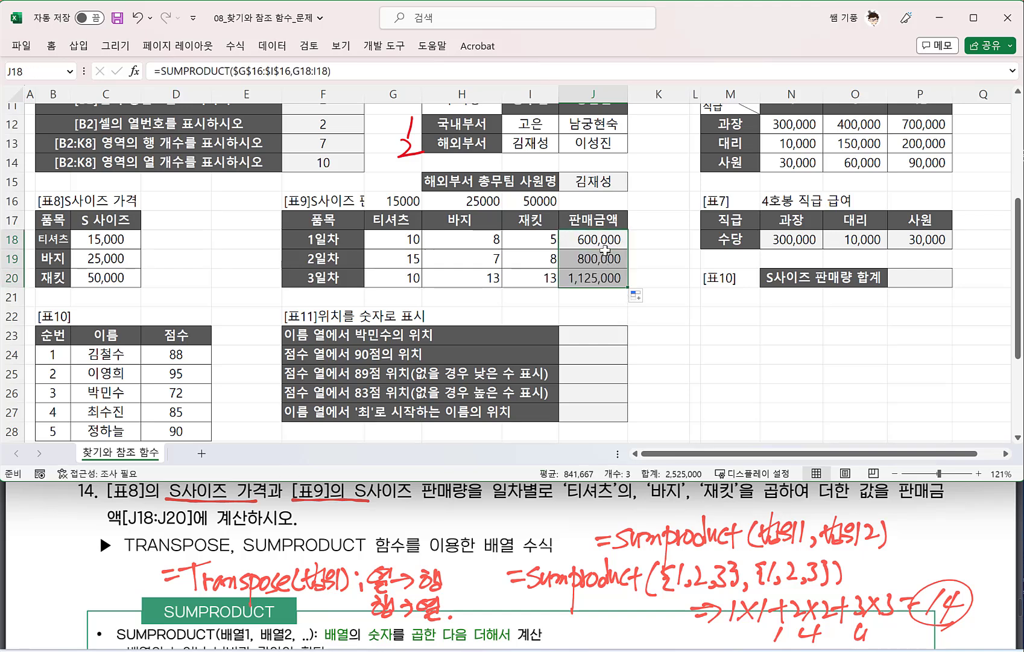
Step: Trace how each helper price in G16:I16 pairs with the 1일차 quantities in G18:I18 to produce J18
left_click(605, 251)
left_click(401, 200)
left_click(398, 255)
left_click(405, 237)
left_click(489, 236)
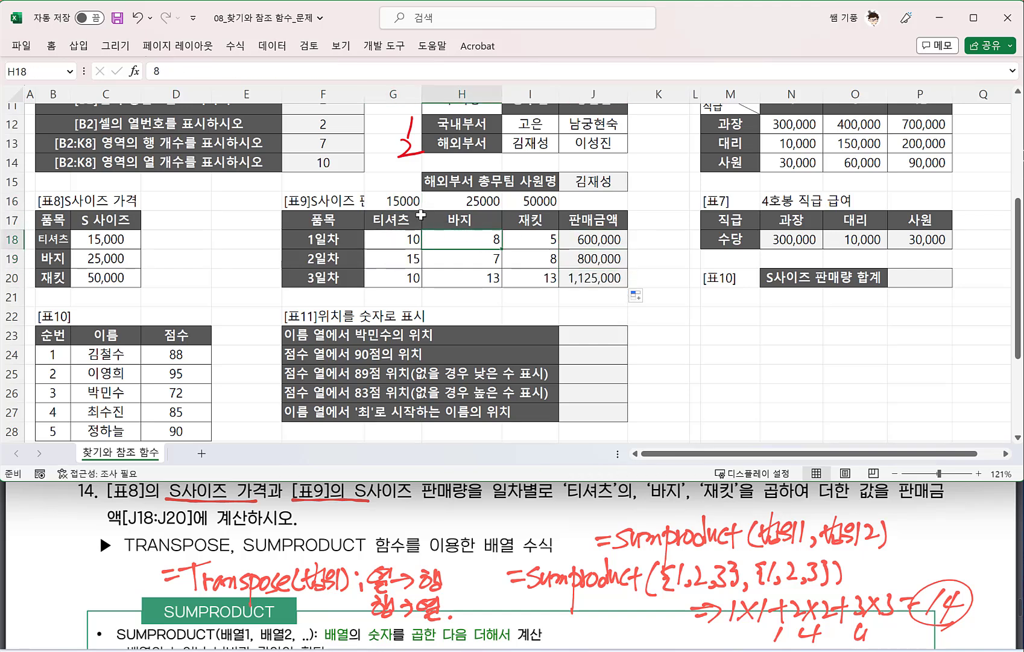
left_click(398, 201)
left_click(400, 239)
left_click(461, 202)
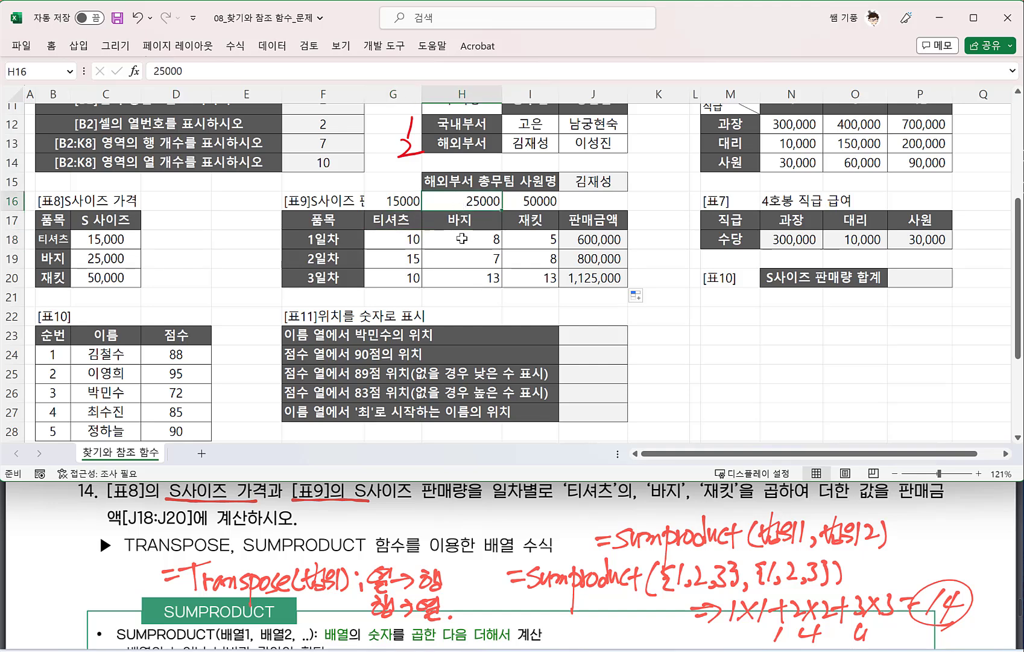
left_click(461, 238)
left_click(524, 239)
left_click(576, 241)
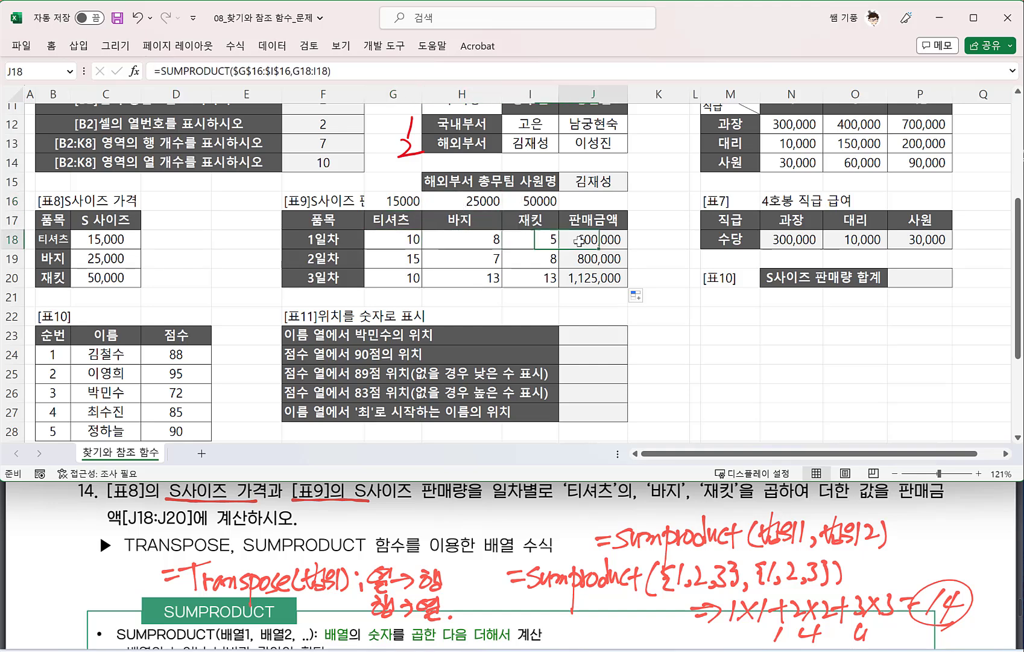
Step: Clear the trial sales amounts in J18:J20 and the helper prices in G16:I16
left_click_drag(600, 242, 599, 274)
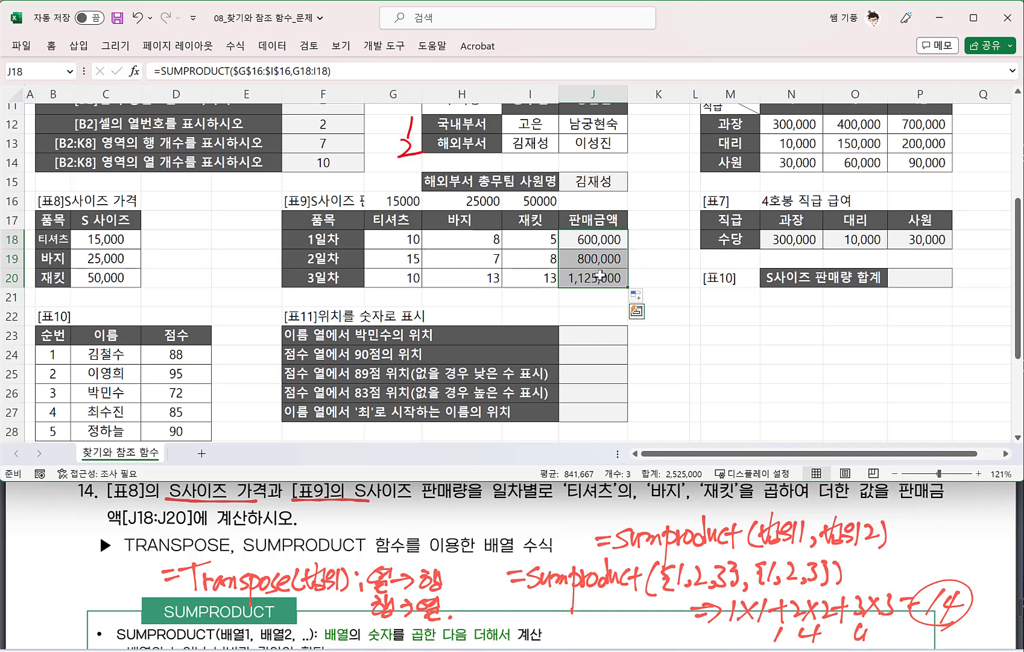
key("Delete")
left_click_drag(389, 200, 543, 201)
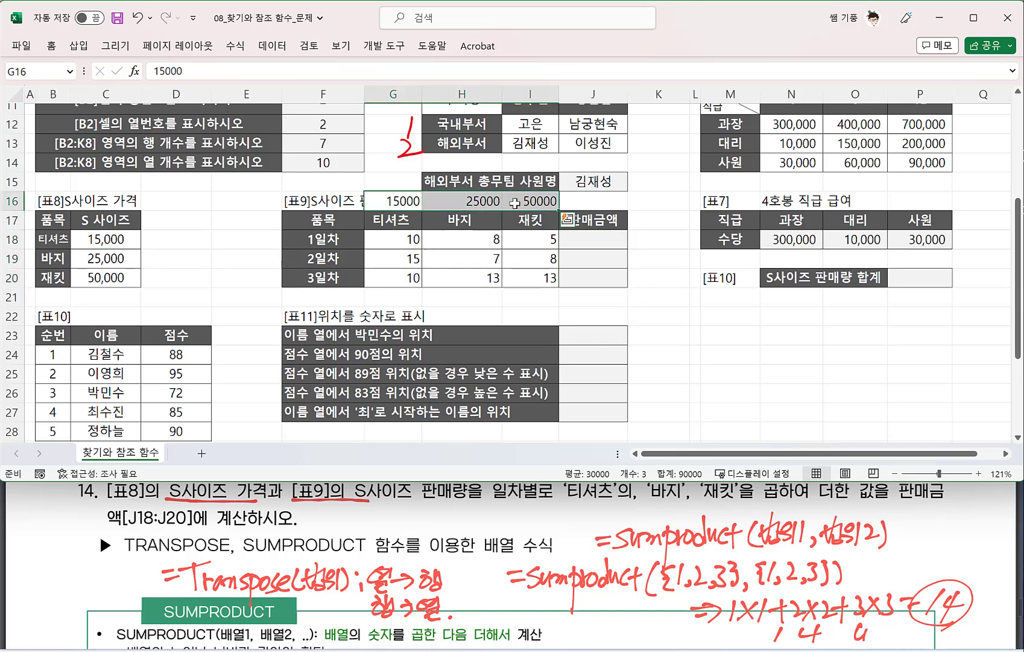
key("Delete")
Step: Start a SUMPRODUCT formula in J18 with TRANSPOSE($C$18:$C$20) as its first array, using the absolute S-size price range
left_click_drag(121, 239, 136, 276)
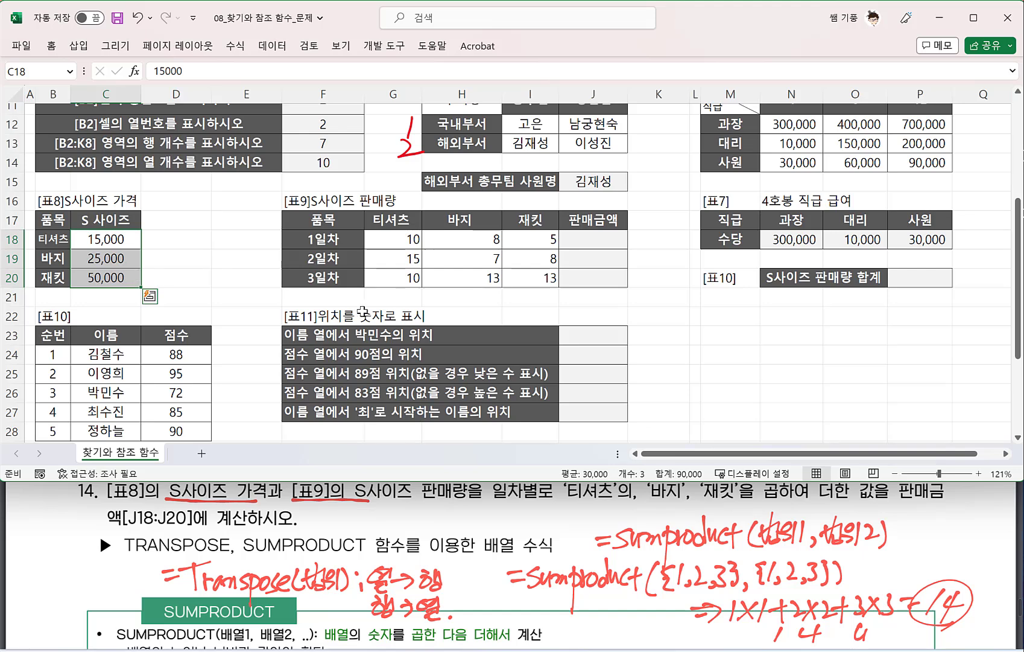
left_click(608, 247)
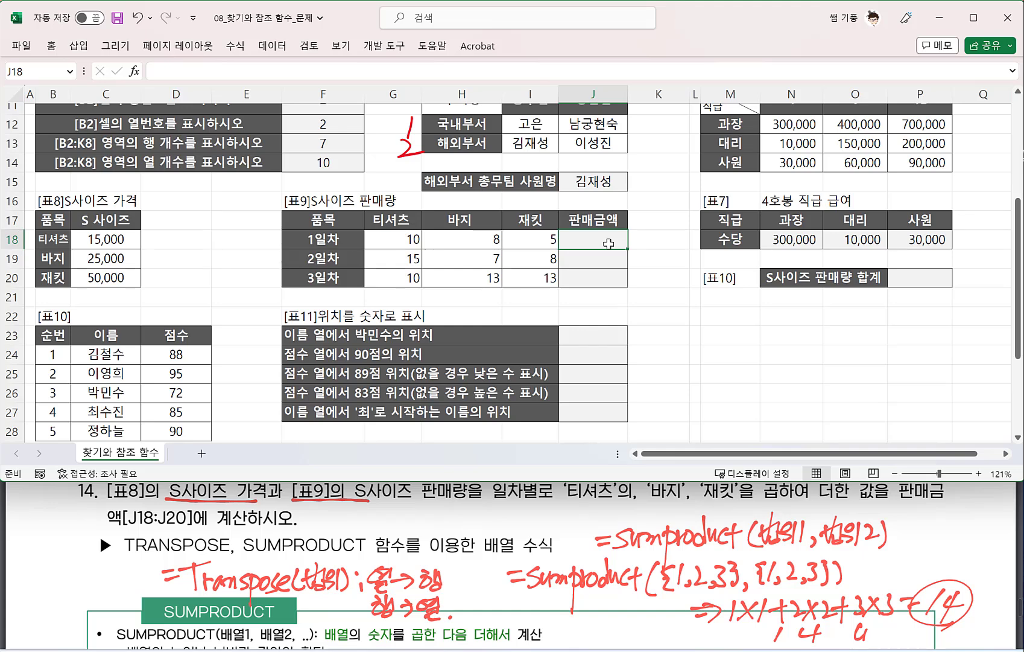
type("=SU")
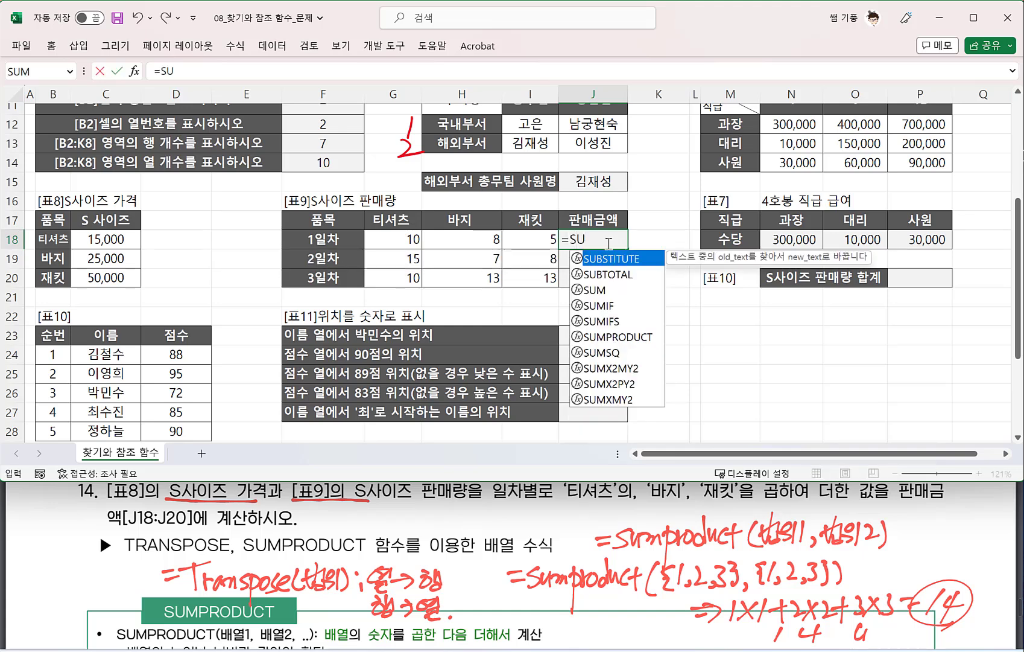
type("MP")
key("Tab")
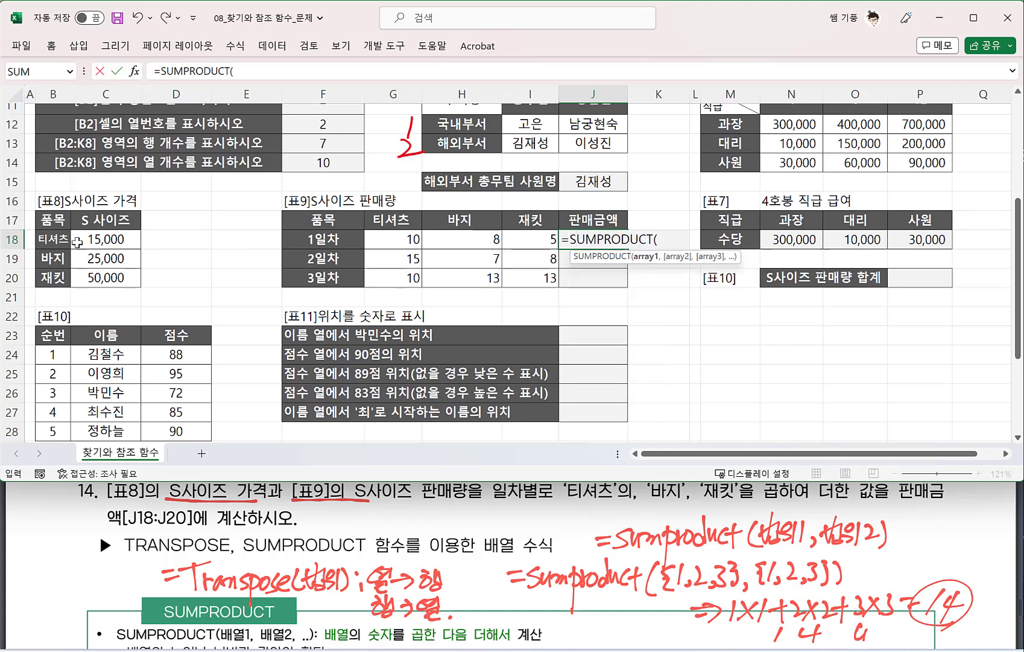
type("TR")
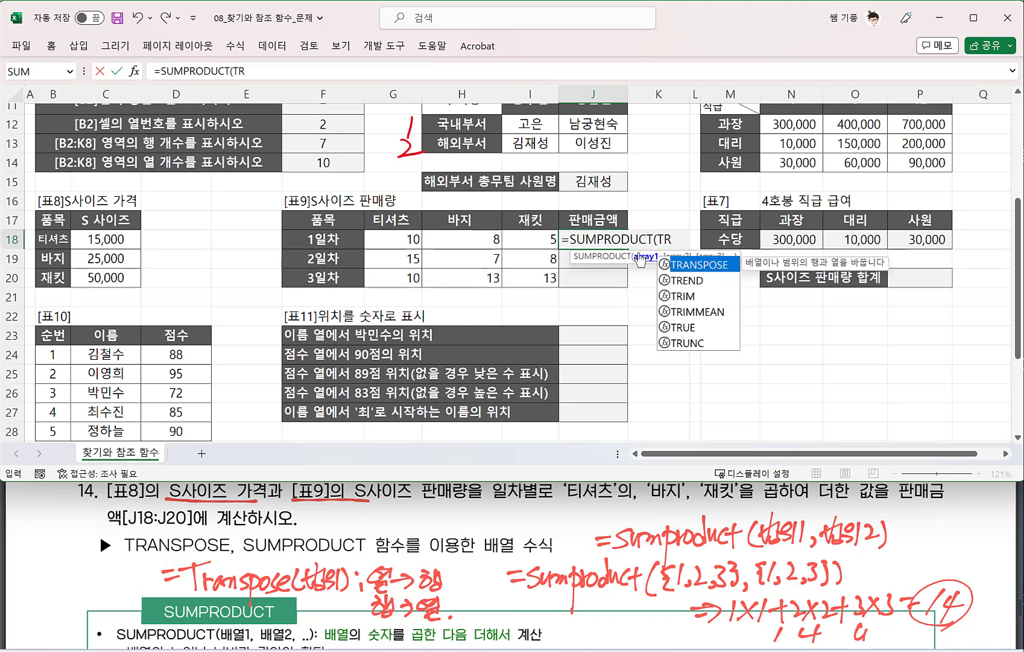
key("Tab")
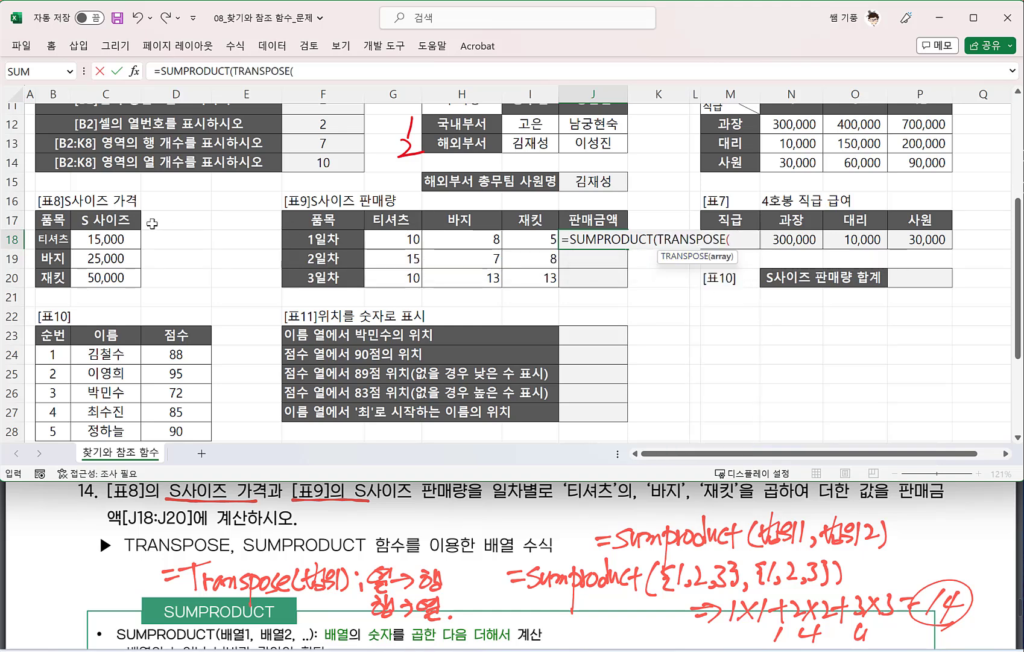
left_click_drag(106, 237, 106, 272)
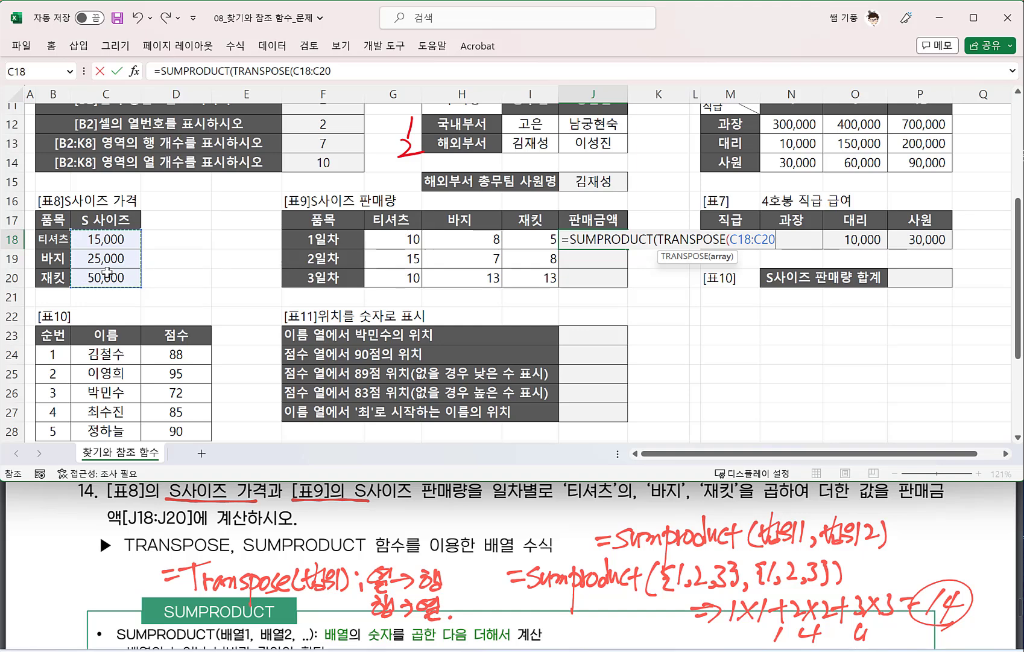
key("F4")
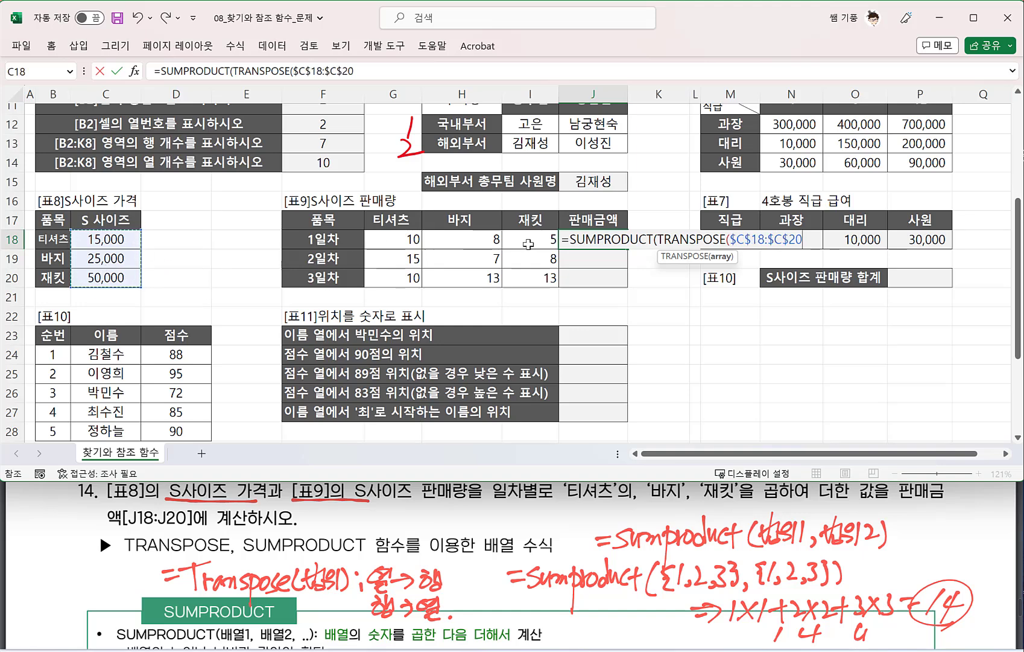
type(")")
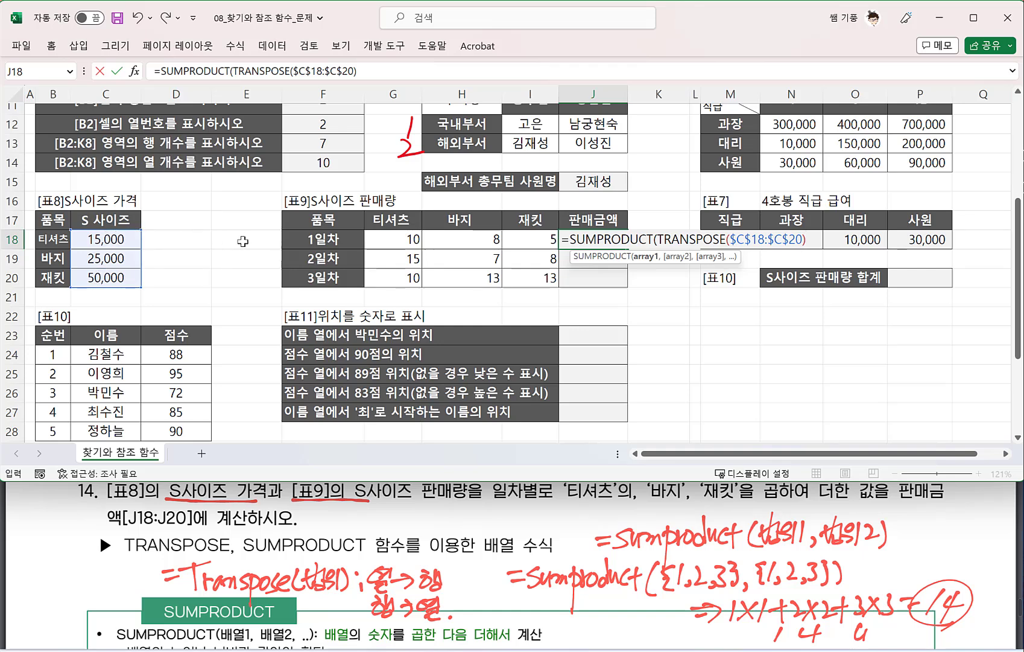
Step: Add G18:I18 as the second array to complete =SUMPRODUCT(TRANSPOSE($C$18:$C$20),G18:I18) in J18, and fill it through J20
type(",")
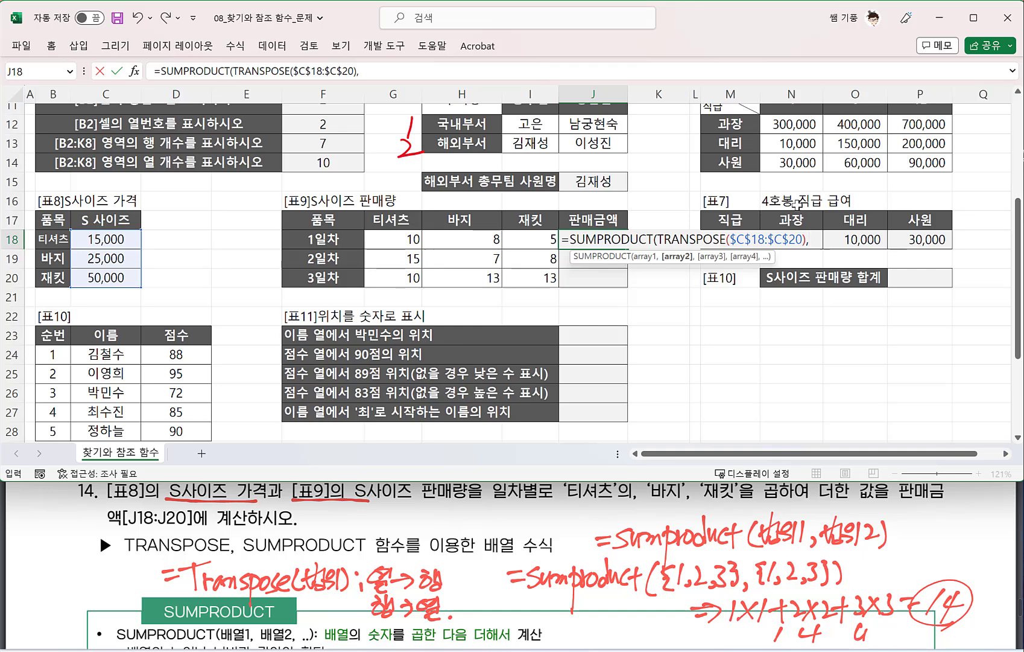
left_click_drag(391, 238, 523, 238)
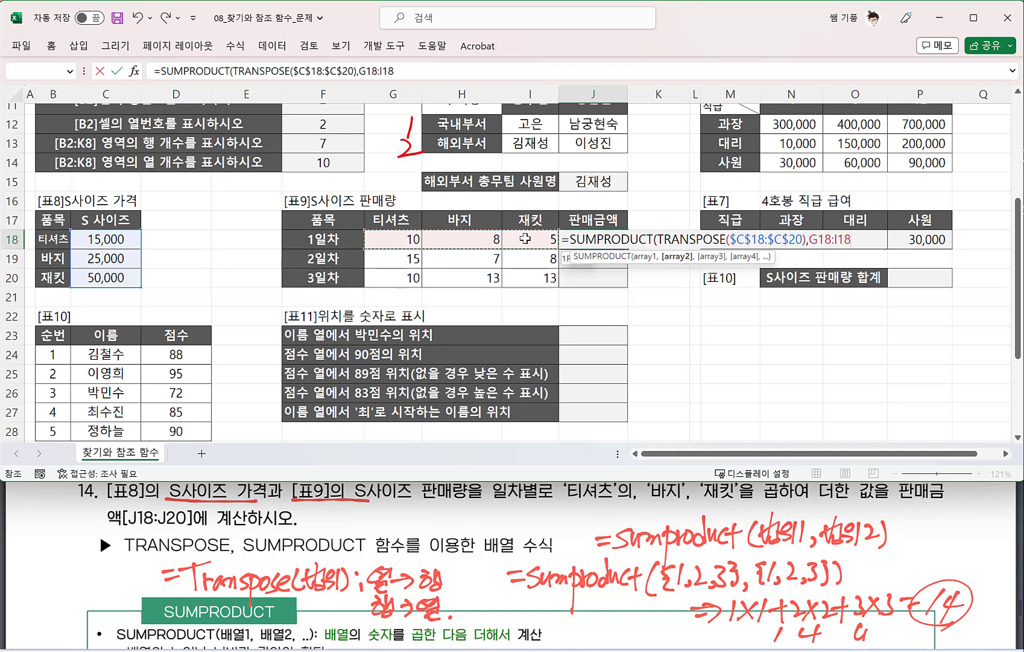
type(")")
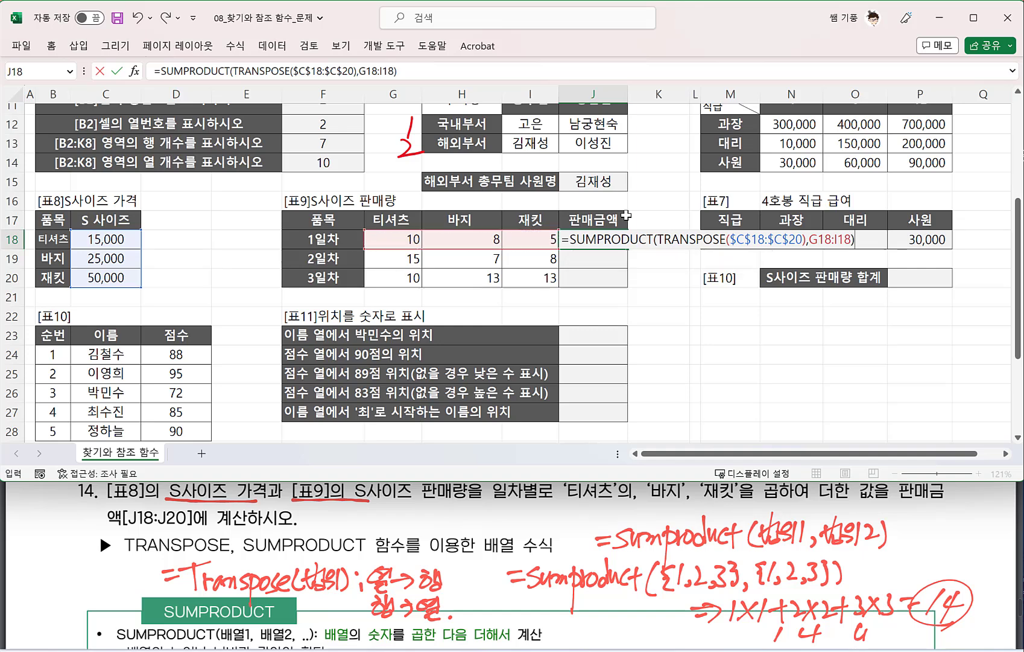
key("Return")
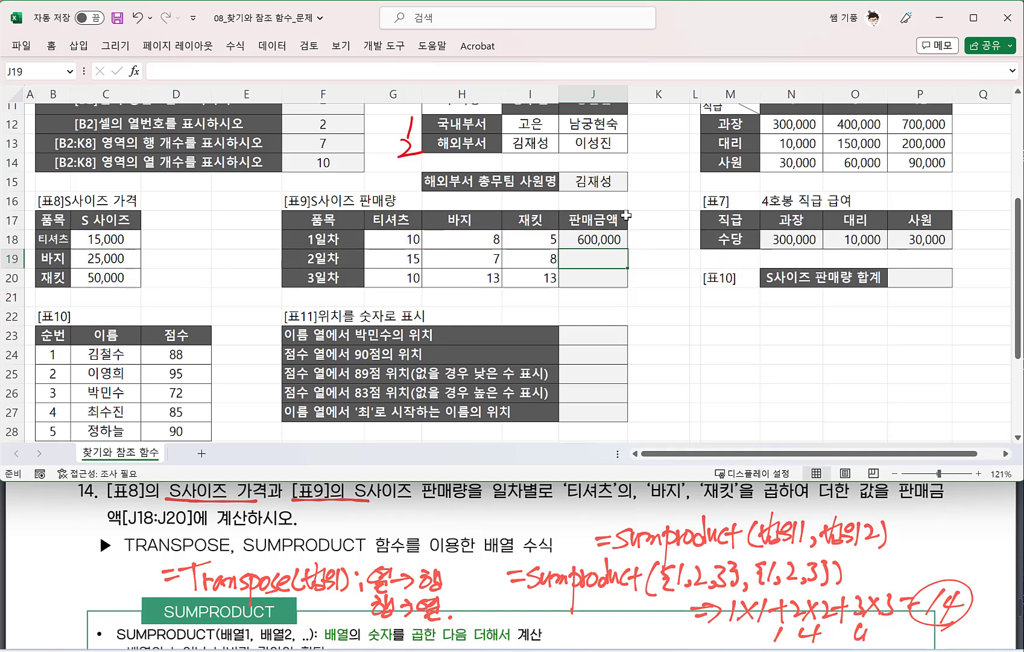
left_click(606, 239)
left_click_drag(627, 248, 628, 282)
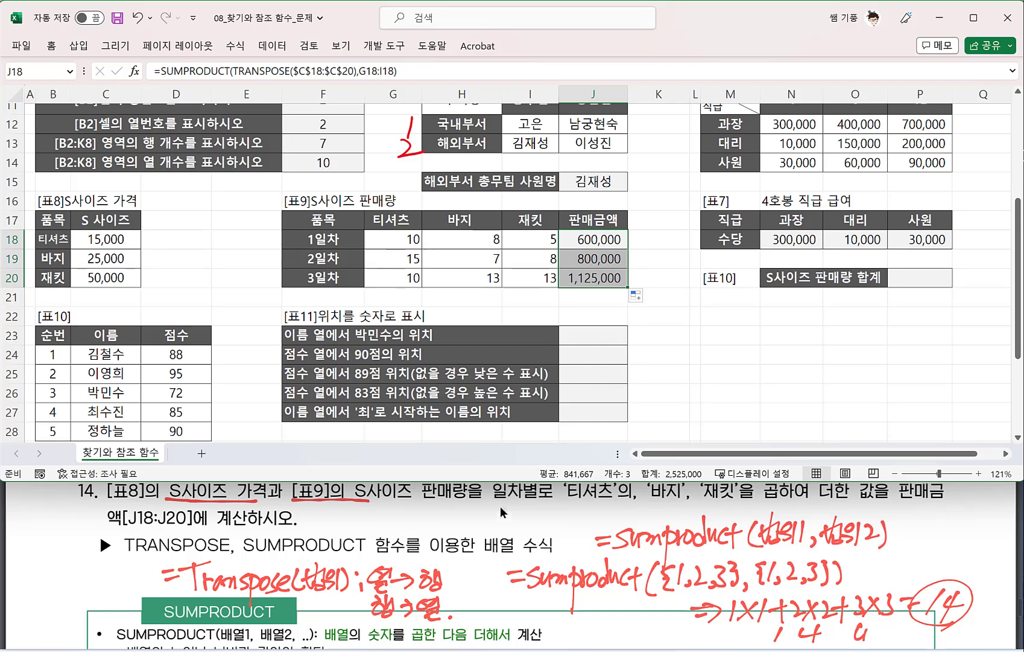
Step: In exercise 15 of the PDF, underline the days 2일차, 3일차 and the items 티셔츠, 바지, 재킷, and select the answer cell P20
scroll(506, 523, "down", 10)
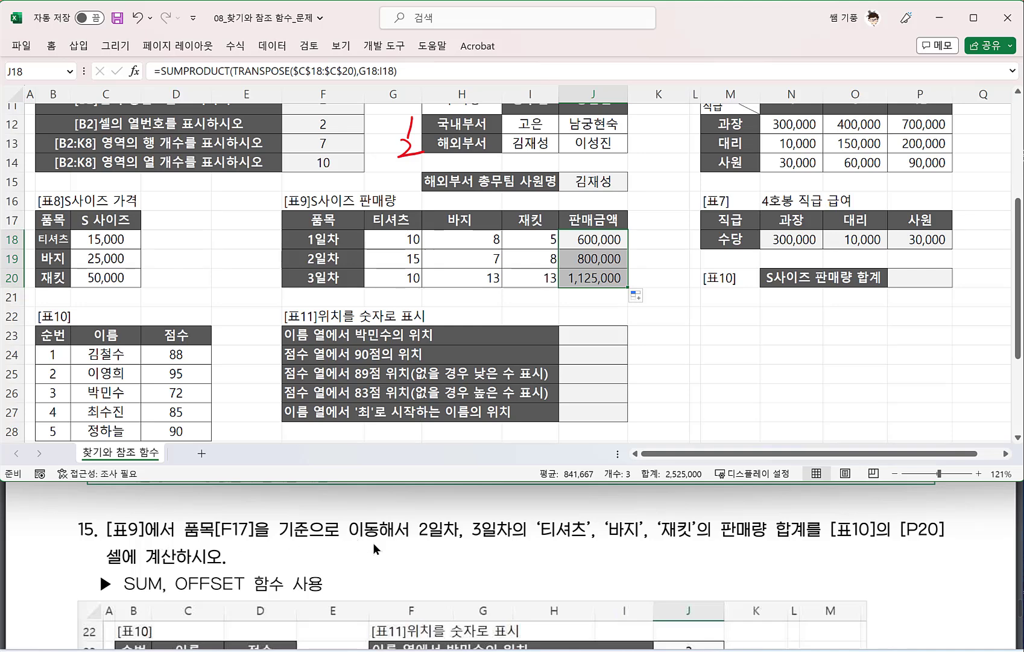
left_click_drag(413, 541, 456, 541)
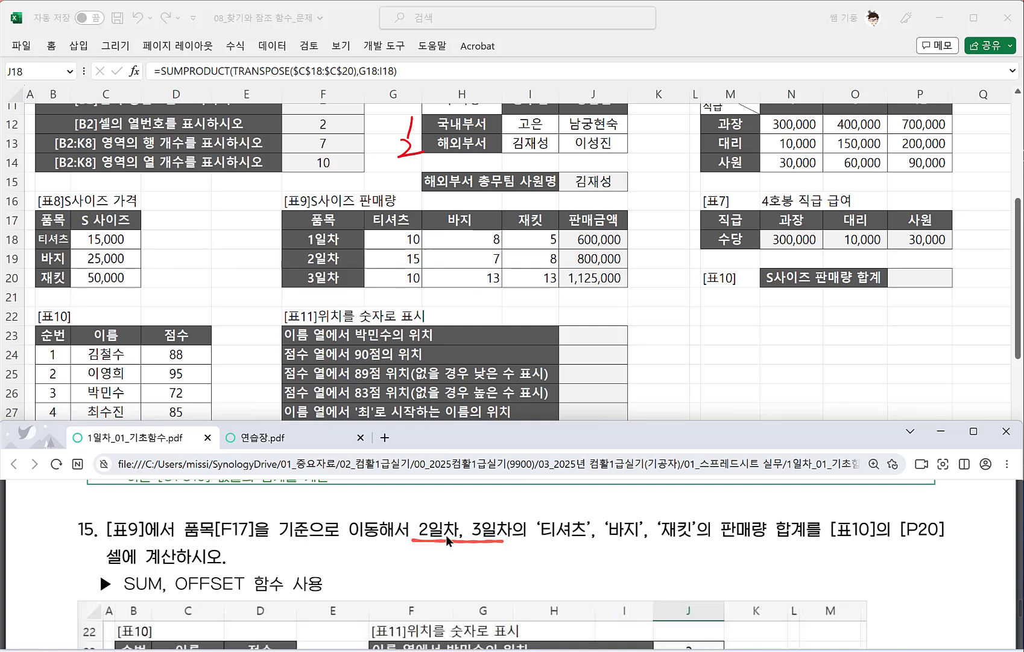
left_click_drag(615, 537, 671, 536)
left_click(915, 278)
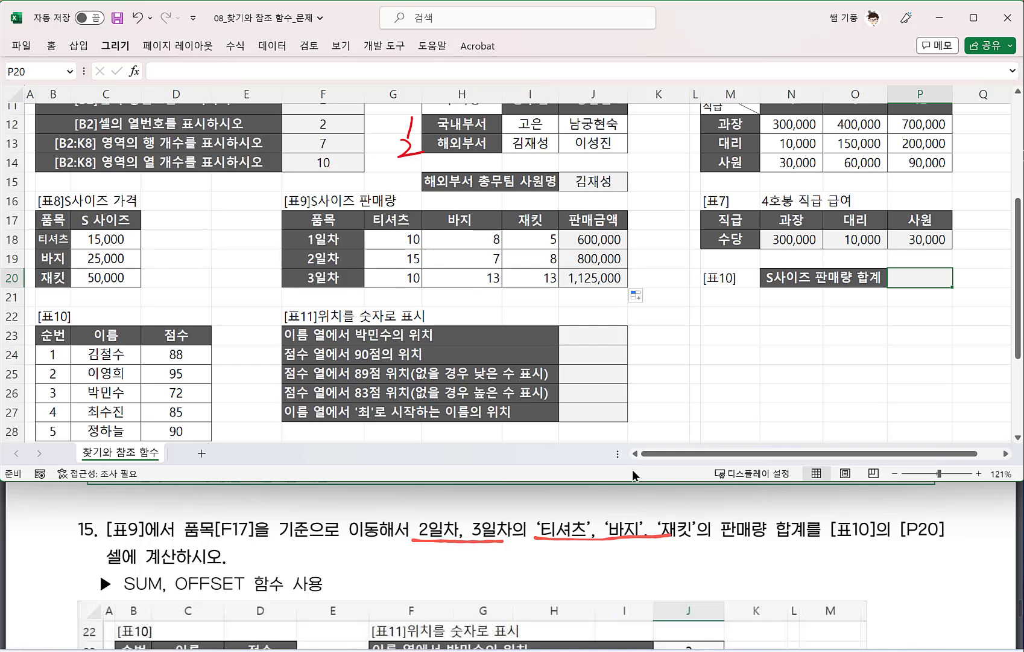
Step: Handwrite the OFFSET syntax with base cell, row, column, height and width arguments in red below the exercise 15 text
mouse_move(428, 565)
left_mouse_down()
mouse_move(467, 569)
mouse_move(476, 581)
left_mouse_up()
mouse_move(468, 569)
left_mouse_down()
mouse_move(510, 563)
mouse_move(500, 579)
mouse_move(552, 565)
left_mouse_up()
mouse_move(534, 570)
left_mouse_down()
mouse_move(556, 562)
mouse_move(575, 578)
mouse_move(609, 565)
left_mouse_up()
left_click_drag(616, 548, 619, 577)
mouse_move(637, 553)
left_mouse_down()
mouse_move(642, 576)
mouse_move(680, 560)
mouse_move(686, 574)
left_mouse_up()
left_click_drag(689, 555, 727, 572)
mouse_move(731, 550)
left_mouse_down()
mouse_move(741, 548)
mouse_move(750, 572)
left_mouse_up()
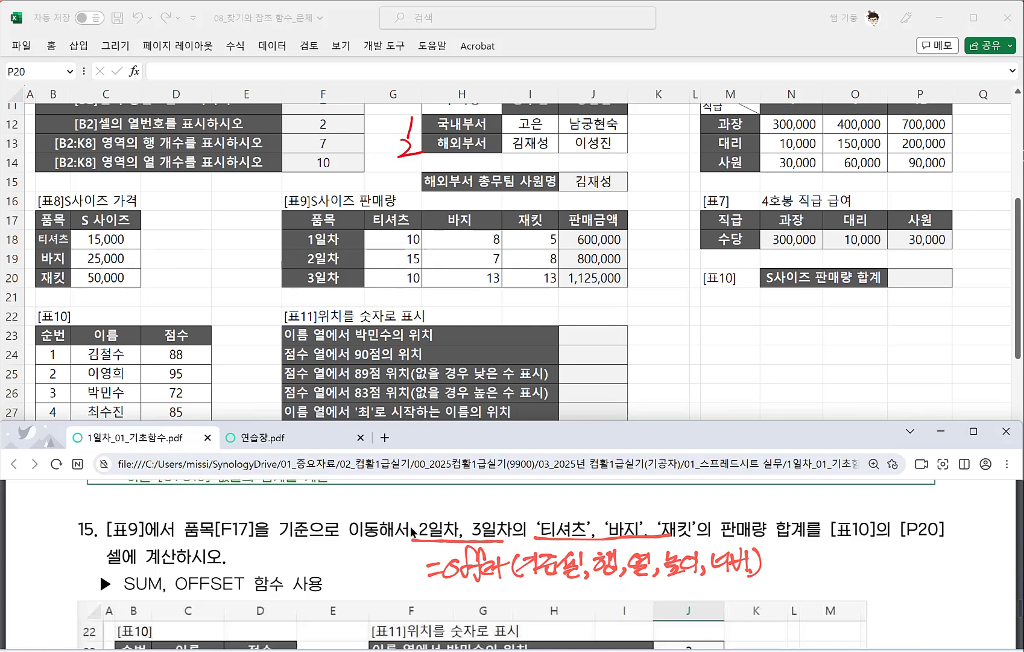
Step: Fill the 2일차 and 3일차 quantities in G19:I20 with yellow
left_click(401, 264)
left_click_drag(401, 263, 530, 279)
left_click(51, 46)
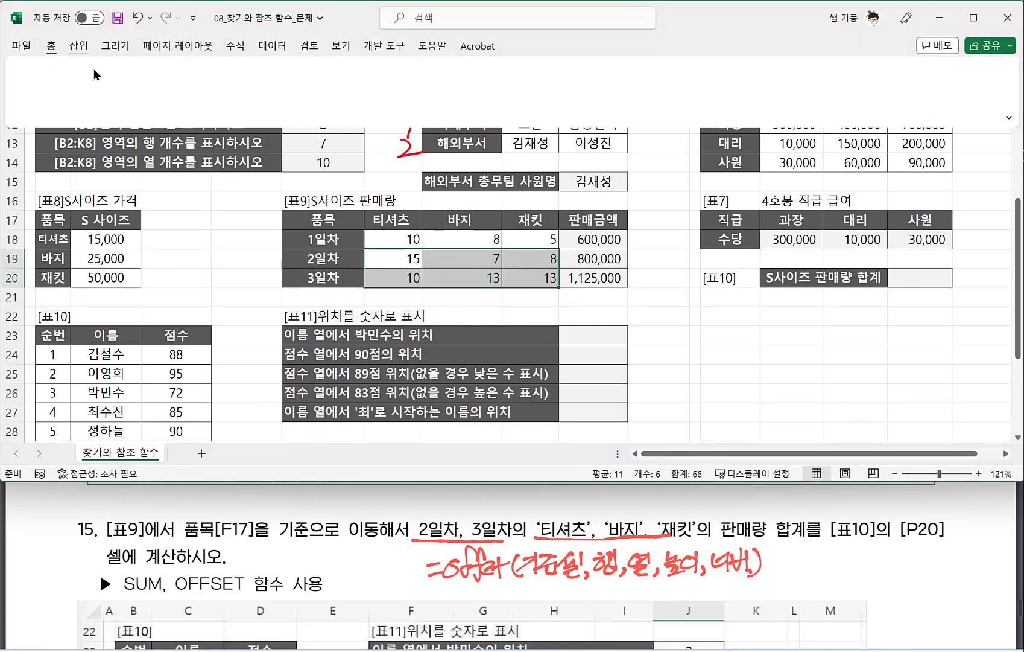
left_click(201, 95)
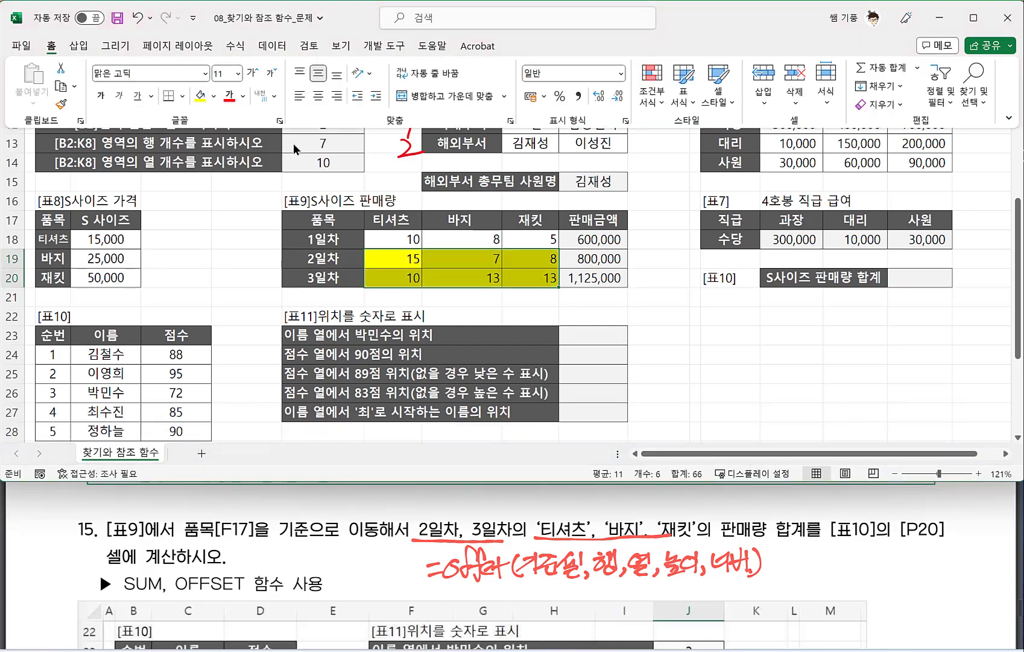
left_click(346, 276)
left_click(395, 258)
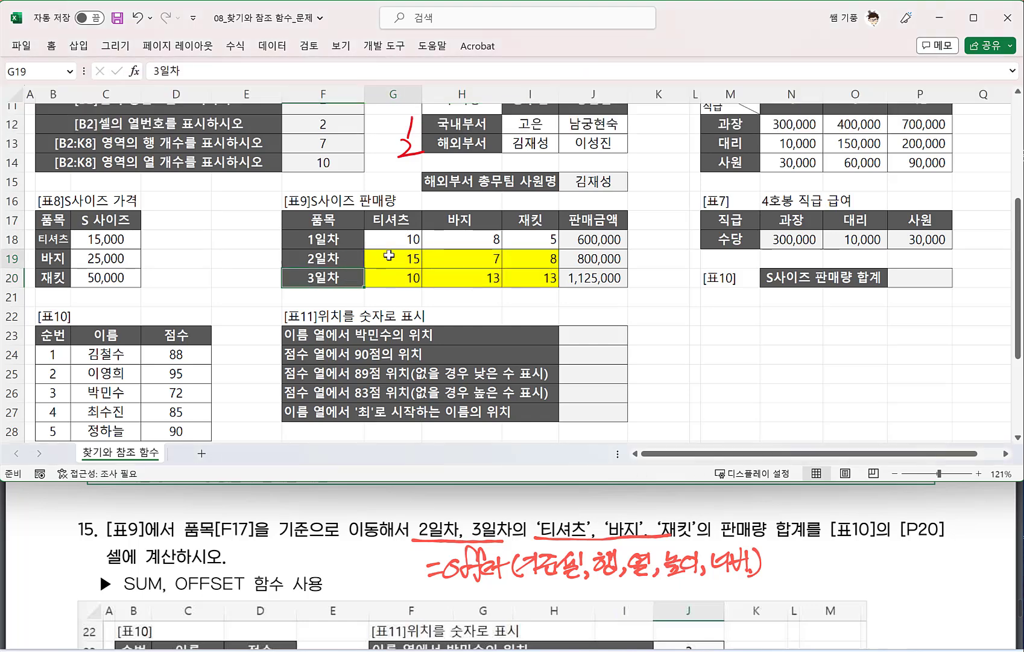
left_click(476, 258)
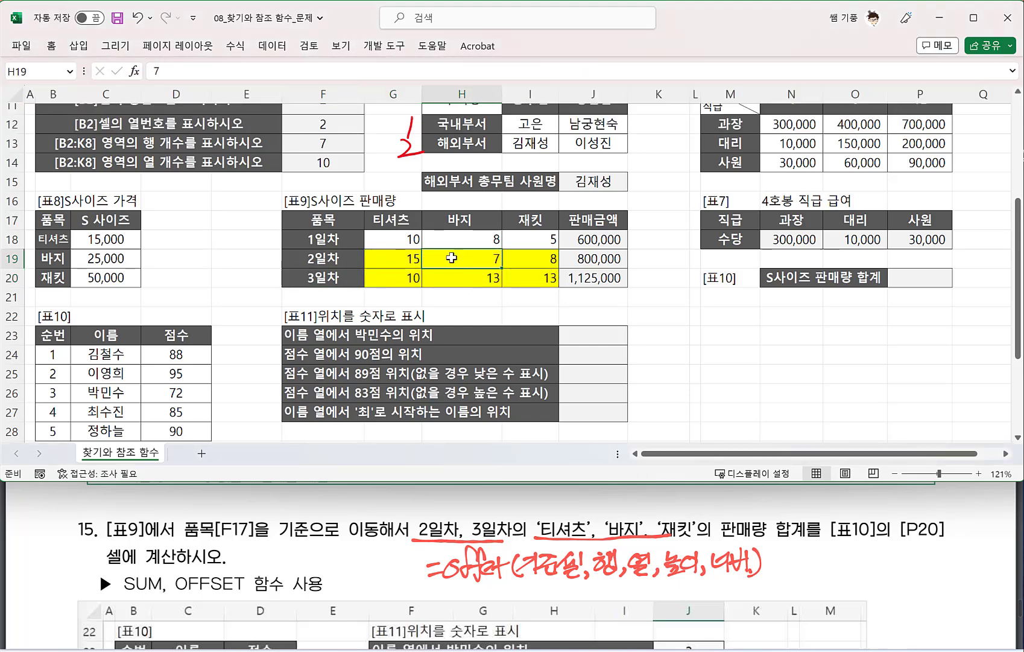
Step: Handwrite =Sum(범위) in red beside the OFFSET note, with P20 selected as the answer cell
left_click(908, 279)
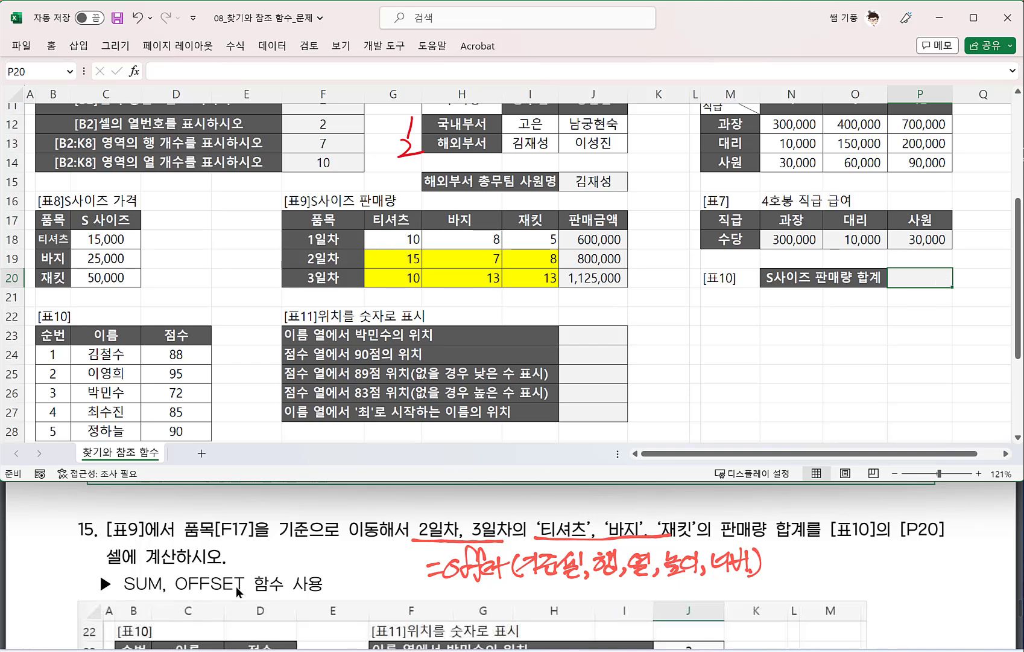
left_click_drag(800, 560, 813, 566)
mouse_move(830, 553)
left_mouse_down()
mouse_move(816, 569)
mouse_move(886, 571)
left_mouse_up()
mouse_move(881, 561)
left_mouse_down()
mouse_move(902, 551)
mouse_move(914, 564)
left_mouse_up()
left_click_drag(900, 564, 919, 573)
left_click_drag(921, 548, 929, 575)
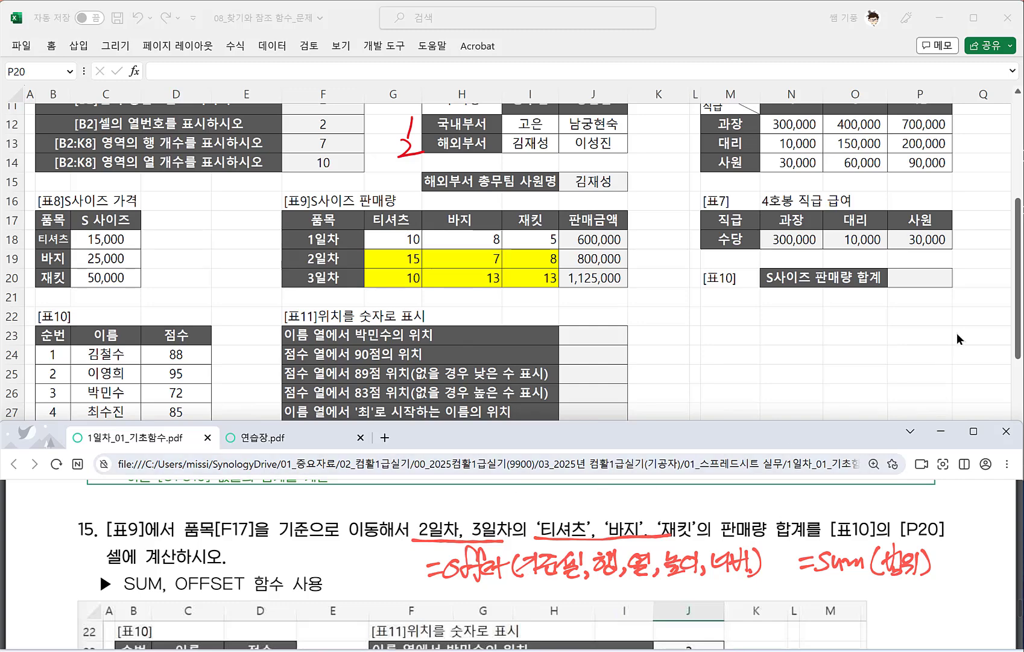
Step: Enter =OFFSET(F17,2,1,2,3) in P20 and check the spilled range against the highlighted quantities
left_click(1003, 408)
scroll(974, 372, "right", 5)
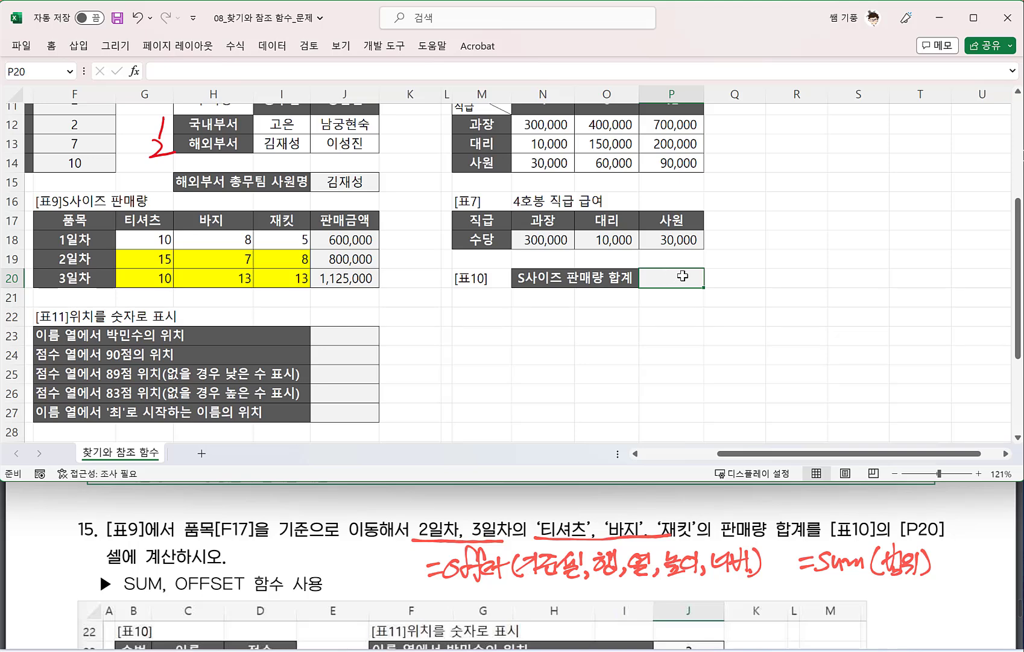
type("=O")
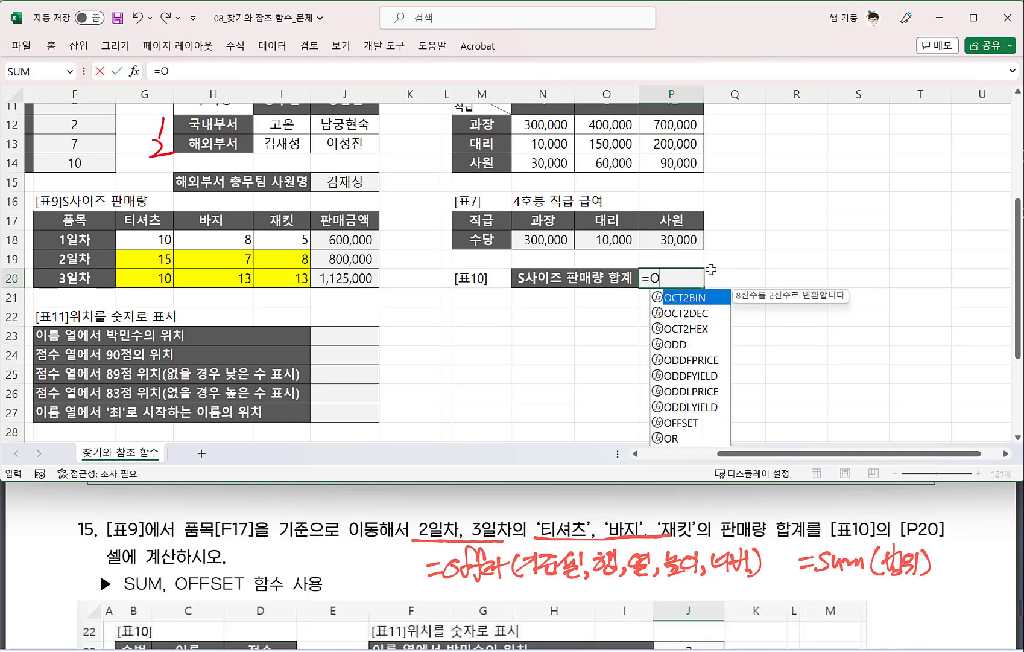
type("FFSET")
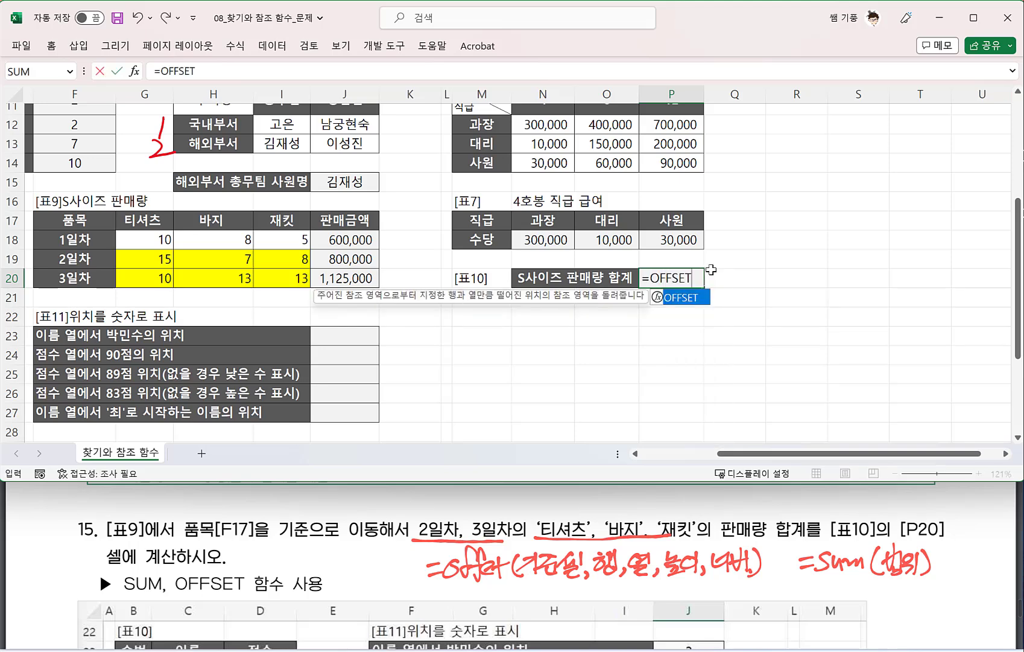
type("(")
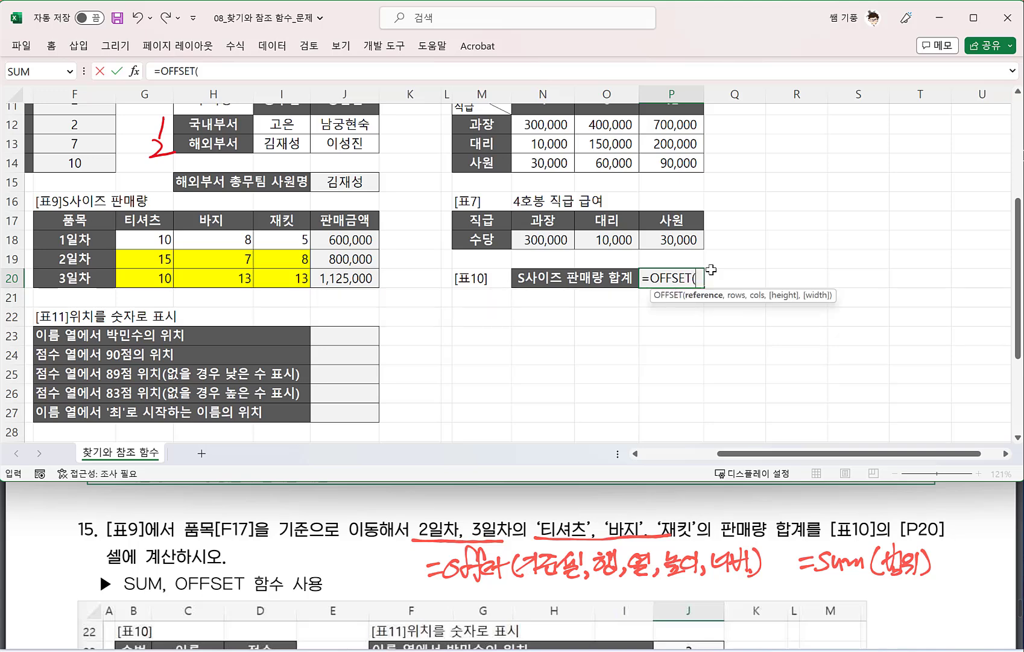
left_click(97, 225)
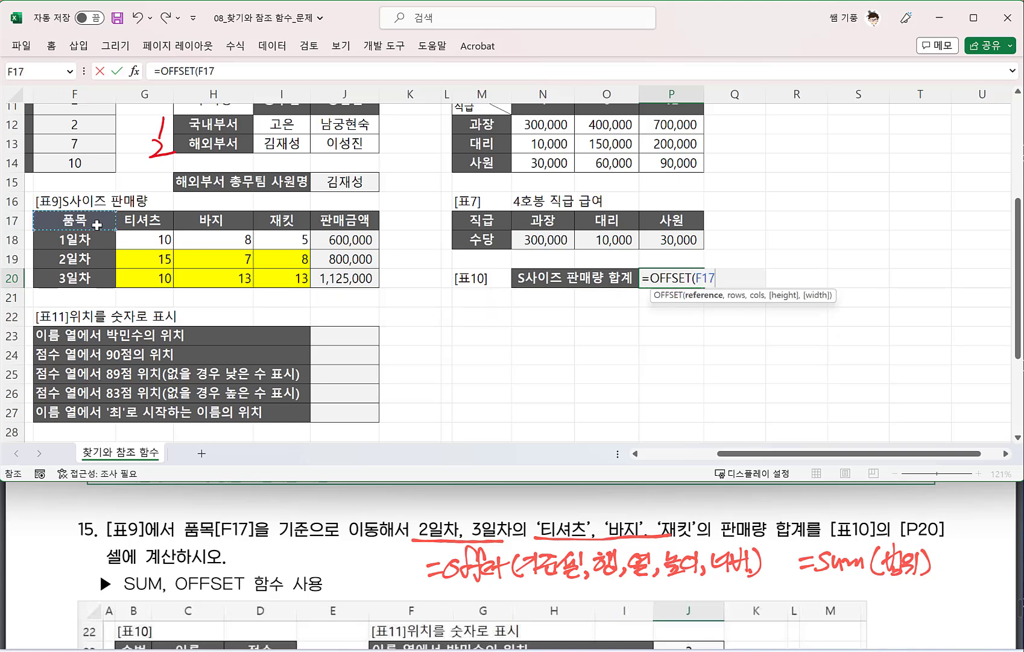
type(",")
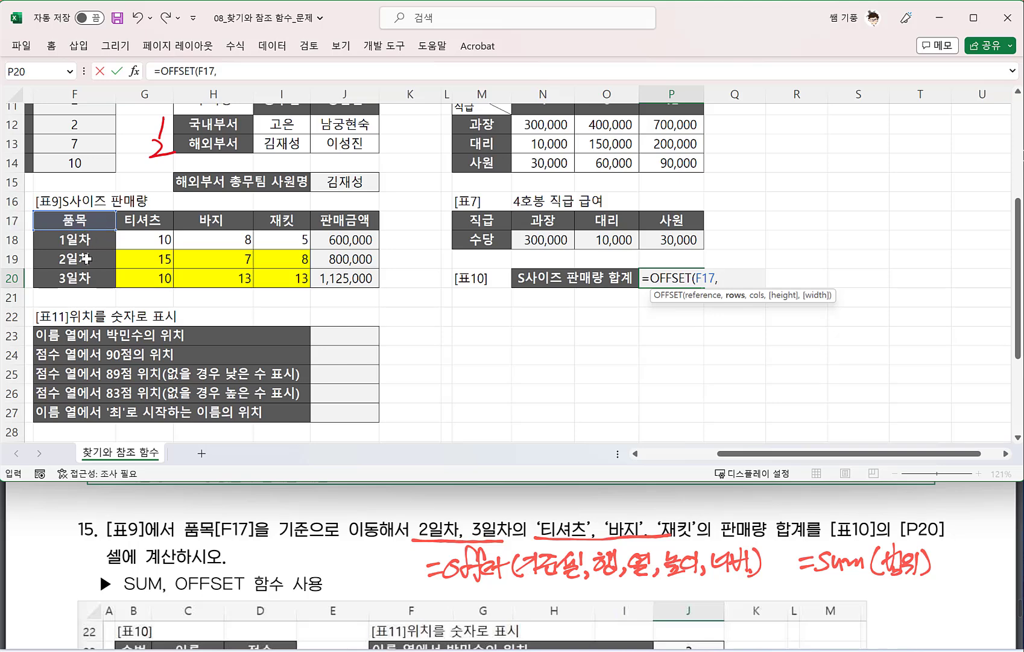
type("2,1,2,3")
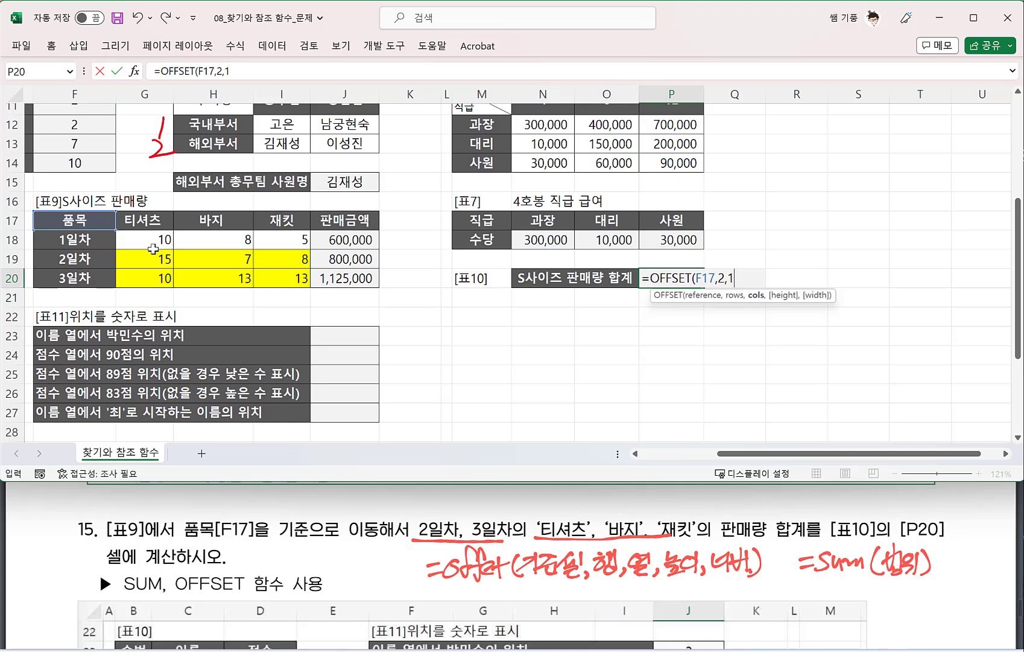
type(",2,")
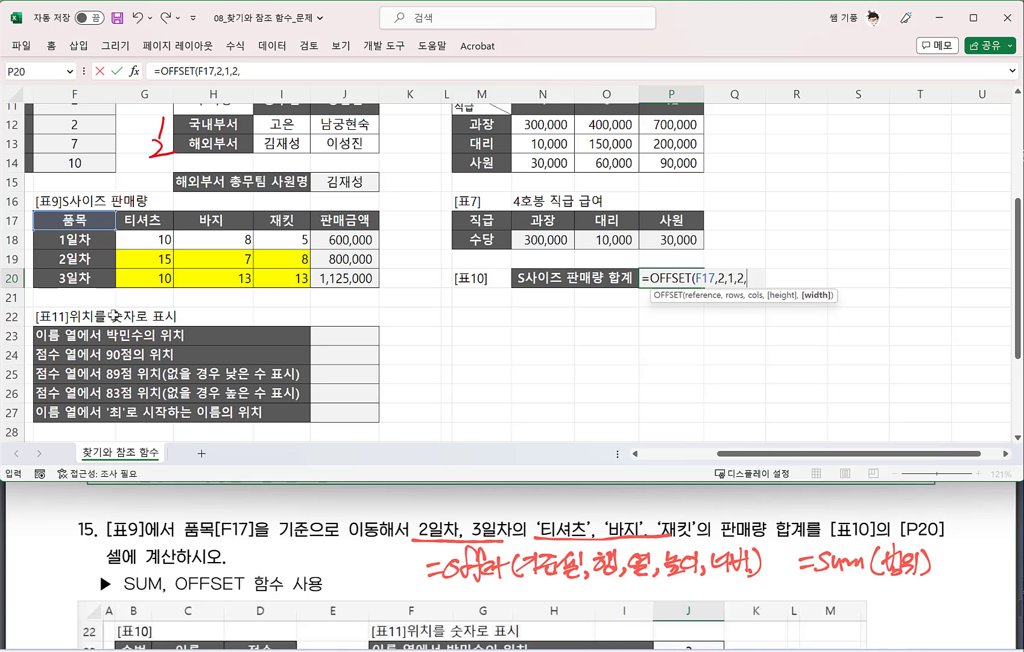
type("3)")
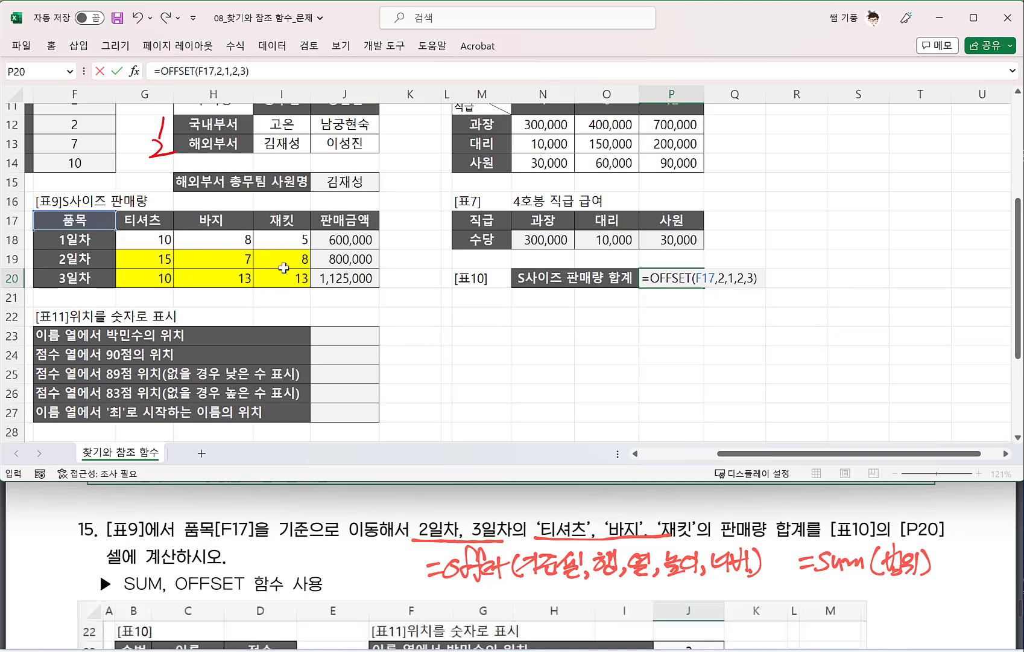
key("Return")
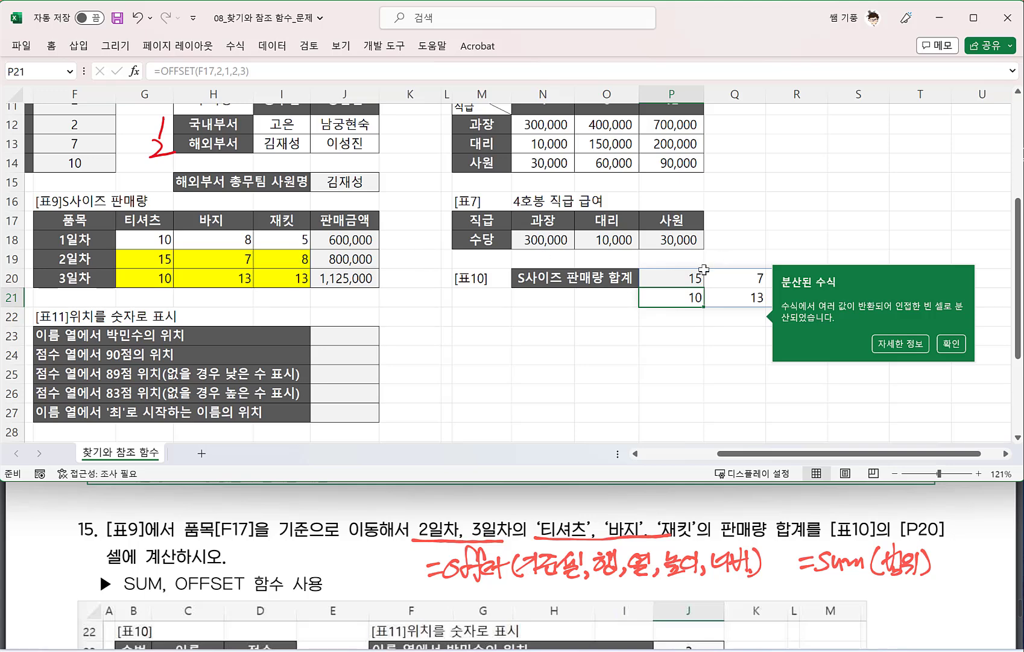
left_click_drag(730, 282, 802, 295)
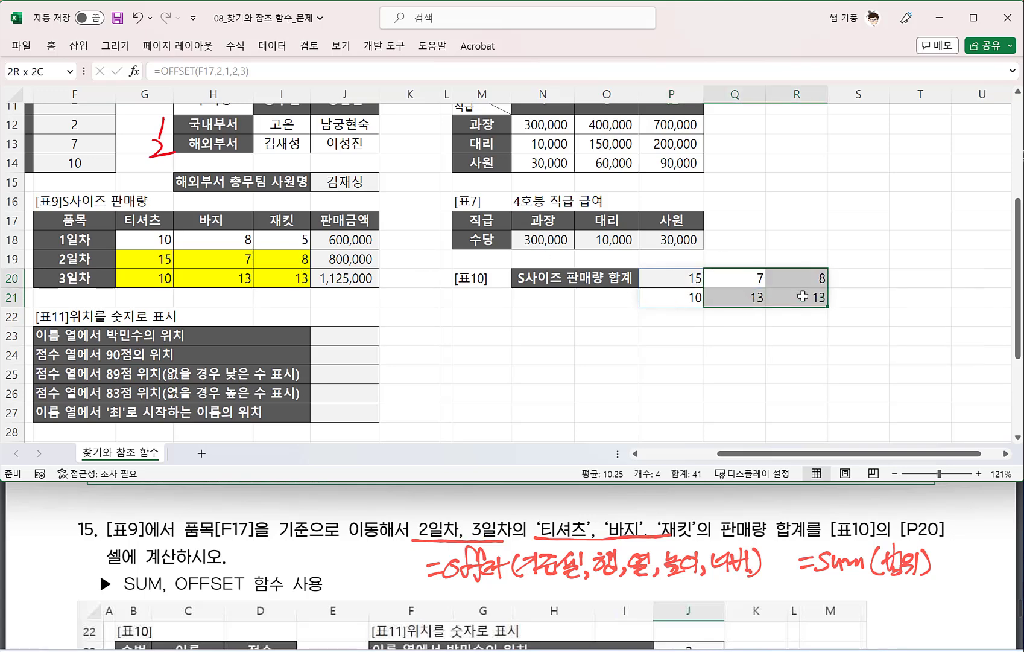
Step: Clear the spilled OFFSET result from P20:R21, closing the help pane, and leave P20 selected
key("Delete")
left_click(677, 339)
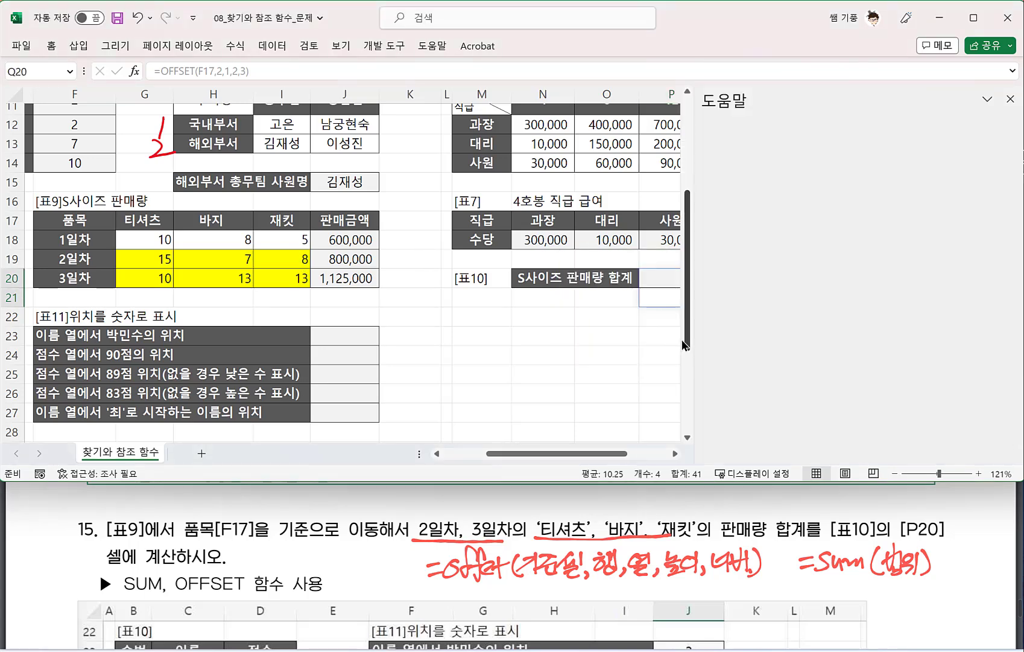
left_click(662, 310)
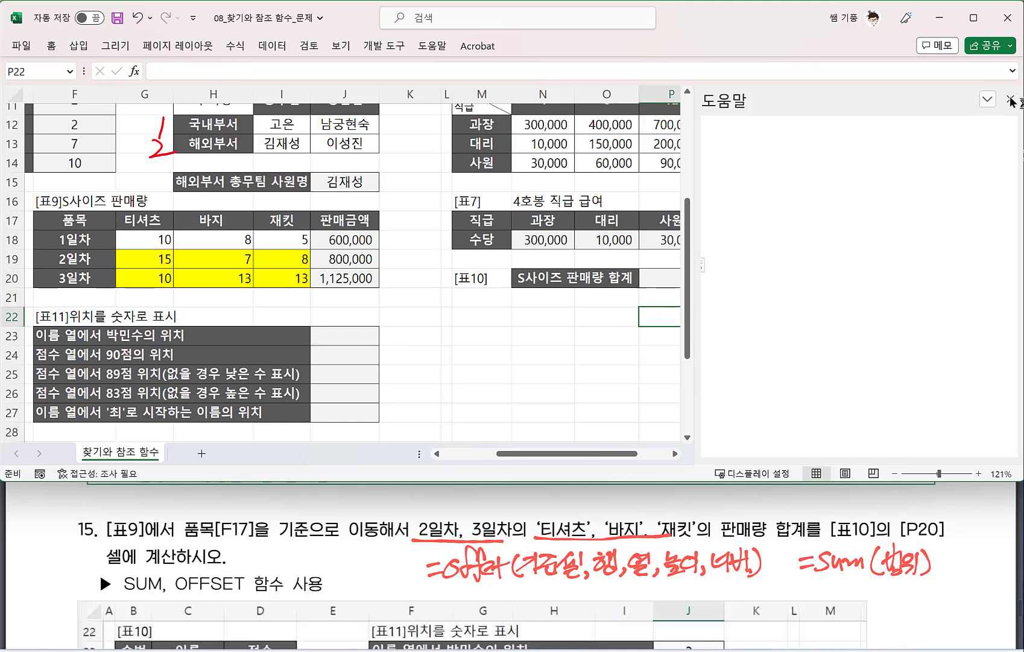
left_click(1007, 99)
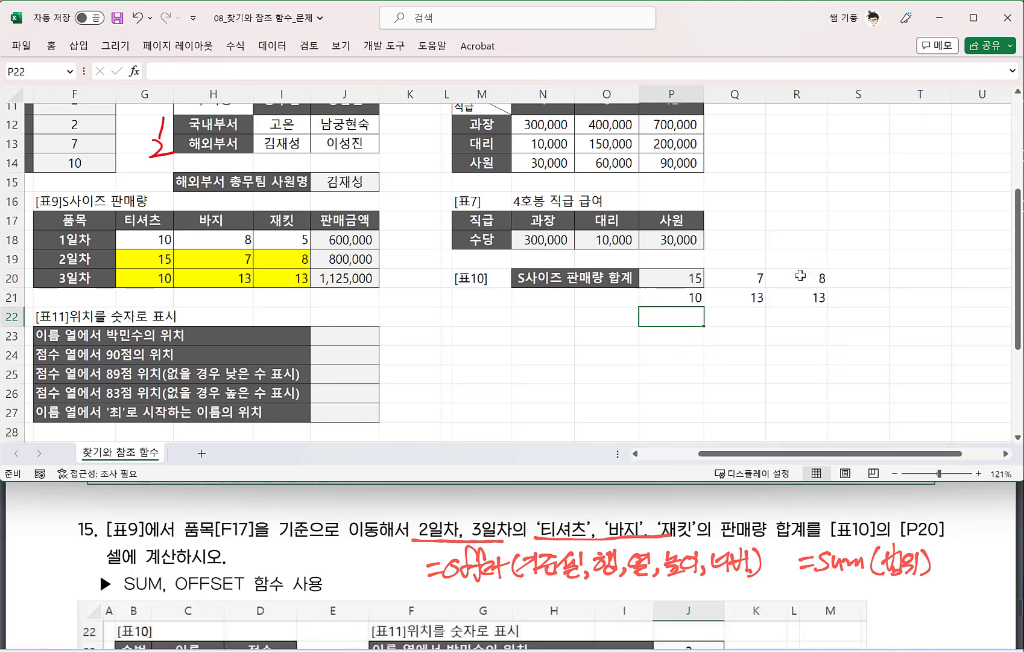
left_click(733, 282)
left_click_drag(686, 281, 820, 300)
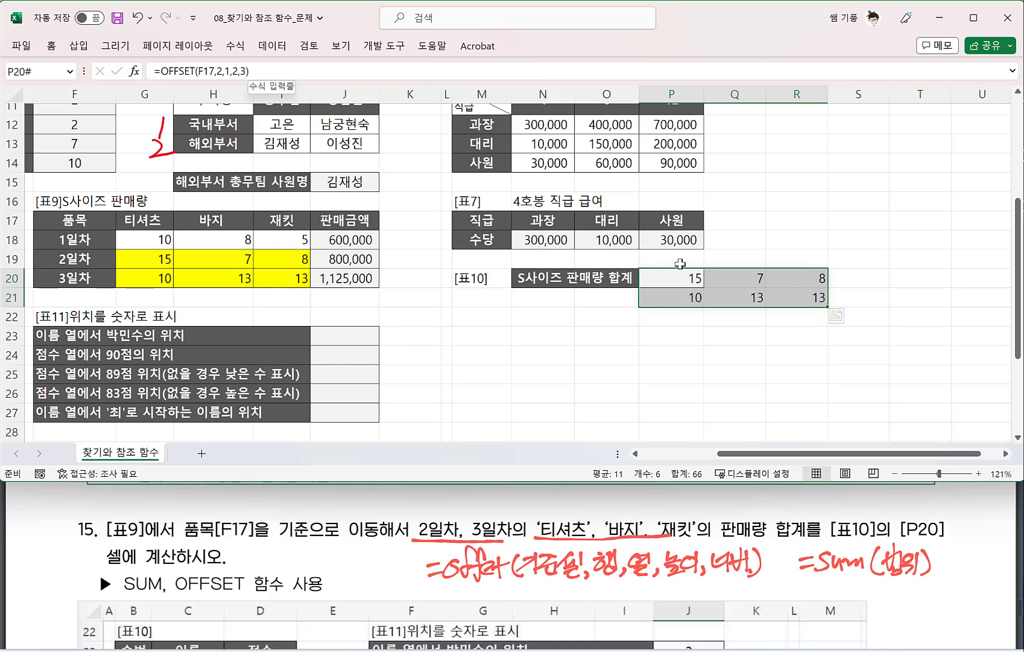
key("Delete")
left_click(675, 280)
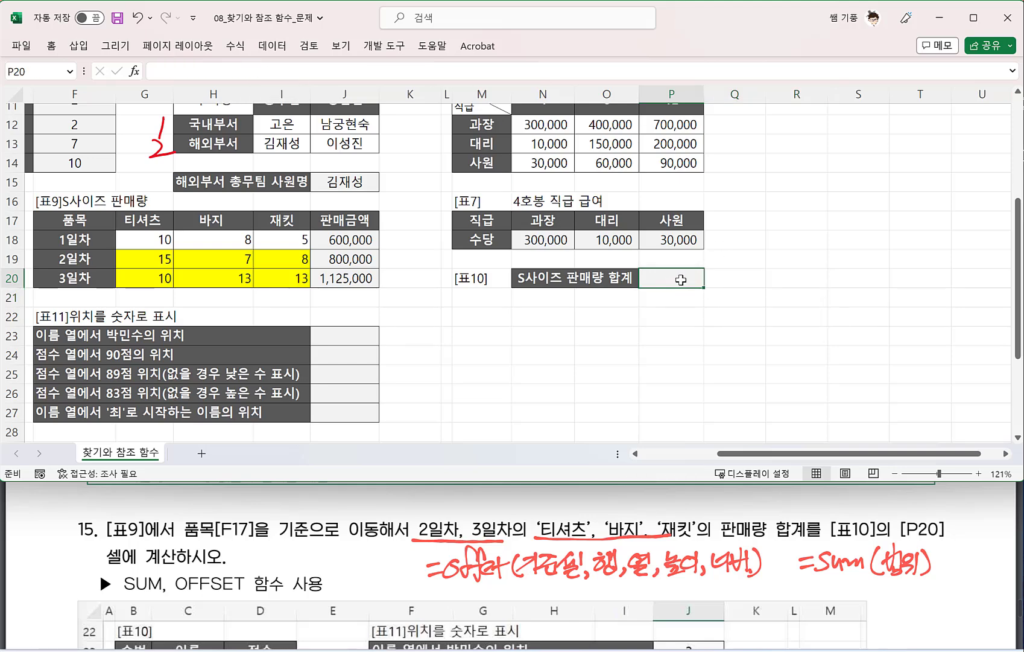
Step: Enter =OFFSET(F17,2,1) in P20 without the height and width arguments
type("=OF")
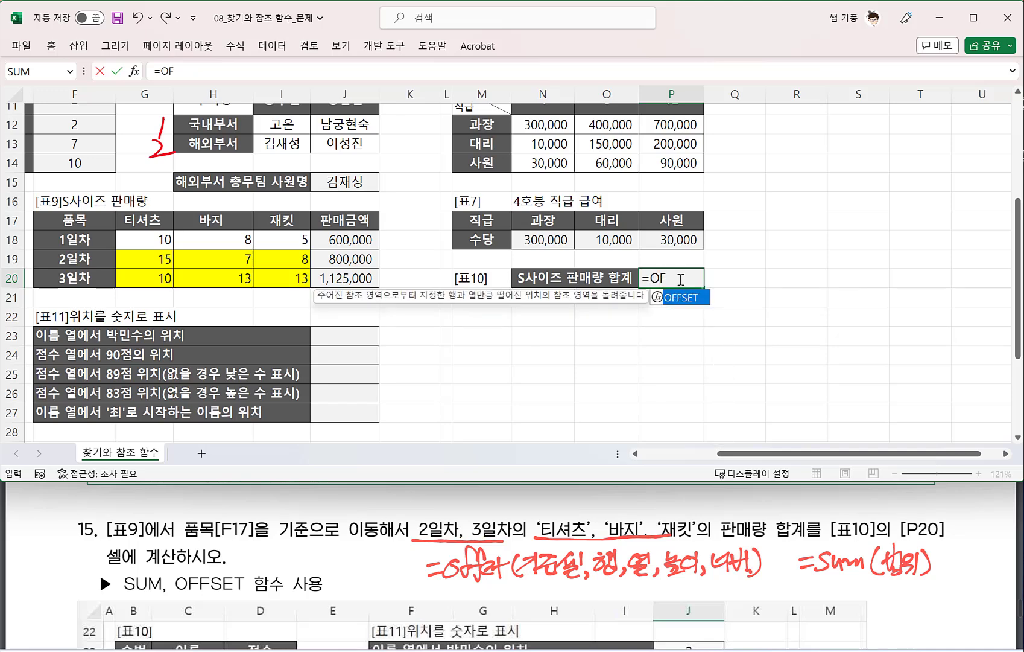
type("S")
key("BackSpace")
type("FSET(")
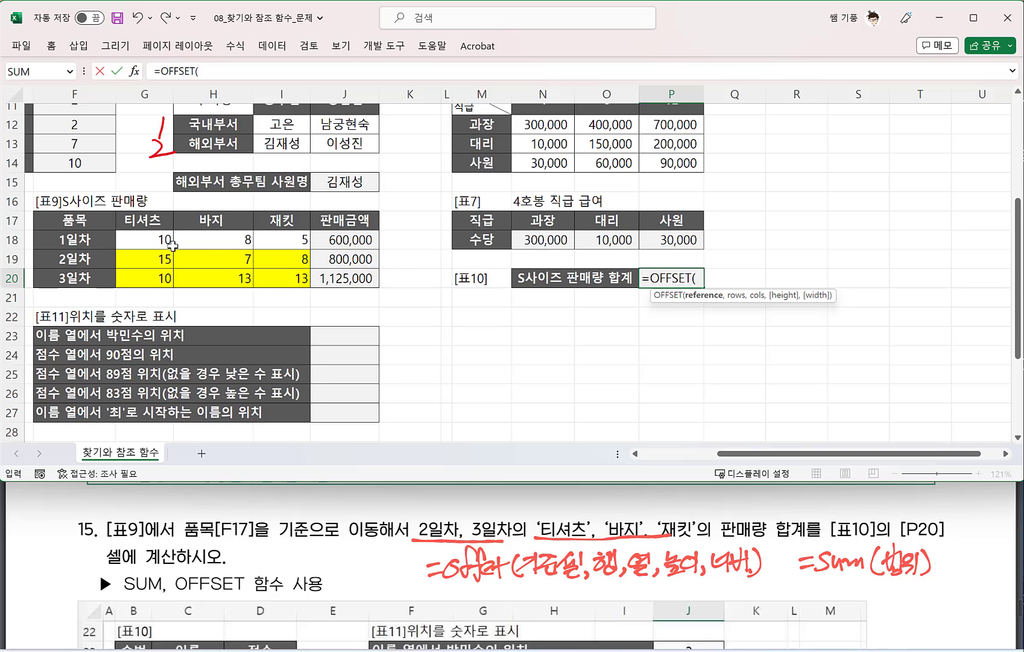
left_click(94, 220)
type(",")
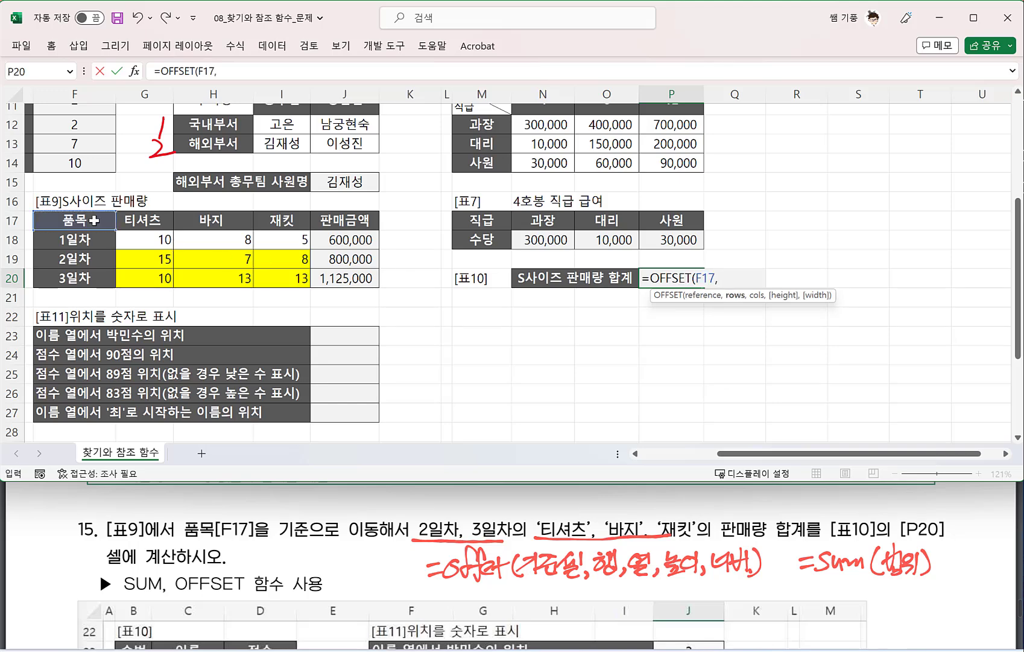
type("2,1)")
key("Return")
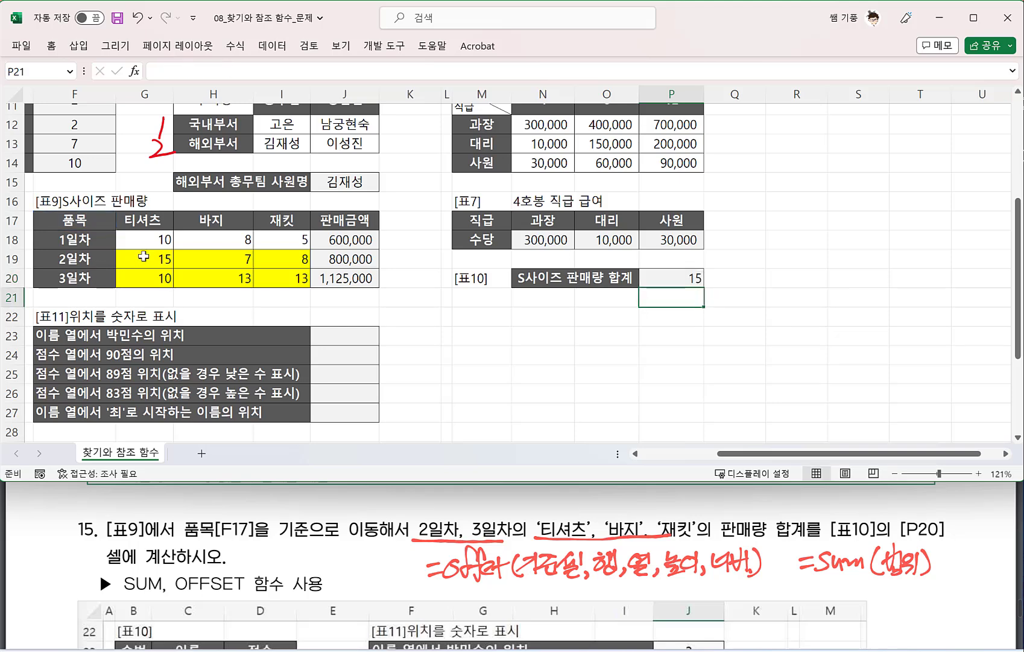
Step: Extend the OFFSET formula in P20 with a height of 2 and a width of 3
double_click(670, 278)
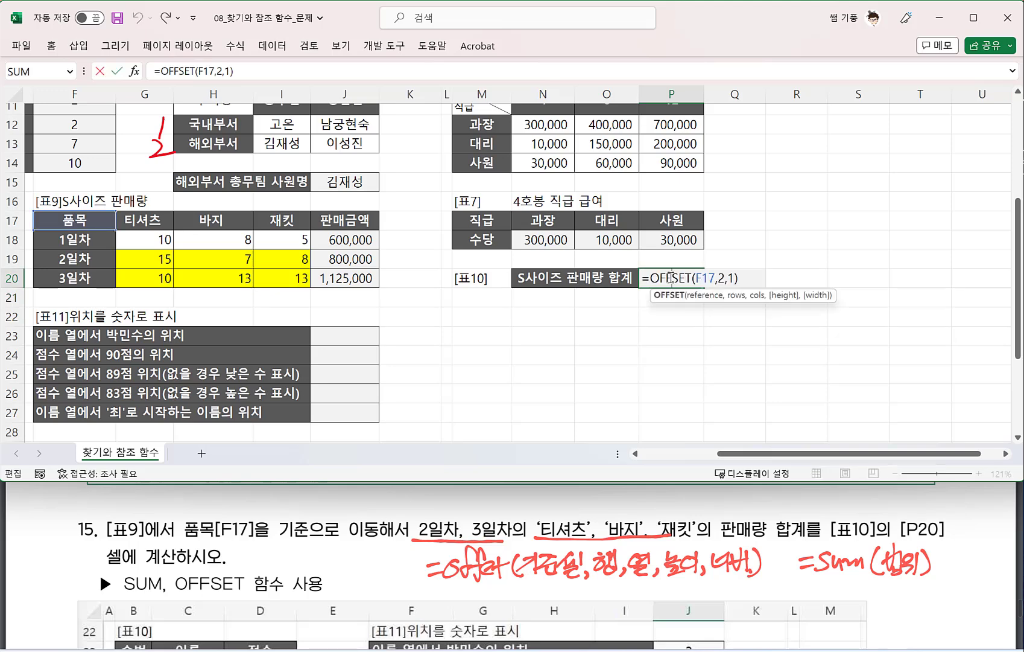
left_click(736, 278)
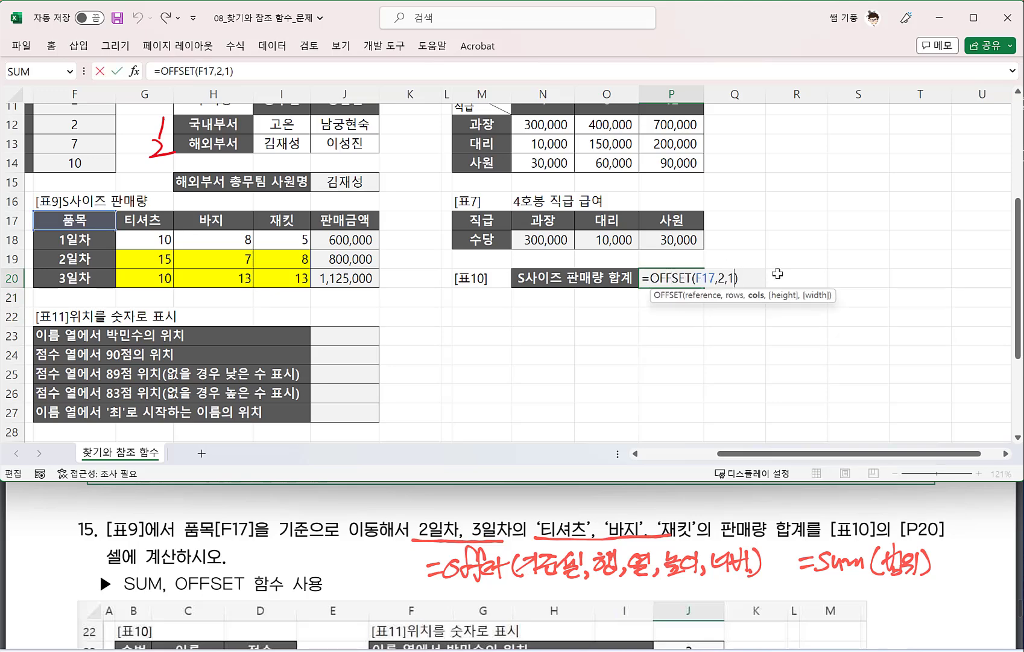
type(",")
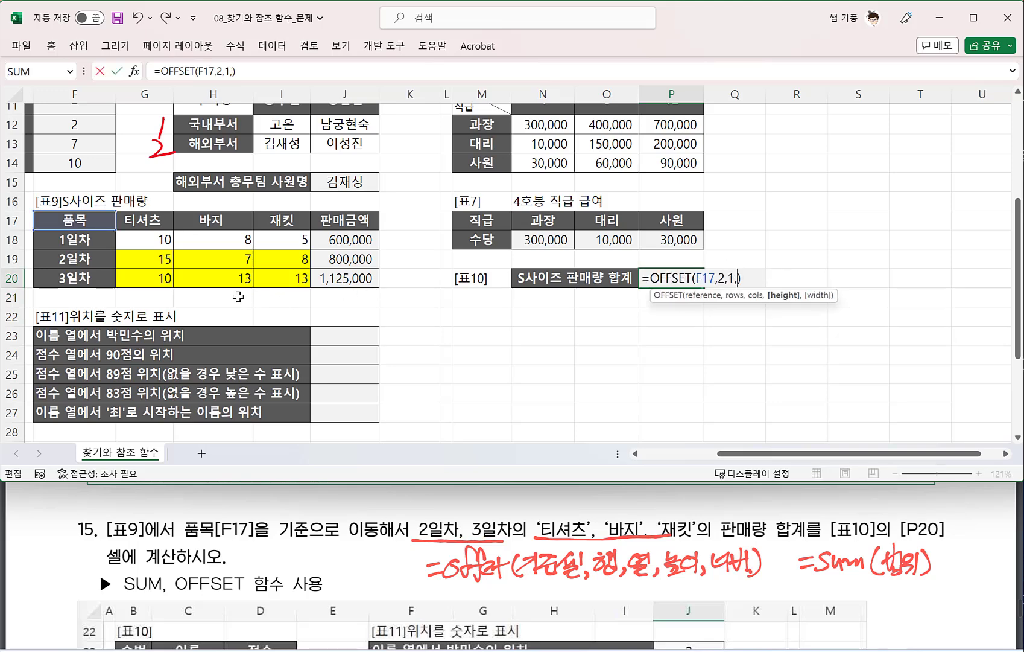
type("2,")
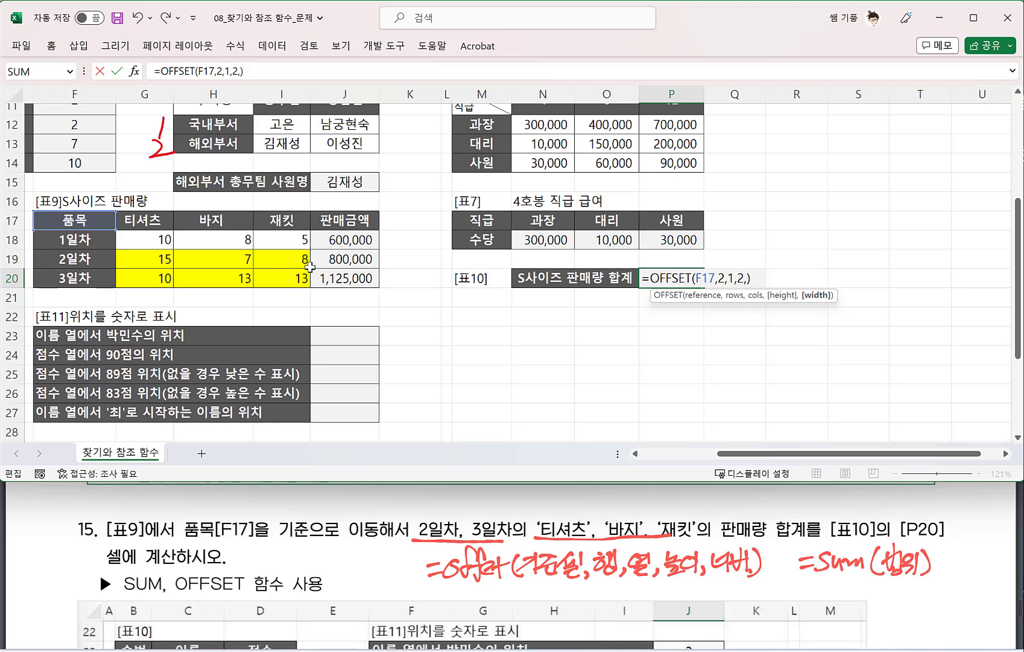
type("3")
Step: Wrap the P20 formula in SUM so that it reads =SUM(OFFSET(F17,2,1,2,3))
left_click(651, 282)
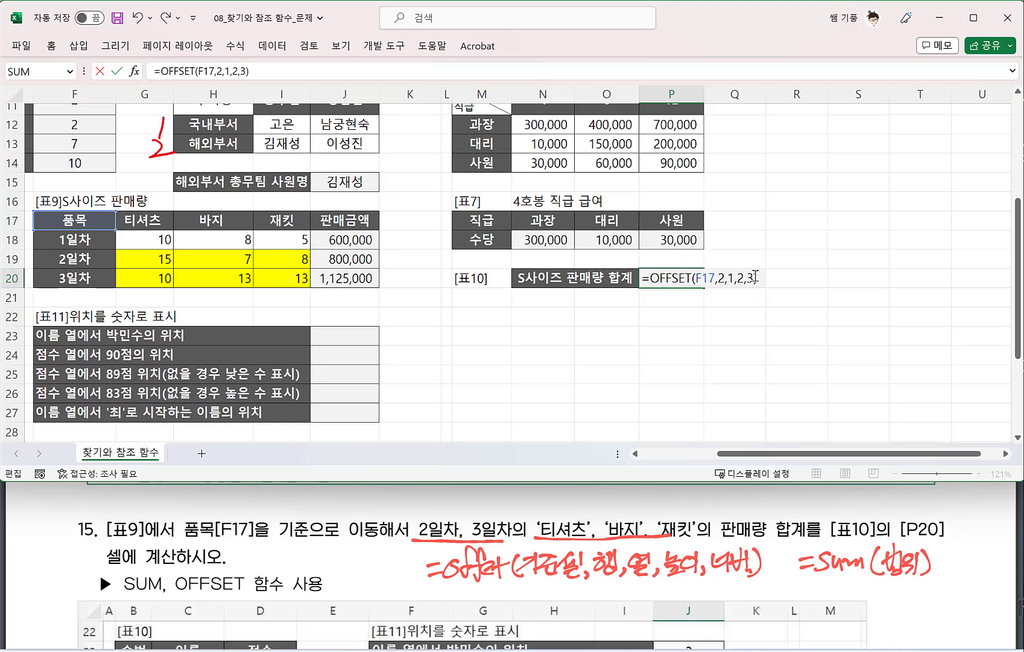
type("SUM")
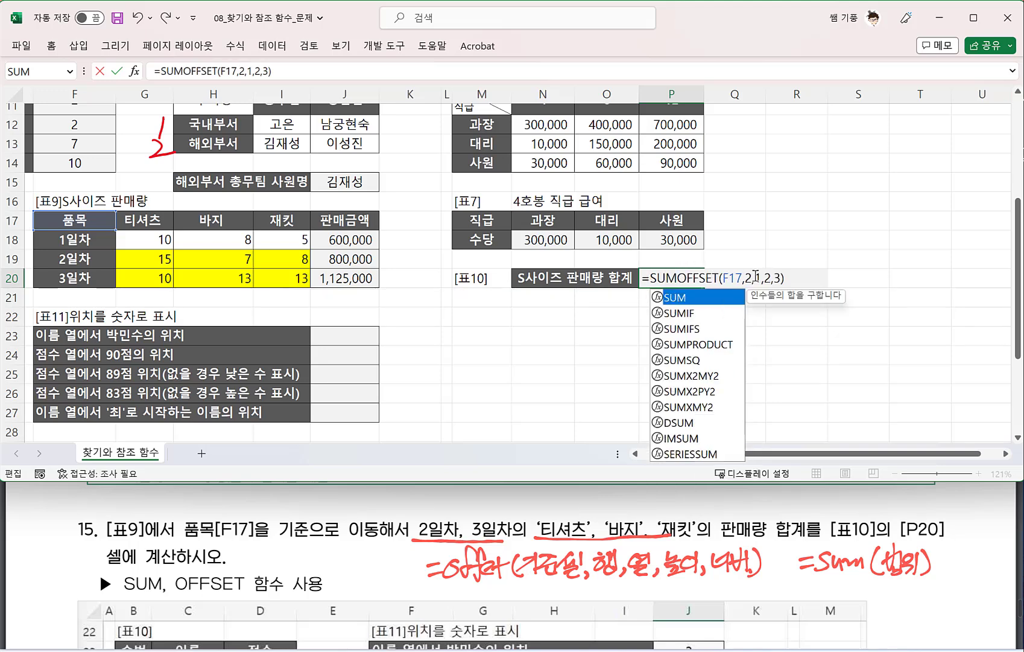
type("(")
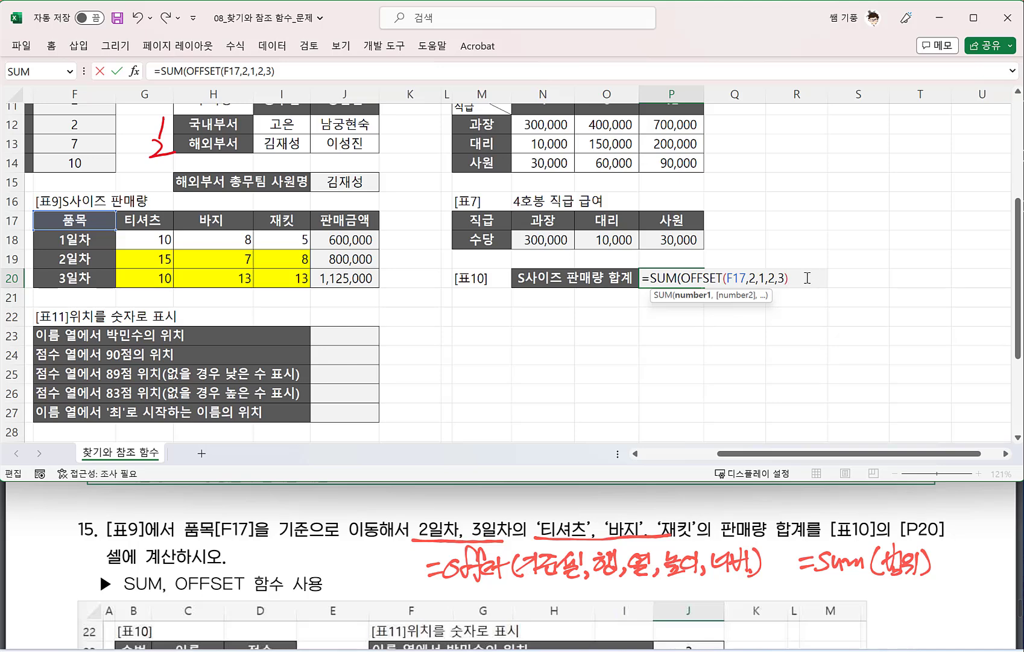
type(")")
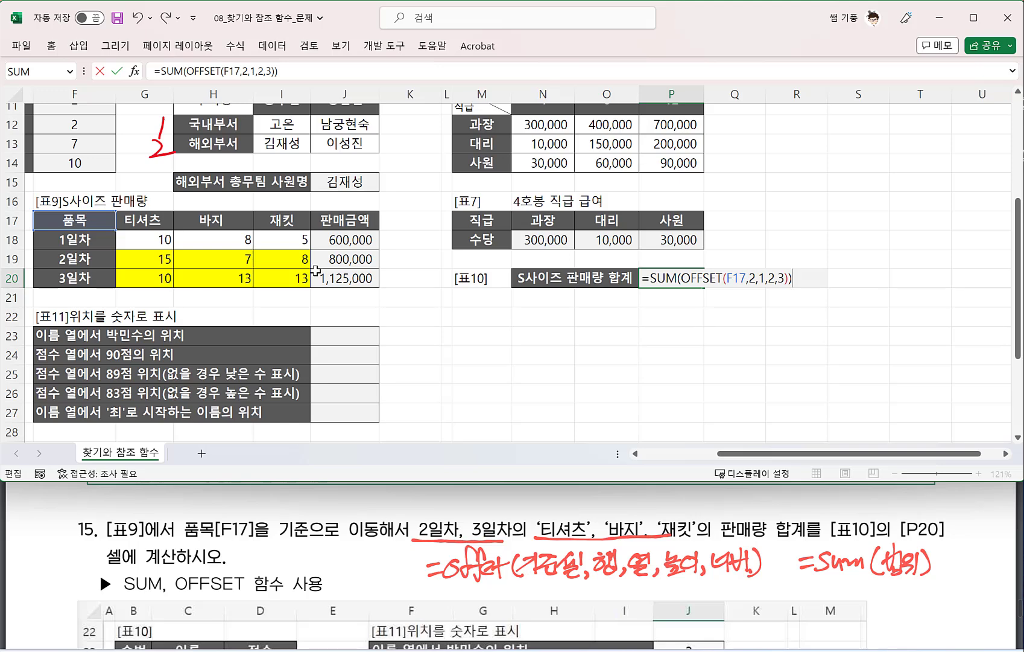
key("Return")
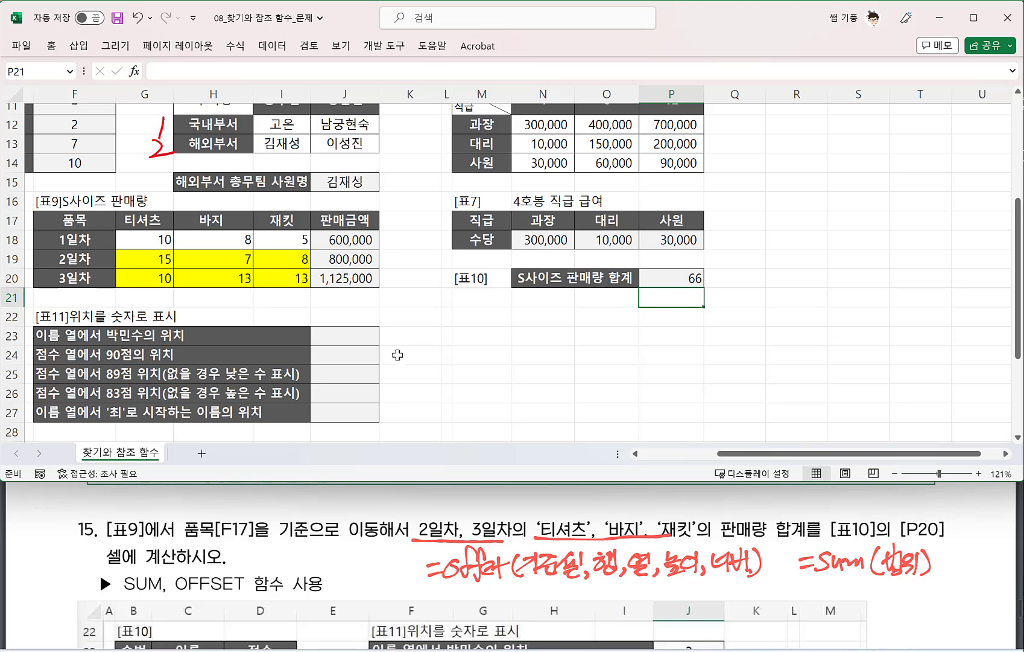
left_click(676, 282)
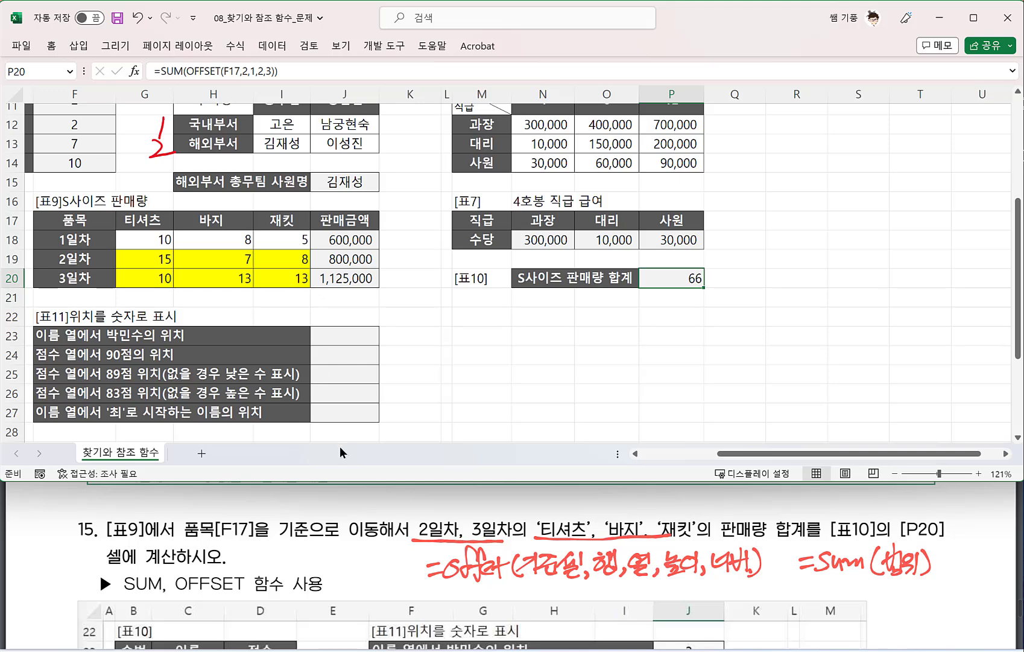
Step: Go past exercise 16 to 연습장.pdf and handwrite =Xmatch(찾을값, 범위, in red below the Match notes
scroll(310, 533, "down", 3)
scroll(309, 532, "down", 5)
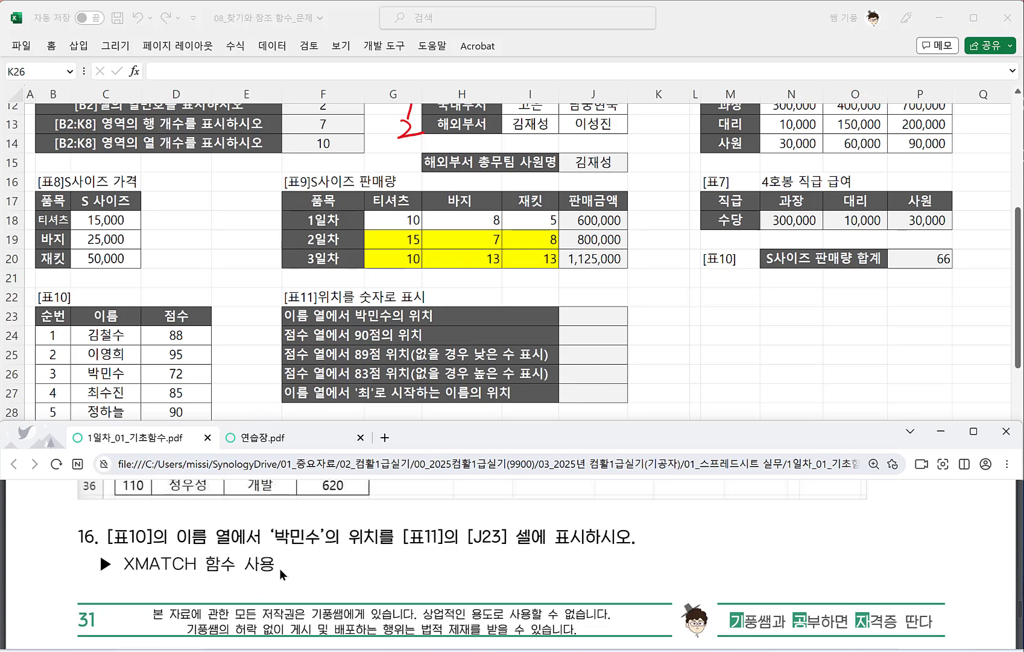
left_click(295, 434)
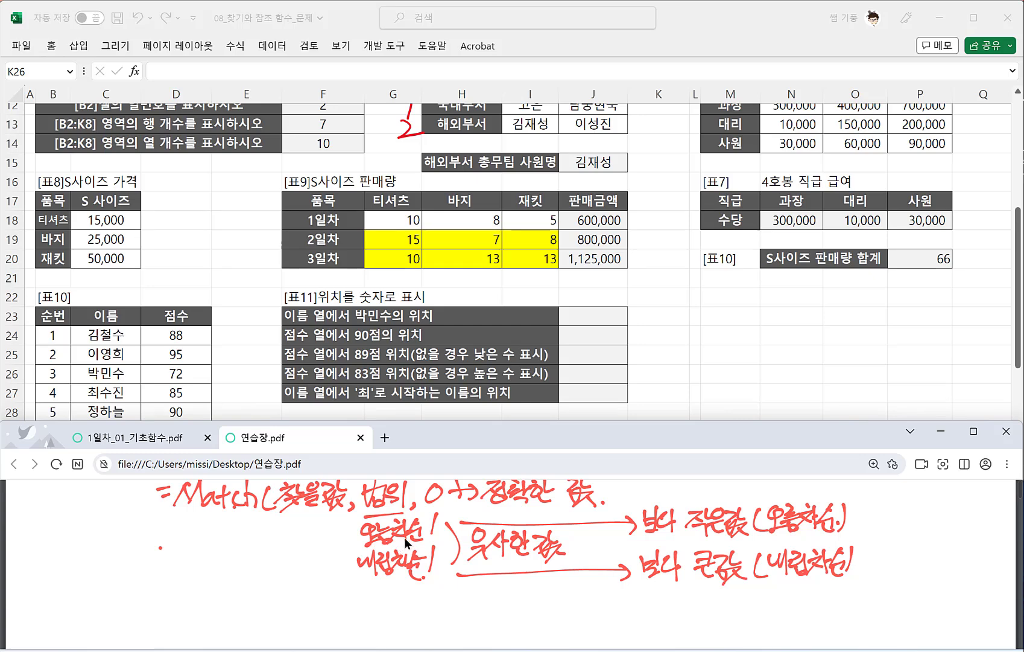
scroll(437, 524, "down", 1)
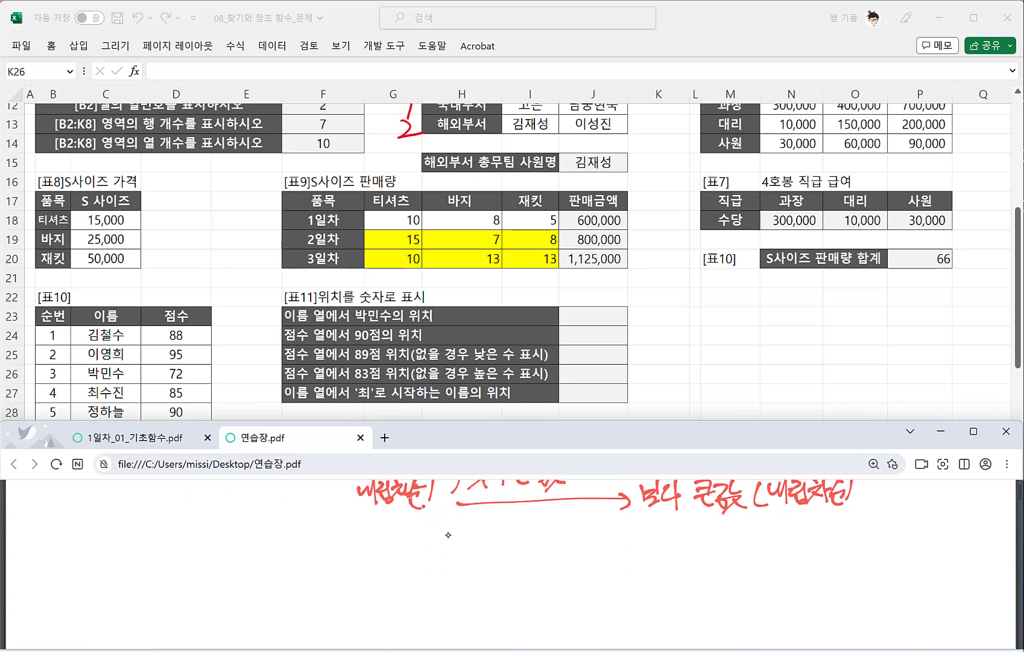
left_click_drag(148, 555, 161, 551)
left_click_drag(153, 561, 192, 567)
mouse_move(189, 541)
left_mouse_down()
mouse_move(169, 568)
mouse_move(233, 562)
mouse_move(247, 550)
left_mouse_up()
mouse_move(241, 540)
left_mouse_down()
mouse_move(240, 564)
mouse_move(270, 562)
left_mouse_up()
mouse_move(266, 526)
left_mouse_down()
mouse_move(264, 565)
mouse_move(290, 567)
left_mouse_up()
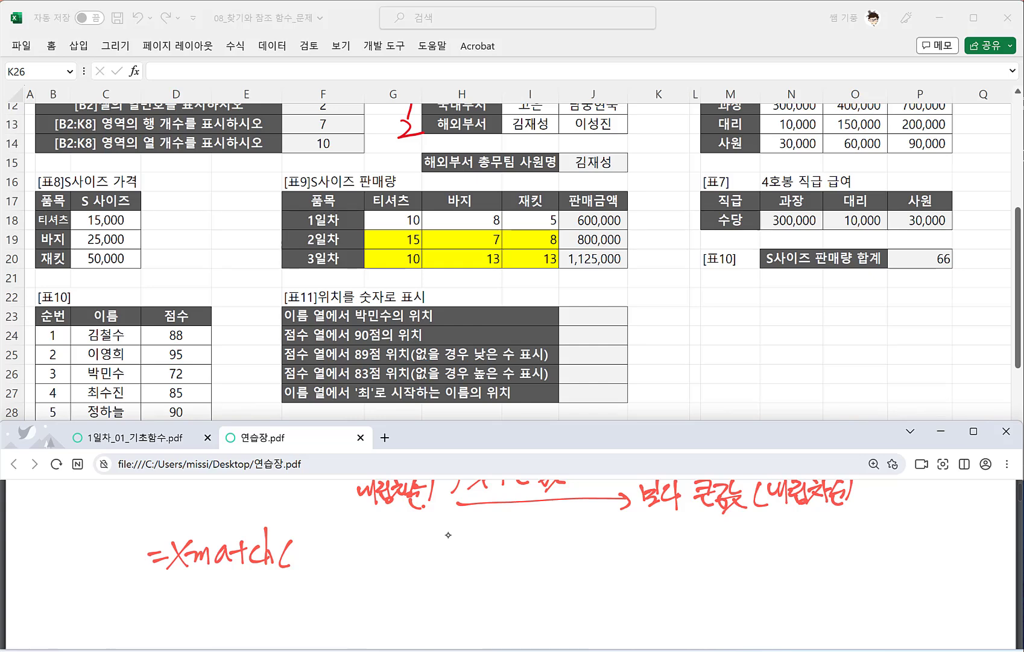
mouse_move(301, 540)
left_mouse_down()
mouse_move(293, 562)
mouse_move(320, 564)
mouse_move(308, 567)
mouse_move(348, 557)
mouse_move(364, 571)
mouse_move(388, 551)
left_mouse_up()
left_click_drag(387, 539, 394, 565)
mouse_move(398, 540)
left_mouse_down()
mouse_move(405, 552)
mouse_move(398, 543)
left_mouse_up()
left_click_drag(391, 555, 409, 557)
left_click_drag(413, 540, 412, 570)
left_click_drag(421, 562, 417, 572)
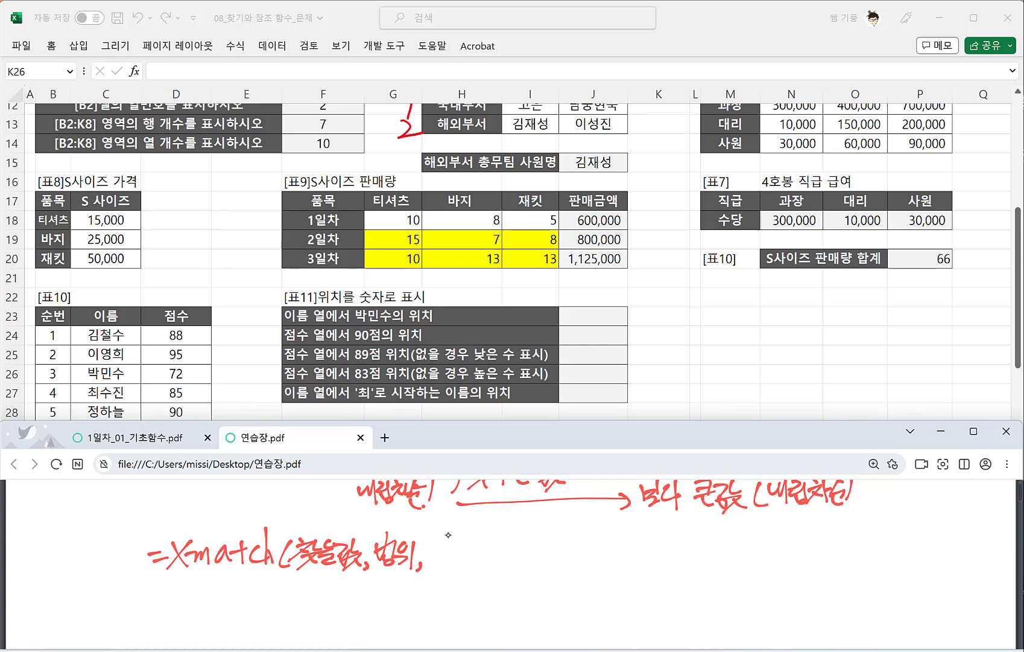
Step: Handwrite the match modes 0, 1, -1 and 2 as the next Xmatch argument and label 0 as 정확한 값
mouse_move(448, 543)
left_mouse_down()
mouse_move(442, 588)
mouse_move(442, 563)
left_mouse_up()
scroll(447, 534, "down", 1)
mouse_move(453, 550)
left_mouse_down()
mouse_move(435, 597)
mouse_move(454, 600)
left_mouse_up()
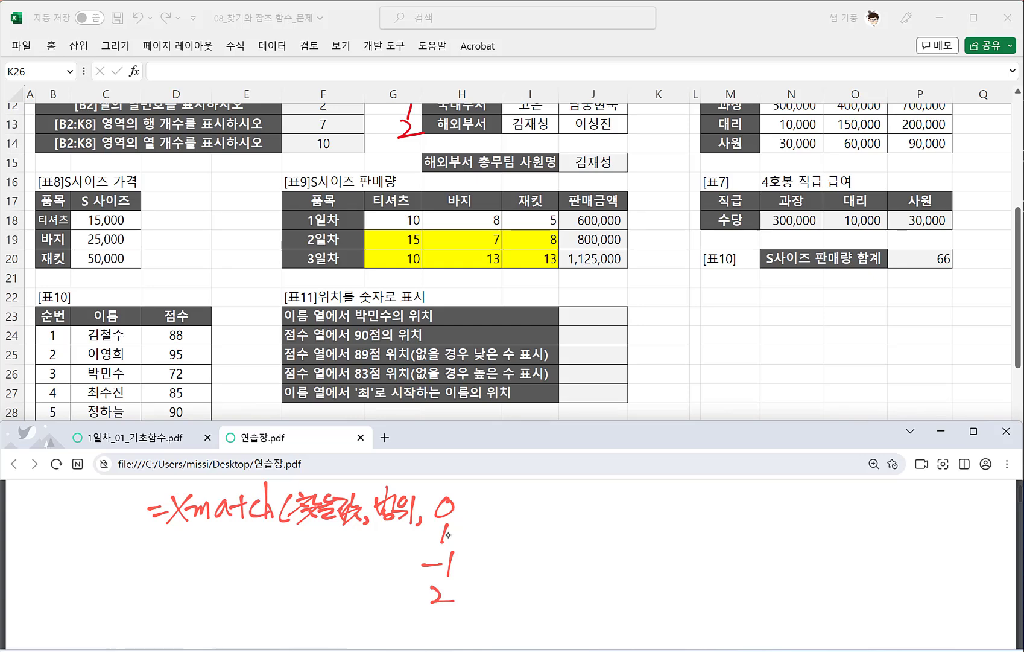
mouse_move(463, 493)
left_mouse_down()
mouse_move(464, 519)
mouse_move(514, 495)
mouse_move(525, 518)
mouse_move(553, 510)
left_mouse_up()
left_click_drag(558, 490, 561, 517)
left_click_drag(569, 497, 585, 500)
left_click_drag(585, 490, 594, 502)
left_click_drag(573, 501, 588, 517)
left_click_drag(579, 507, 599, 521)
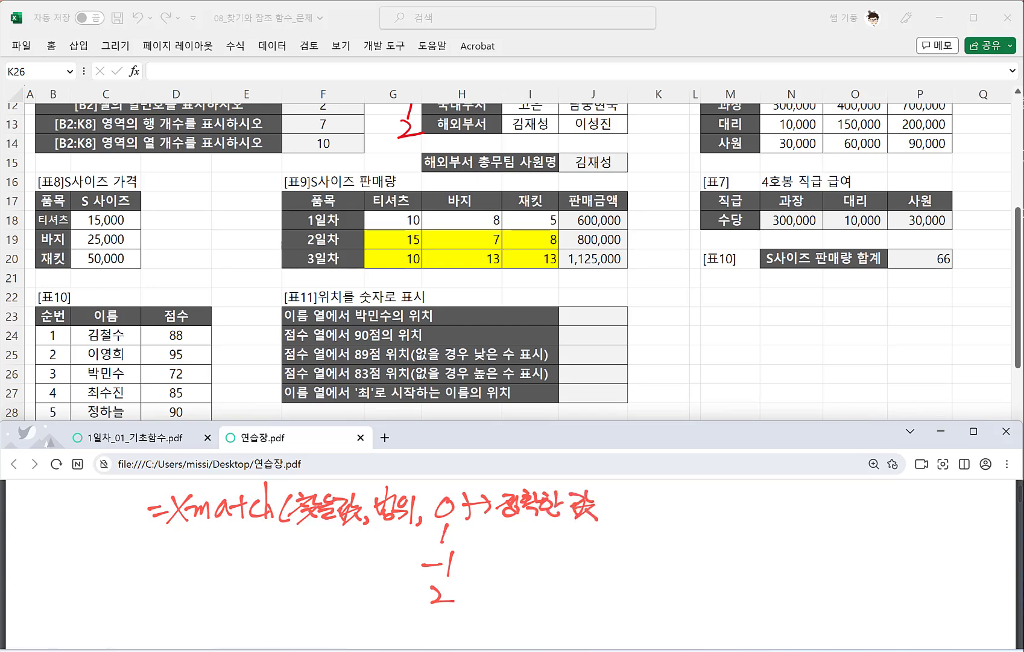
Step: Handwrite an arrow and the label 보다 큰값 beside match mode 1
left_click_drag(458, 534, 484, 533)
left_click_drag(478, 524, 478, 541)
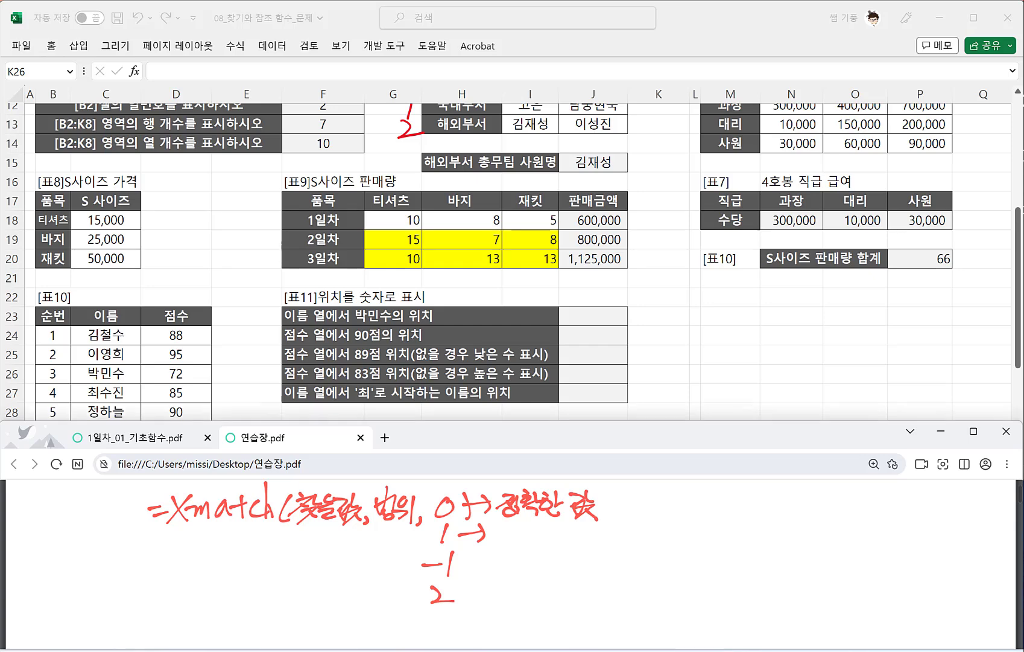
left_click_drag(493, 523, 494, 537)
left_click_drag(505, 521, 518, 541)
mouse_move(522, 520)
left_mouse_down()
mouse_move(526, 550)
mouse_move(561, 534)
left_mouse_up()
left_click_drag(564, 526, 558, 550)
left_click_drag(561, 532, 576, 549)
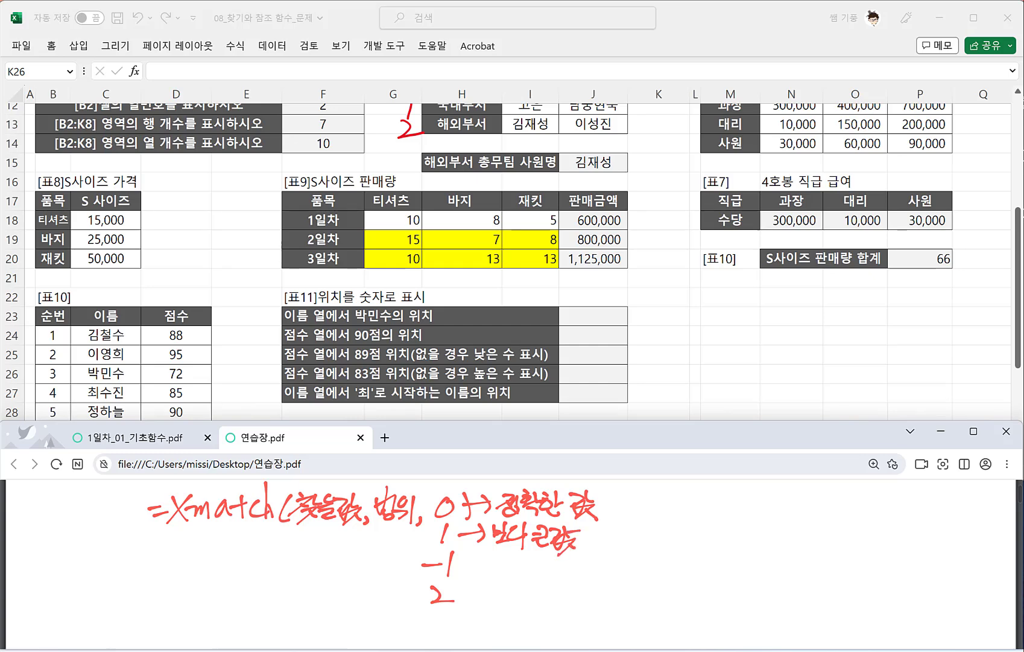
Step: Compare with the Match notes above, and handwrite an arrow and the label 보다 작은값 beside match mode -1
scroll(511, 564, "up", 3)
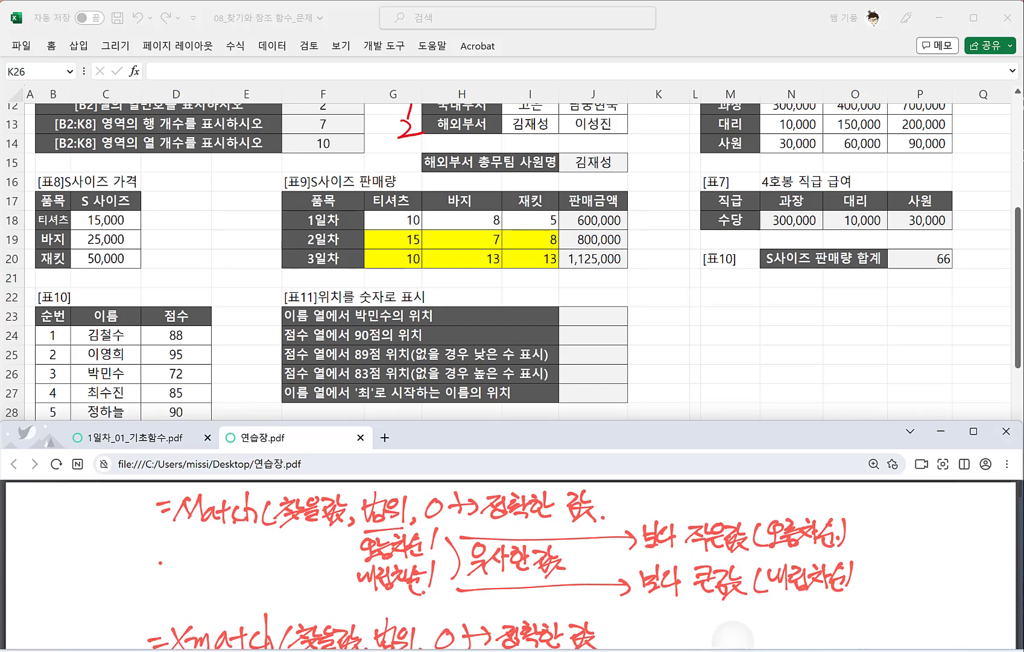
scroll(733, 633, "down", 1)
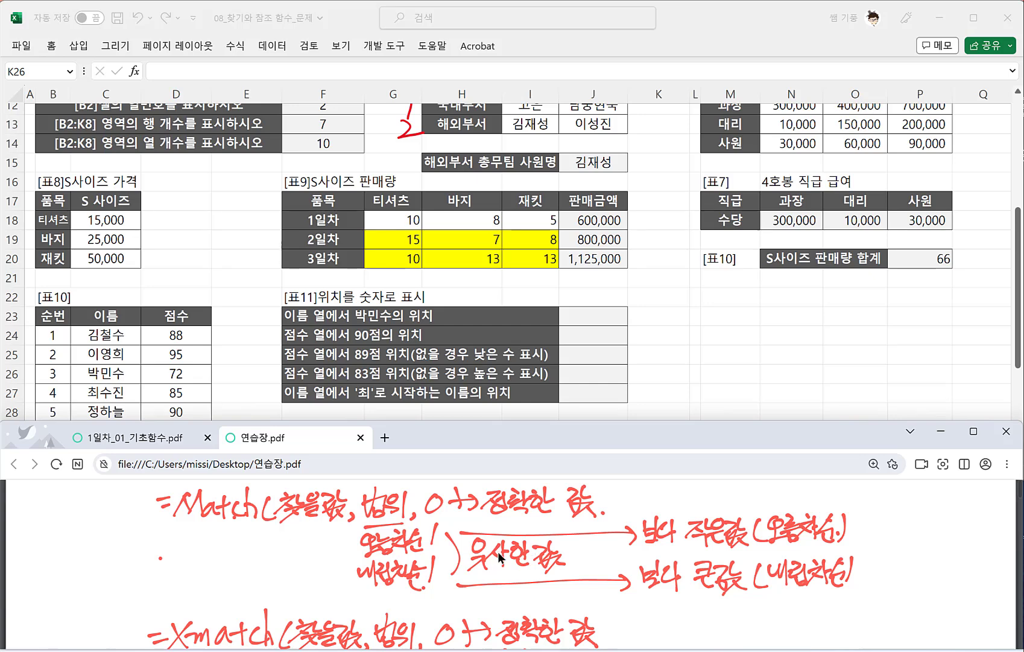
scroll(542, 558, "down", 3)
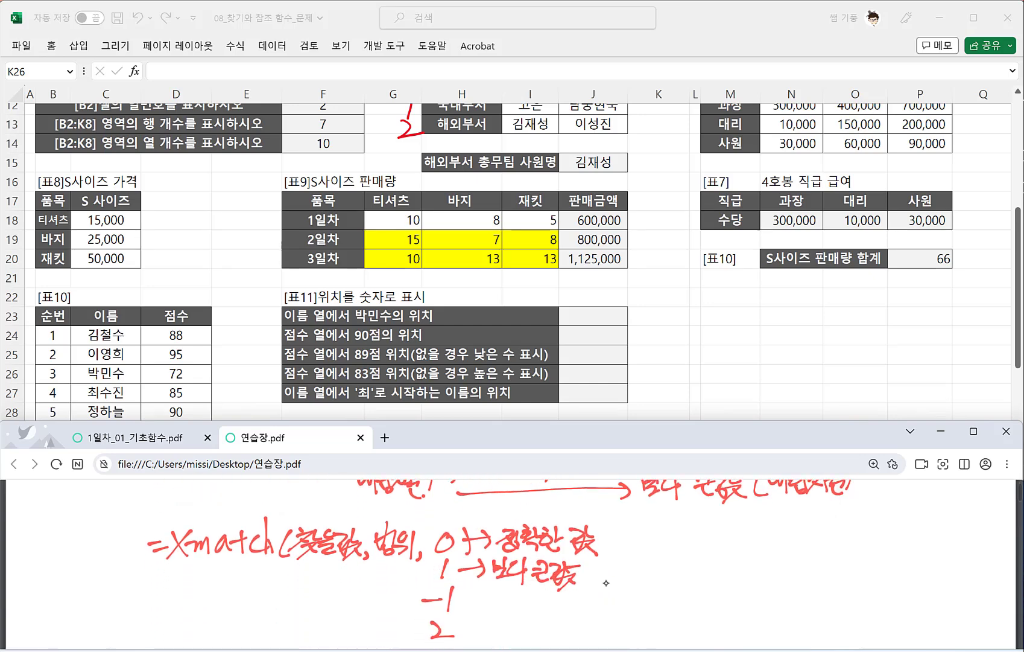
mouse_move(462, 601)
left_mouse_down()
mouse_move(486, 599)
mouse_move(473, 607)
left_mouse_up()
left_click_drag(506, 590, 505, 605)
left_click_drag(495, 601, 505, 605)
left_click_drag(492, 612, 520, 596)
left_click_drag(512, 599, 523, 614)
mouse_move(523, 603)
left_mouse_down()
mouse_move(555, 593)
mouse_move(541, 610)
left_mouse_up()
left_click_drag(548, 601, 565, 605)
mouse_move(548, 607)
left_mouse_down()
mouse_move(563, 616)
mouse_move(575, 590)
left_mouse_up()
left_click_drag(568, 599, 583, 598)
left_click_drag(563, 602, 586, 609)
mouse_move(587, 593)
left_mouse_down()
mouse_move(588, 604)
mouse_move(605, 599)
left_mouse_up()
left_click_drag(604, 597, 610, 595)
left_click_drag(592, 599, 595, 609)
mouse_move(609, 600)
left_mouse_down()
mouse_move(598, 620)
mouse_move(616, 612)
left_mouse_up()
scroll(605, 583, "down", 1)
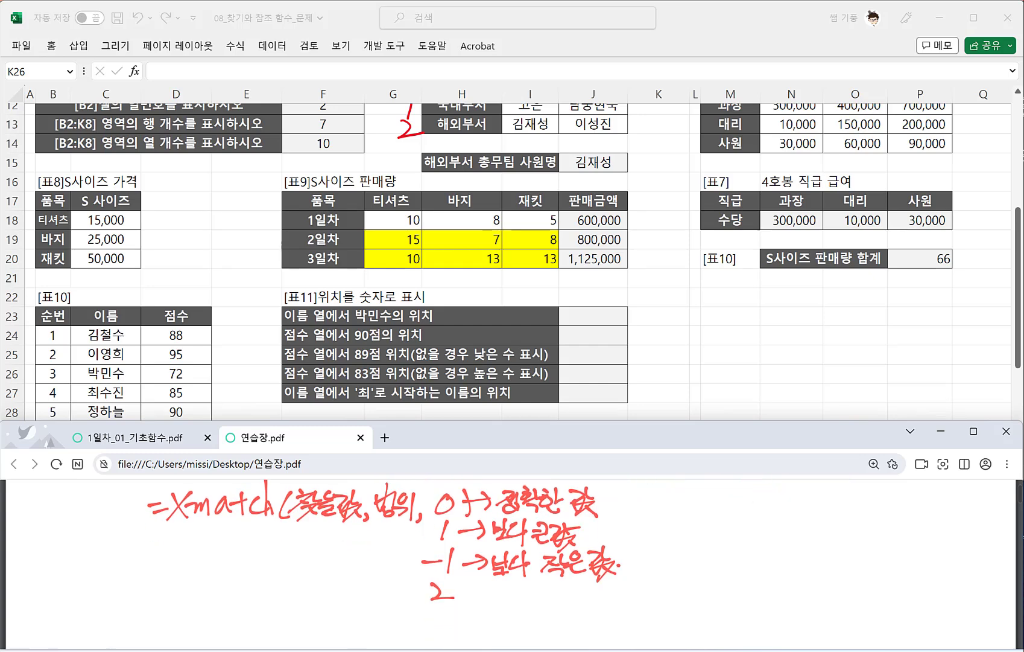
Step: Handwrite an arrow, the label 와일드카드(만능문자) and the symbols ?, * beside match mode 2
left_click_drag(466, 597, 483, 596)
mouse_move(475, 589)
left_mouse_down()
mouse_move(475, 606)
mouse_move(505, 603)
left_mouse_up()
mouse_move(495, 608)
left_mouse_down()
mouse_move(514, 603)
mouse_move(514, 619)
left_mouse_up()
left_click_drag(512, 599, 520, 599)
left_click_drag(520, 592, 525, 590)
mouse_move(531, 583)
left_mouse_down()
mouse_move(534, 612)
mouse_move(542, 597)
mouse_move(561, 608)
mouse_move(568, 600)
left_mouse_up()
mouse_move(570, 588)
left_mouse_down()
mouse_move(573, 609)
mouse_move(583, 590)
left_mouse_up()
left_click_drag(578, 590, 604, 608)
mouse_move(608, 580)
left_mouse_down()
mouse_move(605, 602)
mouse_move(622, 607)
left_mouse_up()
mouse_move(611, 601)
left_mouse_down()
mouse_move(624, 610)
mouse_move(634, 595)
left_mouse_up()
mouse_move(624, 598)
left_mouse_down()
mouse_move(641, 594)
mouse_move(640, 608)
left_mouse_up()
mouse_move(649, 585)
left_mouse_down()
mouse_move(662, 604)
mouse_move(676, 590)
left_mouse_up()
mouse_move(670, 590)
left_mouse_down()
mouse_move(661, 604)
mouse_move(679, 609)
left_mouse_up()
mouse_move(680, 596)
left_mouse_down()
mouse_move(684, 611)
mouse_move(714, 590)
mouse_move(742, 604)
left_mouse_up()
left_click(714, 595)
left_click_drag(737, 579, 754, 597)
left_click_drag(736, 590, 757, 582)
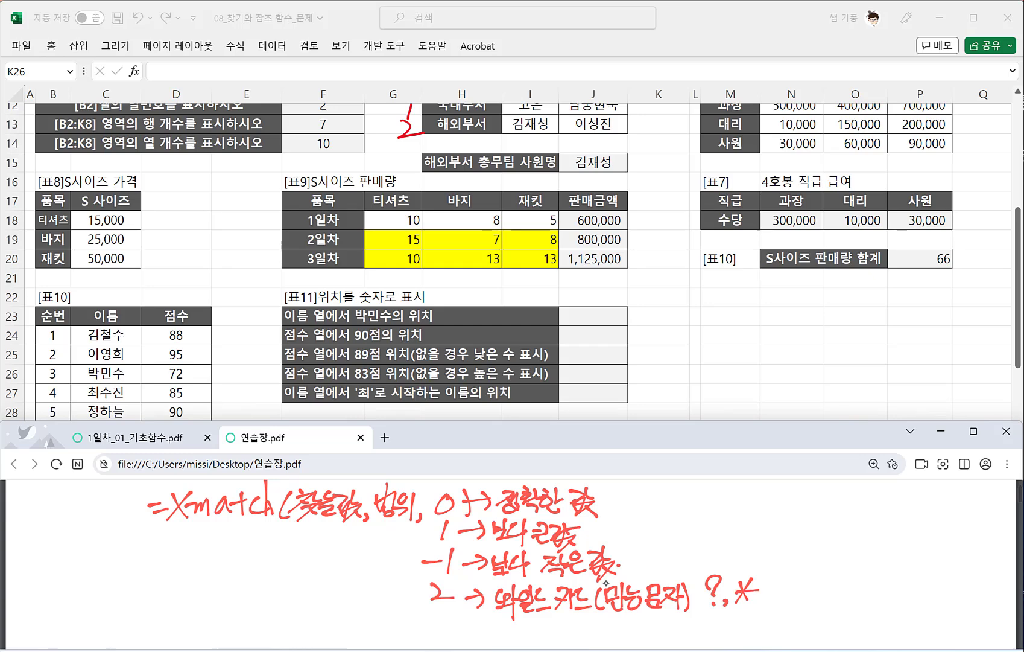
Step: Handwrite the wildcard examples 김*, *김 and *김* to the right of the Xmatch notes
left_click_drag(772, 502, 794, 524)
left_click_drag(777, 514, 813, 523)
left_click_drag(809, 511, 824, 506)
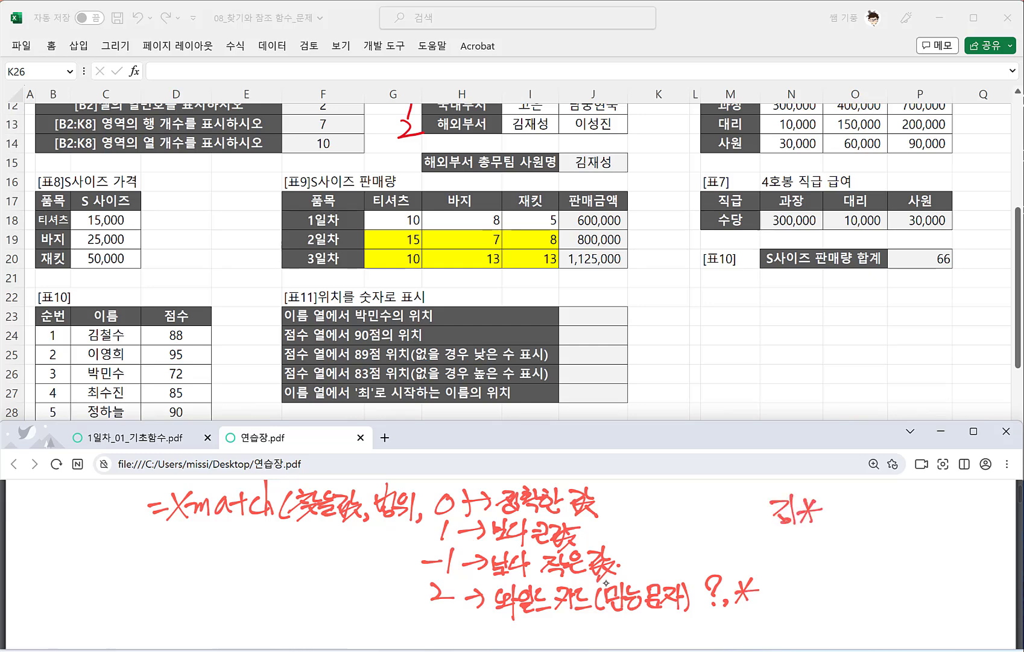
left_click_drag(784, 534, 773, 554)
mouse_move(778, 532)
left_mouse_down()
mouse_move(790, 556)
mouse_move(783, 543)
left_mouse_up()
mouse_move(795, 536)
left_mouse_down()
mouse_move(798, 550)
mouse_move(813, 550)
left_mouse_up()
mouse_move(794, 548)
left_mouse_down()
mouse_move(808, 559)
mouse_move(789, 590)
left_mouse_up()
left_click_drag(793, 570, 802, 589)
left_click_drag(789, 582, 813, 586)
left_click_drag(827, 568, 833, 594)
mouse_move(837, 575)
left_mouse_down()
mouse_move(846, 593)
mouse_move(854, 580)
left_mouse_up()
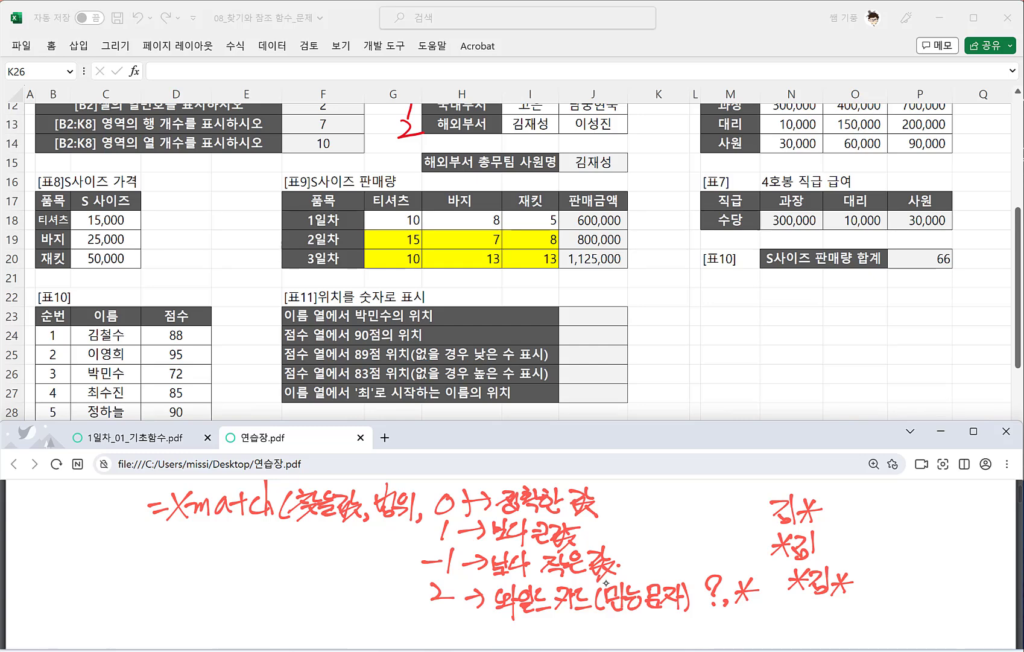
Step: Handwrite the wildcard example 김?? to the right of the 김* examples and underline it
left_click_drag(879, 499, 899, 517)
left_click_drag(882, 511, 897, 527)
mouse_move(882, 528)
left_mouse_down()
mouse_move(905, 517)
mouse_move(956, 534)
left_mouse_up()
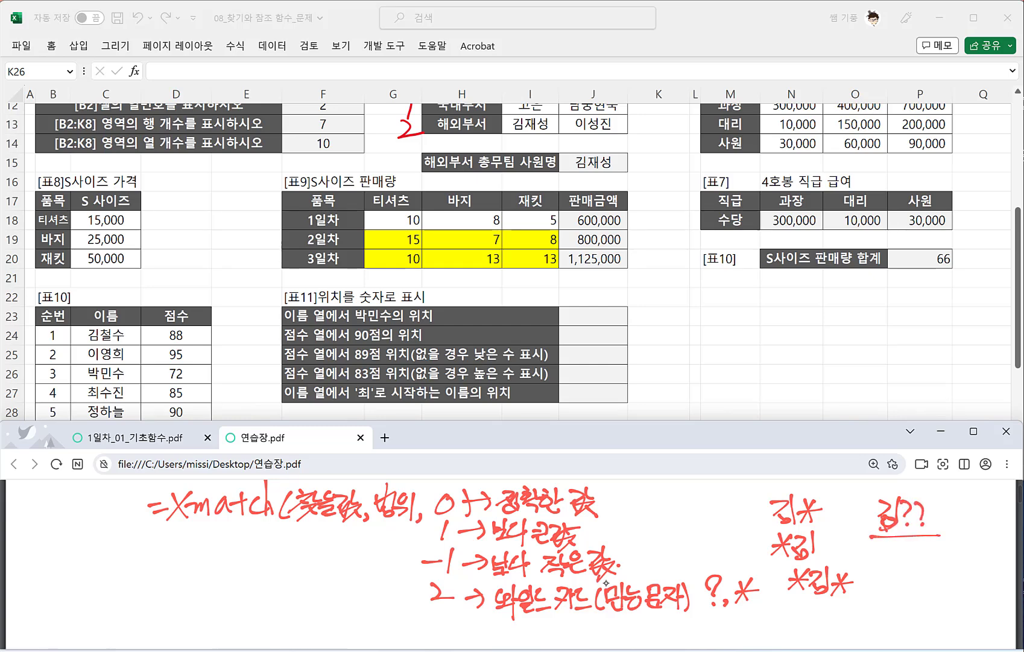
Step: For exercise 16, enter an XMATCH formula in J23 that looks up the person's name from the question in $C$24:$C$28 with match mode 0
left_click(148, 438)
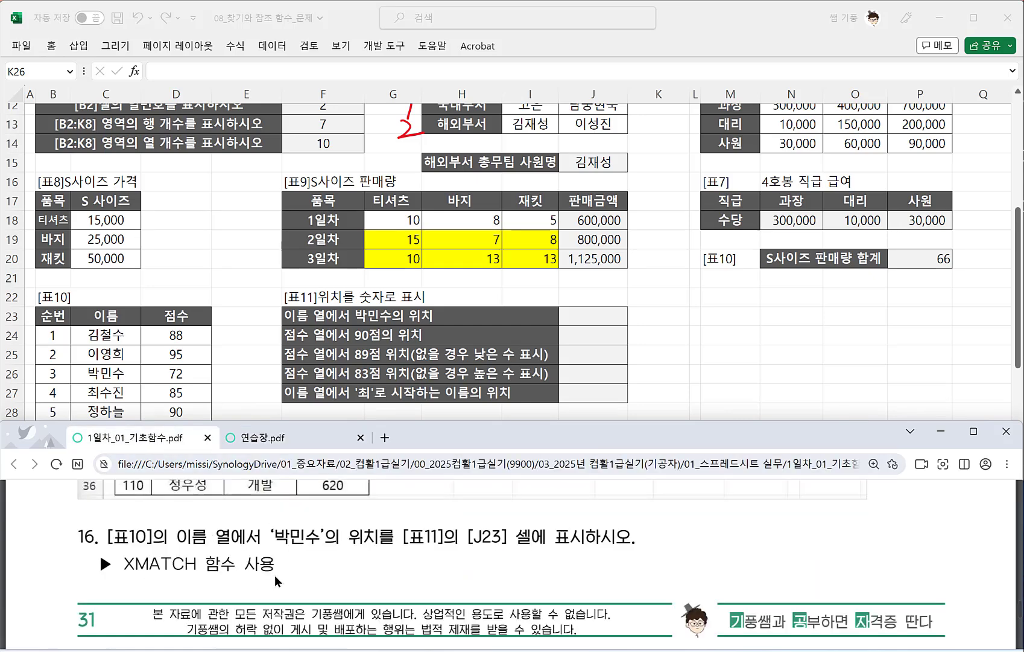
left_click(531, 358)
left_click(588, 314)
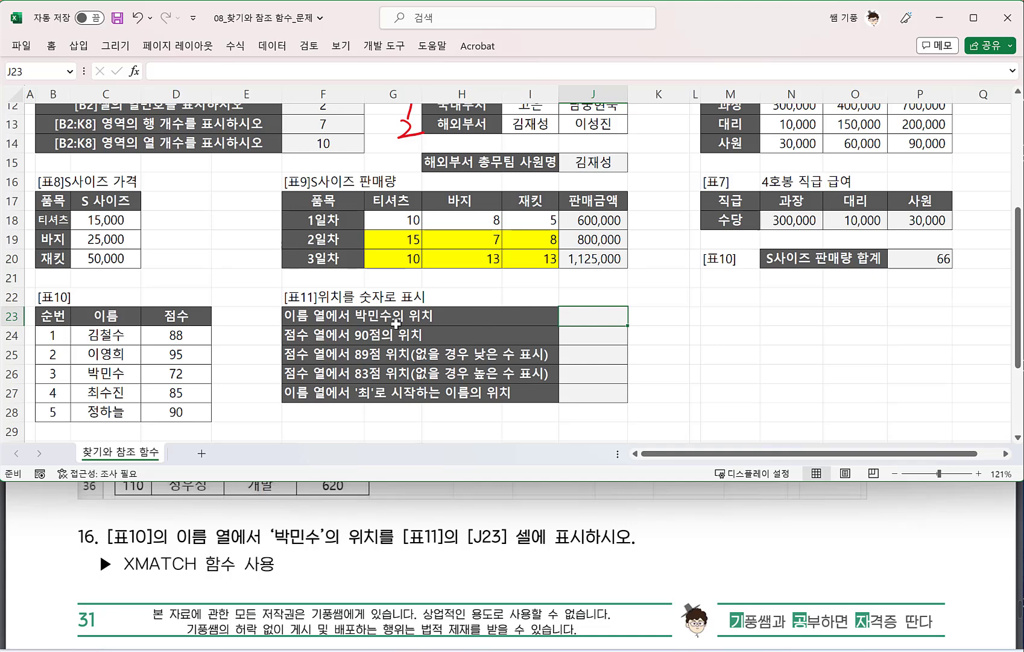
type("=X")
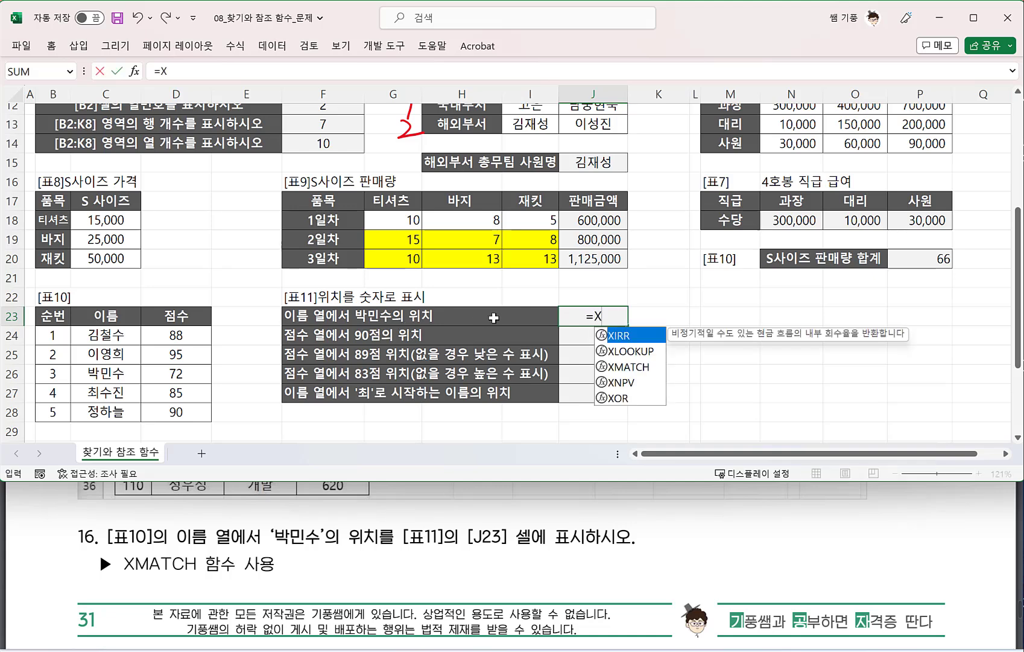
type("M")
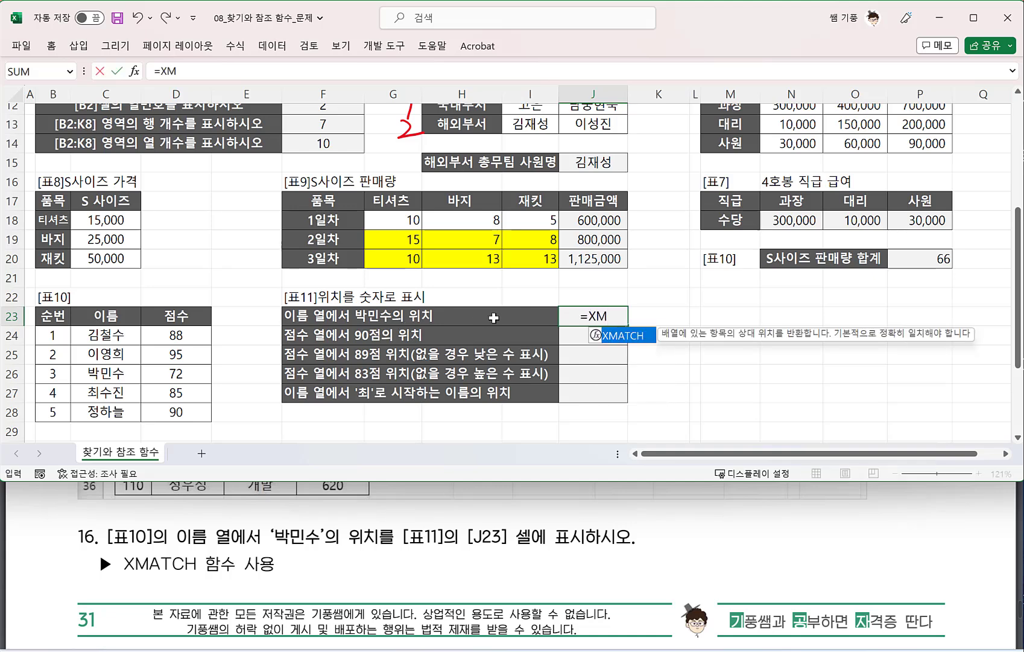
key("Tab")
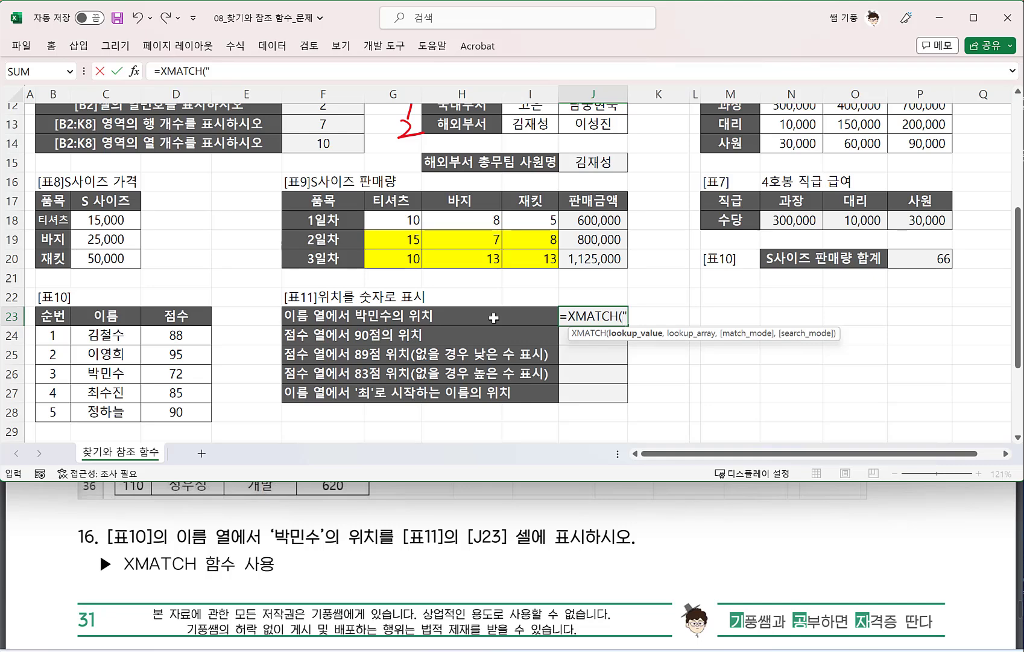
type("\"박민수")
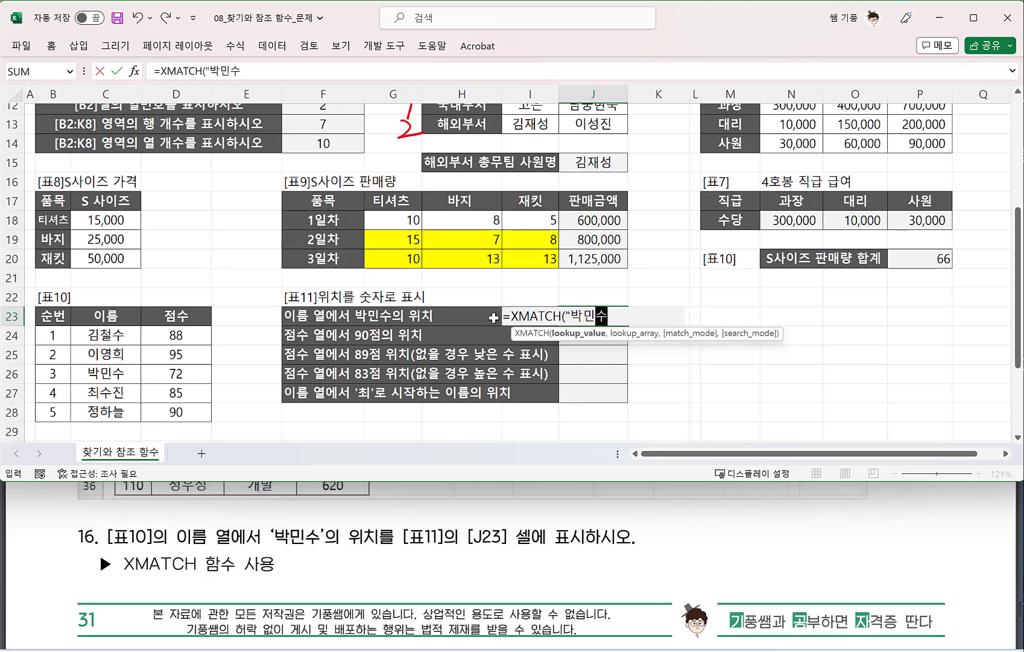
type("\",")
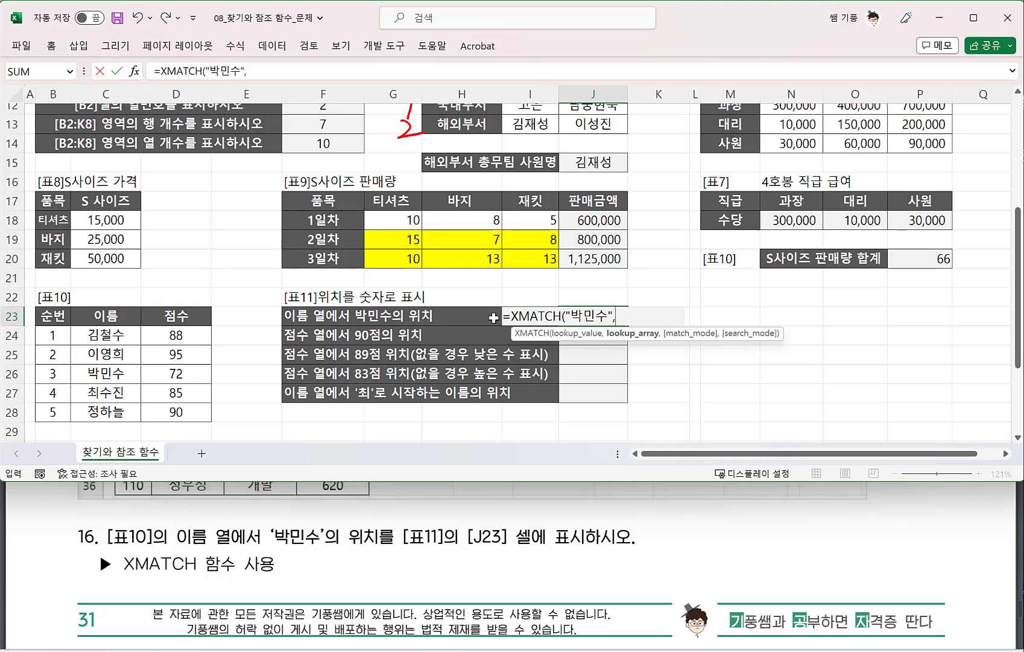
left_click_drag(117, 340, 114, 415)
key("F4")
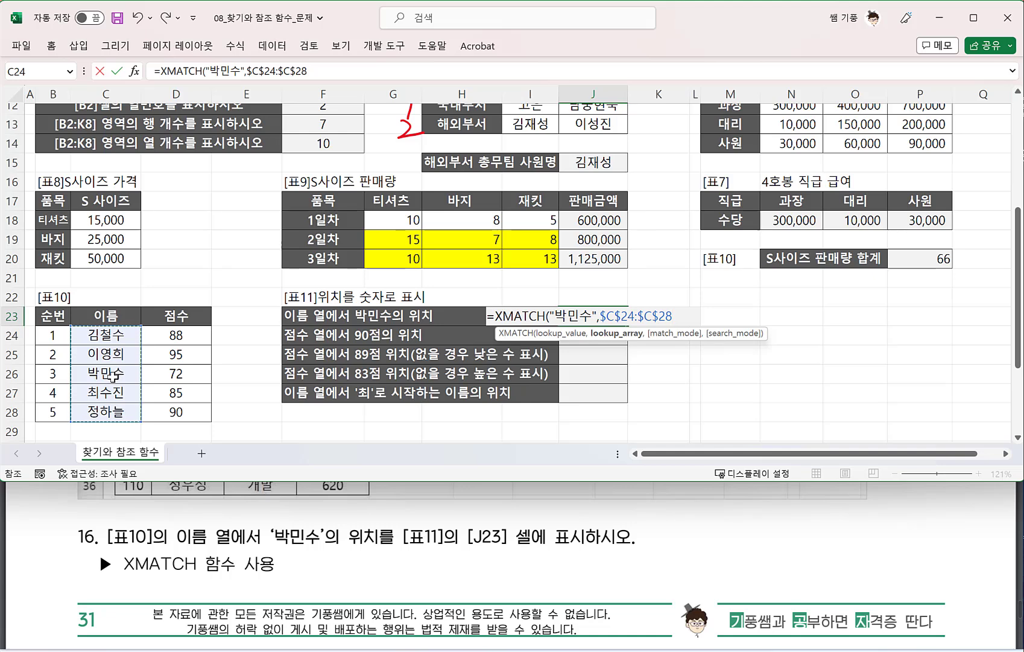
type(",0")
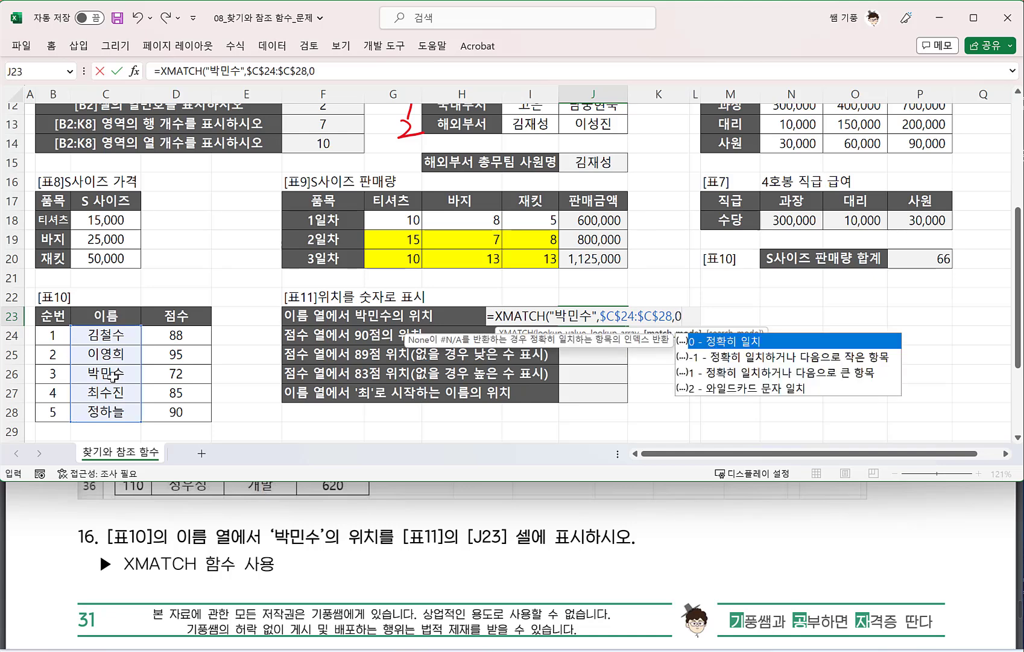
type(")")
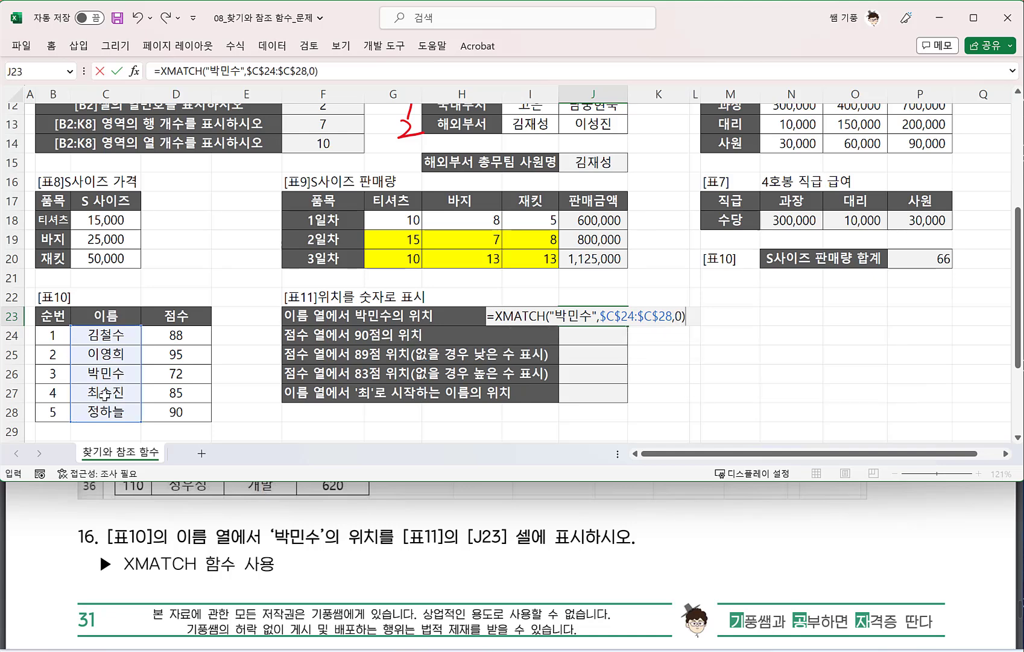
key("Return")
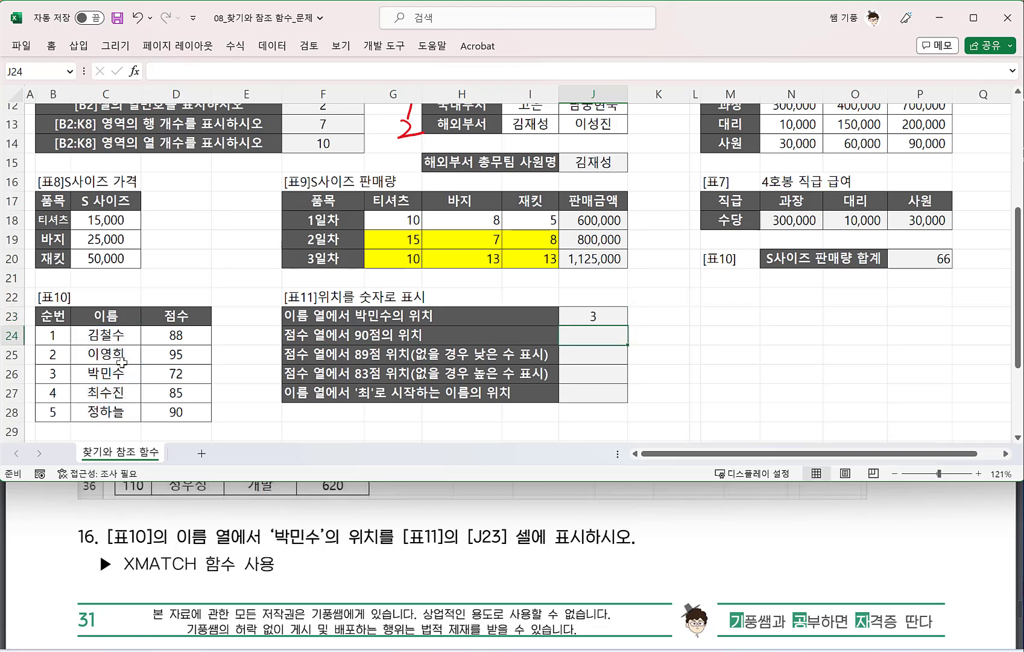
Step: For exercise 17, enter =XMATCH(90,D24:D28,0) in cell J24
scroll(248, 534, "down", 5)
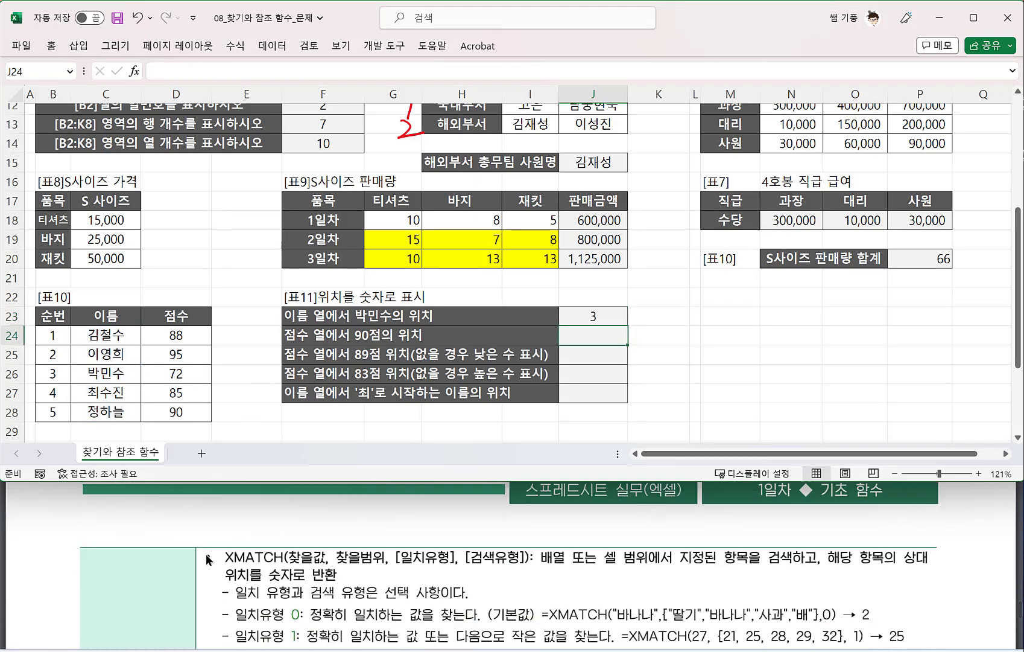
scroll(207, 560, "down", 5)
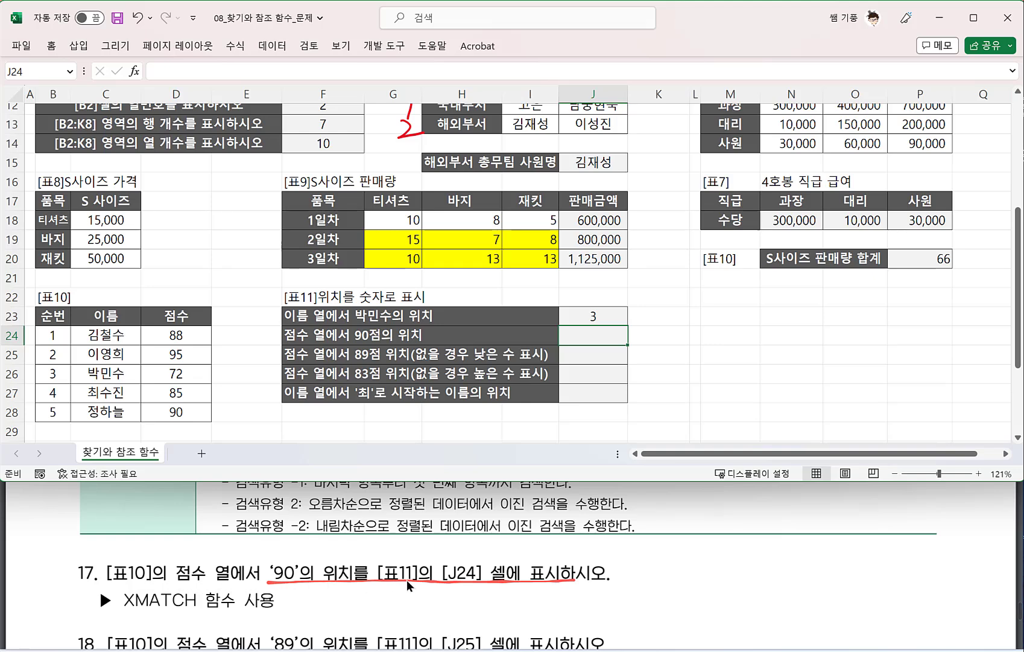
left_click(453, 582)
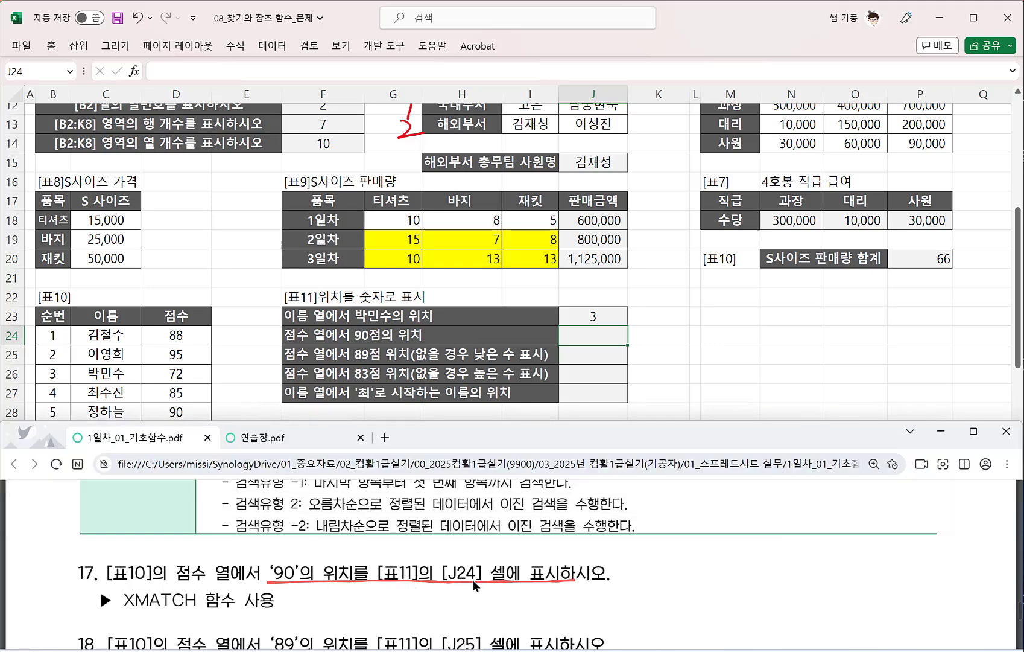
left_click(595, 329)
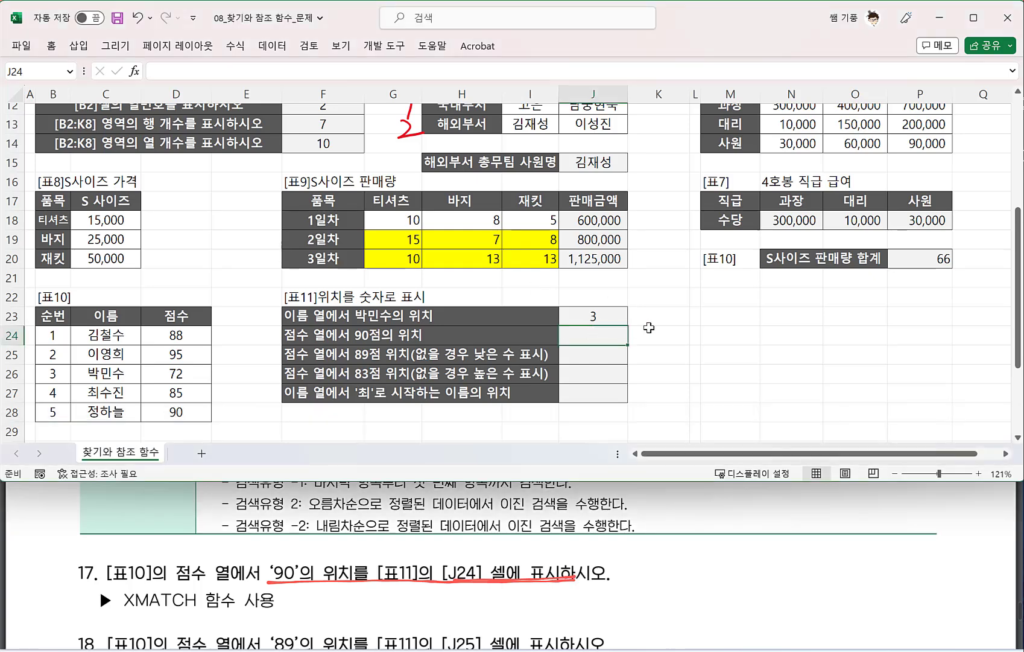
type("=")
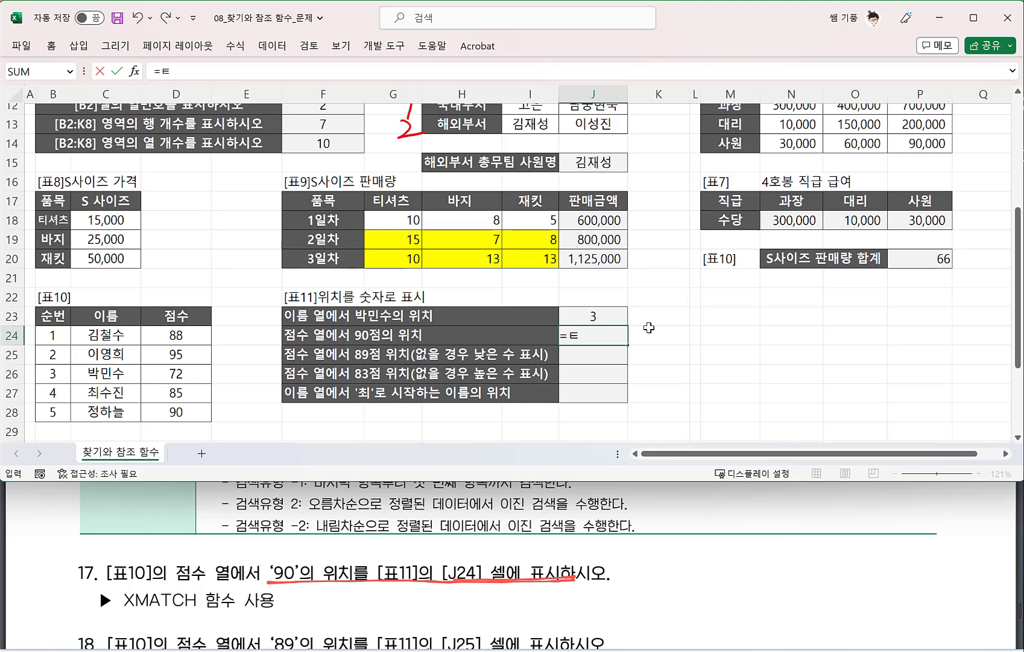
type("XMa")
key("Tab")
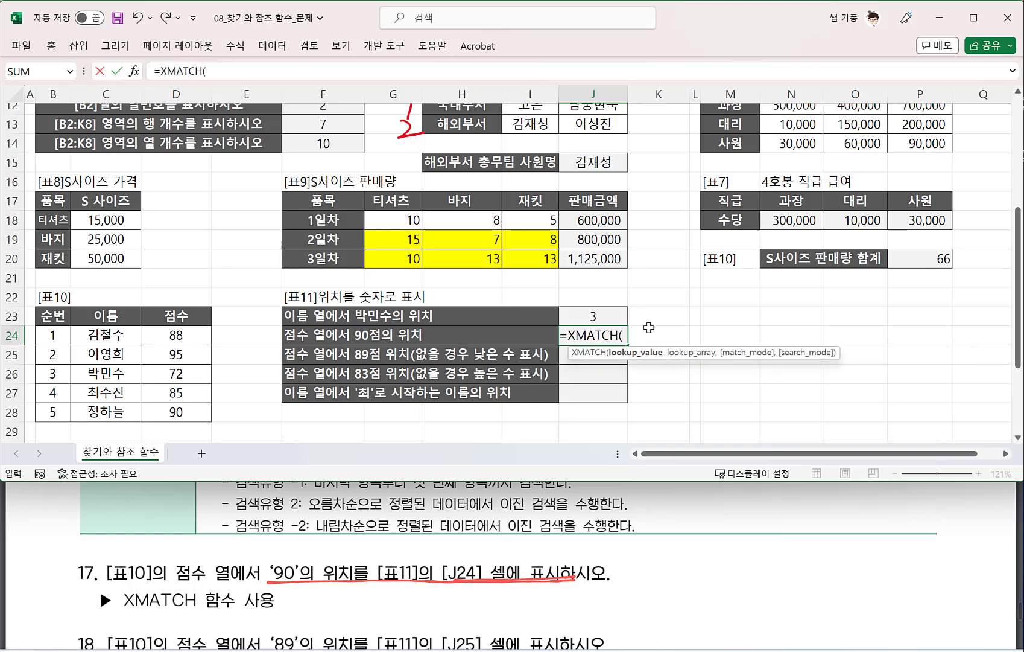
type("90,")
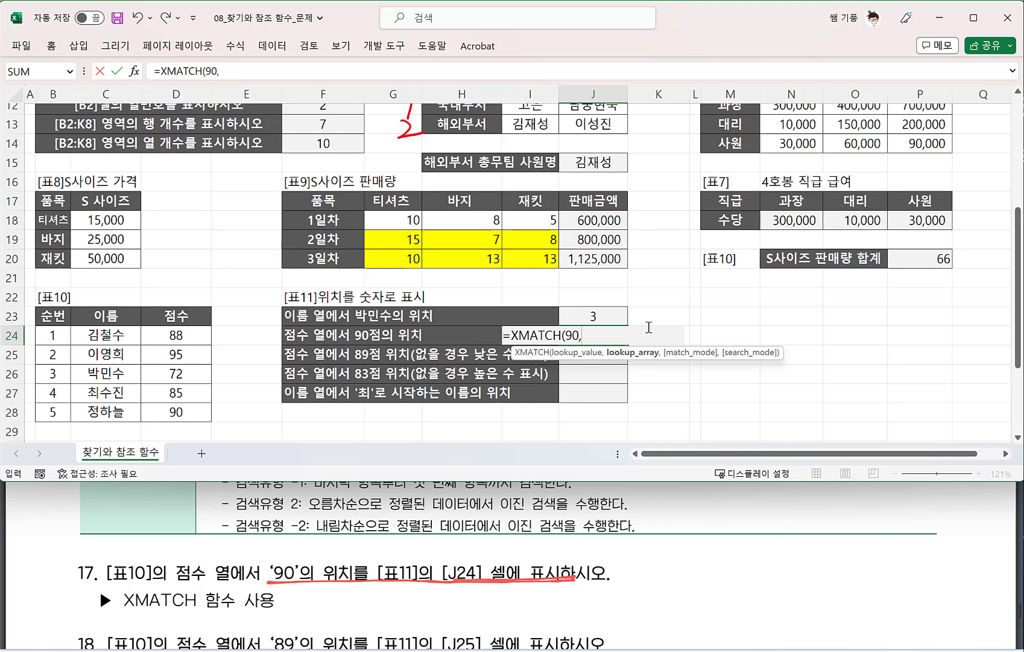
left_click_drag(186, 336, 187, 413)
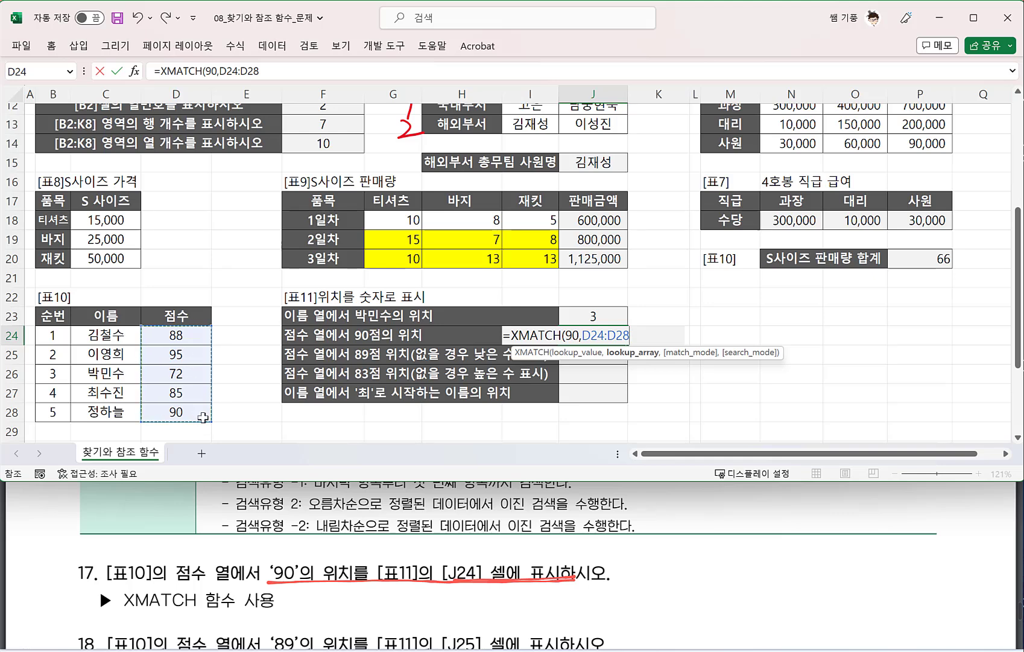
type(",")
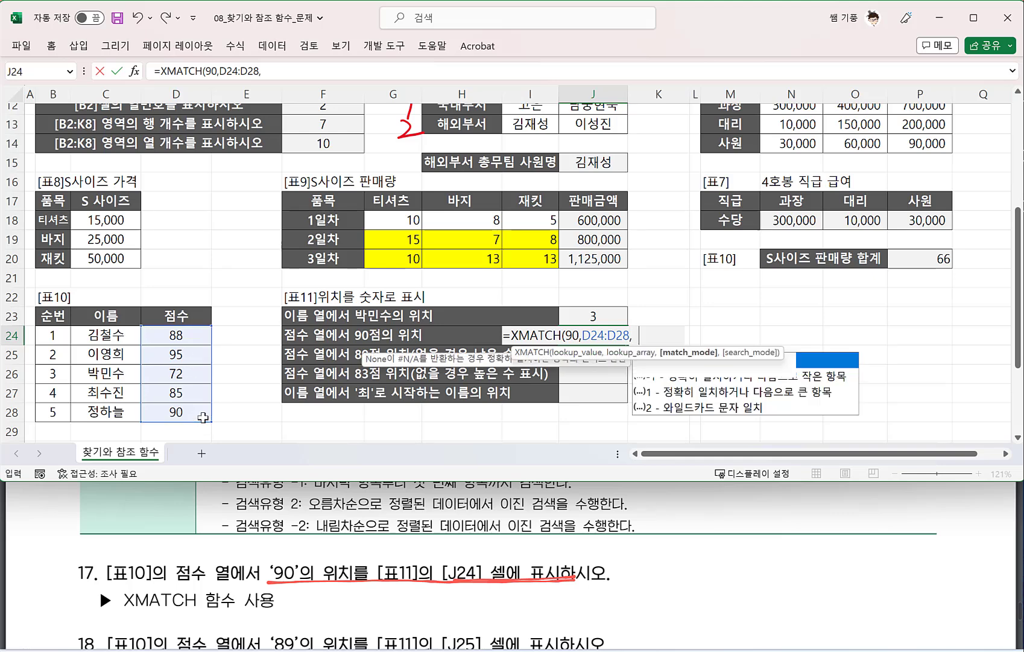
type("0)")
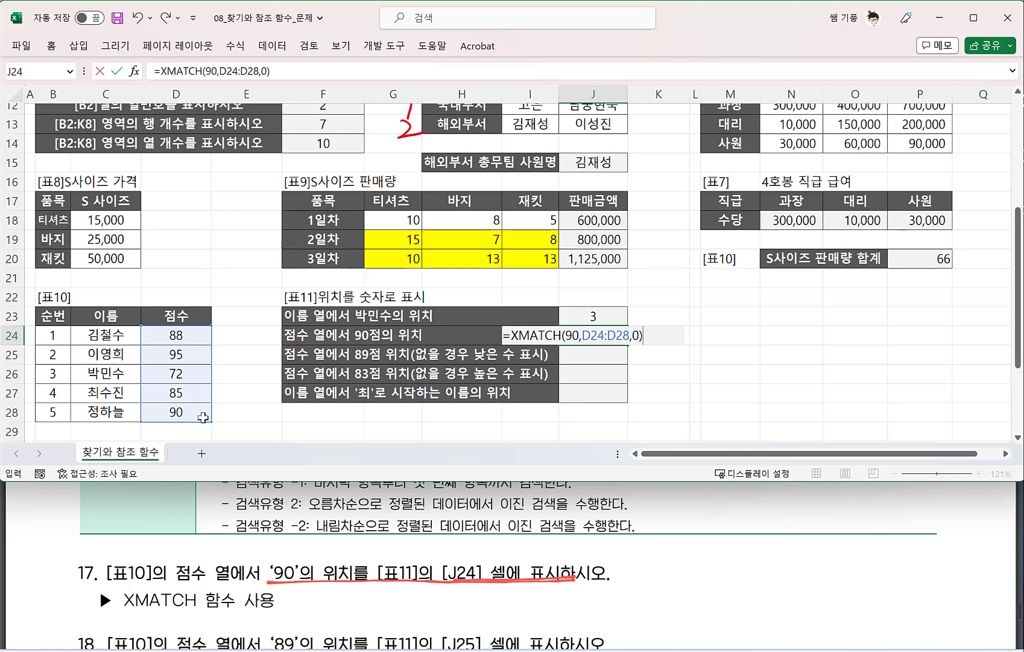
key("Return")
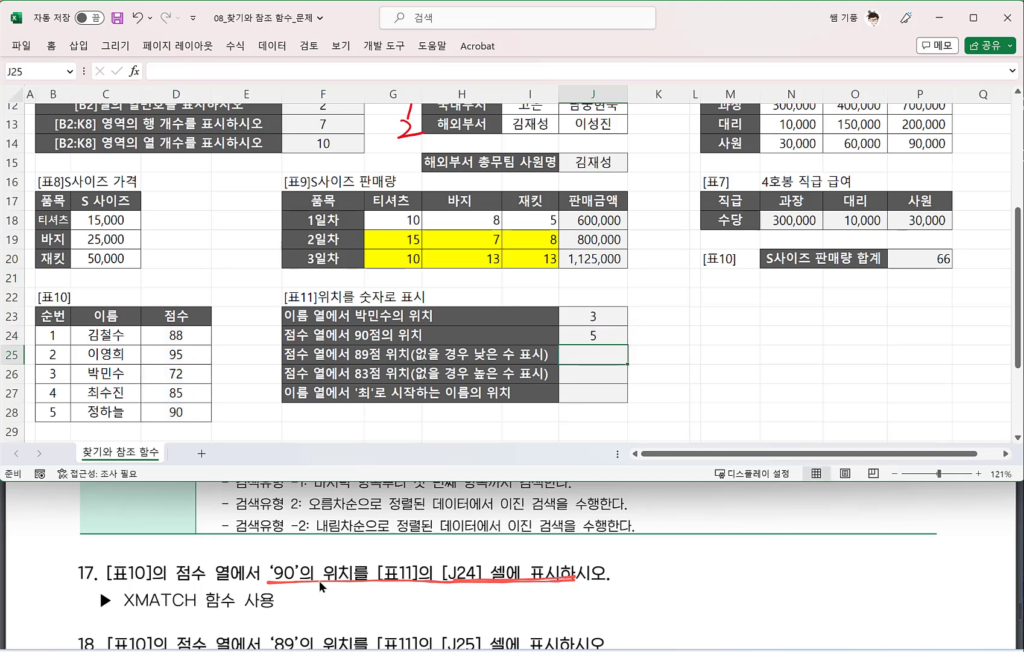
Step: Underline '89'의 위치, the J25 target and the 89보다 낮은 수 condition in exercise 18, and select the score 88 in 표10
scroll(319, 581, "down", 2)
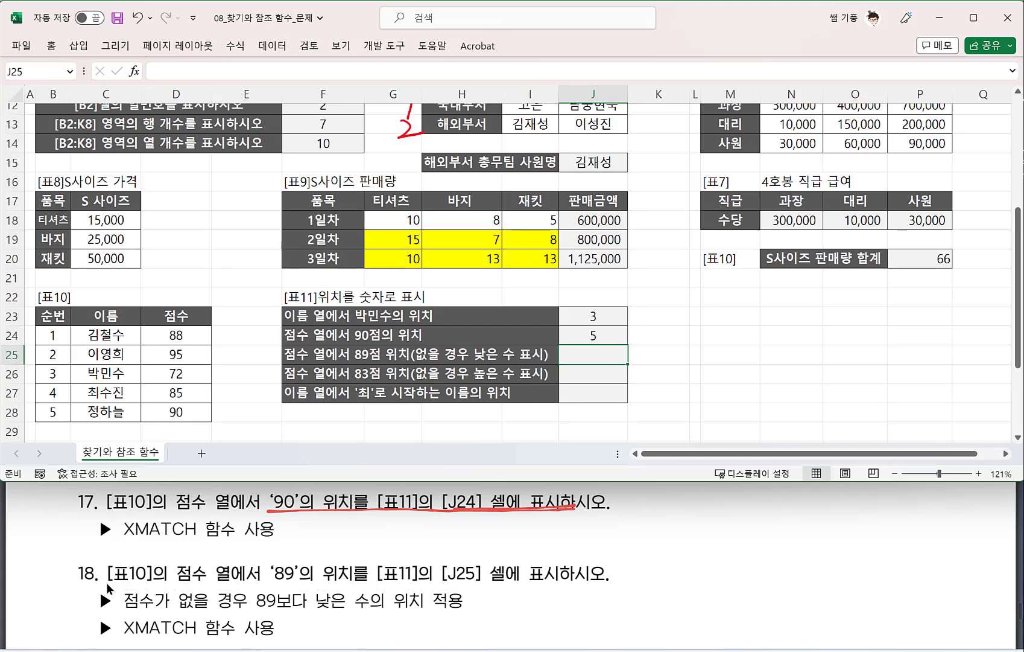
left_click(265, 582)
left_click_drag(264, 584, 352, 583)
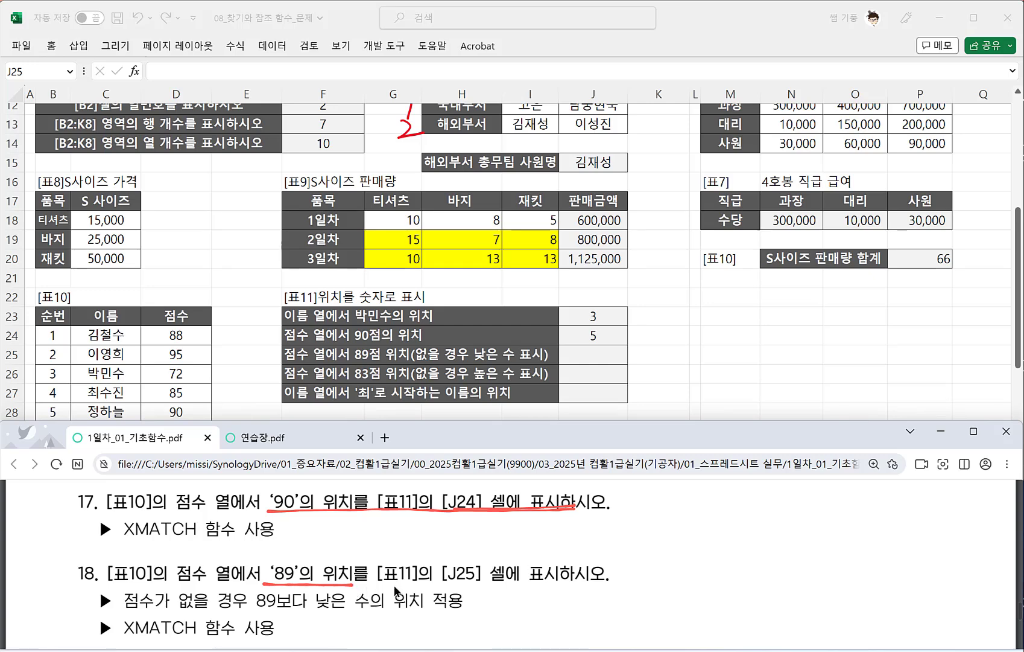
left_click_drag(442, 583, 584, 580)
left_click_drag(119, 612, 254, 615)
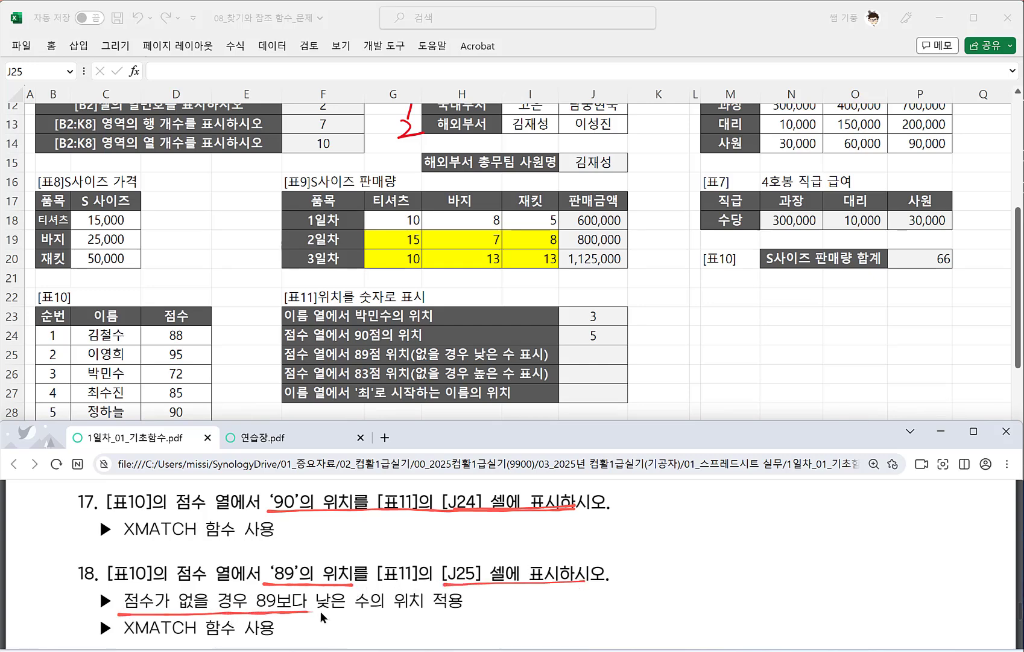
left_click_drag(320, 611, 443, 612)
left_click(190, 353)
left_click(184, 335)
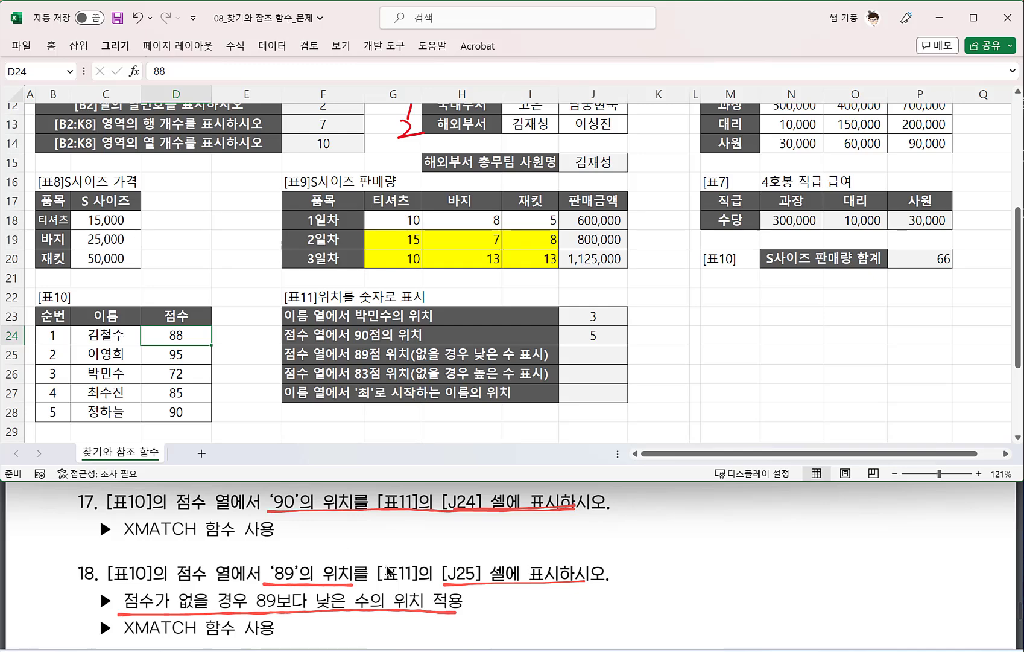
Step: Handwrite the syntax =Xmatch(찾을값, 범위, -1) beside exercise 18
left_click_drag(633, 586, 646, 583)
left_click_drag(638, 596, 671, 598)
mouse_move(674, 577)
left_mouse_down()
mouse_move(649, 604)
mouse_move(689, 597)
left_mouse_up()
left_click_drag(699, 585, 717, 601)
left_click_drag(707, 585, 734, 595)
mouse_move(738, 560)
left_mouse_down()
mouse_move(738, 597)
mouse_move(750, 594)
left_mouse_up()
mouse_move(761, 574)
left_mouse_down()
mouse_move(754, 599)
mouse_move(777, 569)
mouse_move(753, 597)
left_mouse_up()
left_click_drag(777, 572, 787, 583)
mouse_move(785, 584)
left_mouse_down()
mouse_move(762, 606)
mouse_move(808, 590)
mouse_move(831, 606)
left_mouse_up()
mouse_move(844, 562)
left_mouse_down()
mouse_move(845, 597)
mouse_move(866, 576)
left_mouse_up()
mouse_move(865, 574)
left_mouse_down()
mouse_move(857, 593)
mouse_move(865, 590)
left_mouse_up()
left_click_drag(867, 572, 880, 584)
left_click_drag(881, 570, 882, 598)
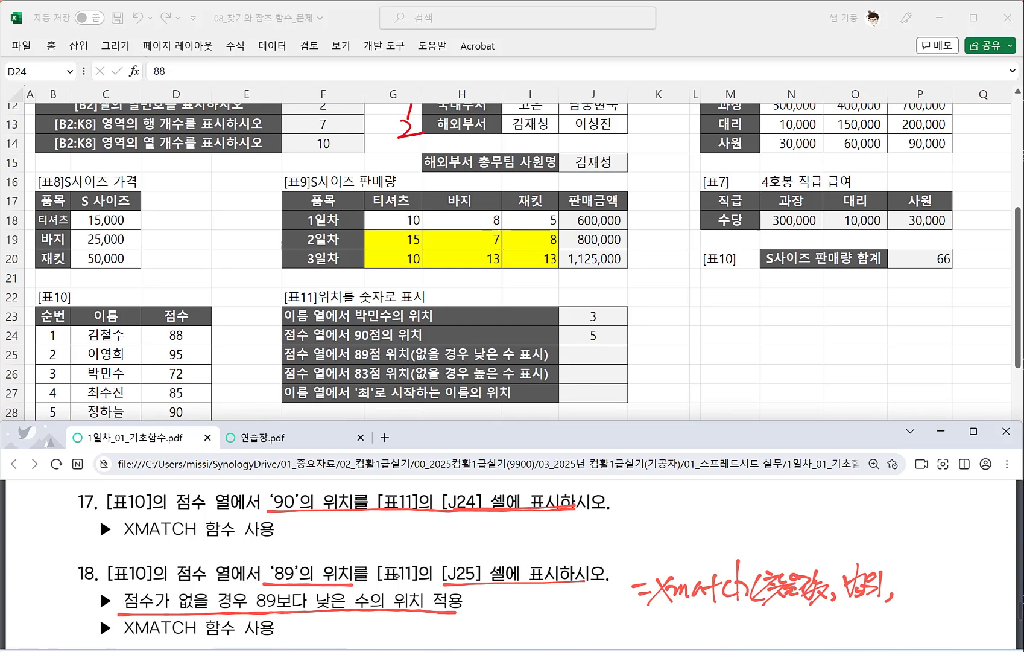
left_click_drag(919, 578, 918, 596)
left_click_drag(931, 565, 932, 597)
Step: For exercise 18, enter =XMATCH(89,D24:D28,-1) in cell J25
left_click(594, 356)
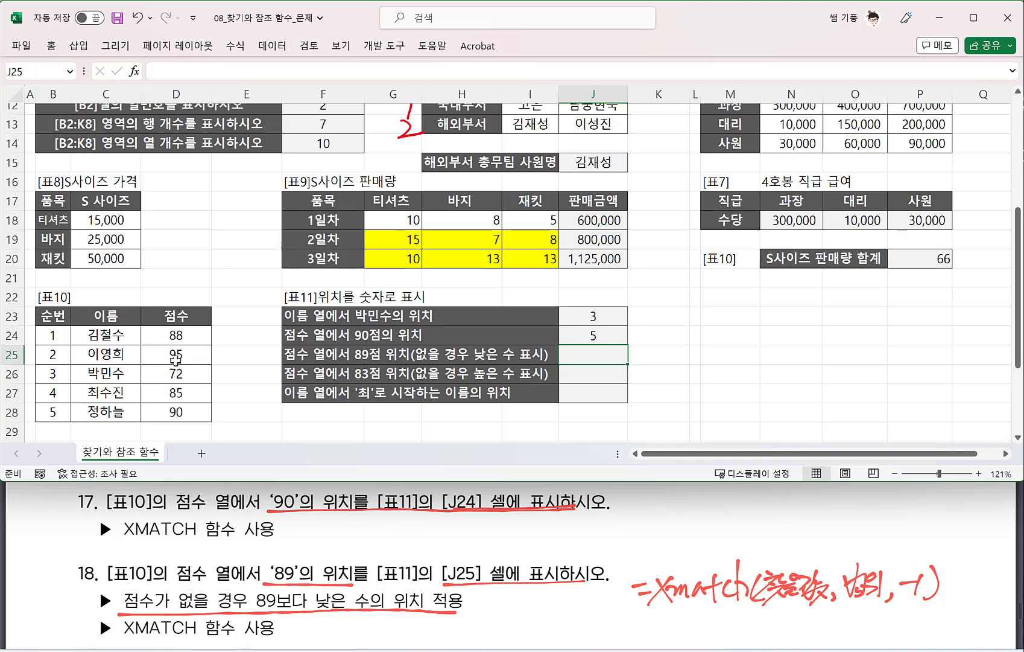
type("=")
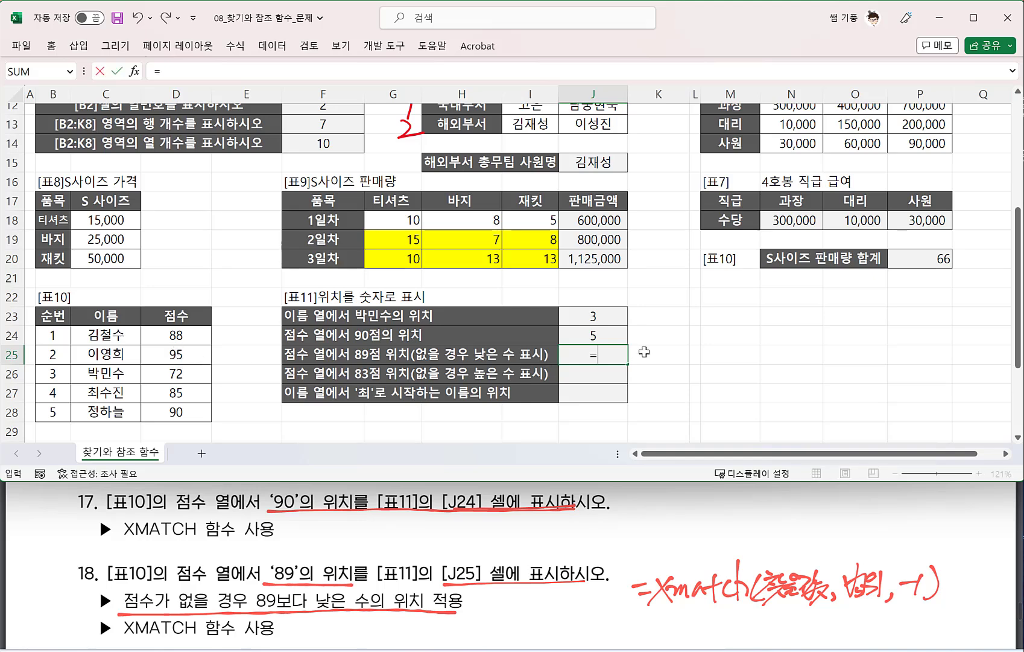
type("xmat")
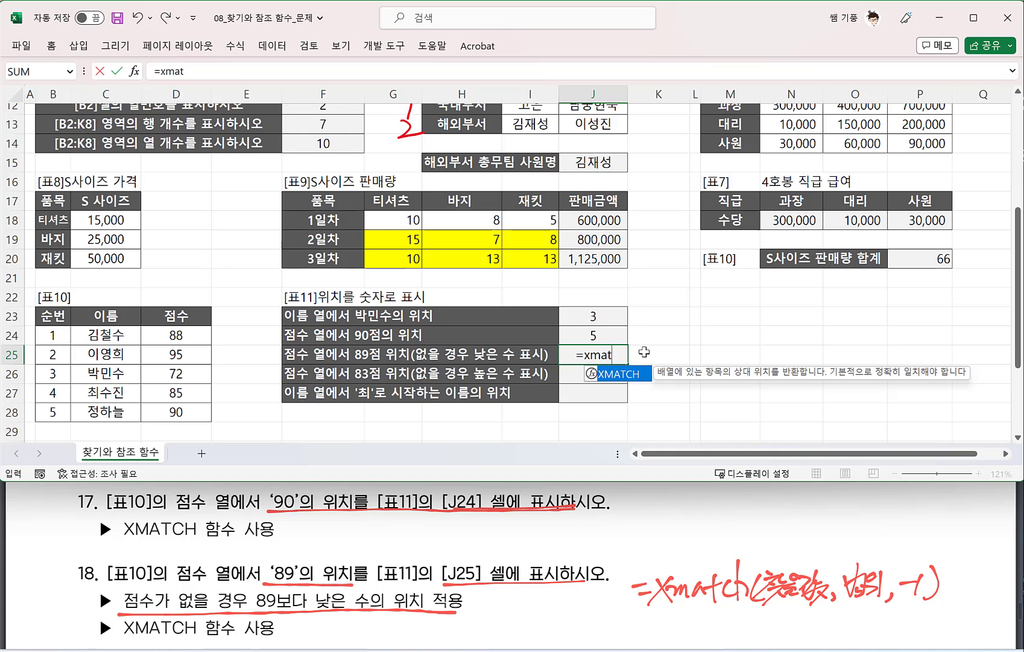
key("Tab")
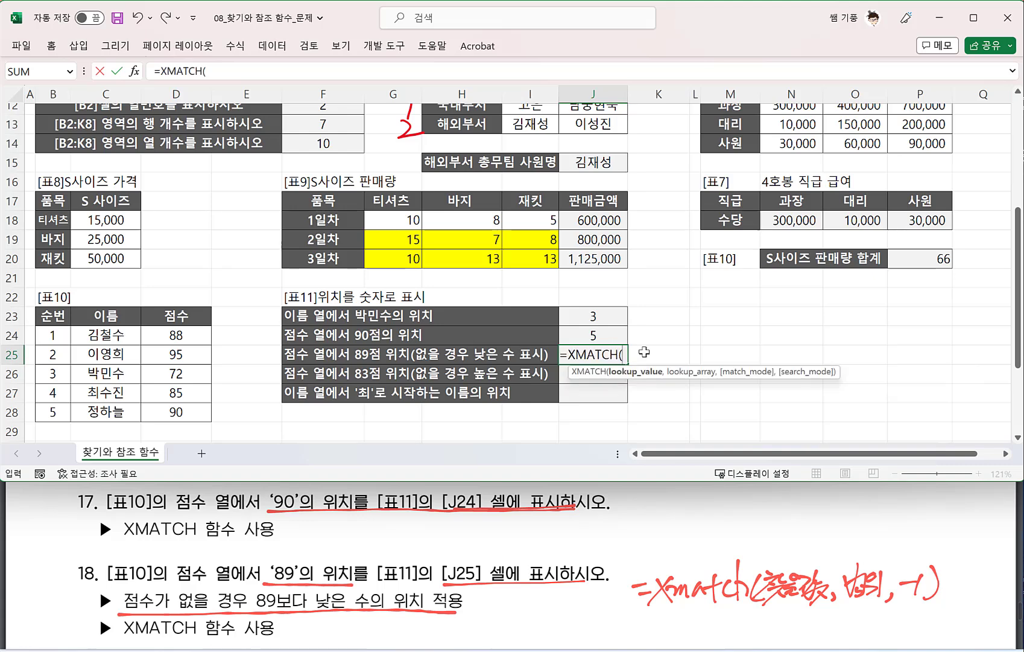
type("88")
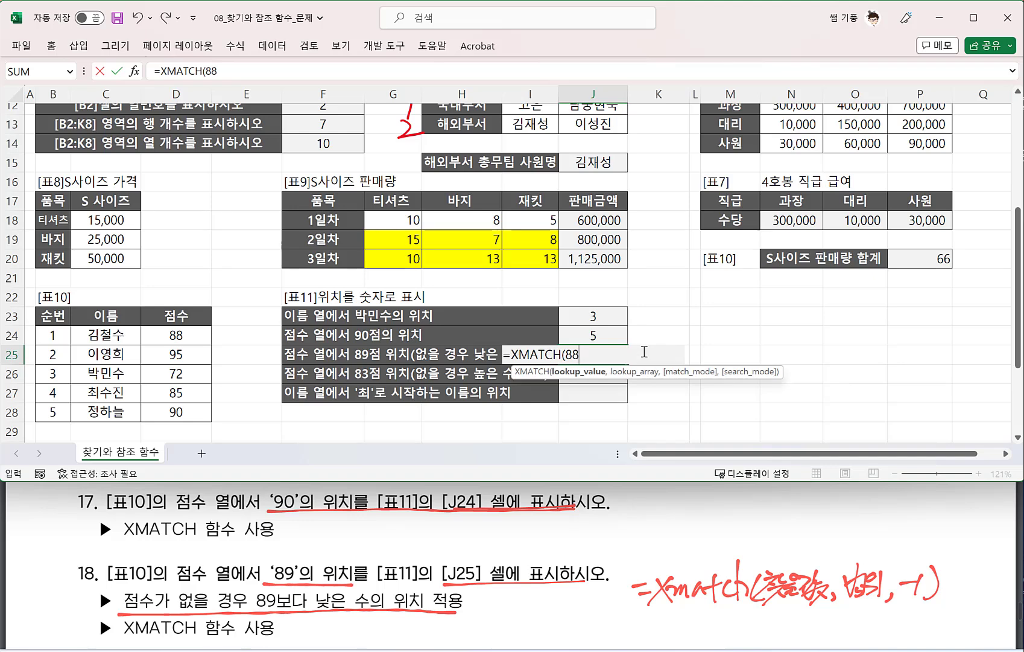
type(",")
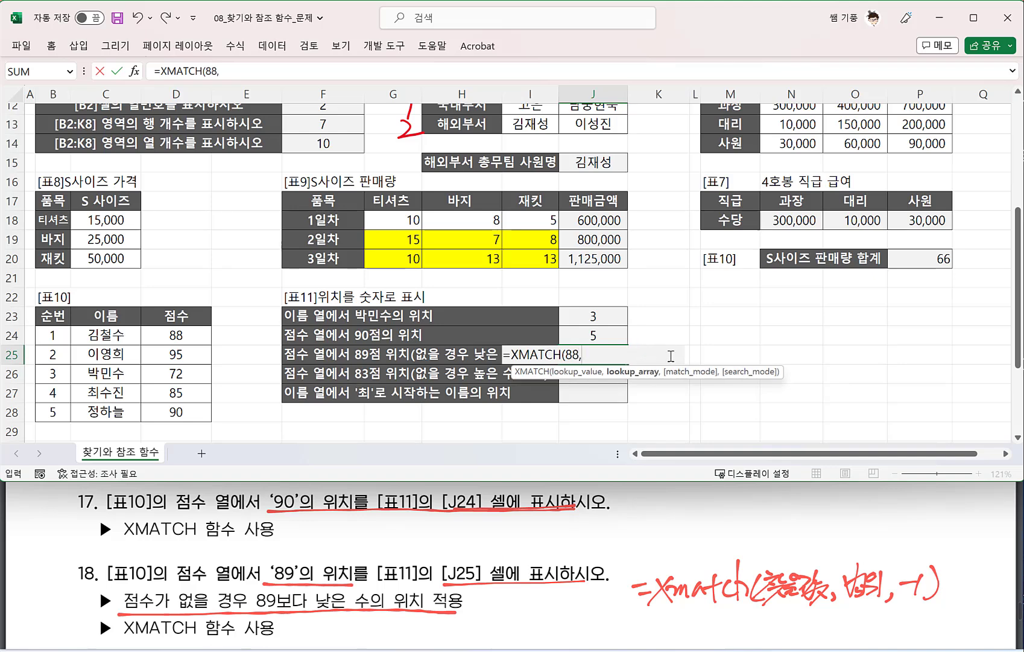
key("BackSpace")
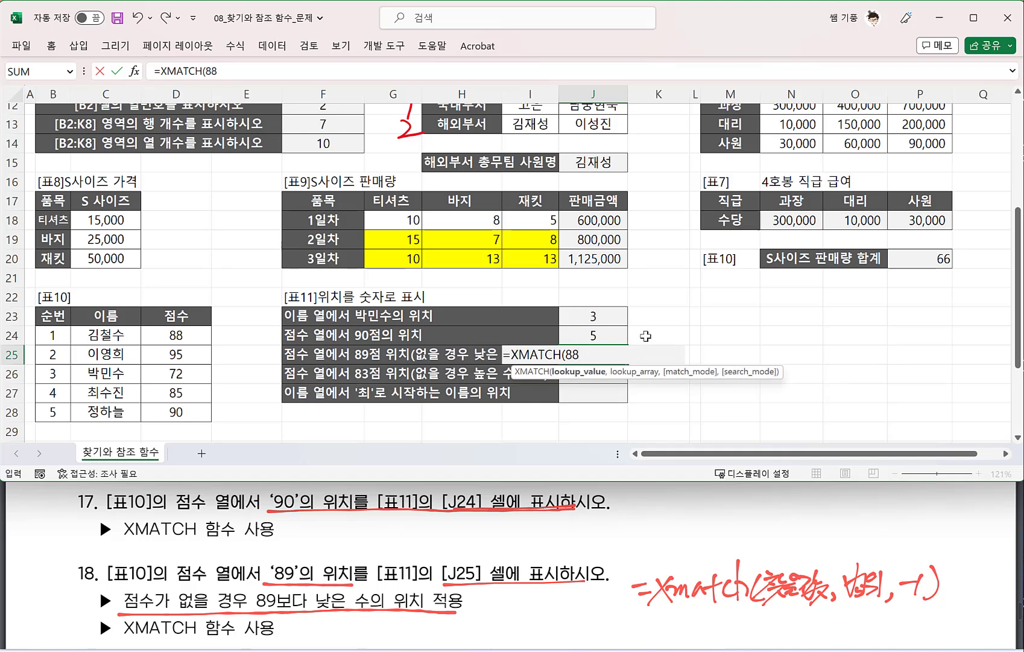
type("9")
key("BackSpace")
key("BackSpace")
type("9,")
left_click_drag(179, 335, 190, 411)
type(",-1")
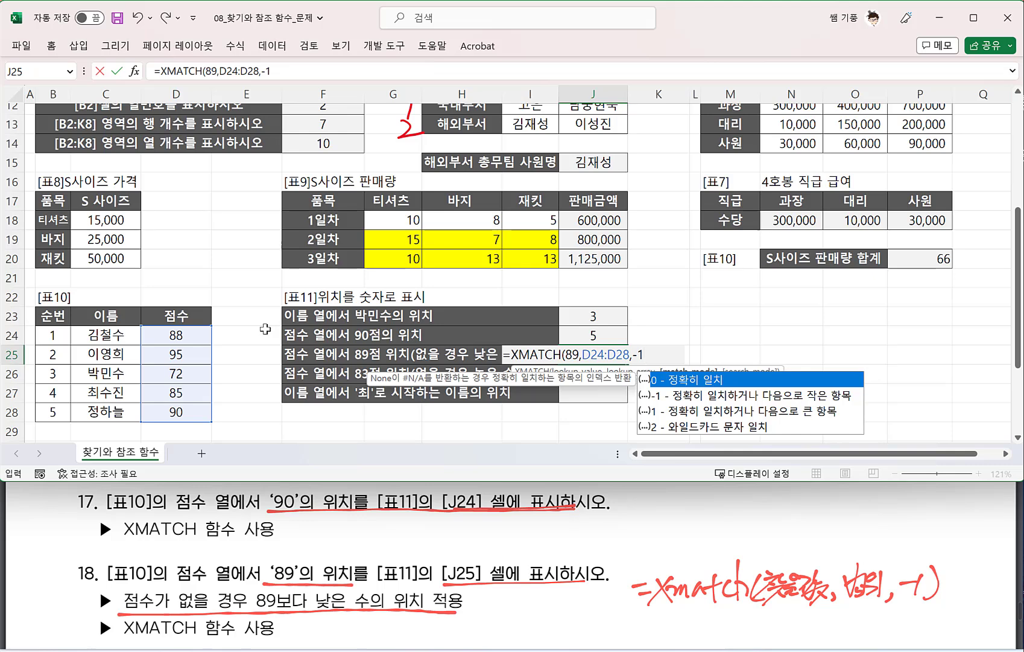
type(")")
key("Return")
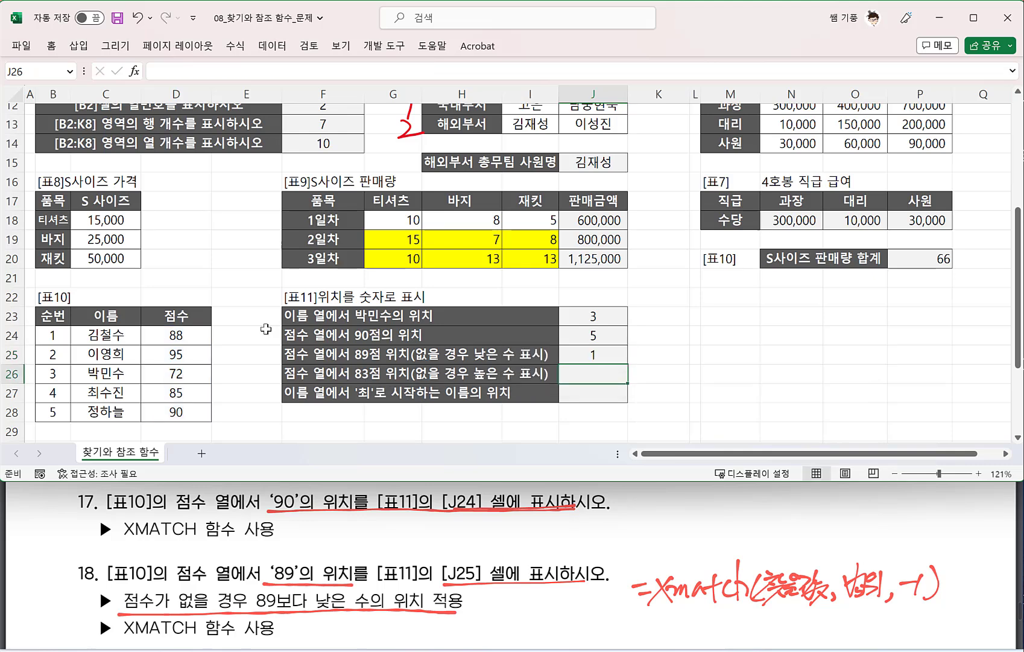
Step: Underline '83'의 위치 with its J26 target and the 83보다 높은 수의 위치 condition in exercise 19
scroll(273, 510, "down", 3)
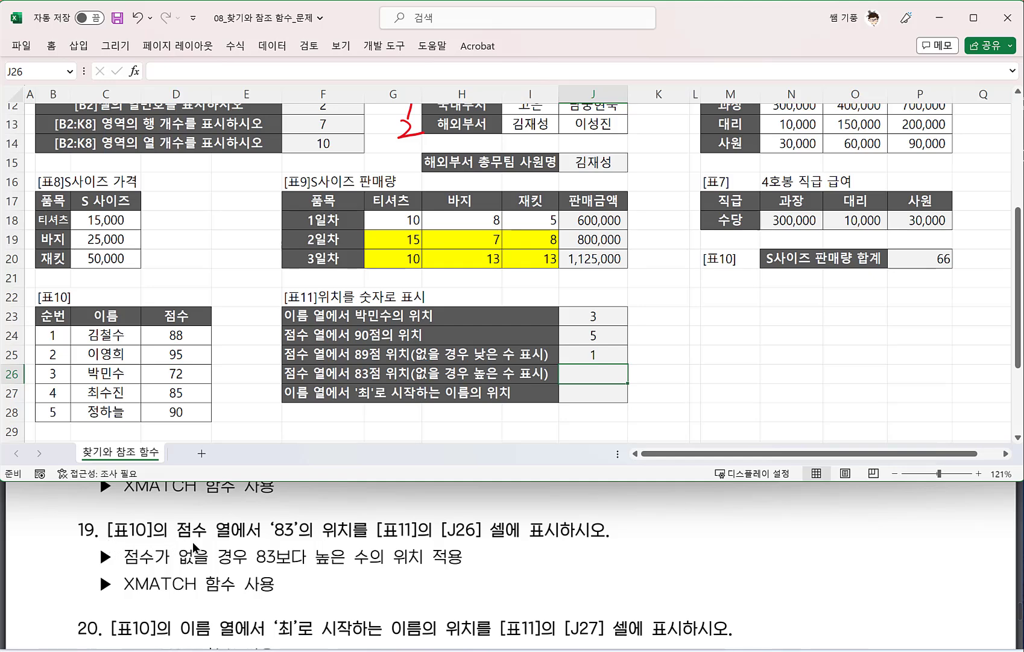
left_click_drag(262, 541, 461, 545)
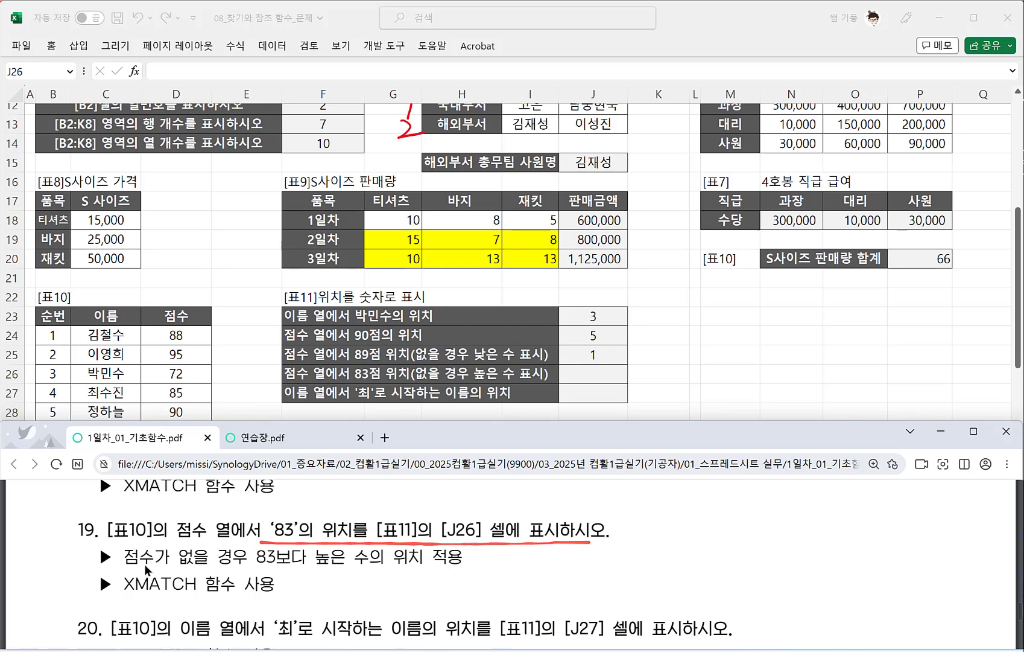
left_click_drag(123, 569, 235, 571)
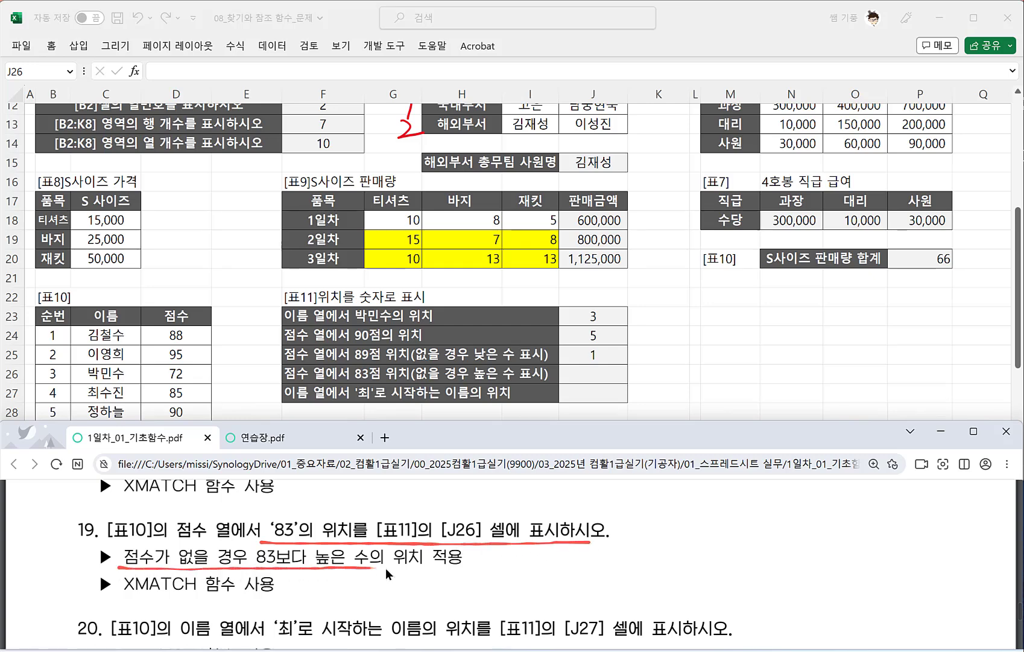
left_click_drag(386, 568, 421, 568)
Step: Handwrite the syntax =Xmatch(찾을값, 범위, 1 beside exercise 19
left_click_drag(643, 530, 656, 529)
left_click_drag(645, 536, 684, 545)
mouse_move(686, 514)
left_mouse_down()
mouse_move(663, 545)
mouse_move(703, 530)
mouse_move(722, 539)
mouse_move(731, 524)
left_mouse_up()
left_click_drag(725, 528, 724, 545)
mouse_move(741, 523)
left_mouse_down()
mouse_move(733, 532)
mouse_move(750, 528)
left_mouse_up()
mouse_move(753, 505)
left_mouse_down()
mouse_move(748, 540)
mouse_move(775, 542)
mouse_move(783, 520)
mouse_move(795, 530)
mouse_move(805, 514)
mouse_move(839, 528)
mouse_move(840, 546)
mouse_move(866, 516)
mouse_move(873, 540)
mouse_move(890, 532)
mouse_move(893, 544)
left_mouse_up()
left_click_drag(900, 537, 902, 546)
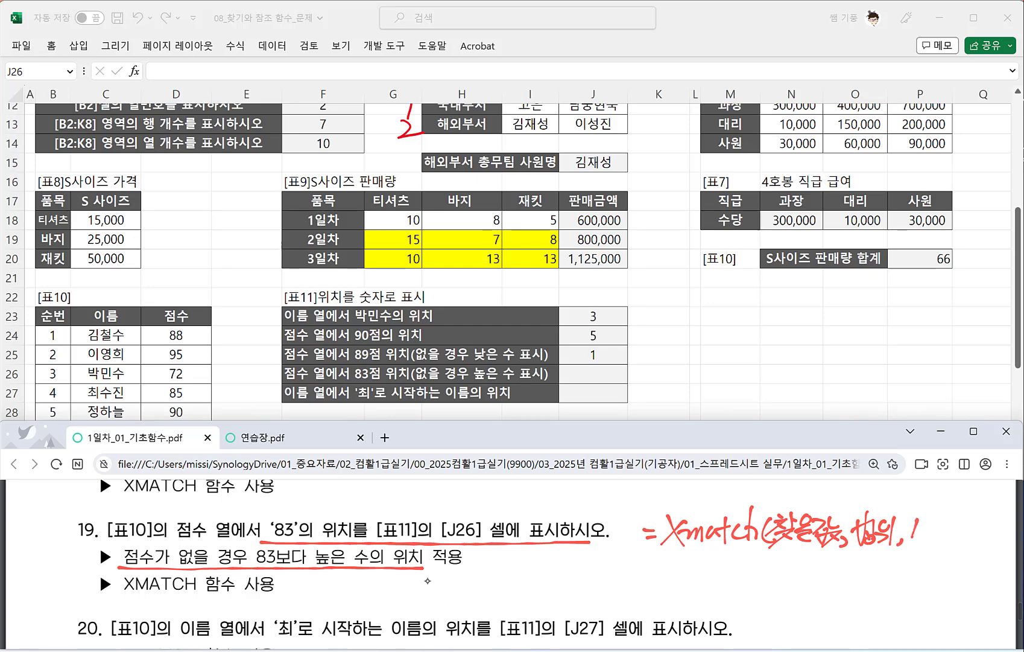
Step: Close the handwritten syntax's parenthesis and annotate its argument 1 with an arrow and the note 보다 큰값
left_click_drag(925, 515, 910, 591)
mouse_move(908, 572)
left_mouse_down()
mouse_move(909, 597)
mouse_move(938, 596)
left_mouse_up()
mouse_move(937, 575)
left_mouse_down()
mouse_move(952, 592)
mouse_move(959, 585)
left_mouse_up()
mouse_move(938, 584)
left_mouse_down()
mouse_move(947, 598)
mouse_move(965, 593)
left_mouse_up()
left_click_drag(939, 587, 960, 602)
left_click(974, 602)
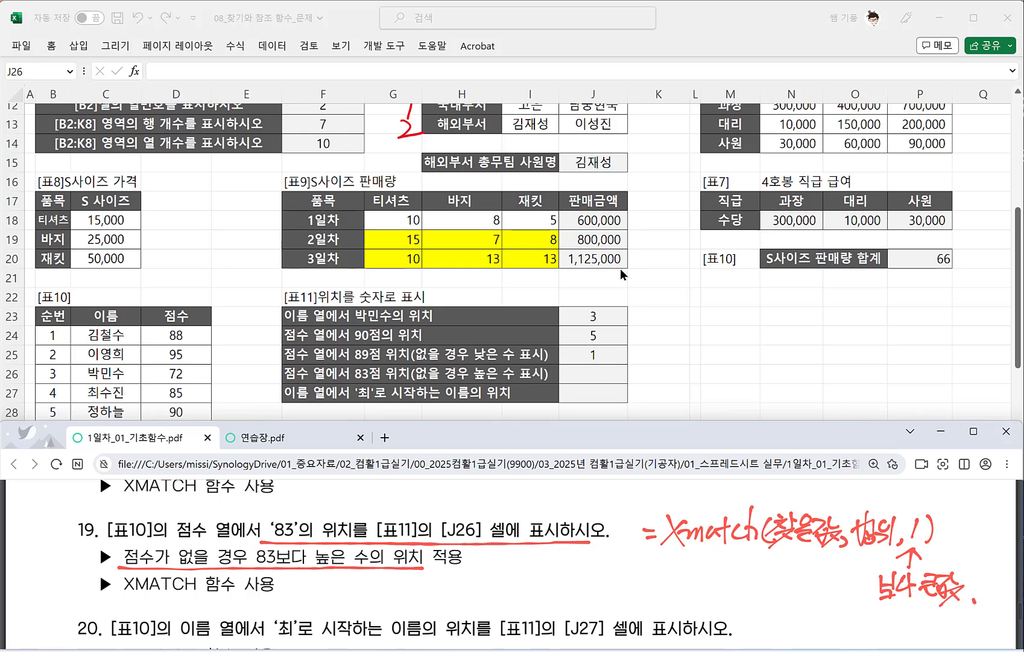
Step: For exercise 19, enter =XMATCH(83,D24:D28,1) in cell J26
left_click(597, 371)
type("=")
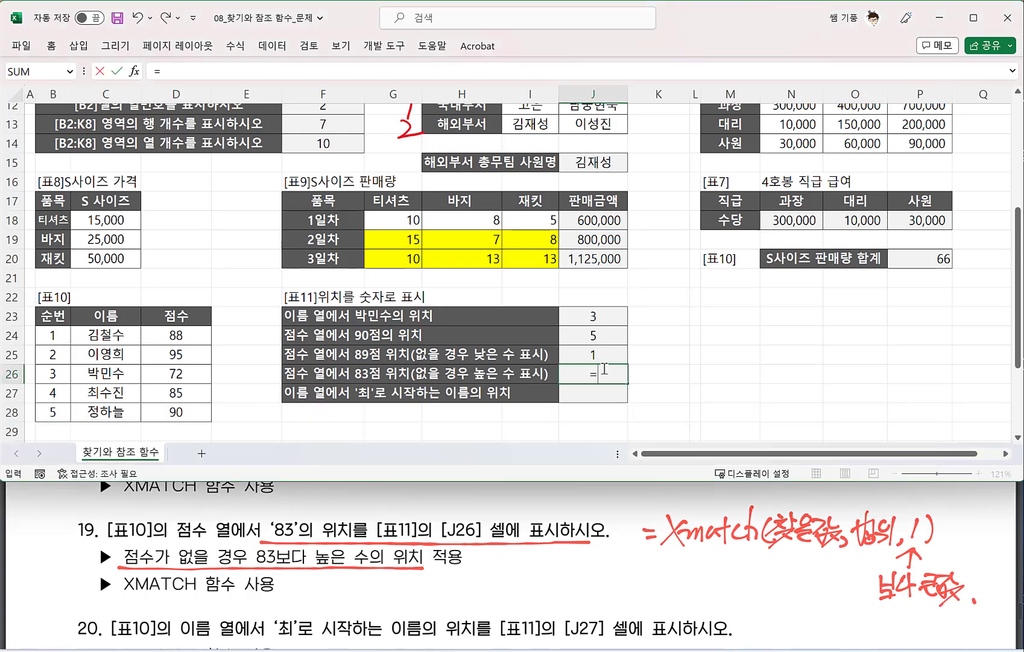
type("XM")
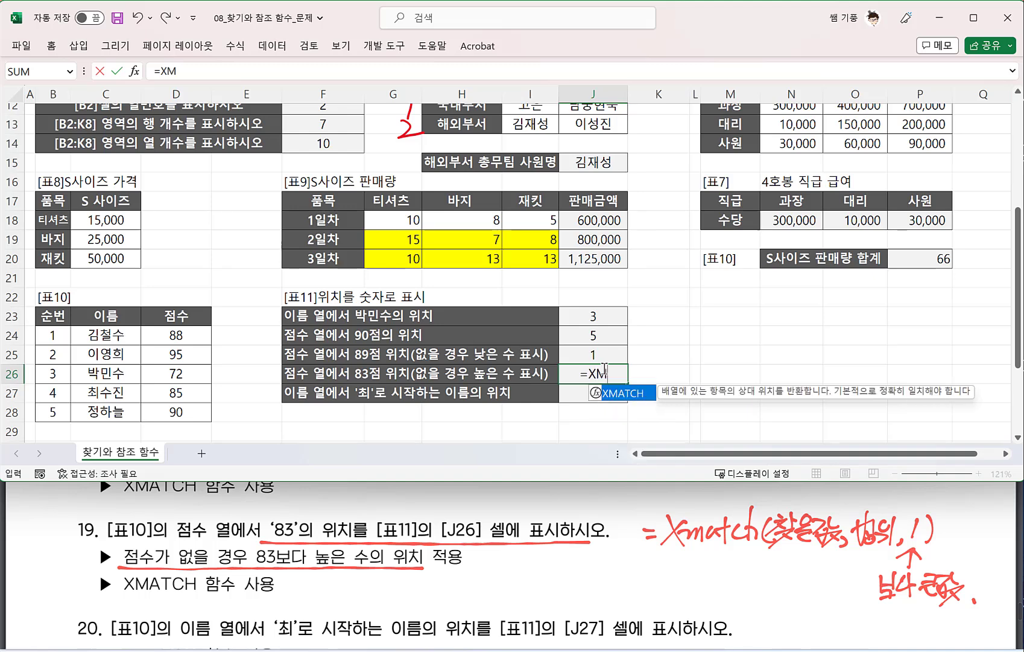
key("Tab")
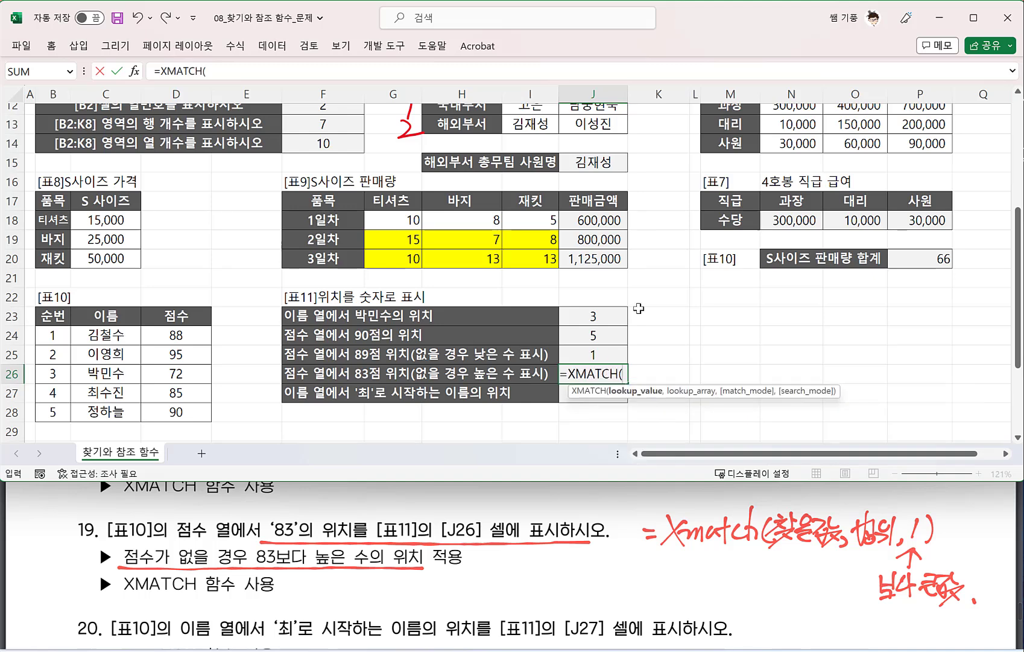
type("83")
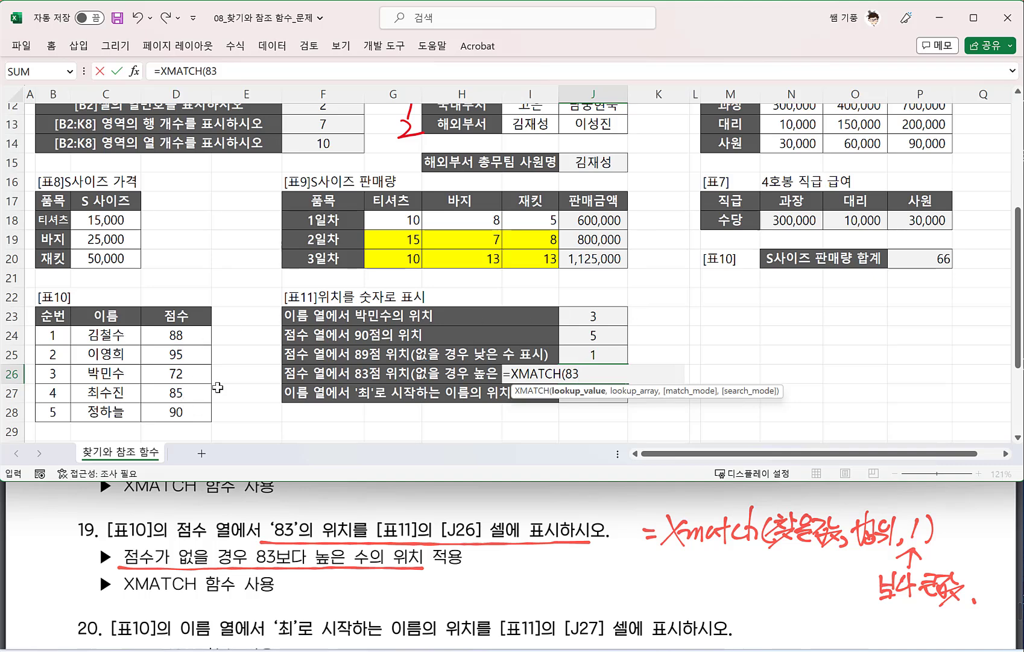
type(",")
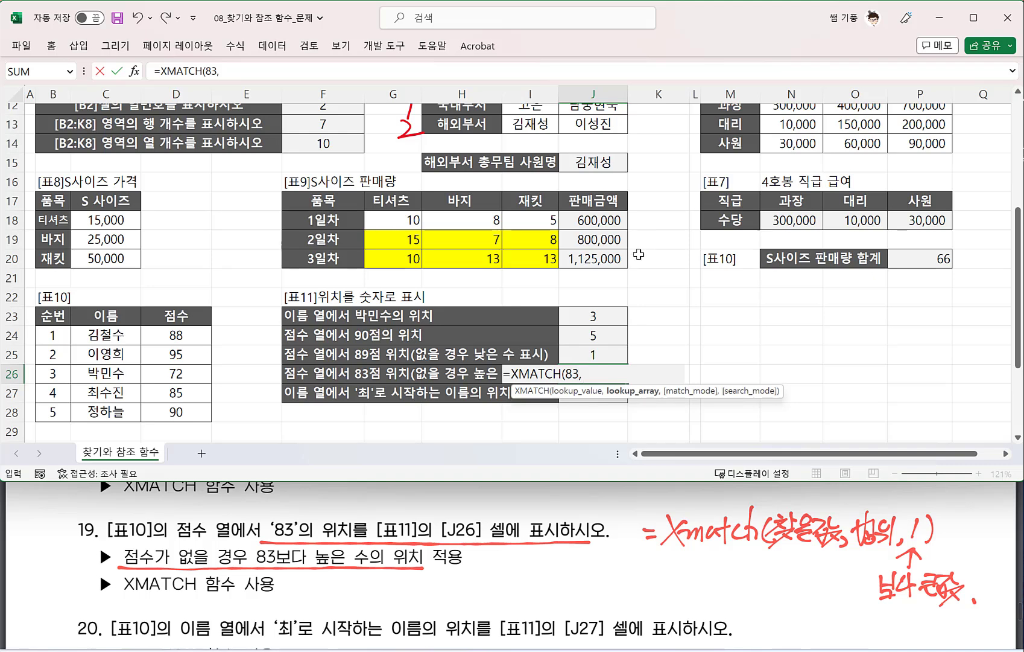
left_click_drag(184, 337, 181, 415)
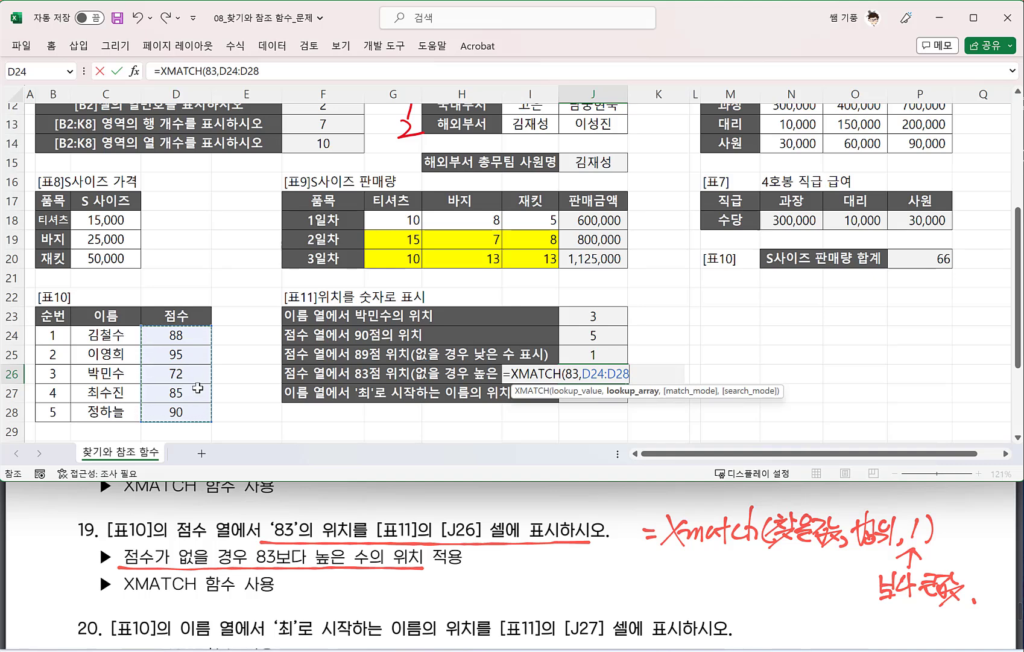
type(",")
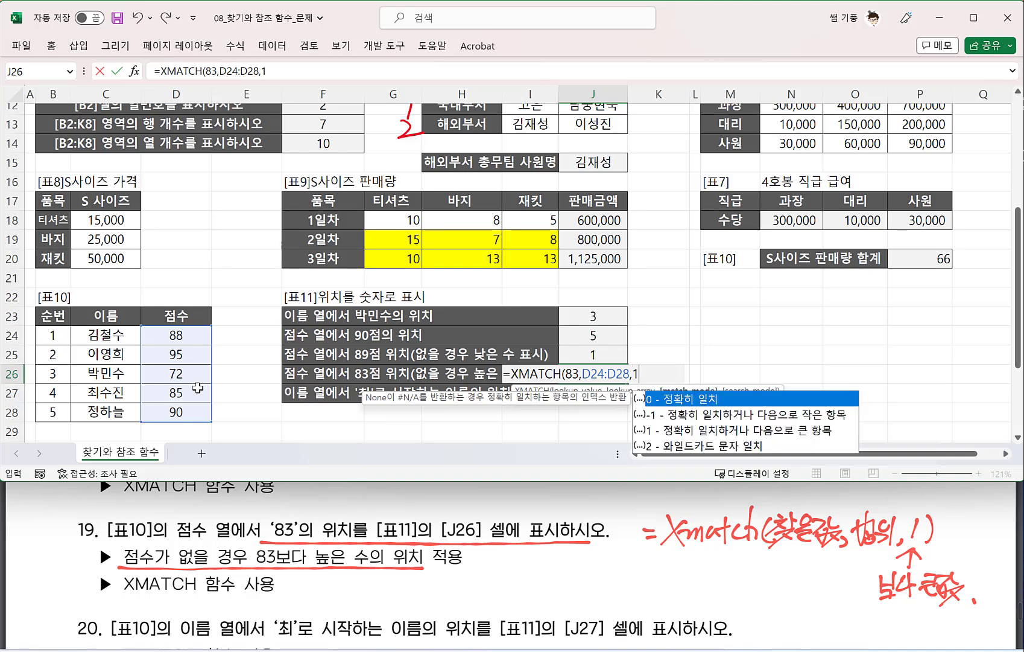
type("1)")
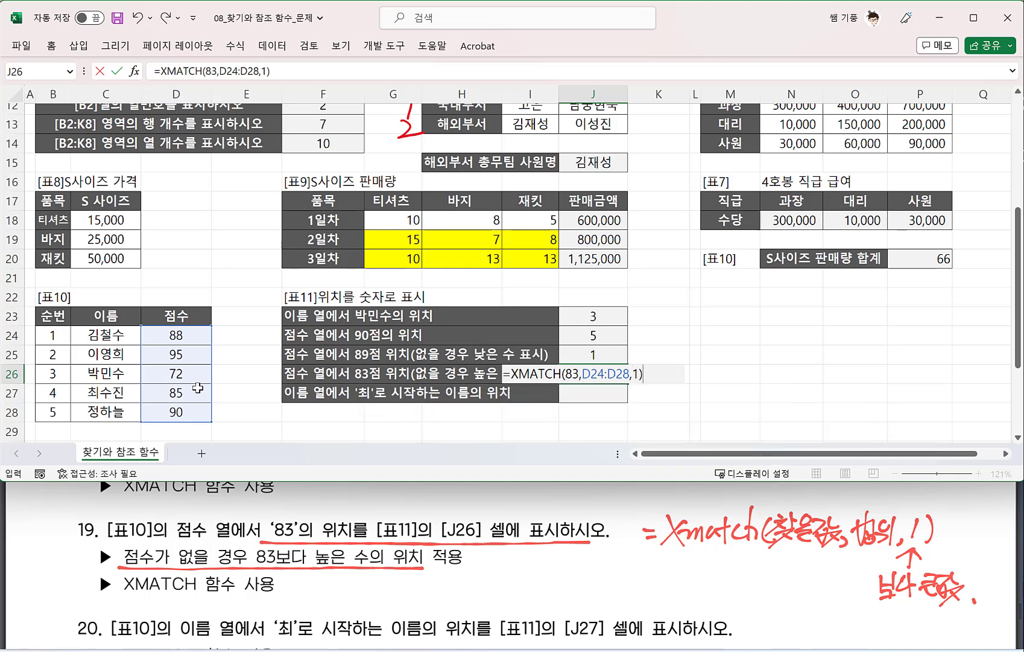
key("Return")
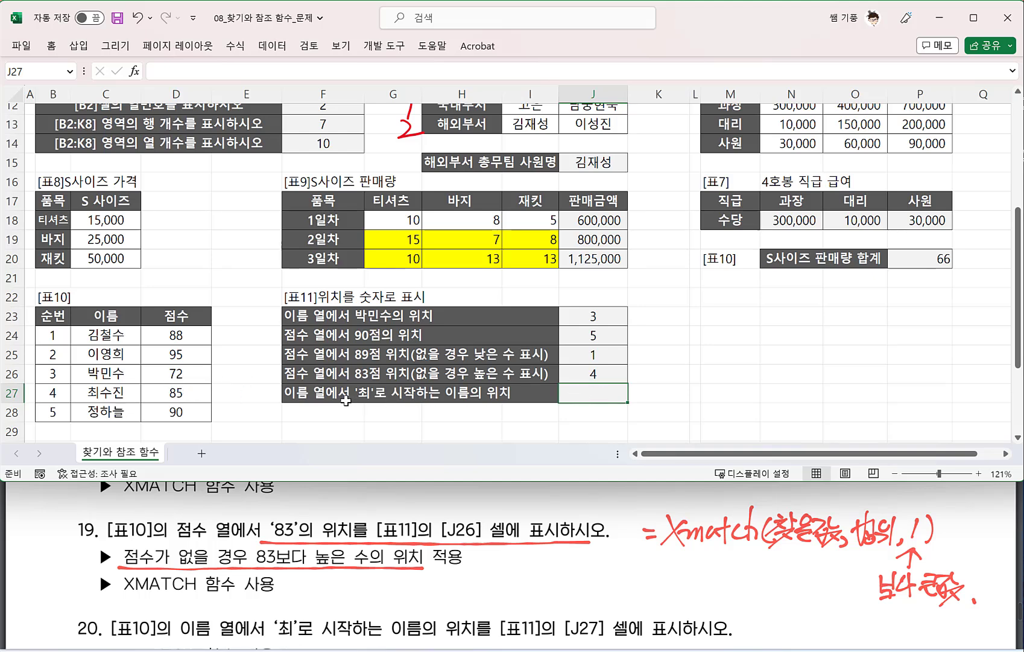
Step: For the position of the name starting with '최', enter =XMATCH("최*",D24:D28,2) in cell J27
type("=")
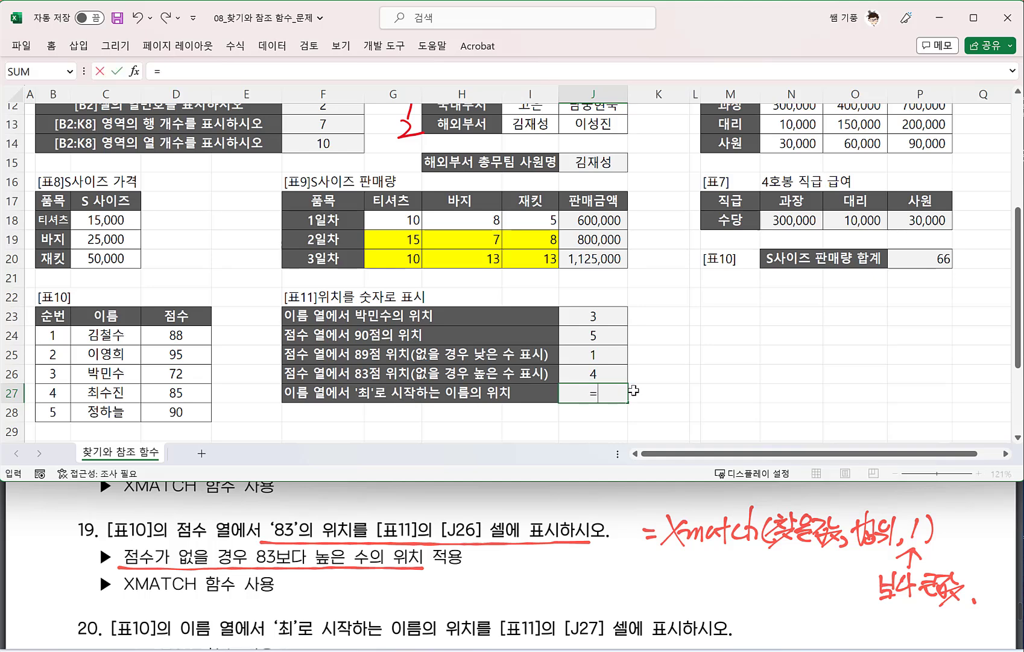
type("Z")
key("BackSpace")
type("X")
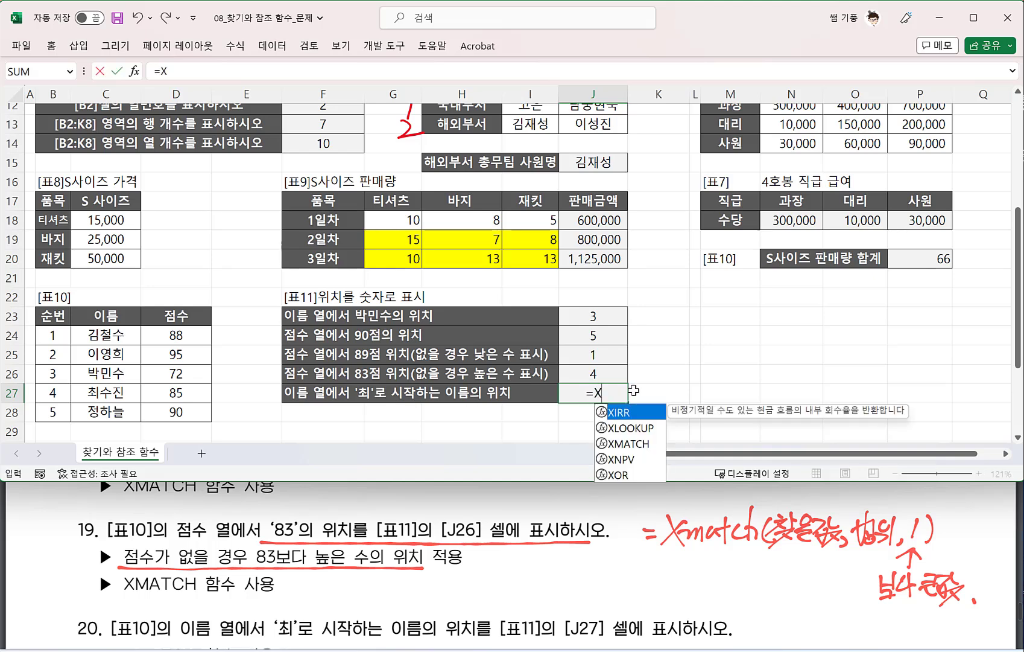
type("MA")
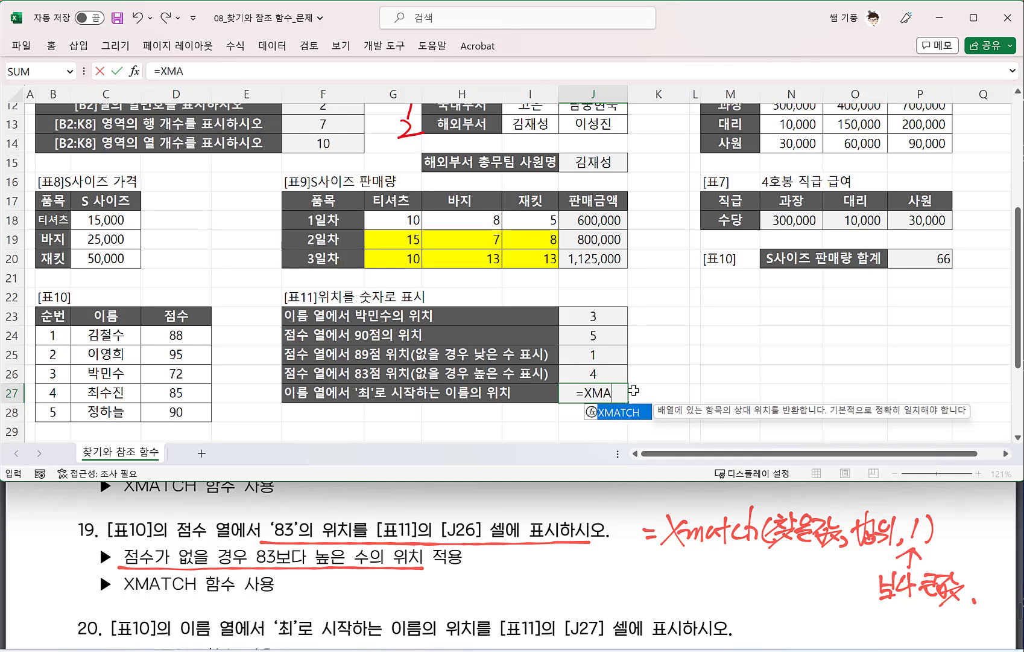
key("Tab")
type("\"")
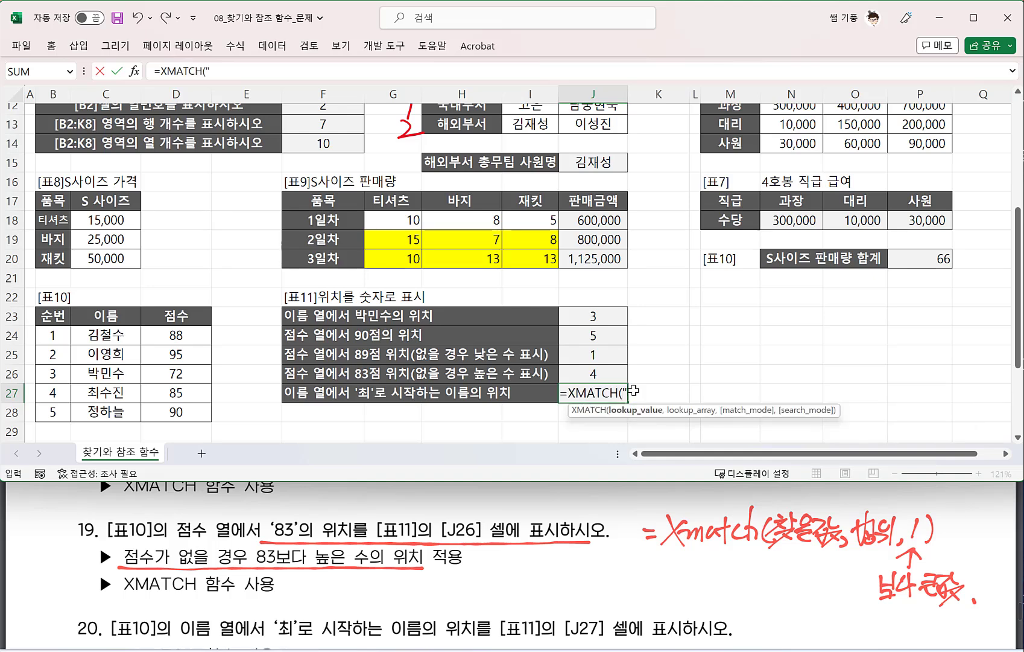
type("CHL")
key("BackSpace")
key("BackSpace")
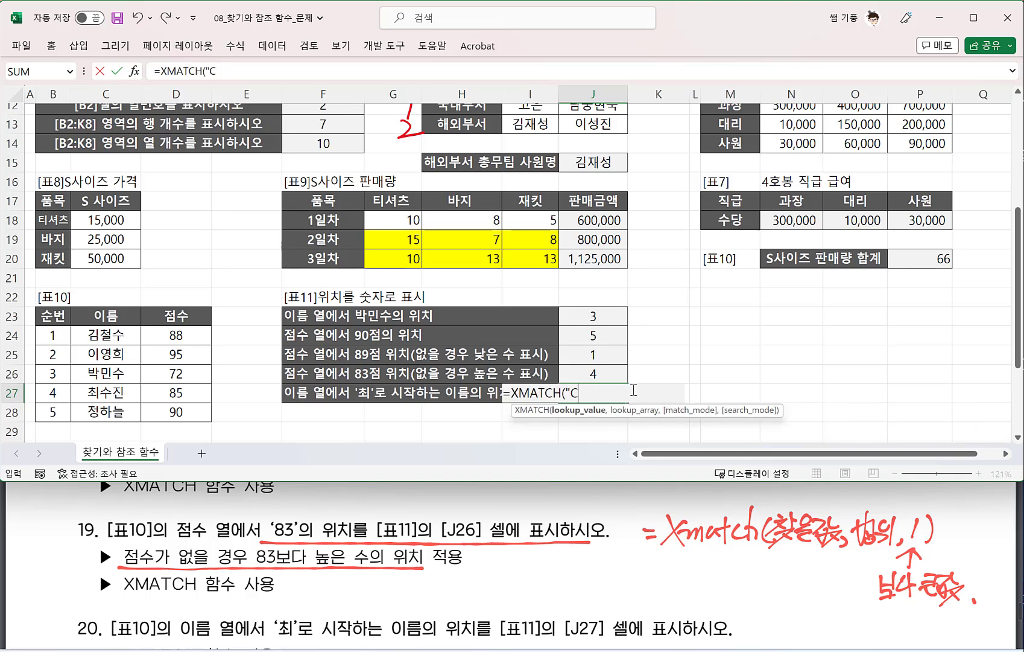
key("BackSpace")
type("최*\",")
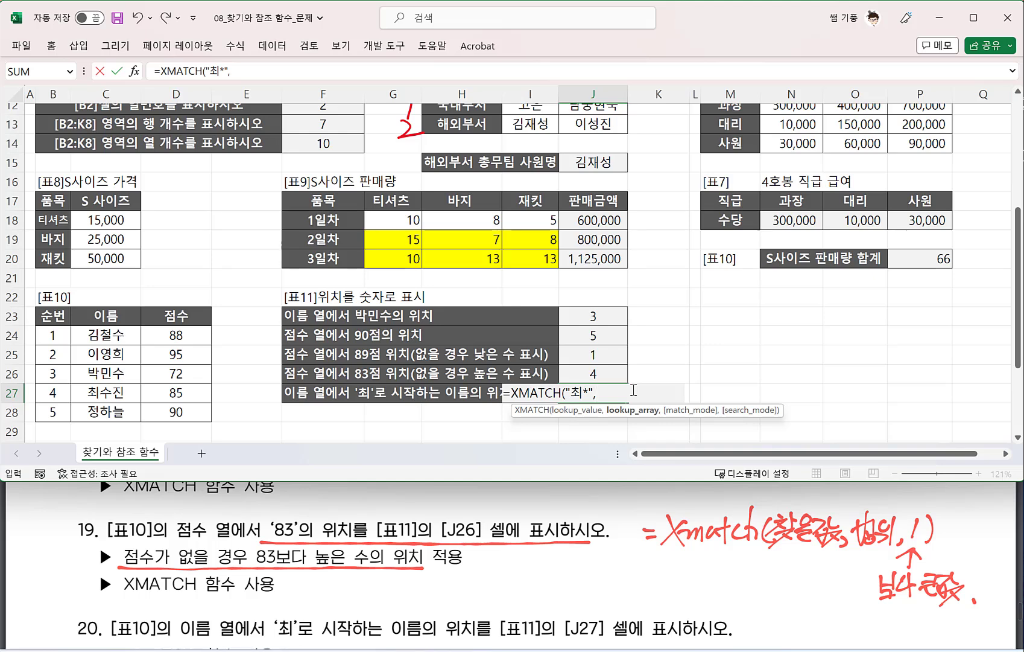
left_click_drag(172, 334, 181, 415)
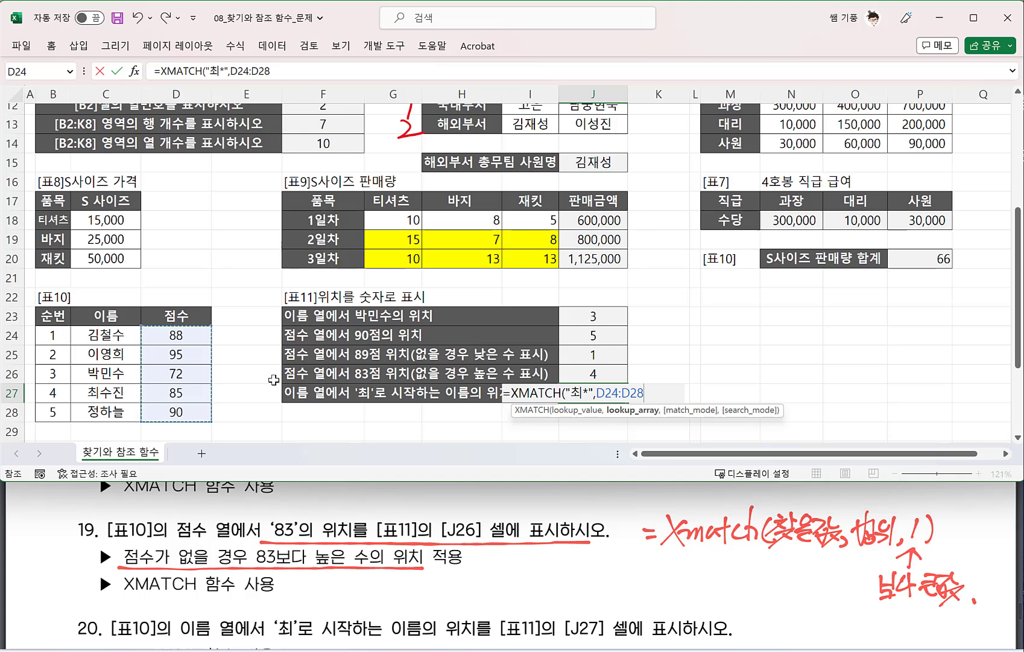
type(",")
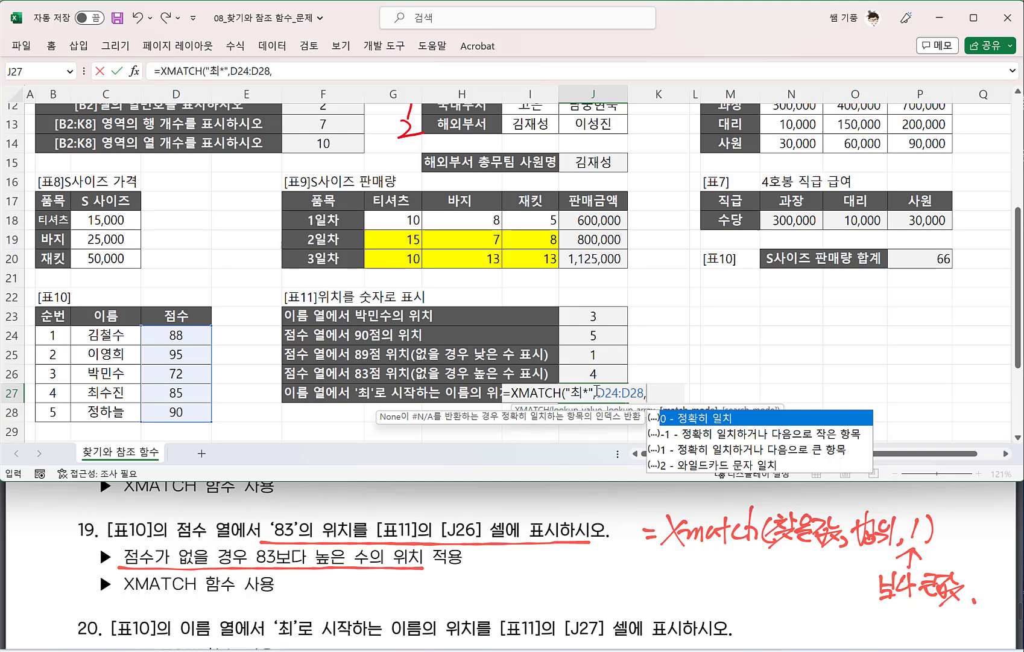
type("2)")
key("Return")
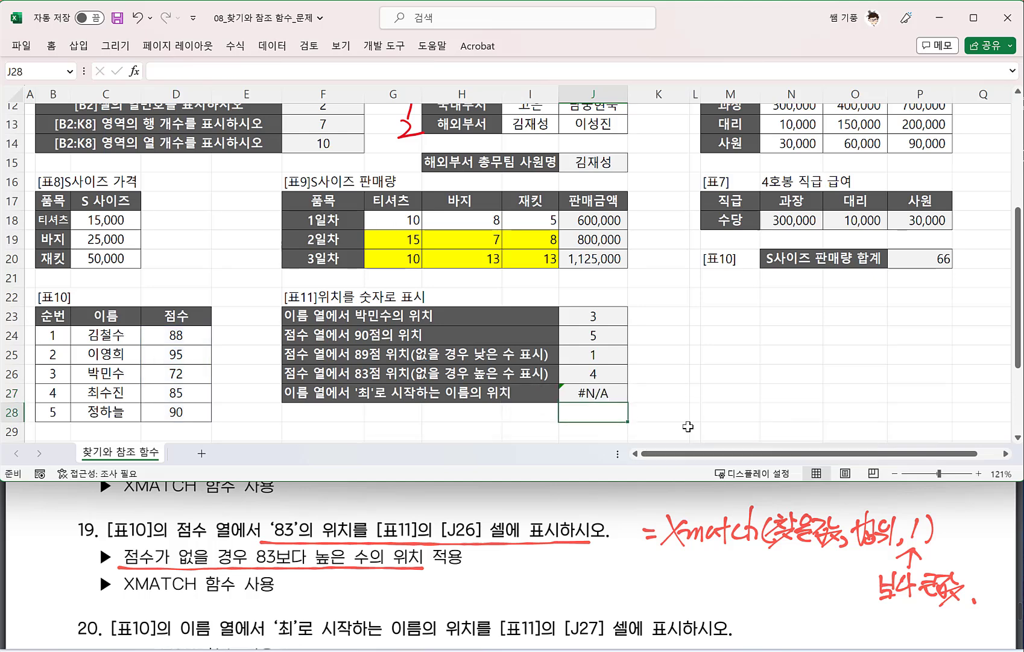
Step: Check the XMATCH formula in J27 and its lookup range without editing it, leaving the cell selected
double_click(603, 393)
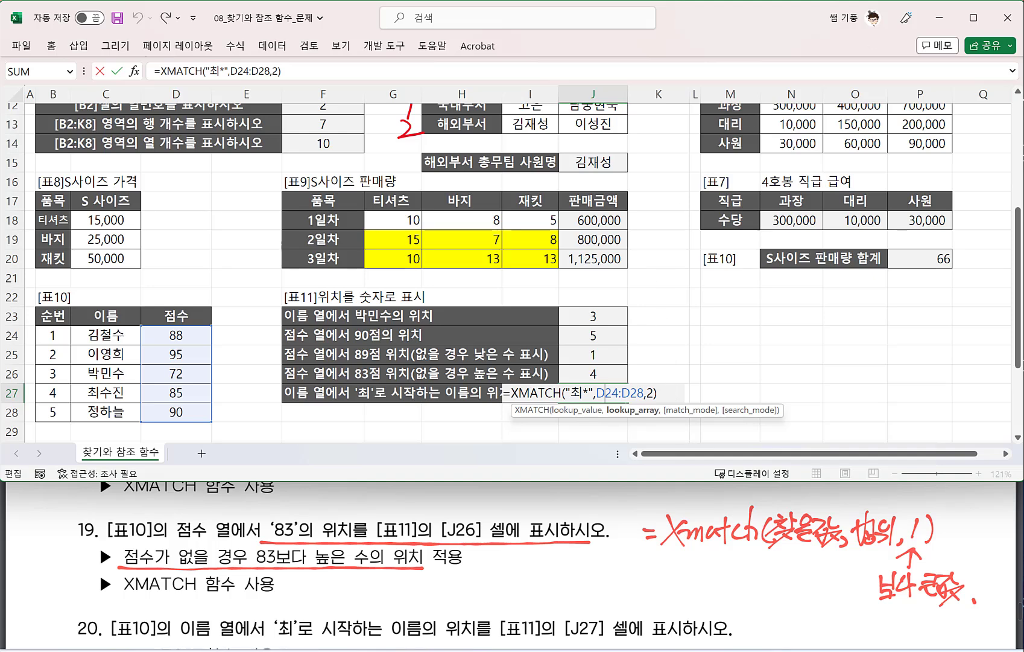
key("Escape")
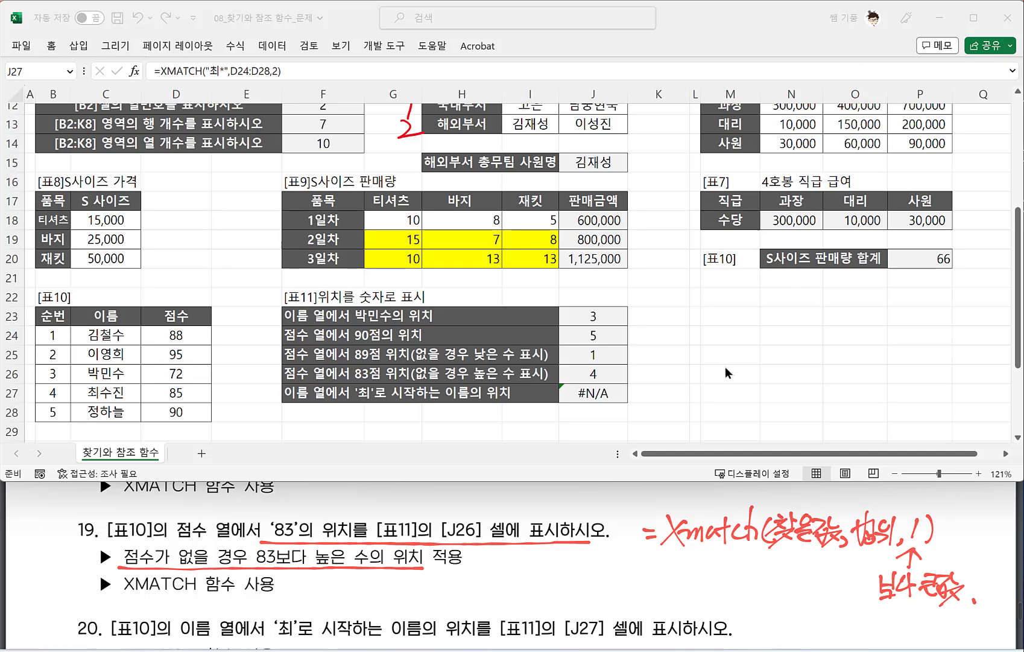
left_click(604, 393)
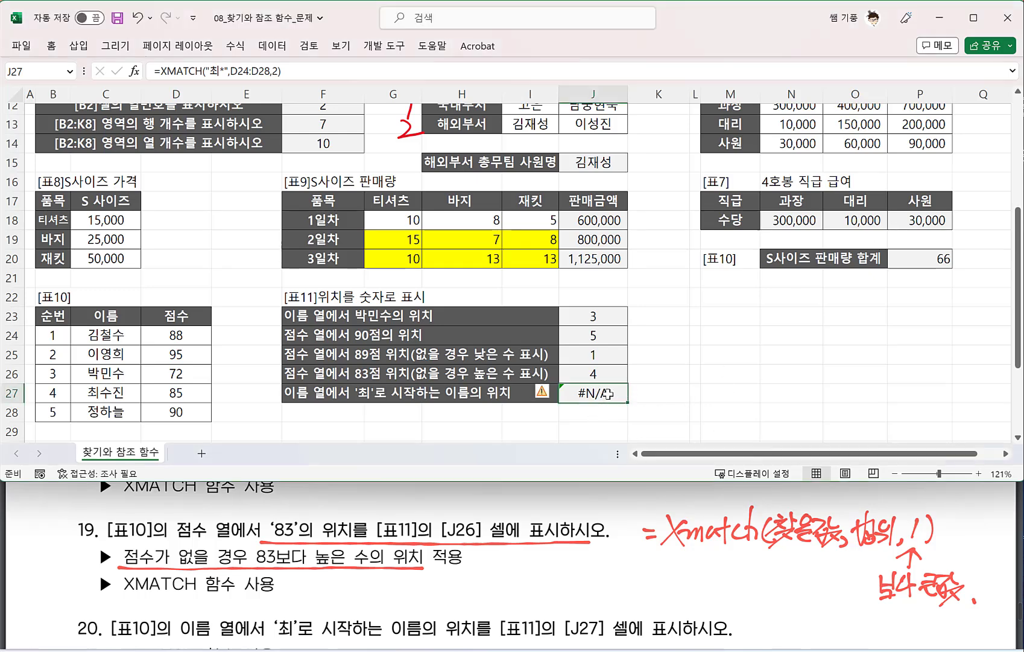
Step: Change the lookup range of the XMATCH formula in J27 to the name column C24:C28
double_click(605, 393)
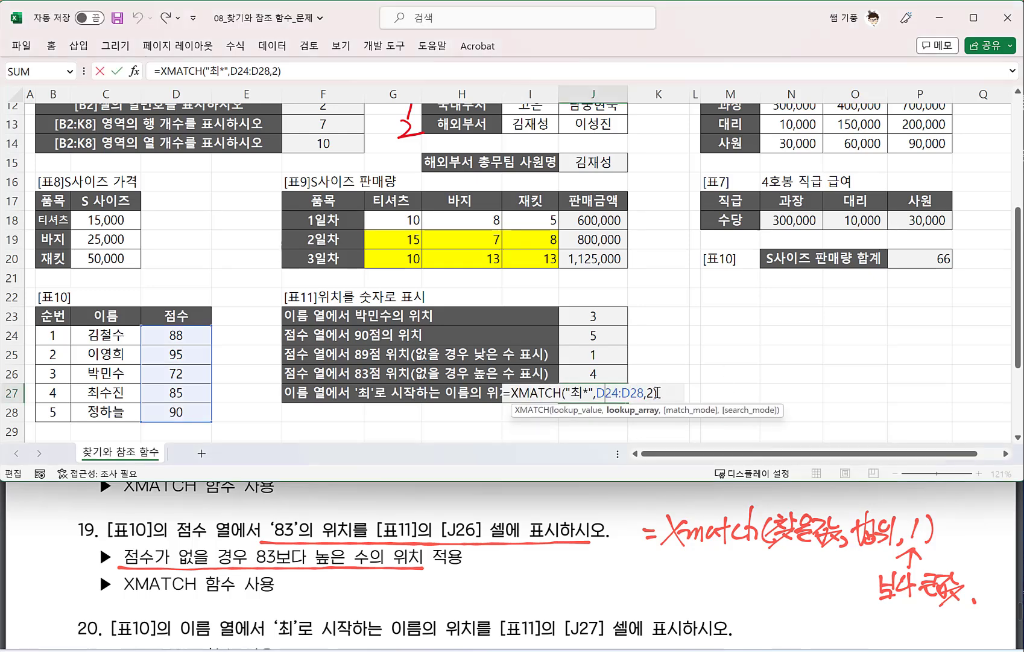
left_click_drag(644, 393, 605, 393)
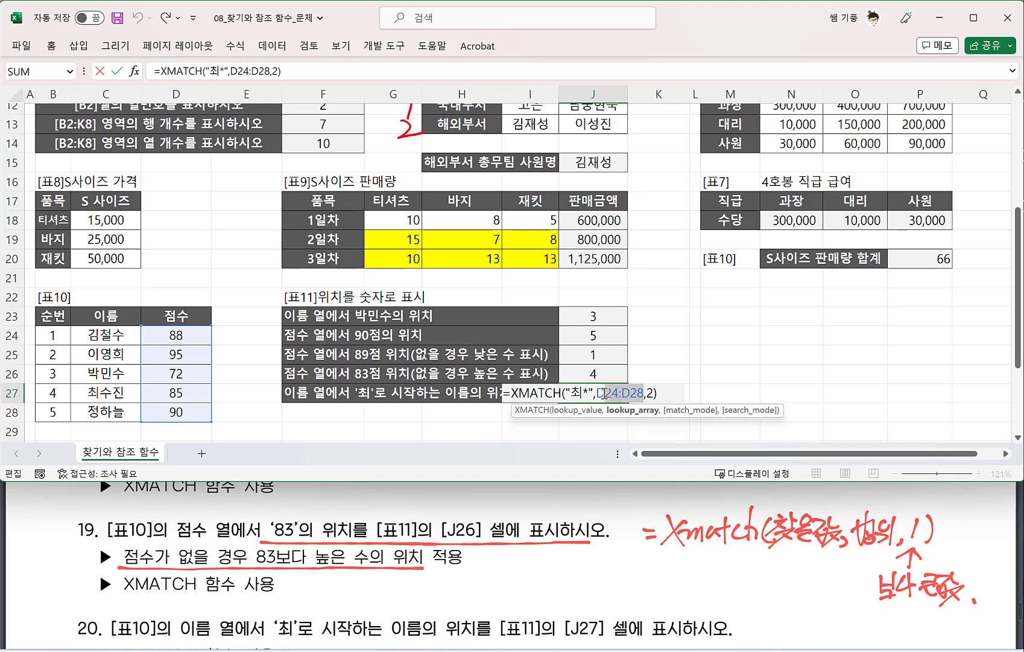
key("BackSpace")
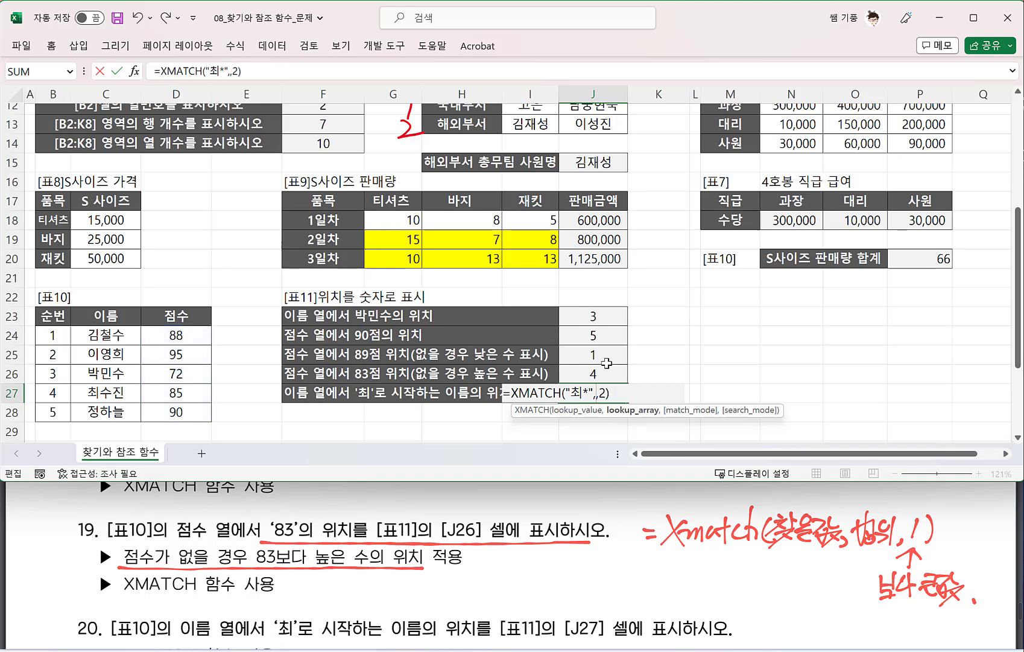
left_click_drag(106, 336, 104, 410)
key("Return")
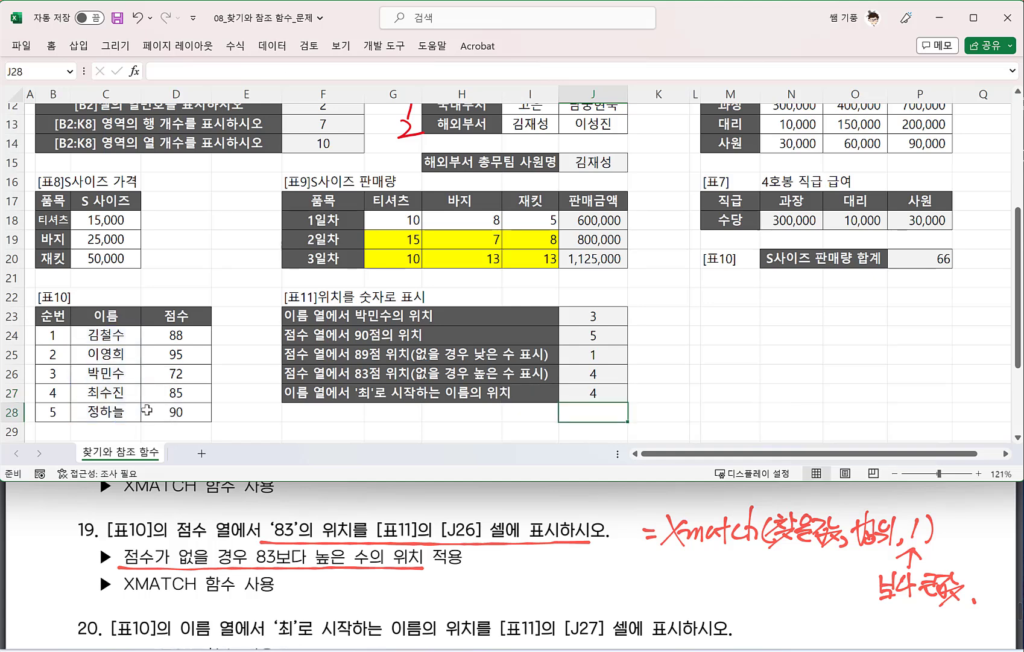
left_click(539, 390)
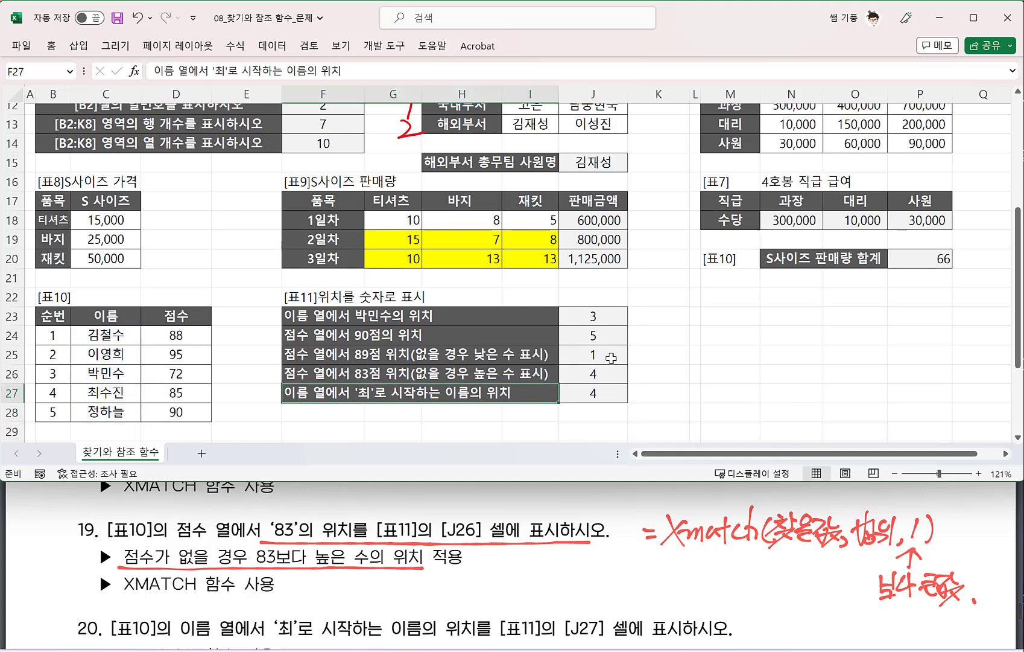
left_click(592, 389)
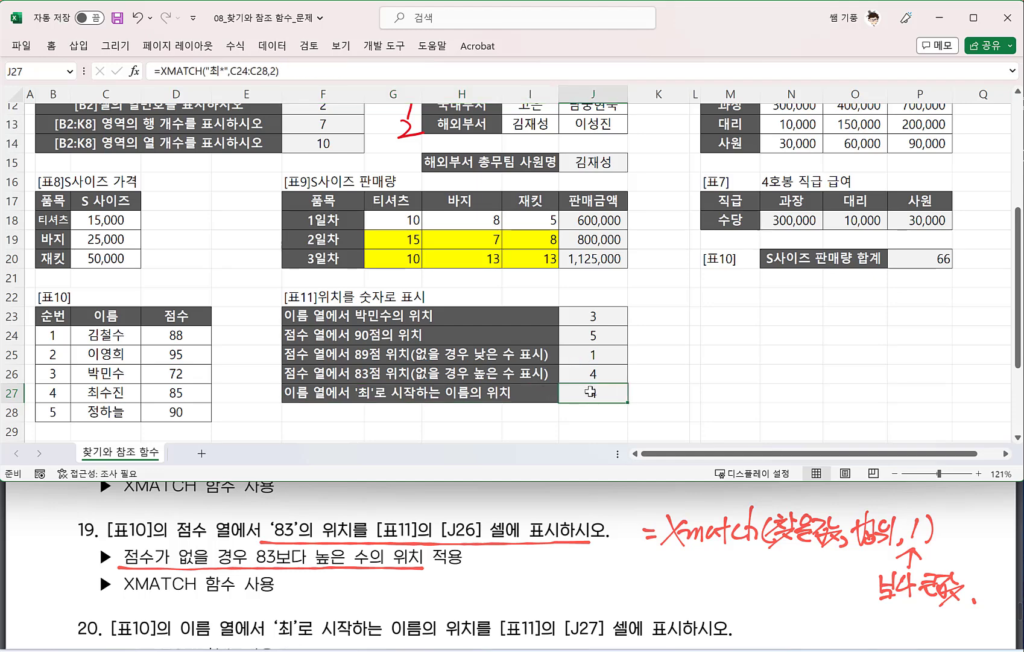
Step: Move on to exercise 21 in the PDF and select its answer cell M31 in 표13
scroll(368, 359, "down", 3)
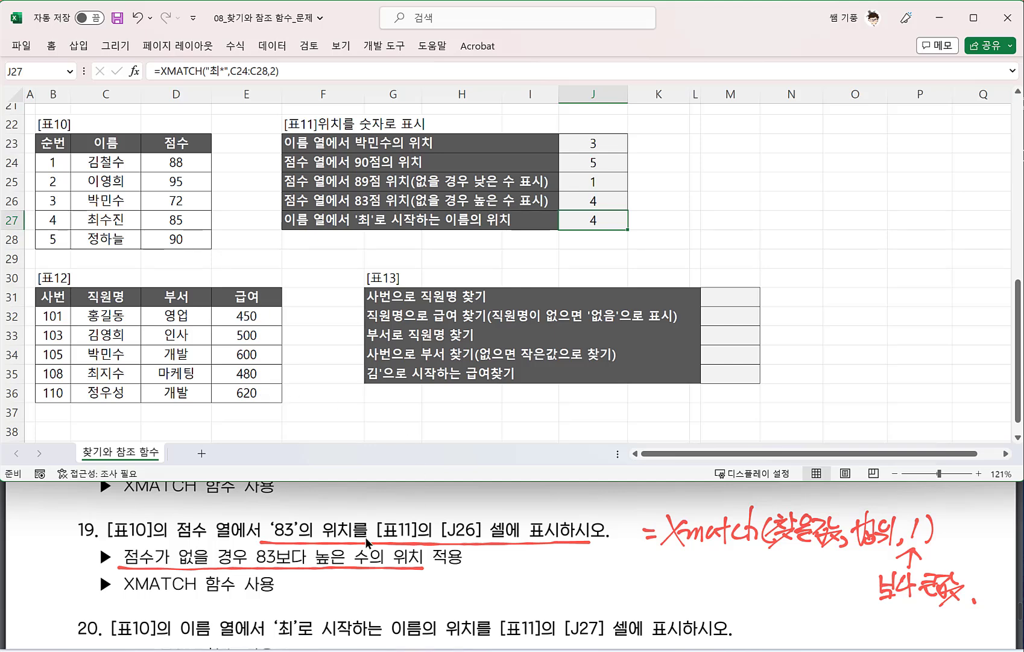
scroll(350, 536, "down", 3)
scroll(351, 532, "down", 2)
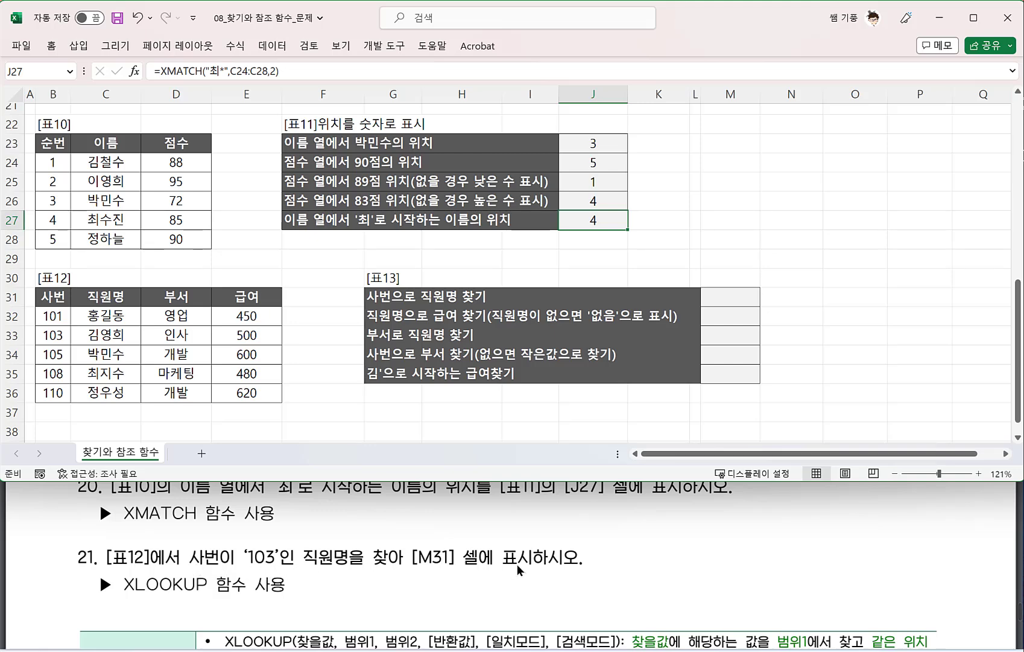
left_click(732, 300)
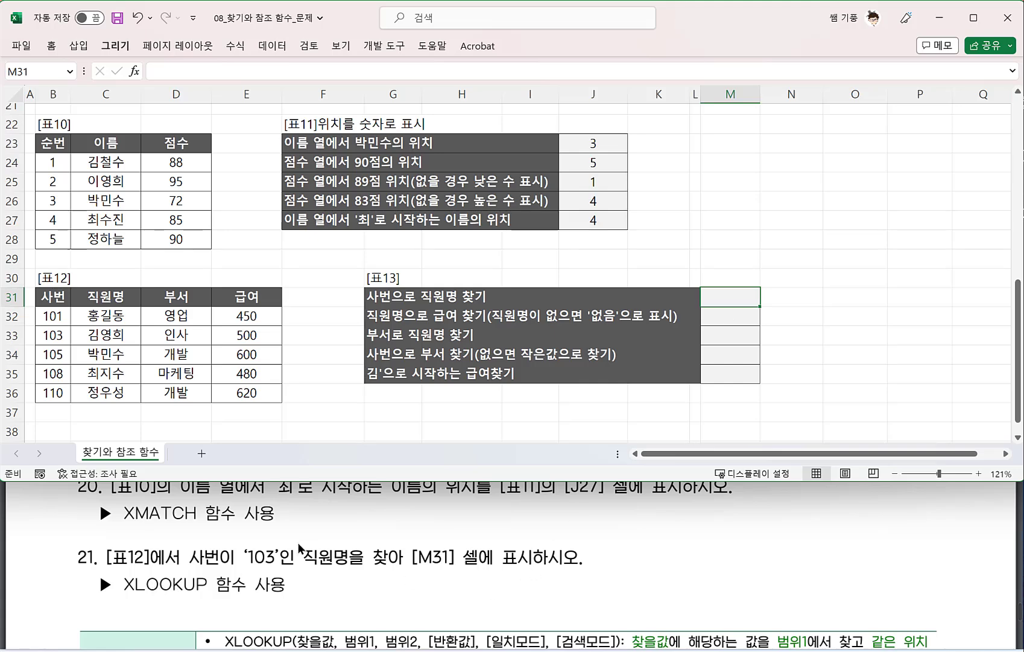
left_click_drag(615, 536, 628, 531)
left_click_drag(614, 545, 648, 550)
mouse_move(651, 516)
left_mouse_down()
mouse_move(653, 551)
mouse_move(680, 538)
left_mouse_up()
mouse_move(684, 517)
left_mouse_down()
mouse_move(679, 551)
mouse_move(702, 550)
left_mouse_up()
left_click_drag(706, 529, 705, 568)
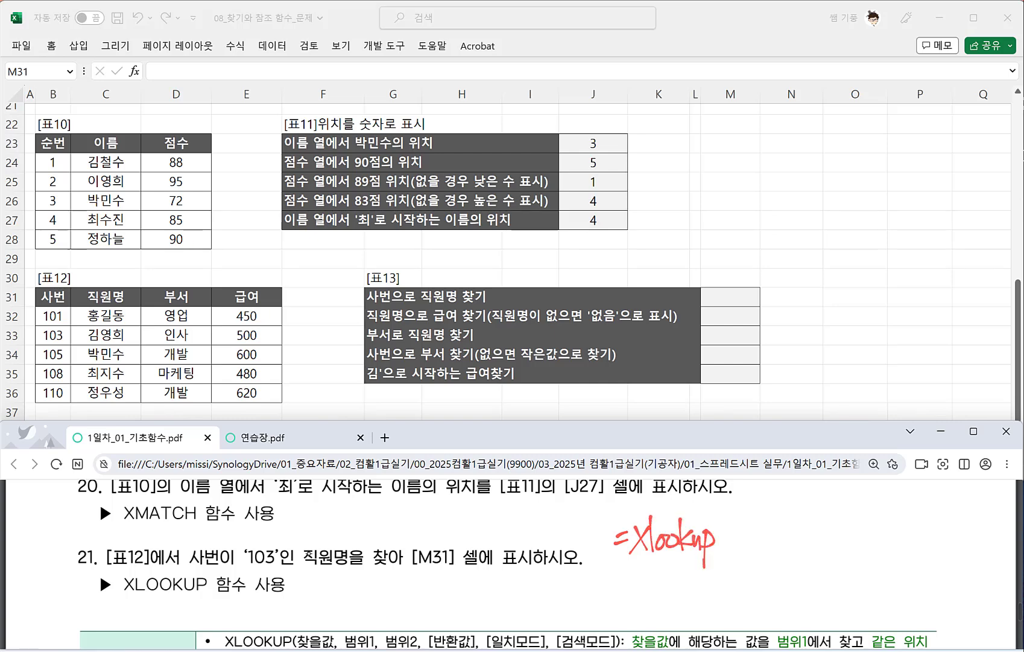
key("ctrl+z")
key("ctrl+z")
key("ctrl+z")
key("ctrl+z")
key("ctrl+z")
key("ctrl+z")
key("ctrl+z")
key("ctrl+z")
key("ctrl+z")
key("ctrl+z")
key("ctrl+z")
key("ctrl+z")
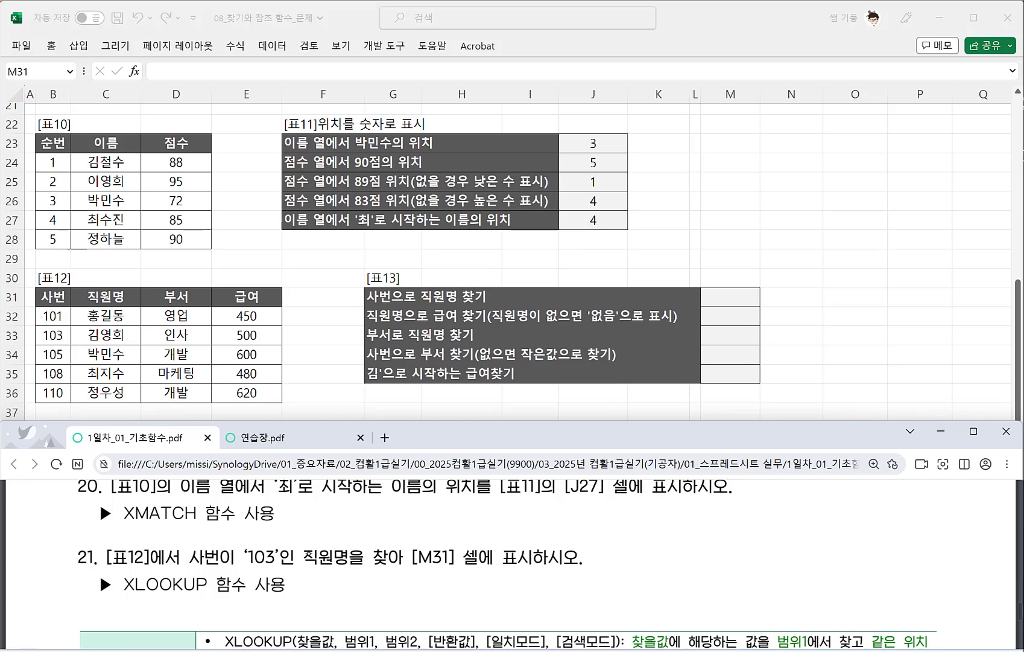
Step: Handwrite the start of the XLOOKUP syntax, =Xlookup(찾을값, 범위1, and a second range argument, beside exercise 21
scroll(99, 574, "down", 1)
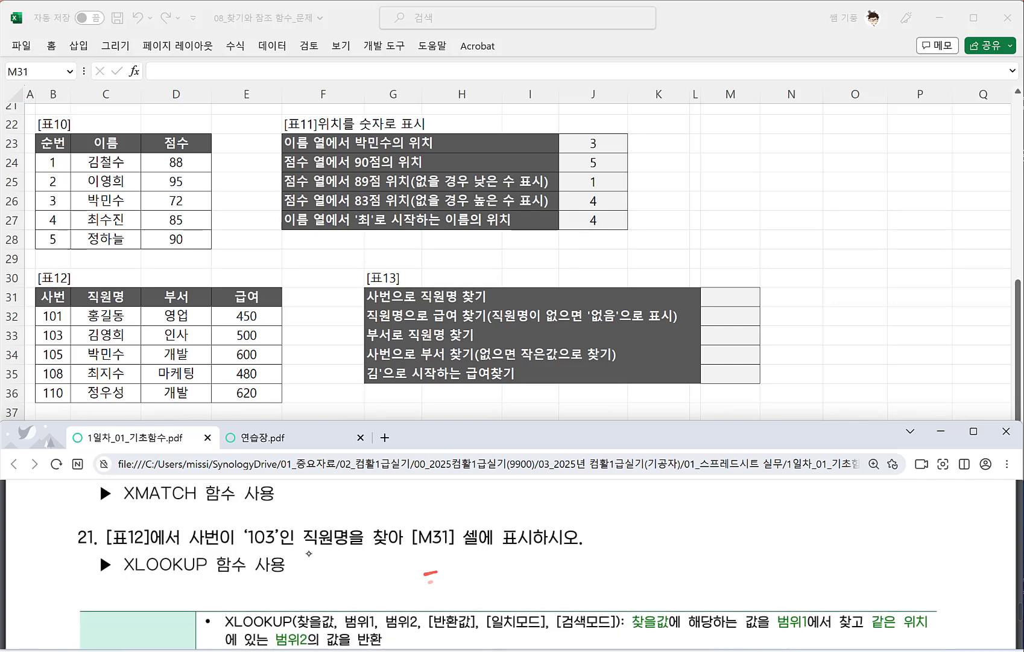
left_click_drag(426, 582, 440, 581)
left_click_drag(451, 568, 464, 581)
mouse_move(461, 565)
left_mouse_down()
mouse_move(446, 591)
mouse_move(476, 575)
left_mouse_up()
left_click_drag(487, 574, 494, 591)
left_click_drag(508, 567, 526, 603)
mouse_move(526, 570)
left_mouse_down()
mouse_move(541, 588)
mouse_move(558, 565)
left_mouse_up()
mouse_move(549, 570)
left_mouse_down()
mouse_move(548, 581)
mouse_move(559, 580)
left_mouse_up()
left_click_drag(566, 562, 572, 568)
mouse_move(550, 580)
left_mouse_down()
mouse_move(547, 593)
mouse_move(569, 585)
left_mouse_up()
left_click_drag(577, 564, 582, 572)
left_click_drag(572, 577, 585, 584)
left_click_drag(583, 567, 596, 579)
mouse_move(589, 572)
left_mouse_down()
mouse_move(587, 588)
mouse_move(605, 570)
left_mouse_up()
mouse_move(596, 576)
left_mouse_down()
mouse_move(603, 586)
mouse_move(629, 580)
left_mouse_up()
mouse_move(634, 552)
left_mouse_down()
mouse_move(638, 584)
mouse_move(651, 567)
left_mouse_up()
mouse_move(637, 580)
left_mouse_down()
mouse_move(689, 582)
mouse_move(695, 566)
left_mouse_up()
mouse_move(683, 559)
left_mouse_down()
mouse_move(695, 583)
mouse_move(715, 578)
left_mouse_up()
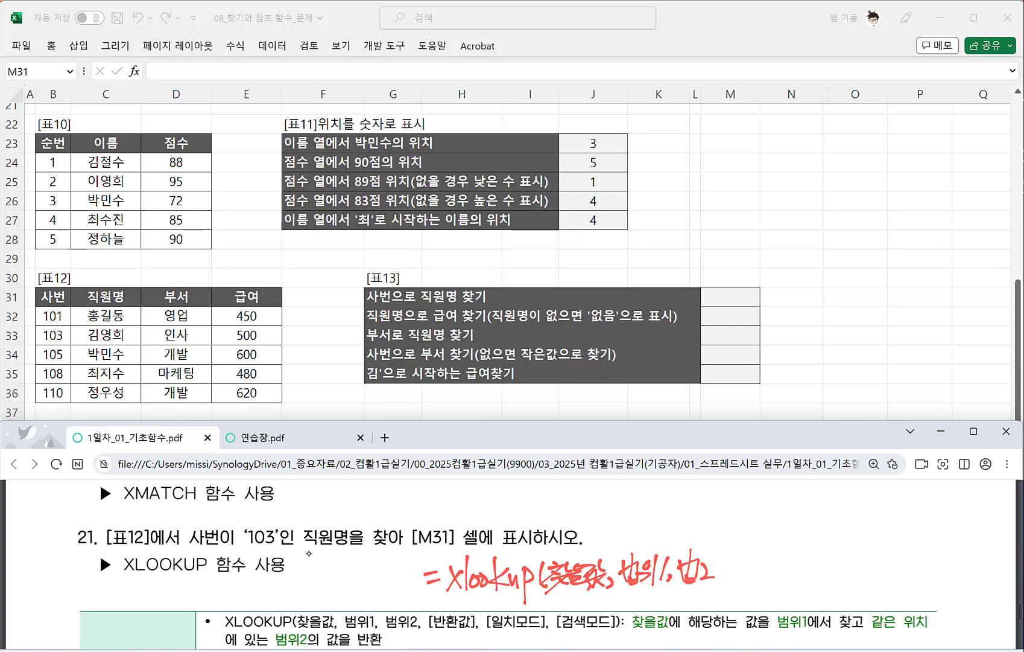
Step: Correct the second range argument of the handwritten syntax to 범위2 and underline the three arguments
key("ctrl+z")
left_click_drag(706, 556, 705, 570)
mouse_move(700, 571)
left_mouse_down()
mouse_move(716, 567)
mouse_move(706, 581)
left_mouse_up()
mouse_move(716, 557)
left_mouse_down()
mouse_move(715, 583)
mouse_move(730, 578)
left_mouse_up()
left_click_drag(549, 594, 721, 589)
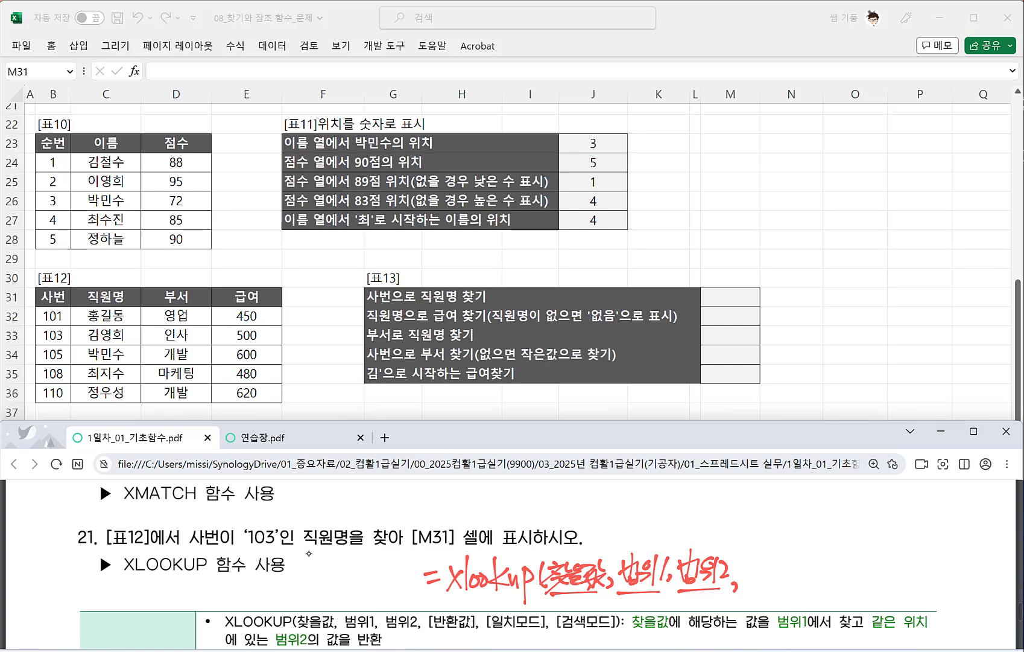
Step: Complete the handwritten XLOOKUP syntax with the arguments 찾을값 없을때 반환값 and 일치모드, closing the parenthesis
mouse_move(744, 558)
left_mouse_down()
mouse_move(754, 574)
mouse_move(761, 561)
mouse_move(759, 589)
mouse_move(770, 567)
mouse_move(769, 587)
mouse_move(781, 576)
left_mouse_up()
left_click_drag(780, 562, 782, 587)
left_click_drag(769, 573, 792, 585)
left_click_drag(770, 589, 812, 581)
mouse_move(795, 573)
left_mouse_down()
mouse_move(808, 592)
mouse_move(823, 567)
left_mouse_up()
mouse_move(809, 578)
left_mouse_down()
mouse_move(822, 571)
mouse_move(825, 590)
mouse_move(833, 574)
mouse_move(842, 580)
left_mouse_up()
mouse_move(842, 563)
left_mouse_down()
mouse_move(838, 593)
mouse_move(862, 565)
mouse_move(868, 574)
left_mouse_up()
left_click_drag(866, 567, 870, 587)
left_click_drag(871, 563, 883, 579)
mouse_move(880, 562)
left_mouse_down()
mouse_move(886, 587)
mouse_move(891, 577)
left_mouse_up()
mouse_move(873, 582)
left_mouse_down()
mouse_move(884, 591)
mouse_move(900, 581)
left_mouse_up()
left_click_drag(901, 563, 901, 592)
mouse_move(895, 582)
left_mouse_down()
mouse_move(912, 585)
mouse_move(912, 598)
left_mouse_up()
mouse_move(914, 589)
left_mouse_down()
mouse_move(909, 599)
mouse_move(935, 578)
left_mouse_up()
mouse_move(935, 563)
left_mouse_down()
mouse_move(938, 592)
mouse_move(949, 570)
left_mouse_up()
left_click_drag(936, 570, 955, 584)
left_click_drag(933, 588, 954, 589)
mouse_move(955, 565)
left_mouse_down()
mouse_move(957, 591)
mouse_move(965, 579)
left_mouse_up()
left_click_drag(962, 567, 975, 587)
left_click_drag(971, 567, 986, 595)
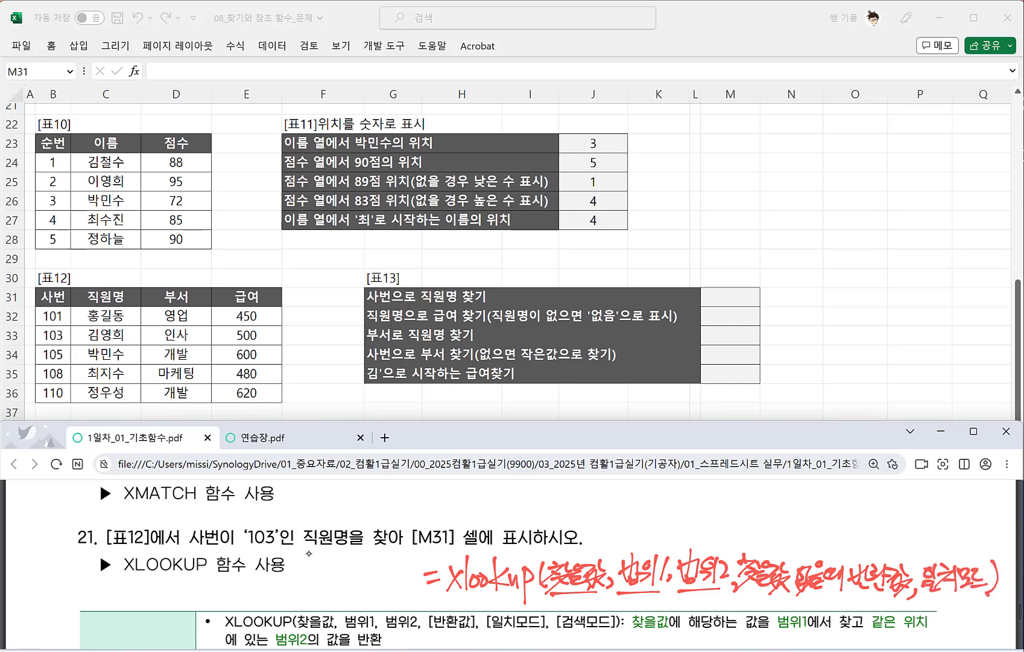
Step: Handwrite the match mode values 0, 1, -1 and 2 beneath the 일치모드 argument
scroll(309, 552, "down", 2)
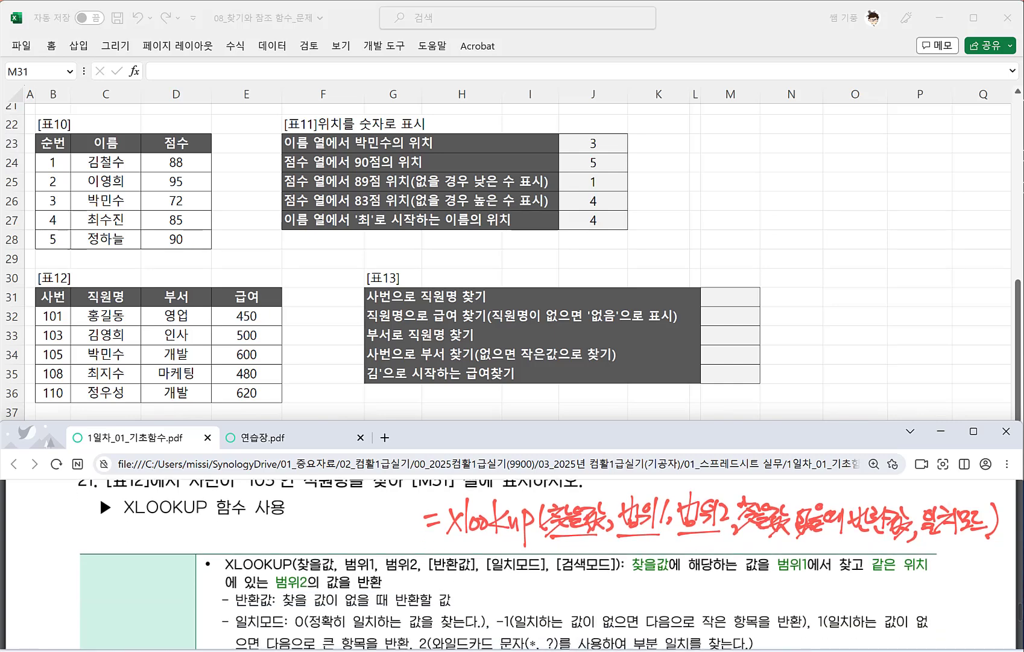
scroll(308, 553, "up", 1)
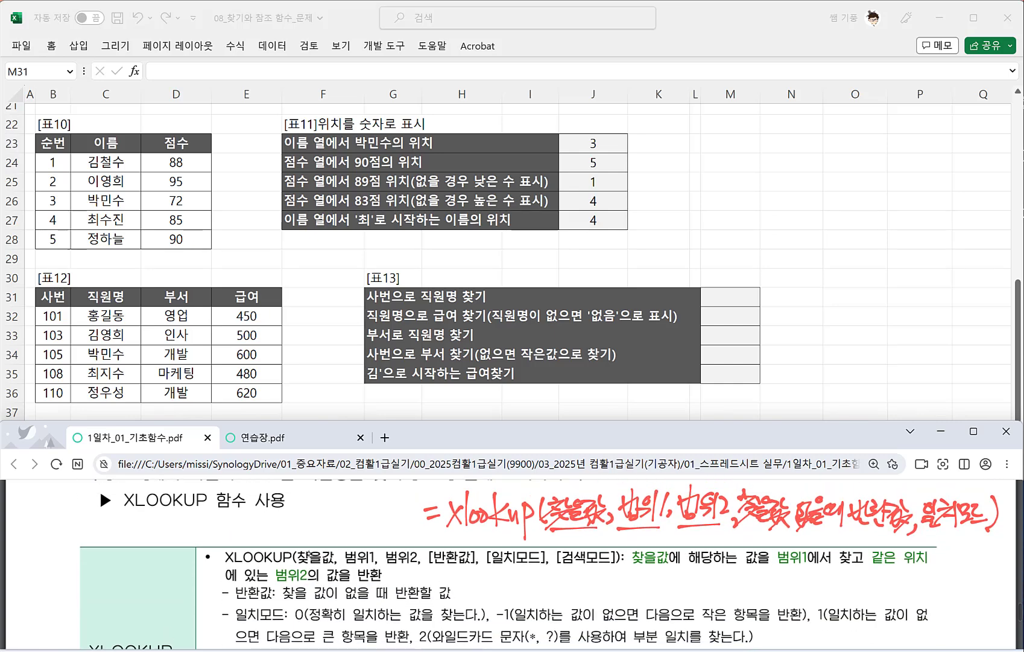
left_click_drag(941, 534, 938, 596)
scroll(308, 553, "down", 2)
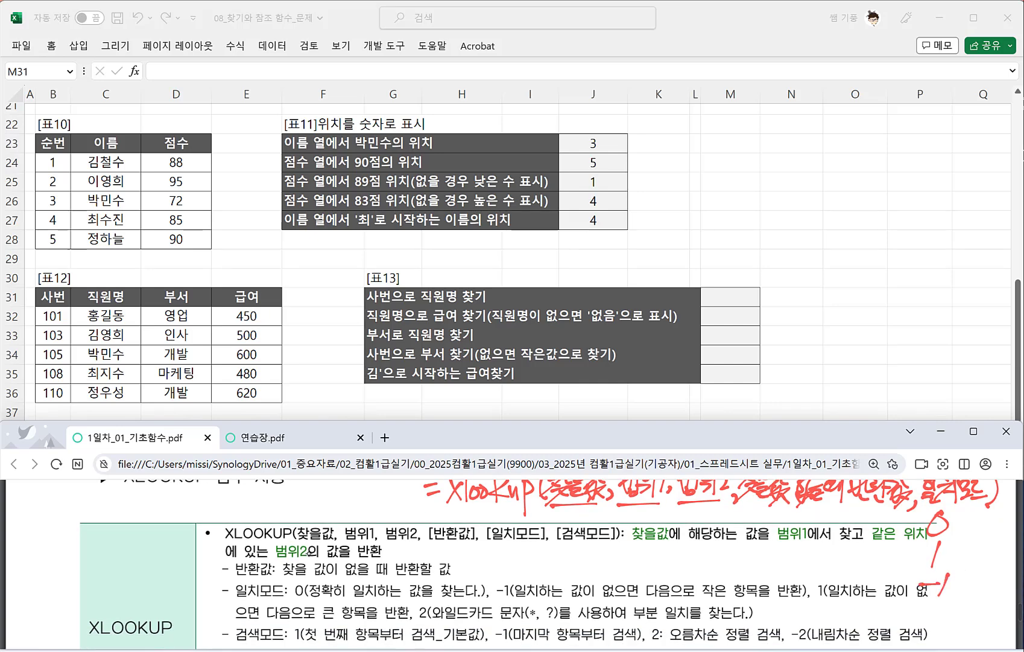
scroll(540, 564, "down", 2)
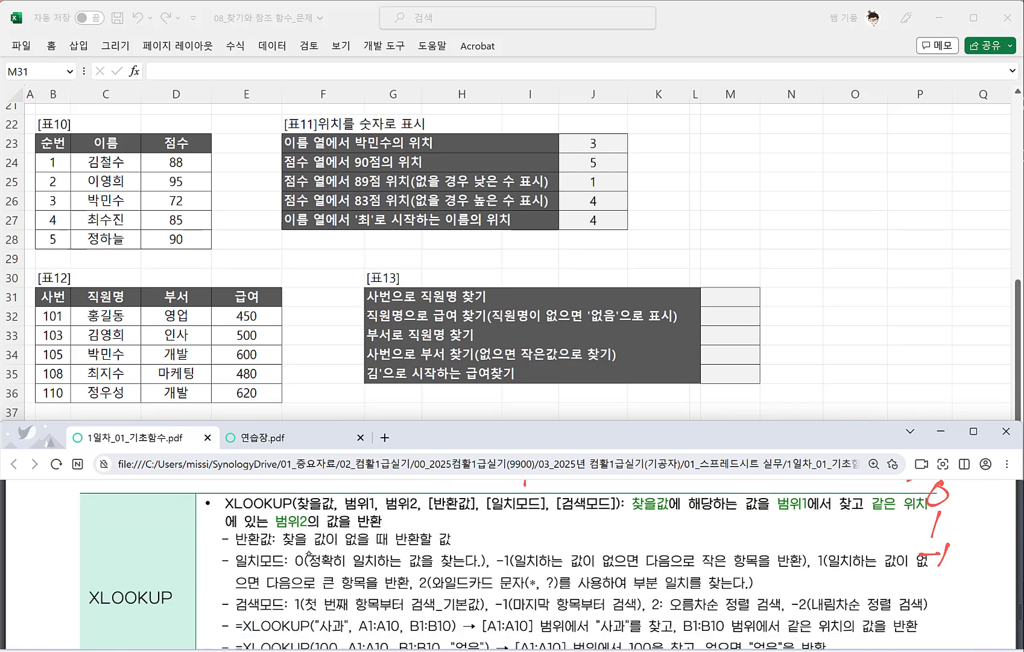
left_click_drag(926, 578, 945, 589)
Step: For exercise 21, enter =XLOOKUP(103,B32:B36,C32:C36) in cell M31
scroll(285, 547, "down", 3)
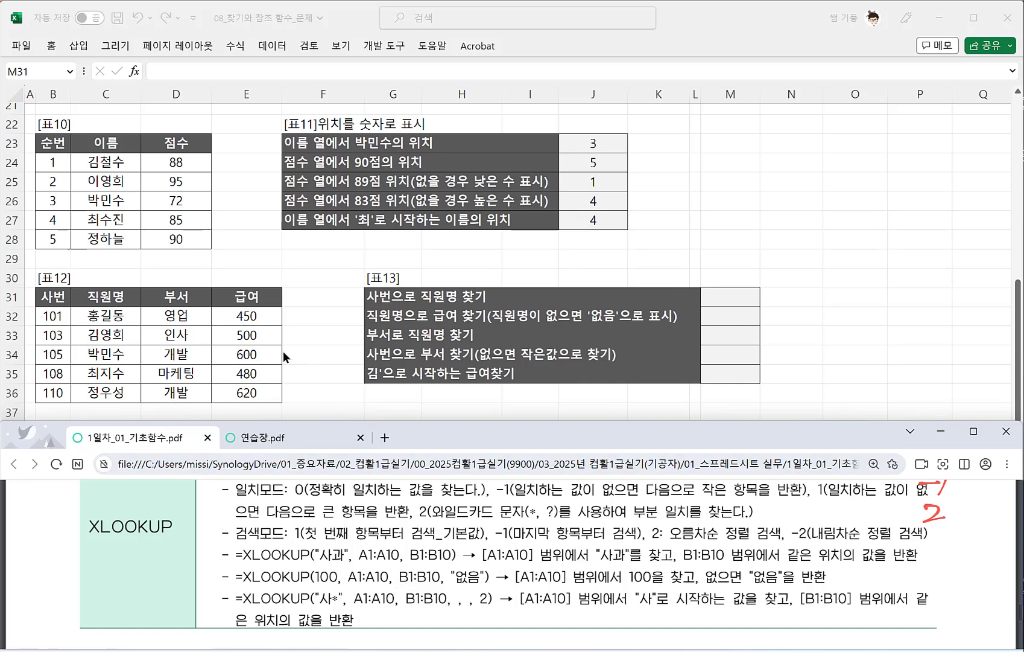
left_click(722, 293)
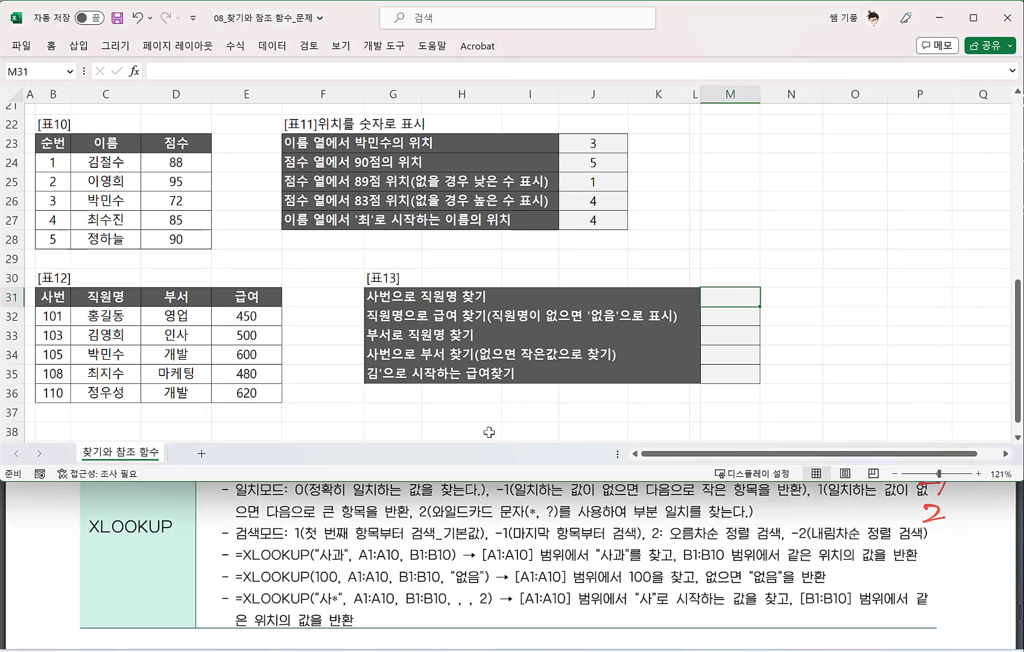
scroll(483, 362, "up", 2)
scroll(386, 521, "up", 1)
scroll(354, 544, "up", 3)
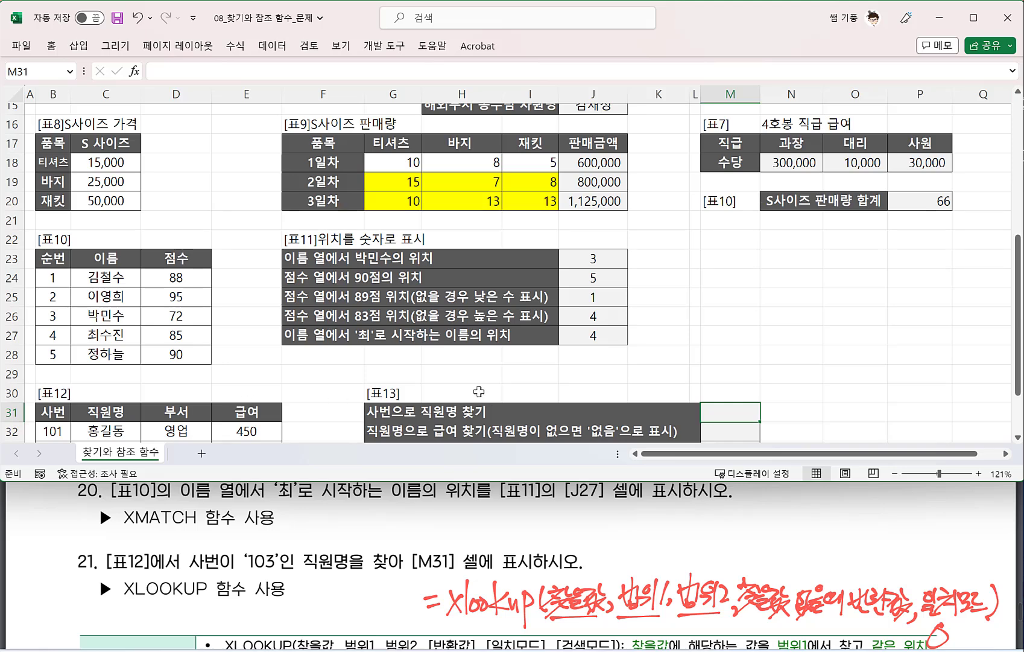
scroll(594, 398, "down", 2)
scroll(594, 399, "down", 2)
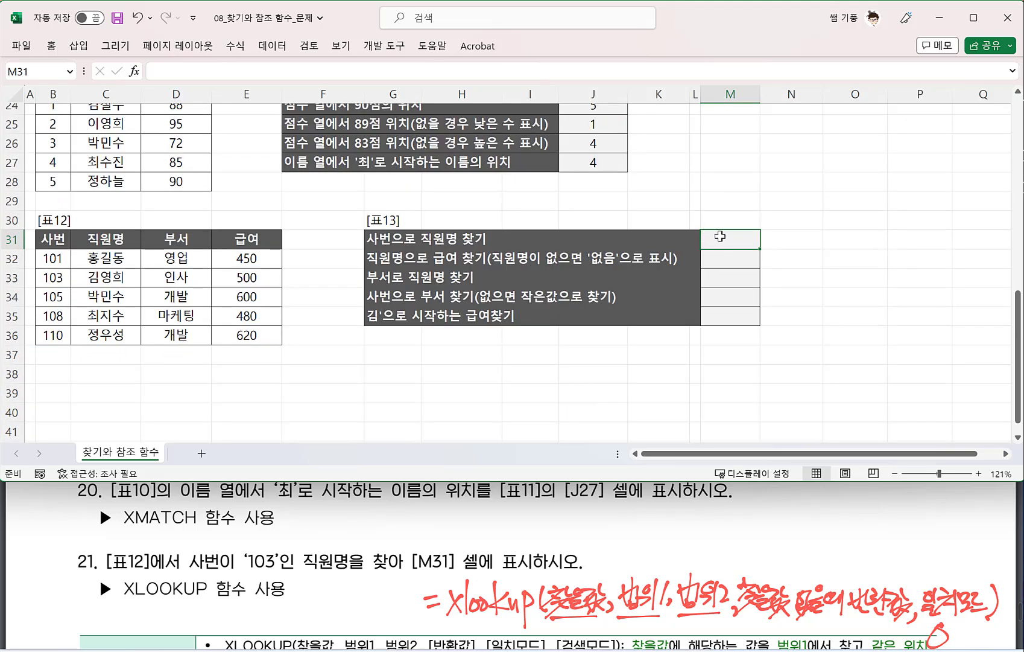
type("=")
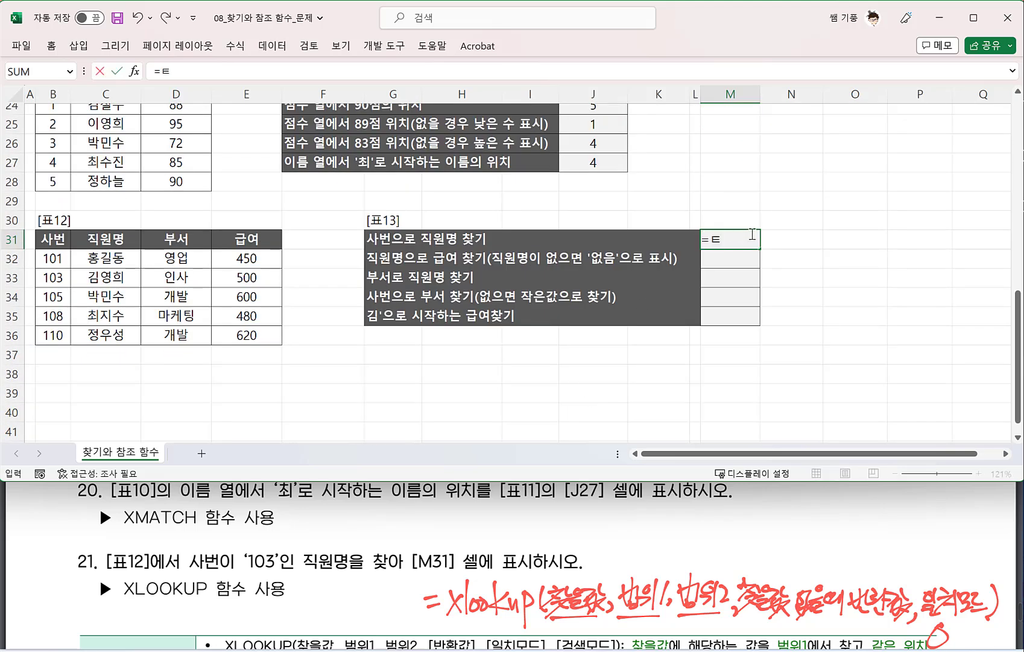
type("XL")
key("Tab")
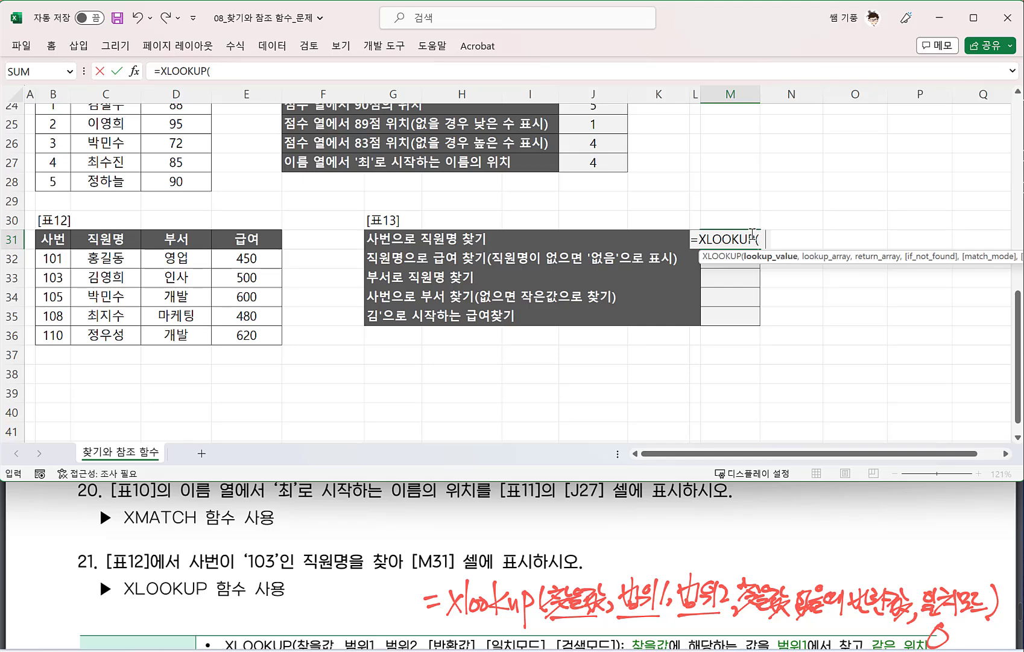
type("103")
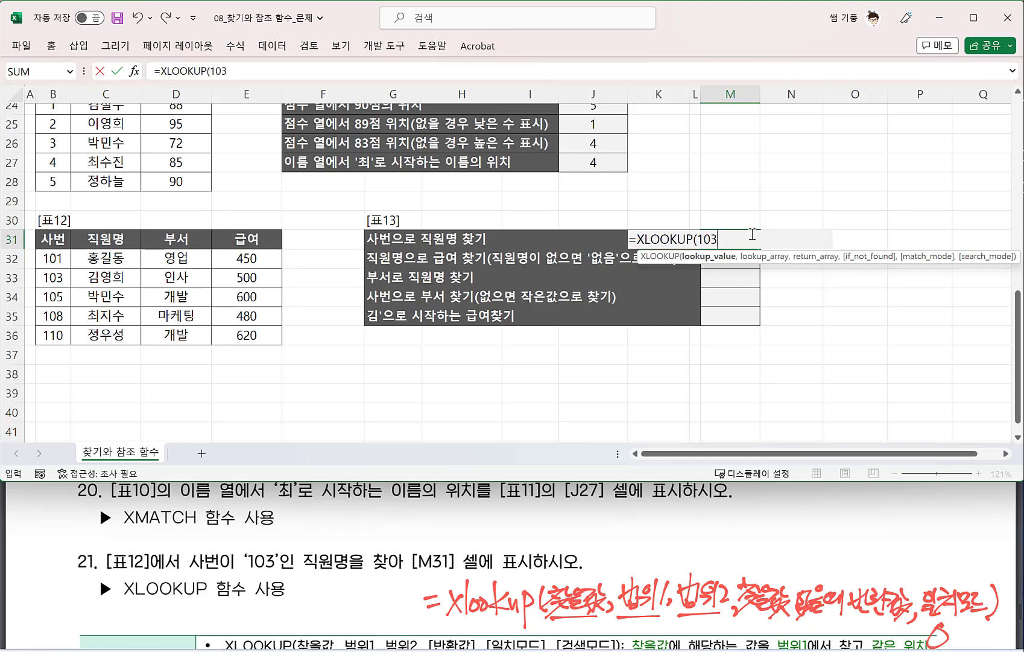
type(",")
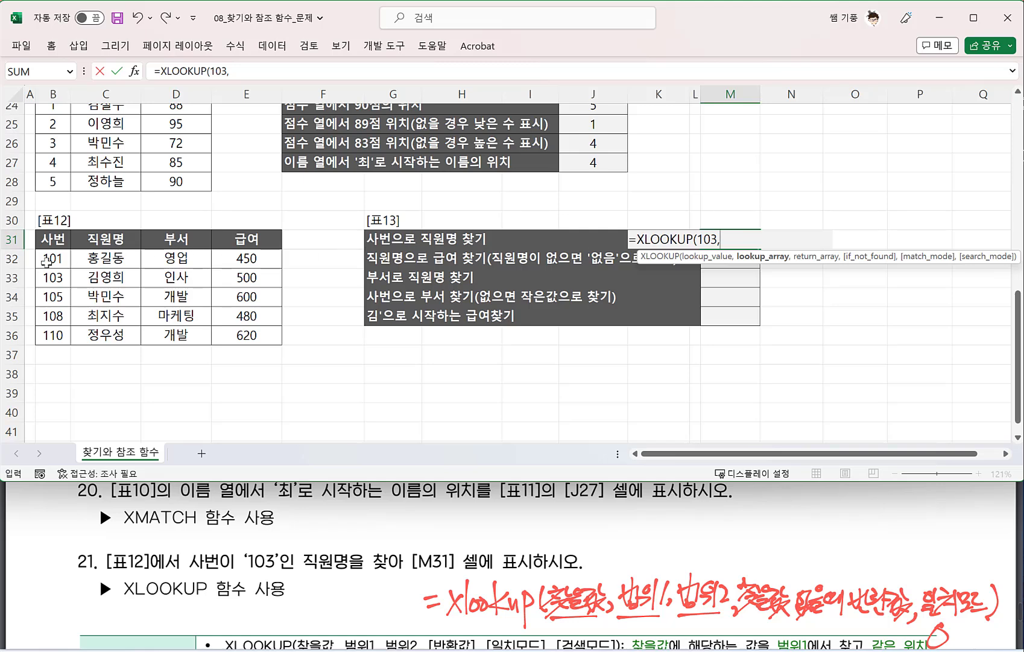
left_click_drag(46, 260, 58, 329)
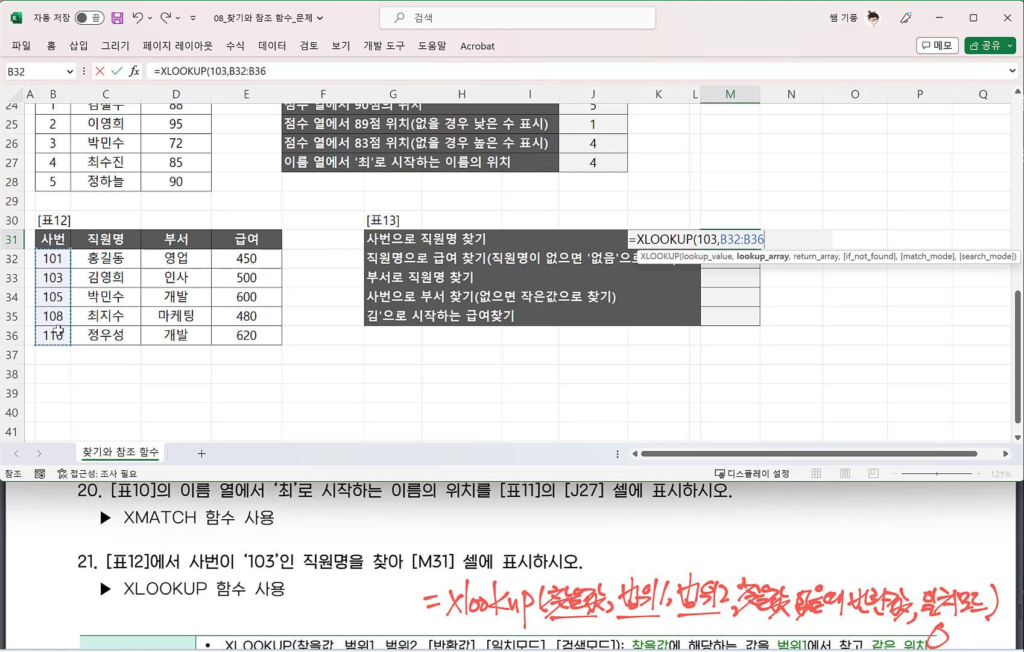
type(",")
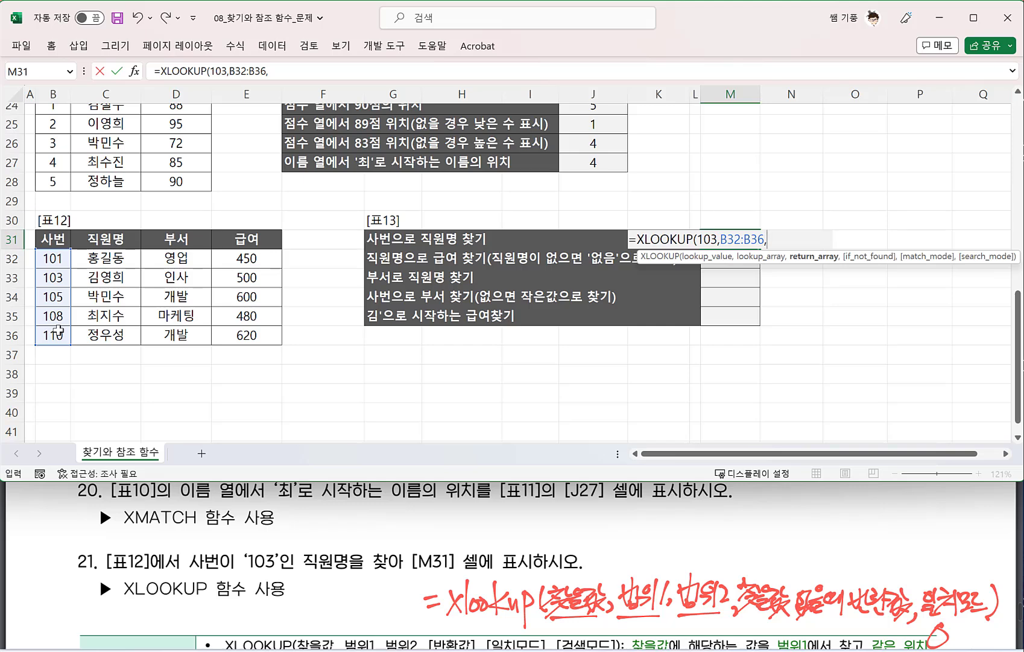
left_click_drag(105, 259, 103, 334)
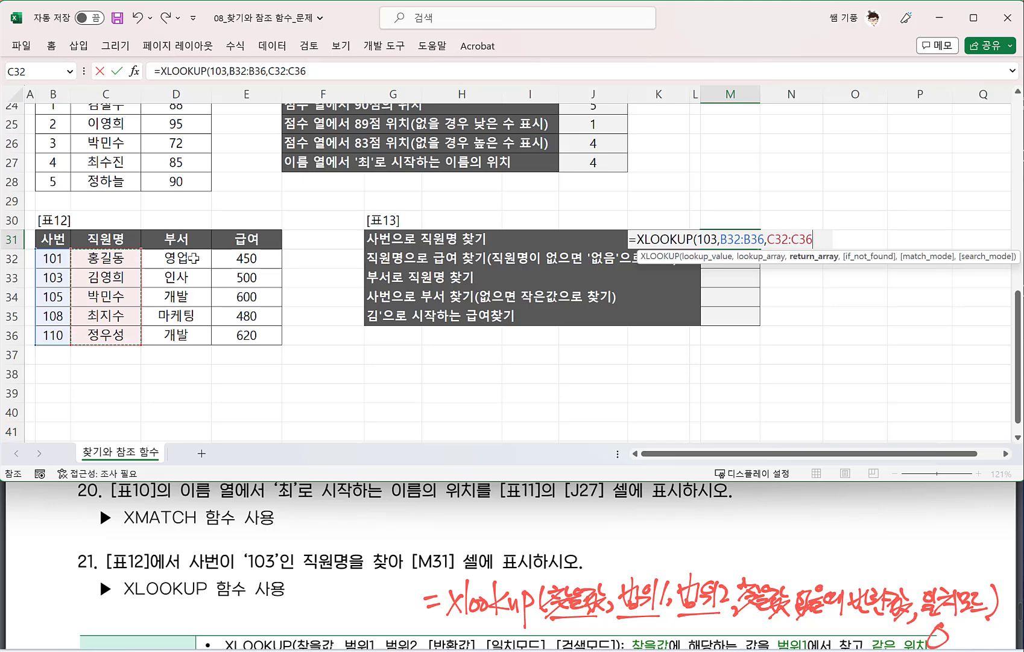
type(")")
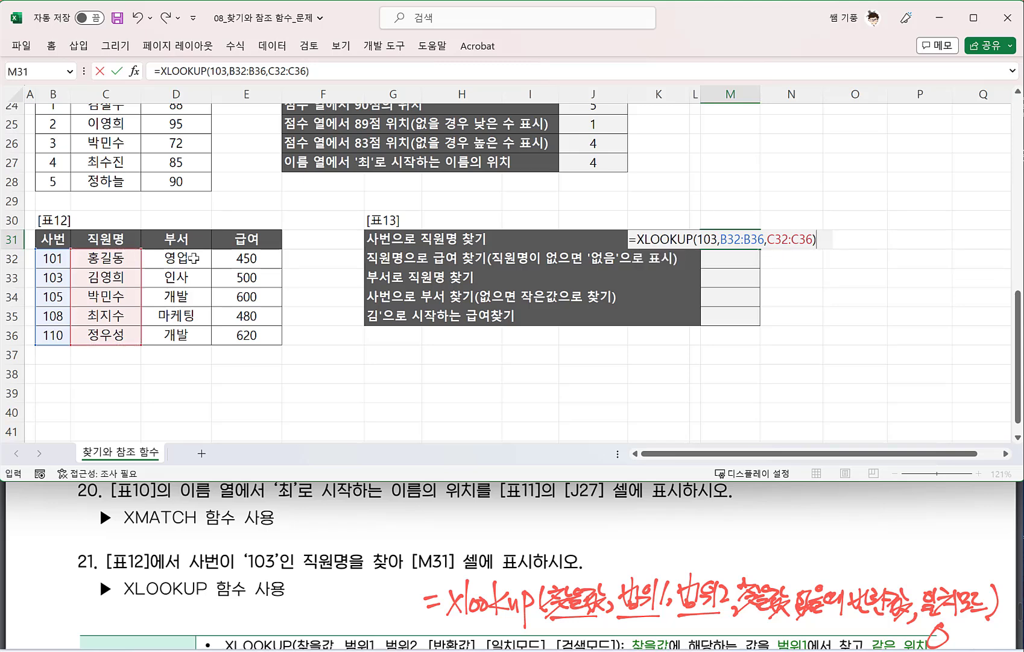
key("Return")
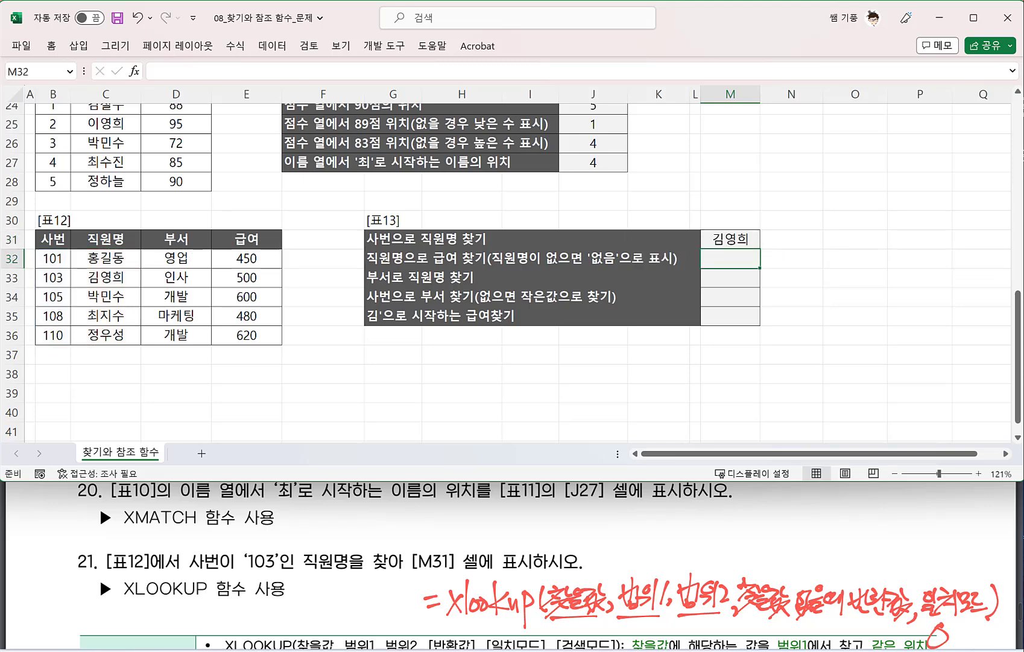
Step: Underline the part of exercise 22 asking for the named employee's salary in cell M32
scroll(230, 610, "down", 1)
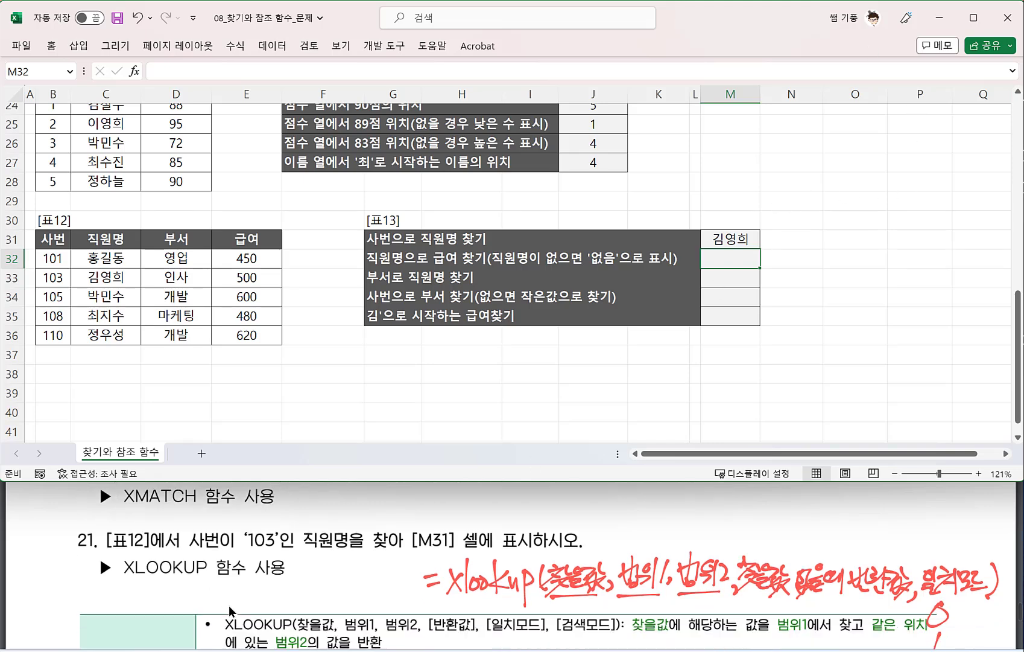
scroll(229, 611, "down", 5)
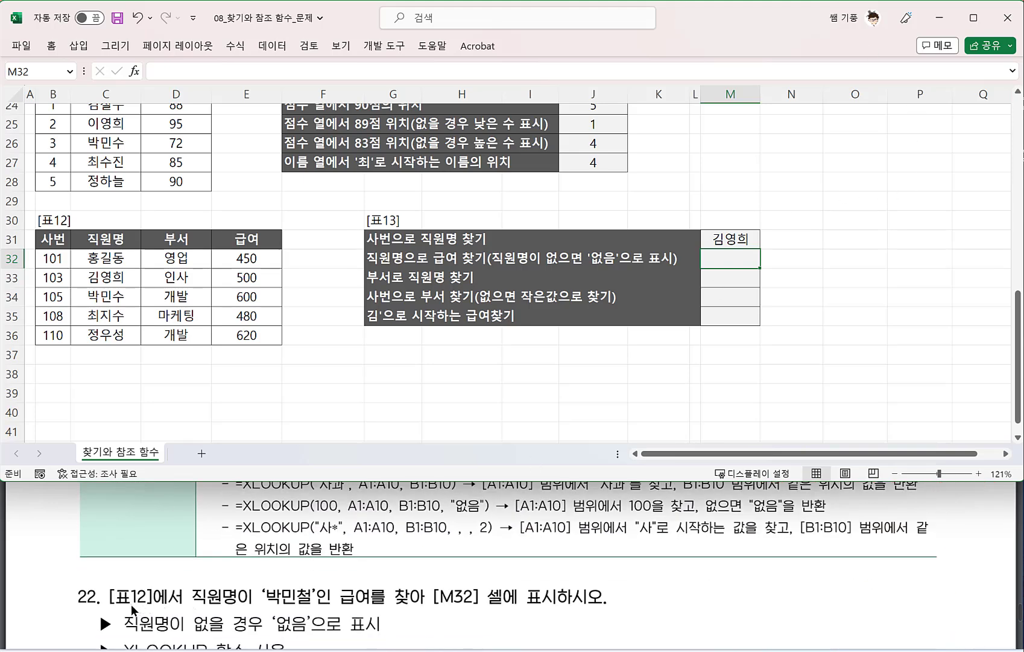
left_click_drag(241, 606, 309, 608)
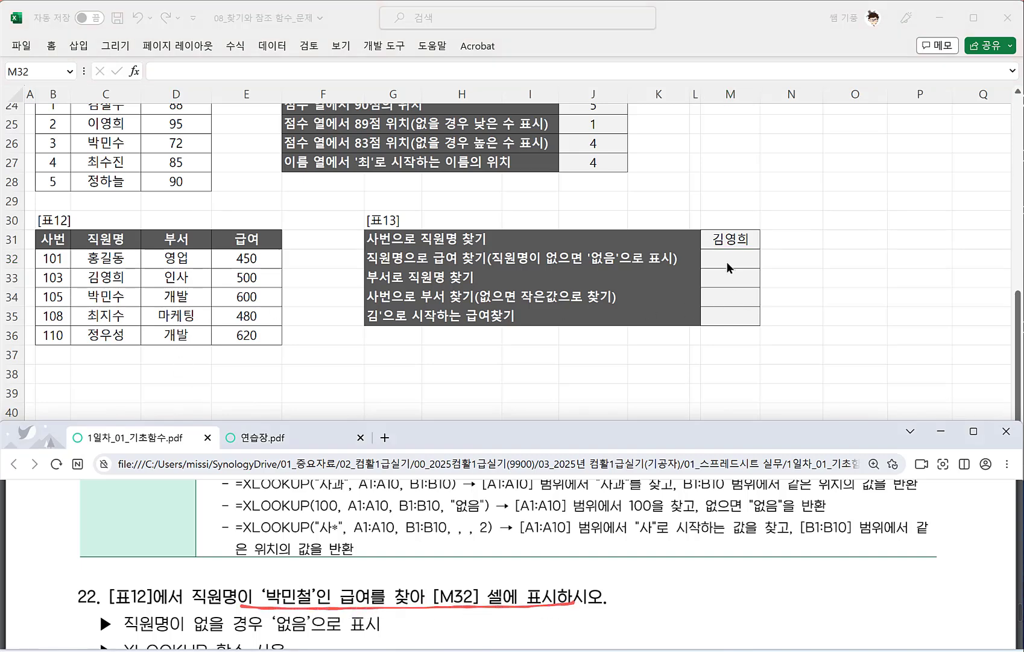
Step: Handwrite the XLOOKUP syntax =Xlookup(찾을값, 범위1, 범위2 beside exercise 22
left_click_drag(83, 263, 109, 333)
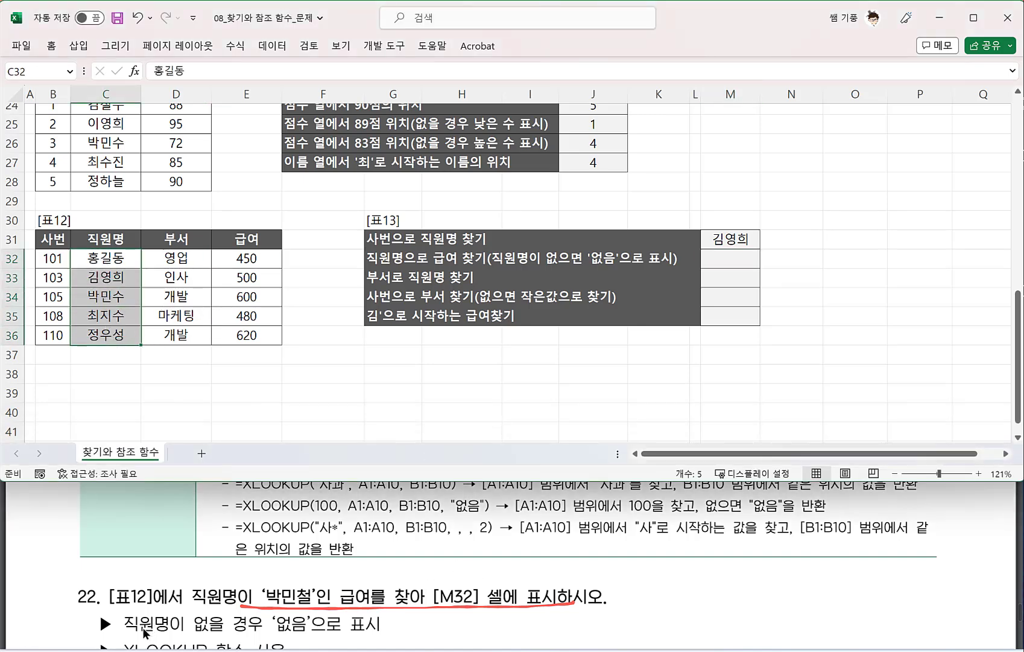
scroll(145, 609, "down", 1)
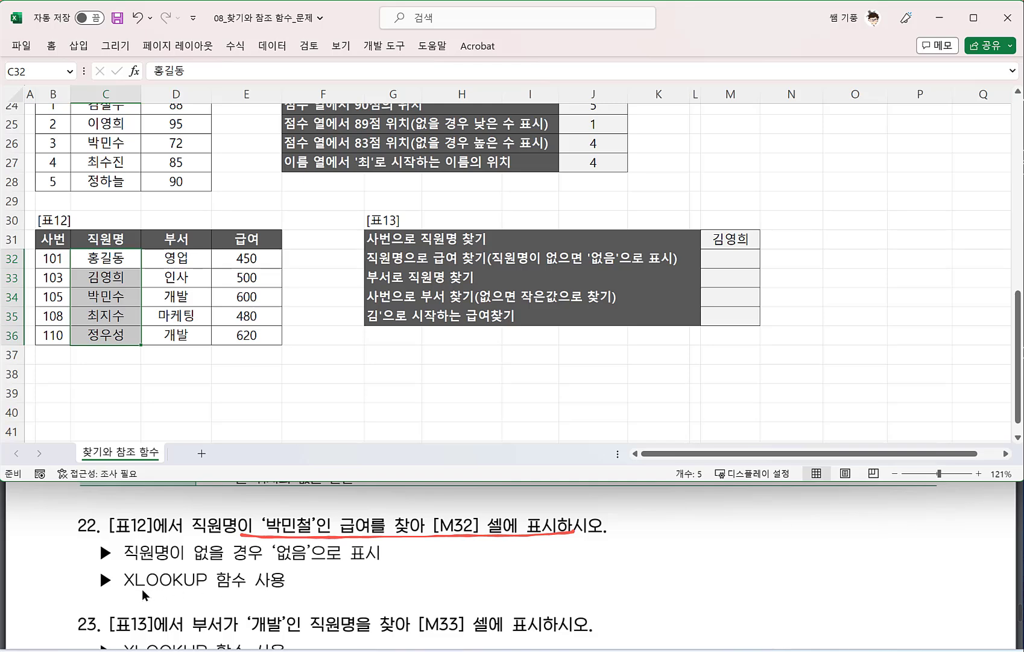
left_click(723, 267)
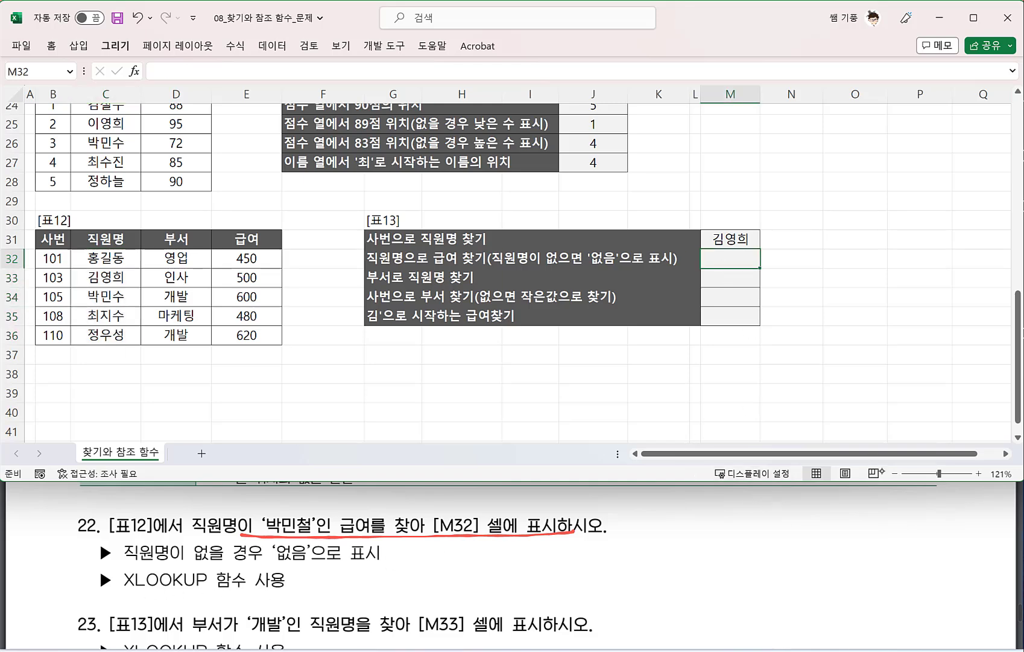
mouse_move(546, 561)
left_mouse_down()
mouse_move(561, 556)
mouse_move(558, 565)
left_mouse_up()
mouse_move(583, 549)
left_mouse_down()
mouse_move(562, 572)
mouse_move(583, 571)
left_mouse_up()
mouse_move(587, 533)
left_mouse_down()
mouse_move(586, 572)
mouse_move(593, 555)
left_mouse_up()
left_click_drag(604, 554, 605, 568)
left_click_drag(623, 548, 638, 591)
mouse_move(636, 550)
left_mouse_down()
mouse_move(638, 564)
mouse_move(661, 566)
mouse_move(675, 543)
mouse_move(680, 554)
left_mouse_up()
mouse_move(661, 567)
left_mouse_down()
mouse_move(691, 550)
mouse_move(694, 558)
left_mouse_up()
left_click_drag(691, 543, 707, 555)
mouse_move(696, 550)
left_mouse_down()
mouse_move(714, 548)
mouse_move(713, 563)
left_mouse_up()
left_click_drag(700, 554, 722, 570)
mouse_move(732, 536)
left_mouse_down()
mouse_move(733, 565)
mouse_move(748, 545)
left_mouse_up()
left_click_drag(745, 545, 749, 557)
mouse_move(754, 542)
left_mouse_down()
mouse_move(749, 566)
mouse_move(779, 569)
left_mouse_up()
left_click_drag(797, 543, 797, 566)
mouse_move(792, 554)
left_mouse_down()
mouse_move(816, 545)
mouse_move(829, 553)
left_mouse_up()
left_click_drag(812, 552, 827, 572)
left_click_drag(835, 544, 853, 557)
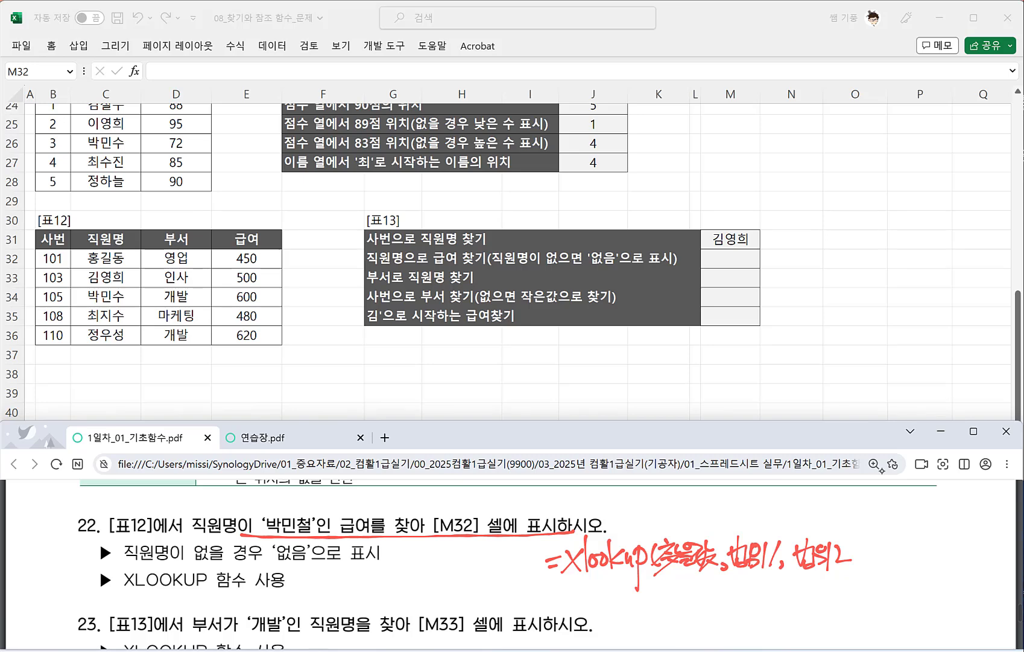
Step: Add the argument 값이 없을 경우 반환값 to the handwritten XLOOKUP syntax beside exercise 22
mouse_move(857, 562)
left_mouse_down()
mouse_move(851, 572)
mouse_move(873, 558)
left_mouse_up()
left_click_drag(873, 553, 878, 553)
mouse_move(863, 561)
left_mouse_down()
mouse_move(866, 571)
mouse_move(874, 562)
left_mouse_up()
left_click_drag(880, 558, 861, 577)
mouse_move(875, 563)
left_mouse_down()
mouse_move(883, 571)
mouse_move(885, 548)
mouse_move(896, 573)
left_mouse_up()
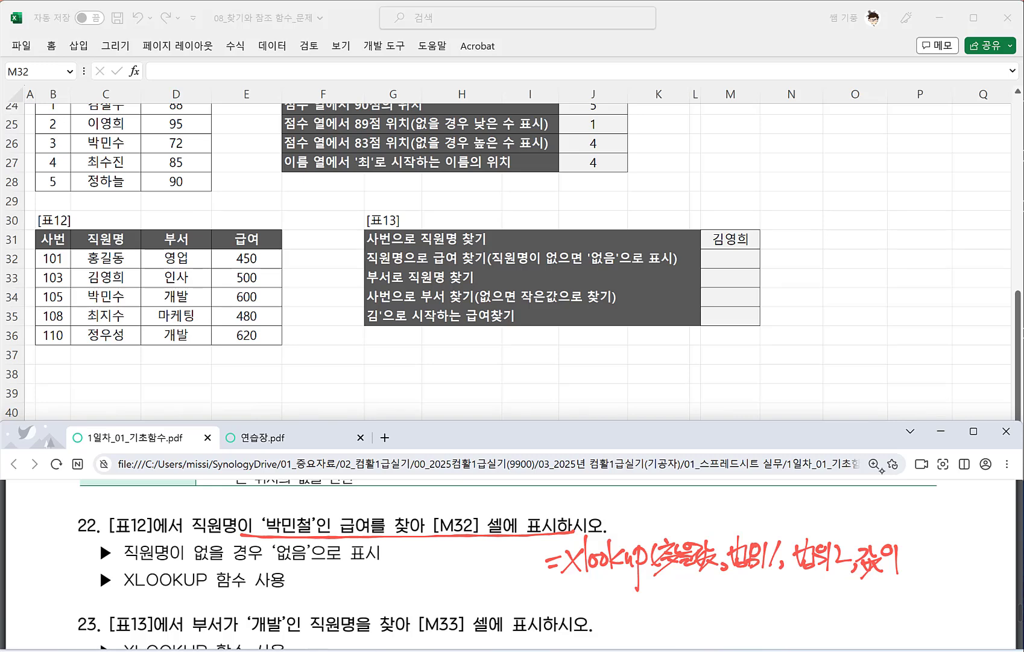
left_click_drag(912, 549, 922, 561)
left_click_drag(910, 560, 931, 569)
left_click_drag(936, 549, 944, 559)
mouse_move(934, 564)
left_mouse_down()
mouse_move(946, 572)
mouse_move(964, 551)
left_mouse_up()
mouse_move(964, 551)
left_mouse_down()
mouse_move(956, 562)
mouse_move(967, 562)
left_mouse_up()
left_click_drag(957, 566, 987, 559)
left_click_drag(980, 561, 982, 578)
left_click_drag(867, 586, 864, 607)
left_click_drag(874, 586, 873, 604)
mouse_move(859, 594)
left_mouse_down()
mouse_move(887, 590)
mouse_move(887, 610)
left_mouse_up()
left_click_drag(873, 603, 895, 594)
left_click_drag(885, 598, 901, 610)
mouse_move(891, 604)
left_mouse_down()
mouse_move(905, 608)
mouse_move(920, 589)
left_mouse_up()
mouse_move(918, 591)
left_mouse_down()
mouse_move(911, 603)
mouse_move(924, 597)
left_mouse_up()
left_click_drag(907, 603, 932, 618)
mouse_move(922, 601)
left_mouse_down()
mouse_move(933, 609)
mouse_move(939, 595)
left_mouse_up()
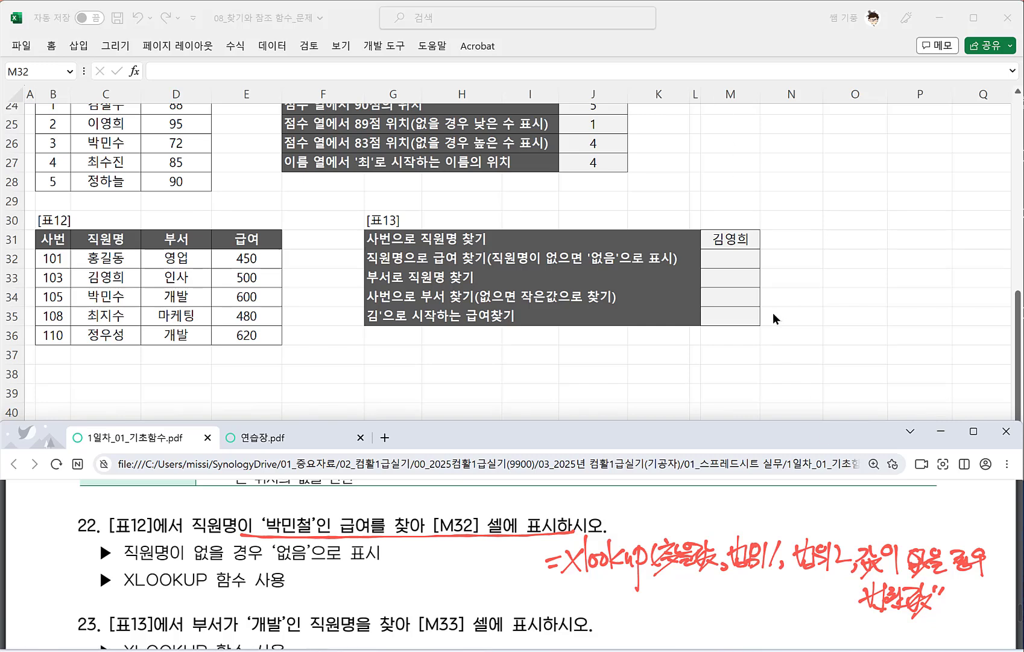
Step: Begin an XLOOKUP formula in cell M32 with the employee name from exercise 22 in quotation marks as the lookup value
left_click(725, 256)
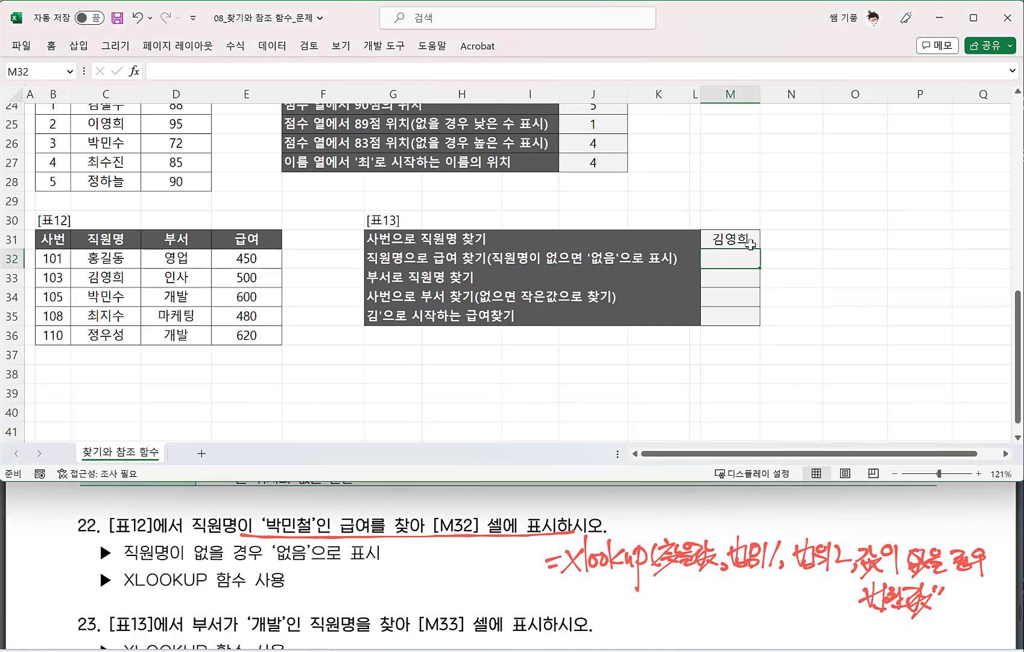
type("=")
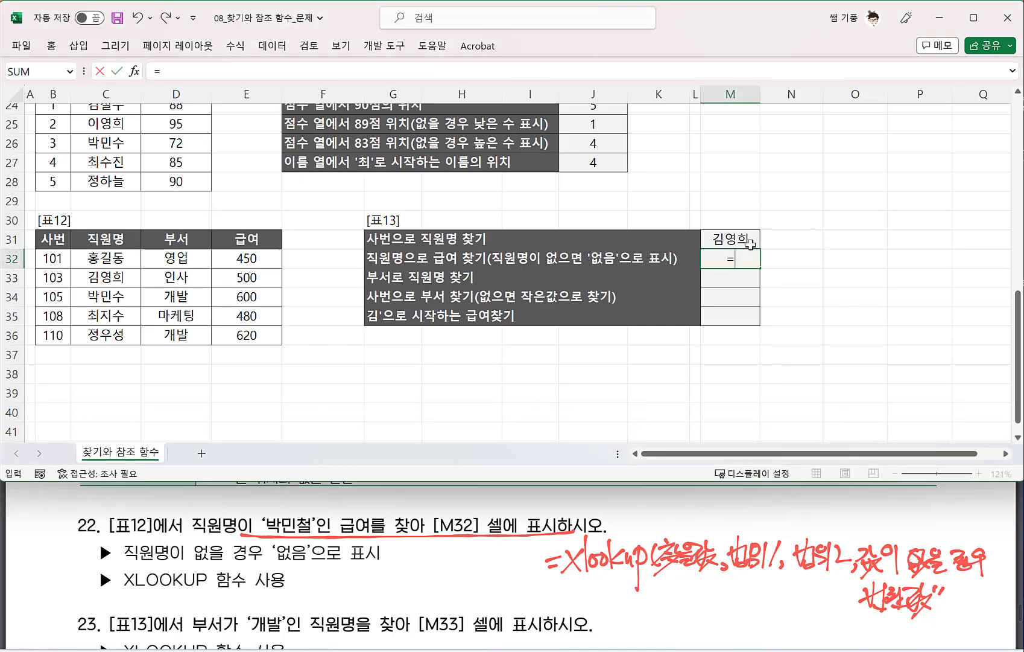
type("XM")
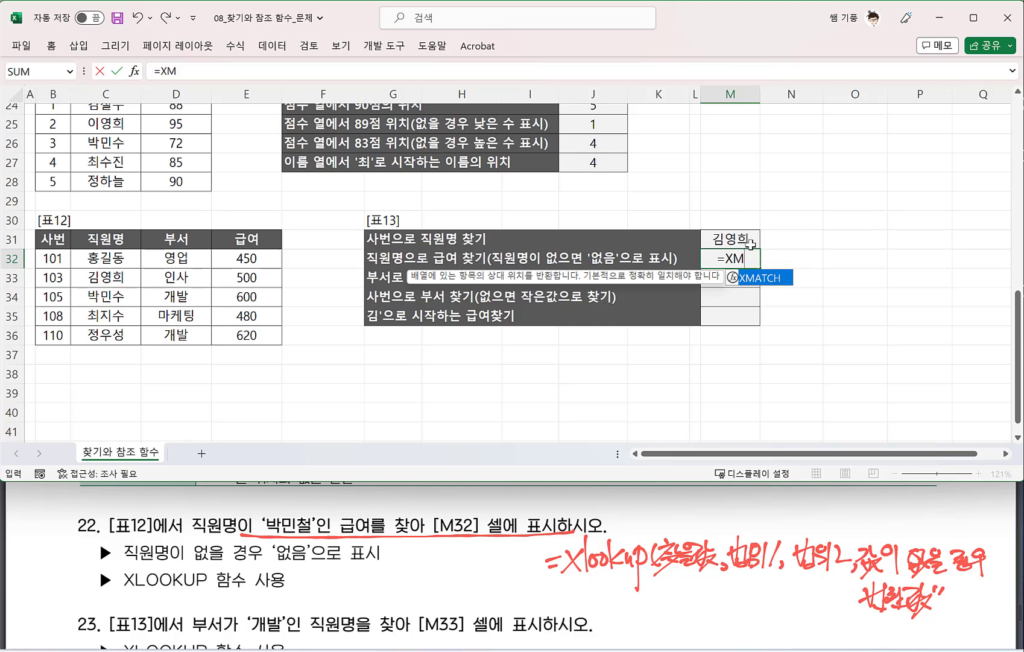
key("Escape")
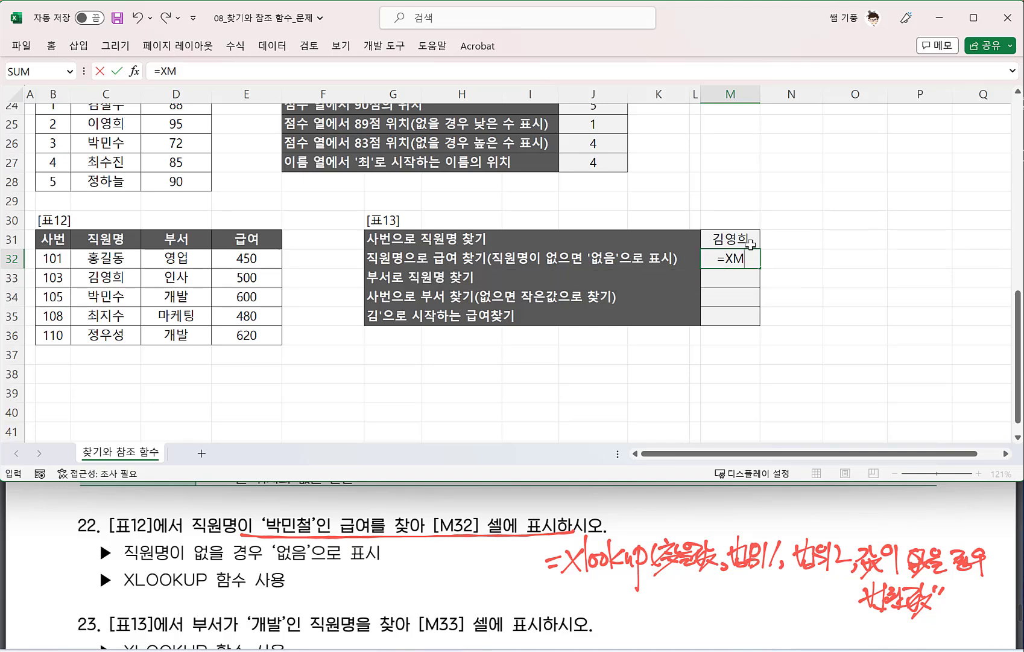
type("a")
key("BackSpace")
key("BackSpace")
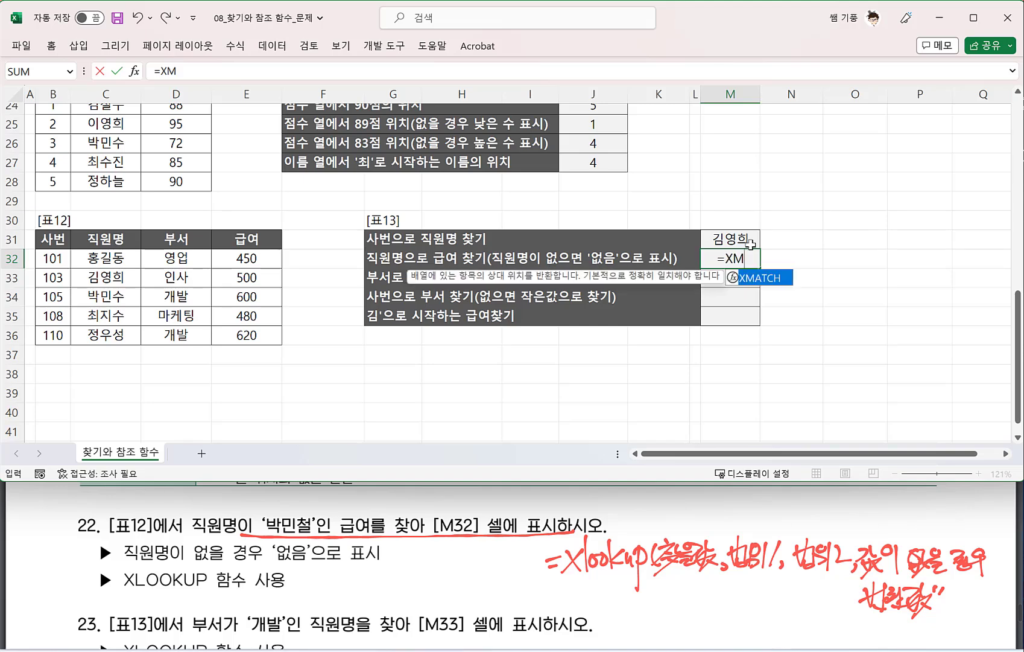
type("lookup(")
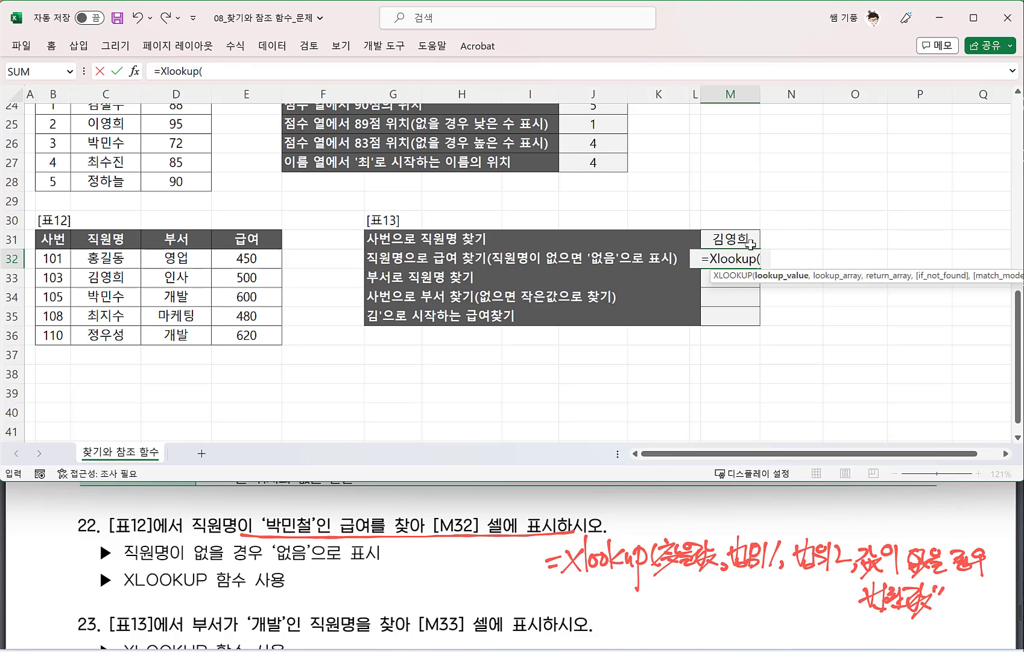
type("\"")
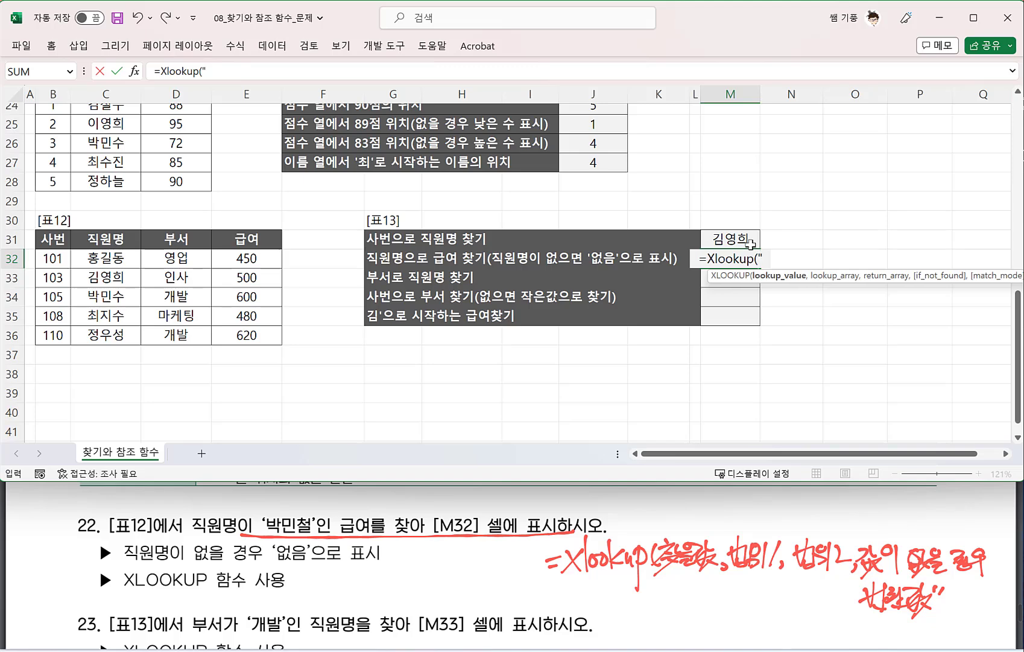
type("박민초")
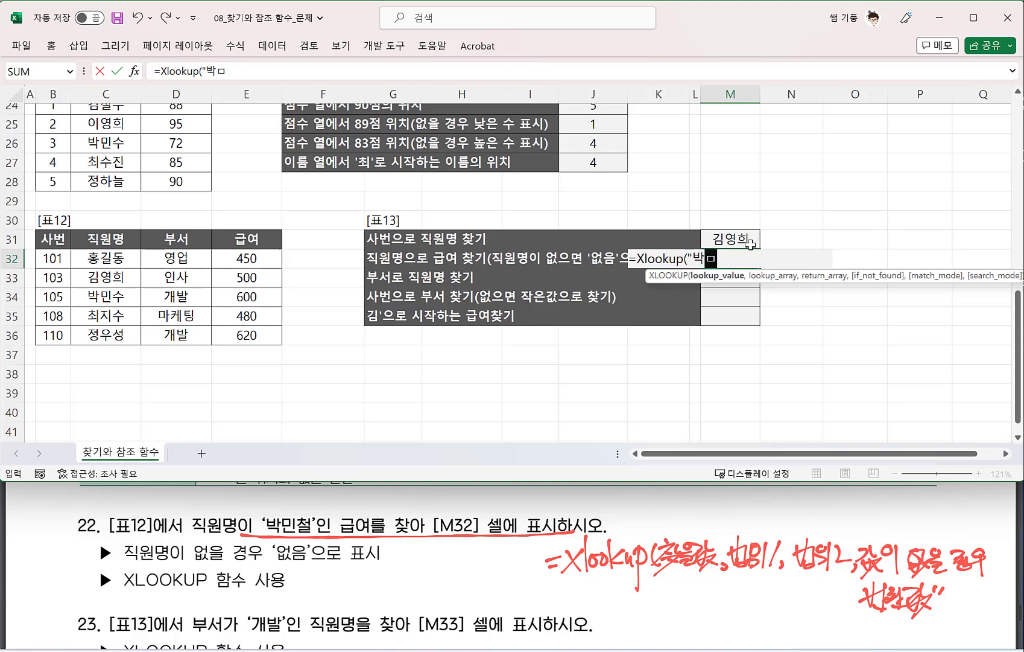
type("ㄹ")
key("BackSpace")
key("BackSpace")
type("ㅓㄹ\",")
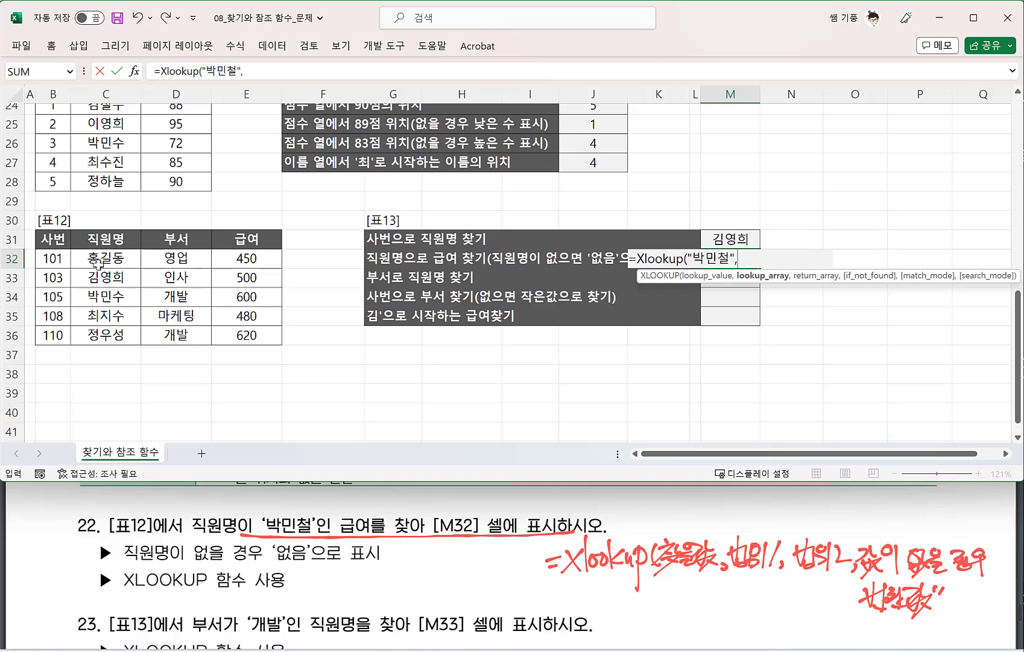
Step: Add C32:C36 as the lookup array and E32:E36 as the return array of the XLOOKUP formula
left_click_drag(104, 258, 105, 322)
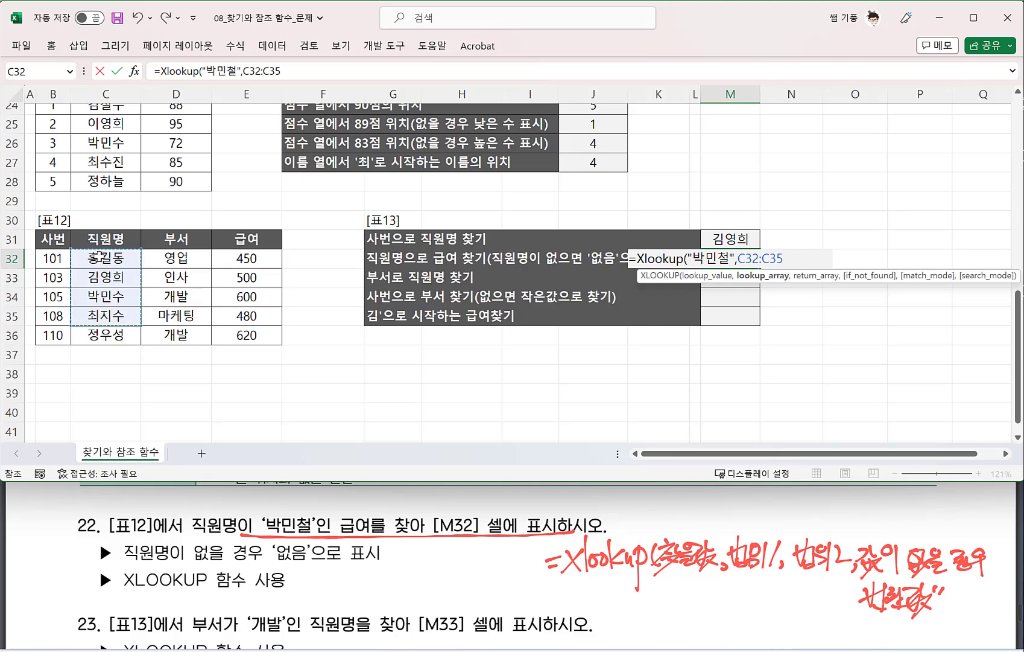
left_click_drag(98, 258, 94, 333)
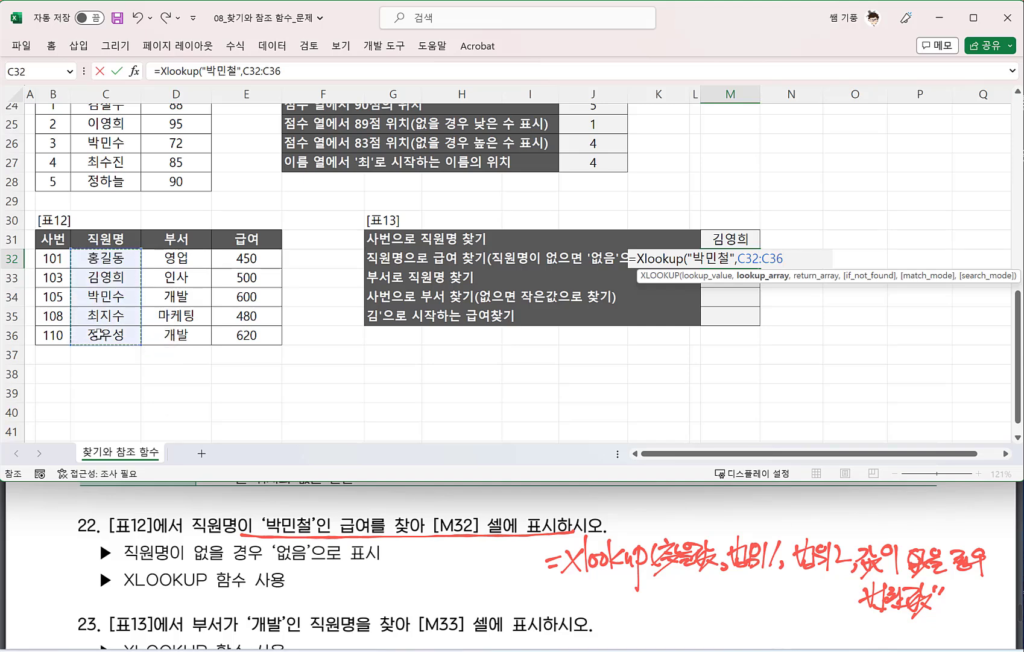
type(",")
left_click(247, 258)
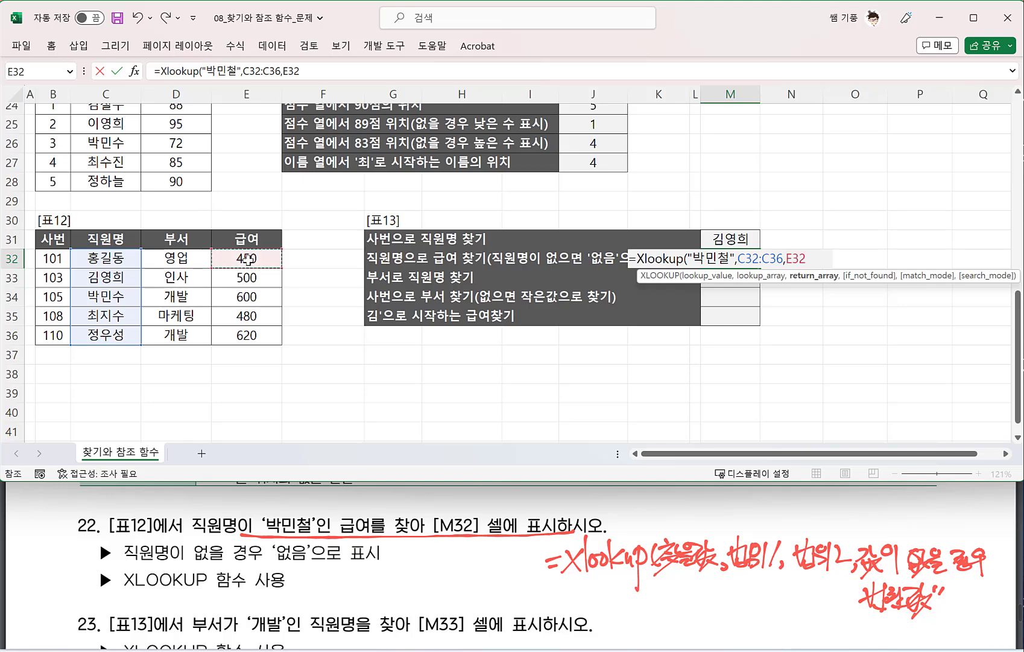
left_click_drag(248, 259, 243, 328)
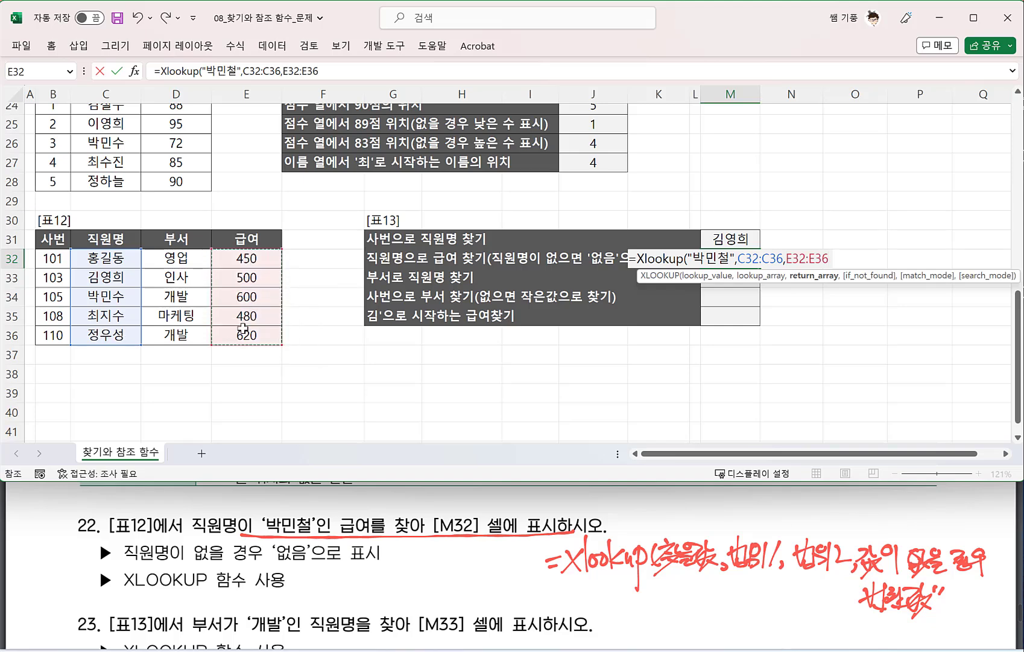
type(",")
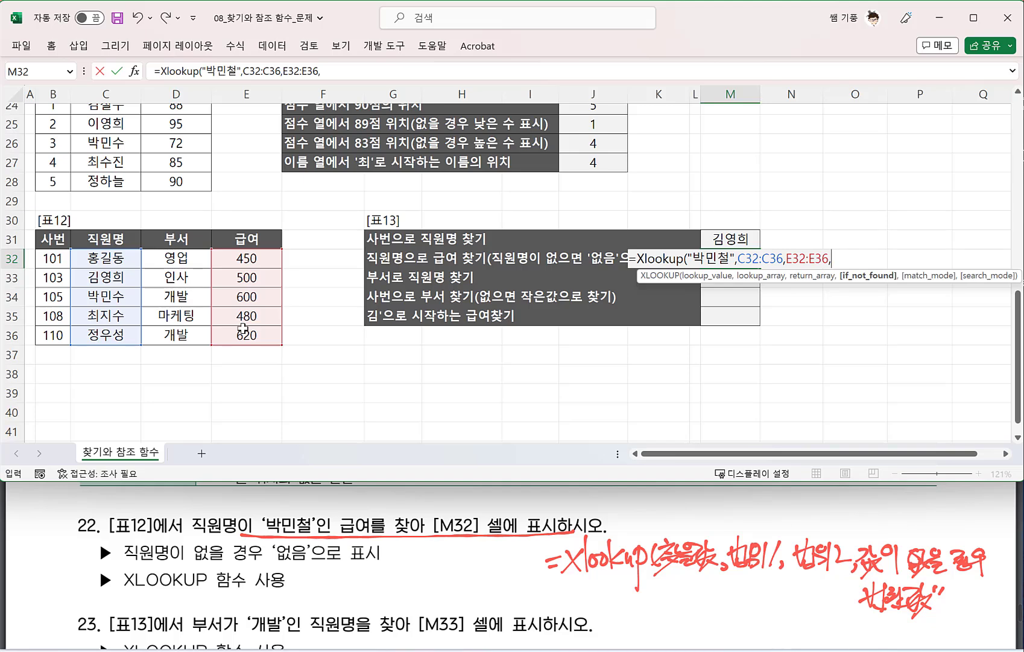
Step: Enter "없음" as the not-found value and complete the XLOOKUP formula in M32
type("\"djq")
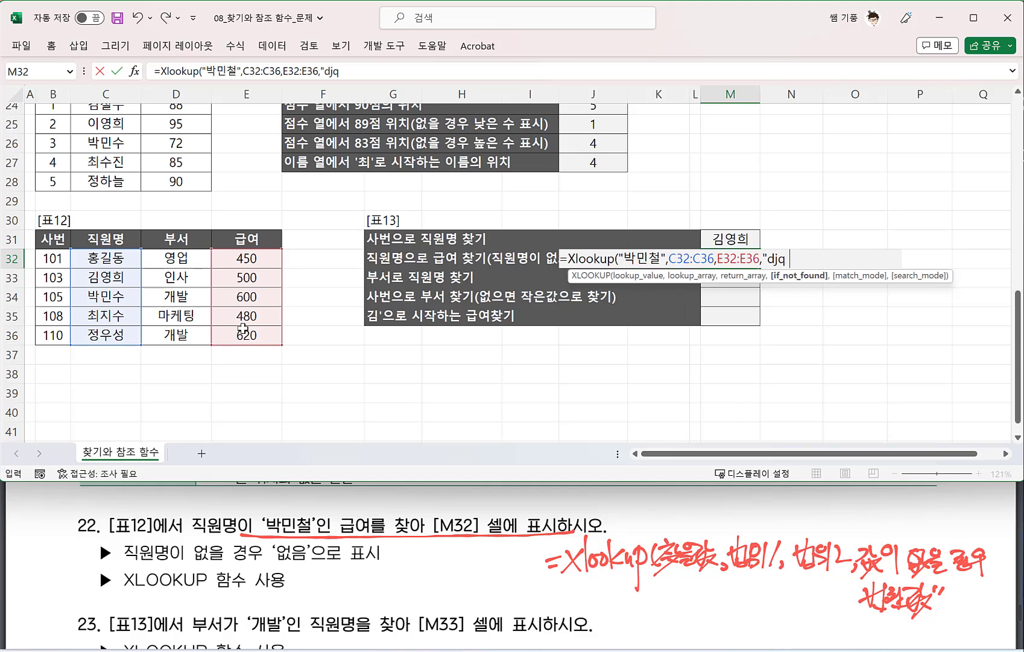
left_click(9, 20)
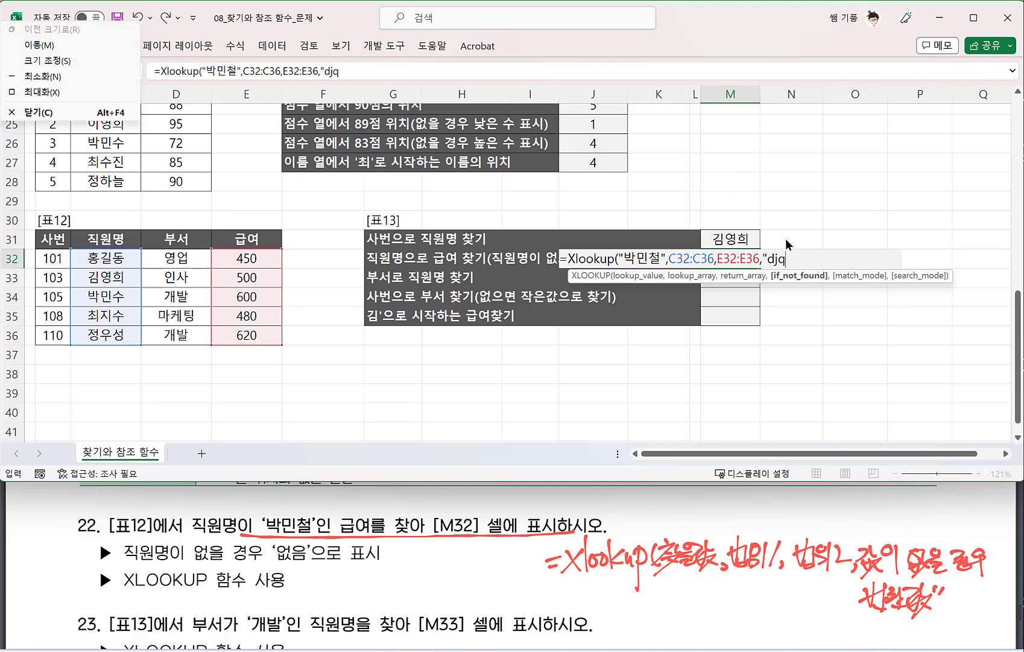
left_click(788, 259)
key("BackSpace")
key("BackSpace")
key("BackSpace")
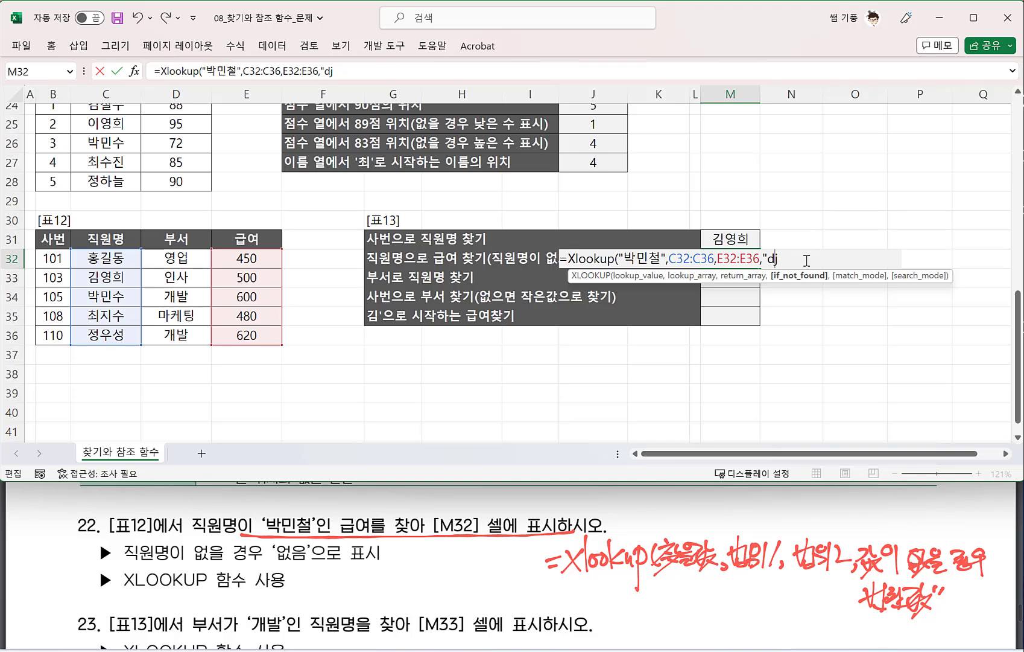
type("아")
key("BackSpace")
type("없음\")")
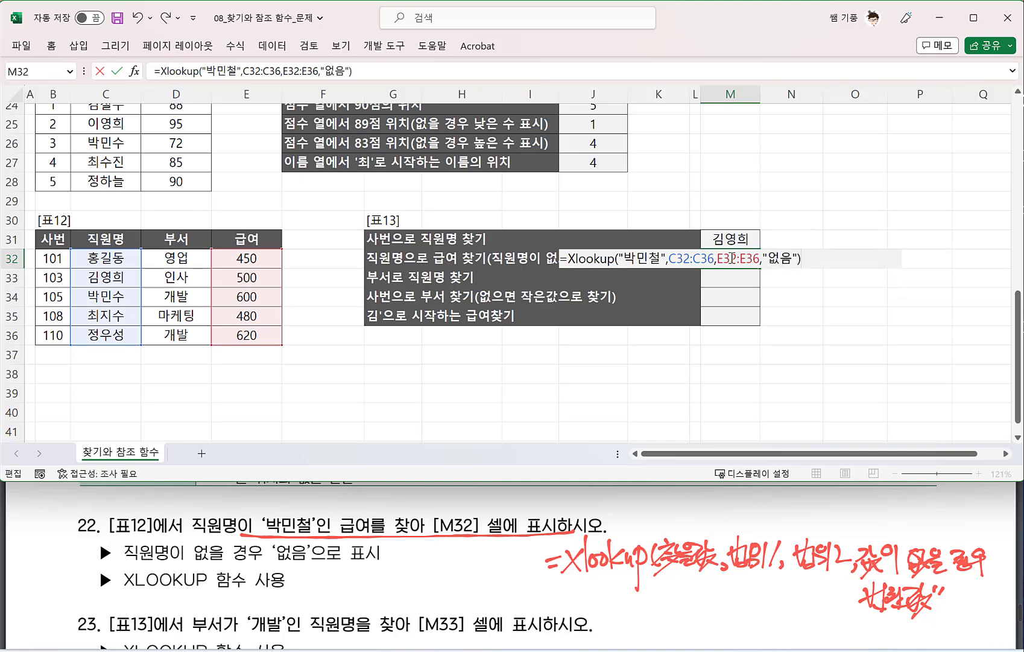
key("Return")
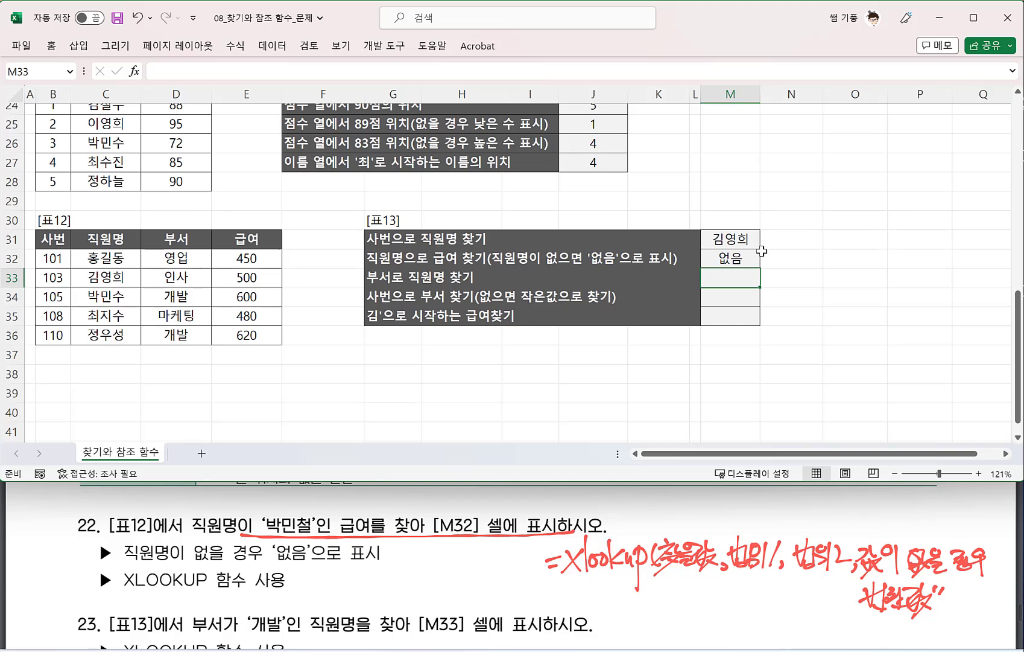
Step: Test the M32 formula by changing its lookup value to the employee name listed in C34
left_click(750, 260)
double_click(750, 260)
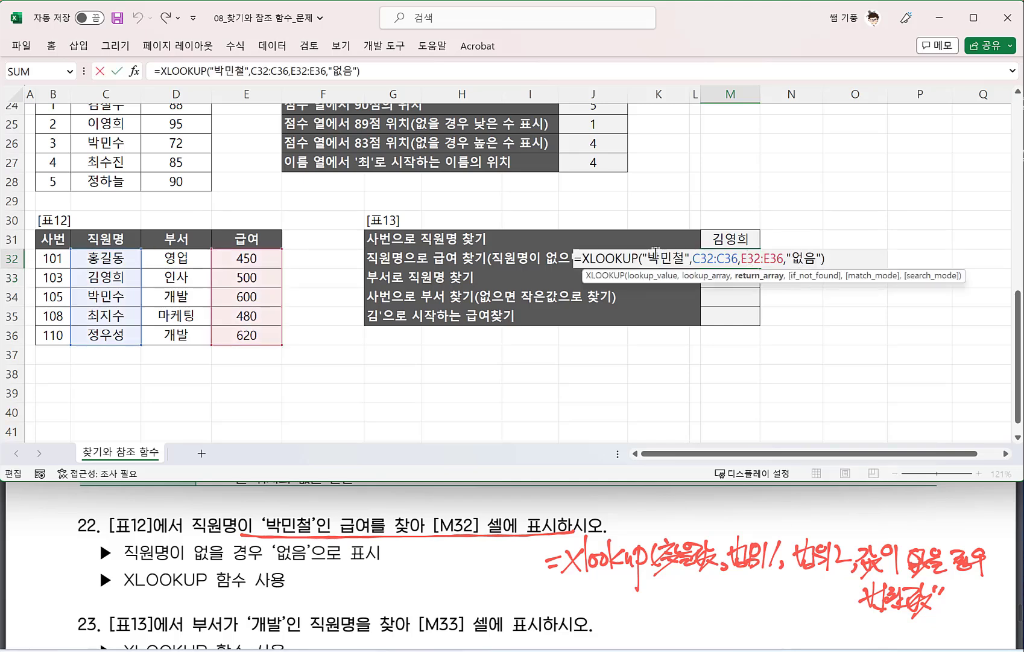
left_click_drag(659, 257, 679, 259)
type("민수")
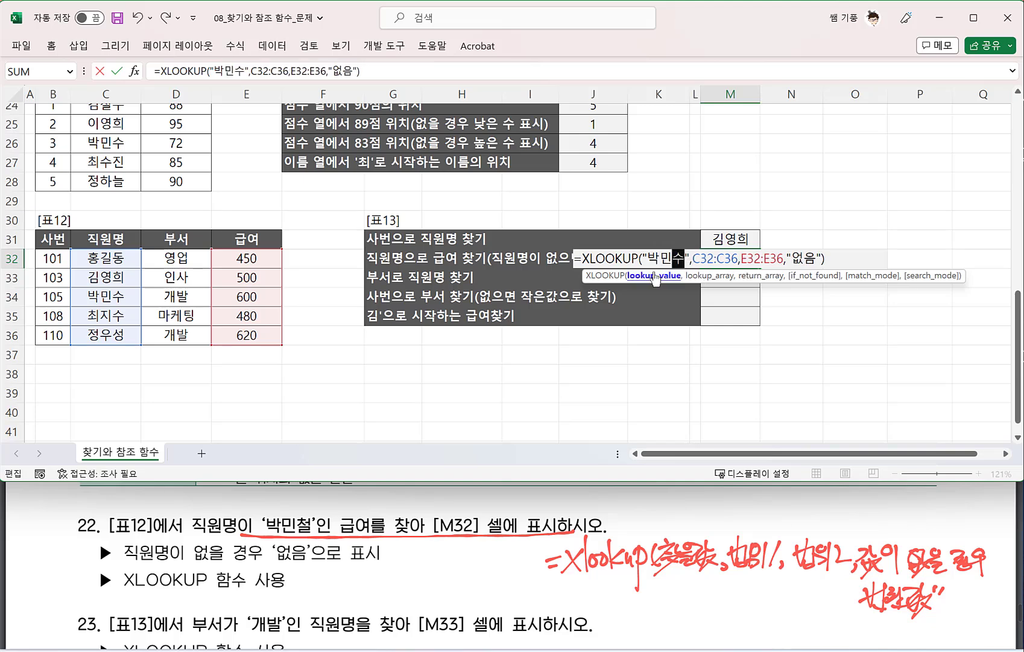
key("BackSpace")
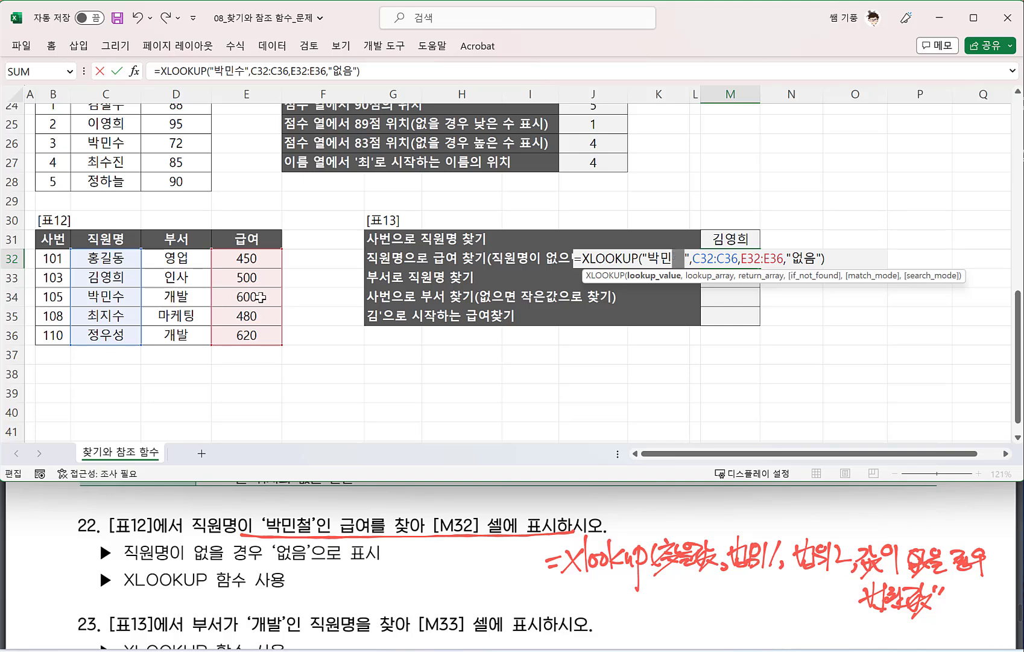
key("Return")
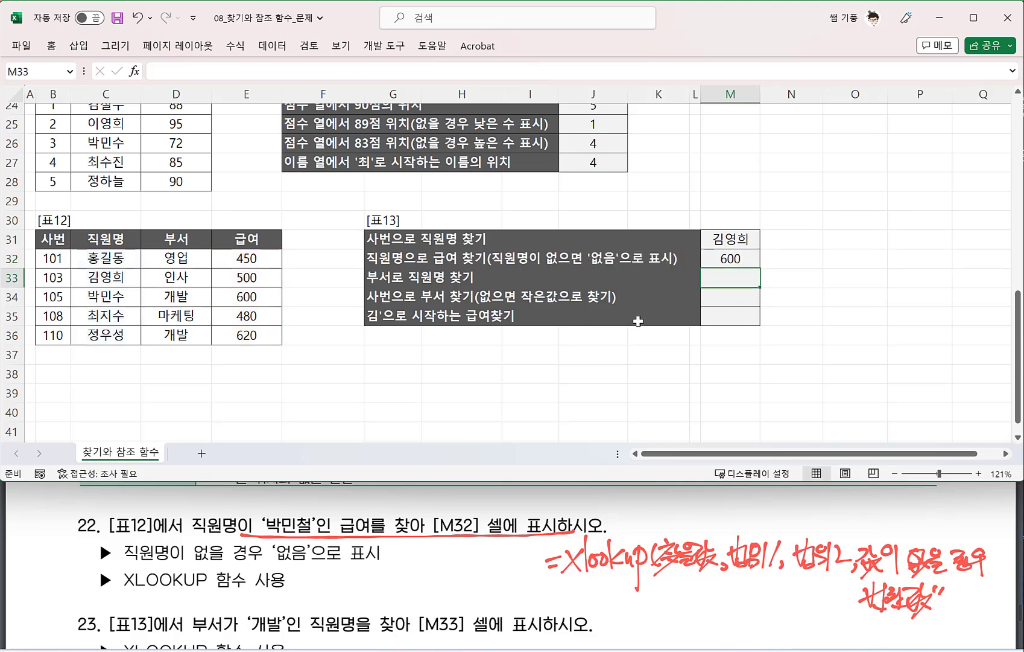
Step: Restore the employee name from exercise 22 as the lookup value of the XLOOKUP formula in M32
double_click(750, 258)
left_click(684, 258)
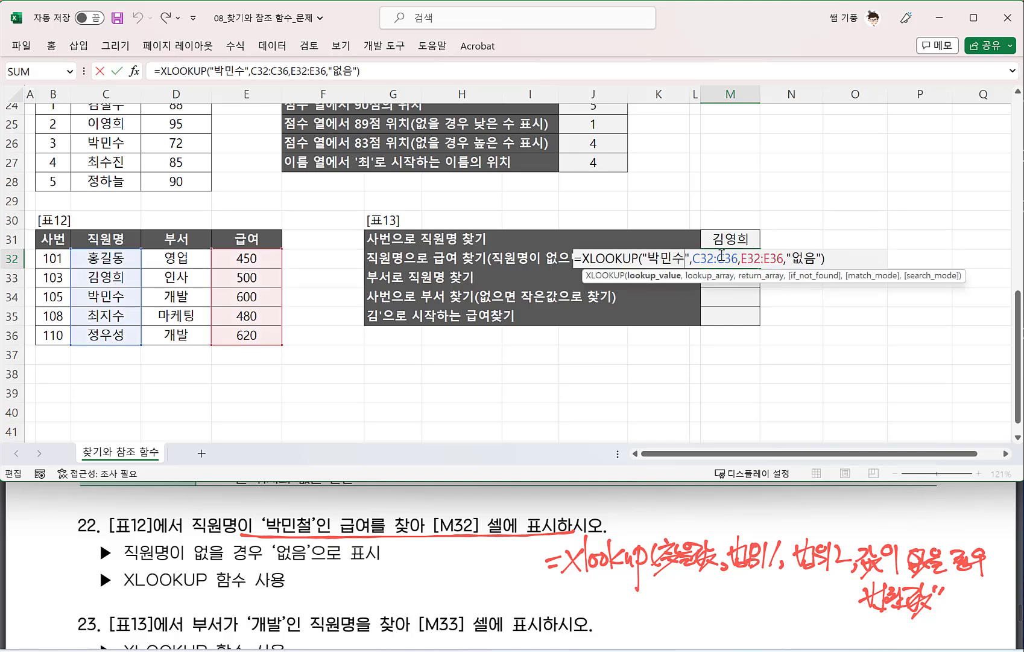
key("BackSpace")
type("철")
key("Return")
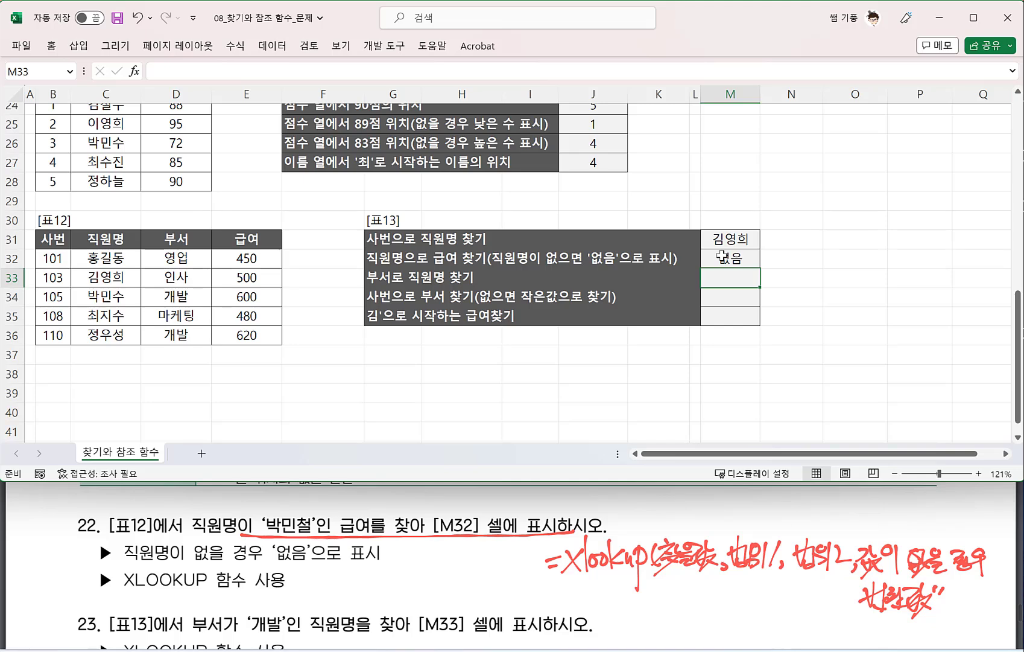
double_click(723, 254)
key("Return")
Step: Underline exercise 23's 부서 '개발' condition and its request for the employee name in M33, and select cell M33
scroll(193, 591, "down", 2)
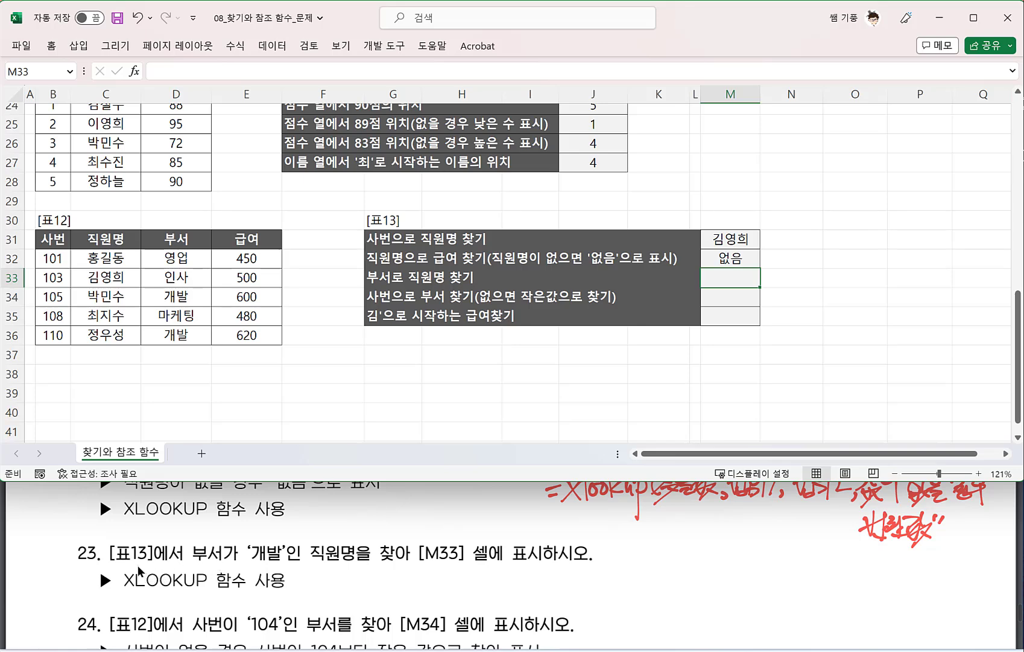
left_click_drag(187, 562, 250, 565)
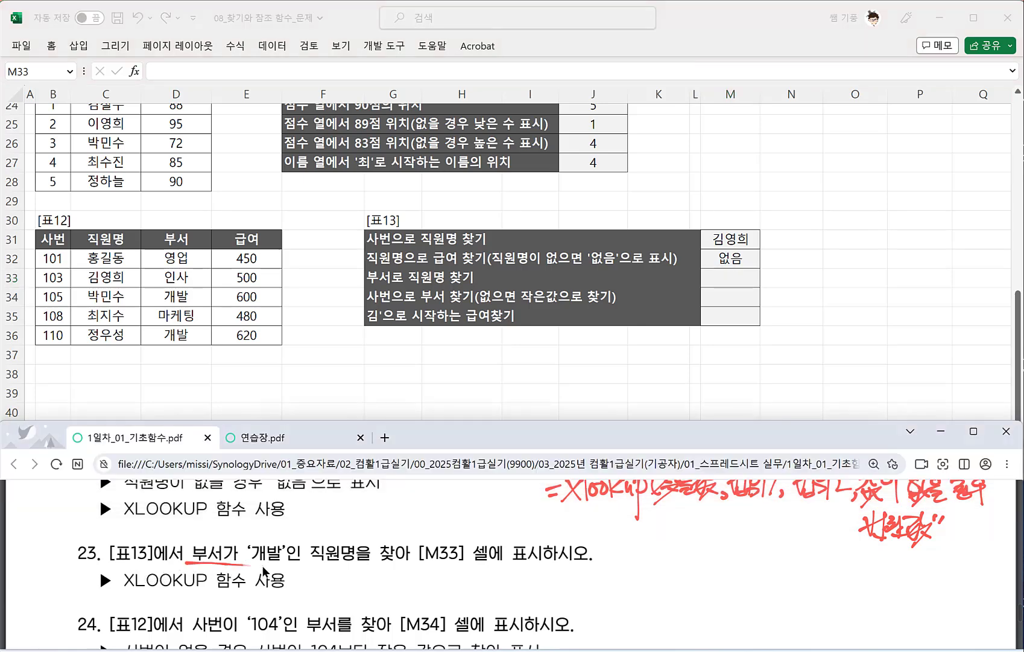
left_click_drag(313, 563, 390, 561)
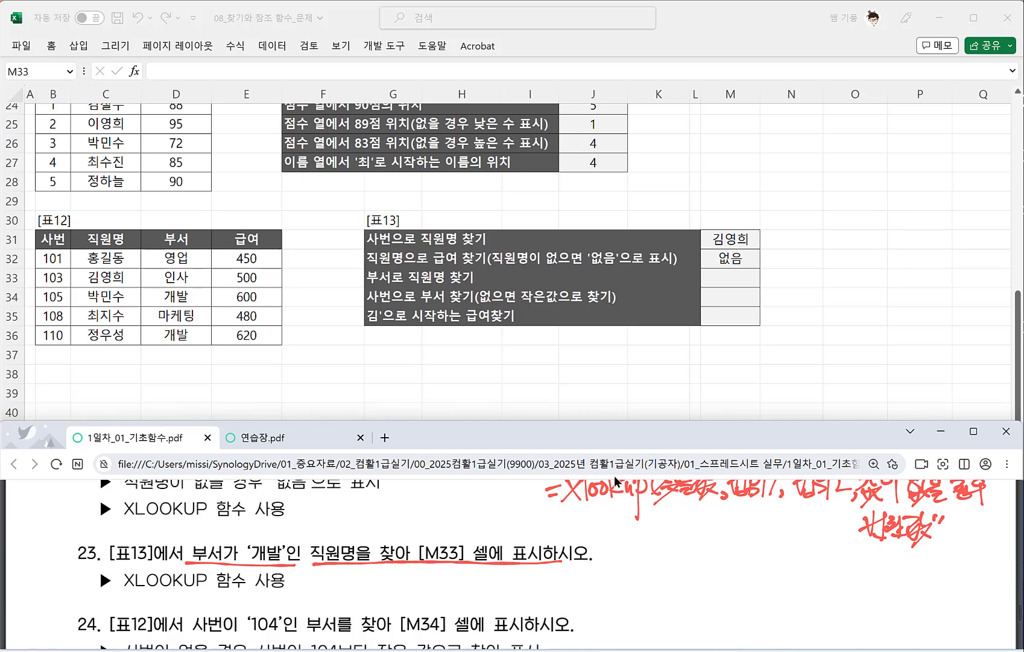
left_click(742, 277)
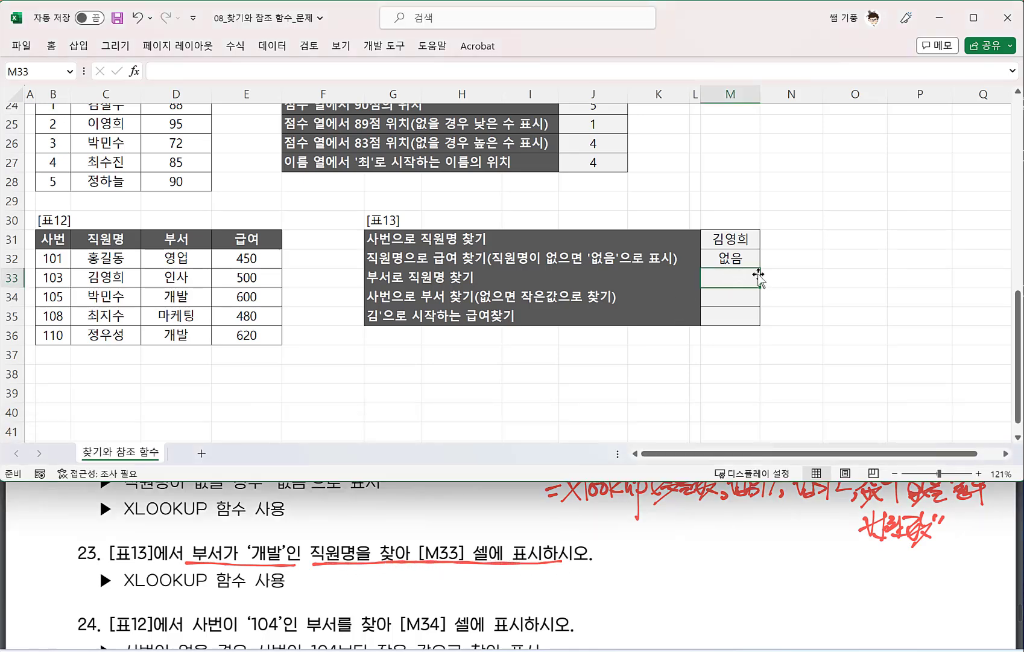
Step: Start an XLOOKUP formula in M33 with "개발" as the lookup value
type("=")
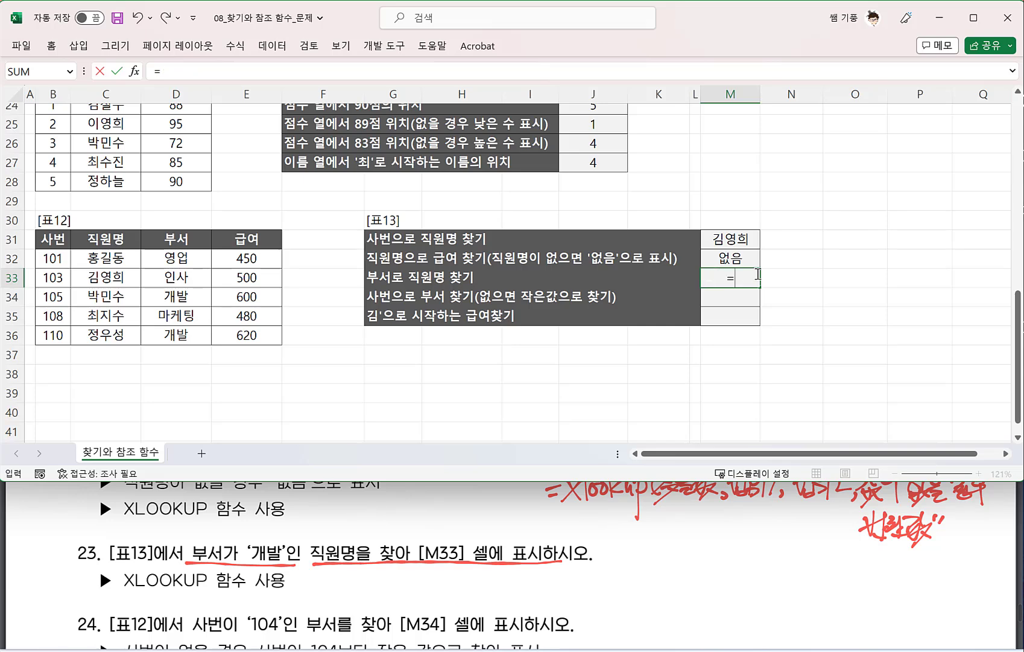
type("xl")
key("Tab")
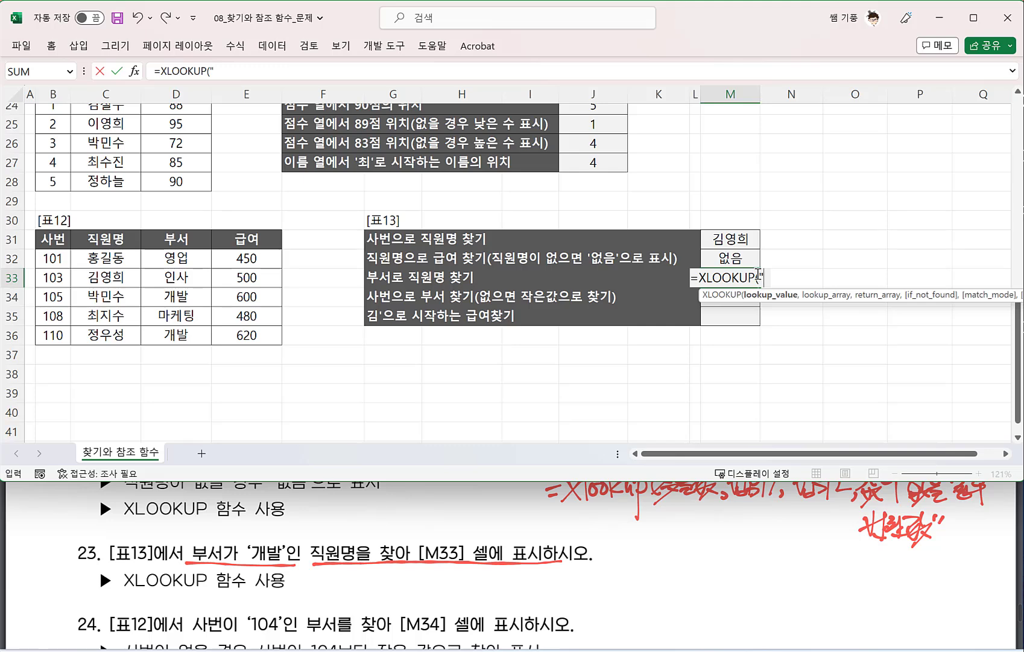
type("\"R")
key("BackSpace")
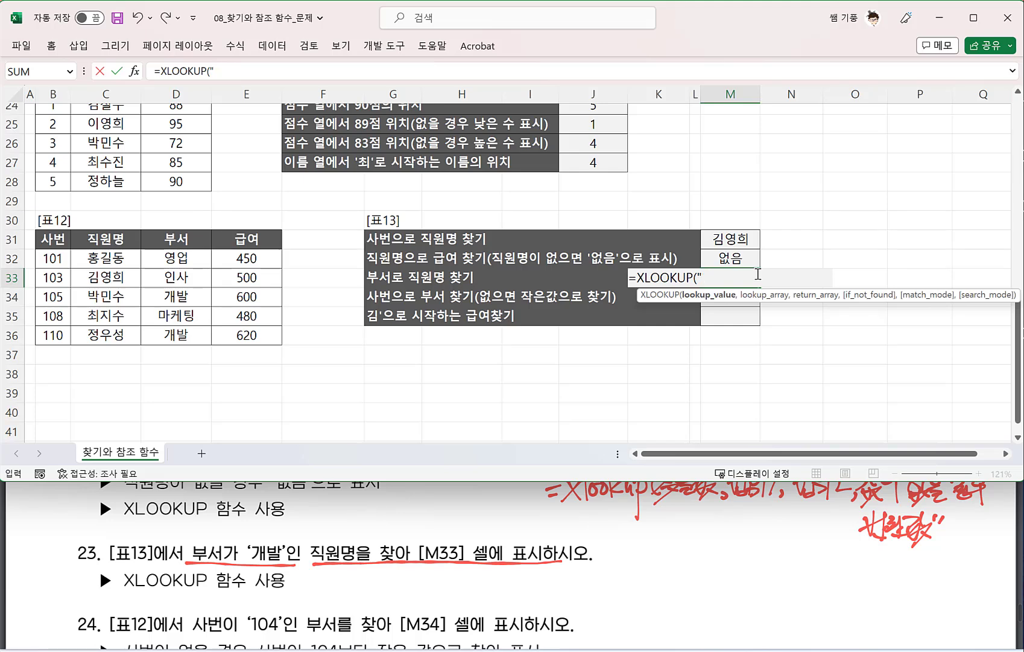
type("개발\",")
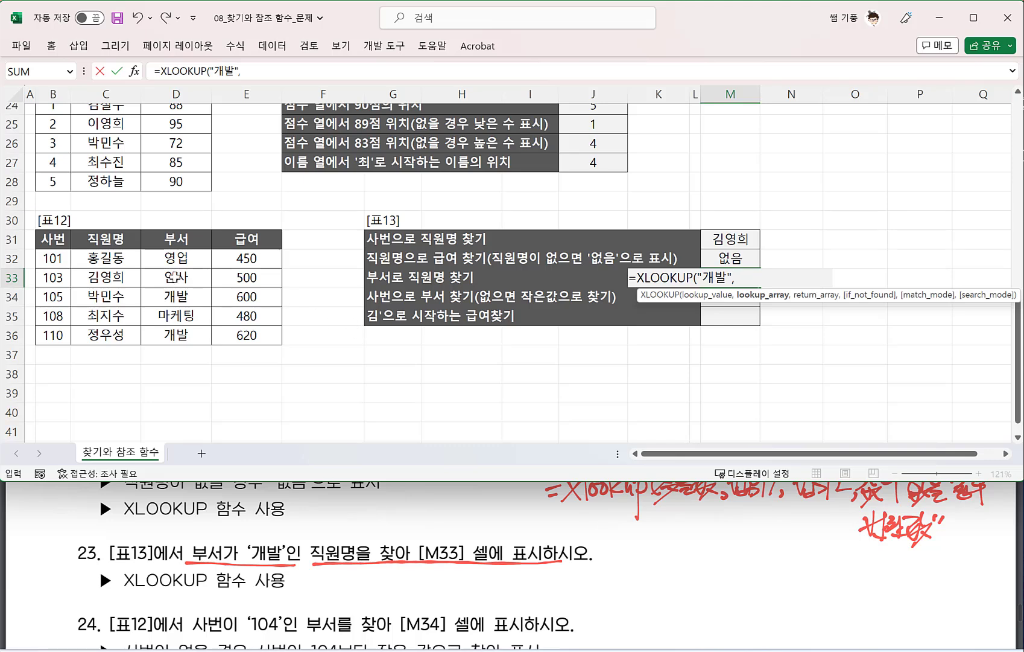
Step: Set D32:D36 as the lookup range and C32:C36 as the return range, and complete the M33 formula
left_click(180, 259)
left_click_drag(180, 259, 189, 330)
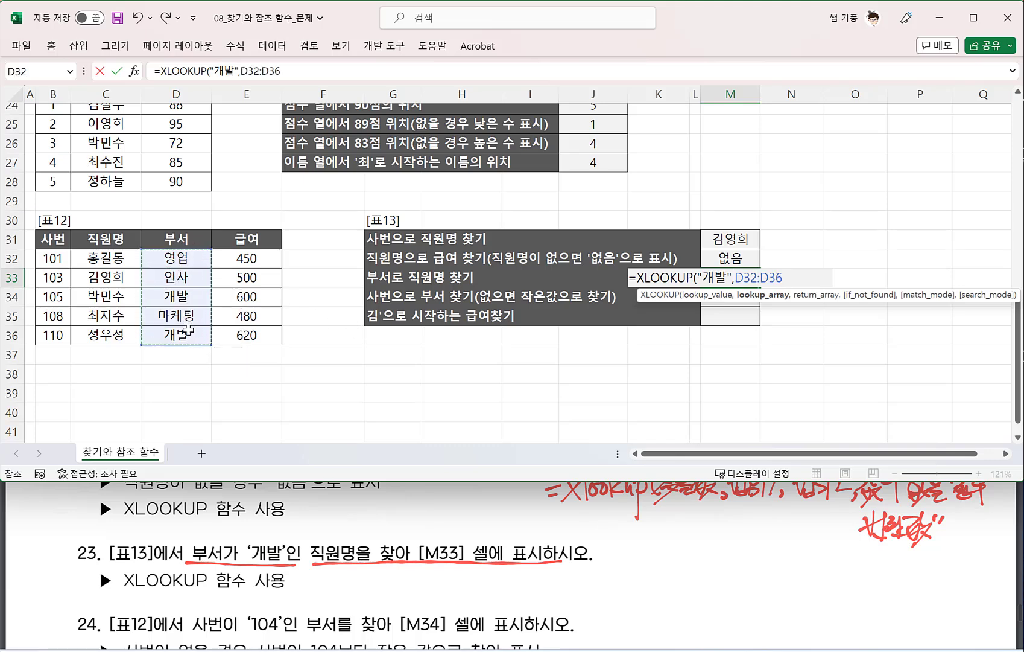
type(",")
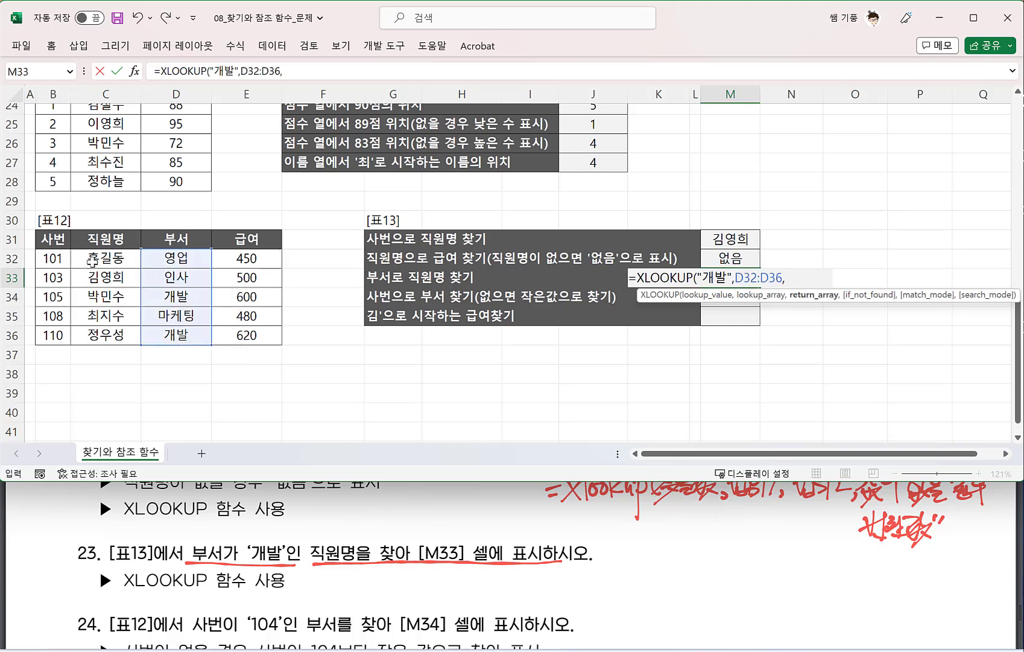
left_click_drag(92, 259, 104, 329)
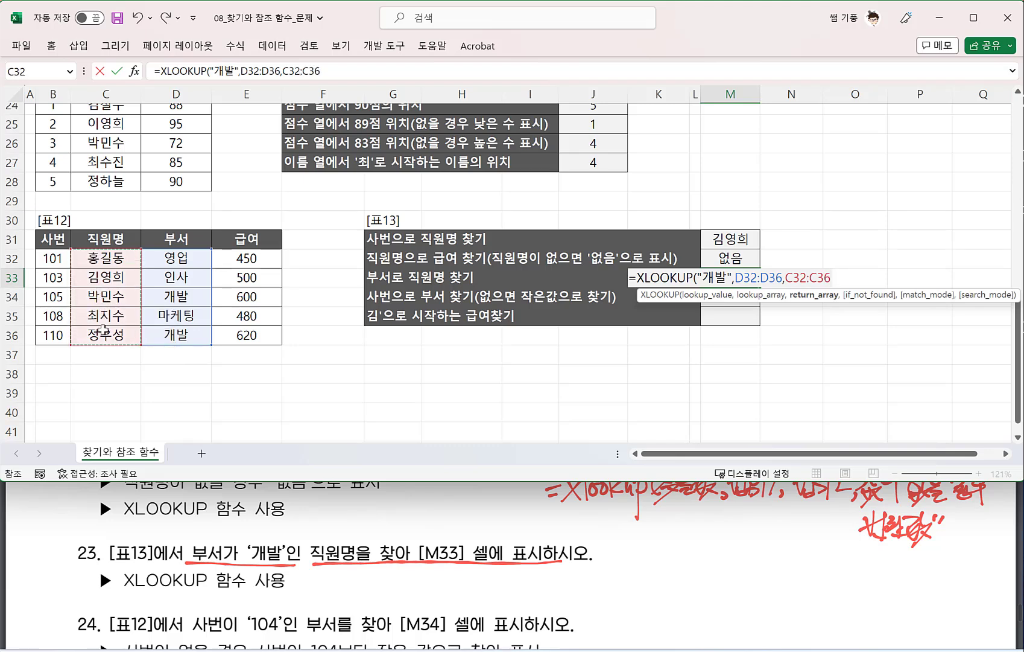
type(")")
key("Return")
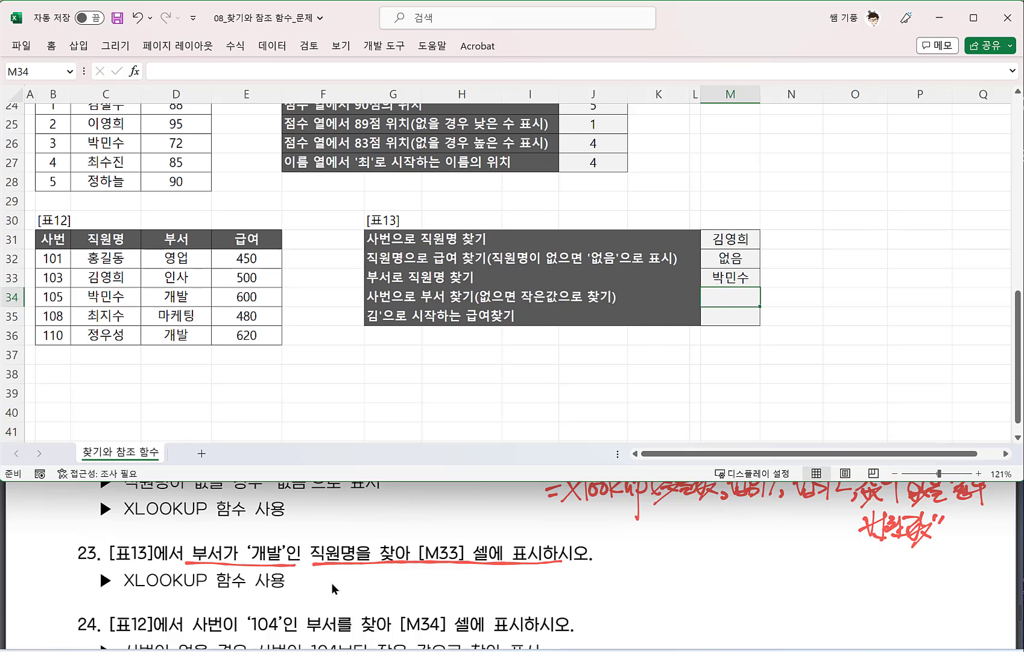
Step: Underline exercise 24's 사번 '104' request and its smaller-value condition in the PDF, and write -1 beneath the condition
scroll(223, 616, "down", 2)
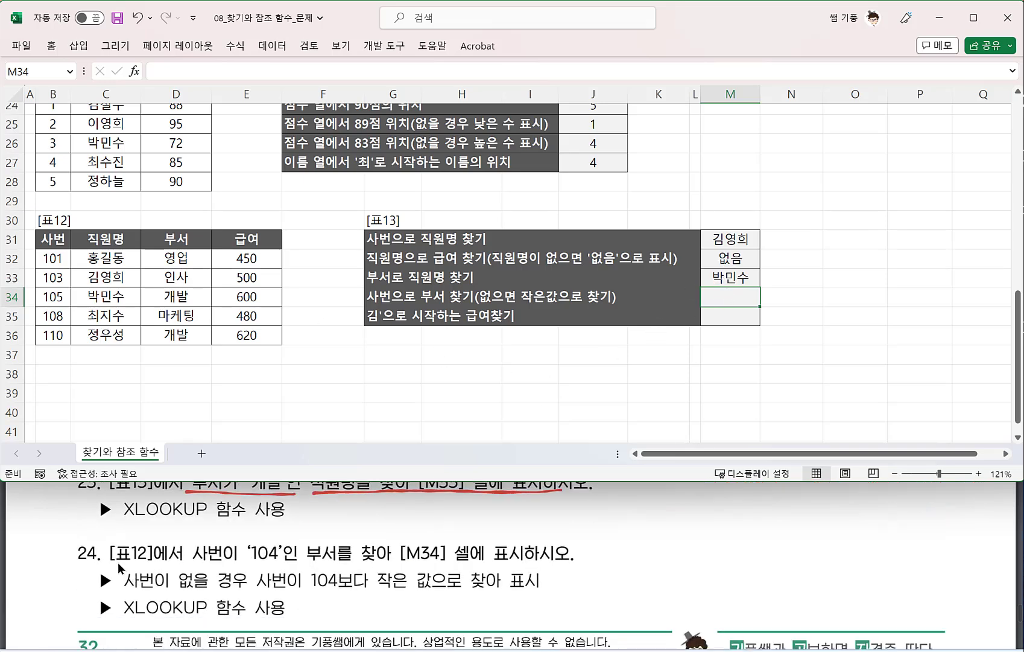
left_click_drag(183, 565, 333, 561)
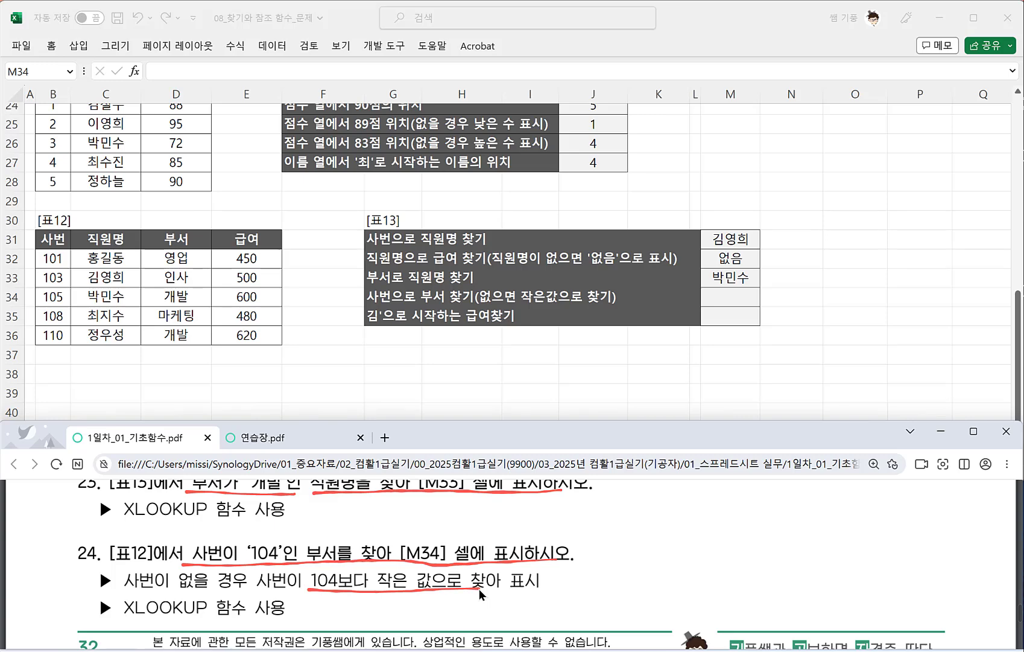
left_click_drag(385, 603, 403, 605)
left_click_drag(416, 595, 410, 626)
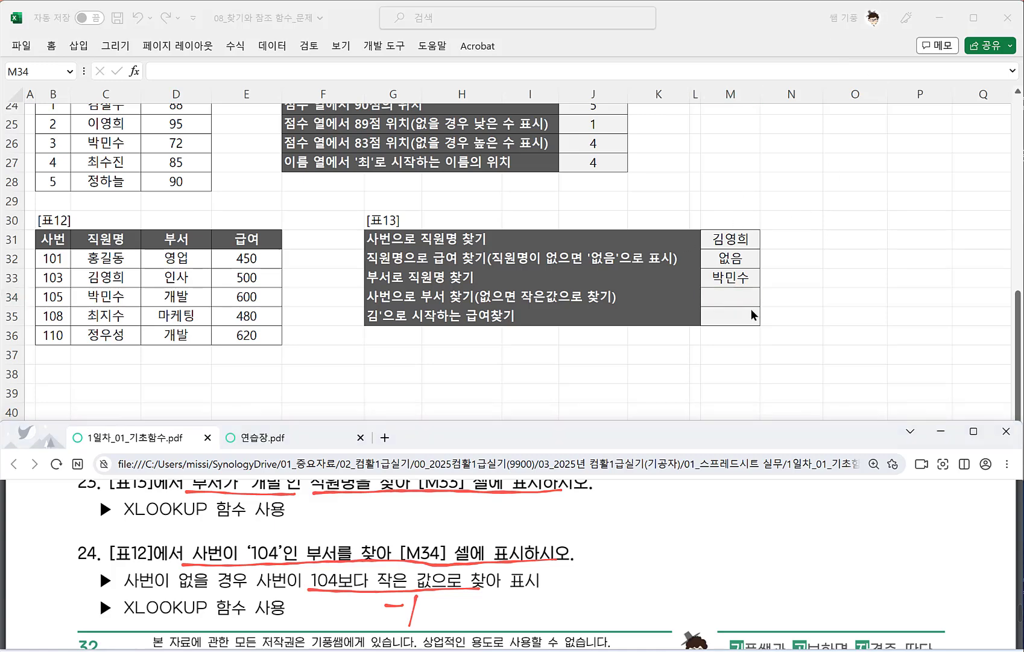
Step: Start an XLOOKUP formula in M34 with lookup value 104, lookup range B32:B36 and return range D32:D36
left_click(733, 297)
type("=")
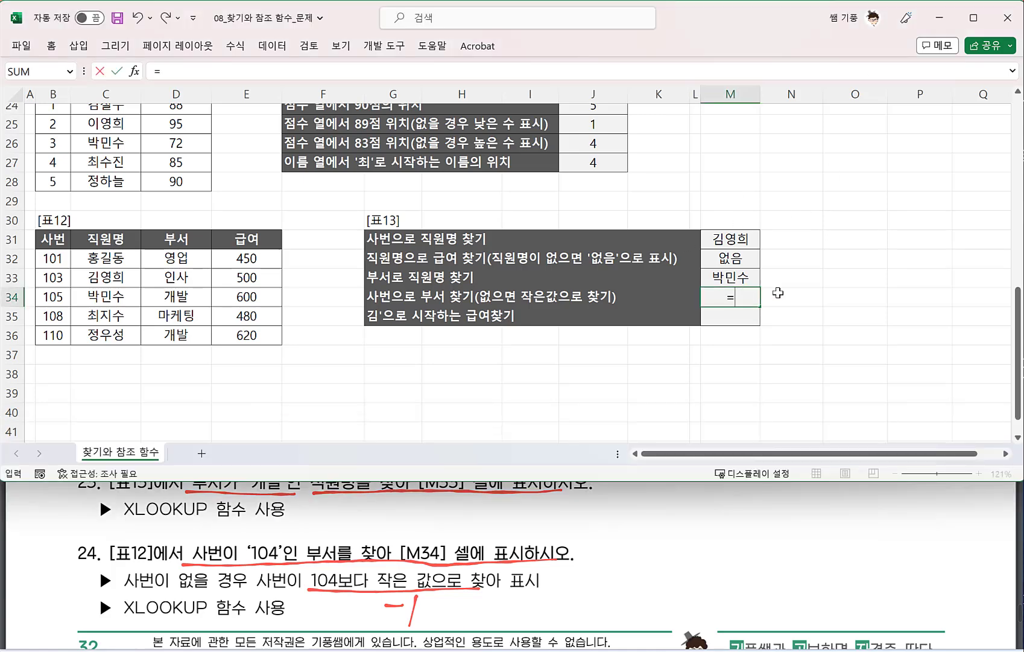
type("XL")
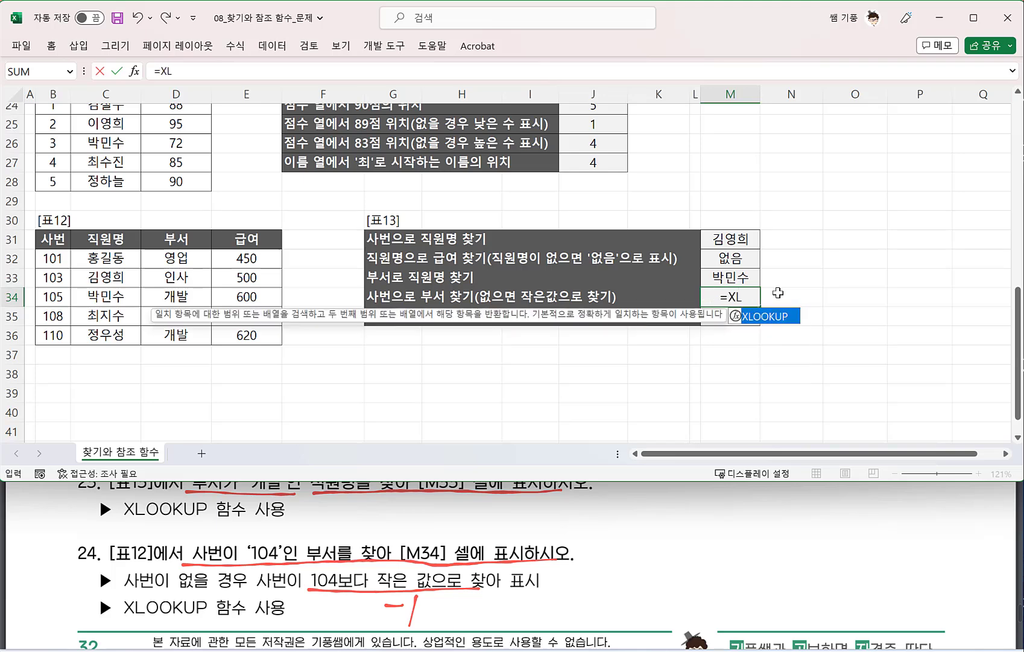
key("Tab")
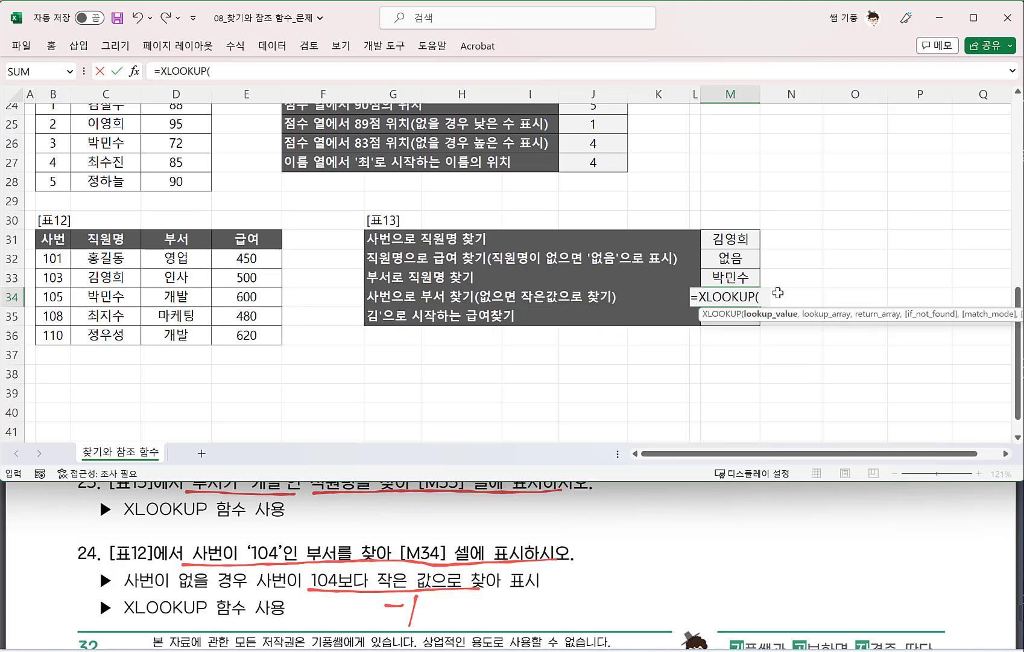
type("104,")
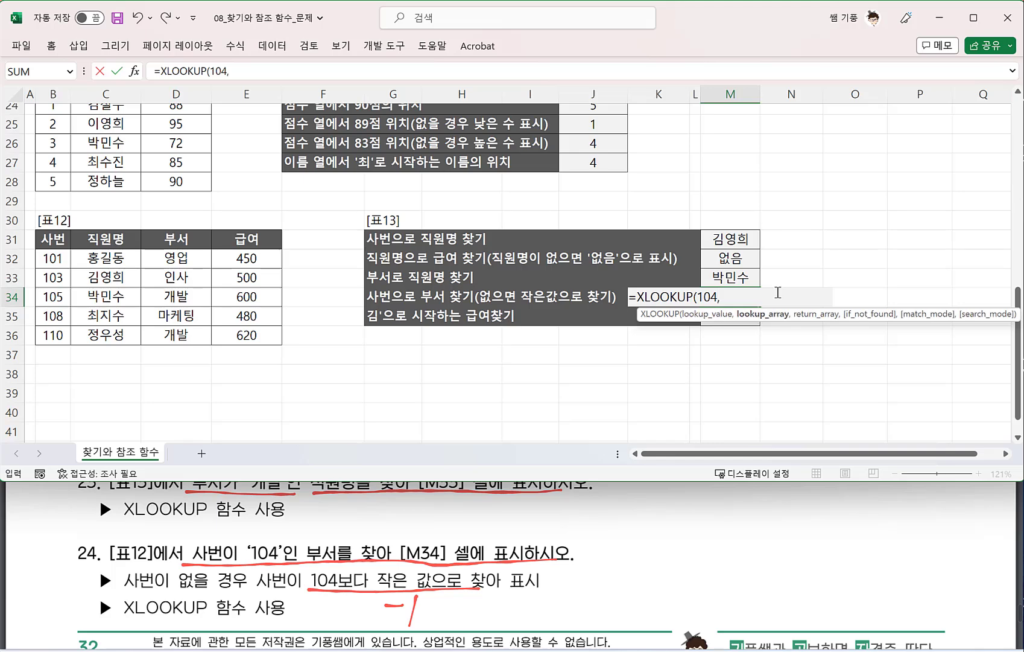
left_click_drag(54, 259, 59, 332)
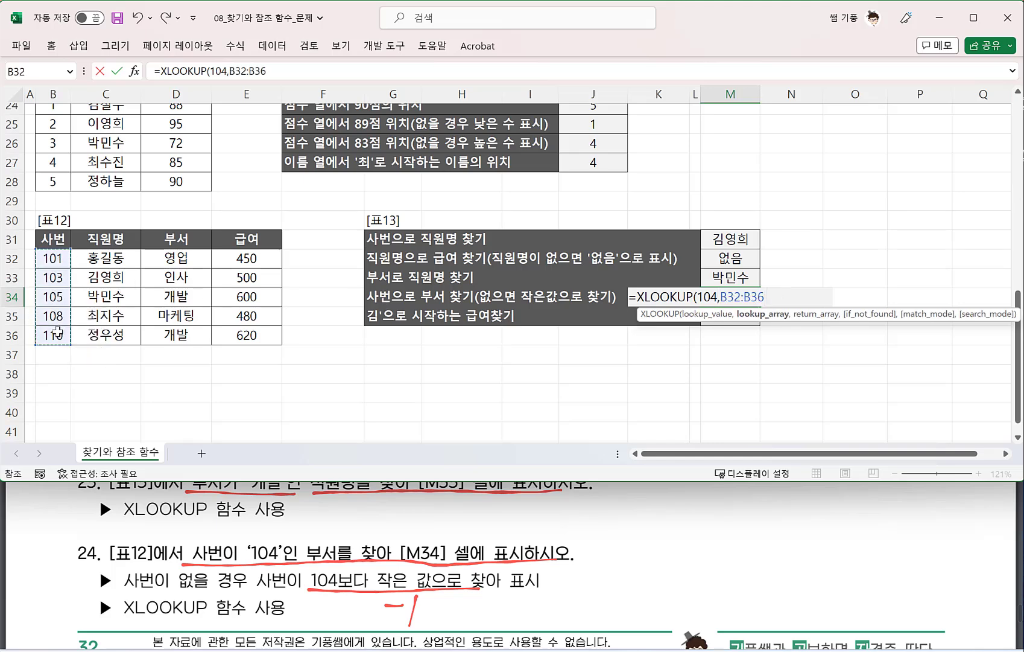
type(",")
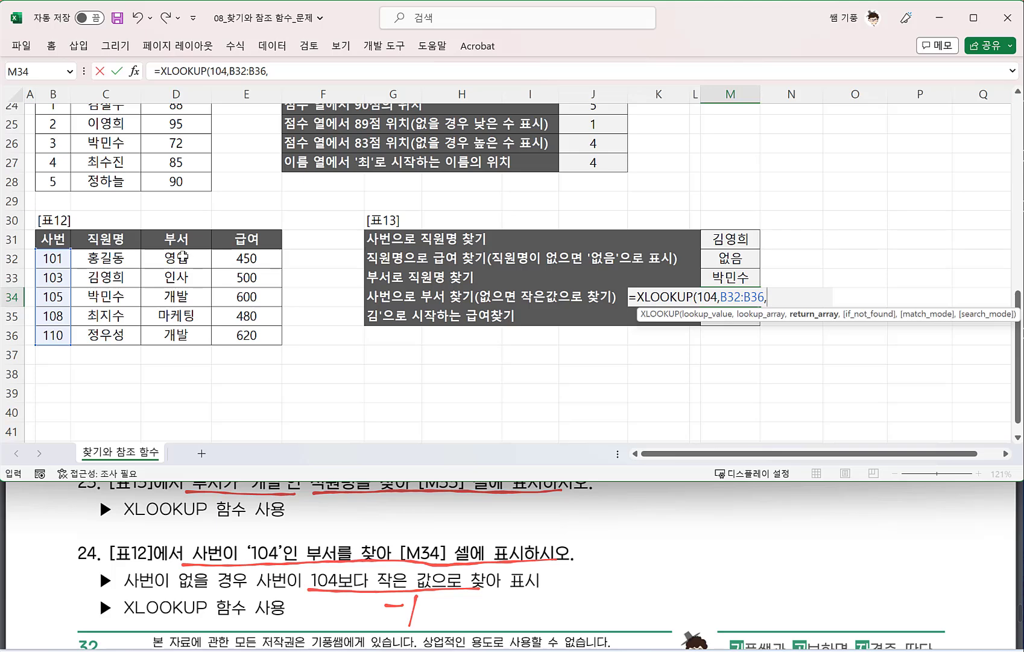
left_click_drag(179, 259, 168, 329)
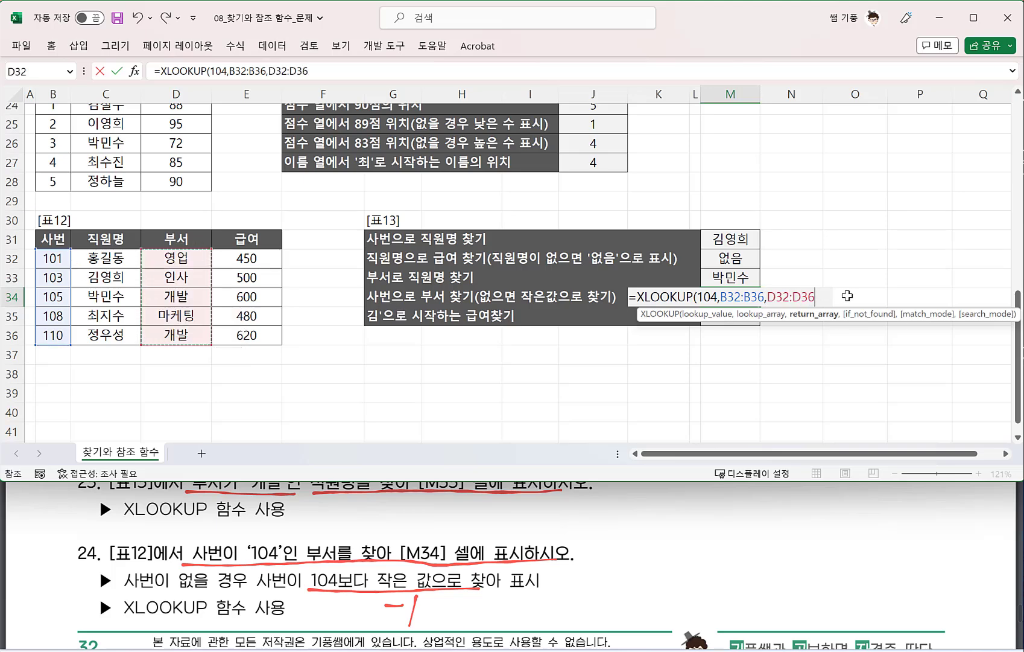
type(",")
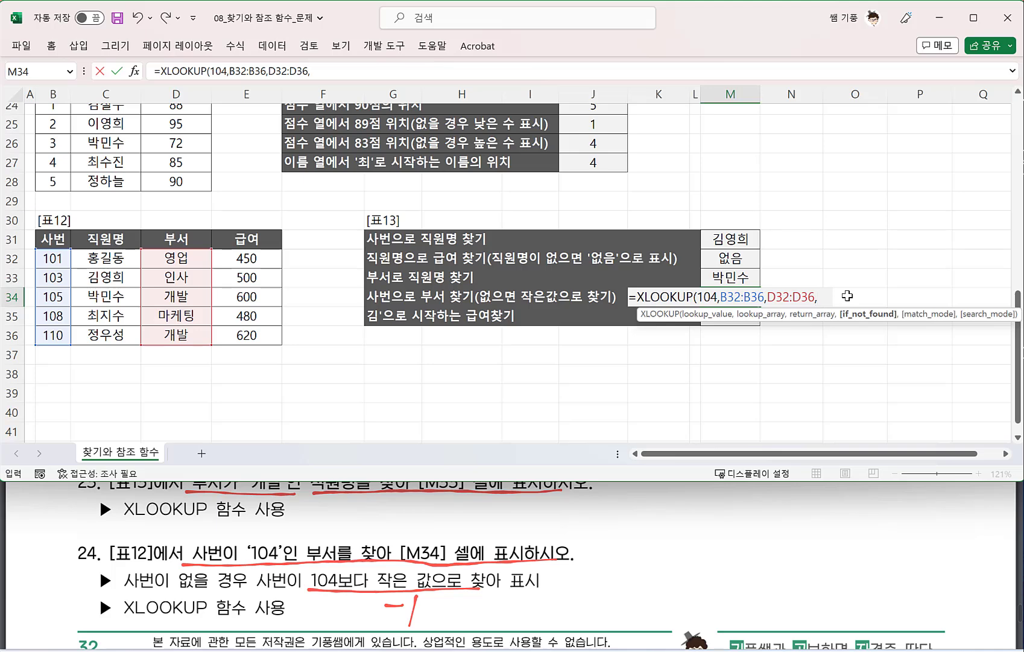
type(",")
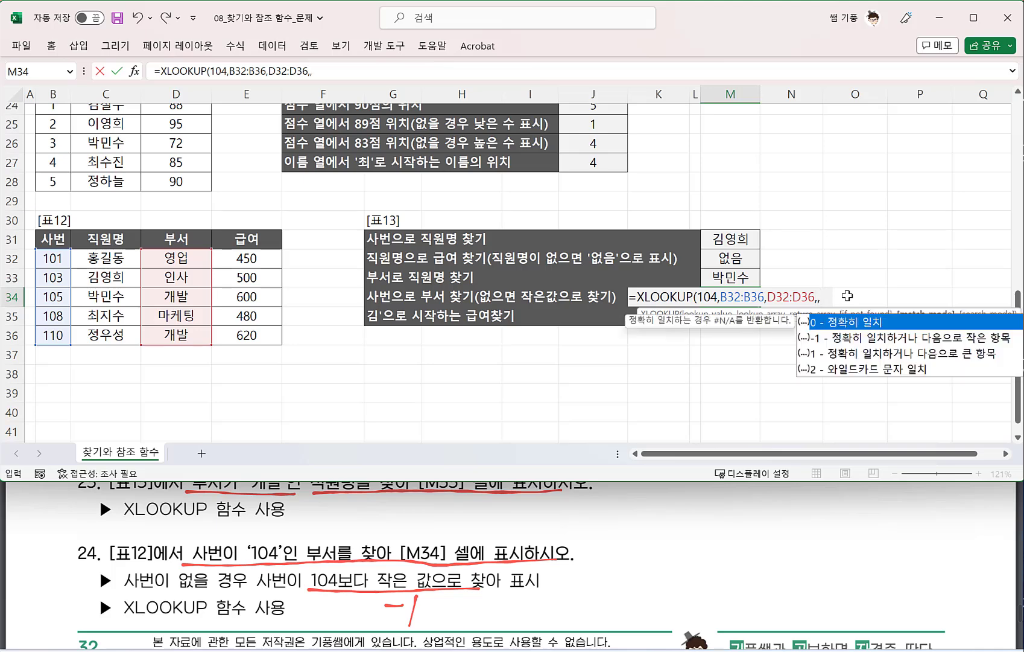
key("BackSpace")
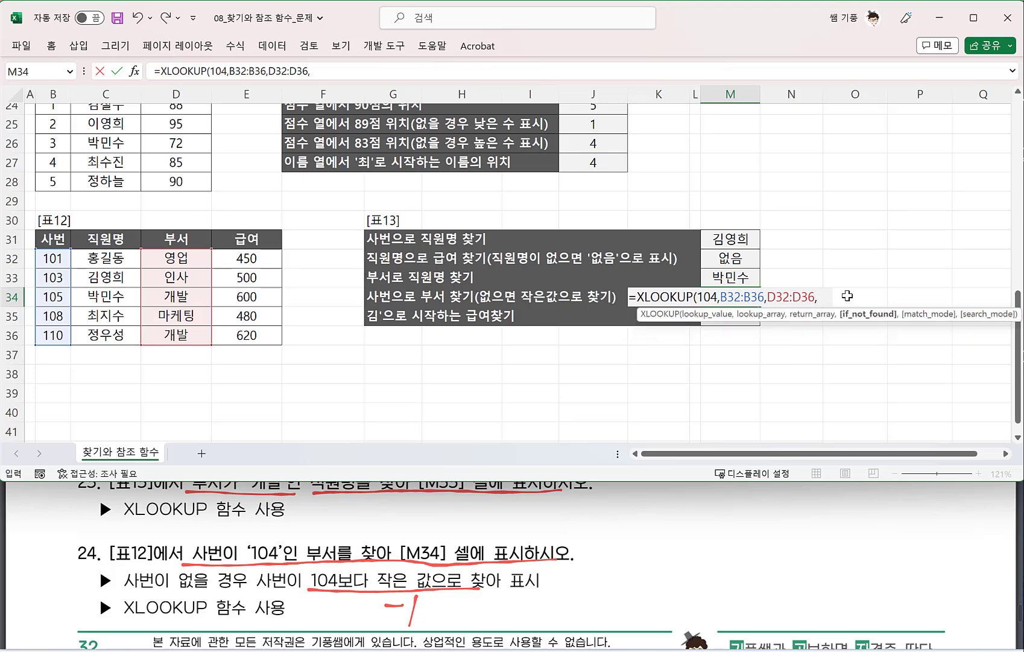
type("\"없음")
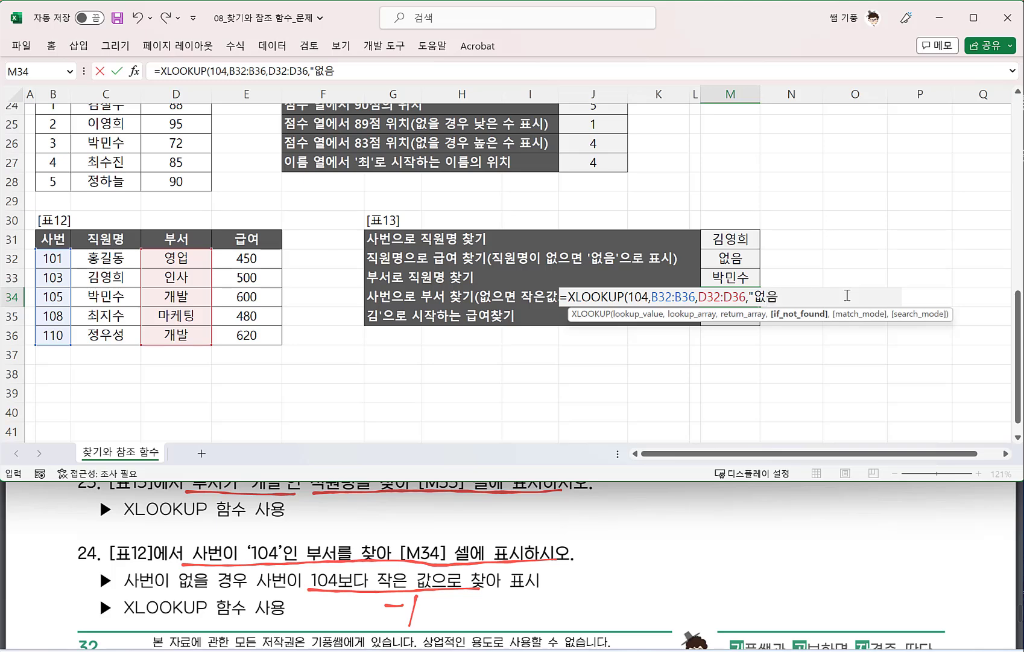
key("BackSpace")
key("BackSpace")
key("BackSpace")
Step: Leave the not-found value empty, set the match mode to -1 and complete the XLOOKUP formula in M34
type(",")
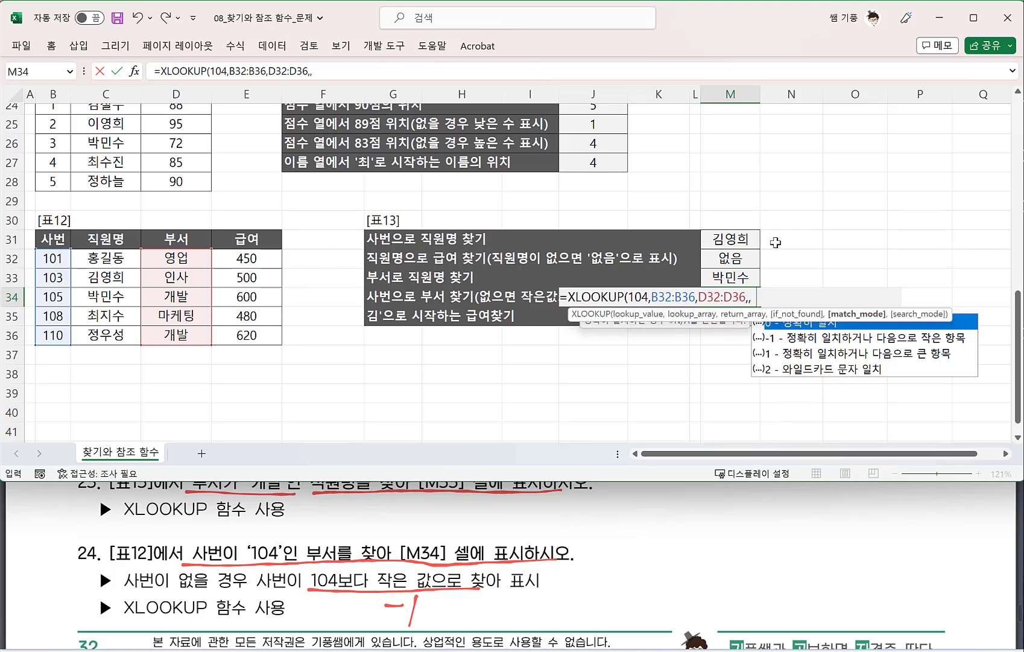
type("-1)")
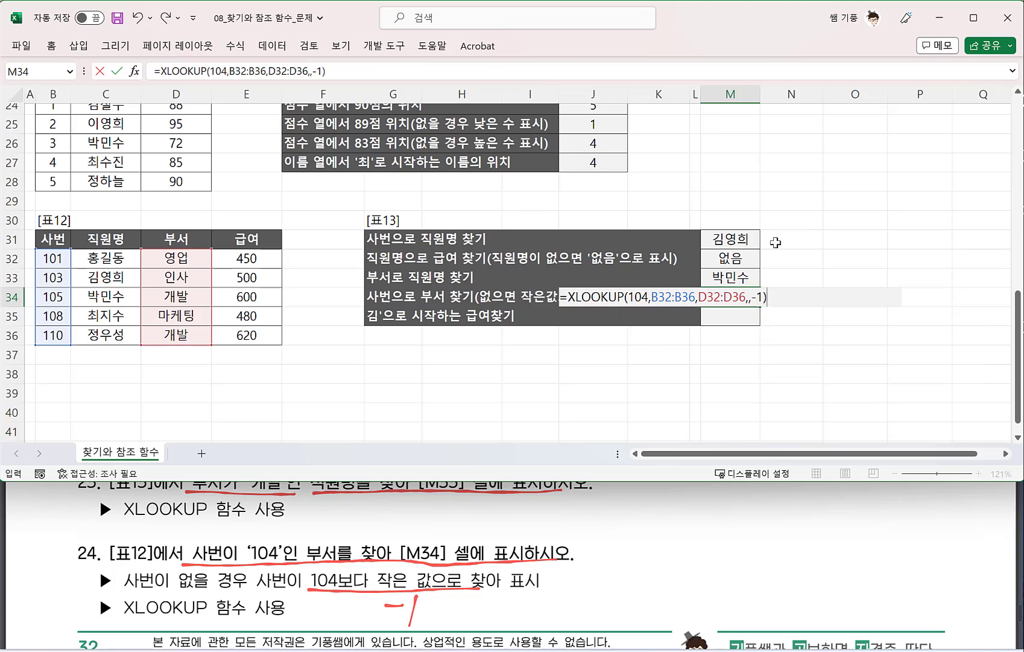
key("Return")
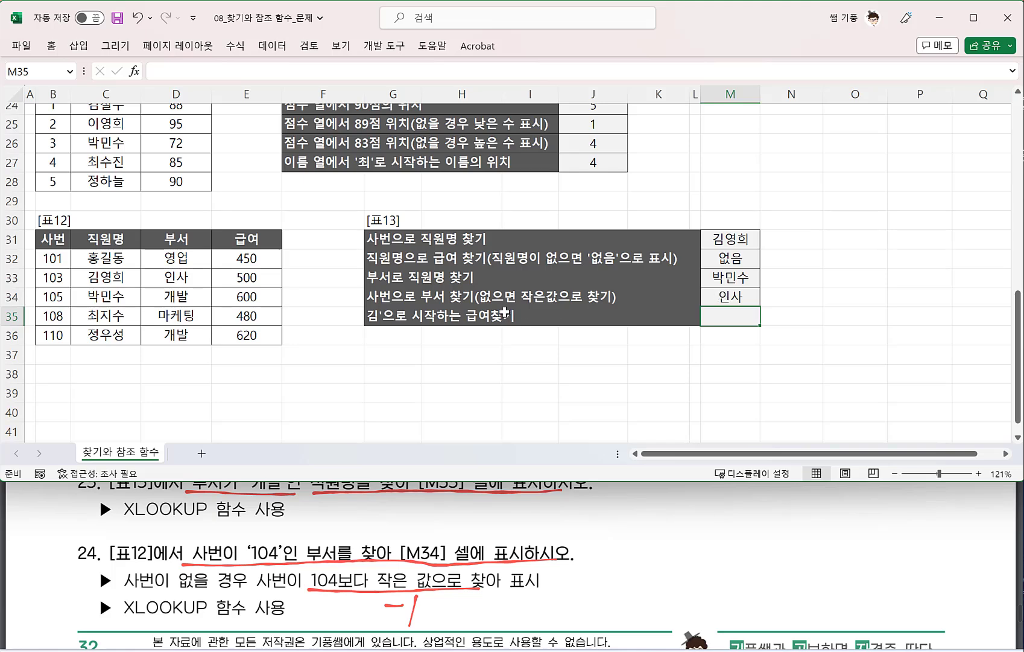
Step: Check the M34 formula and its result against the 사번 and 부서 cells in row 33 of 표12
left_click(712, 289)
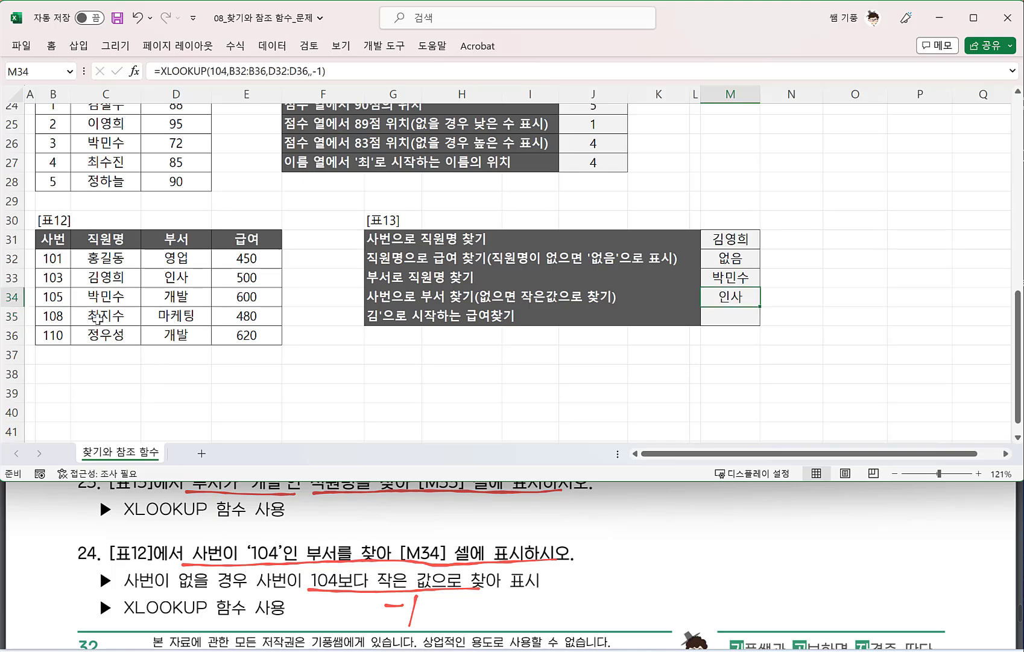
left_click(59, 279)
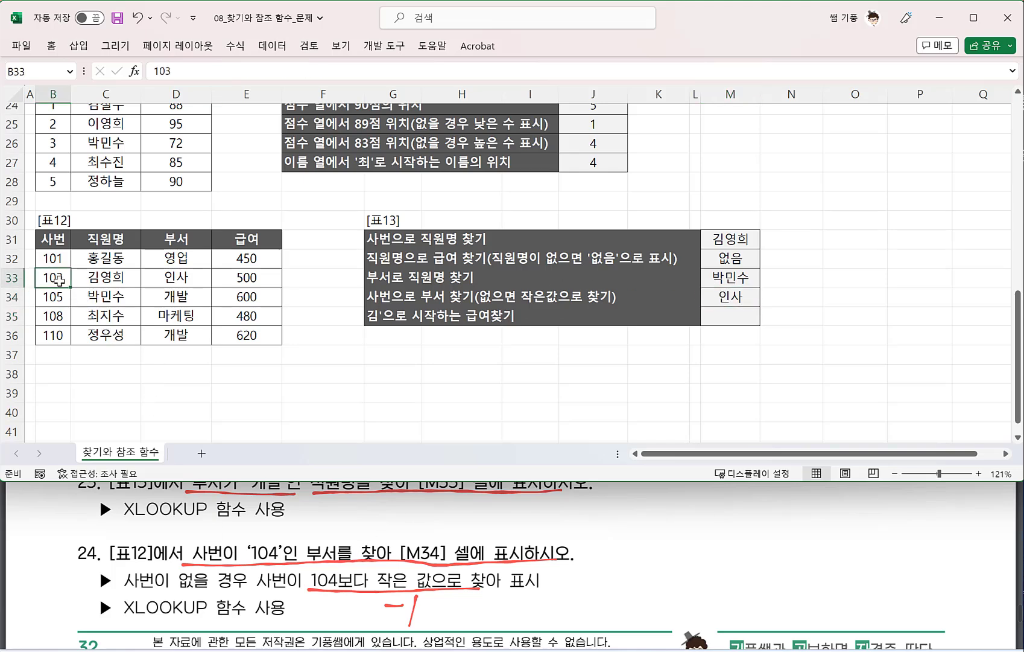
left_click_drag(59, 280, 170, 279)
left_click(171, 279)
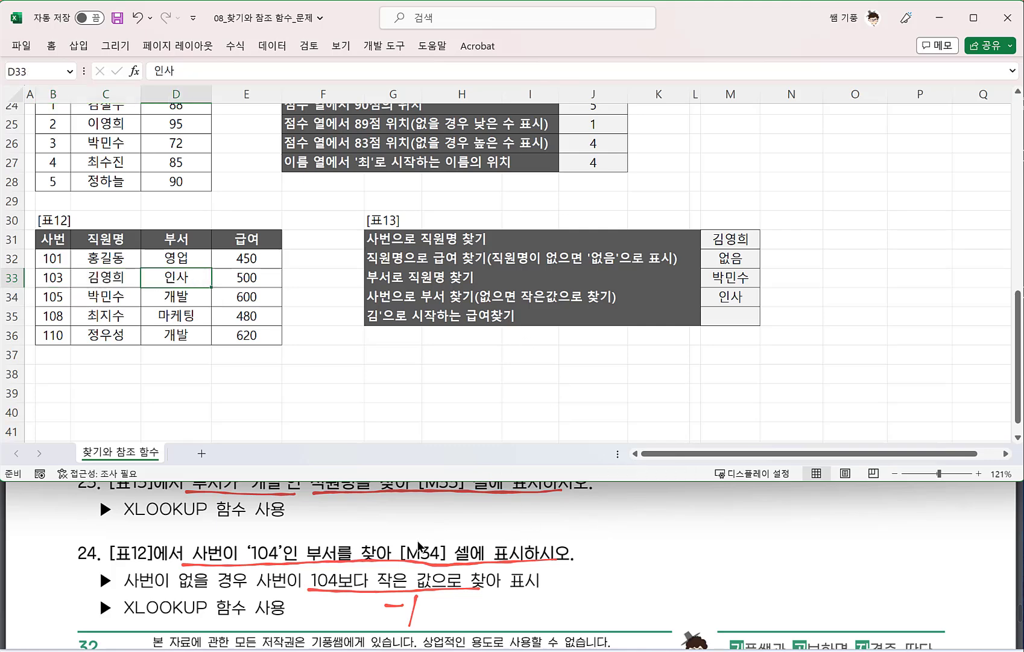
Step: Underline exercise 25's request for the 급여 of the 직원명 starting with '김', and select cell M35
scroll(340, 555, "down", 5)
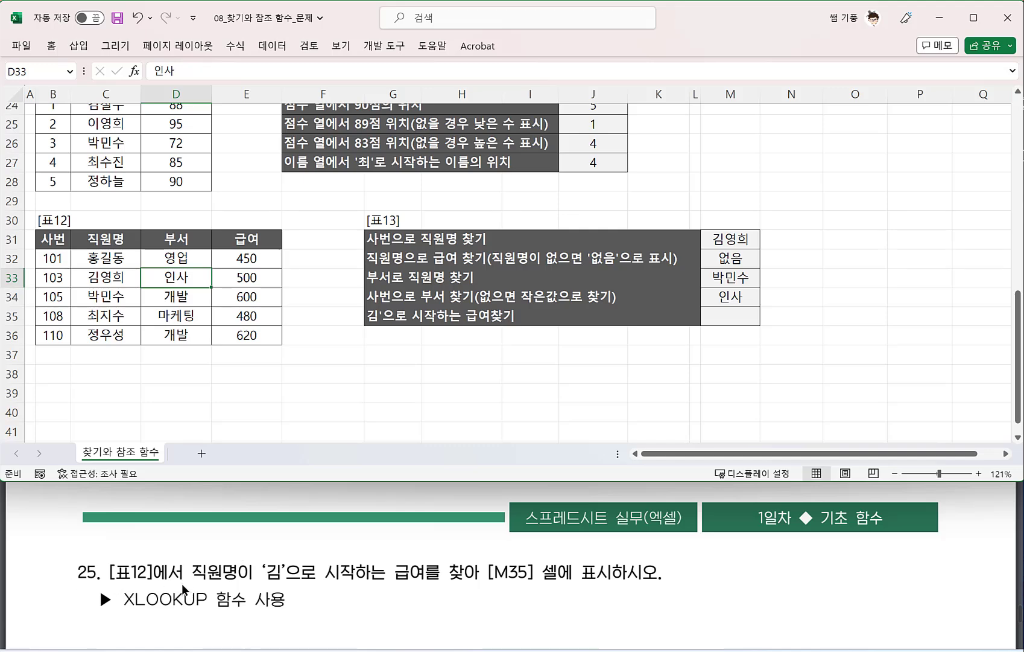
left_click_drag(182, 584, 485, 584)
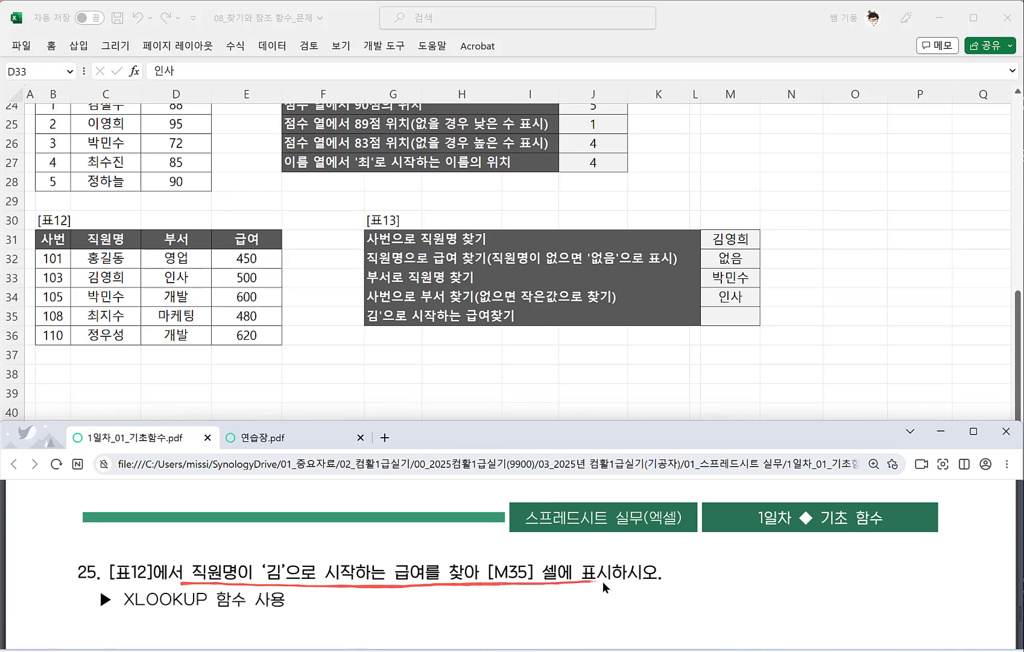
left_click(729, 308)
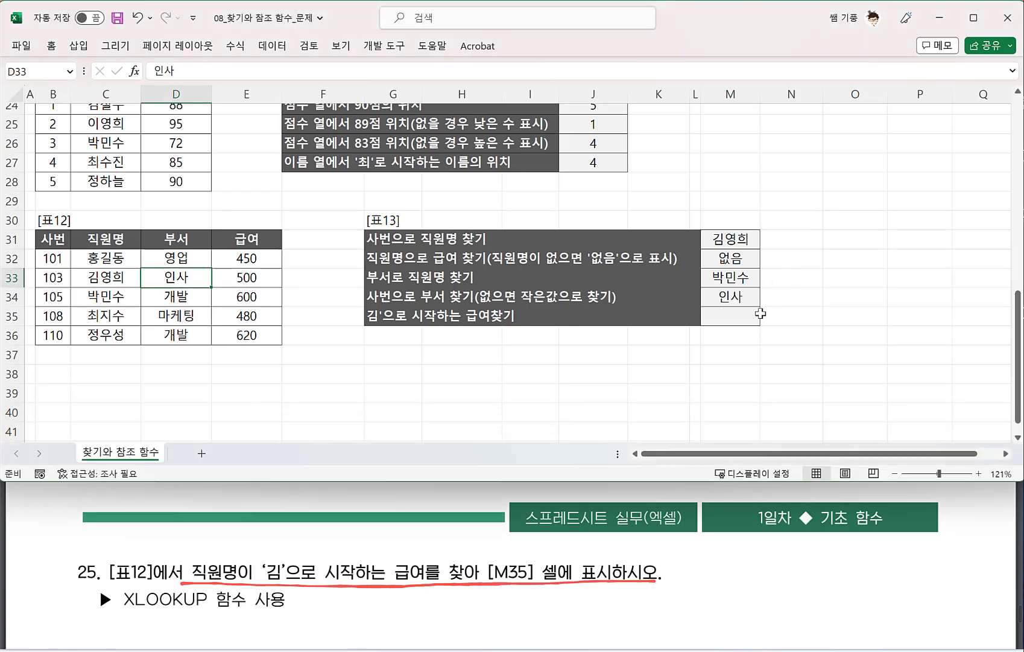
Step: Start an XLOOKUP formula in M35 with lookup value "김*, lookup range C32:C36 and return range E32:E36
type("=XL")
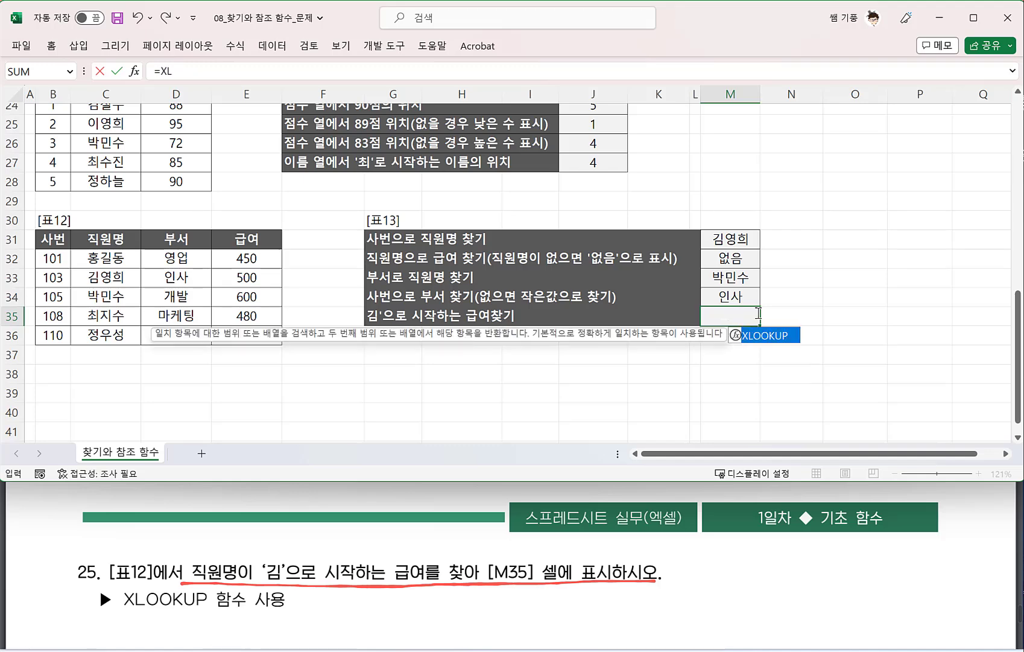
key("Tab")
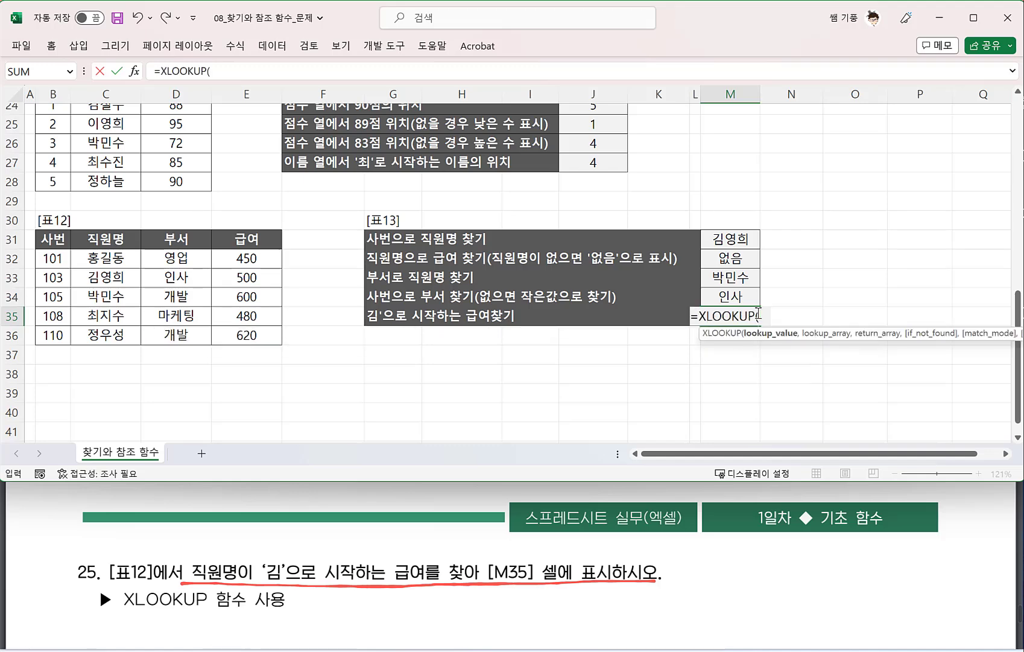
type("\"R")
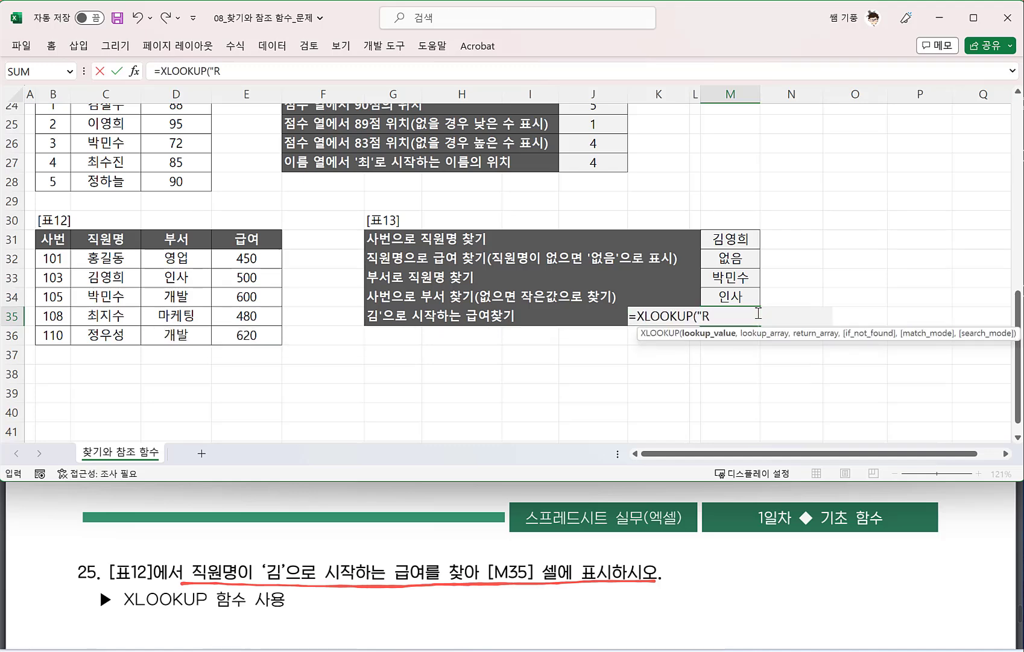
type("ㄱㅣㅁ")
type("*")
left_click_drag(115, 260, 116, 331)
type(",")
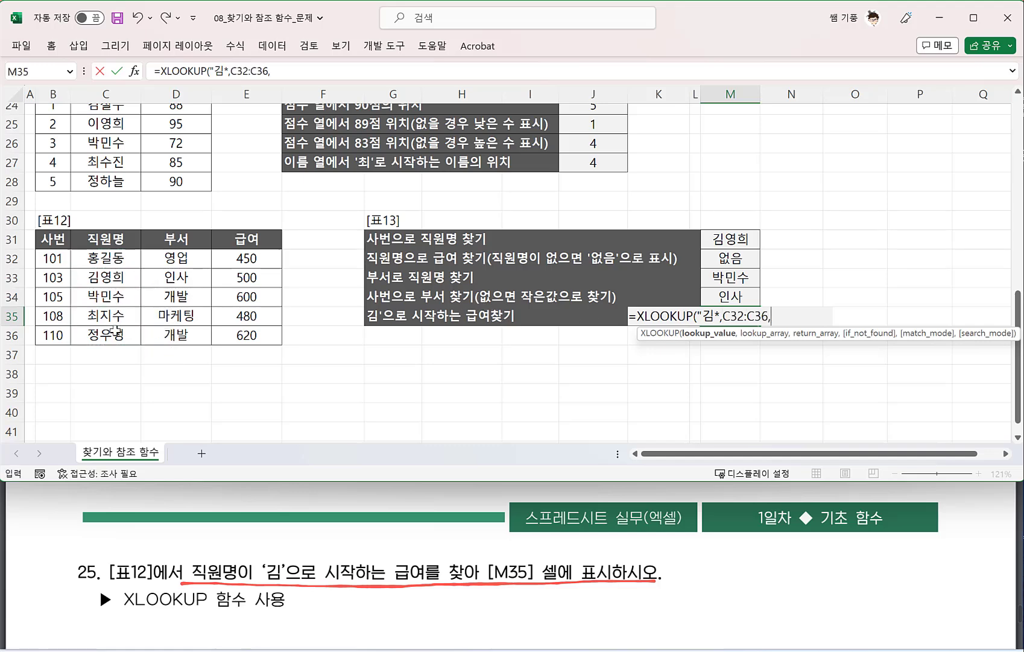
left_click(248, 254)
left_click_drag(248, 254, 251, 329)
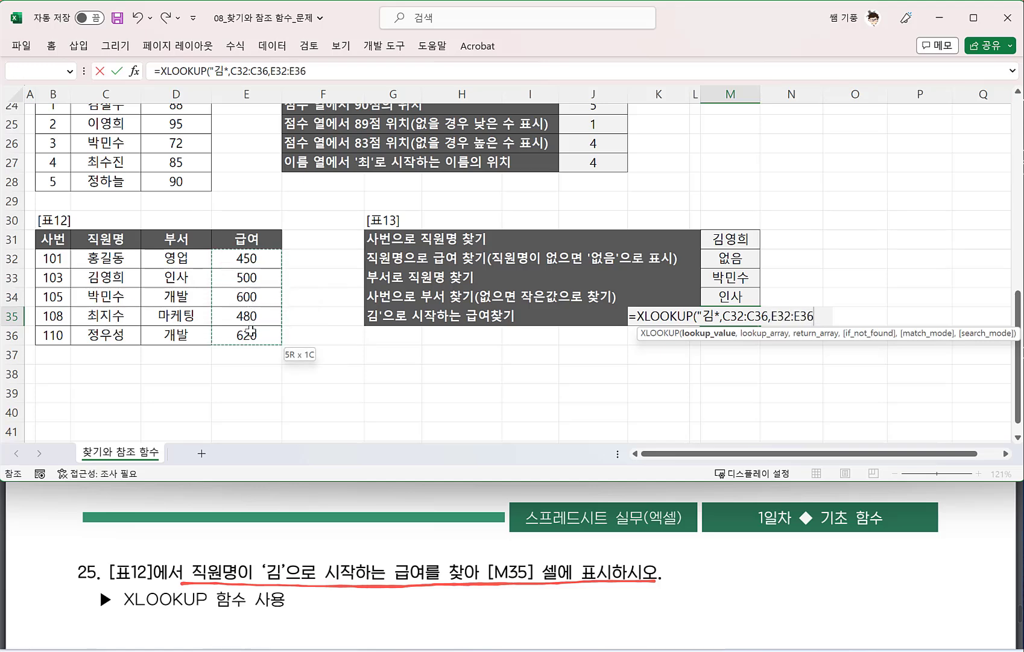
Step: Leave the not-found value empty and set the match mode to 2 in the M35 XLOOKUP formula
type(",,")
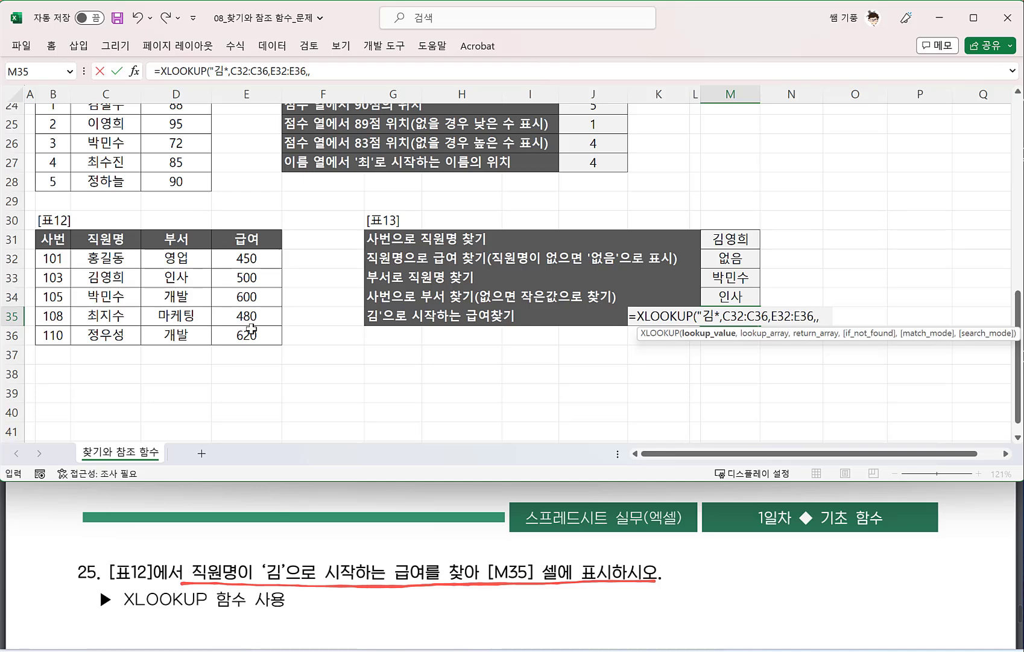
left_click(817, 316)
key("BackSpace")
type(",")
type("2")
Step: Switch to the exercise PDF and handwrite "=Xlookup(찾을값," in red beside exercise 25's XLOOKUP hint
left_click(824, 549)
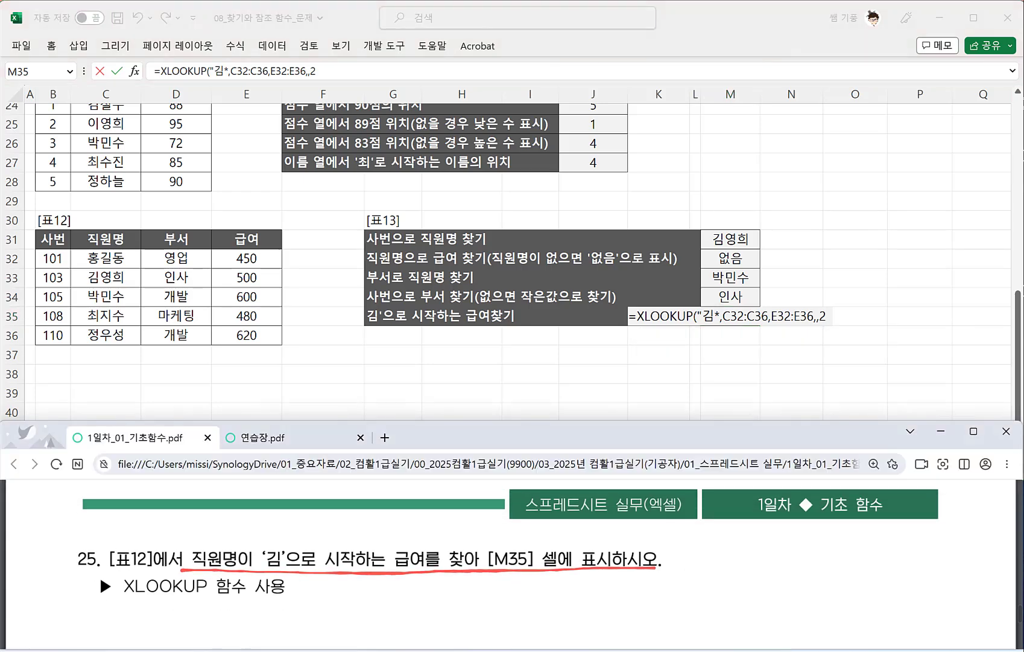
left_click_drag(322, 597, 332, 596)
left_click_drag(324, 605, 356, 611)
mouse_move(362, 588)
left_mouse_down()
mouse_move(339, 613)
mouse_move(364, 597)
mouse_move(394, 600)
left_mouse_up()
mouse_move(398, 576)
left_mouse_down()
mouse_move(397, 614)
mouse_move(410, 610)
left_mouse_up()
left_click_drag(416, 593, 425, 596)
mouse_move(430, 588)
left_mouse_down()
mouse_move(429, 632)
mouse_move(432, 609)
mouse_move(453, 610)
mouse_move(473, 589)
left_mouse_up()
left_click_drag(457, 595, 479, 596)
mouse_move(450, 622)
left_mouse_down()
mouse_move(478, 597)
mouse_move(472, 607)
left_mouse_up()
mouse_move(481, 588)
left_mouse_down()
mouse_move(495, 608)
mouse_move(514, 585)
mouse_move(517, 596)
left_mouse_up()
left_click_drag(505, 603, 517, 613)
left_click_drag(522, 608, 519, 619)
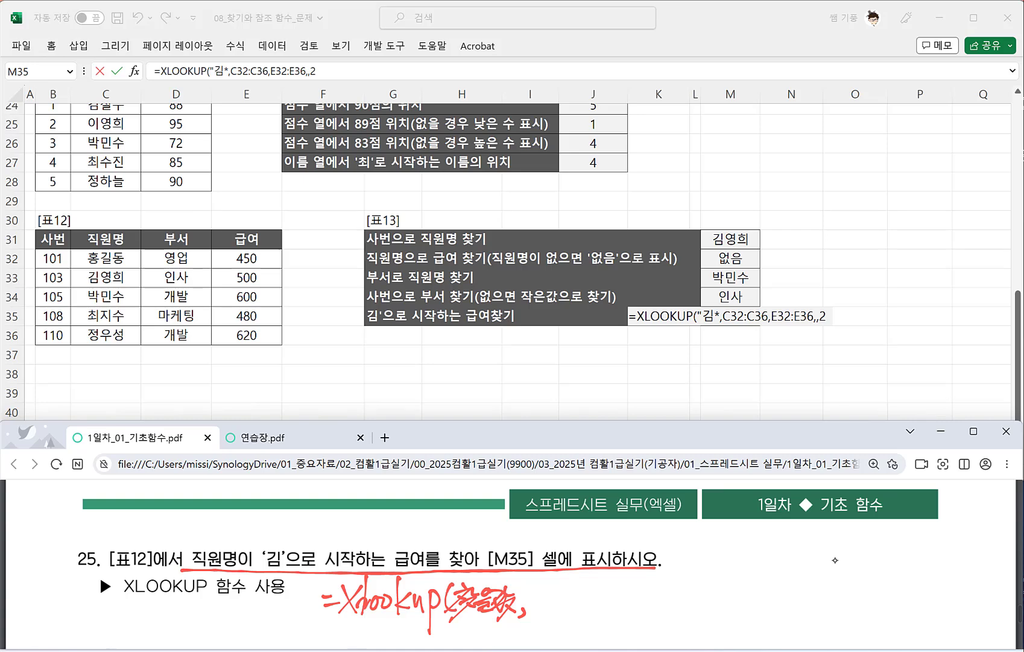
Step: Handwrite the range arguments "범위1, 범위2," after 찾을값 in the XLOOKUP syntax note
left_click_drag(530, 586, 536, 607)
mouse_move(530, 595)
left_mouse_down()
mouse_move(547, 590)
mouse_move(550, 610)
mouse_move(559, 598)
left_mouse_up()
mouse_move(548, 602)
left_mouse_down()
mouse_move(563, 593)
mouse_move(554, 608)
left_mouse_up()
mouse_move(569, 580)
left_mouse_down()
mouse_move(566, 610)
mouse_move(589, 604)
left_mouse_up()
mouse_move(595, 576)
left_mouse_down()
mouse_move(590, 601)
mouse_move(593, 590)
left_mouse_up()
mouse_move(586, 602)
left_mouse_down()
mouse_move(604, 596)
mouse_move(602, 607)
left_mouse_up()
left_click_drag(606, 583, 612, 594)
mouse_move(617, 581)
left_mouse_down()
mouse_move(616, 607)
mouse_move(628, 602)
left_mouse_up()
mouse_move(635, 599)
left_mouse_down()
mouse_move(629, 617)
mouse_move(627, 608)
left_mouse_up()
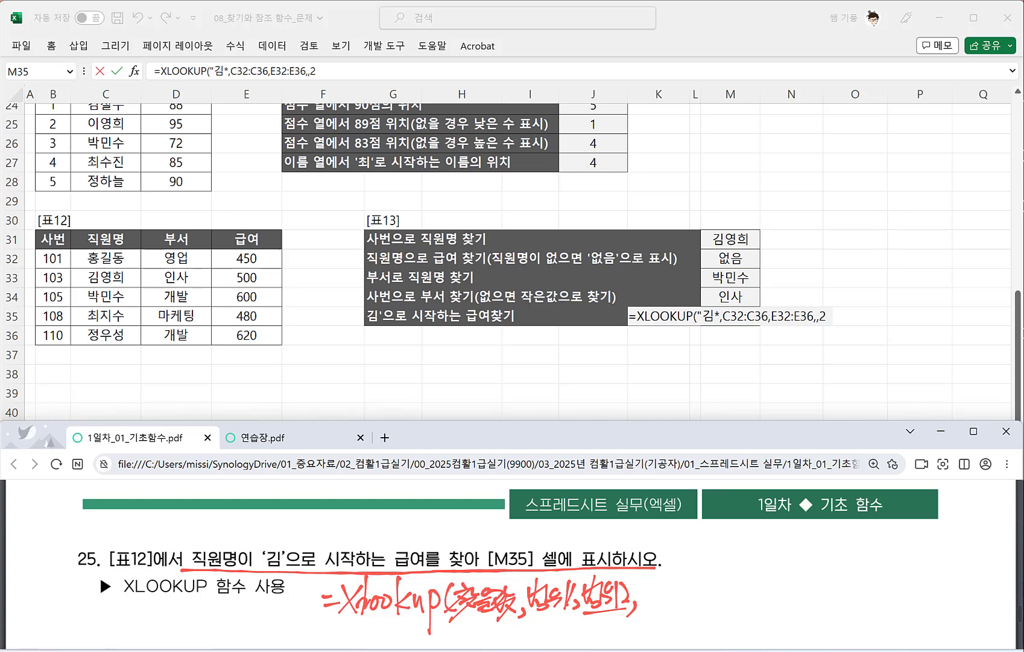
left_click_drag(646, 580, 650, 582)
mouse_move(640, 589)
left_mouse_down()
mouse_move(636, 601)
mouse_move(652, 595)
left_mouse_up()
left_click_drag(660, 580, 662, 591)
left_click_drag(642, 600, 639, 615)
left_click_drag(647, 605, 659, 612)
key("ctrl+z")
key("ctrl+z")
key("ctrl+z")
key("ctrl+z")
Step: Handwrite the not-found argument "무값반환값," after 범위2 in the XLOOKUP syntax note
left_click_drag(645, 579, 646, 589)
left_click_drag(646, 579, 661, 590)
mouse_move(638, 596)
left_mouse_down()
mouse_move(659, 594)
mouse_move(653, 608)
left_mouse_up()
mouse_move(661, 582)
left_mouse_down()
mouse_move(678, 586)
mouse_move(677, 601)
left_mouse_up()
mouse_move(682, 578)
left_mouse_down()
mouse_move(683, 610)
mouse_move(703, 586)
left_mouse_up()
mouse_move(699, 580)
left_mouse_down()
mouse_move(702, 606)
mouse_move(716, 594)
left_mouse_up()
left_click_drag(707, 583, 723, 604)
left_click_drag(711, 598, 739, 594)
left_click_drag(738, 578, 734, 609)
left_click_drag(739, 589, 747, 613)
left_click_drag(736, 599, 752, 612)
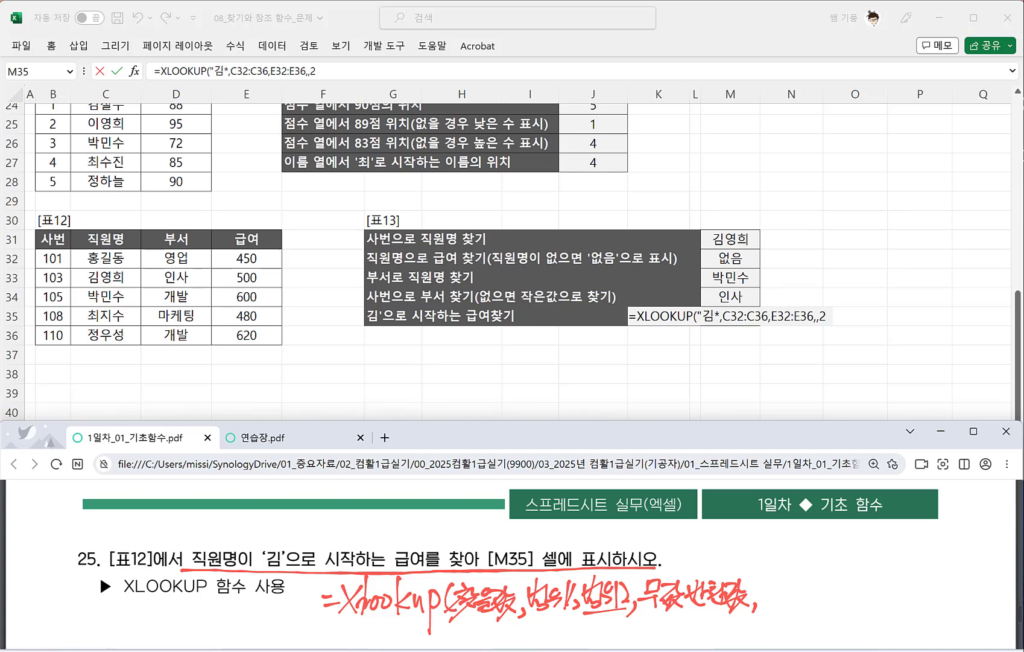
Step: List the match modes 0, 1, -1 and 2 after the XLOOKUP syntax and label 0 as "정확한 값"
scroll(509, 562, "down", 1)
mouse_move(778, 538)
left_mouse_down()
mouse_move(769, 618)
mouse_move(780, 608)
left_mouse_up()
scroll(835, 559, "down", 1)
mouse_move(789, 510)
left_mouse_down()
mouse_move(808, 509)
mouse_move(804, 517)
mouse_move(828, 498)
left_mouse_up()
mouse_move(823, 498)
left_mouse_down()
mouse_move(814, 514)
mouse_move(835, 507)
left_mouse_up()
mouse_move(836, 496)
left_mouse_down()
mouse_move(837, 516)
mouse_move(829, 513)
left_mouse_up()
left_click_drag(840, 496, 848, 501)
left_click_drag(840, 511, 854, 512)
left_click_drag(853, 505, 856, 519)
left_click_drag(859, 495, 872, 511)
mouse_move(875, 492)
left_mouse_down()
mouse_move(876, 515)
mouse_move(880, 503)
left_mouse_up()
left_click_drag(866, 510, 904, 510)
left_click_drag(908, 490, 906, 523)
mouse_move(905, 512)
left_mouse_down()
mouse_move(920, 510)
mouse_move(920, 521)
left_mouse_up()
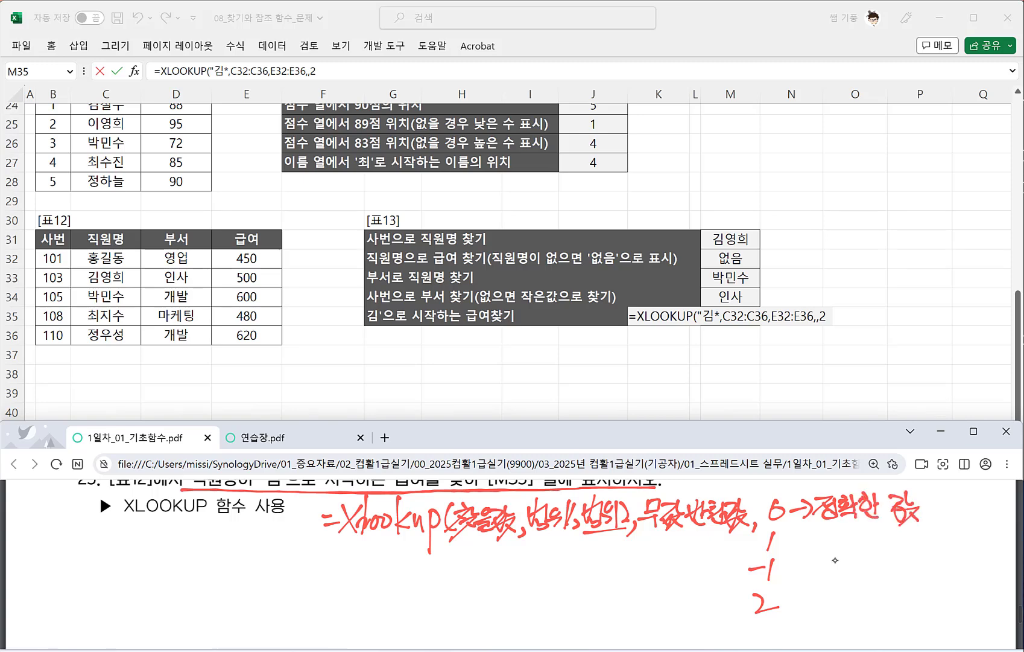
Step: Handwrite an arrow and the label "유사한 값" beside match mode 1
mouse_move(783, 546)
left_mouse_down()
mouse_move(808, 545)
mouse_move(796, 553)
left_mouse_up()
left_click_drag(826, 531, 831, 543)
mouse_move(816, 546)
left_mouse_down()
mouse_move(812, 557)
mouse_move(826, 554)
left_mouse_up()
mouse_move(835, 532)
left_mouse_down()
mouse_move(828, 550)
mouse_move(844, 556)
left_mouse_up()
left_click_drag(844, 541, 874, 552)
mouse_move(885, 538)
left_mouse_down()
mouse_move(902, 532)
mouse_move(887, 548)
left_mouse_up()
mouse_move(900, 537)
left_mouse_down()
mouse_move(909, 541)
mouse_move(891, 553)
left_mouse_up()
left_click_drag(900, 540, 899, 554)
left_click_drag(891, 549, 901, 552)
left_click_drag(909, 545, 902, 557)
left_click_drag(916, 545, 910, 556)
left_click_drag(910, 551, 917, 559)
Step: Handwrite an arrow and the label "유사한 값" beside match mode -1
mouse_move(779, 573)
left_mouse_down()
mouse_move(807, 573)
mouse_move(797, 582)
left_mouse_up()
left_click_drag(812, 565, 828, 576)
mouse_move(806, 579)
left_mouse_down()
mouse_move(828, 574)
mouse_move(830, 587)
left_mouse_up()
mouse_move(824, 583)
left_mouse_down()
mouse_move(847, 563)
mouse_move(834, 581)
left_mouse_up()
mouse_move(840, 575)
left_mouse_down()
mouse_move(848, 589)
mouse_move(855, 583)
left_mouse_up()
left_click_drag(855, 573, 859, 567)
left_click_drag(864, 562, 871, 586)
left_click_drag(879, 563, 892, 579)
left_click_drag(881, 575, 884, 587)
mouse_move(891, 571)
left_mouse_down()
mouse_move(900, 570)
mouse_move(882, 586)
left_mouse_up()
left_click_drag(890, 571, 889, 585)
left_click_drag(898, 572, 888, 590)
left_click_drag(895, 580, 906, 583)
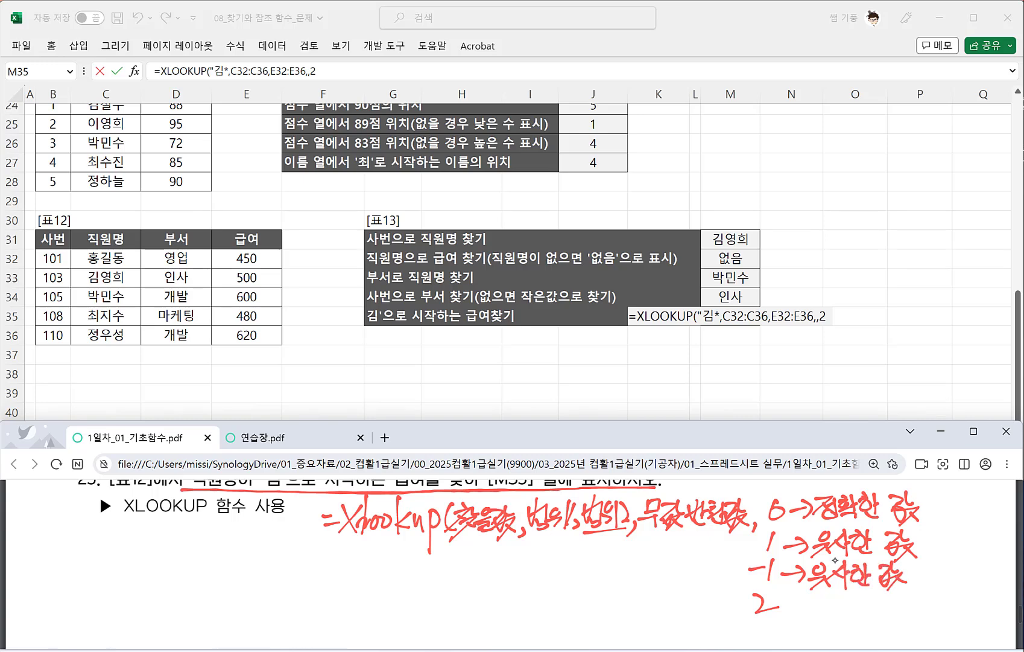
Step: Add the handwritten remark "(보다 큰값)" to the label of match mode 1
left_click_drag(919, 531, 927, 554)
mouse_move(927, 533)
left_mouse_down()
mouse_move(929, 550)
mouse_move(938, 543)
left_mouse_up()
left_click_drag(929, 543, 944, 552)
left_click_drag(942, 533, 952, 548)
mouse_move(954, 525)
left_mouse_down()
mouse_move(956, 556)
mouse_move(985, 546)
left_mouse_up()
left_click_drag(984, 528, 984, 553)
left_click_drag(978, 543, 992, 548)
left_click_drag(991, 530, 994, 555)
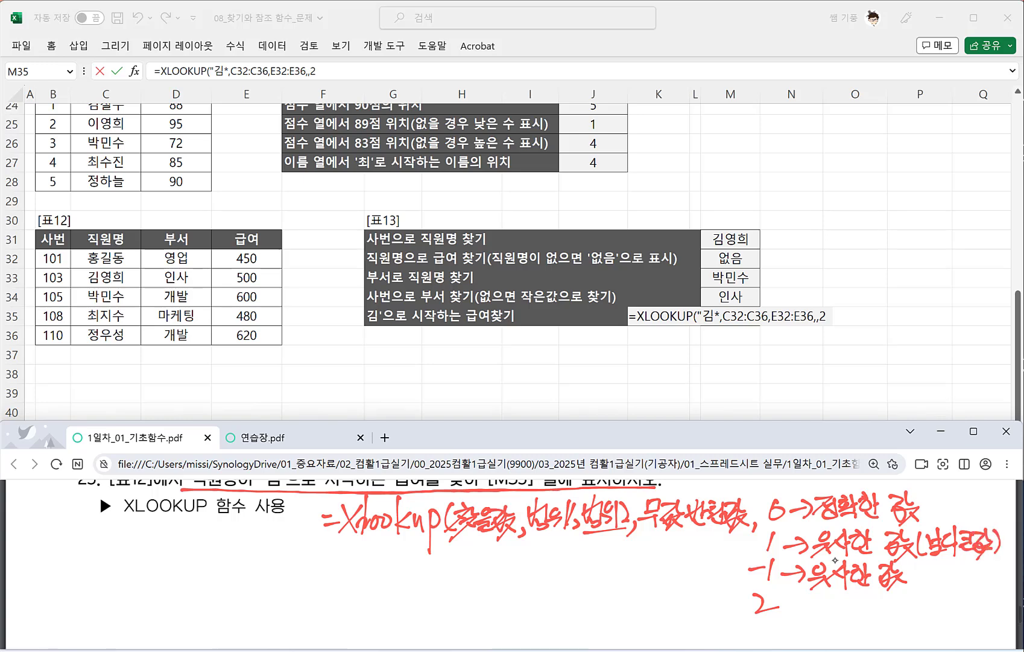
Step: Add the handwritten remark "(보다 작은값)" to the label of match mode -1
left_click_drag(906, 567, 916, 583)
left_click_drag(911, 568, 923, 579)
mouse_move(909, 574)
left_mouse_down()
mouse_move(922, 588)
mouse_move(929, 569)
left_mouse_up()
left_click_drag(919, 580, 927, 585)
left_click_drag(923, 561, 937, 585)
mouse_move(935, 562)
left_mouse_down()
mouse_move(948, 578)
mouse_move(960, 572)
mouse_move(953, 586)
mouse_move(968, 570)
left_mouse_up()
left_click_drag(952, 573, 980, 577)
left_click_drag(982, 561, 984, 575)
left_click_drag(967, 574, 984, 583)
left_click_drag(977, 573, 994, 585)
Step: Handwrite an arrow and the label "와일드카드" beside match mode 2
mouse_move(779, 606)
left_mouse_down()
mouse_move(802, 606)
mouse_move(797, 615)
left_mouse_up()
mouse_move(816, 596)
left_mouse_down()
mouse_move(814, 611)
mouse_move(827, 608)
left_mouse_up()
mouse_move(823, 591)
left_mouse_down()
mouse_move(827, 623)
mouse_move(845, 610)
left_mouse_up()
mouse_move(832, 609)
left_mouse_down()
mouse_move(848, 616)
mouse_move(855, 607)
left_mouse_up()
left_click_drag(845, 611, 878, 605)
left_click_drag(870, 597, 881, 621)
left_click_drag(881, 594, 891, 598)
left_click_drag(878, 604, 894, 607)
mouse_move(883, 614)
left_mouse_down()
mouse_move(904, 613)
mouse_move(897, 620)
left_mouse_up()
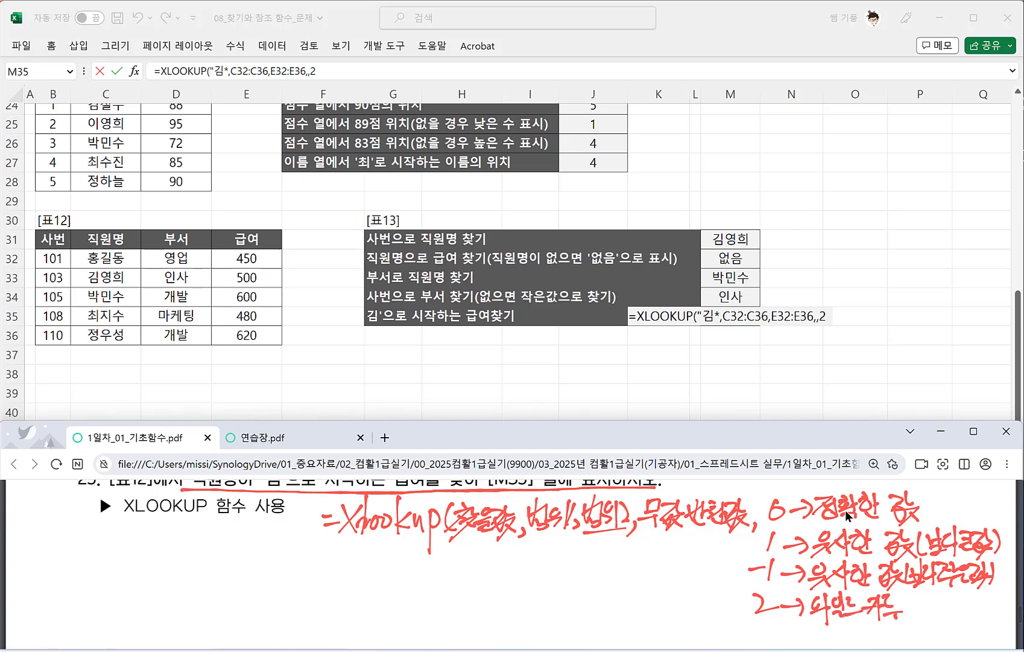
Step: Return to Excel, add the missing closing quotation mark after 김* and complete the XLOOKUP formula in M35
left_click(817, 318)
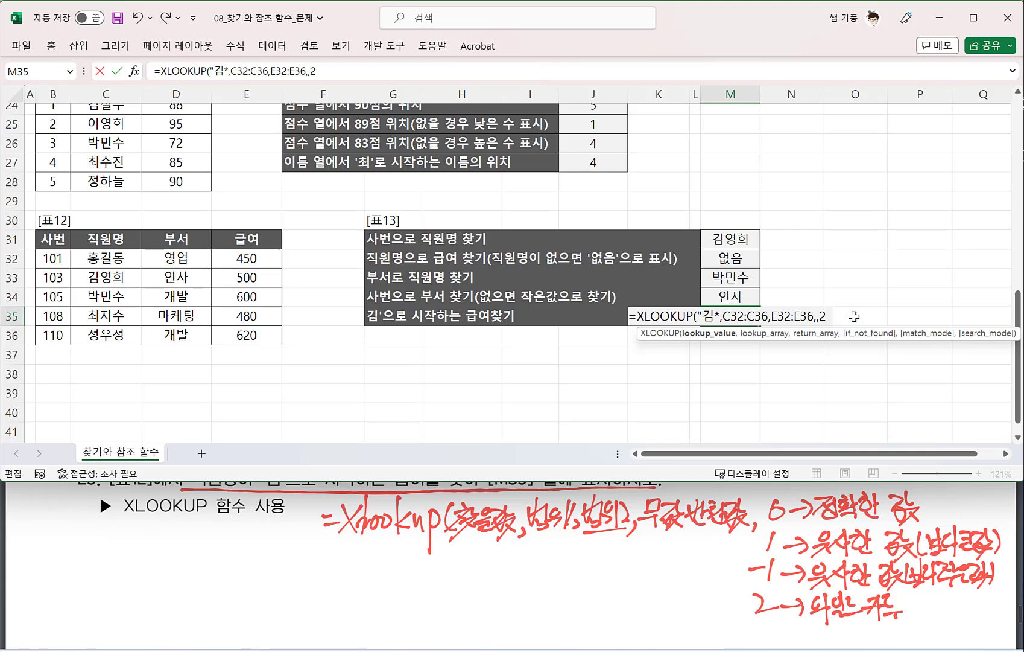
key("Return")
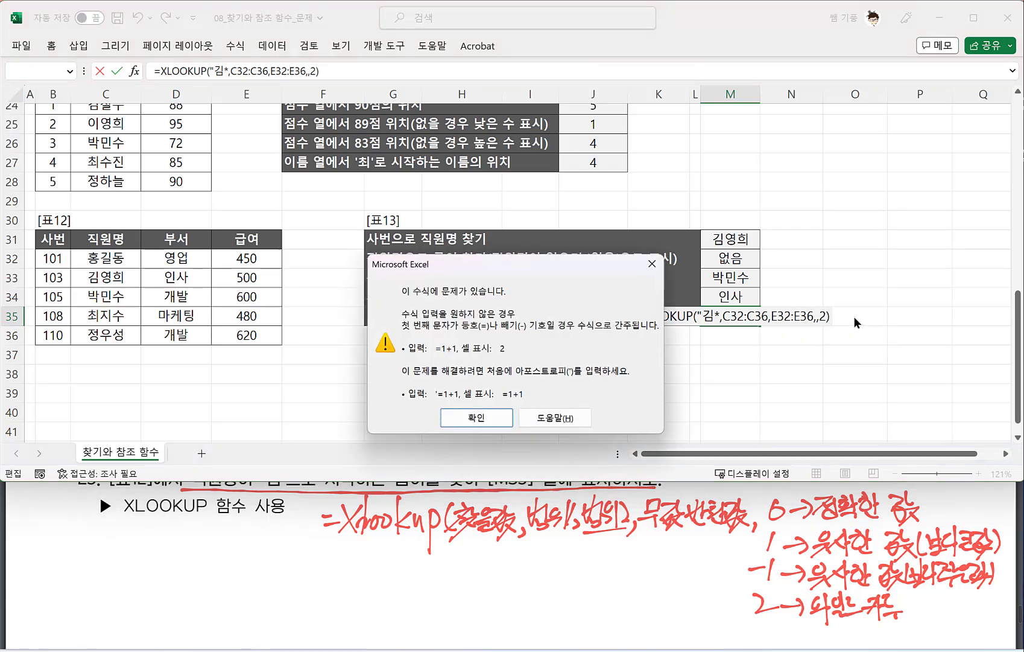
left_click(490, 417)
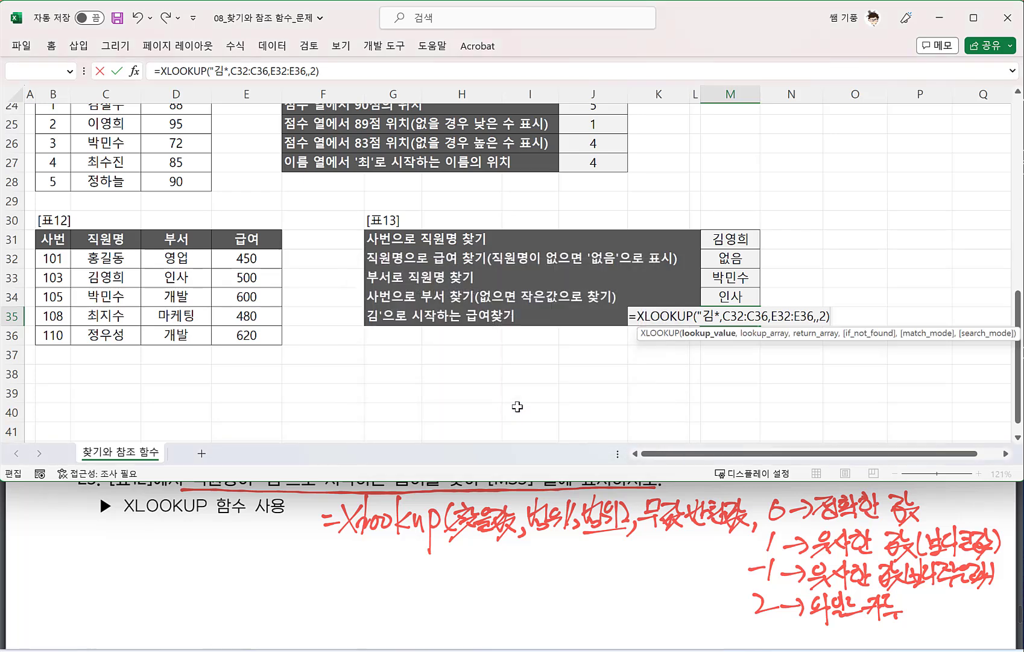
left_click(720, 310)
type("\"")
key("Return")
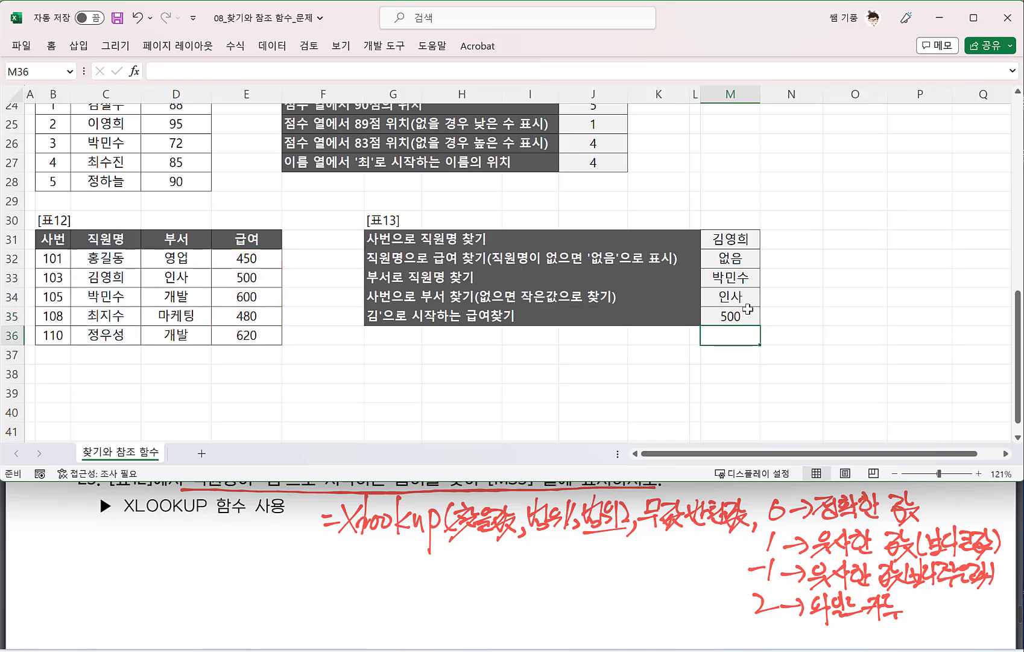
Step: Review the XLOOKUP arguments and referenced ranges of the M35 formula, leaving it as it is
left_click(748, 309)
double_click(746, 310)
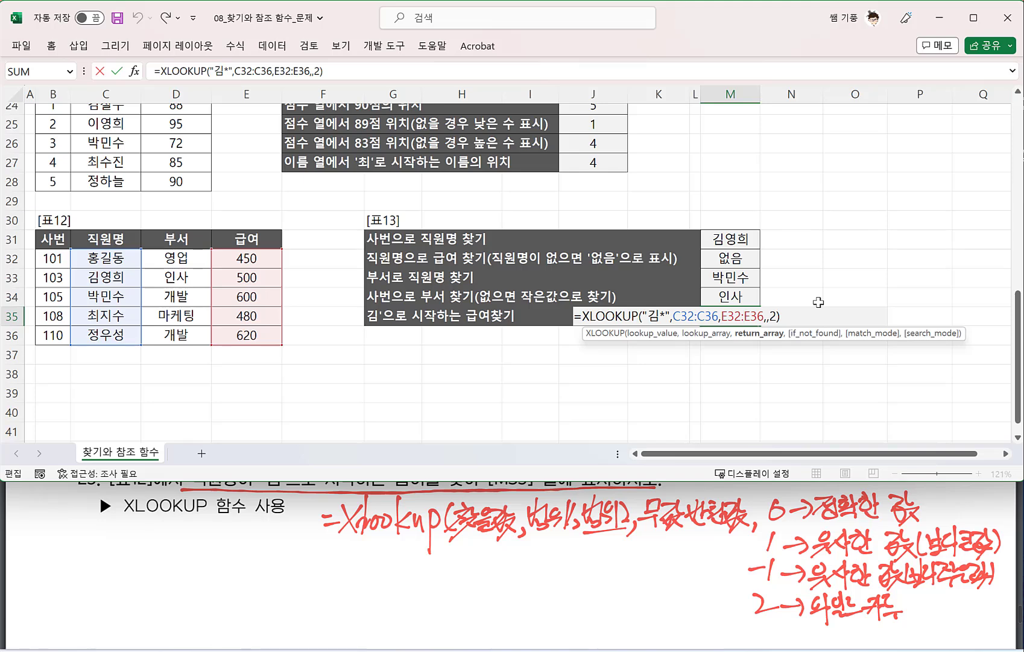
key("Return")
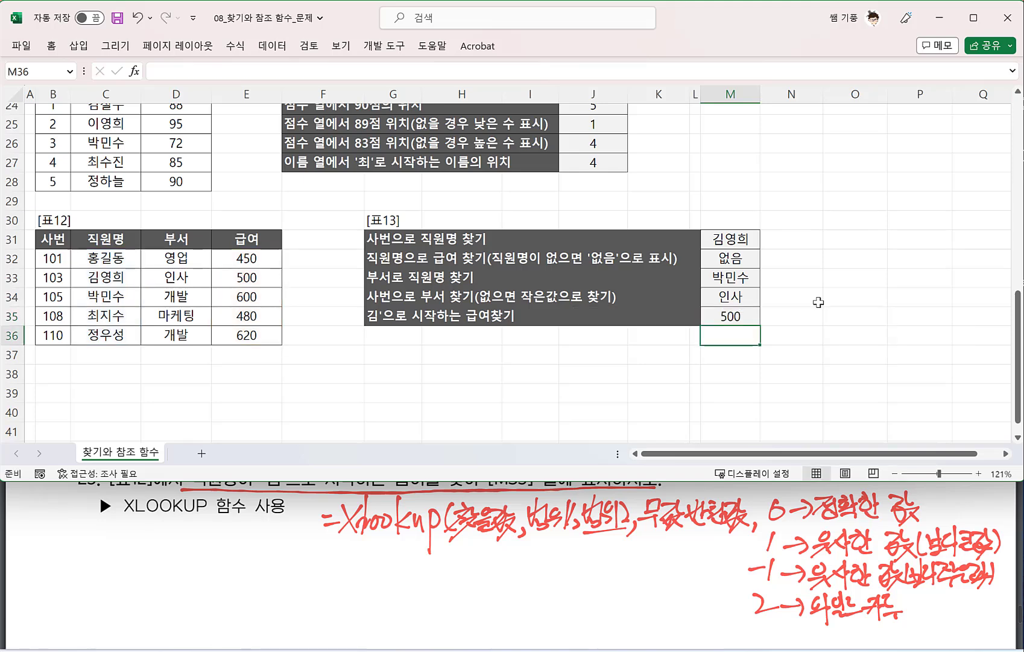